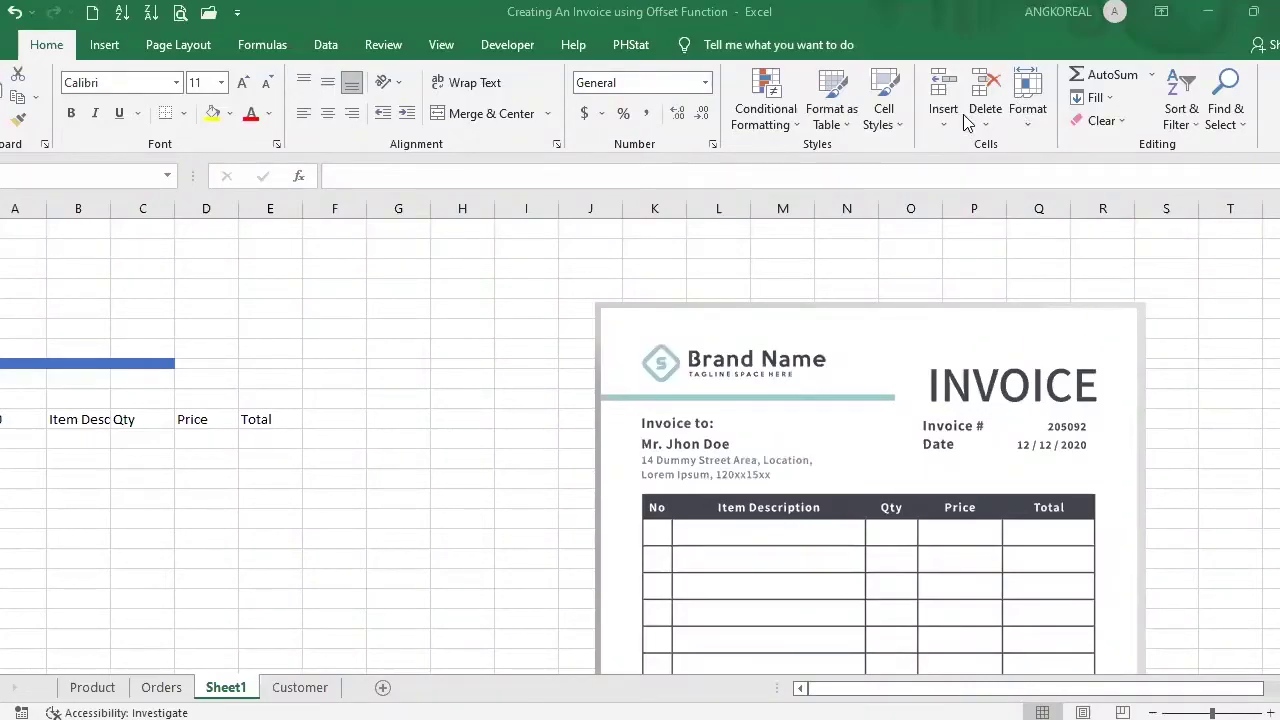
Step: Insert the black crosshair target icon from Excel's icon library and drag it to the top of column A
click(55, 248)
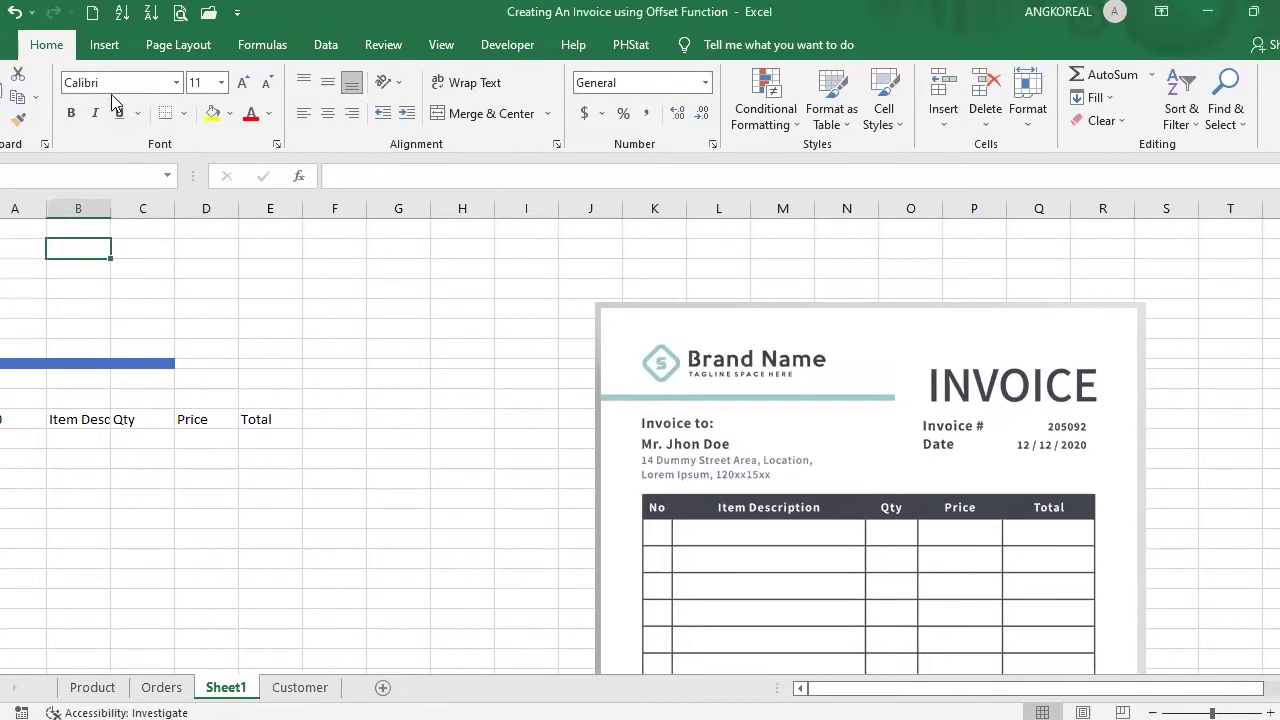
click(104, 45)
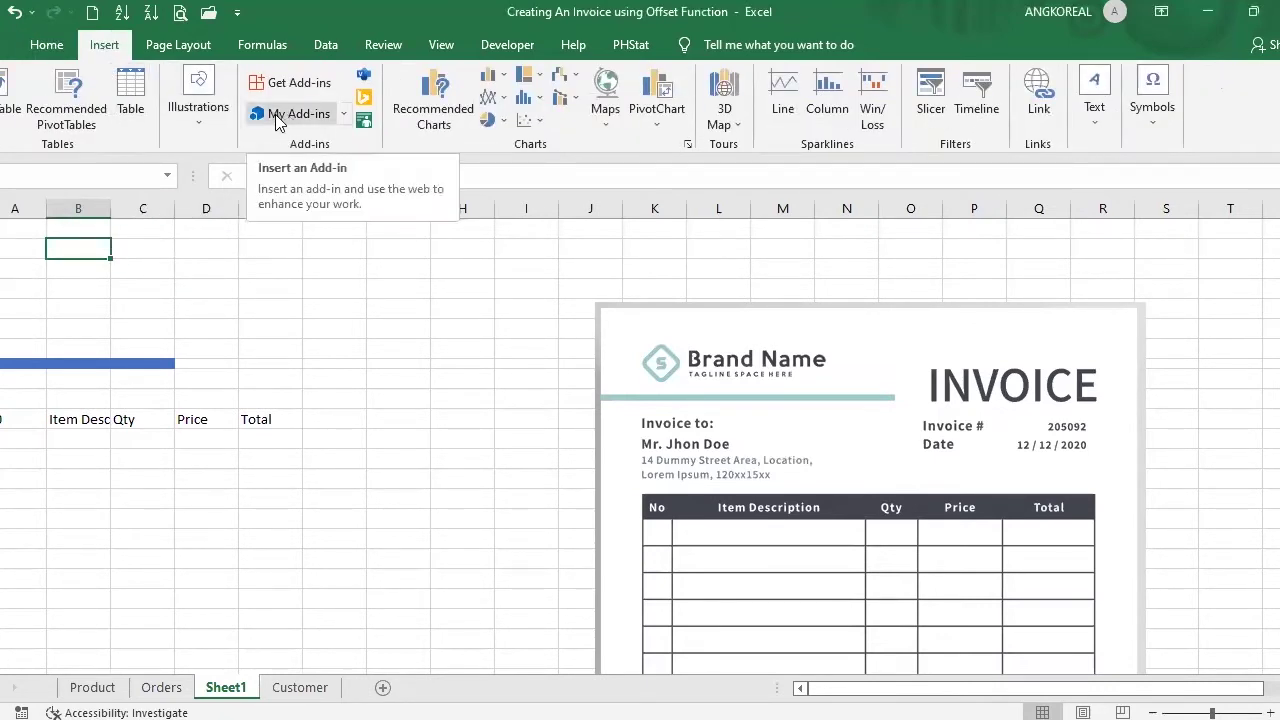
click(197, 126)
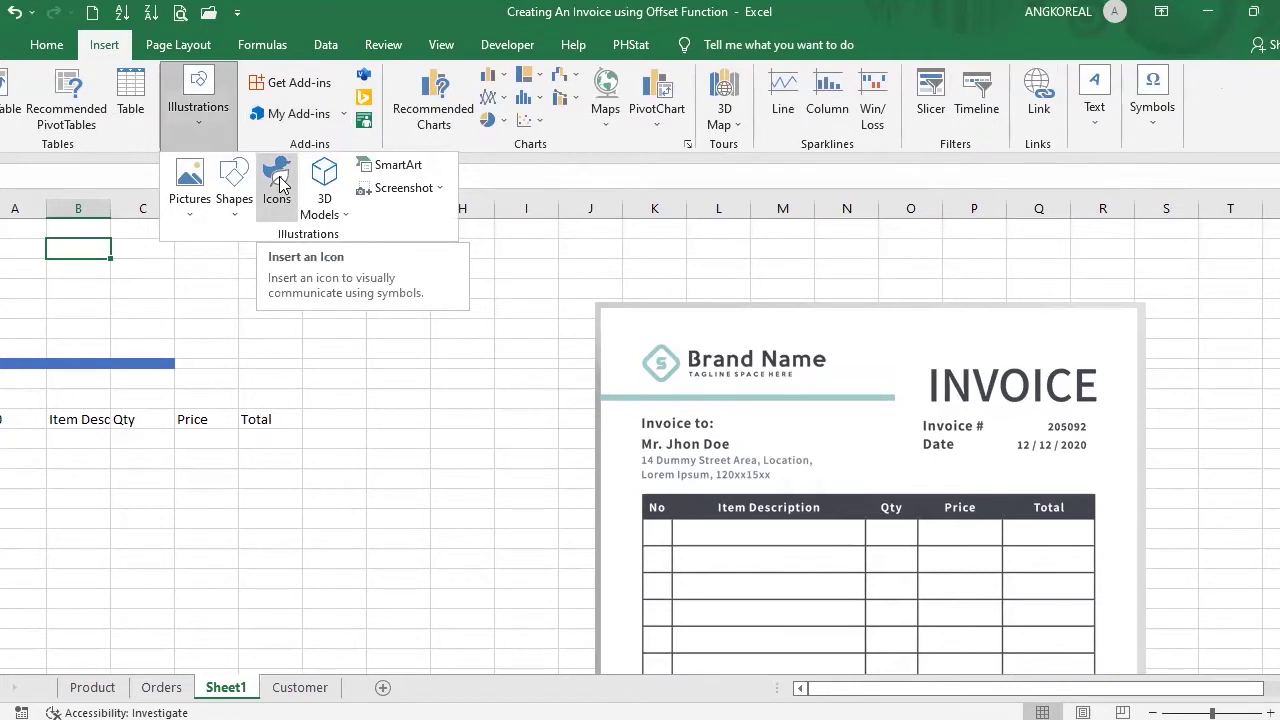
click(278, 182)
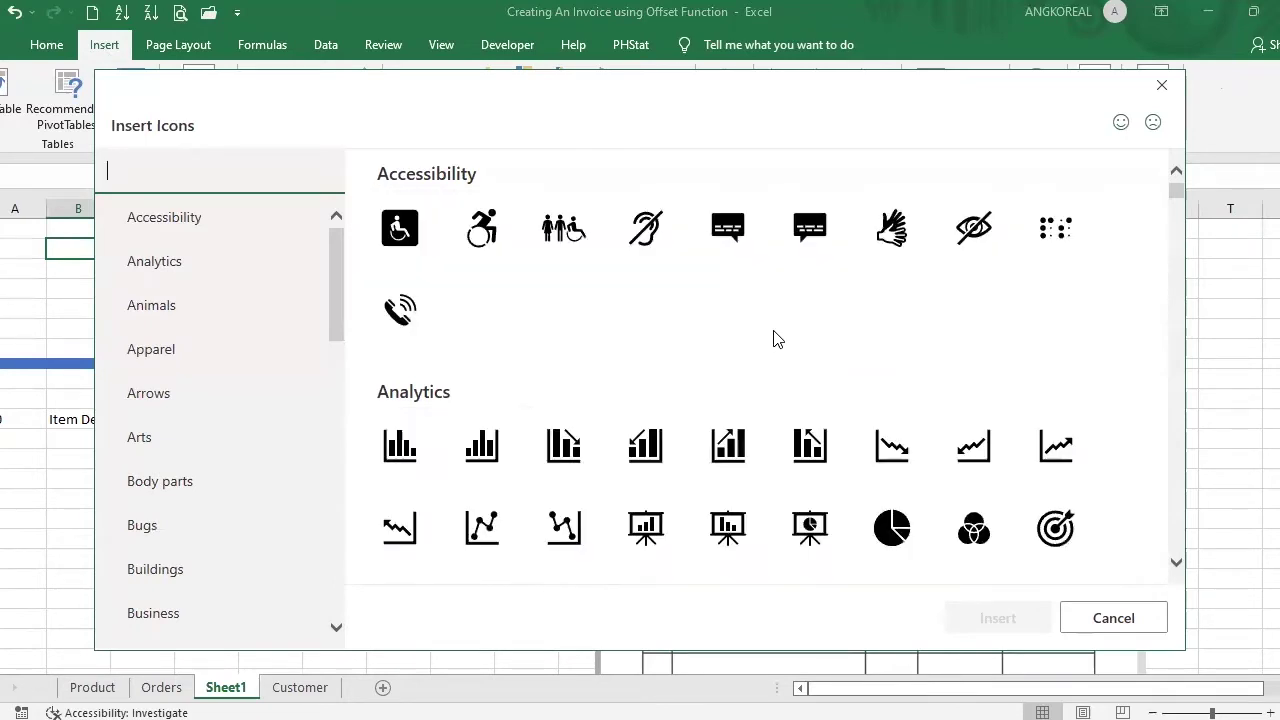
scroll(775, 338, down, 1)
scroll(773, 338, down, 1)
scroll(772, 338, down, 2)
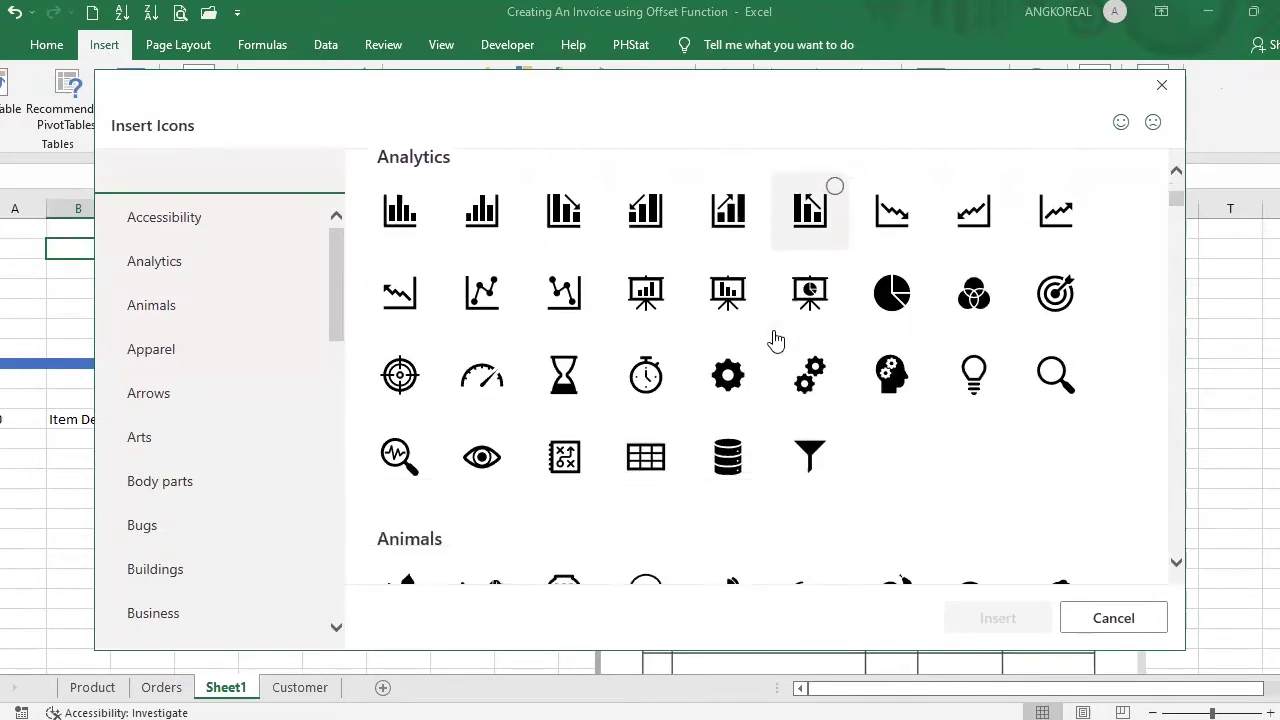
scroll(772, 338, down, 1)
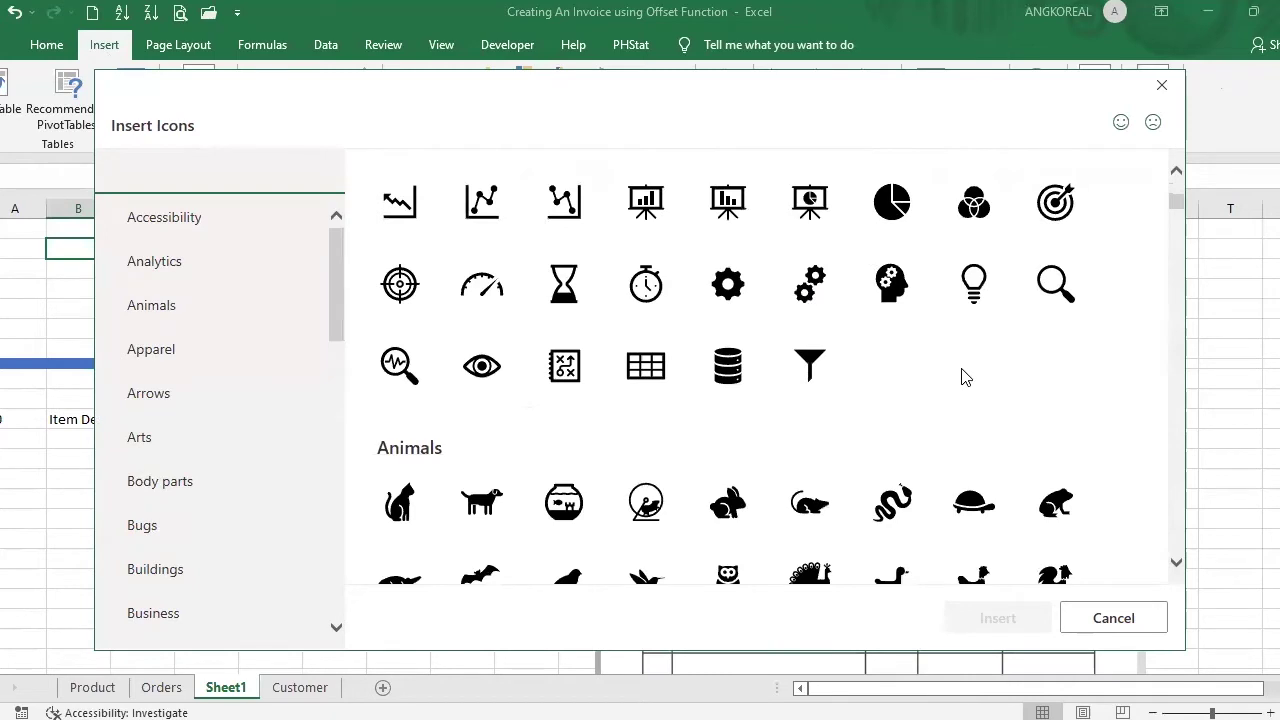
click(405, 288)
click(405, 288)
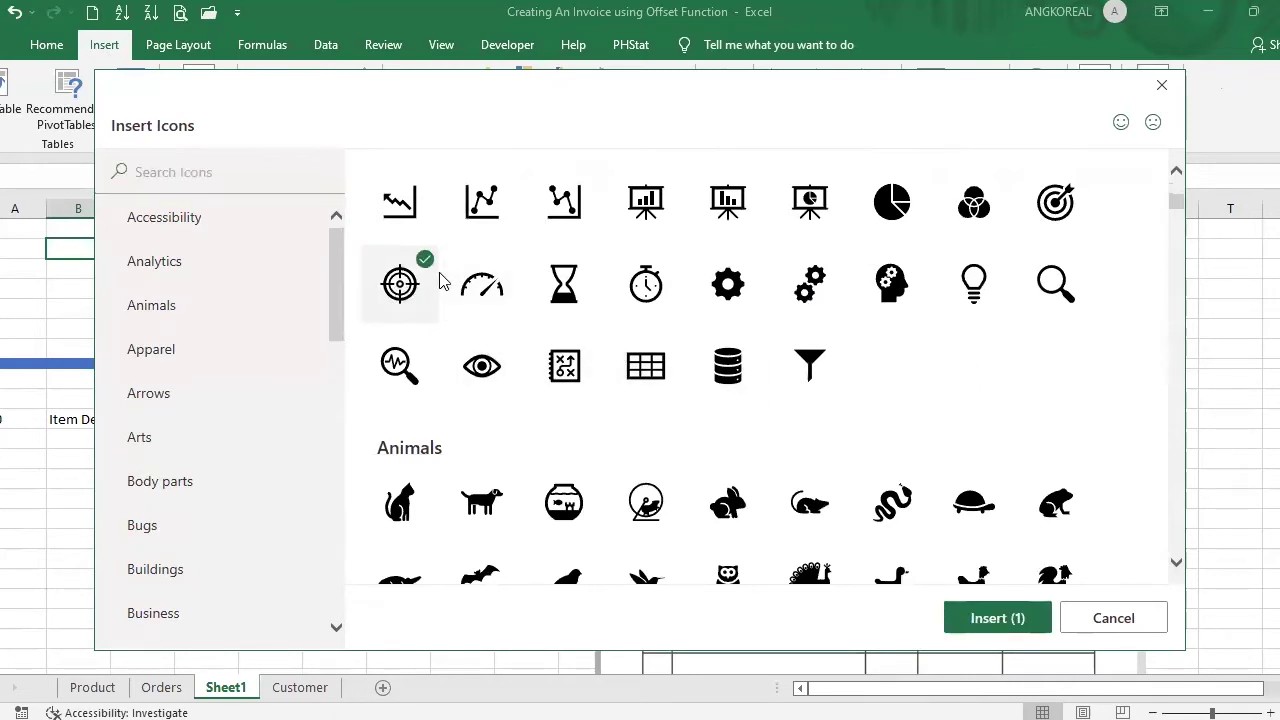
click(1015, 620)
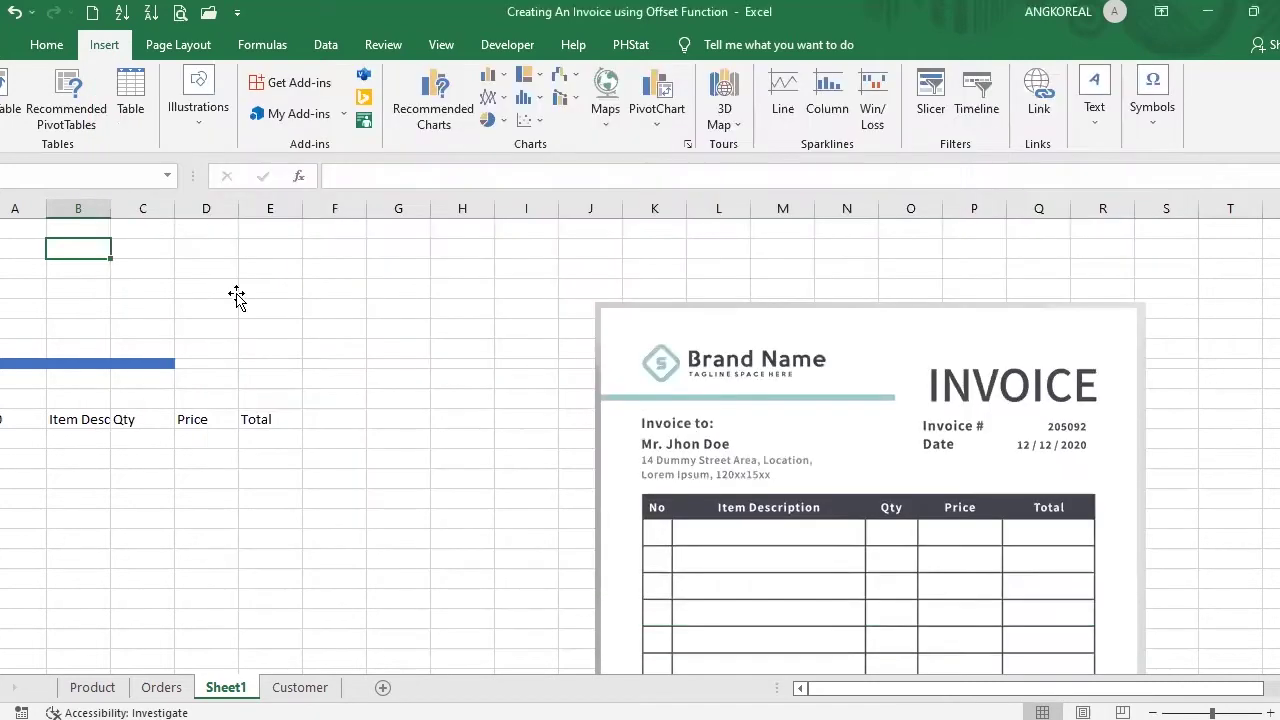
drag(120, 290, 56, 277)
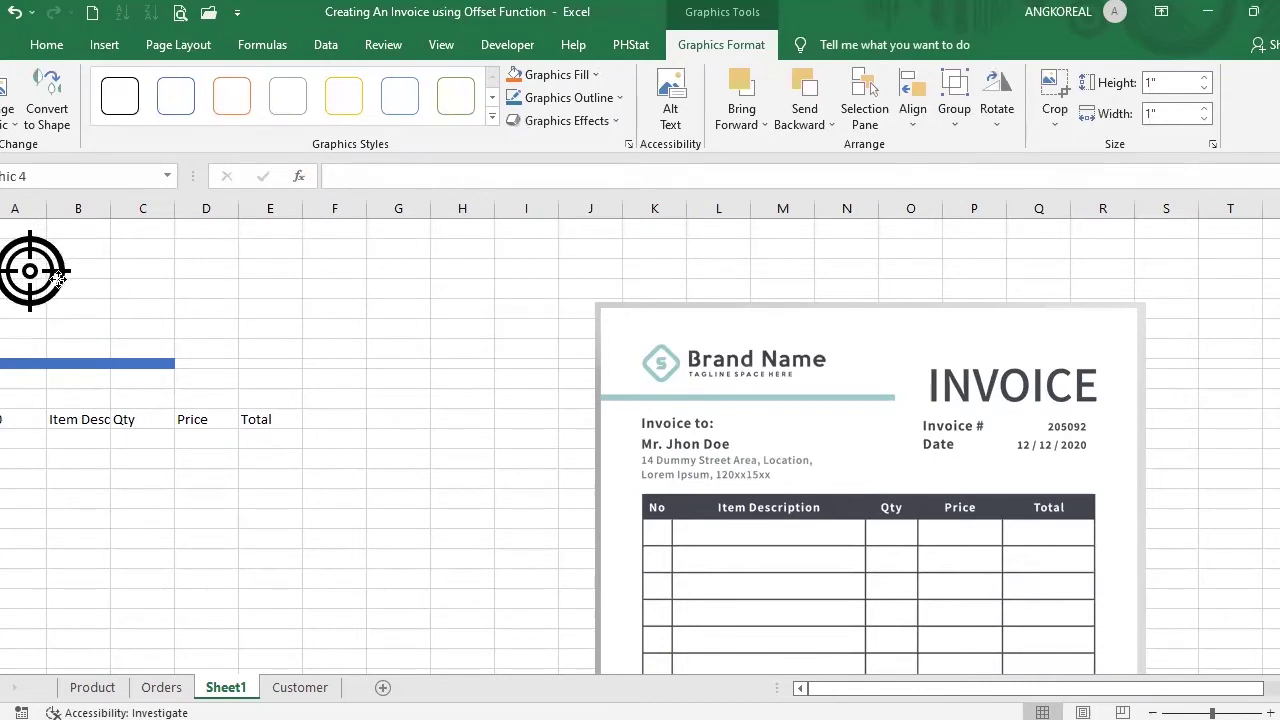
Step: Enter the title 'General Product Store' in cell C3
click(142, 252)
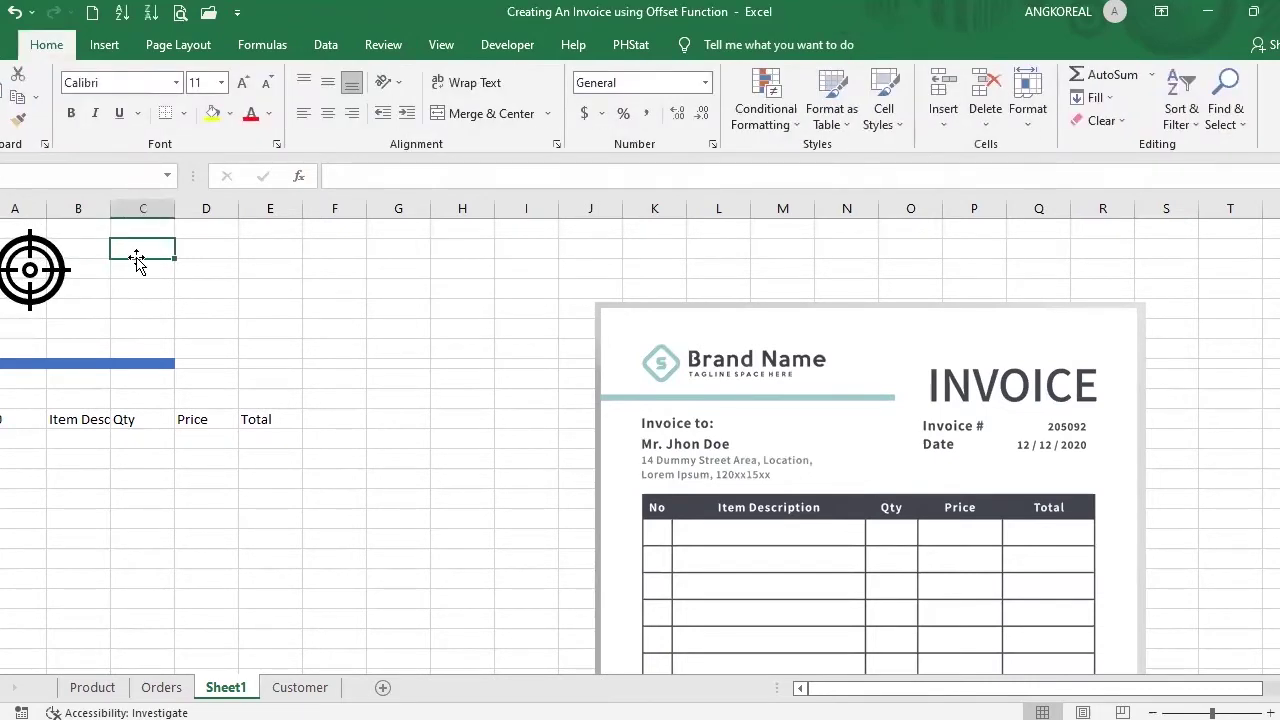
text(General S)
key(BackSpace)
key(BackSpace)
text(tore)
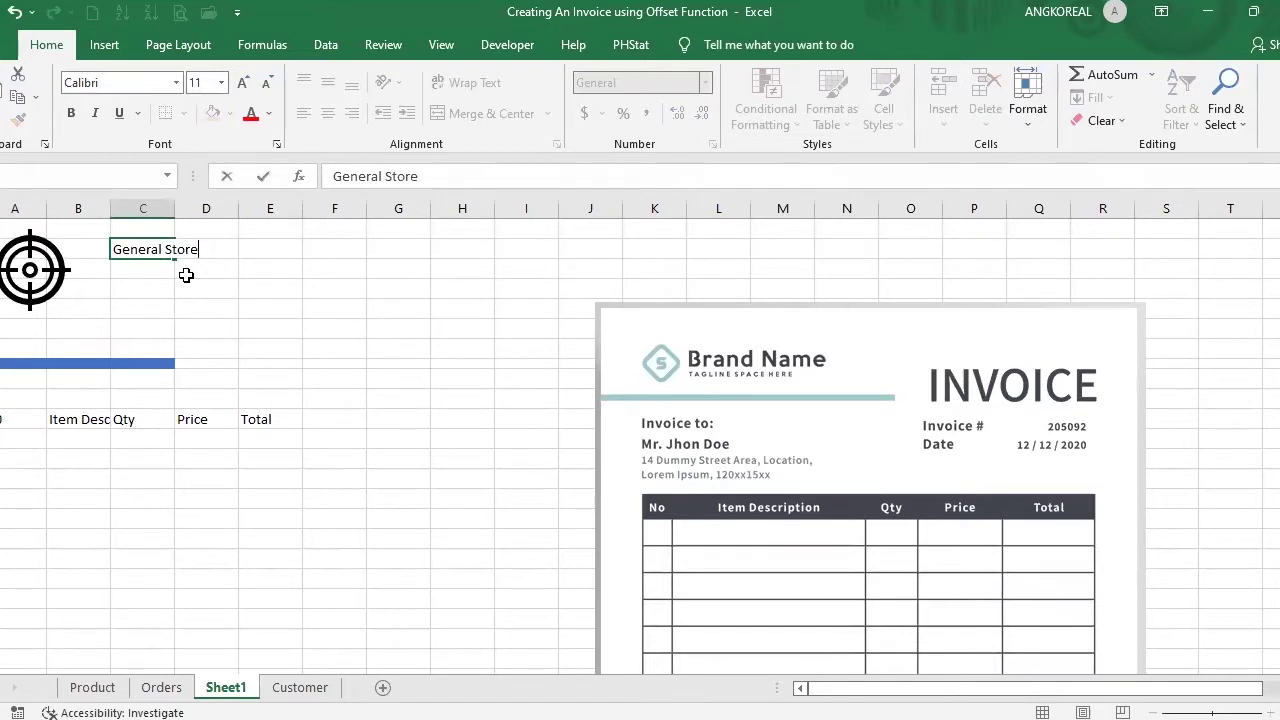
key(BackSpace)
key(BackSpace)
key(BackSpace)
text(Proe)
key(BackSpace)
text(du)
text(ot)
text(or)
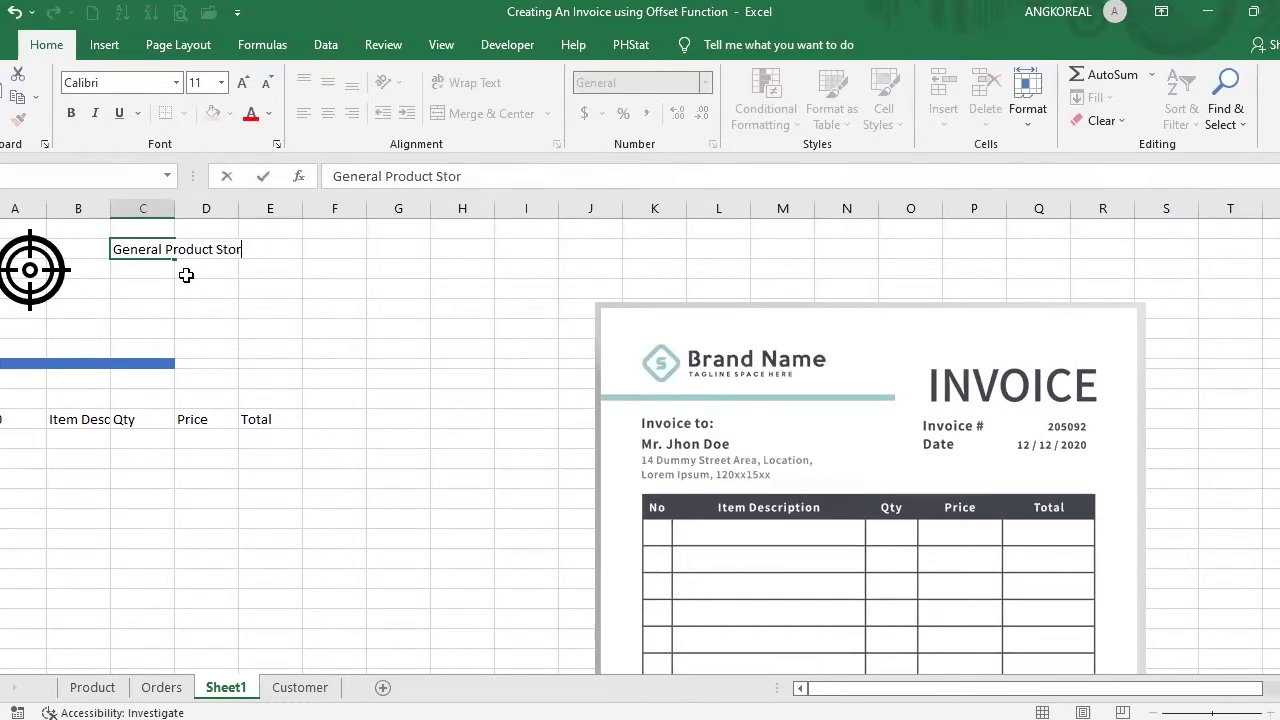
text(e)
key(Return)
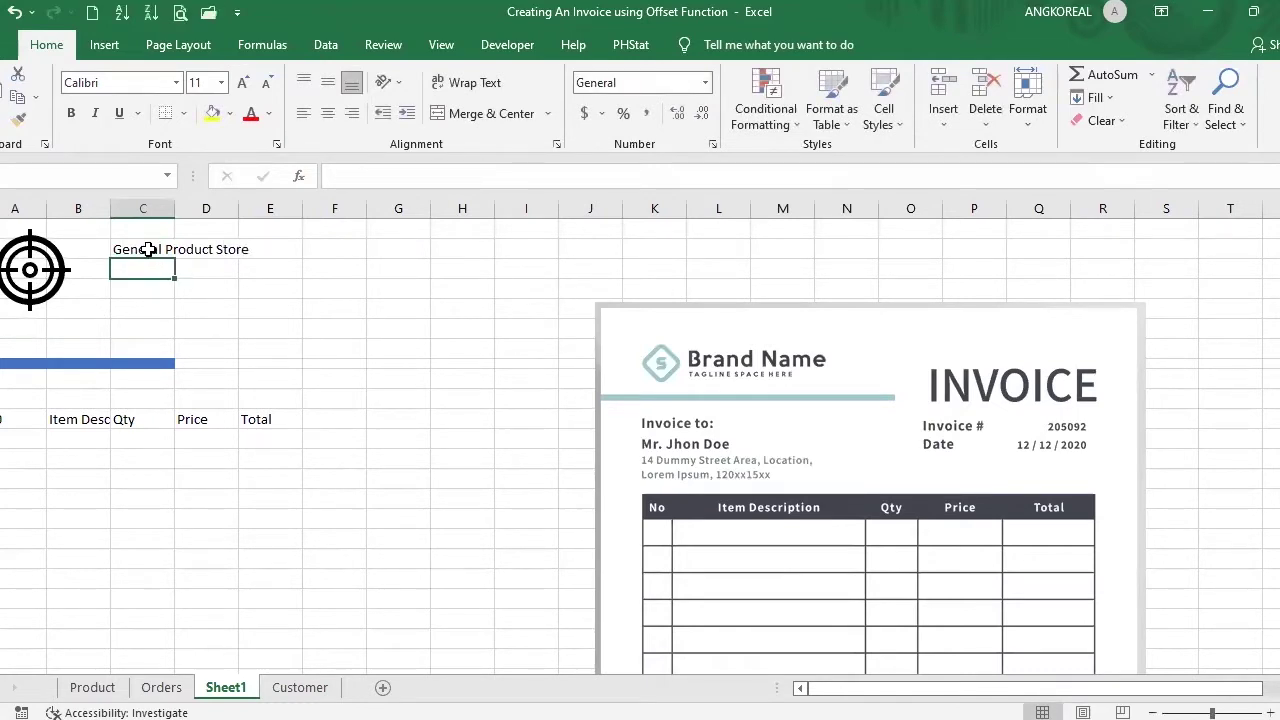
Step: Make the title bold and enlarge it to 20 pt
click(149, 252)
click(242, 83)
click(242, 83)
click(242, 83)
click(242, 83)
click(242, 83)
click(69, 115)
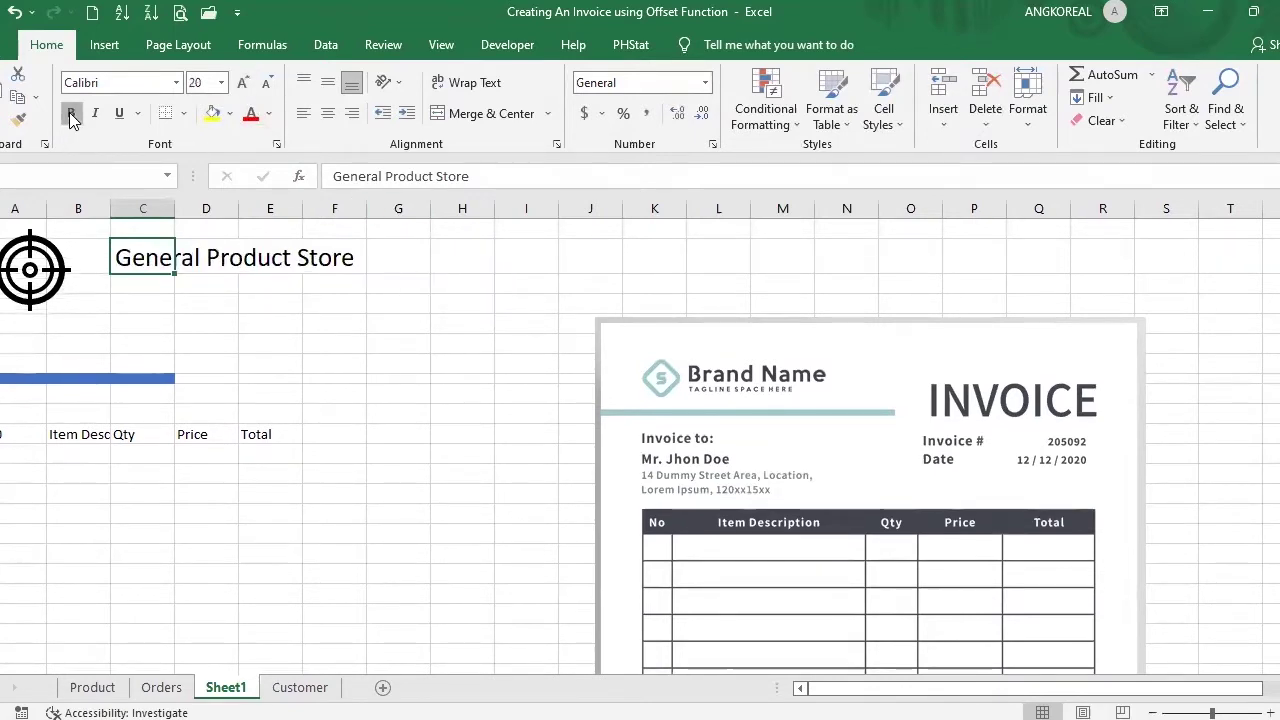
Step: Enter the tagline 'Where Quality Comes First' in cell C4
click(148, 282)
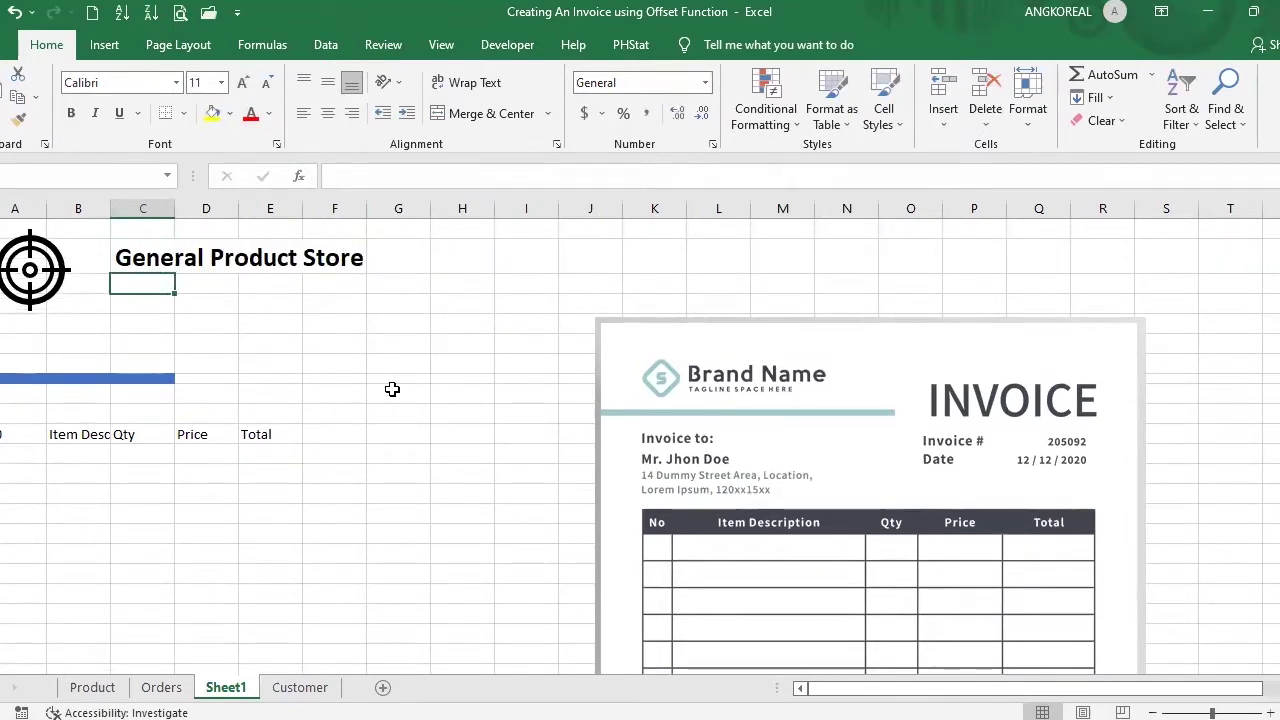
text(Where)
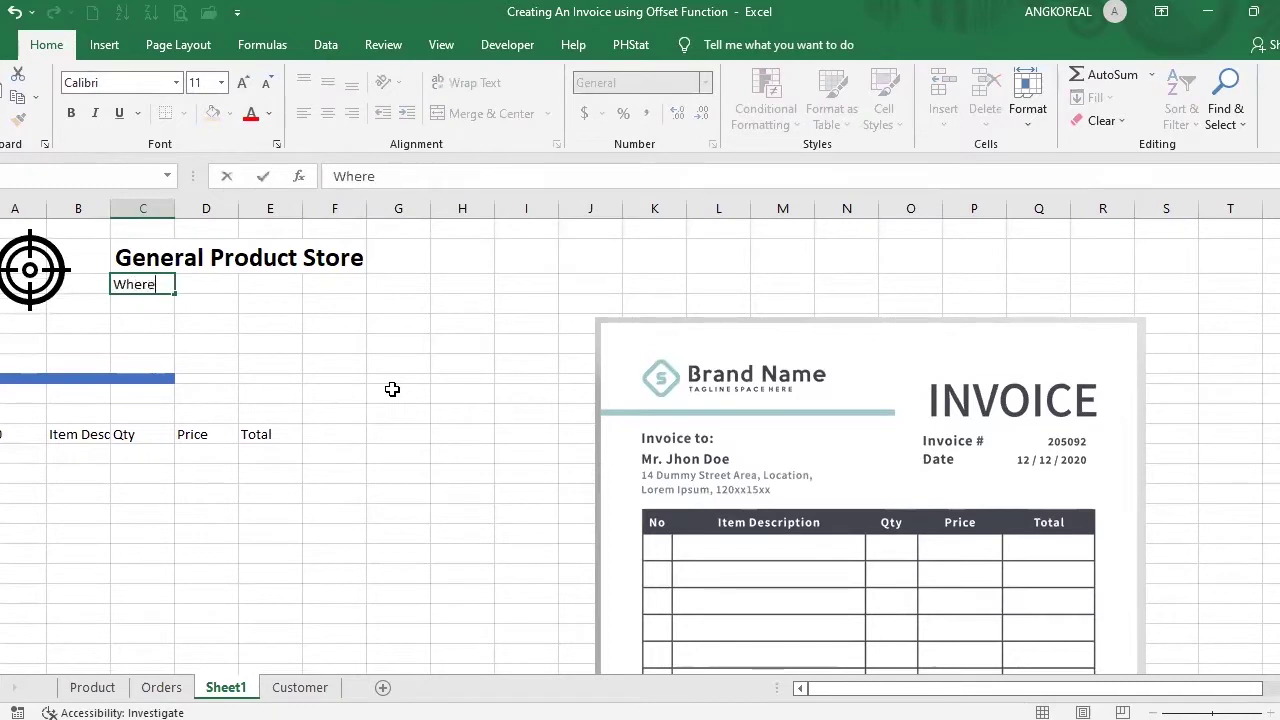
text( Quality Come)
key(BackSpace)
text(mes fi)
key(BackSpace)
key(BackSpace)
text(First)
key(Return)
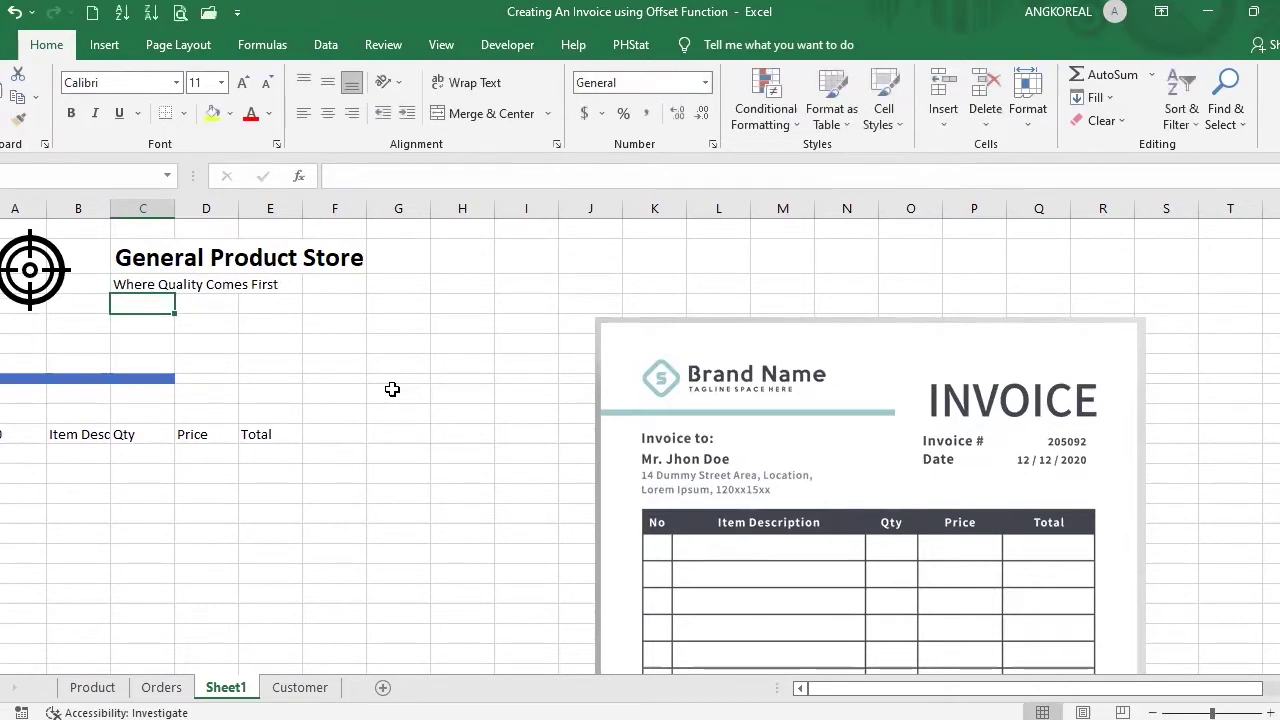
Step: Make the tagline 14 pt italic
click(165, 285)
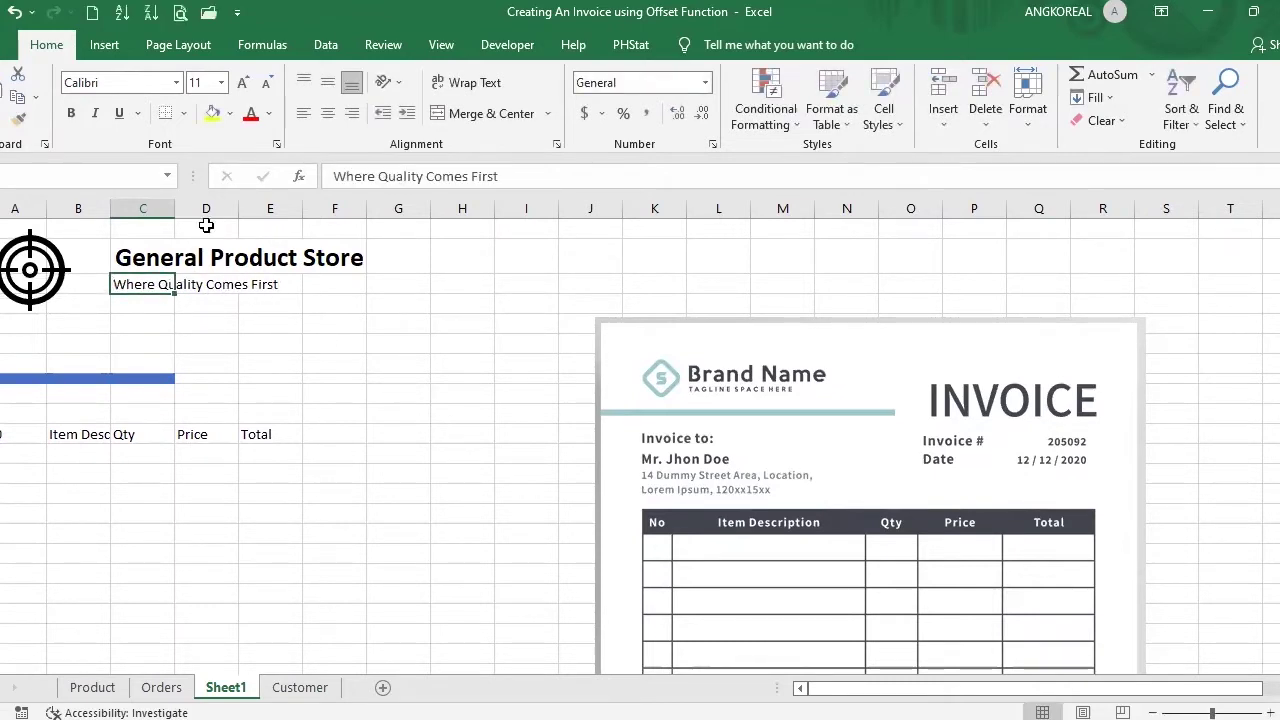
click(259, 86)
click(259, 86)
click(243, 88)
click(243, 88)
click(243, 88)
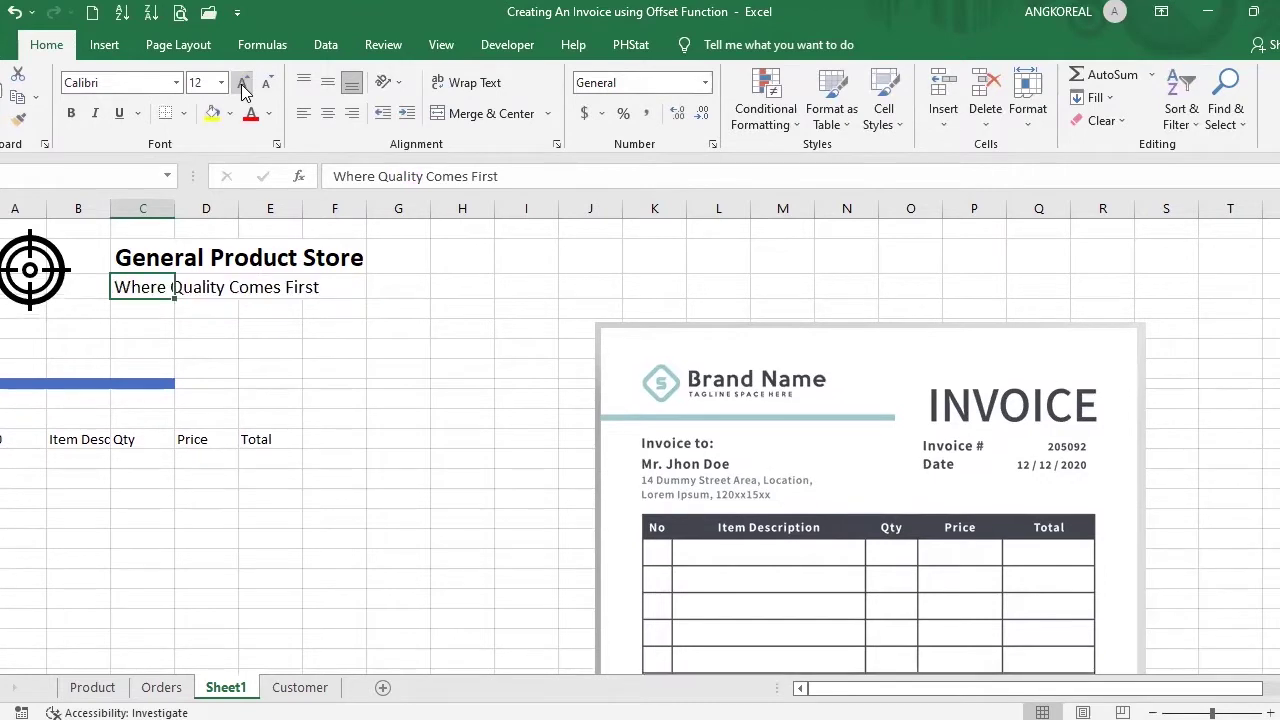
click(95, 113)
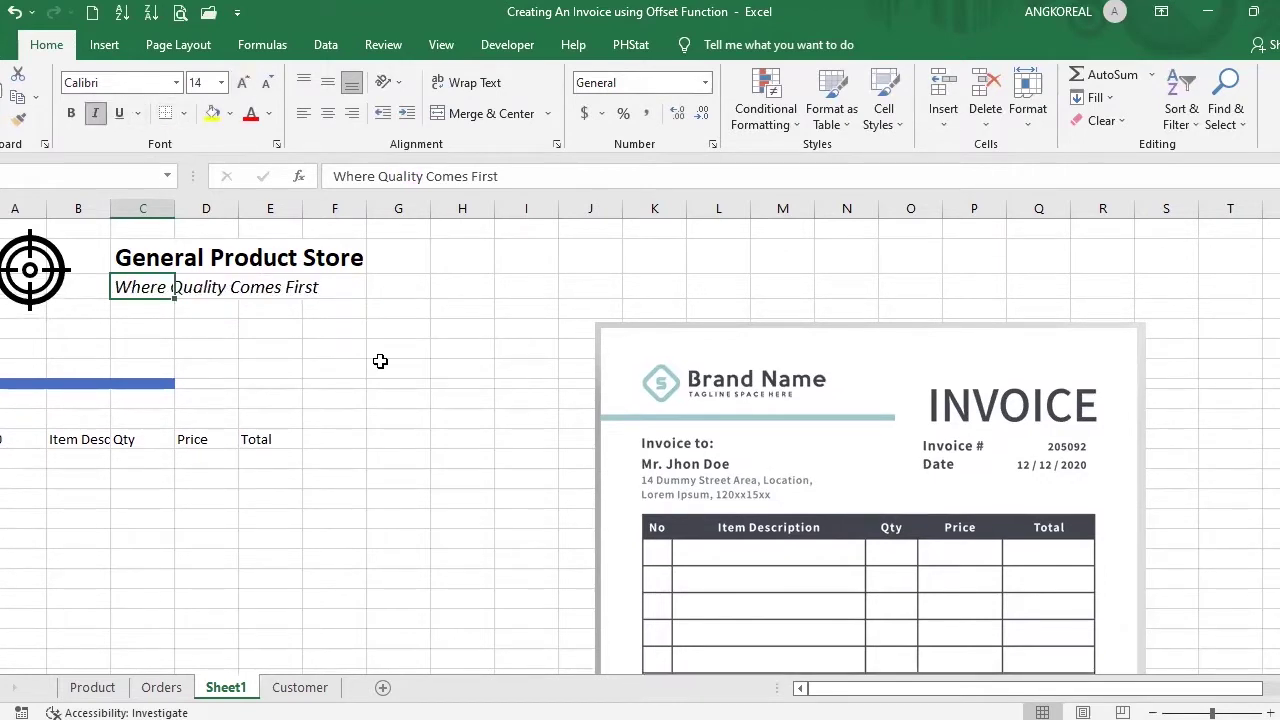
Step: Nudge the logo slightly right and down and widen column B
click(150, 258)
drag(30, 285, 36, 278)
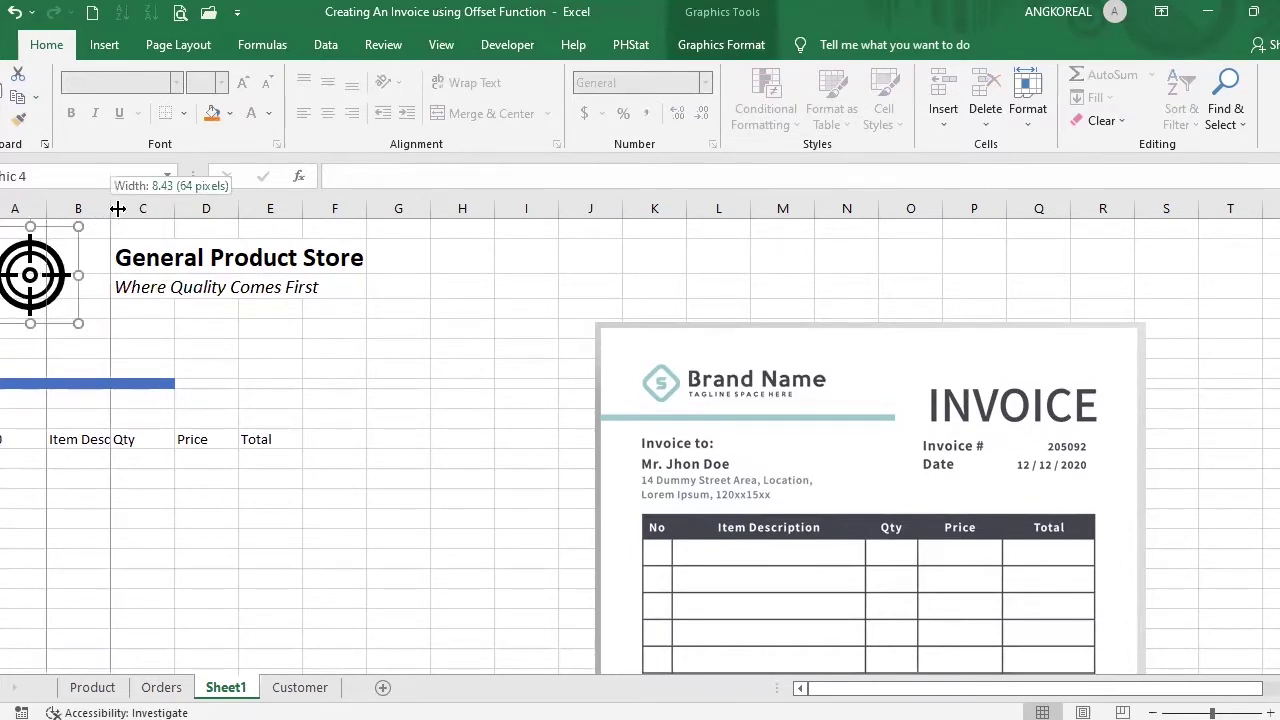
drag(110, 208, 204, 208)
mouse_move(224, 262)
mouse_down()
mouse_move(224, 287)
mouse_move(100, 287)
mouse_up()
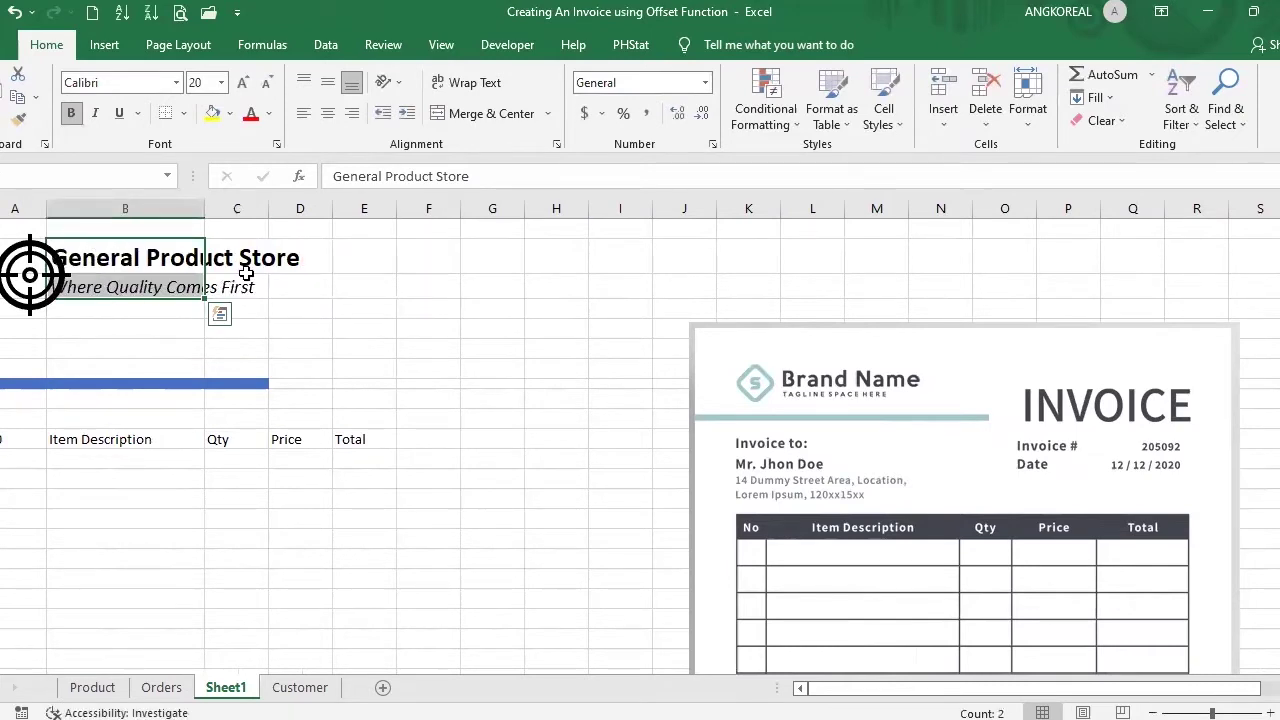
Step: Shrink the title font to 18 pt
click(289, 289)
mouse_move(148, 255)
mouse_down()
mouse_move(144, 299)
mouse_move(143, 280)
mouse_up()
click(143, 280)
click(164, 246)
click(269, 84)
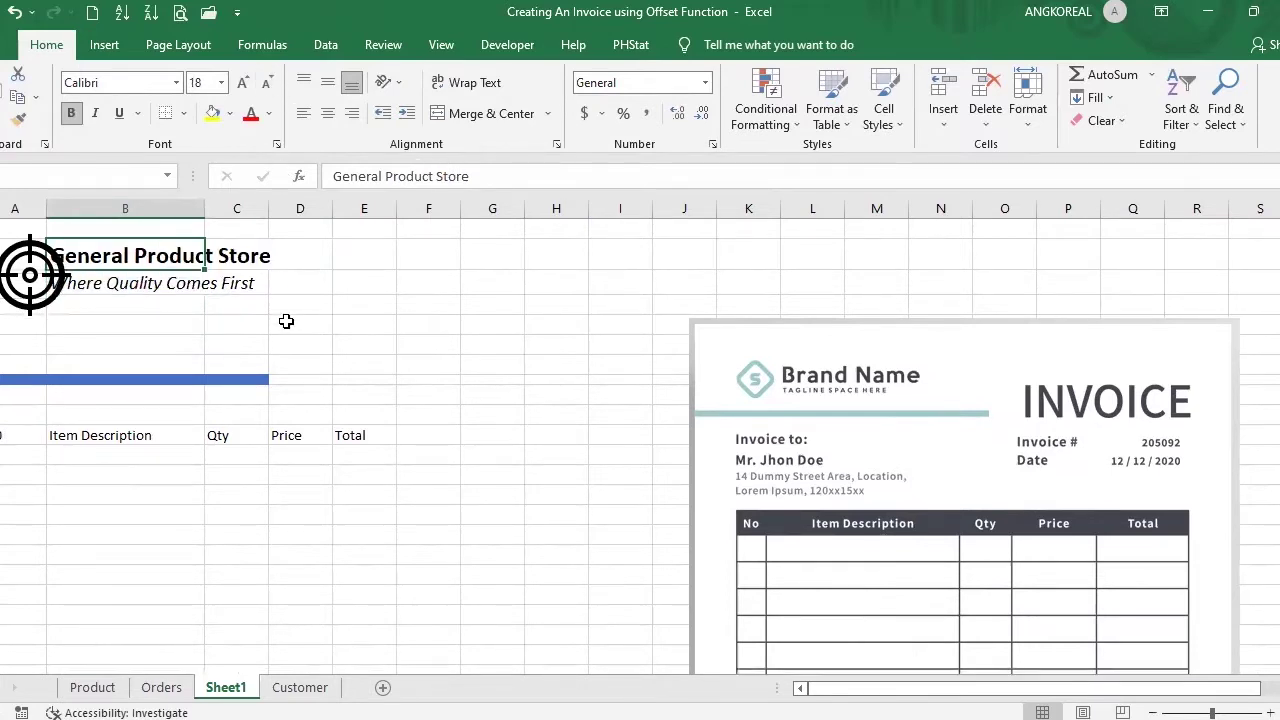
Step: Indent the title and tagline several levels so they clear the logo
click(121, 284)
drag(165, 254, 170, 284)
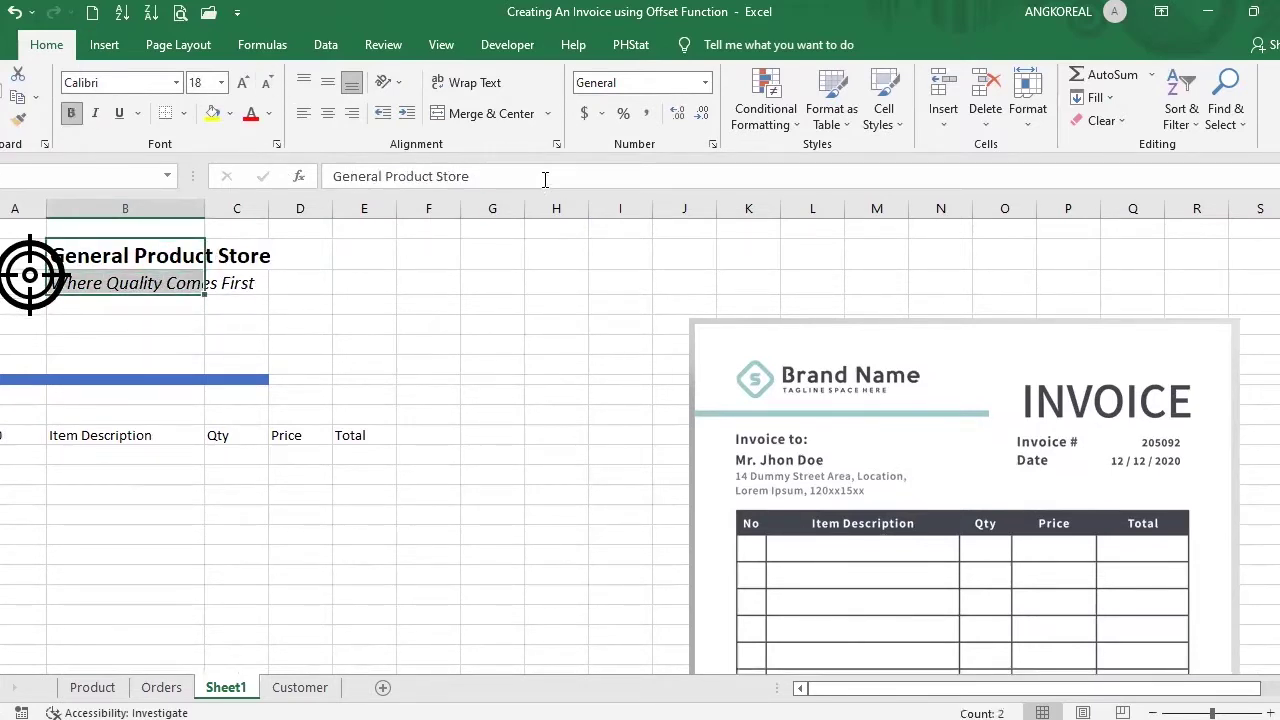
click(408, 116)
click(408, 116)
click(408, 116)
click(408, 116)
click(137, 315)
click(300, 340)
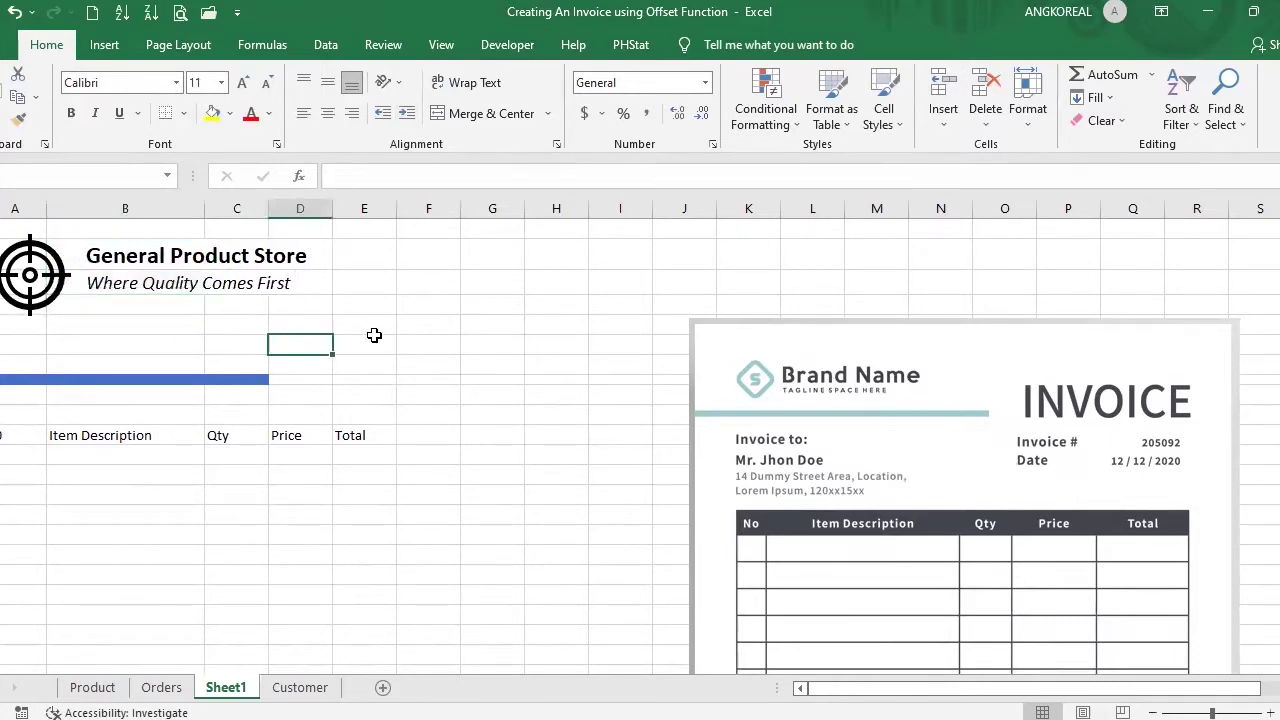
Step: Apply the green Accent6 cell style to the header row N0 through Total
drag(3, 436, 371, 436)
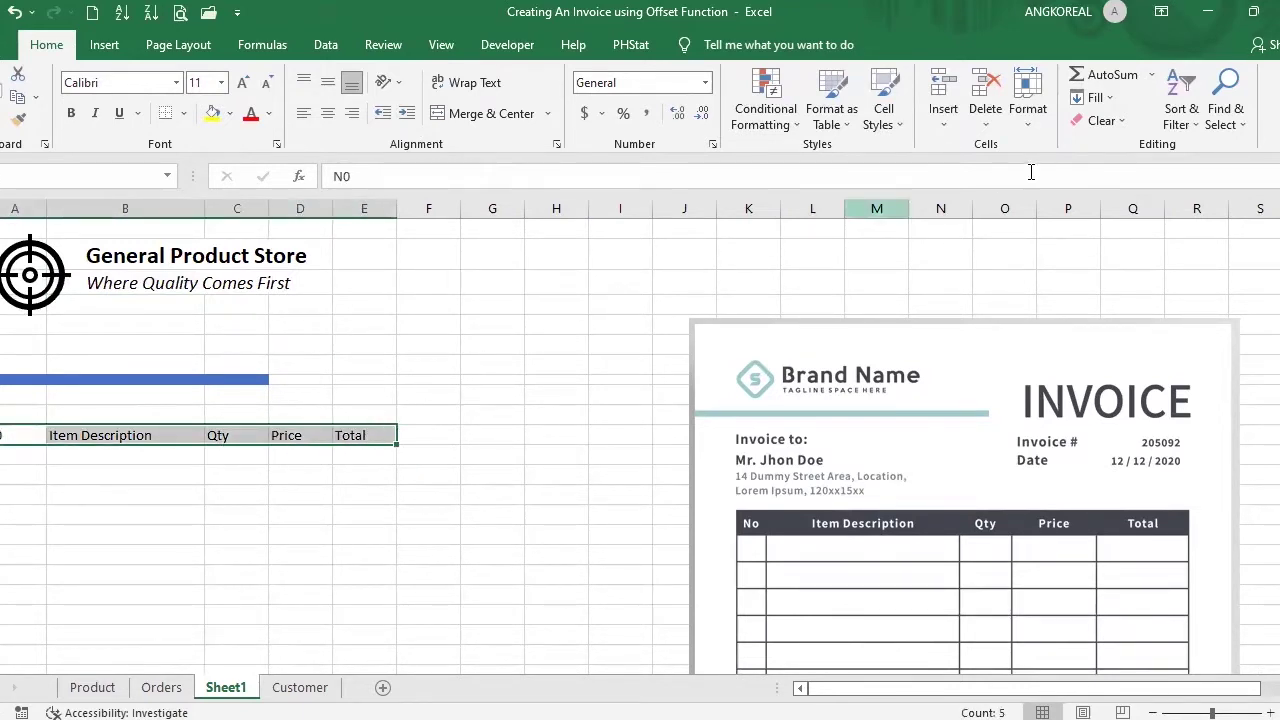
click(901, 120)
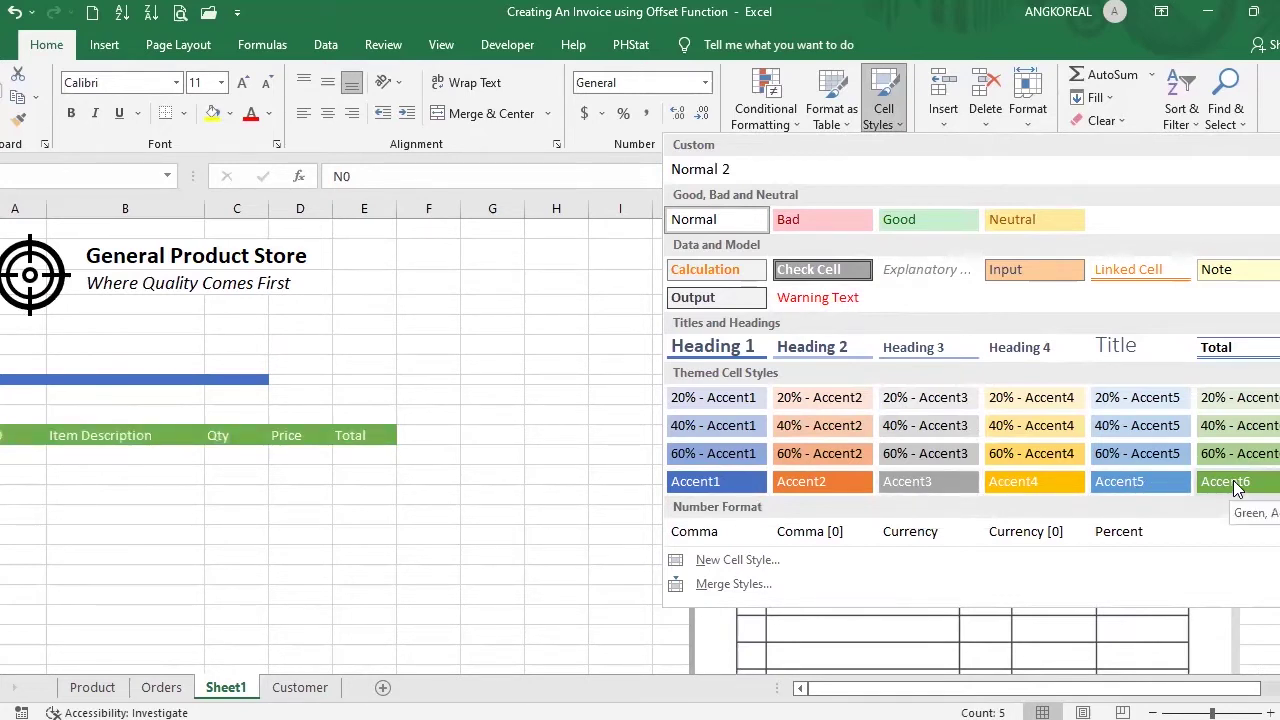
click(440, 391)
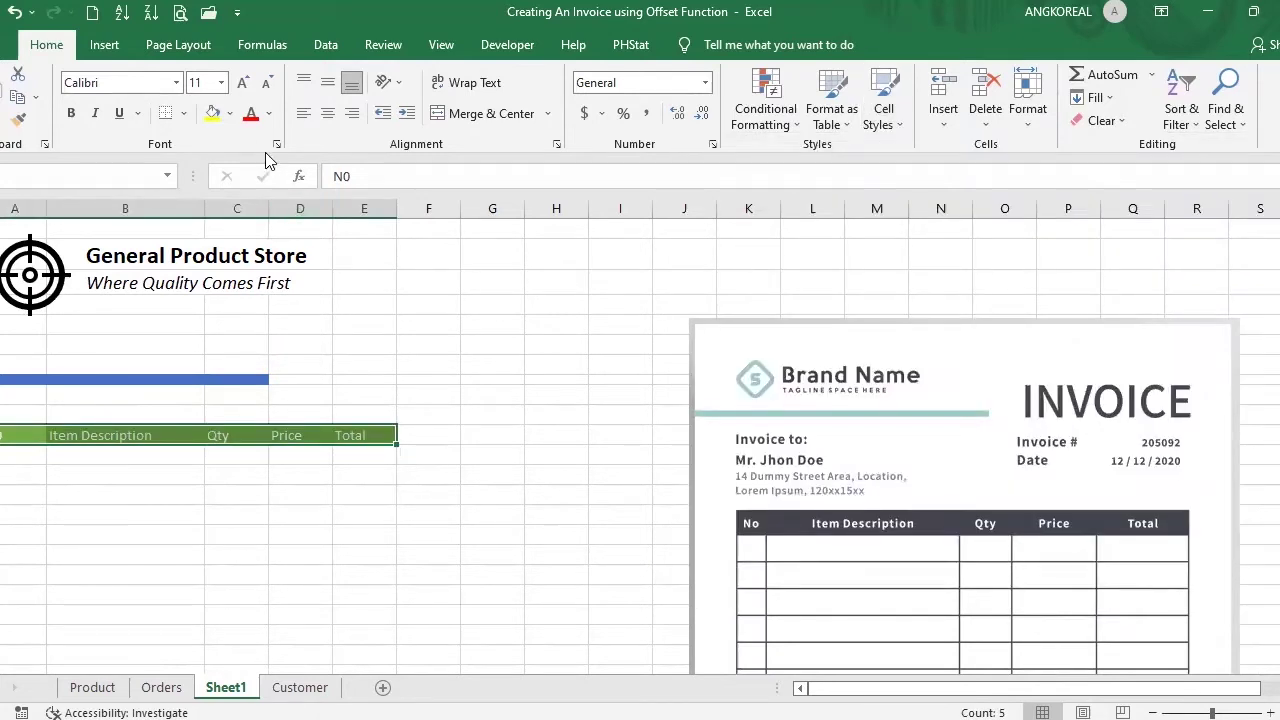
Step: Give the header row a dark grey fill with bold, centred text
click(233, 113)
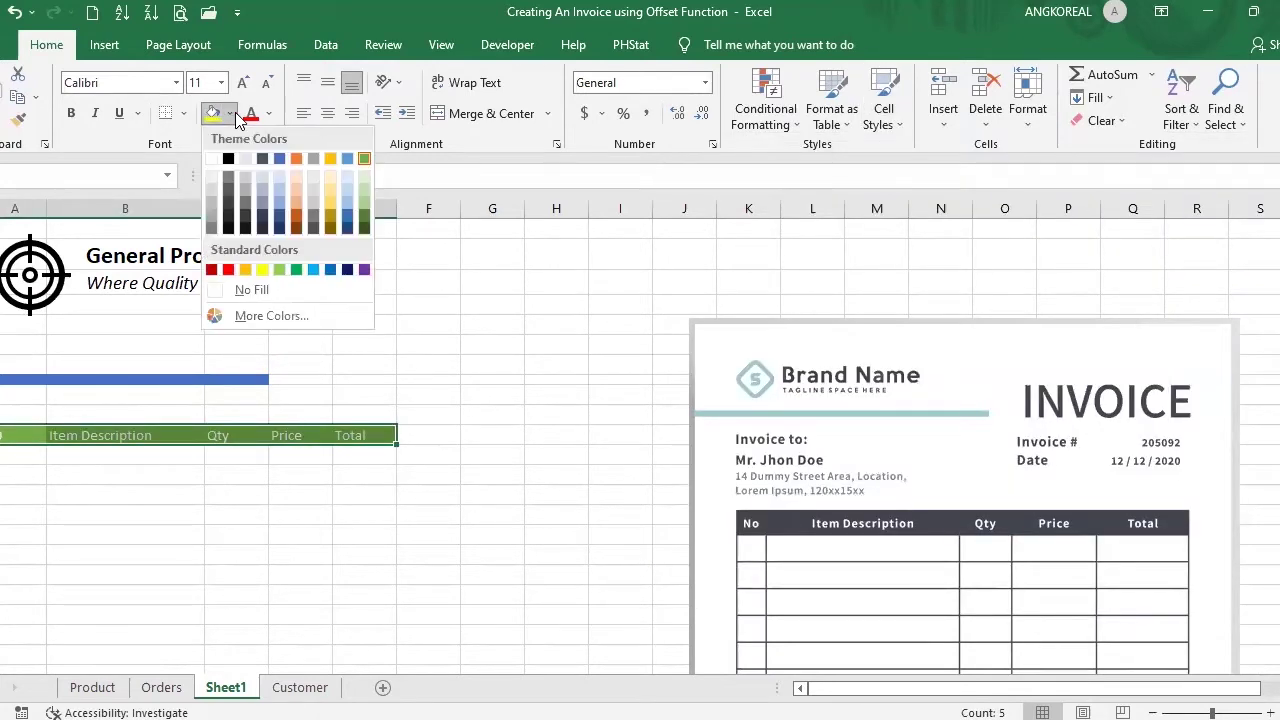
click(248, 218)
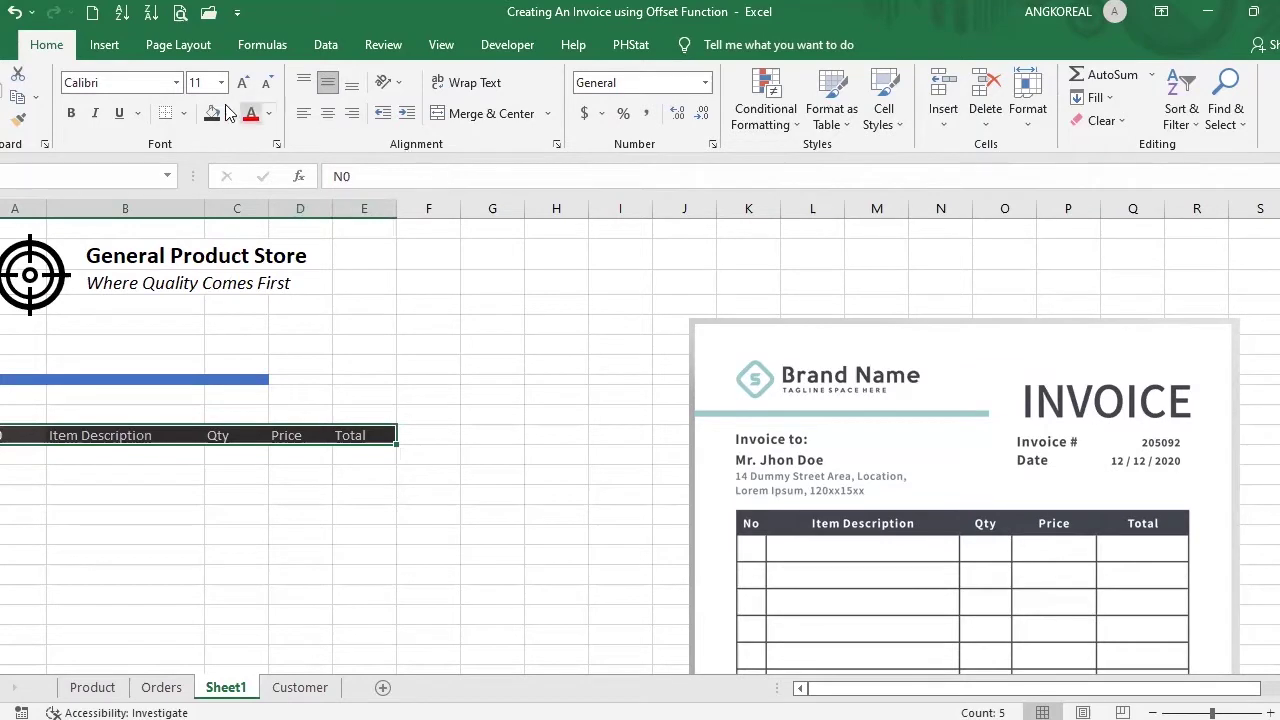
click(71, 113)
click(327, 113)
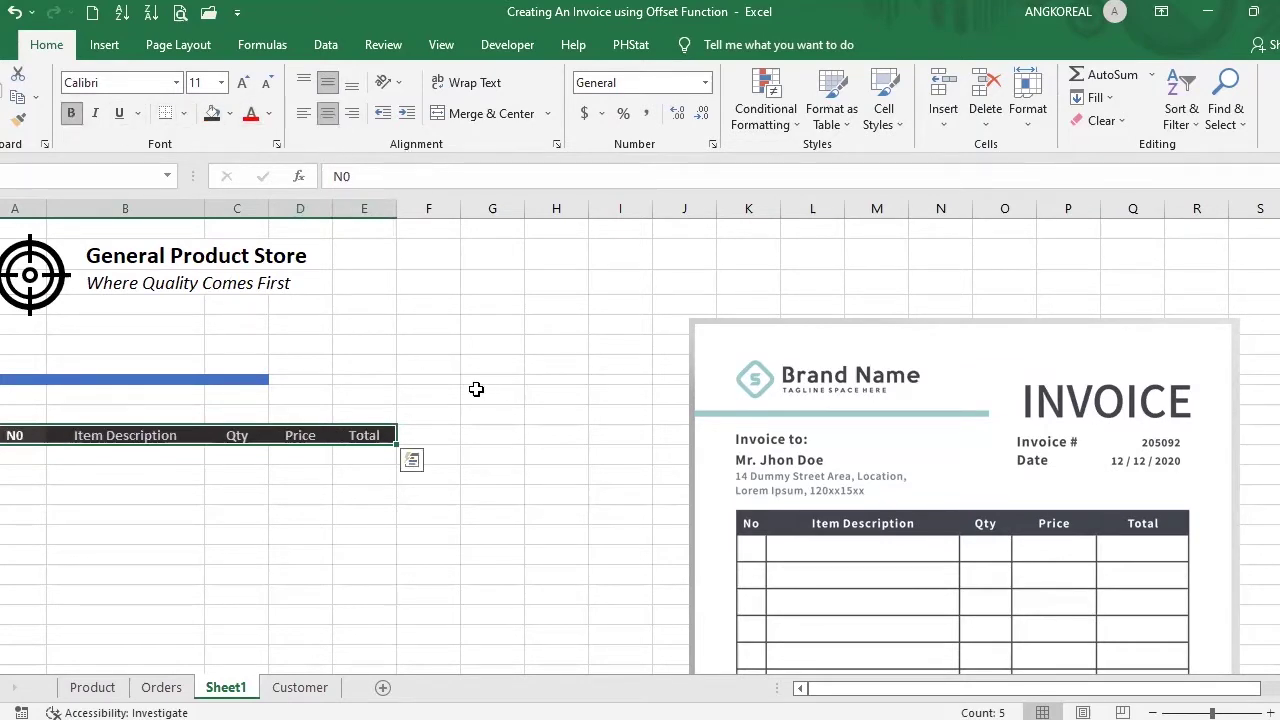
click(32, 457)
click(428, 474)
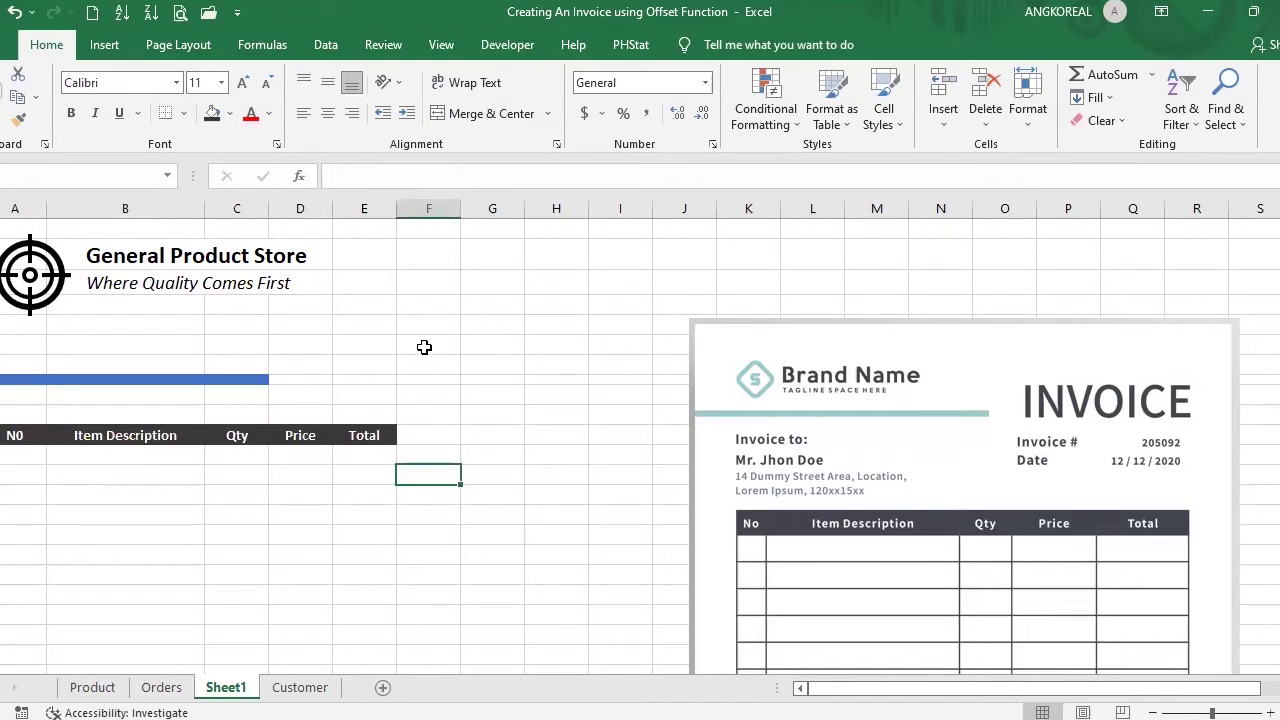
Step: Delete the entire blank rows above the blue bar
mouse_move(369, 255)
mouse_down()
mouse_move(484, 268)
mouse_move(534, 298)
mouse_up()
click(558, 328)
drag(360, 313, 528, 383)
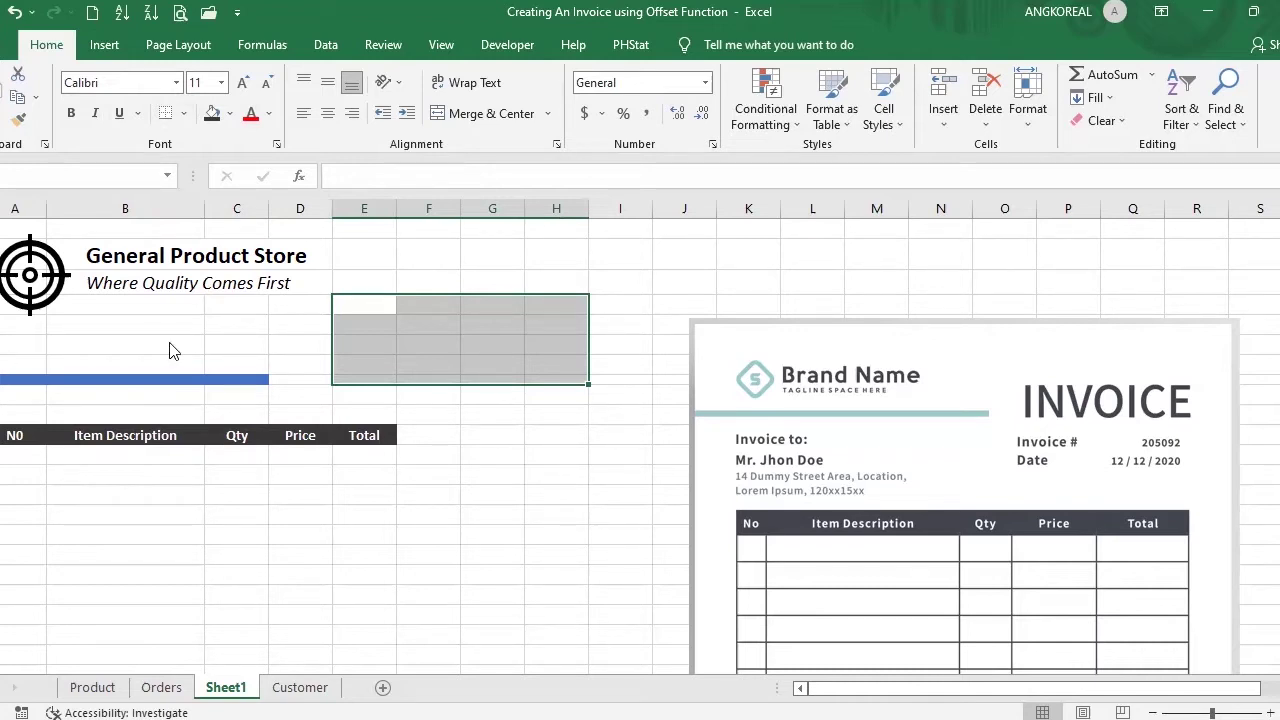
right_click(86, 325)
click(157, 500)
click(385, 340)
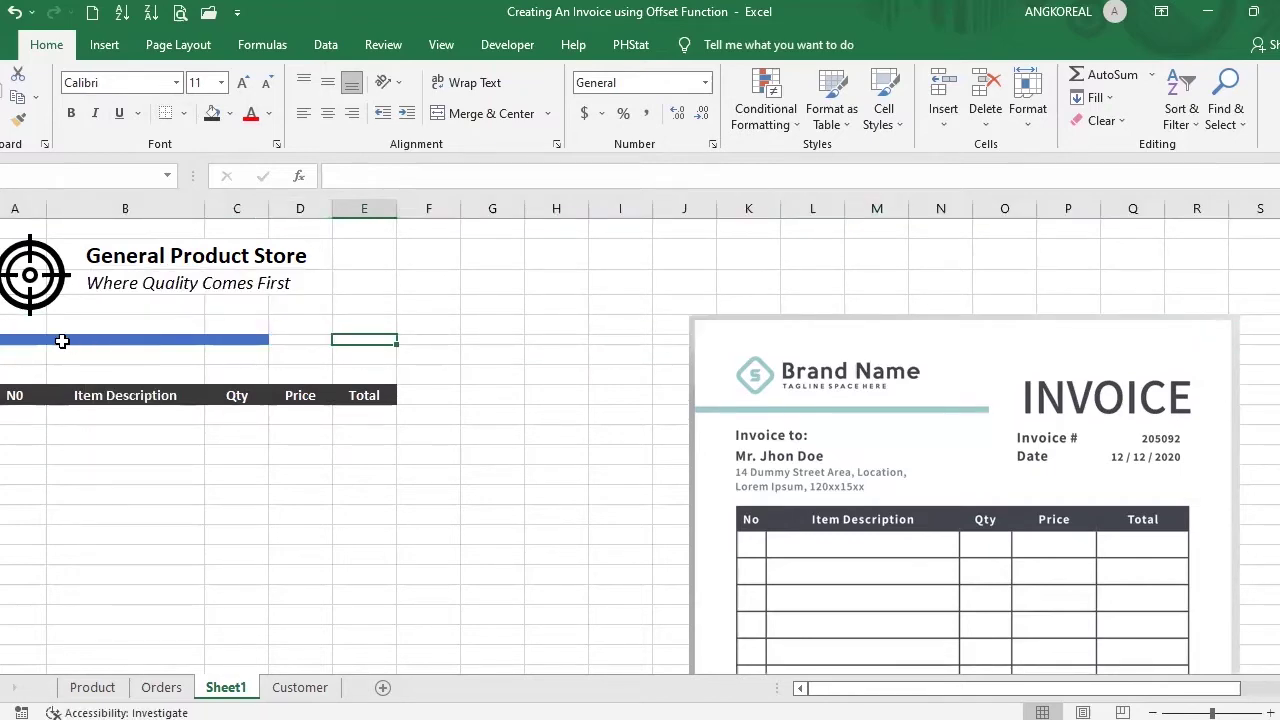
Step: Apply the Accent1 cell style across A to D to lengthen the blue bar
drag(72, 341, 305, 341)
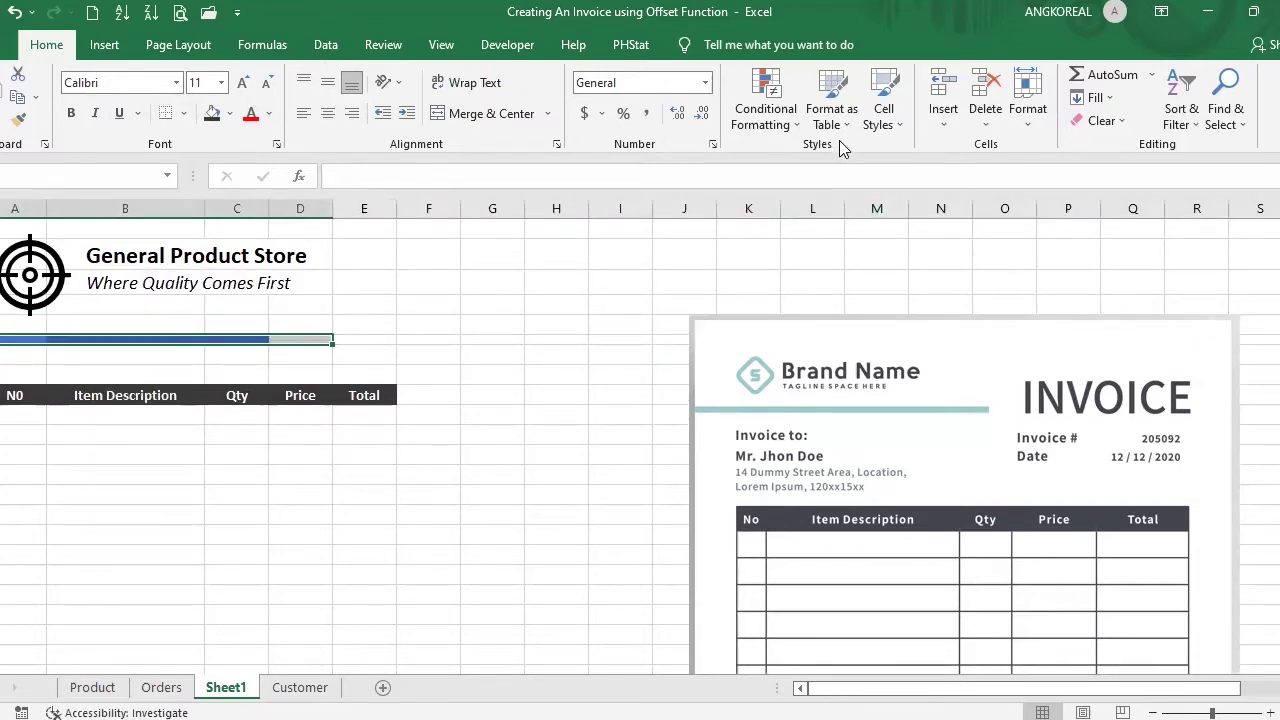
click(903, 118)
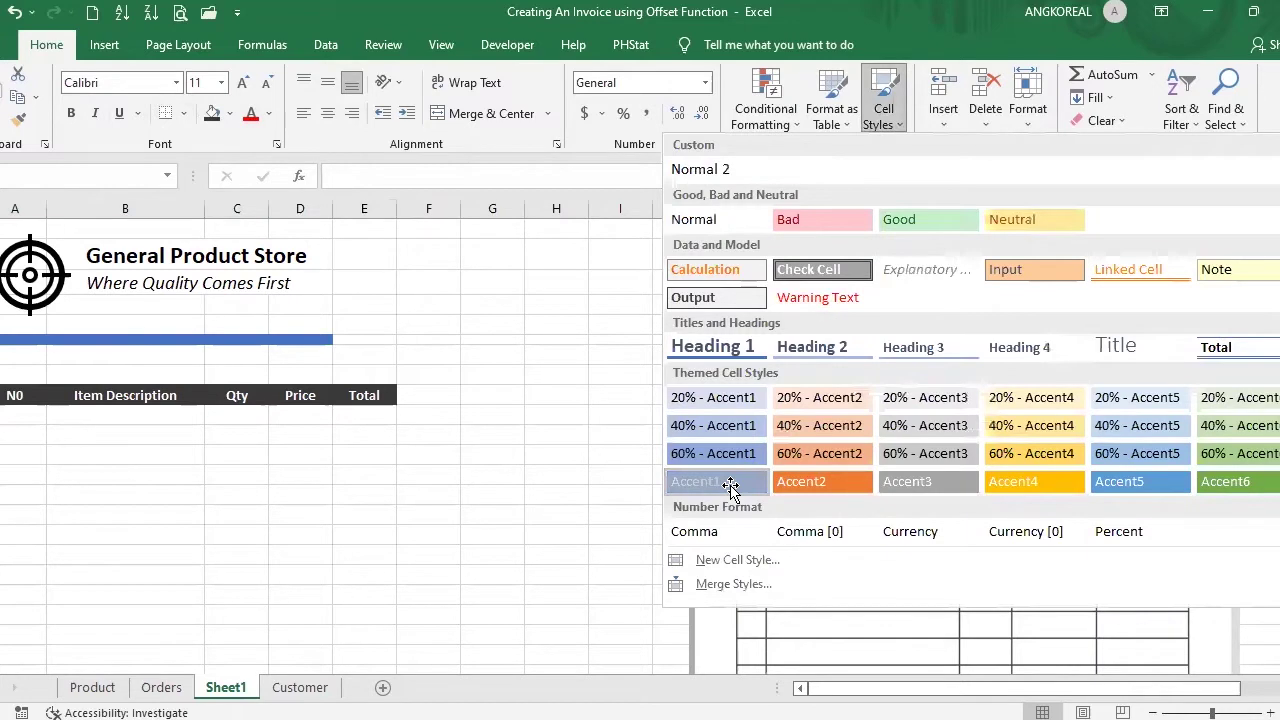
click(730, 485)
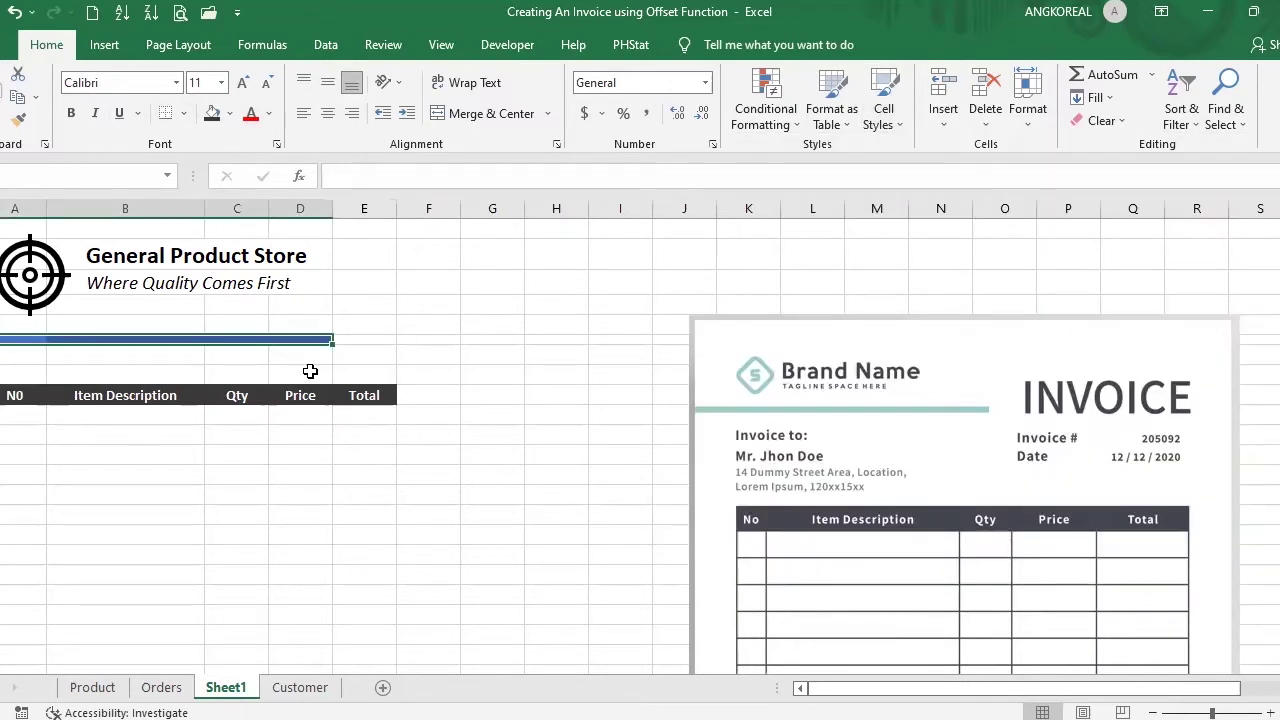
click(438, 318)
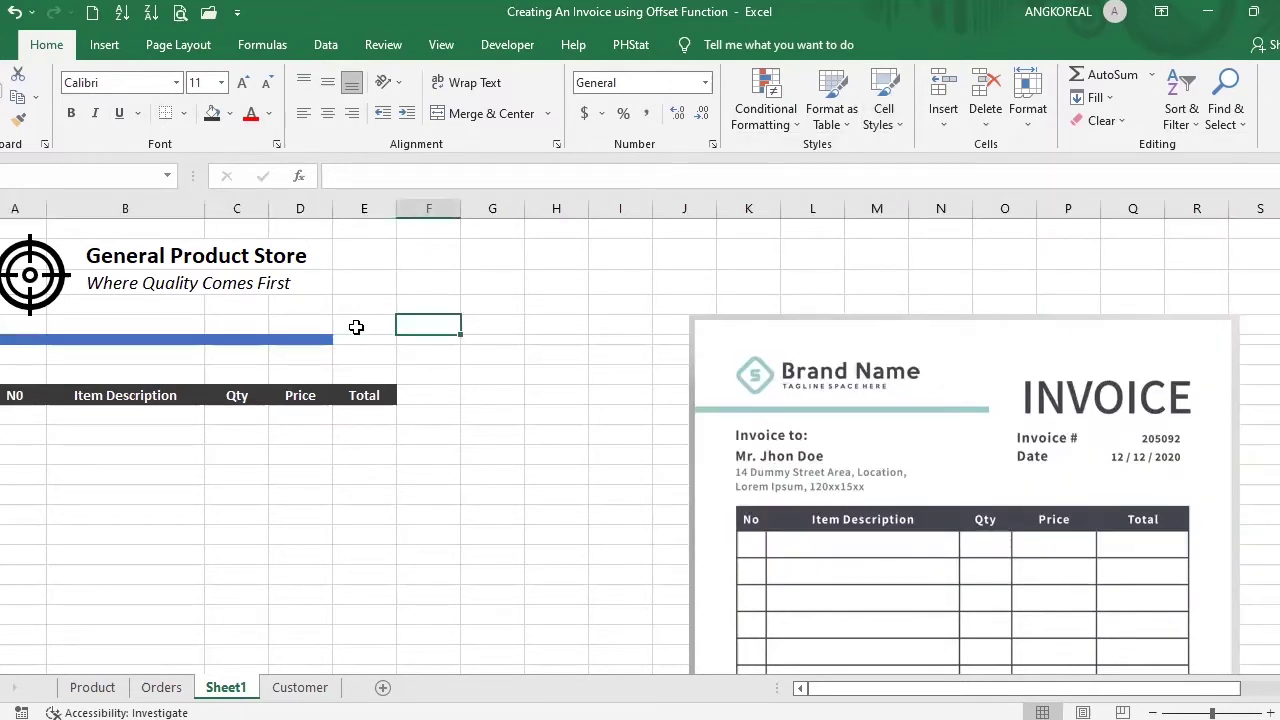
Step: Widen the Item Description column
click(150, 414)
drag(205, 208, 422, 253)
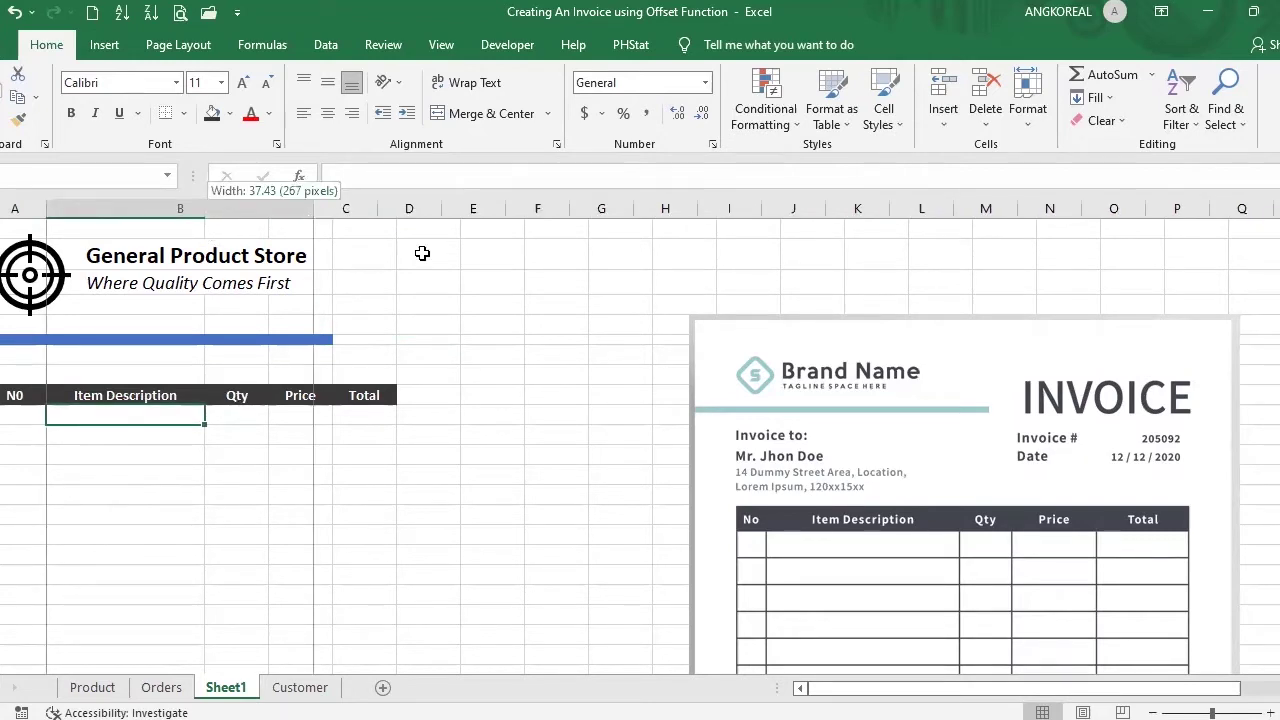
drag(314, 208, 353, 208)
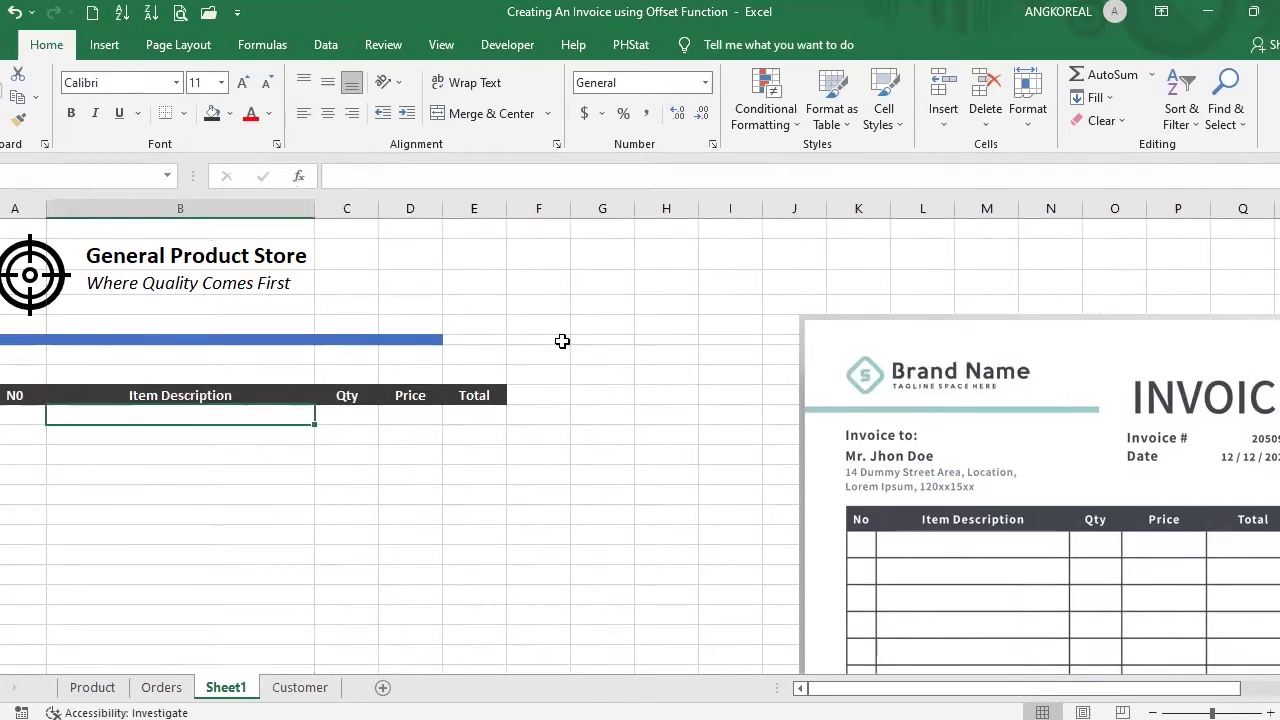
Step: Extend the blue bar fill into neighbouring cells and move the sample invoice picture beside the table
click(460, 329)
mouse_move(481, 341)
mouse_down()
mouse_move(524, 333)
mouse_move(513, 330)
mouse_up()
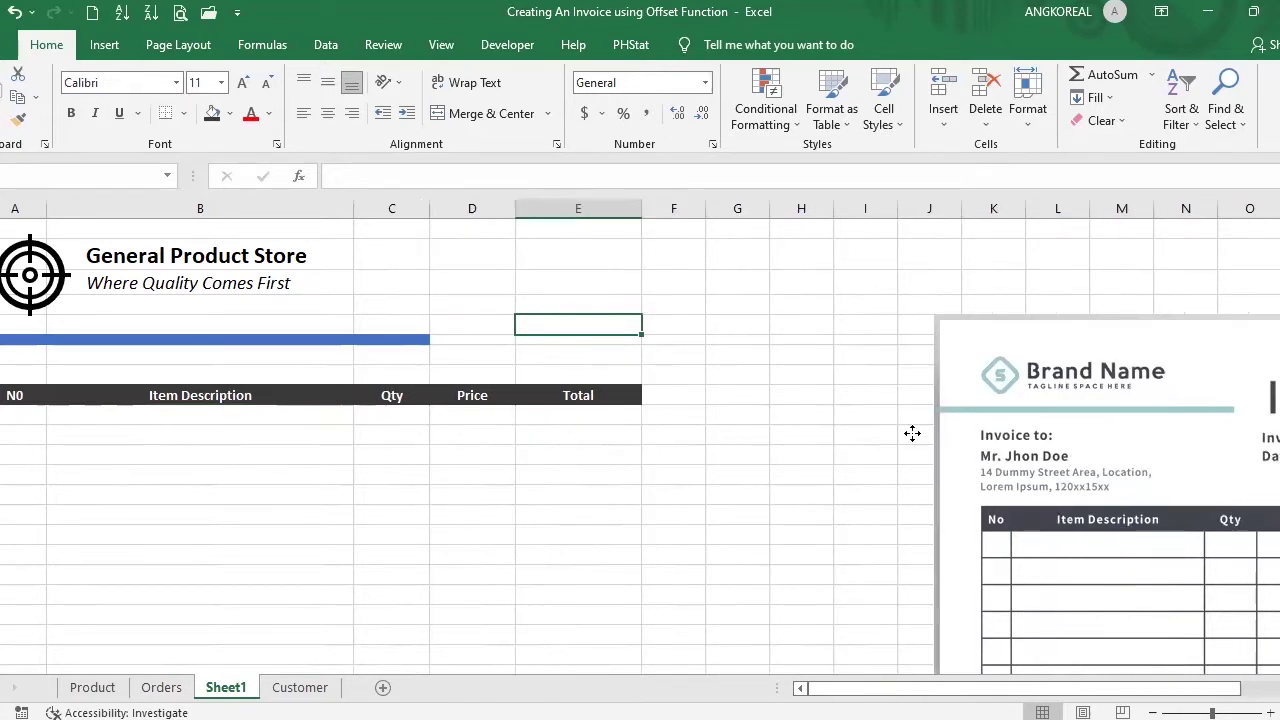
click(775, 394)
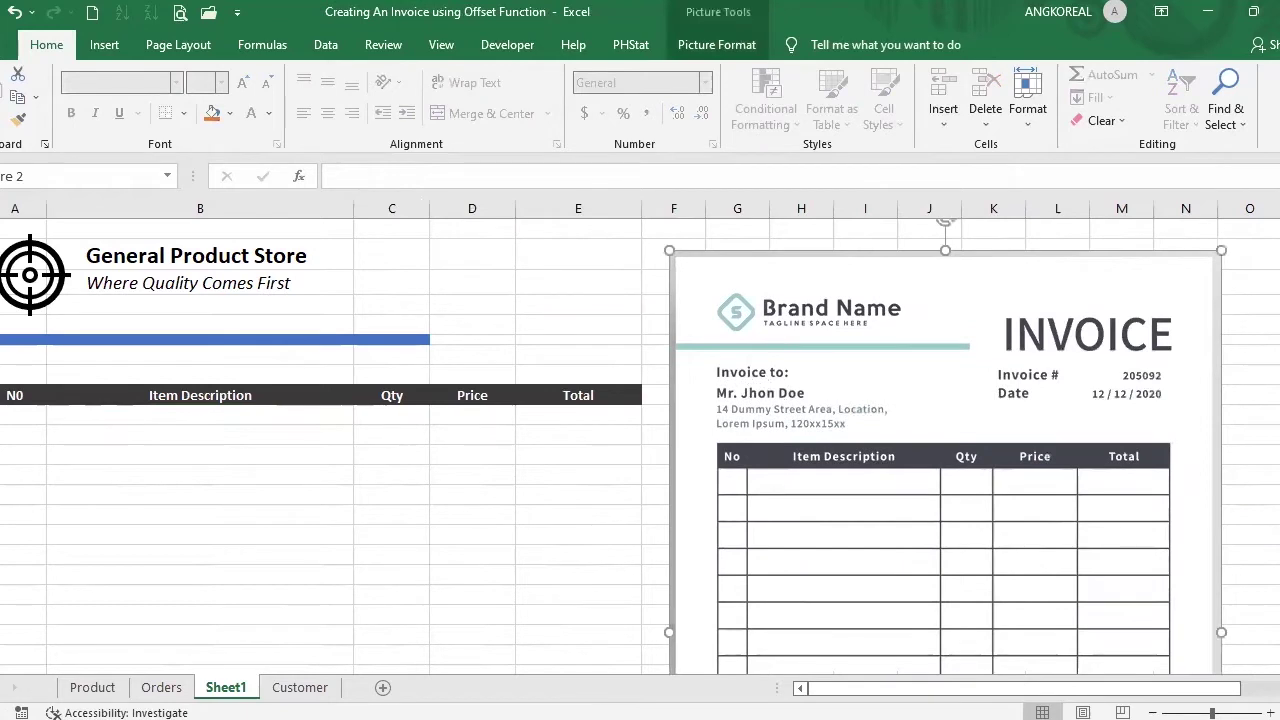
click(15, 374)
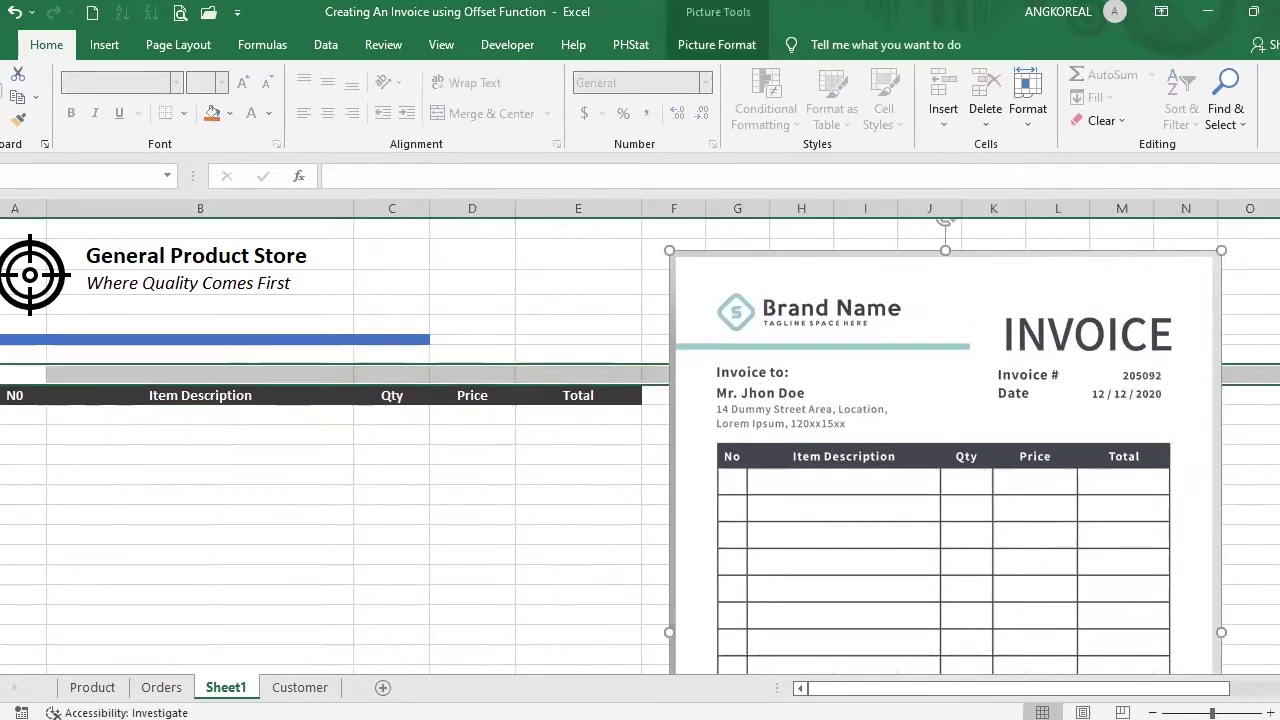
Step: Insert a new row above the item header and label its first cell 'Invoice To:'
right_click(30, 377)
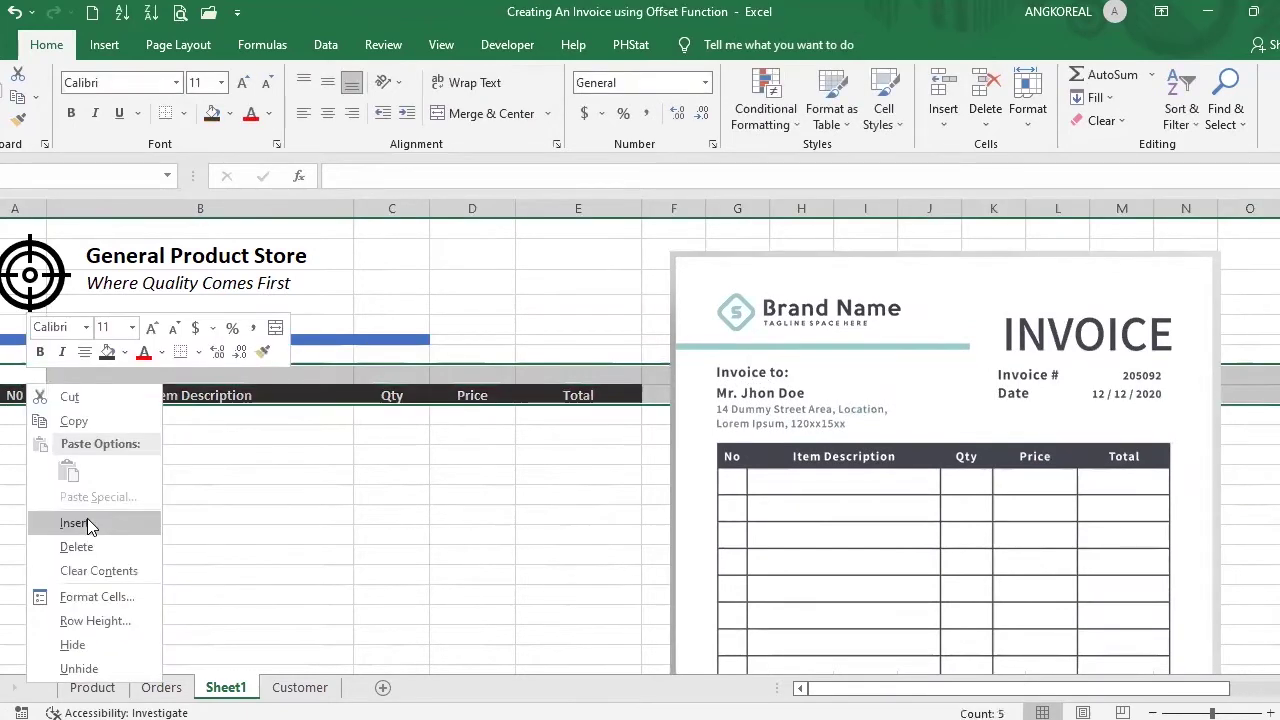
click(87, 520)
click(24, 373)
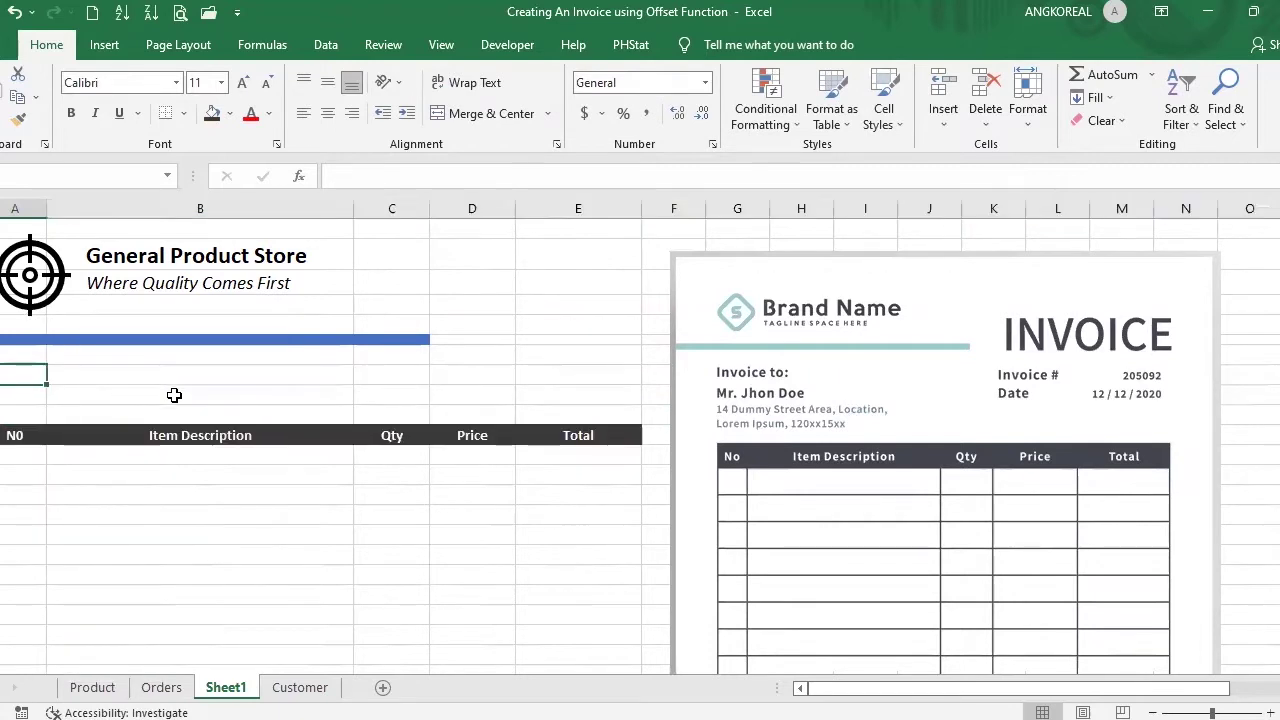
text(Invoice To:)
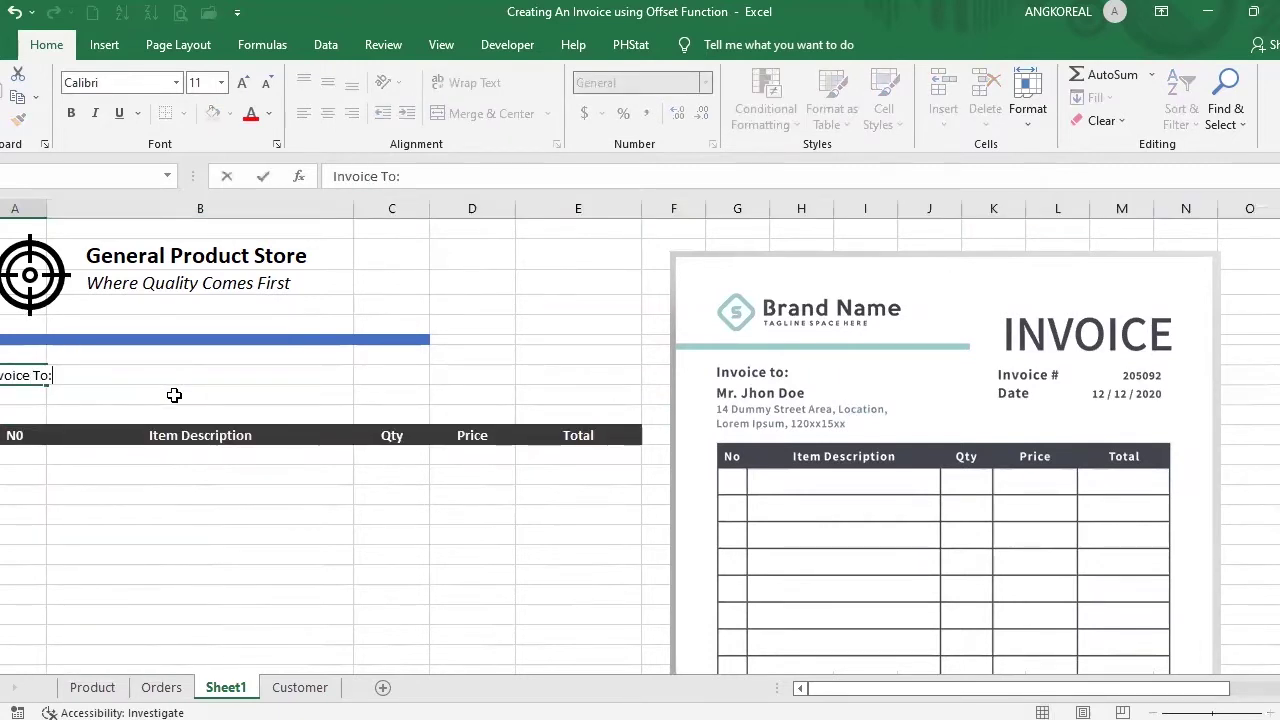
key(Return)
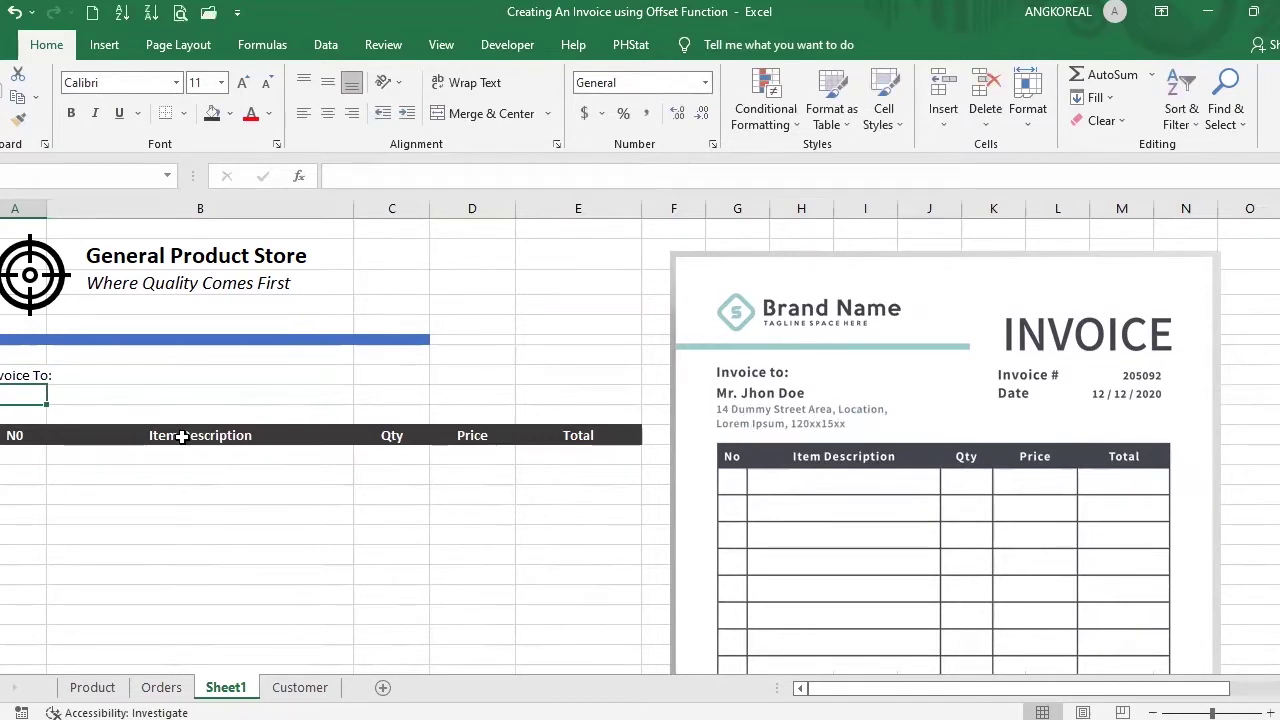
click(9, 375)
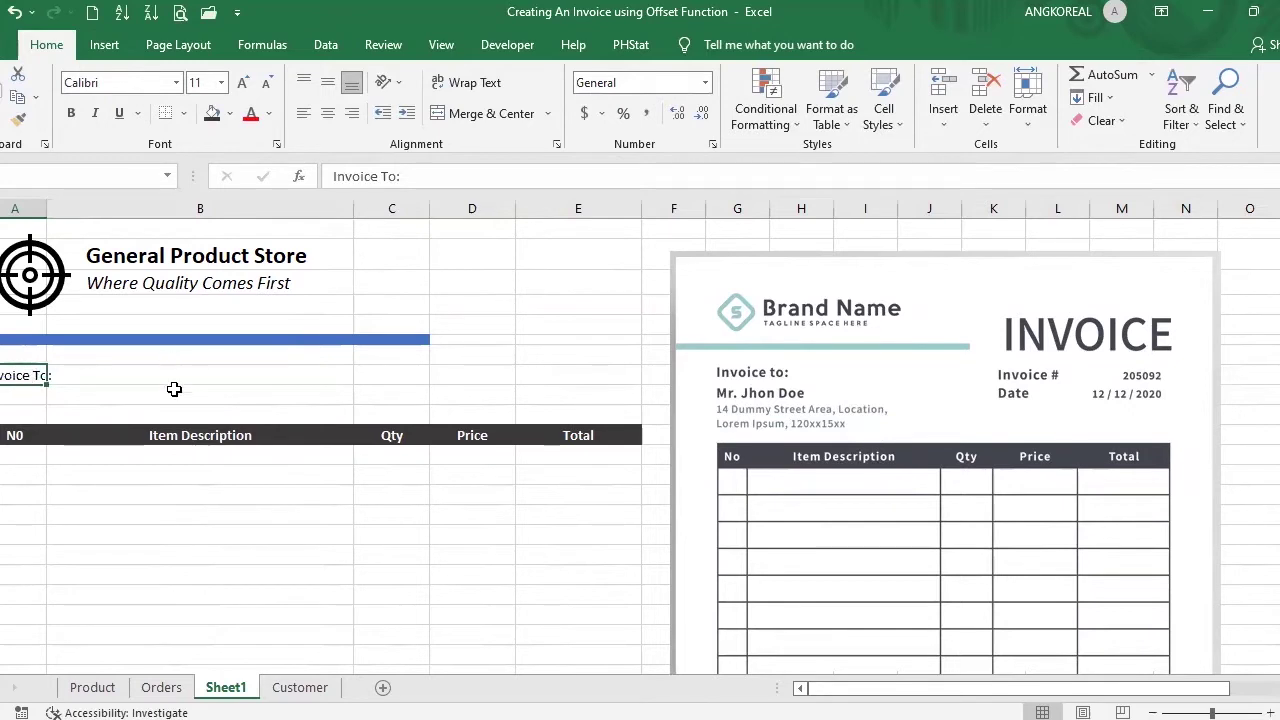
click(106, 401)
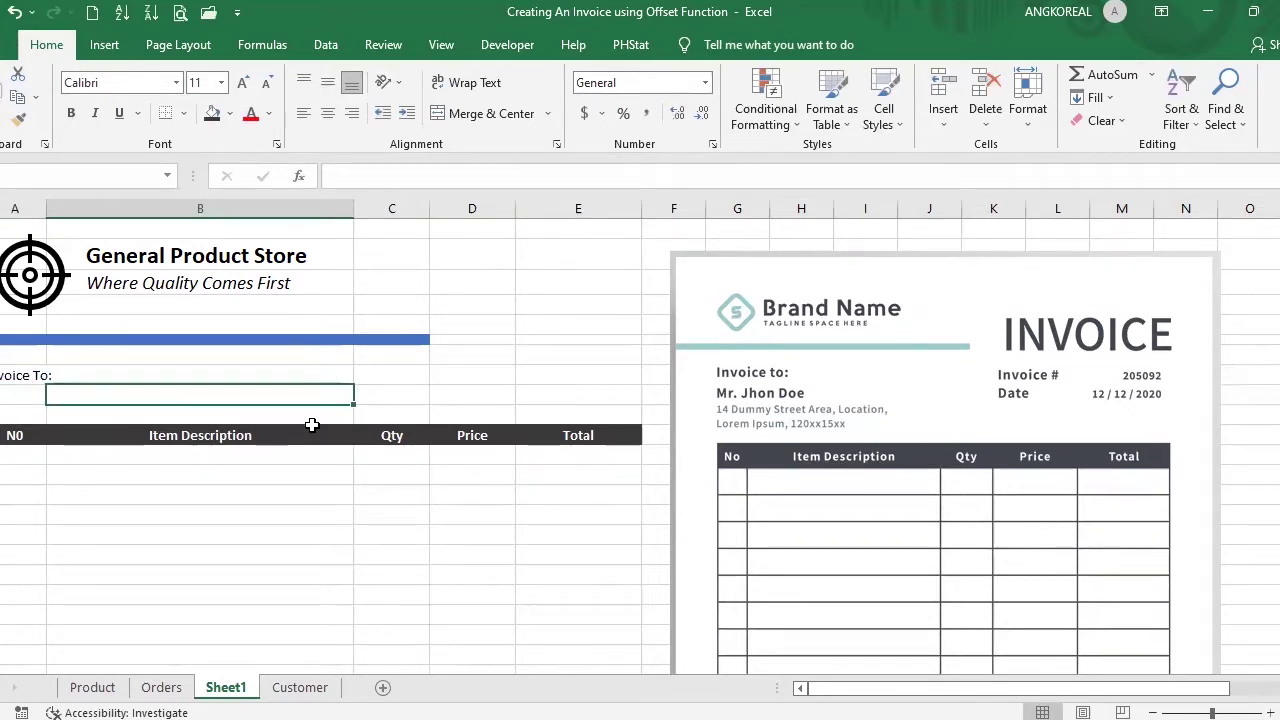
click(175, 688)
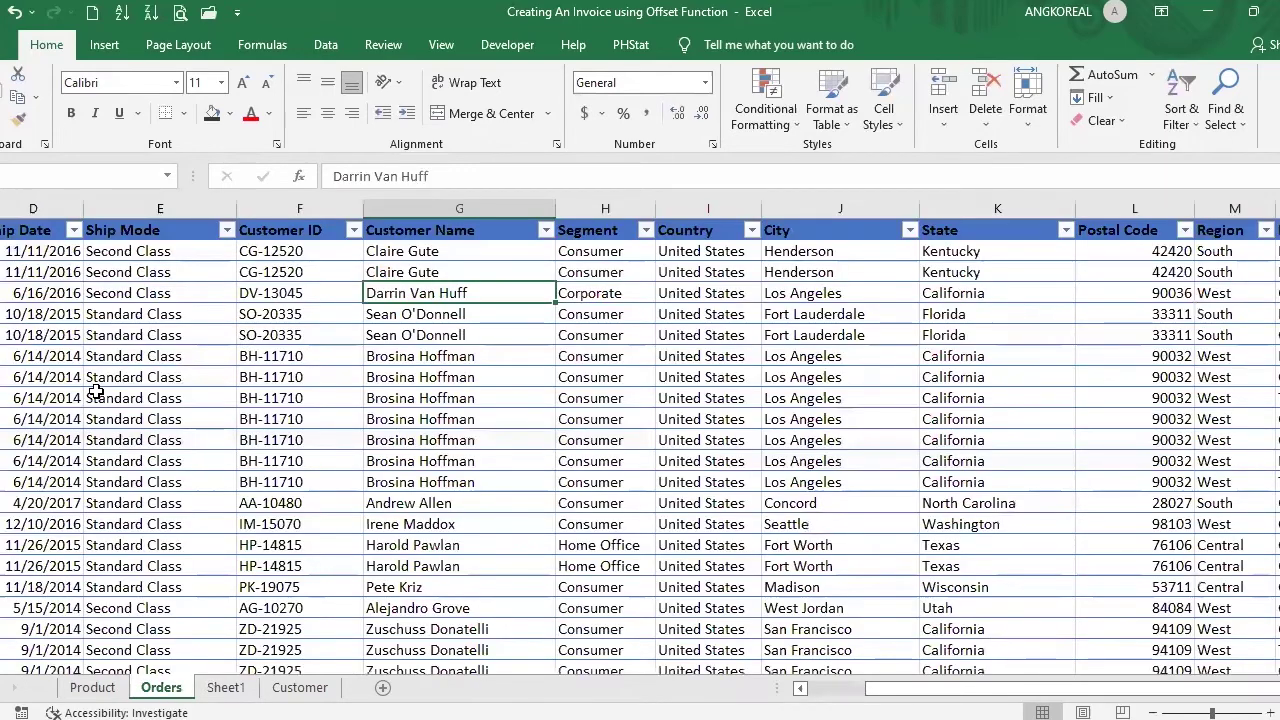
click(210, 341)
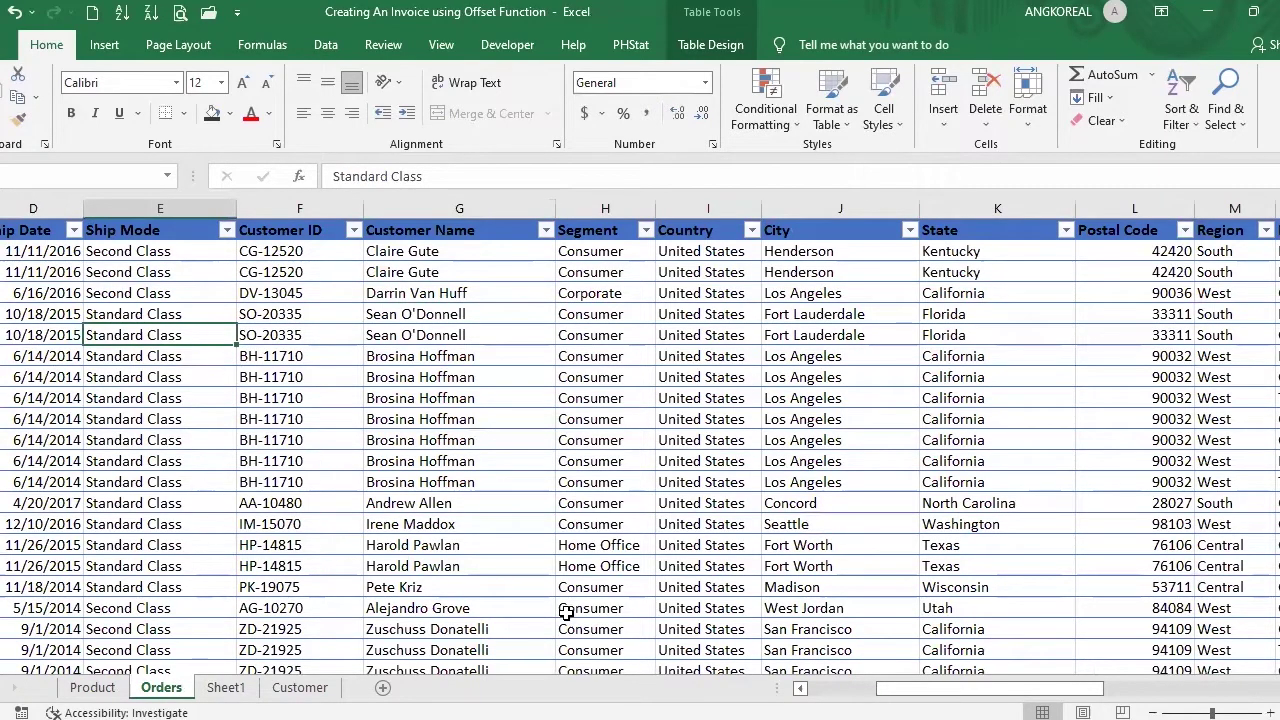
drag(930, 688, 860, 688)
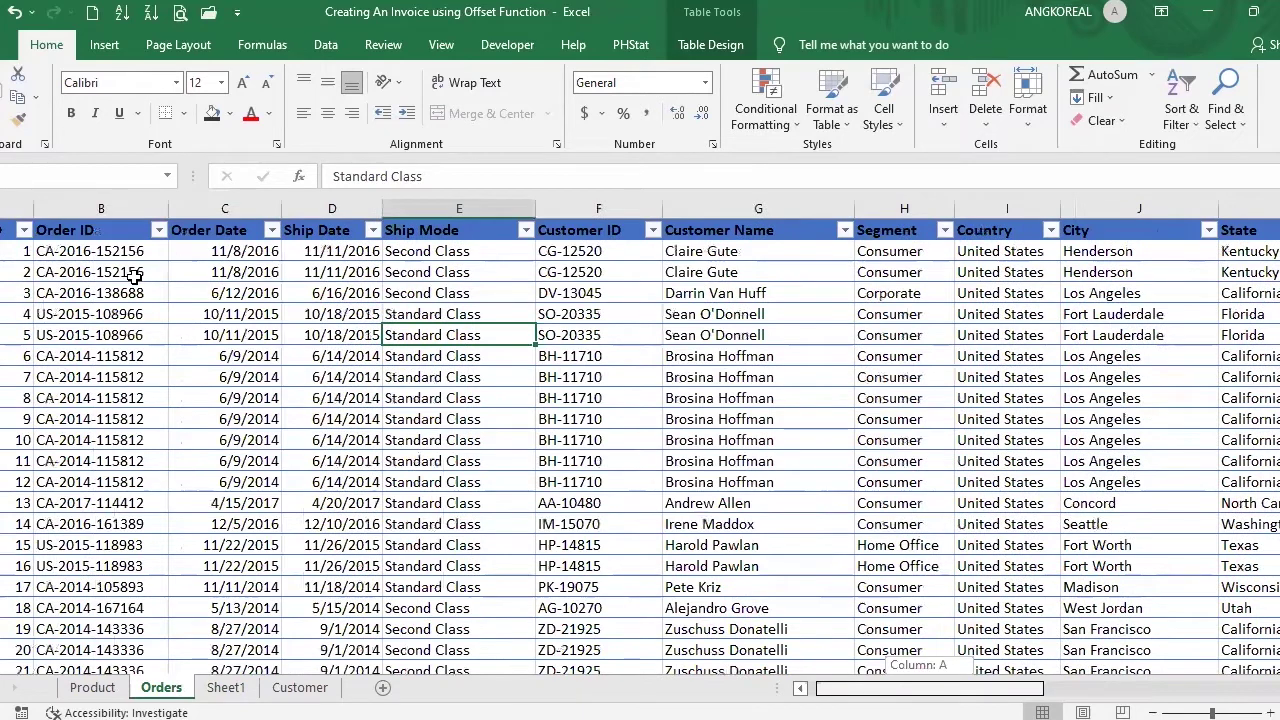
mouse_move(135, 277)
mouse_down()
mouse_move(122, 327)
mouse_move(166, 482)
mouse_up()
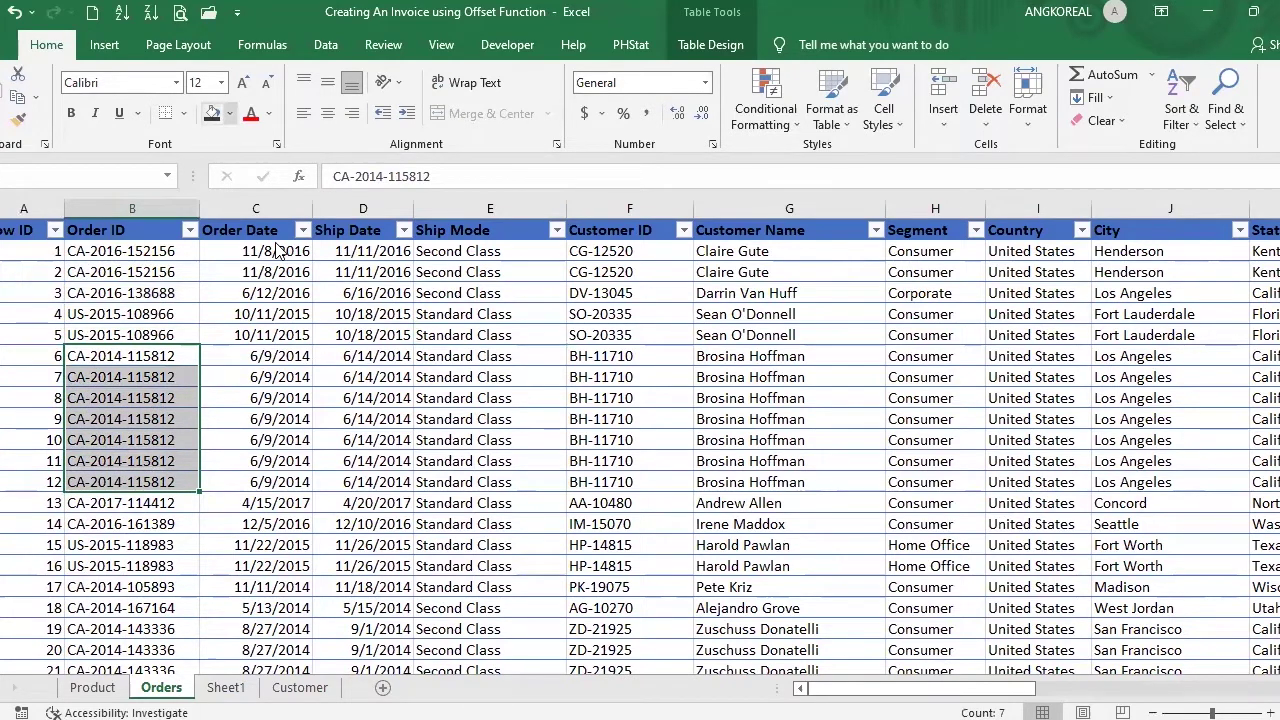
click(229, 113)
click(5, 356)
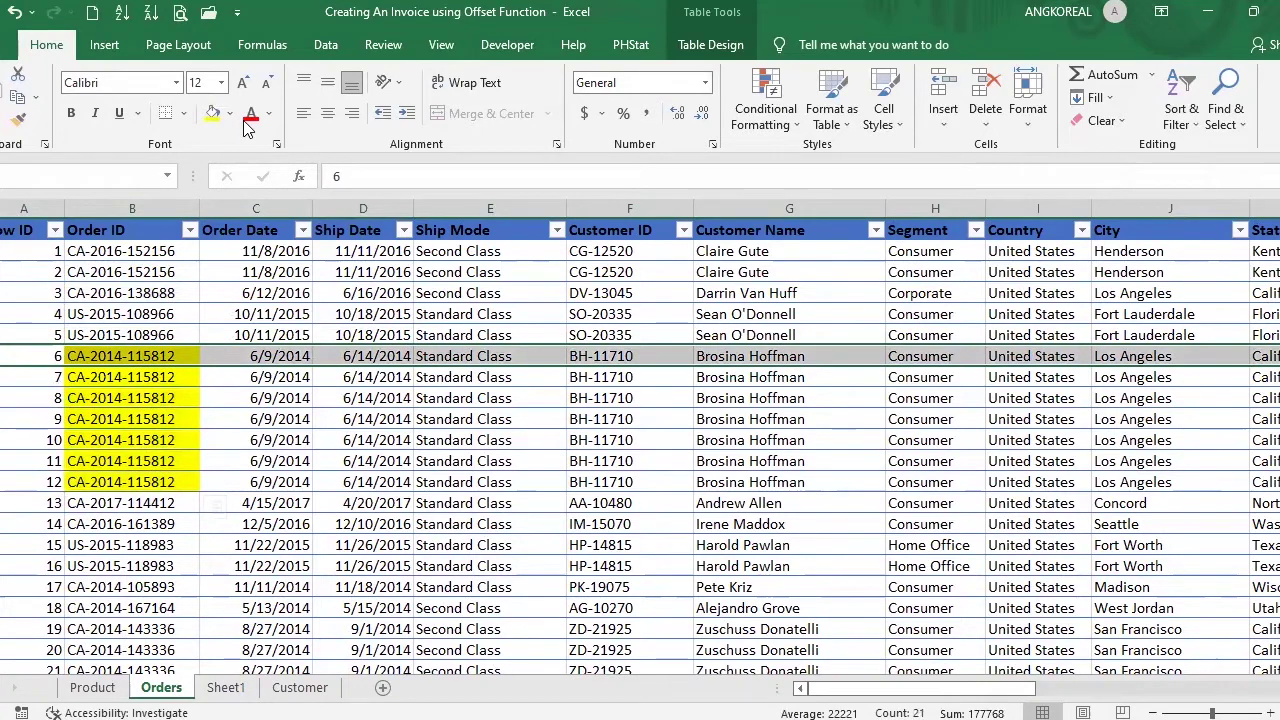
key(shift+Down)
key(shift+Down)
key(shift+Down)
click(212, 113)
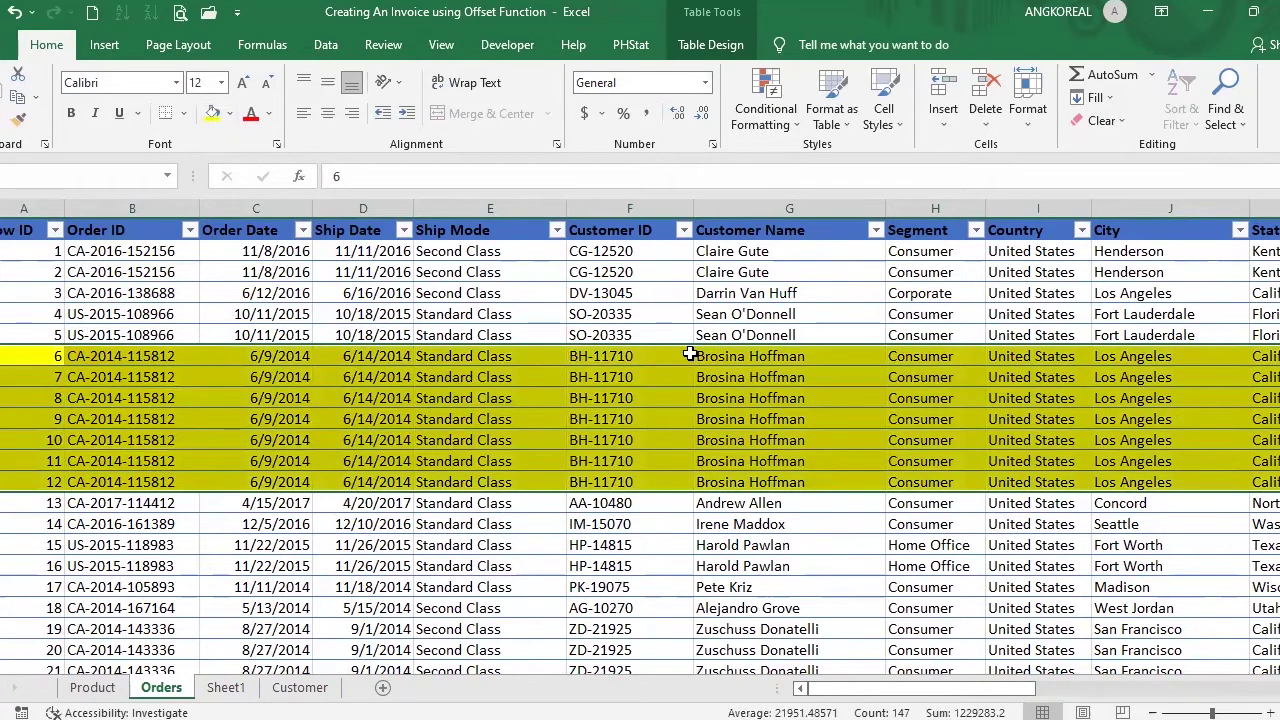
Step: Review the highlighted orders' unit prices, quantities and discounts, then return to Sheet1
drag(956, 694, 1275, 690)
click(962, 362)
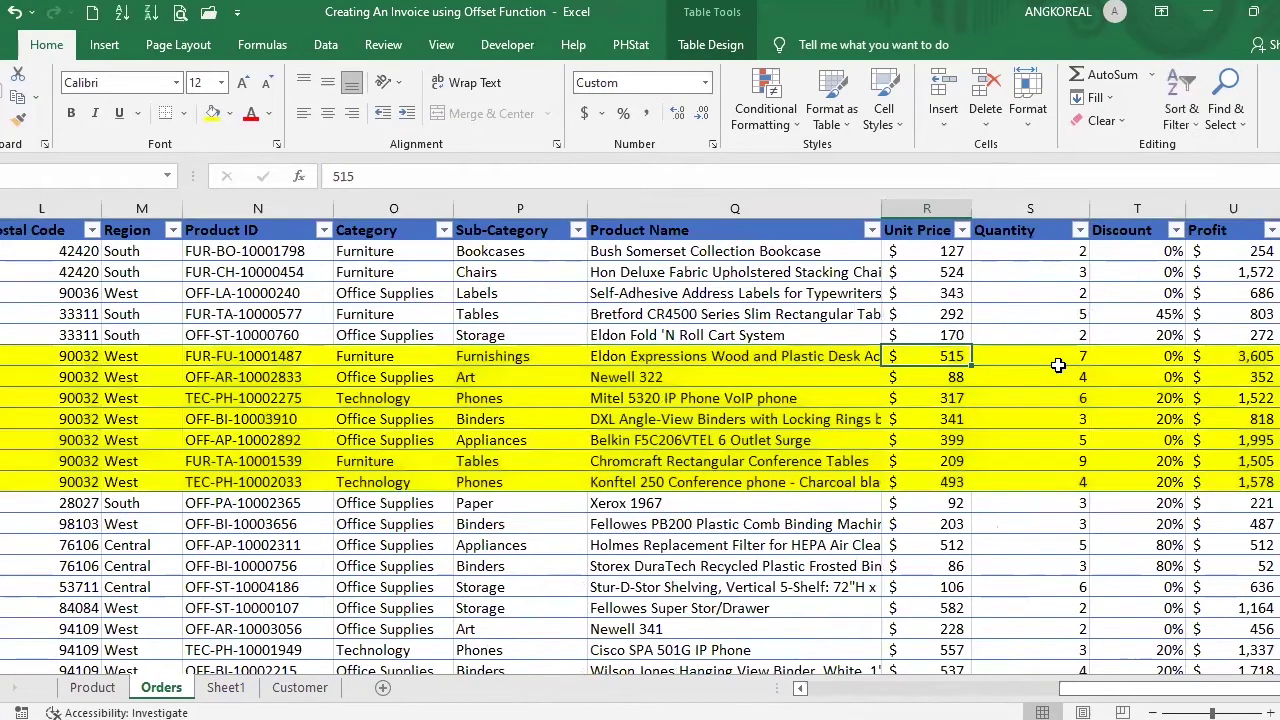
drag(1058, 365, 1060, 478)
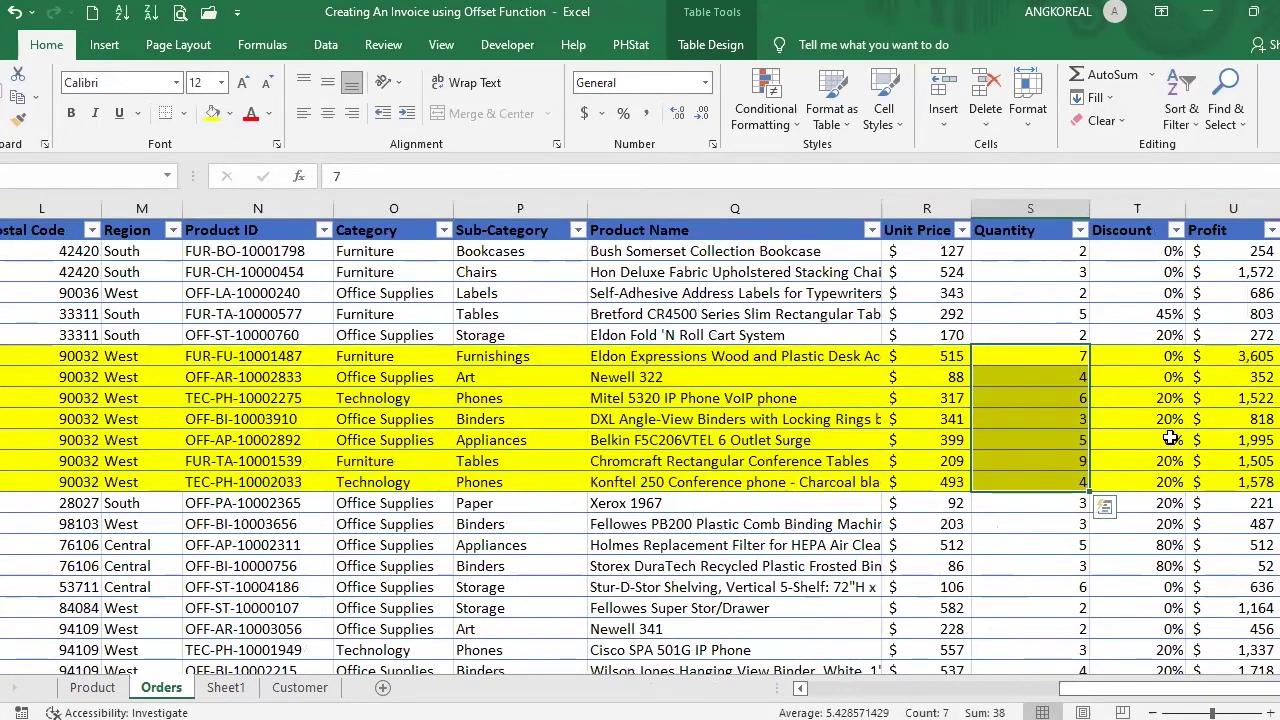
click(1173, 479)
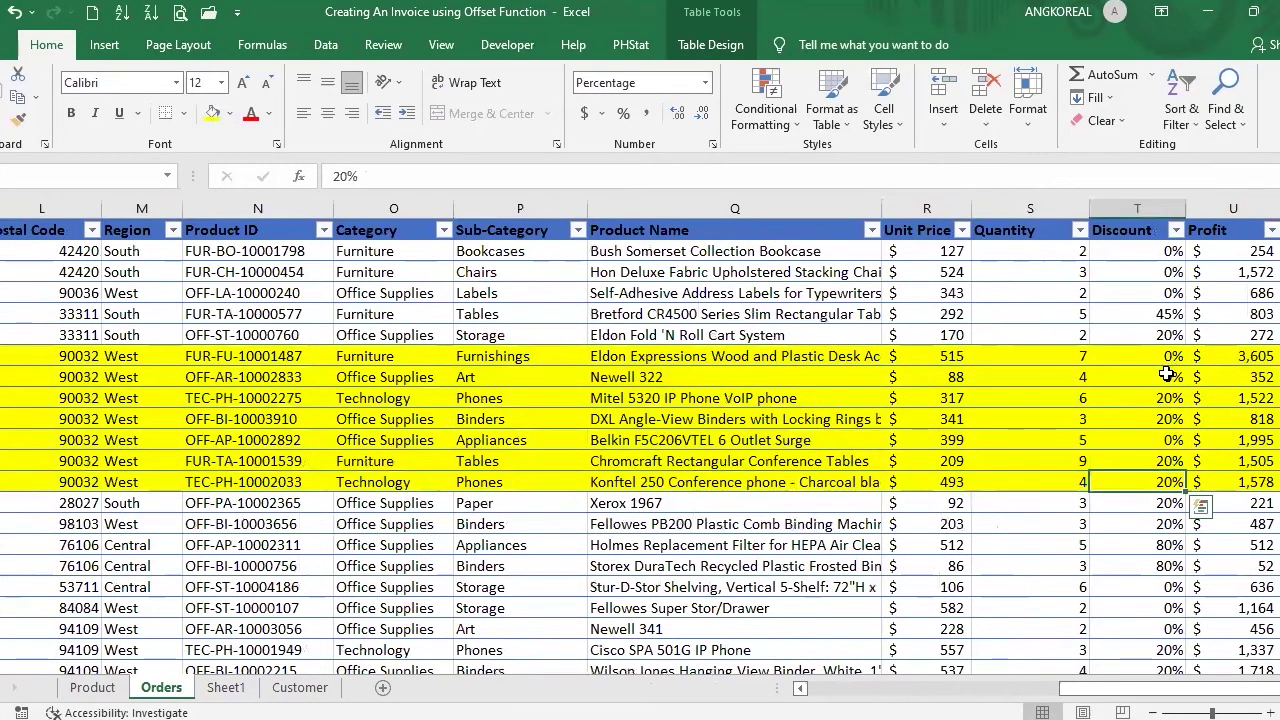
key(Up)
key(Up)
key(Up)
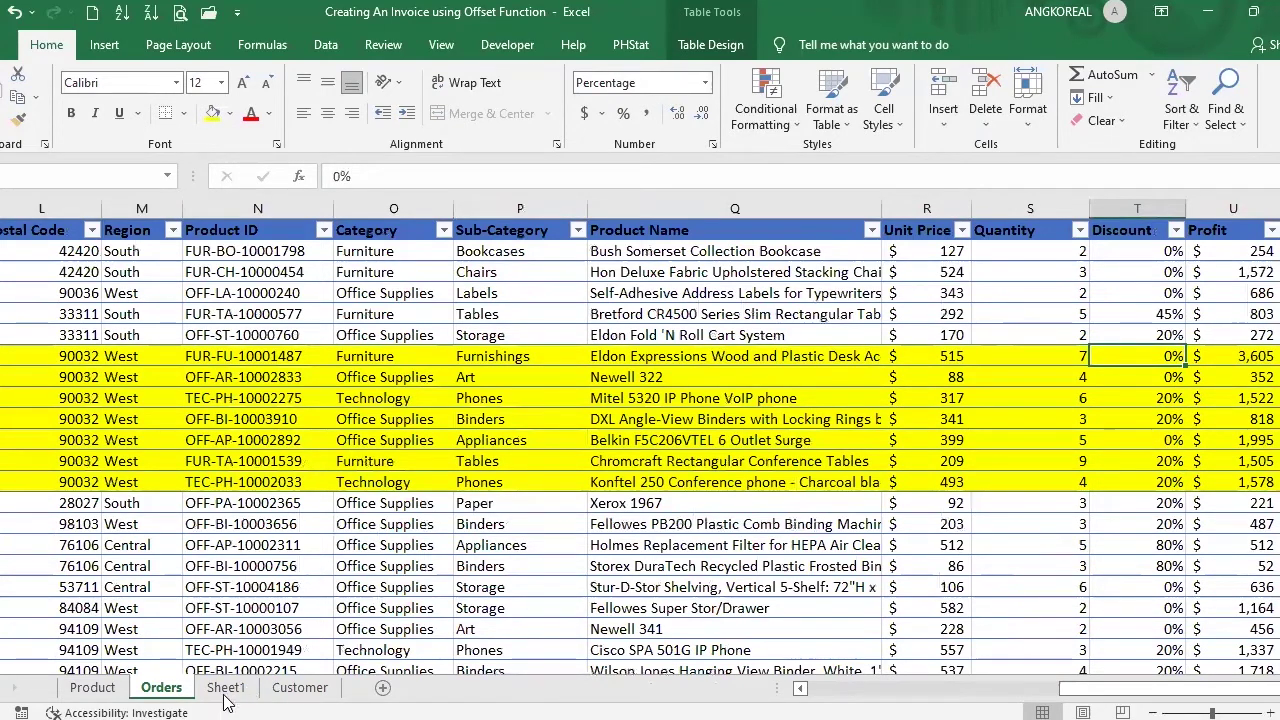
click(225, 690)
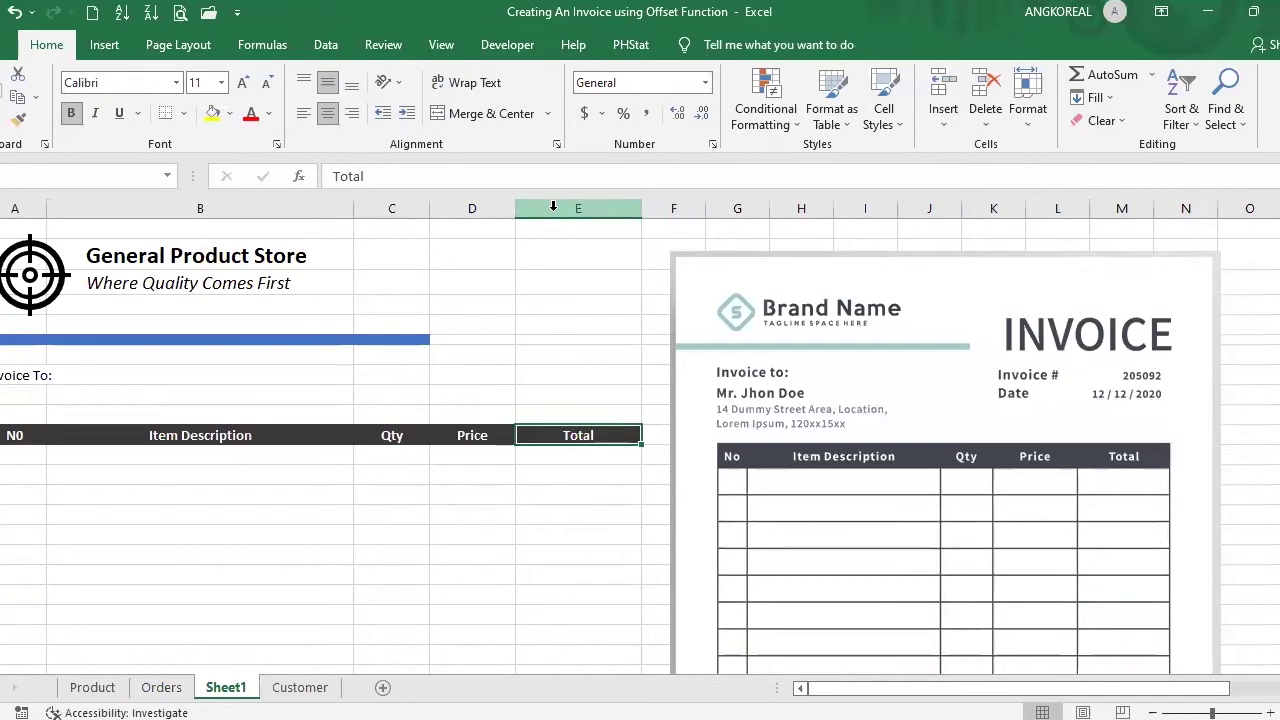
Step: Insert a Discount column before the Total column
click(553, 207)
right_click(609, 324)
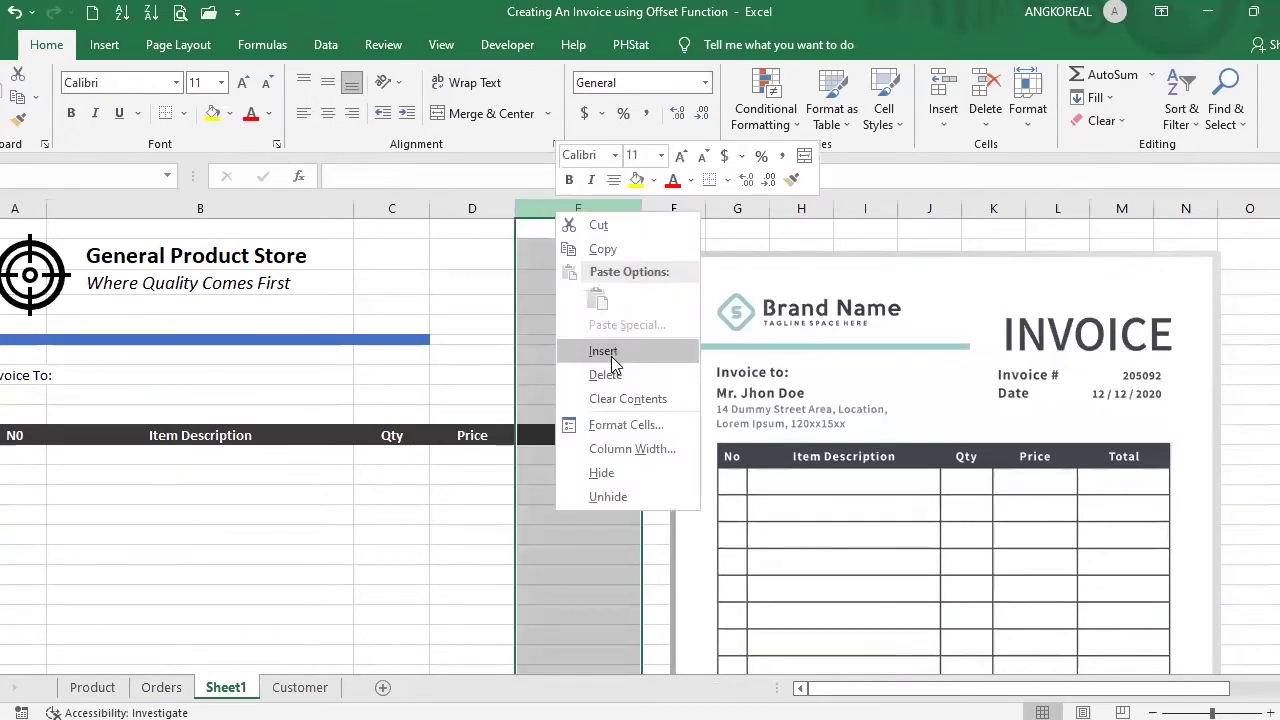
key(Return)
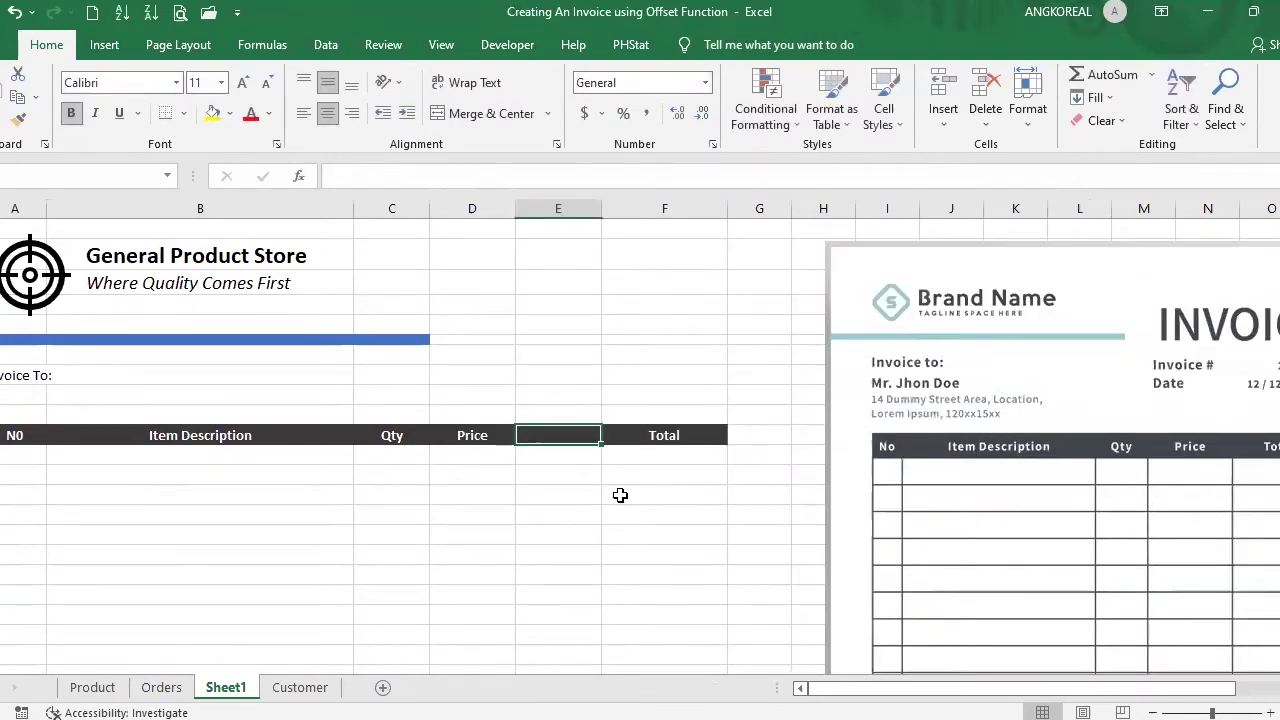
text(Discount)
key(Return)
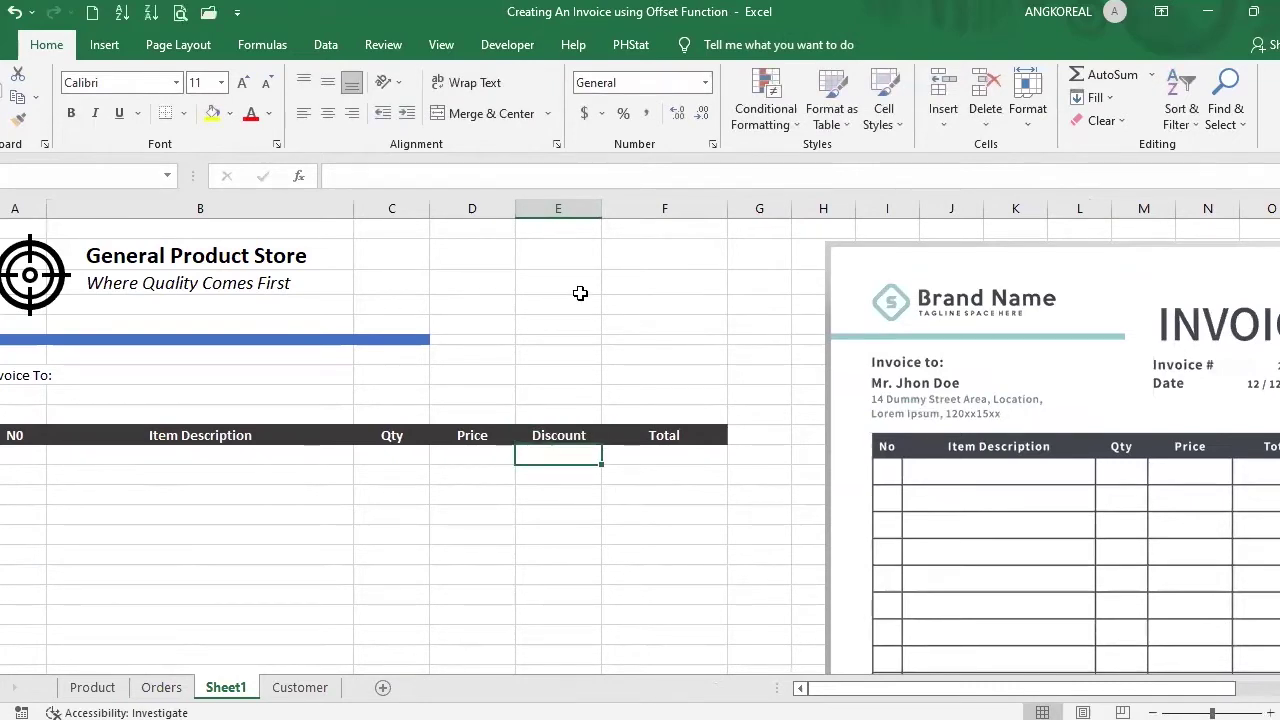
Step: Rename the heading to 'Discount %' and fit column E's width to it
double_click(601, 208)
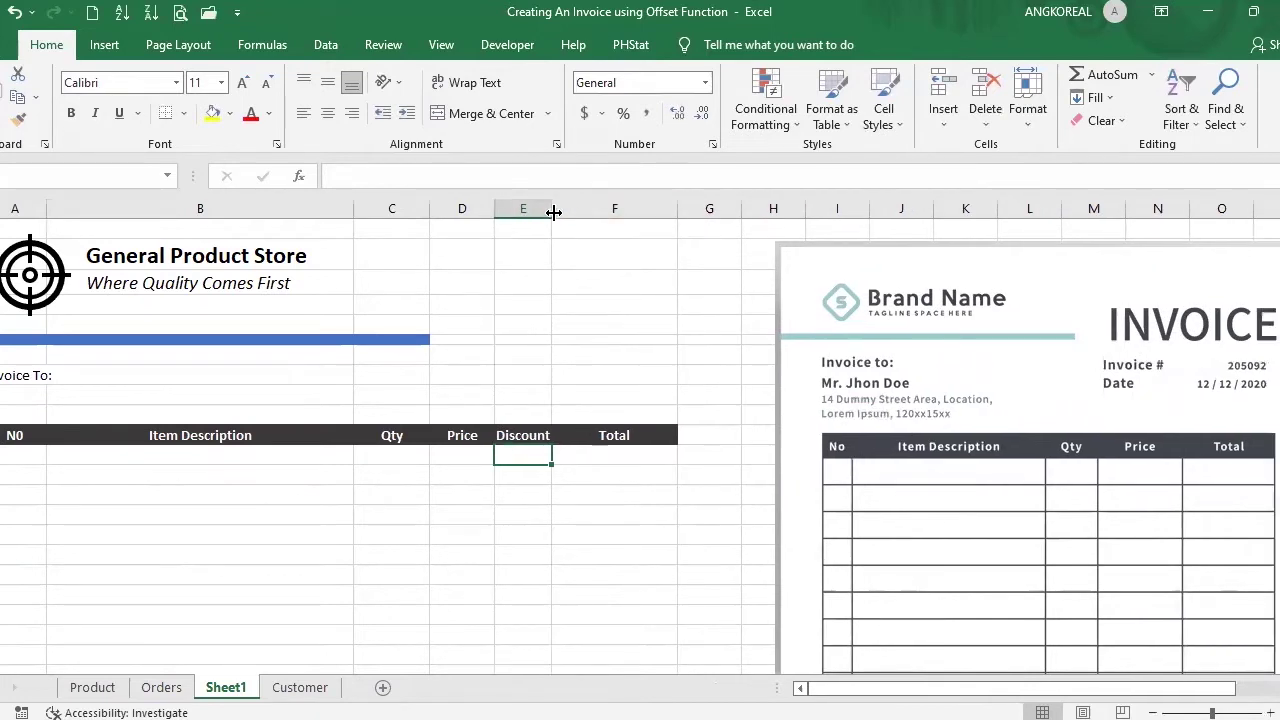
drag(553, 212, 579, 212)
double_click(569, 435)
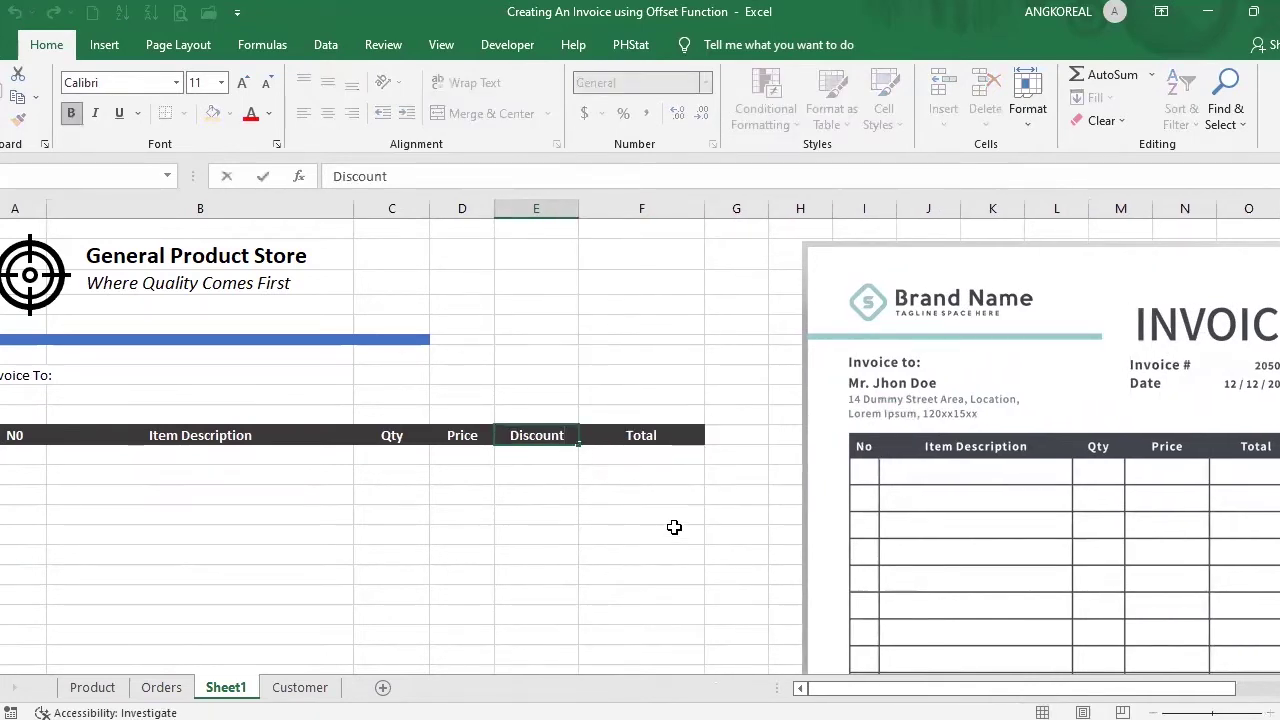
text(%)
key(Return)
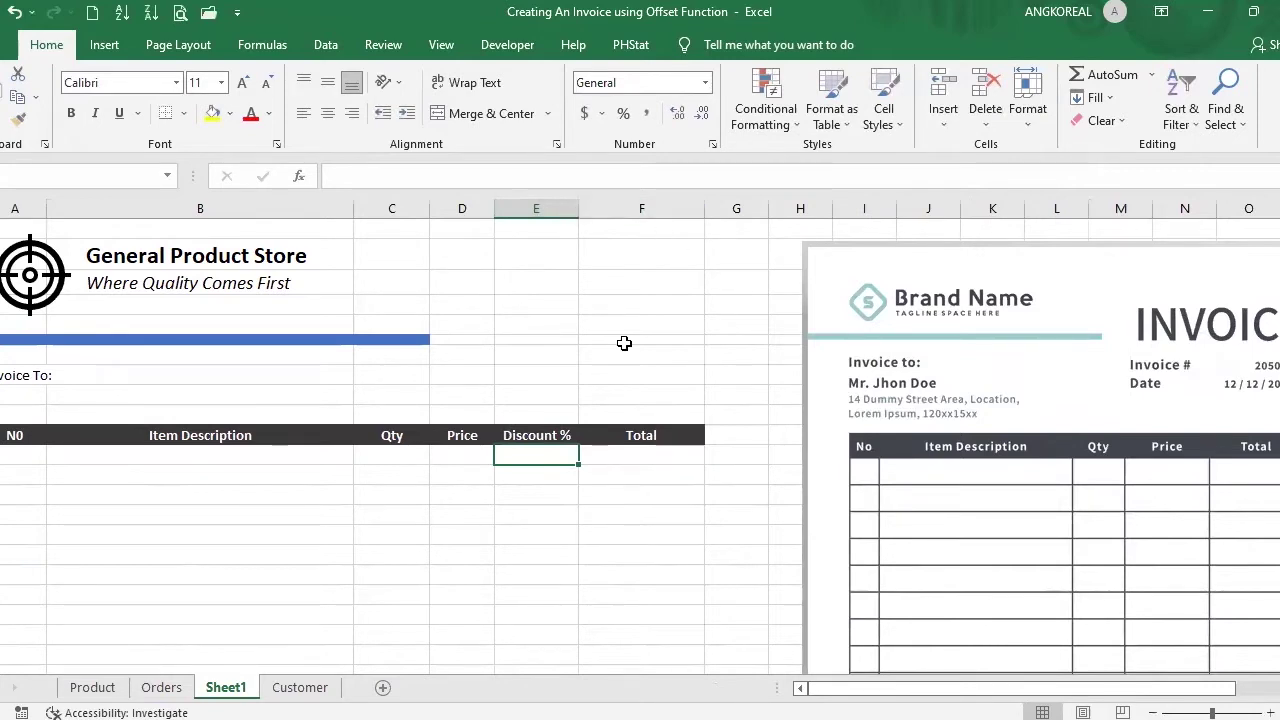
key(alt+h)
key(o)
key(i)
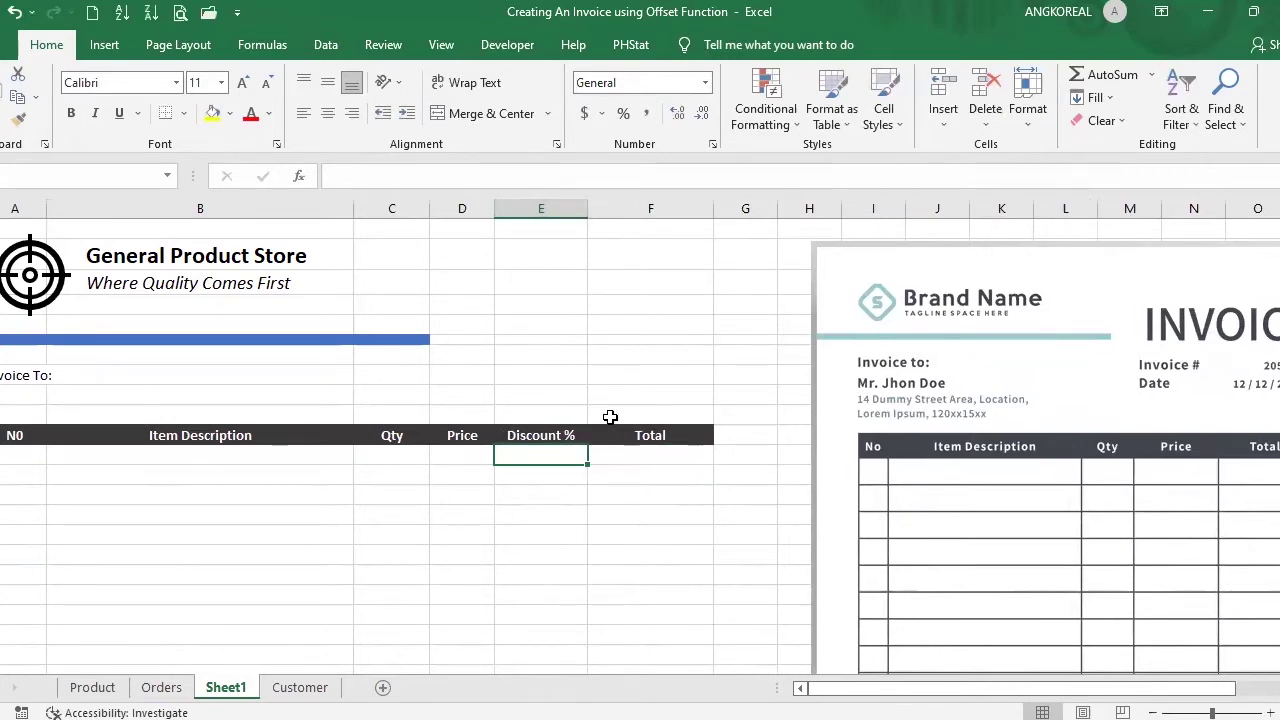
Step: AutoFit column B and put a '?' placeholder in the cell below Invoice To:
double_click(296, 218)
click(30, 394)
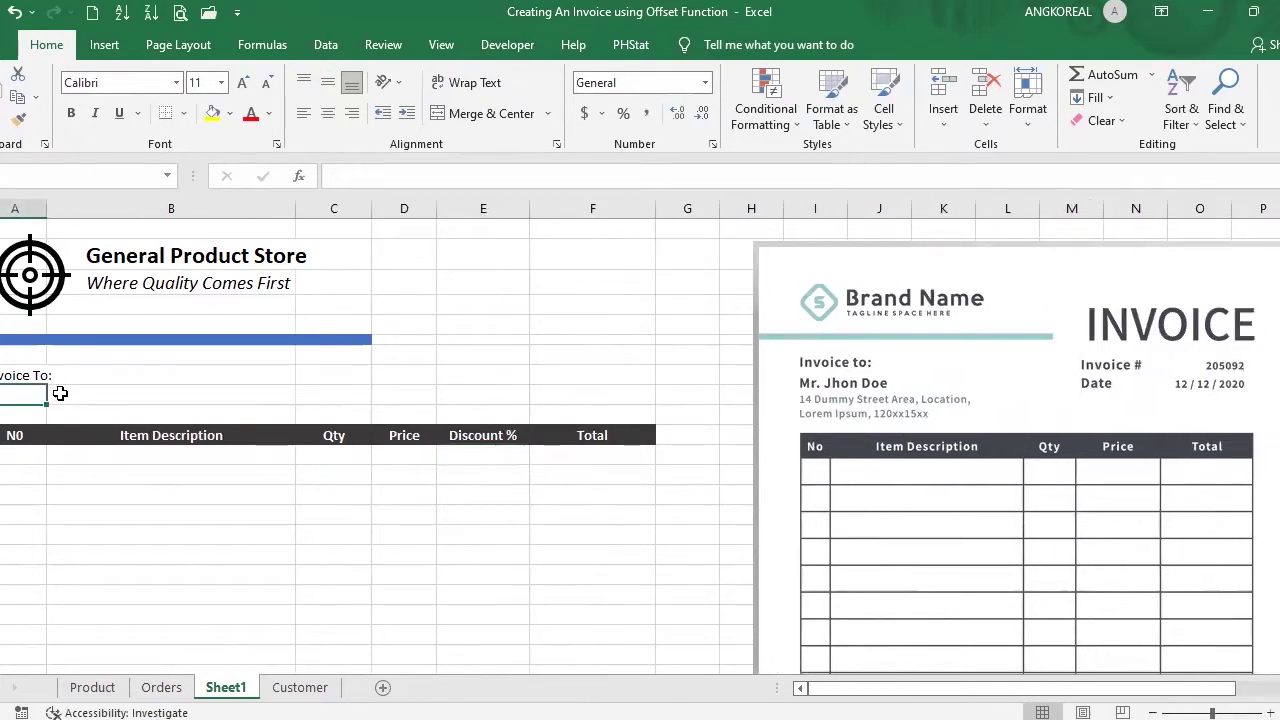
click(124, 395)
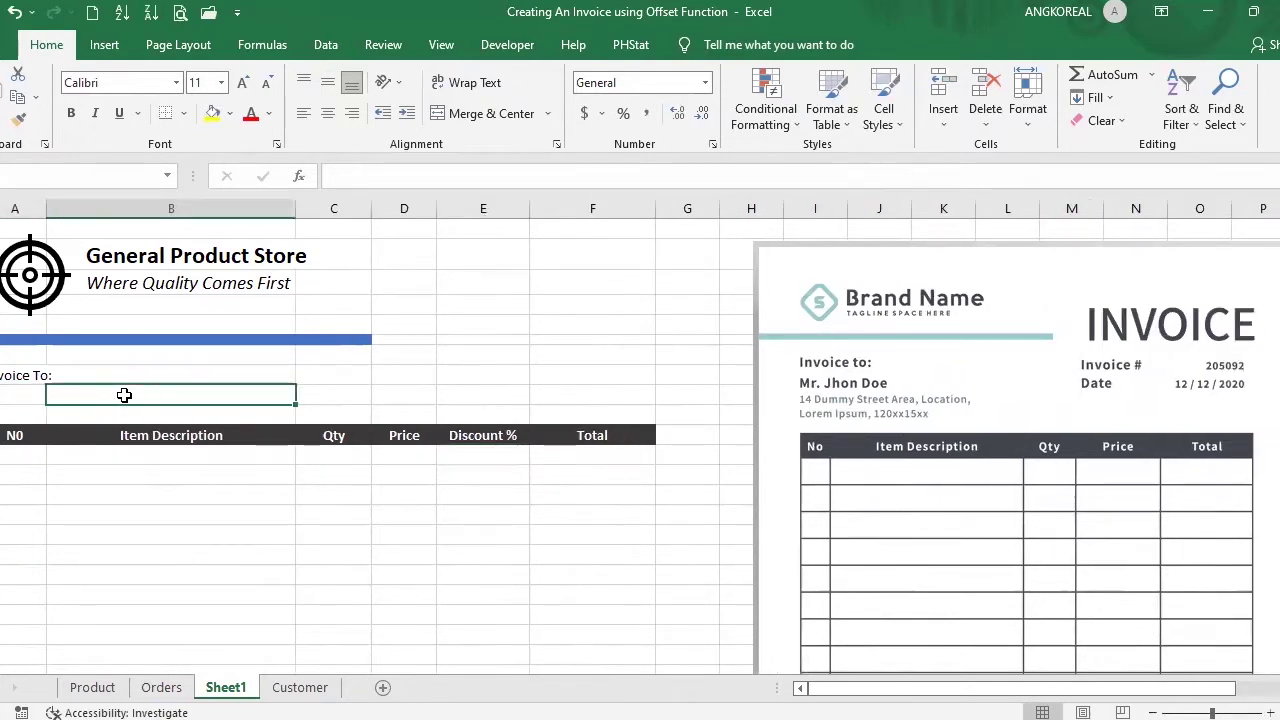
text(?)
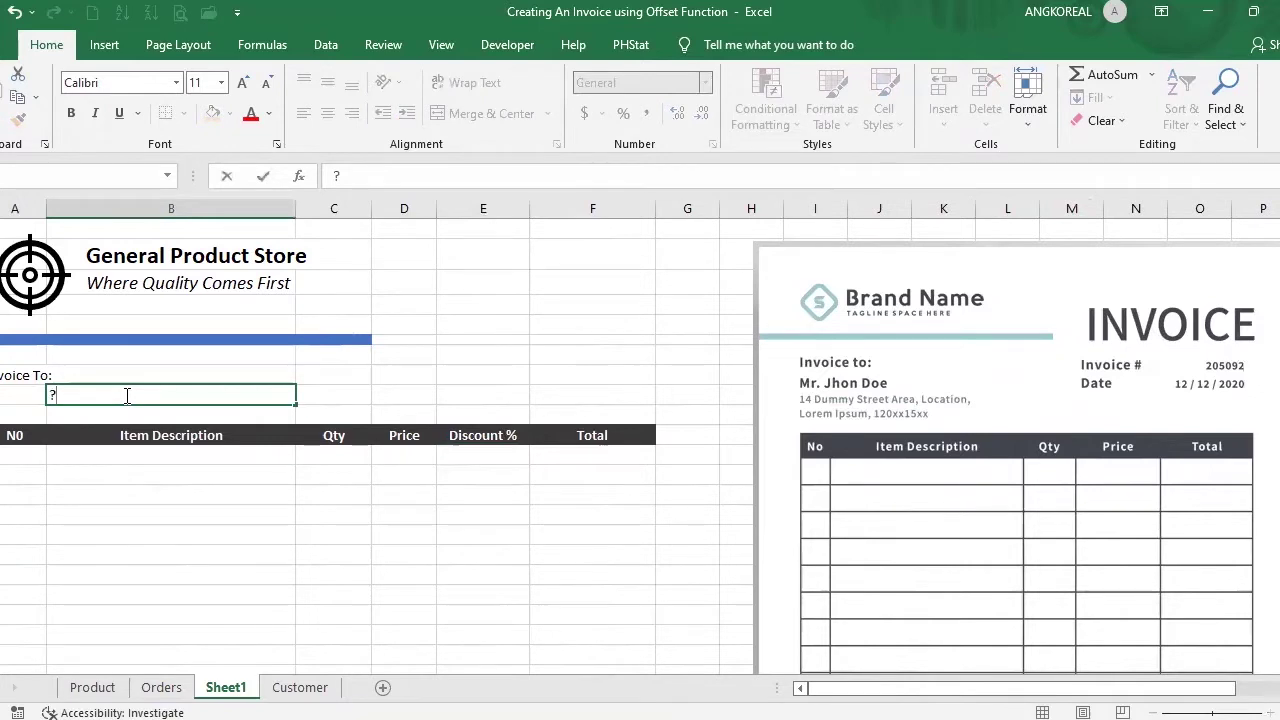
click(542, 313)
Step: Merge and centre D1:F4 and enter the title INVOICE
drag(463, 256, 626, 349)
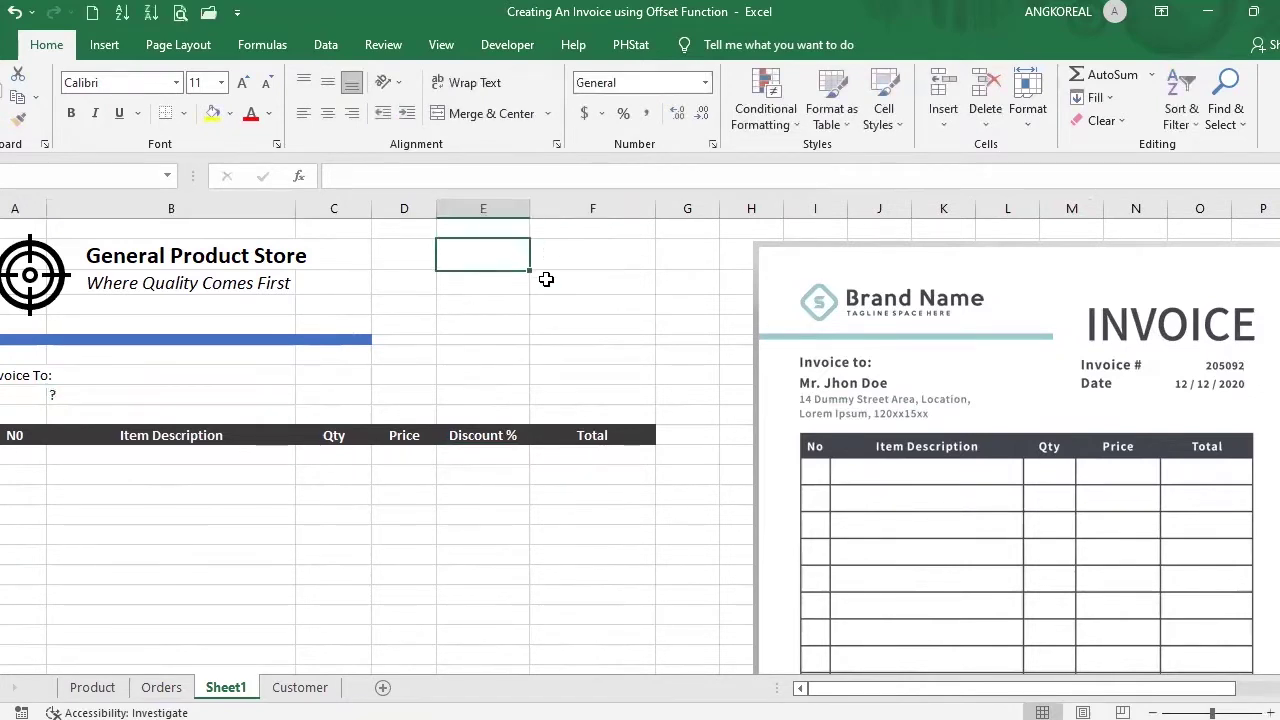
mouse_move(626, 349)
mouse_down()
mouse_move(634, 333)
mouse_move(638, 345)
mouse_up()
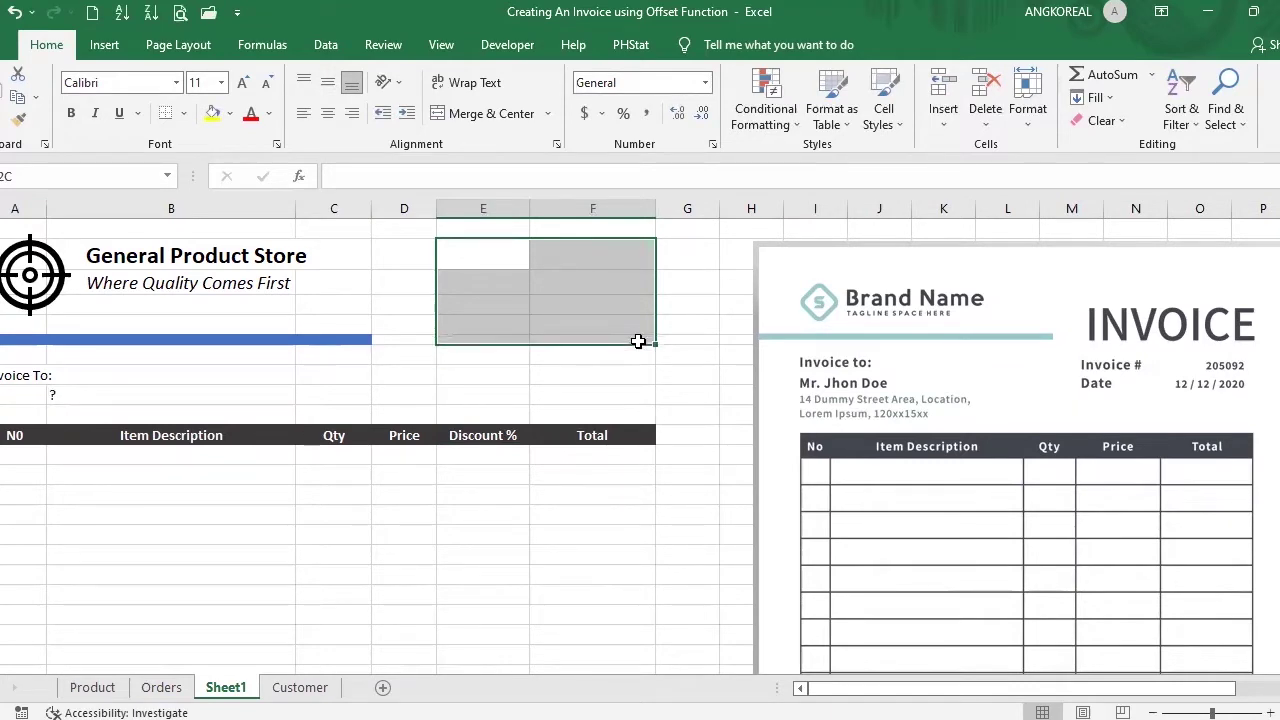
mouse_move(416, 261)
mouse_down()
mouse_move(620, 320)
mouse_move(626, 335)
mouse_up()
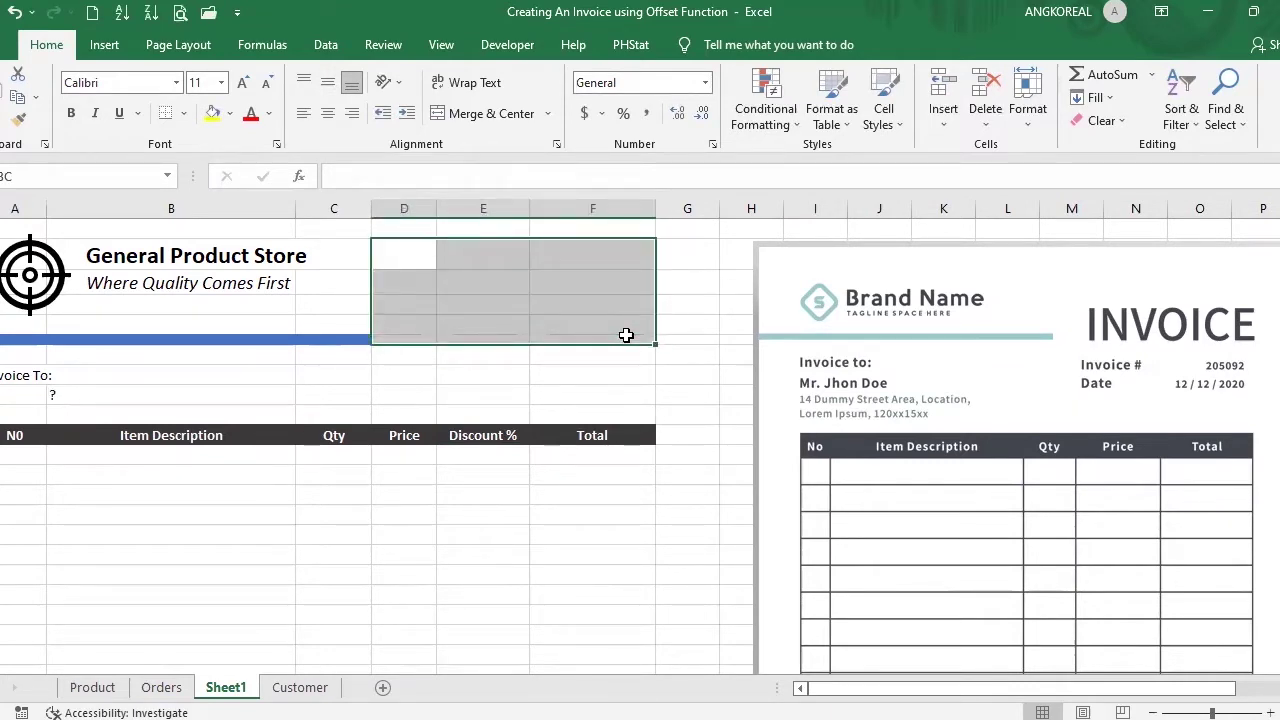
click(491, 113)
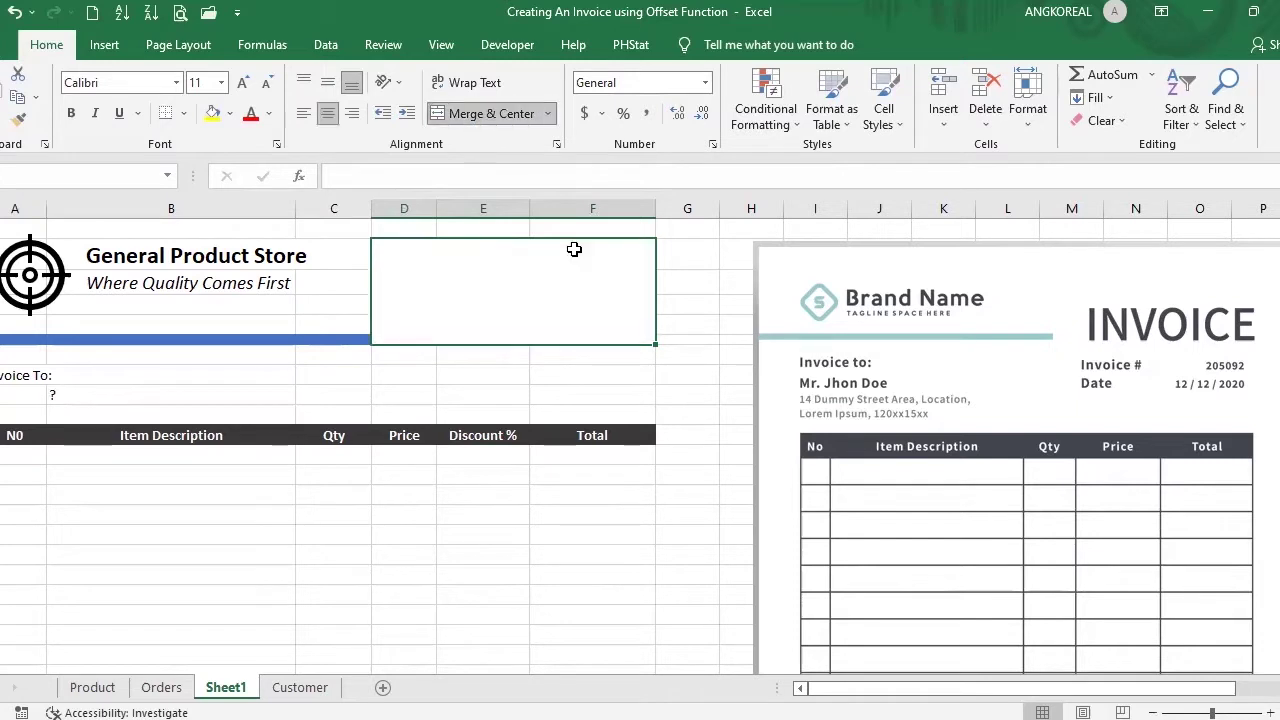
text(In)
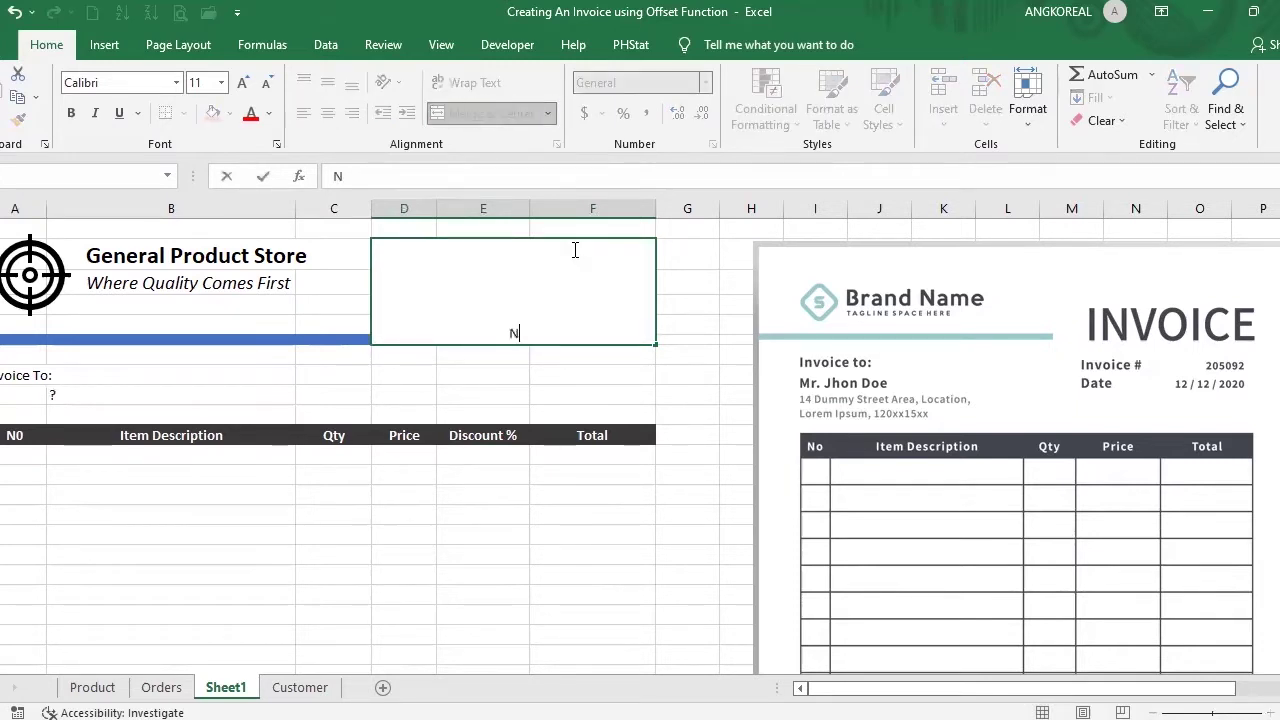
text(VOICE)
key(Return)
Step: Middle-align the INVOICE title vertically and enlarge its font to fit the block
click(557, 300)
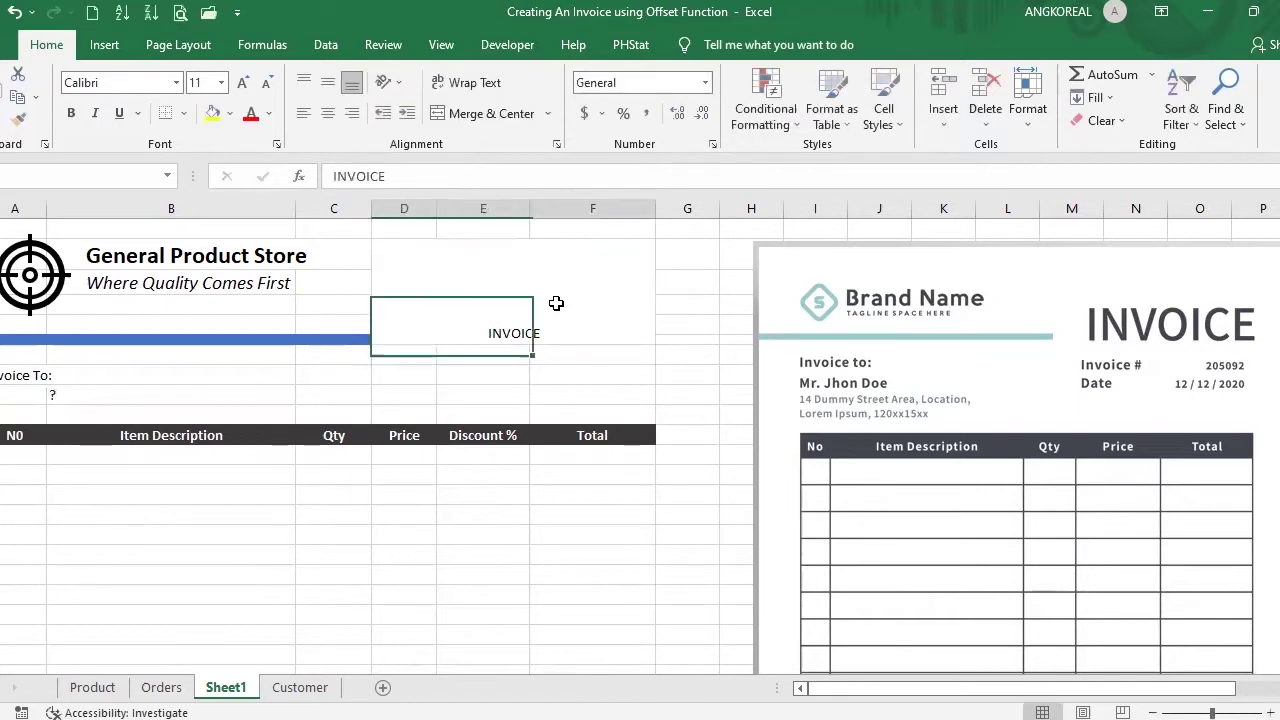
click(328, 84)
click(245, 84)
click(245, 84)
click(245, 84)
click(245, 84)
click(245, 84)
click(244, 84)
click(244, 84)
click(244, 84)
click(244, 84)
click(244, 84)
click(244, 84)
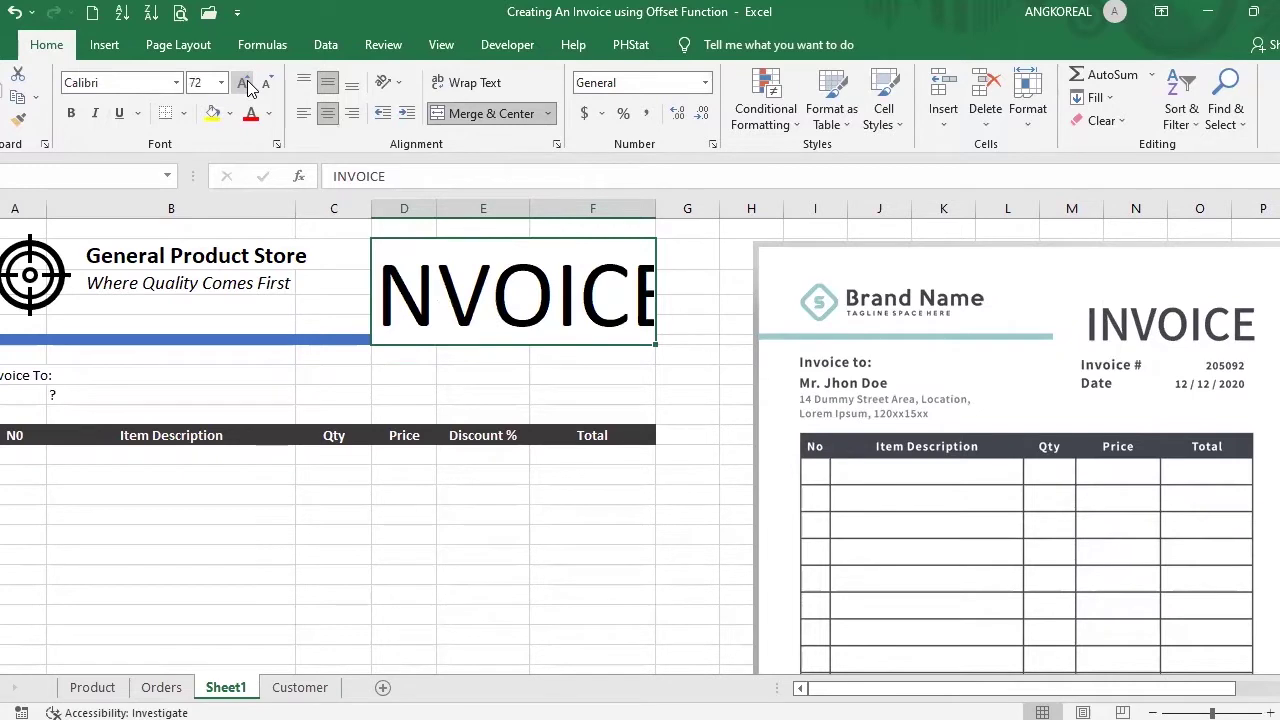
click(271, 82)
click(271, 82)
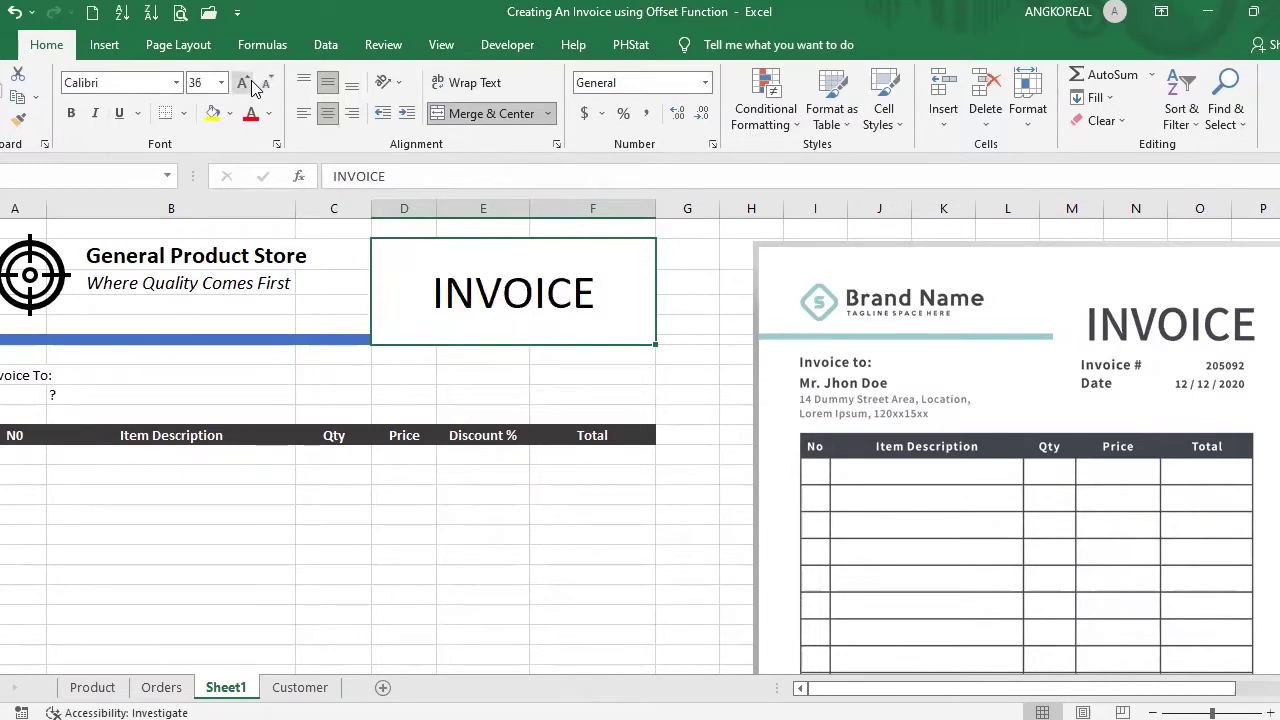
Step: Make the INVOICE title bold and settle its size at 48 pt
click(71, 113)
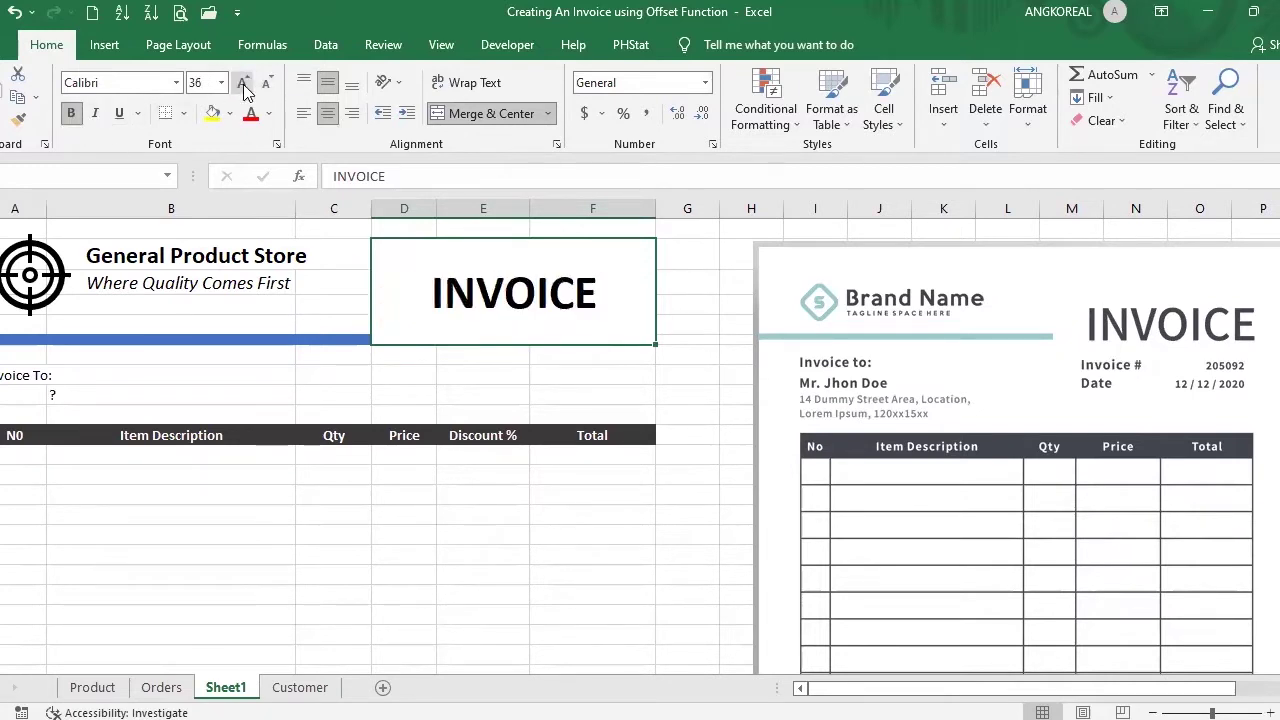
click(243, 82)
click(484, 368)
click(462, 285)
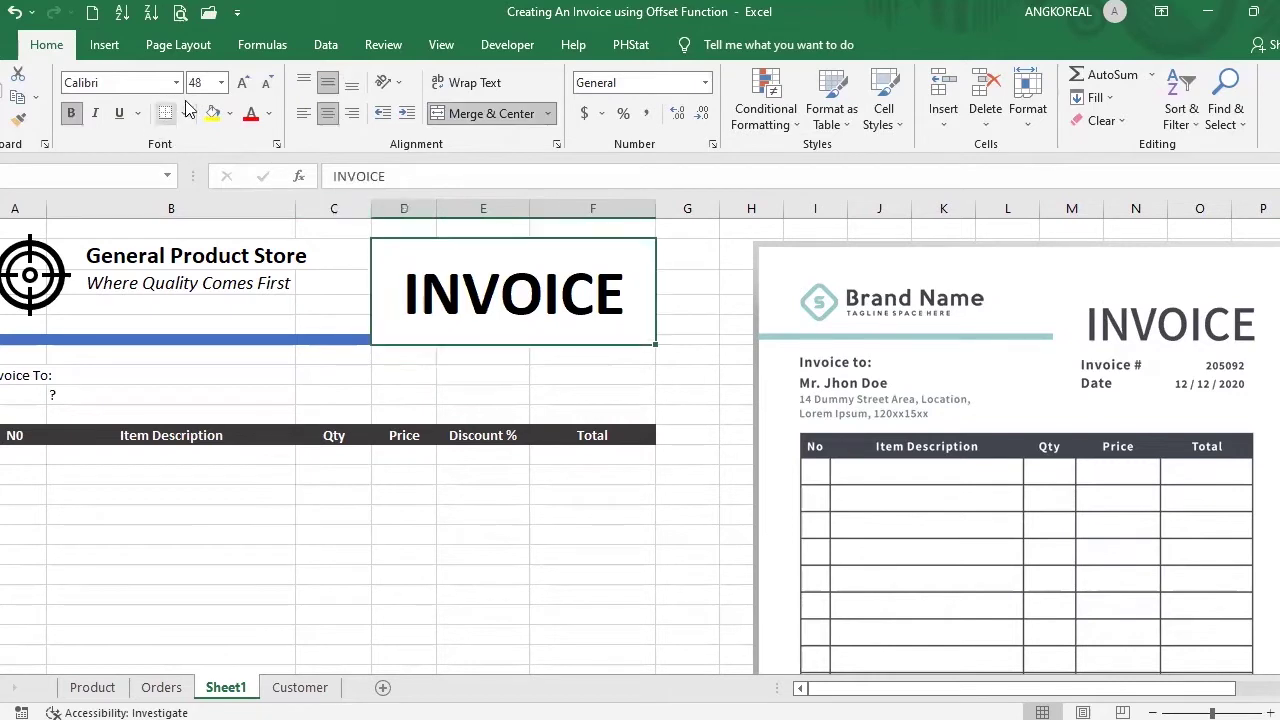
click(264, 84)
click(645, 398)
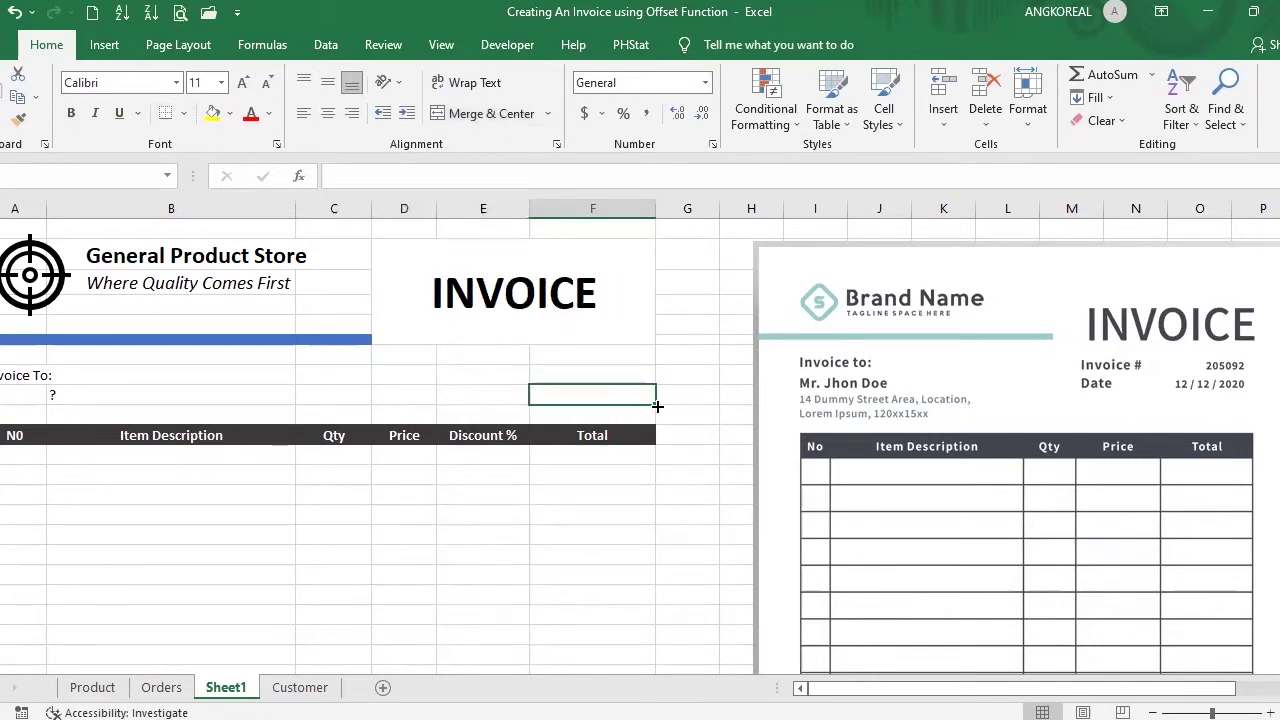
Step: Enter 'Invoice # :' in D8 and 'Date:' in D9, then AutoFit column D's width
click(410, 363)
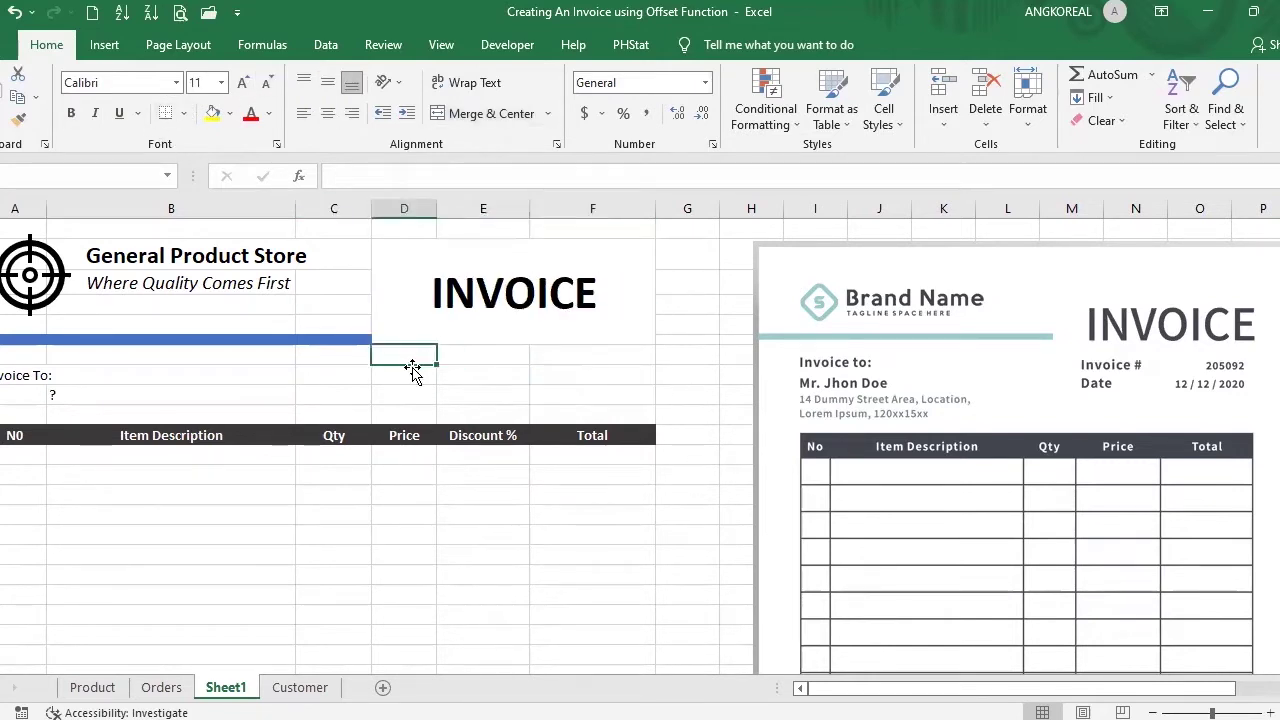
click(416, 372)
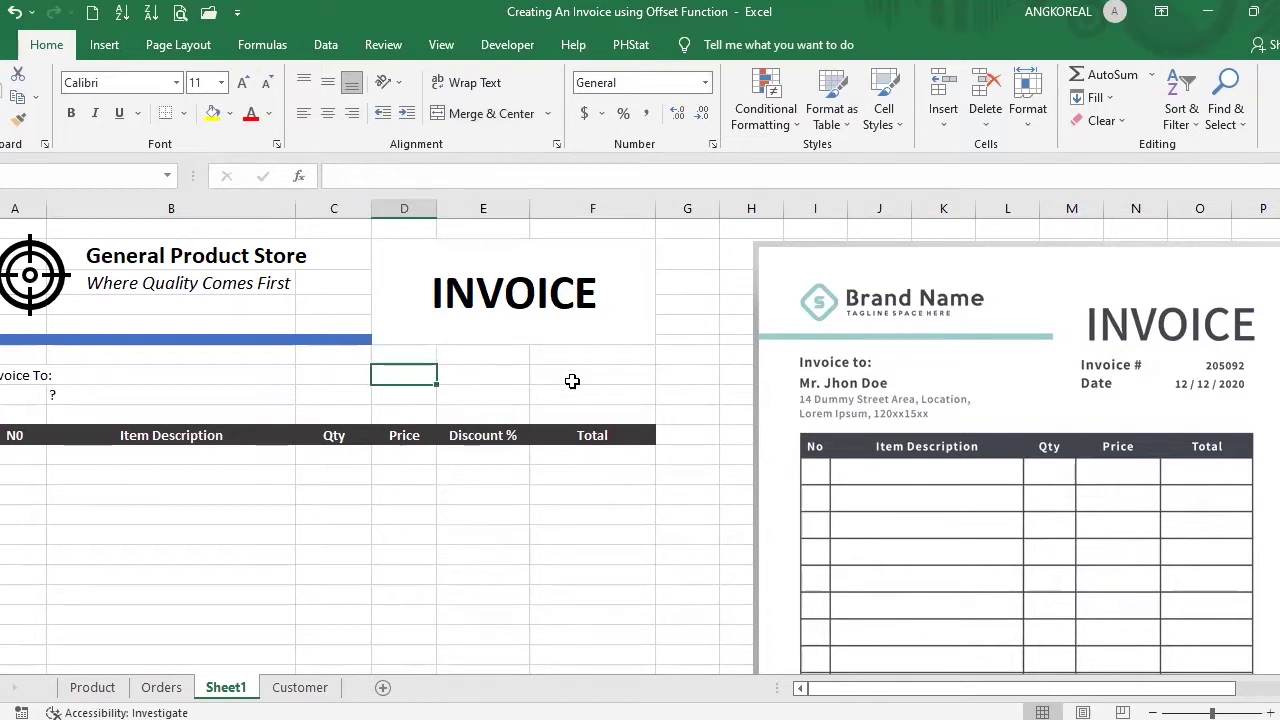
text(iN)
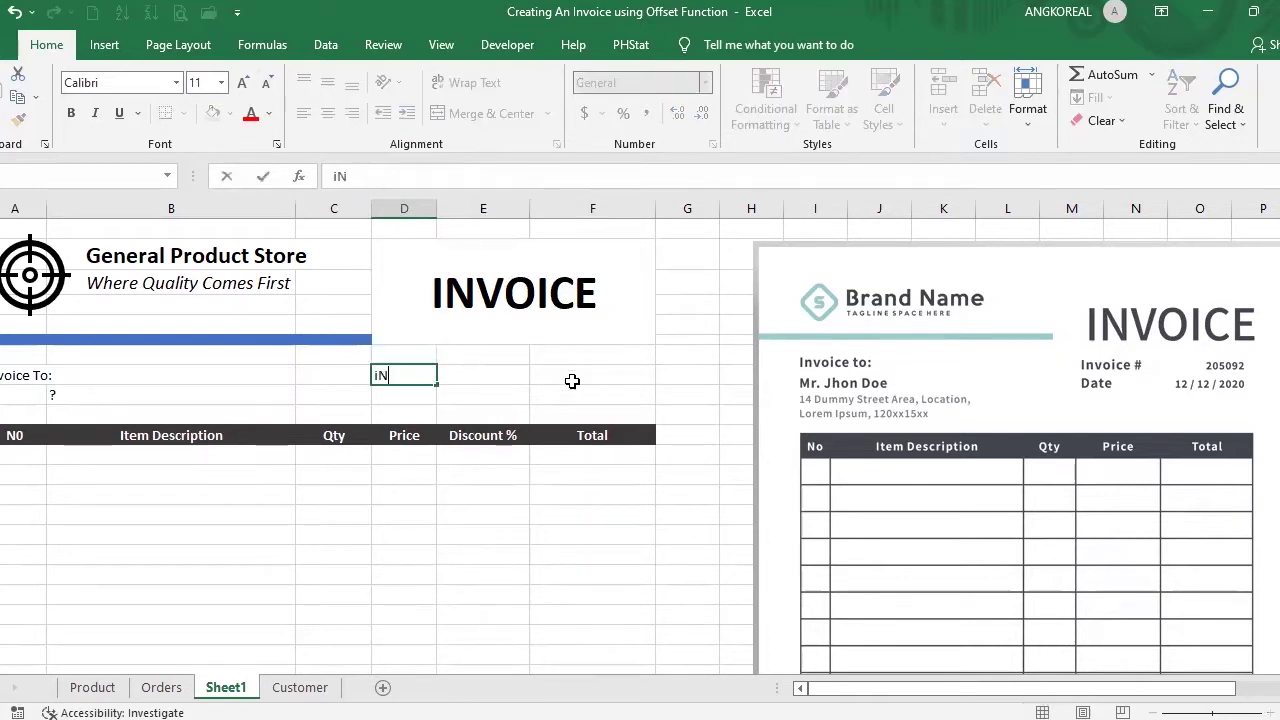
text(voice #)
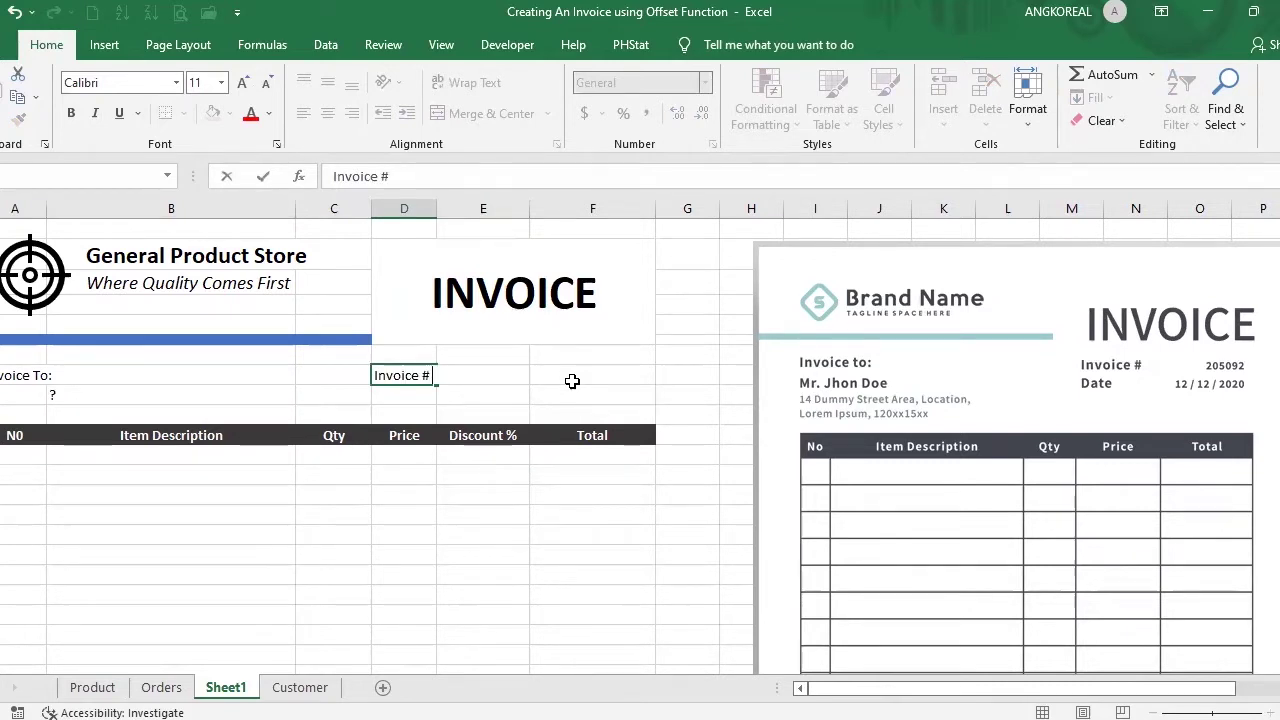
key(Tab)
key(Down)
key(Left)
text(D)
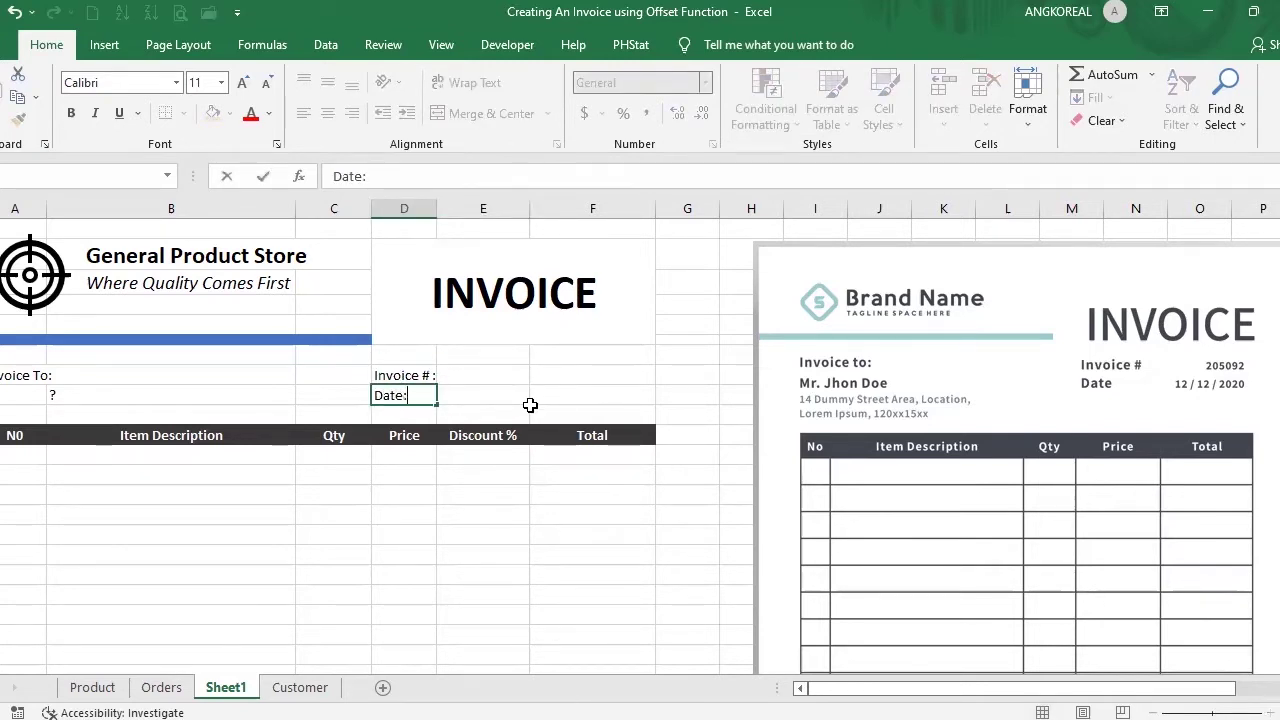
key(Return)
key(Up)
key(Up)
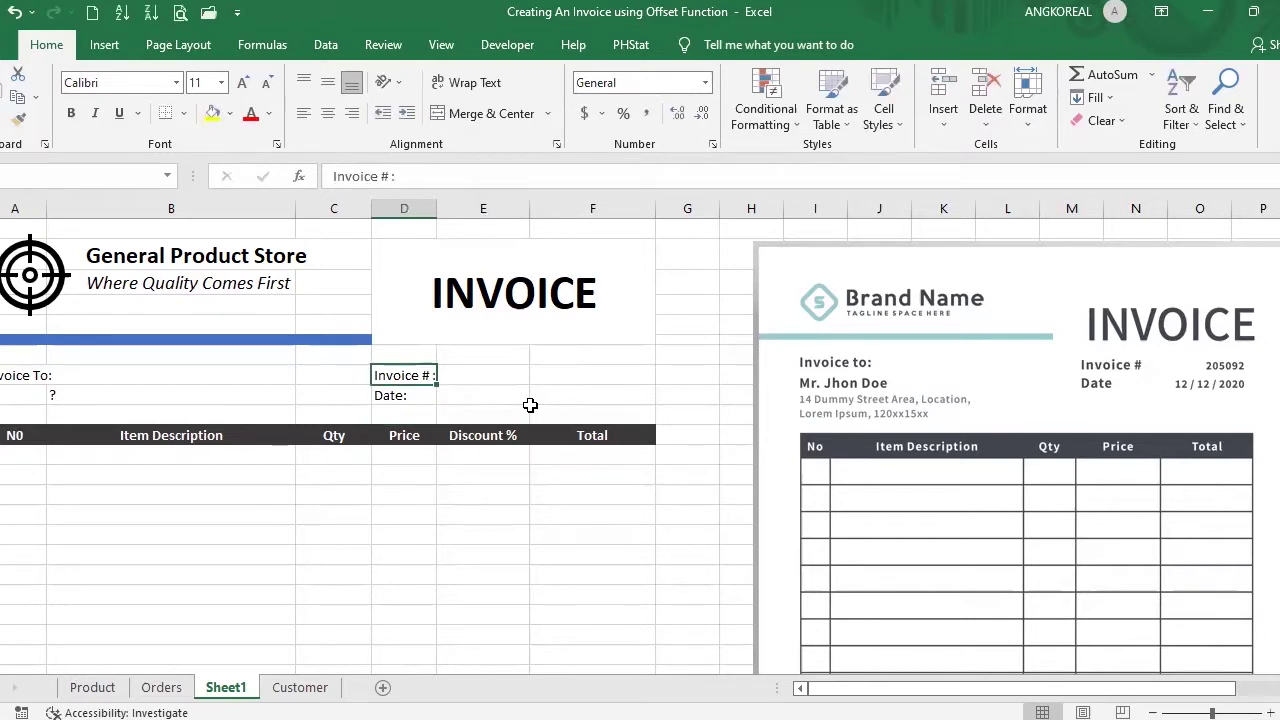
click(451, 377)
key(Left)
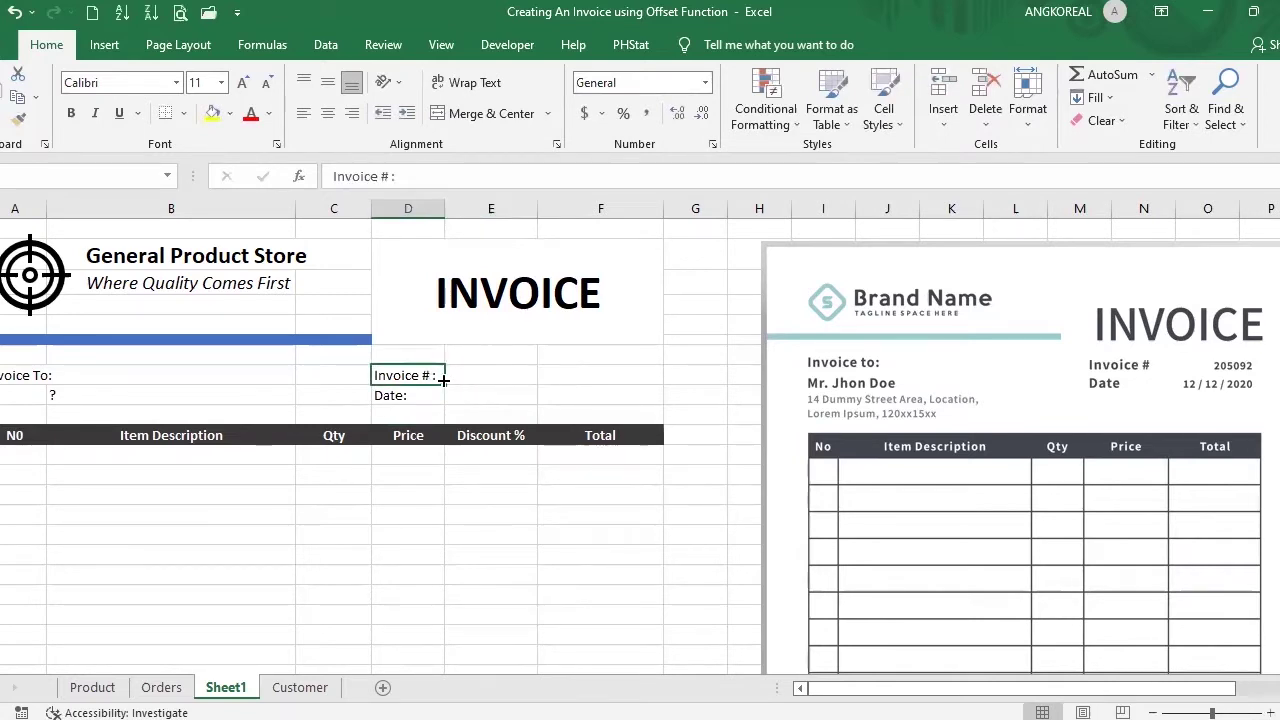
Step: Give the Orders sheet's Order ID header a light orange fill
click(161, 687)
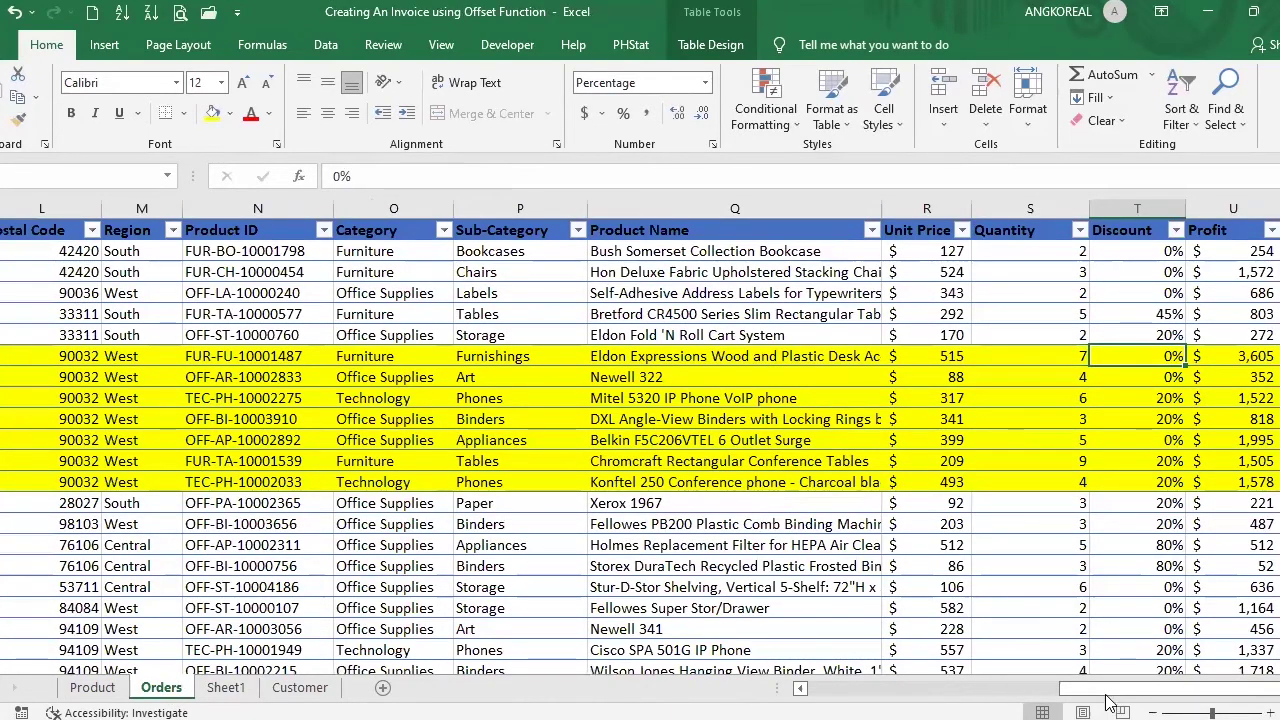
drag(1240, 688, 1005, 688)
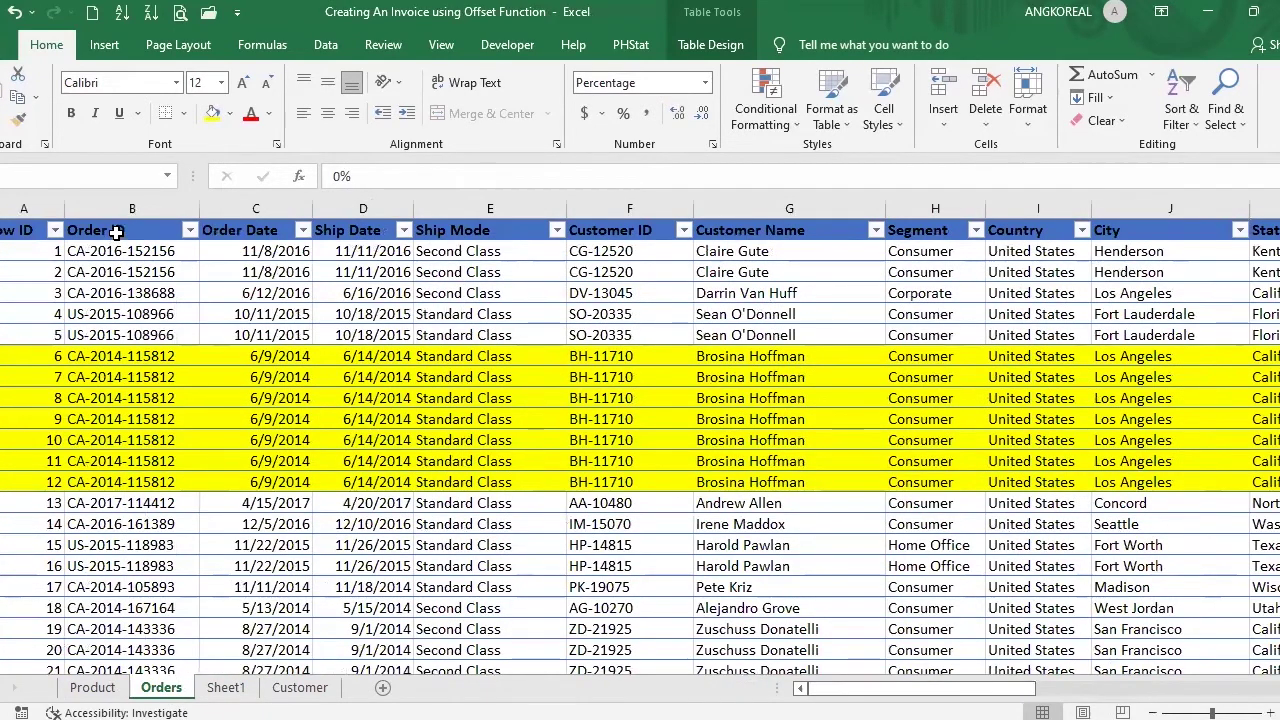
click(148, 230)
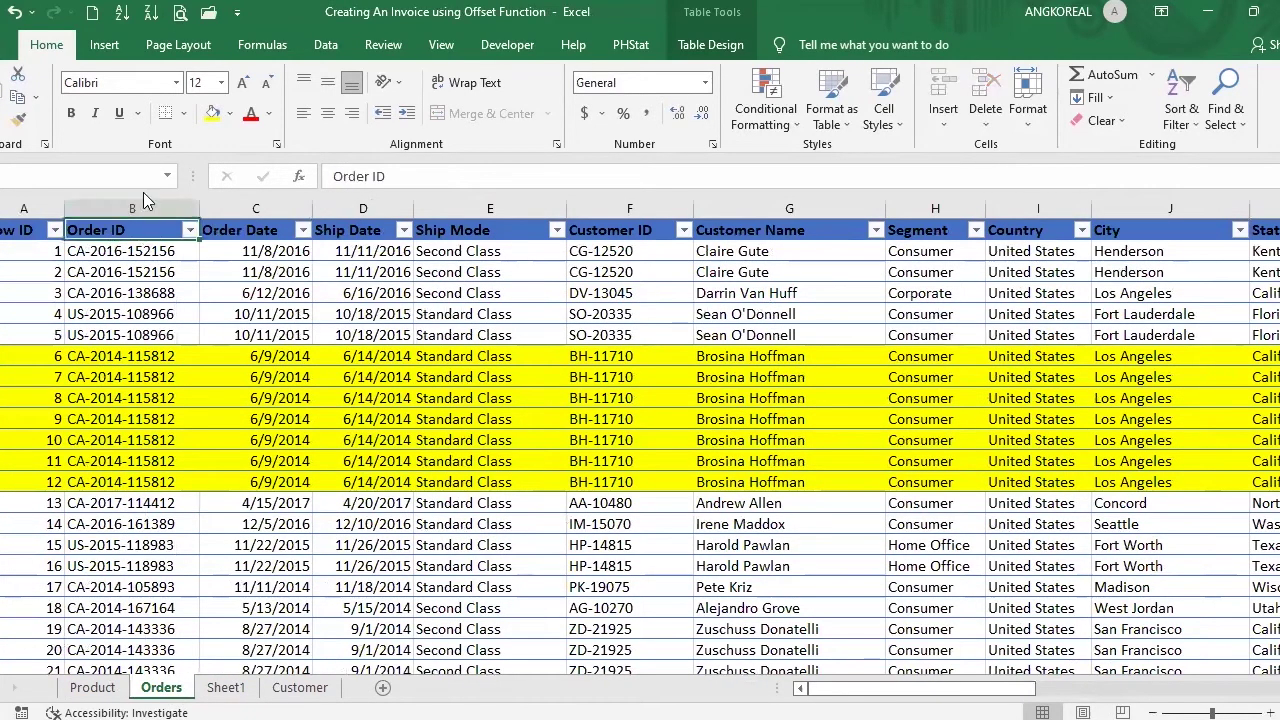
click(229, 113)
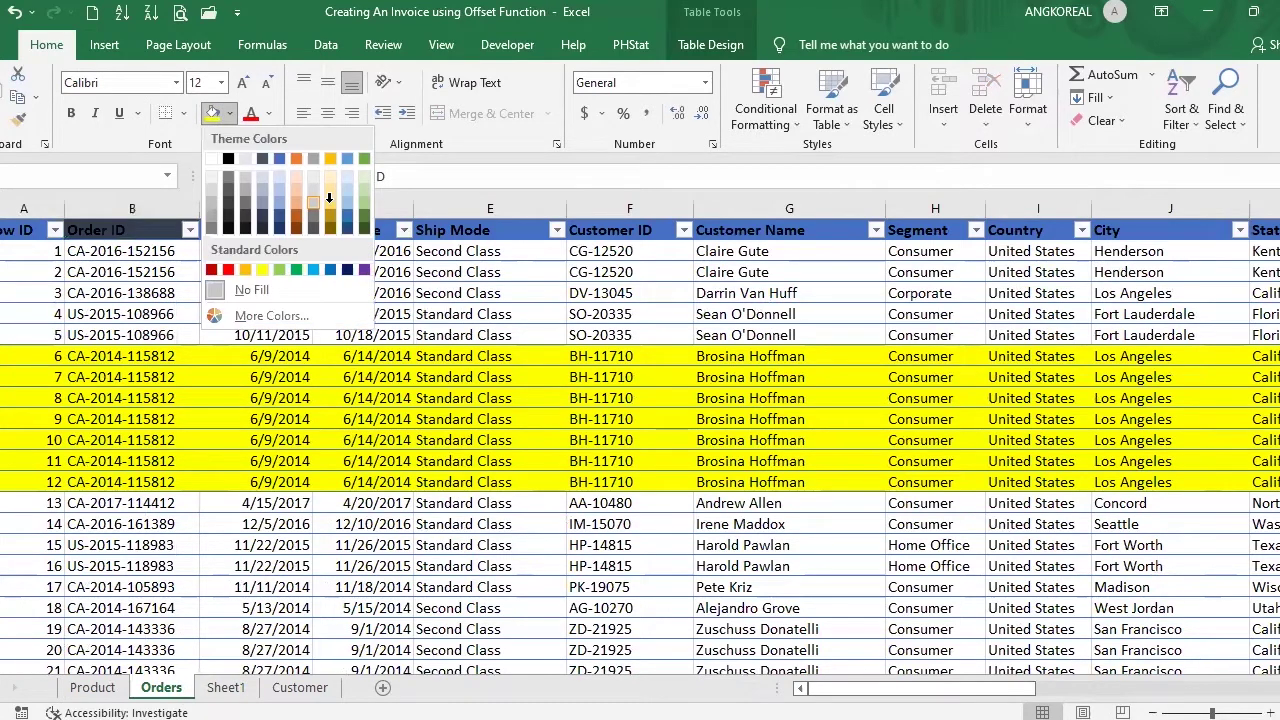
click(329, 197)
key(Down)
key(Down)
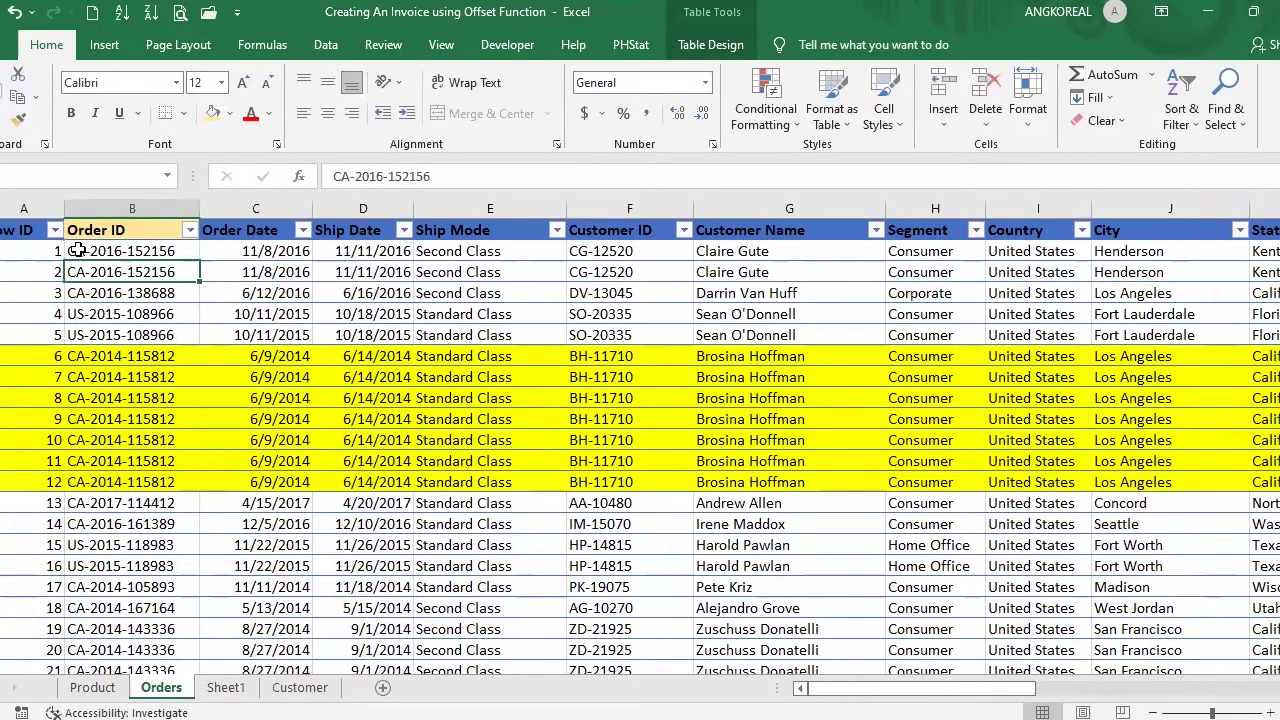
drag(113, 232, 120, 419)
drag(120, 356, 155, 482)
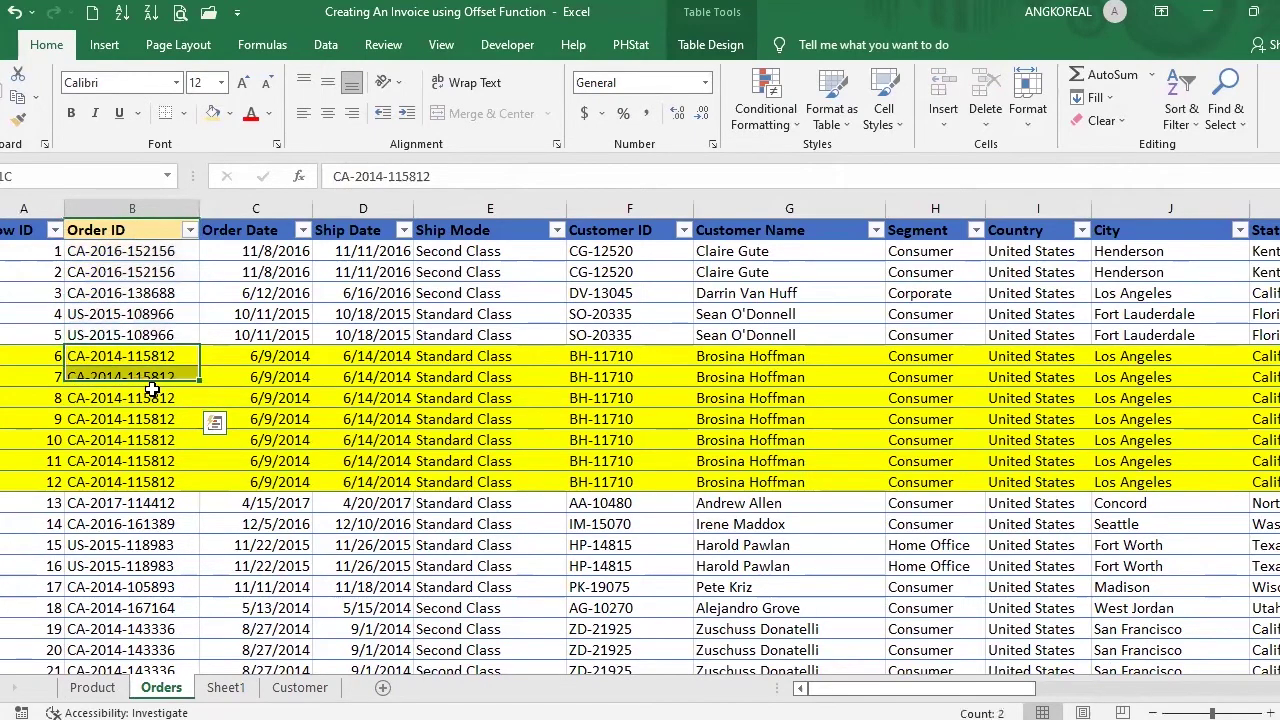
click(155, 482)
click(155, 377)
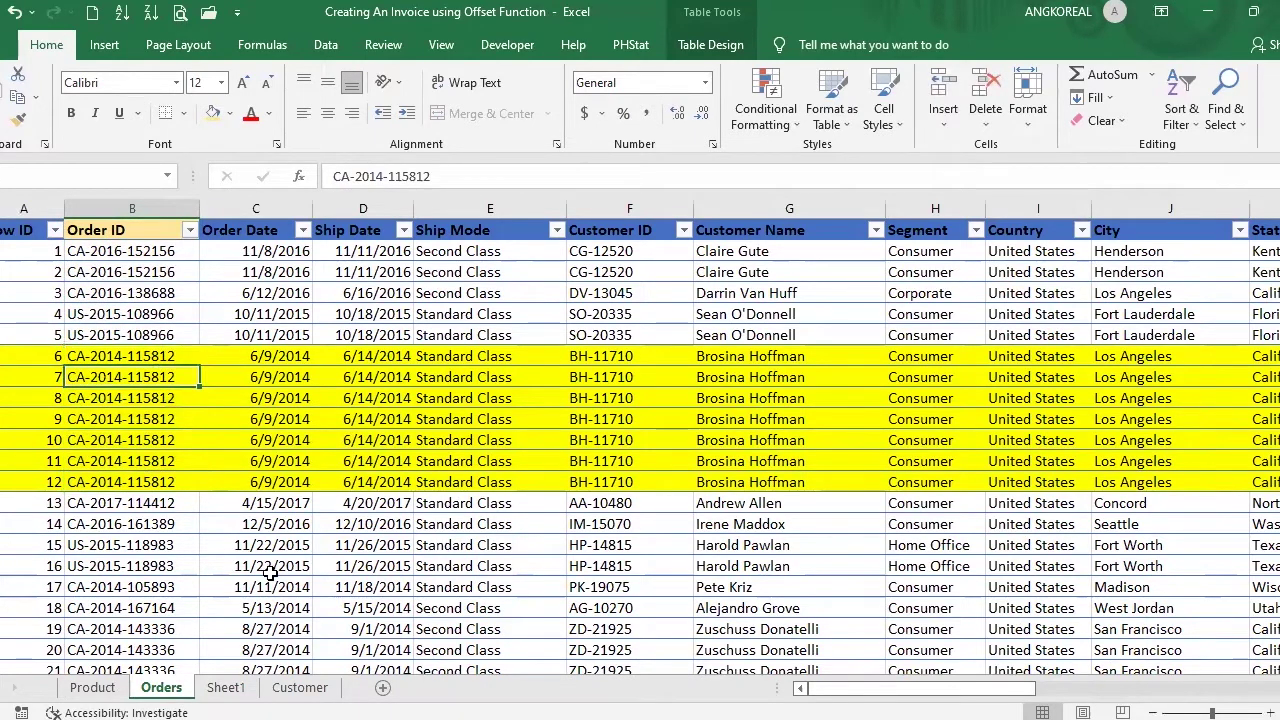
click(225, 688)
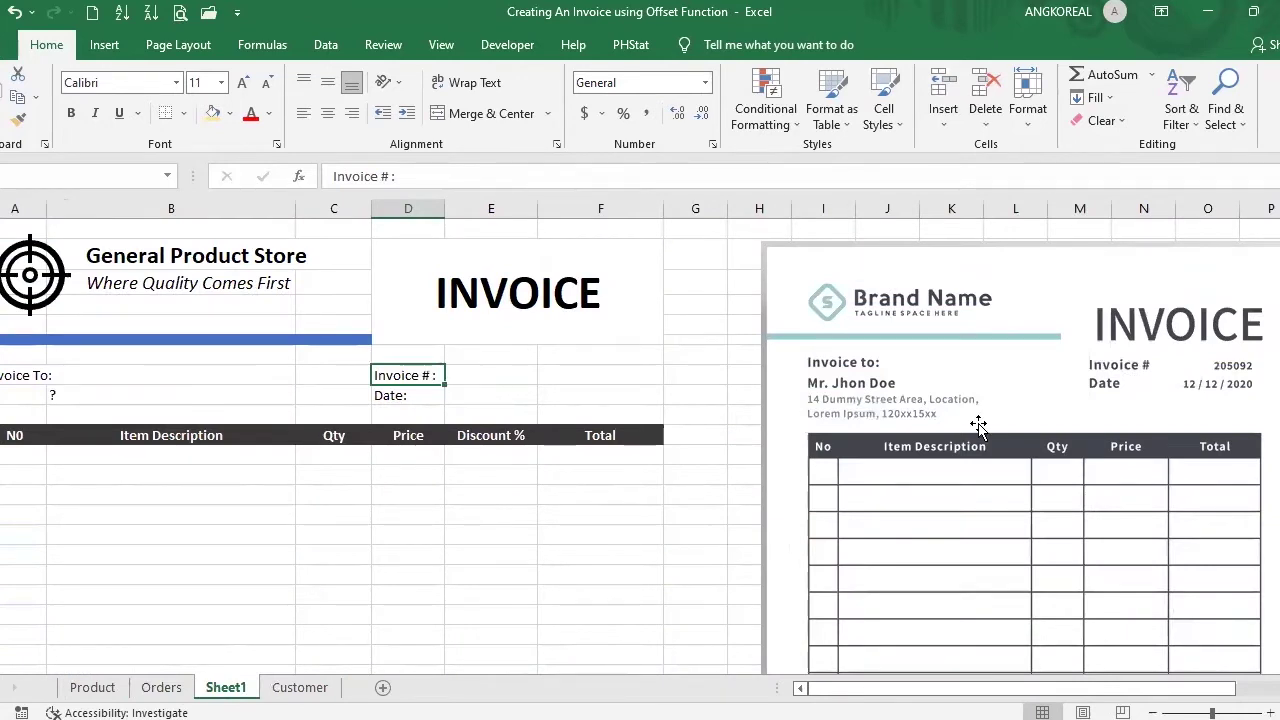
Step: Bold the 'Invoice To:' and 'Invoice # :' labels in row 8
drag(494, 372, 494, 394)
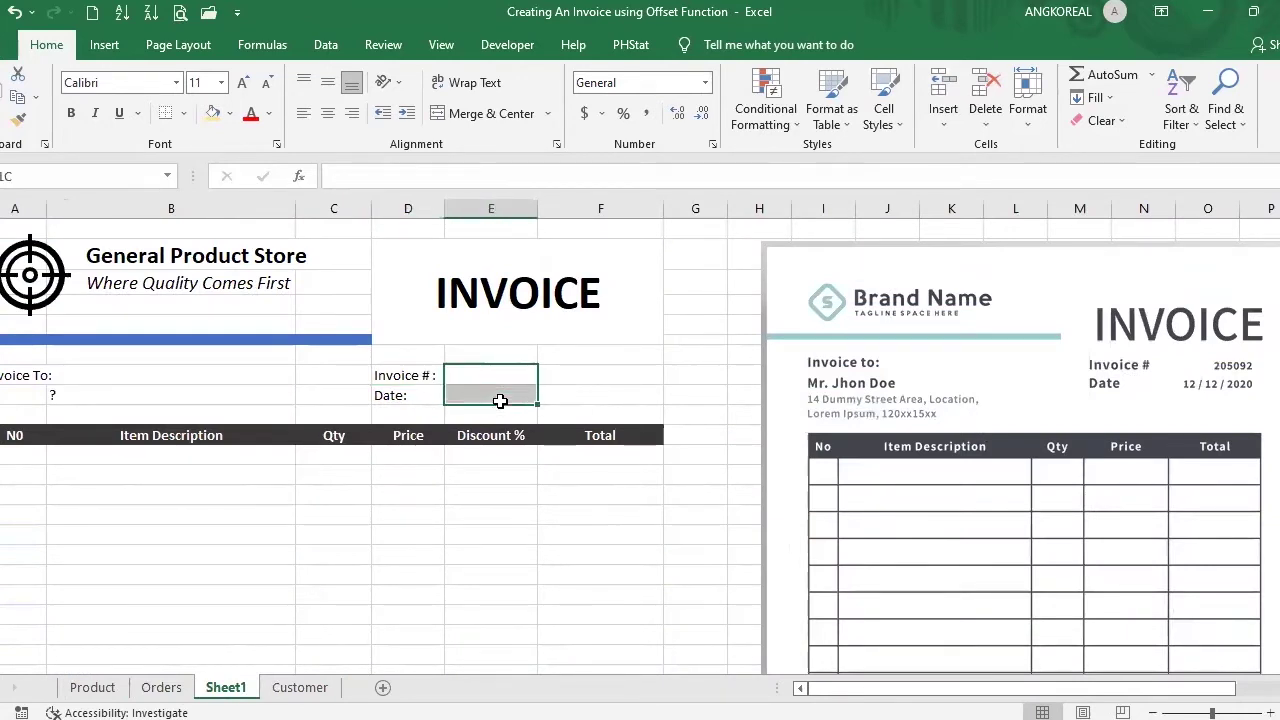
key(Right)
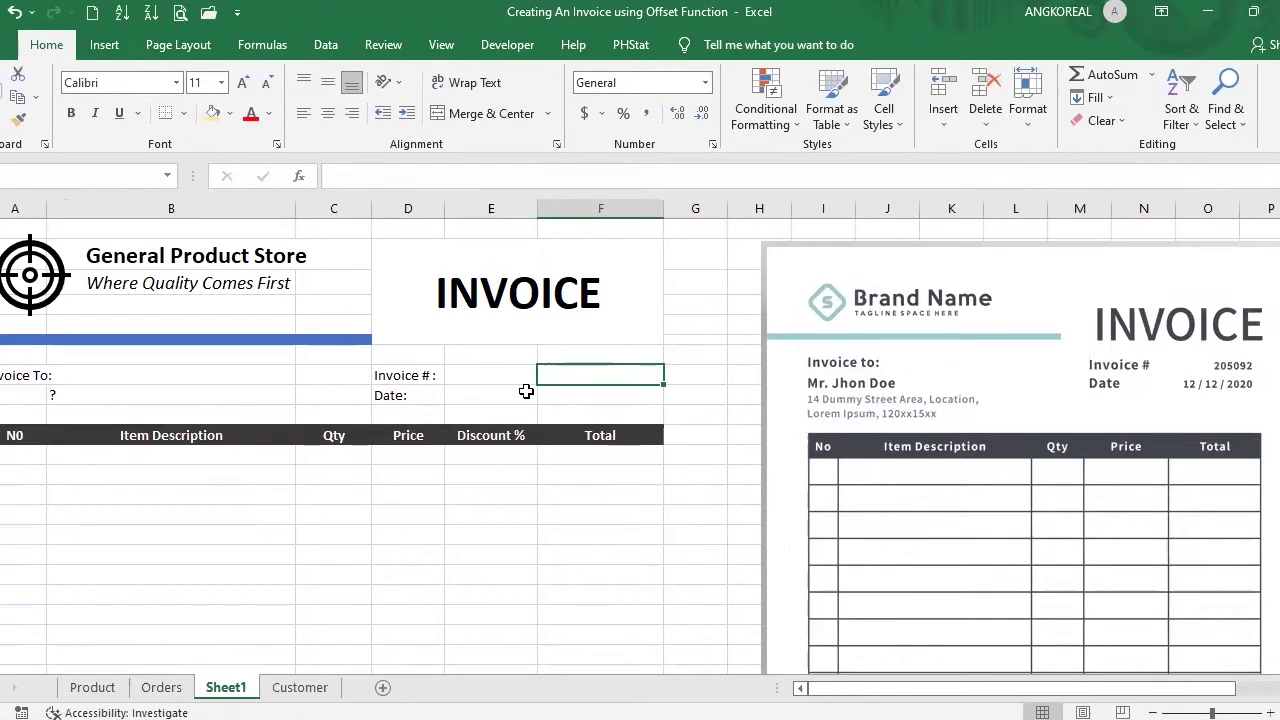
drag(3, 376, 410, 376)
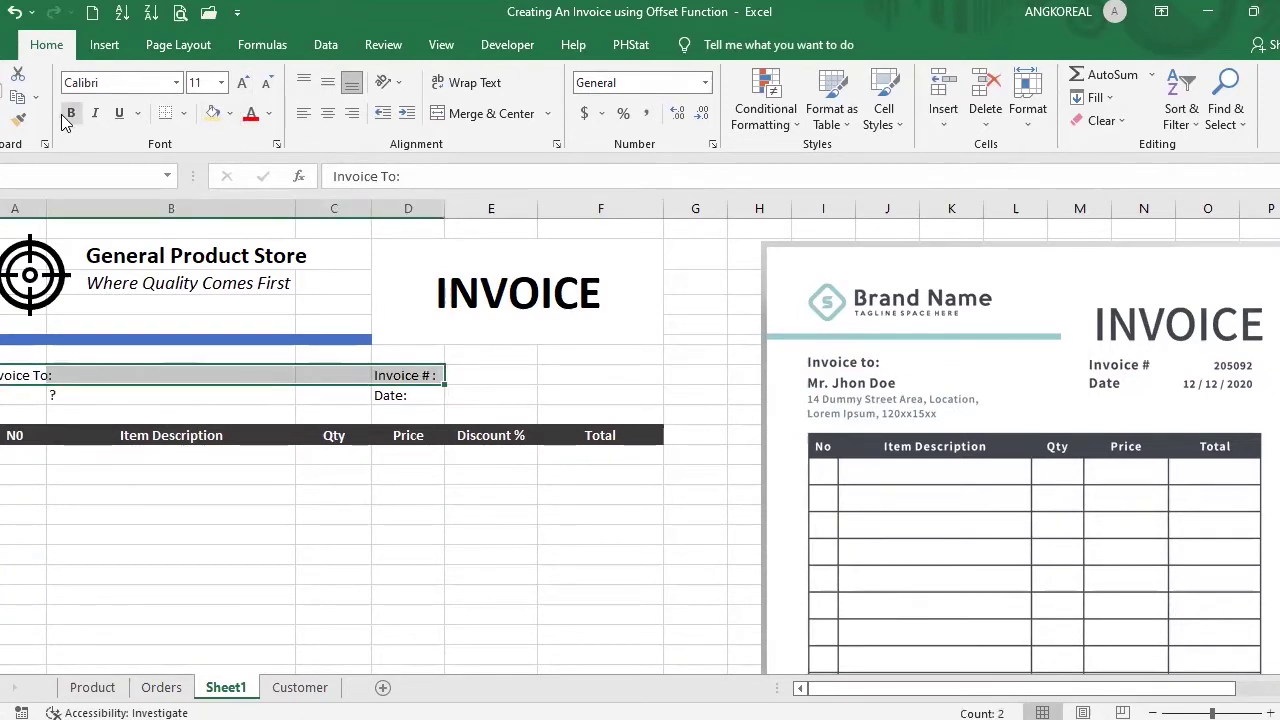
click(408, 395)
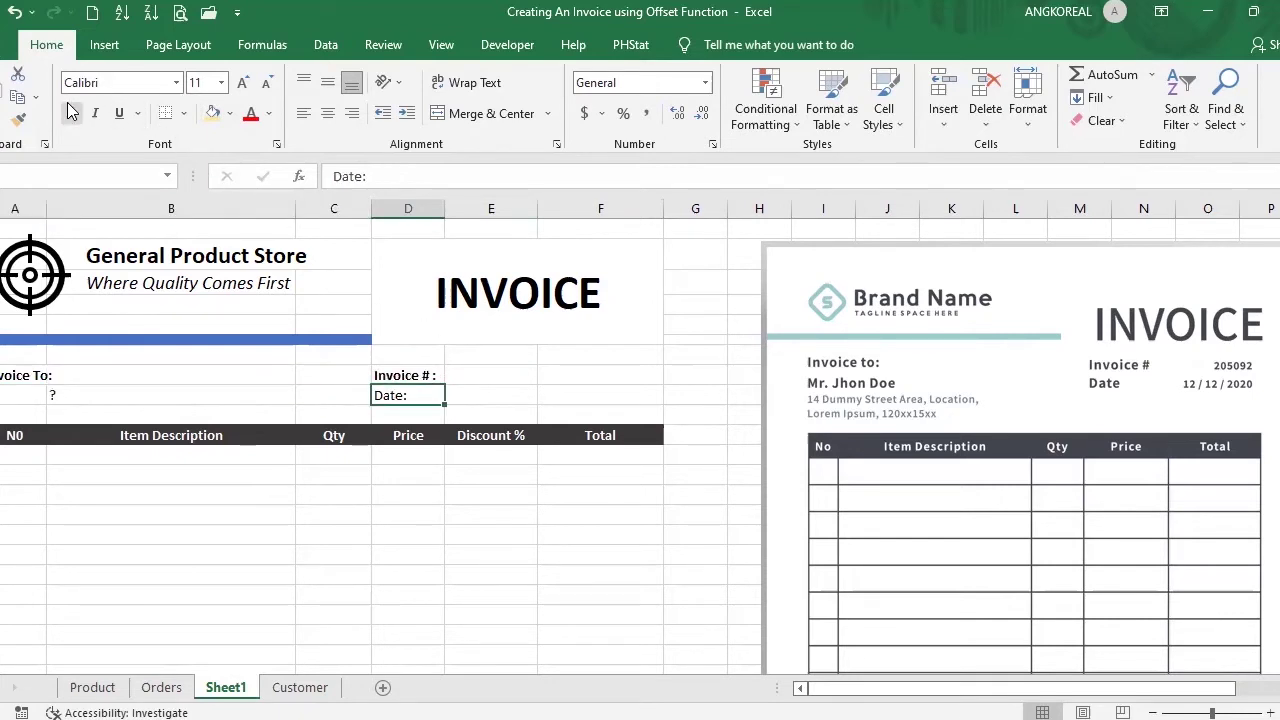
Step: Select the item table from its header down for cell styling
click(510, 398)
mouse_move(18, 440)
mouse_down()
mouse_move(640, 617)
mouse_move(628, 575)
mouse_up()
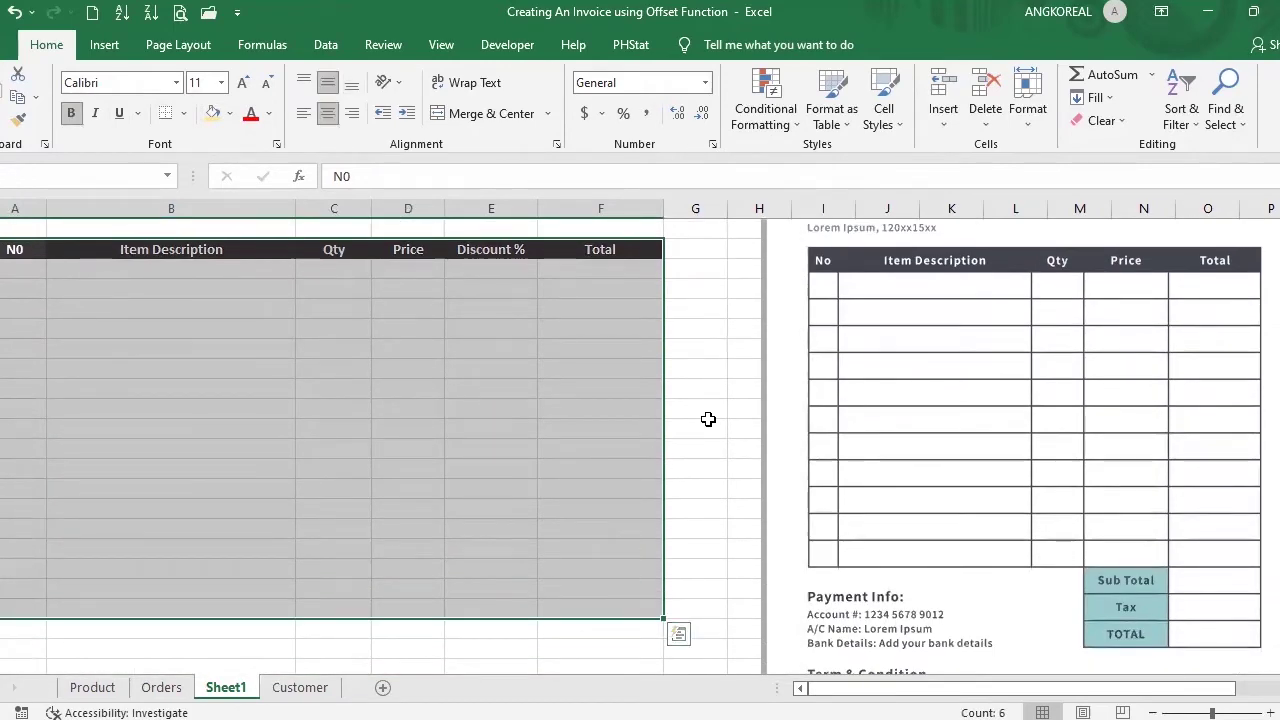
click(898, 130)
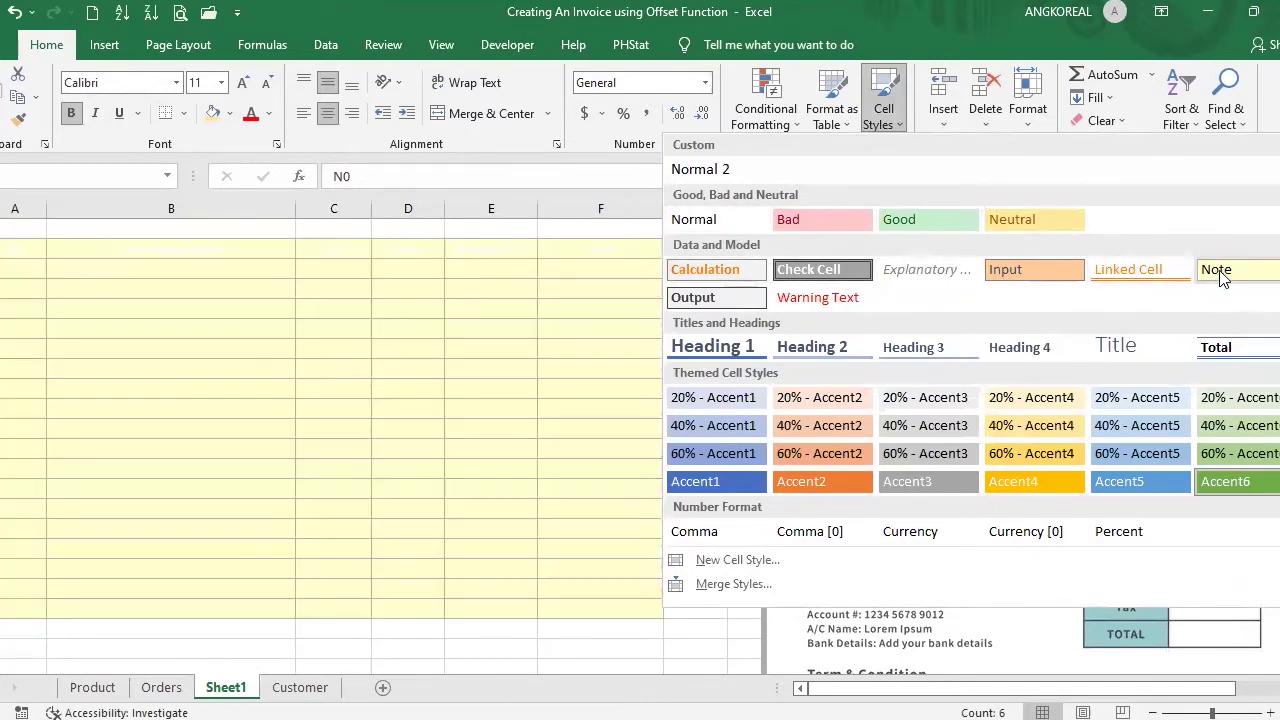
Step: Apply All Borders to the item table body and shift the reference picture up-left
mouse_move(25, 268)
mouse_down()
mouse_move(538, 281)
mouse_move(597, 534)
mouse_move(593, 572)
mouse_up()
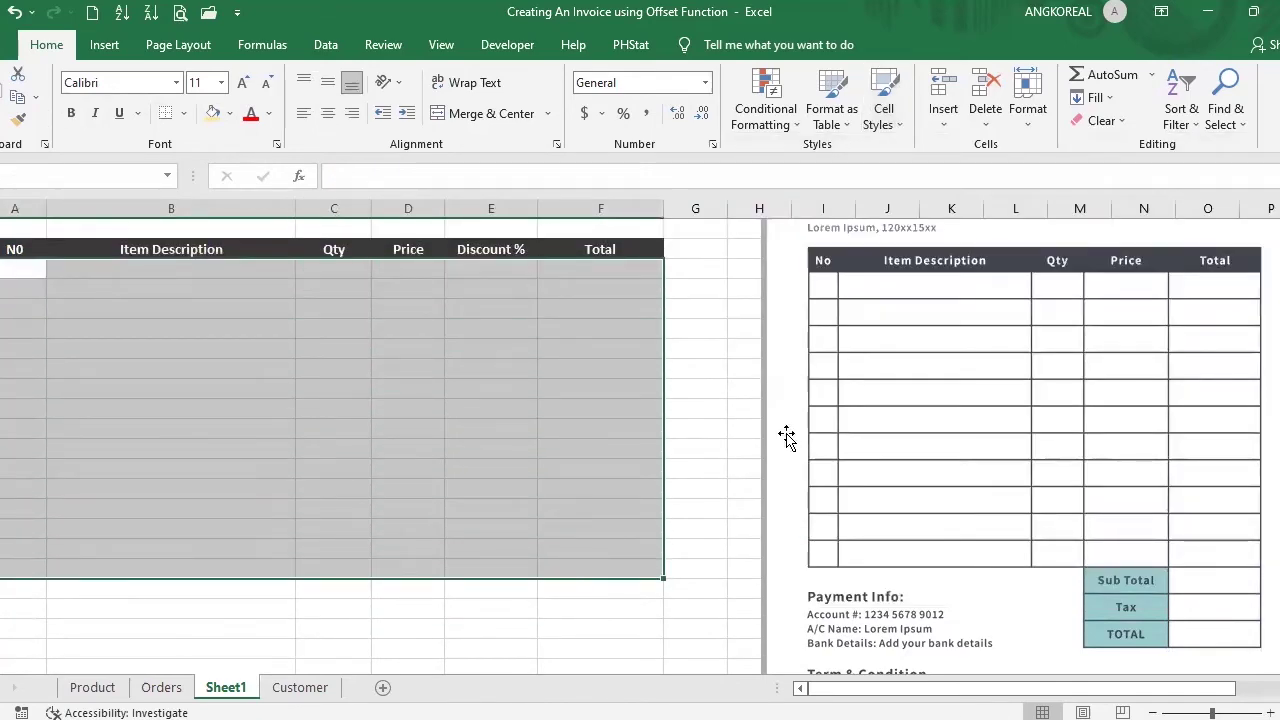
click(901, 122)
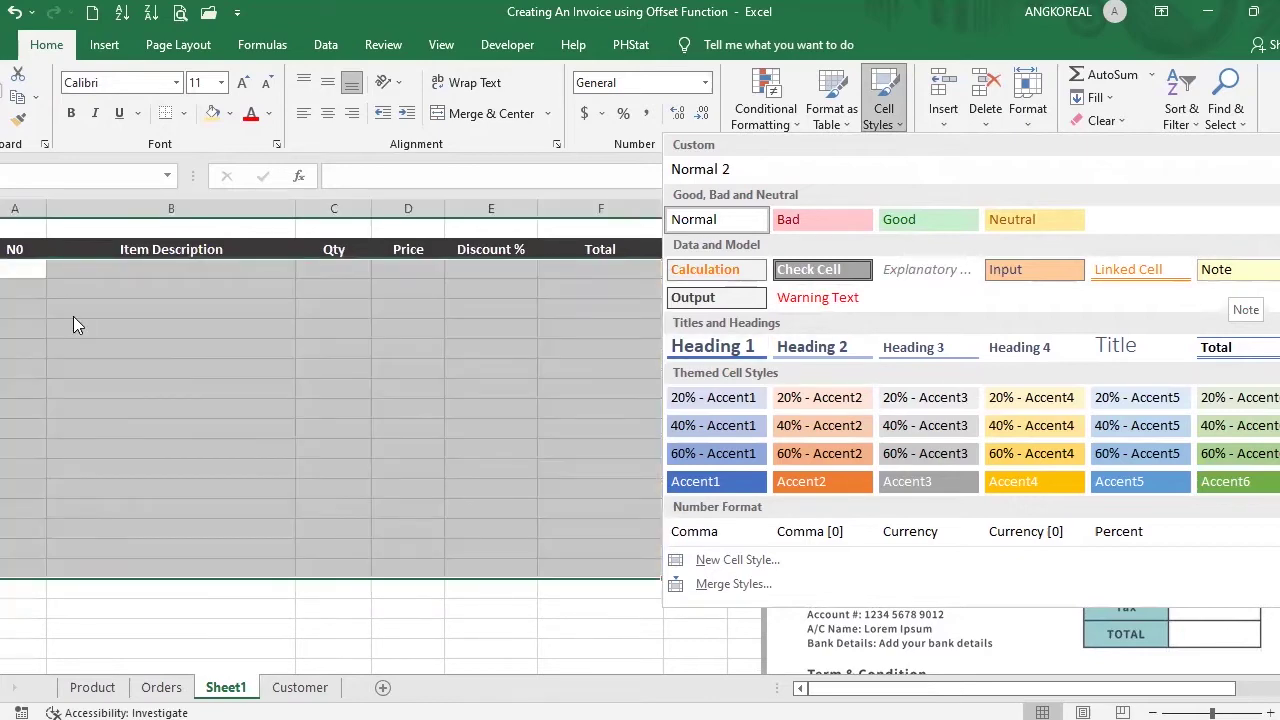
click(185, 114)
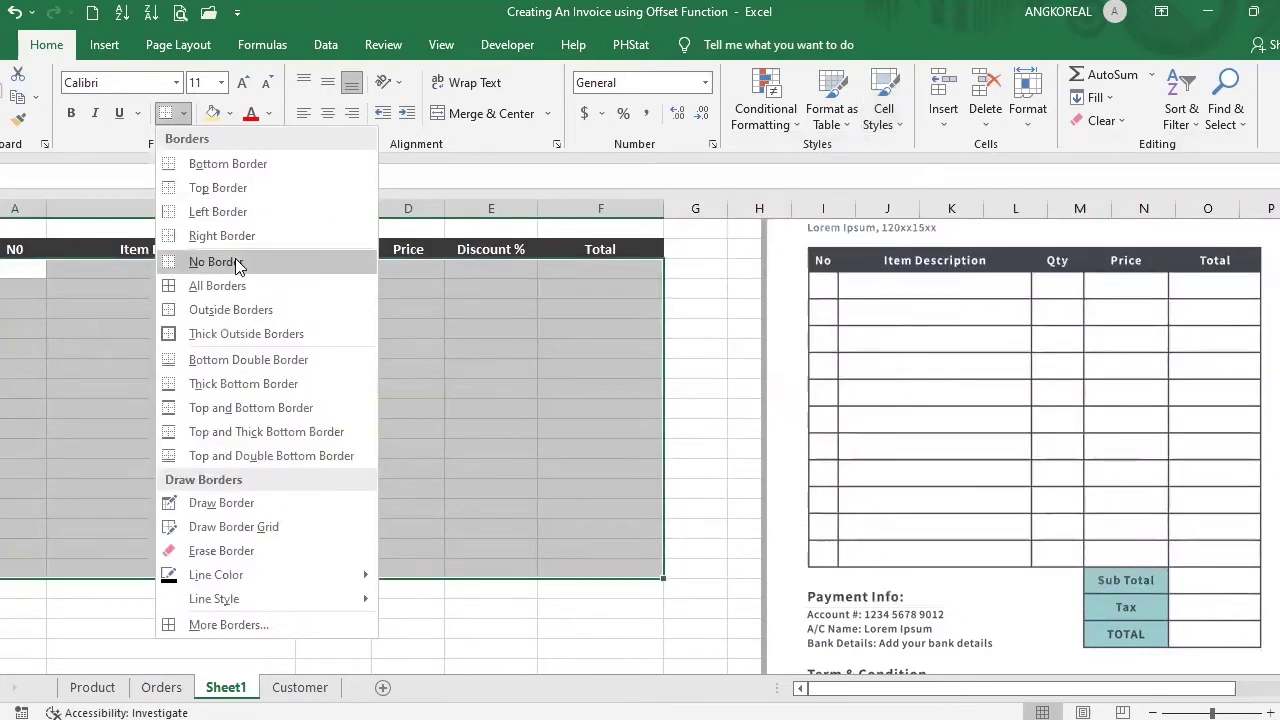
click(195, 287)
click(571, 386)
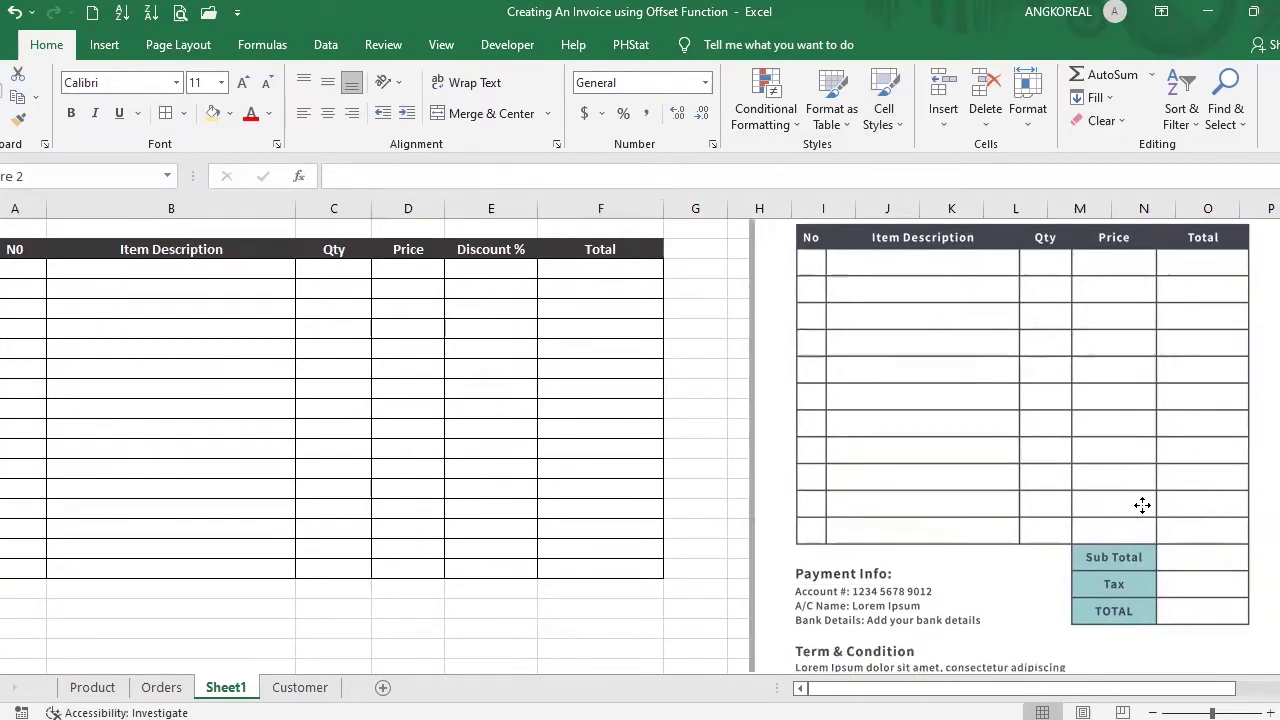
drag(1155, 563, 1128, 430)
click(502, 587)
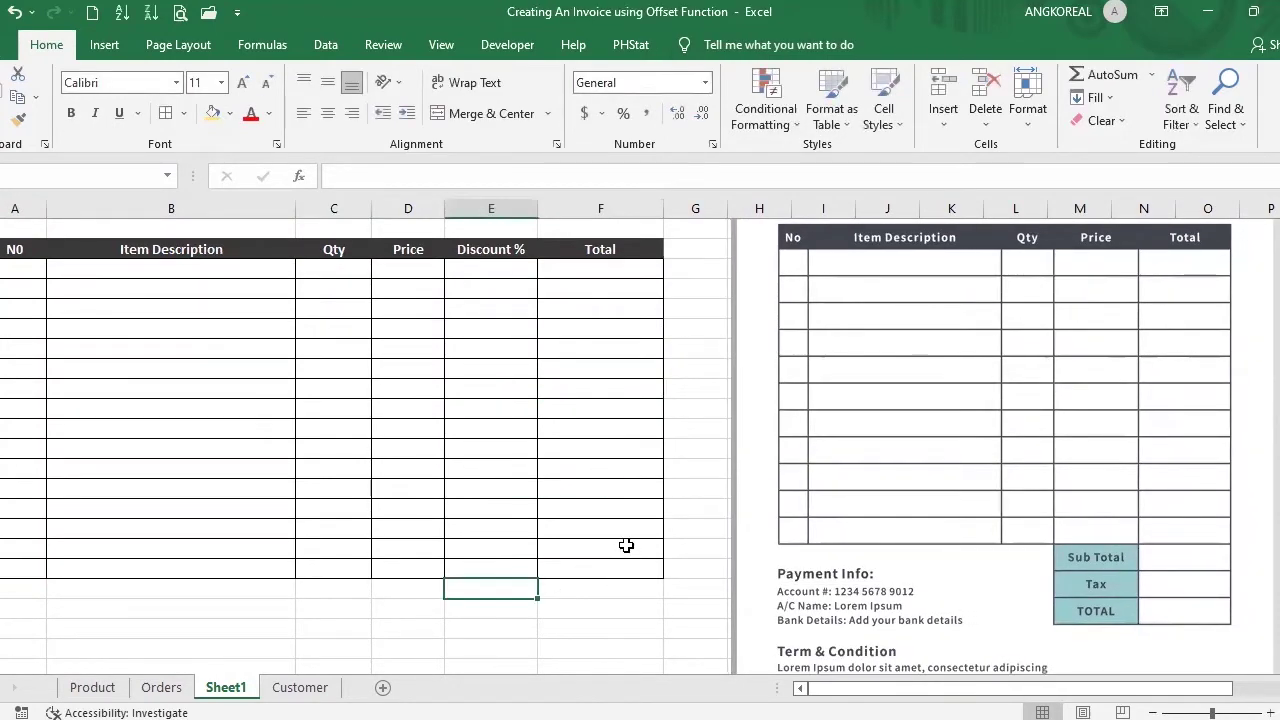
Step: Extend the bordered Discount % and Total cells two rows and enter Sub Total, Tax, TOTAL
scroll(620, 540, down, 2)
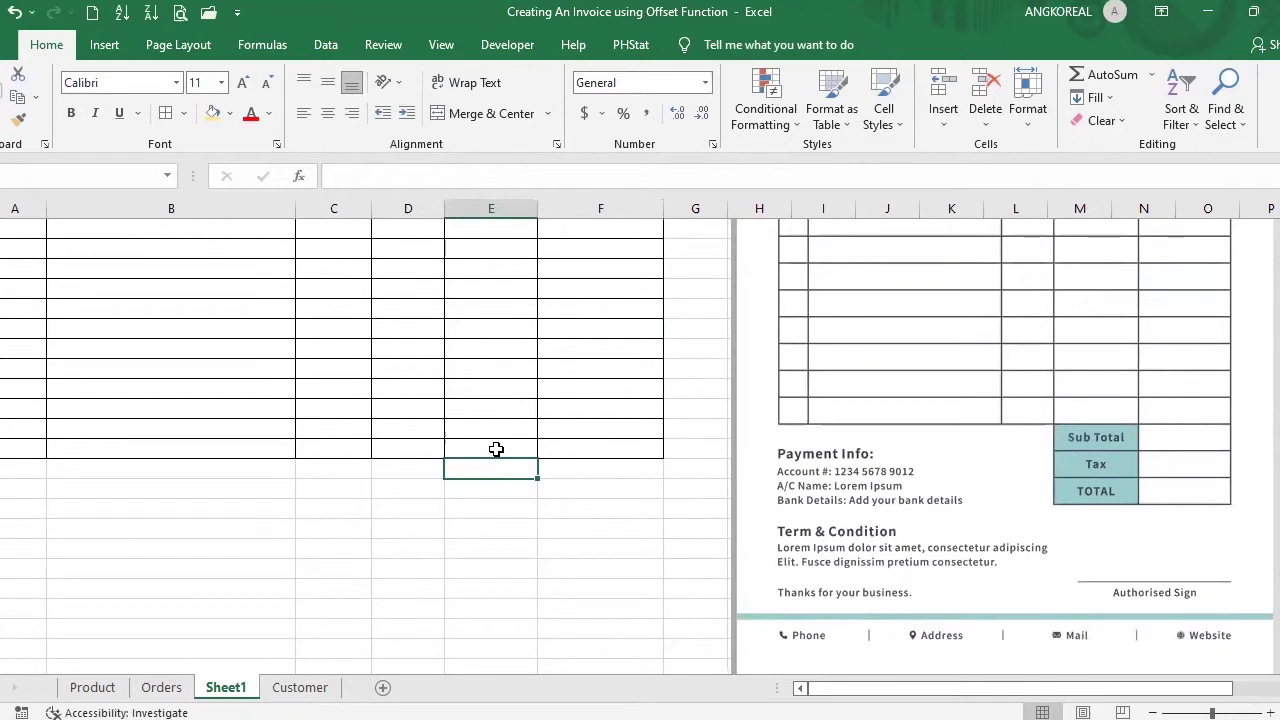
drag(497, 449, 626, 447)
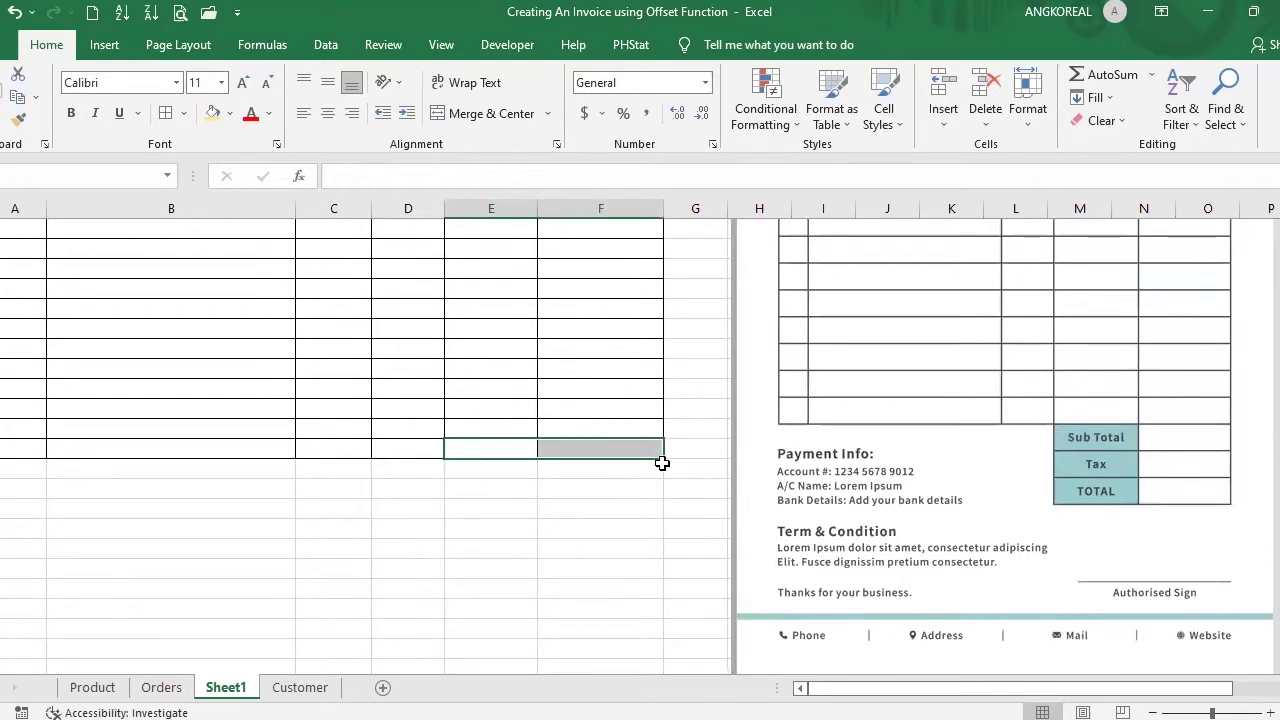
drag(663, 459, 614, 505)
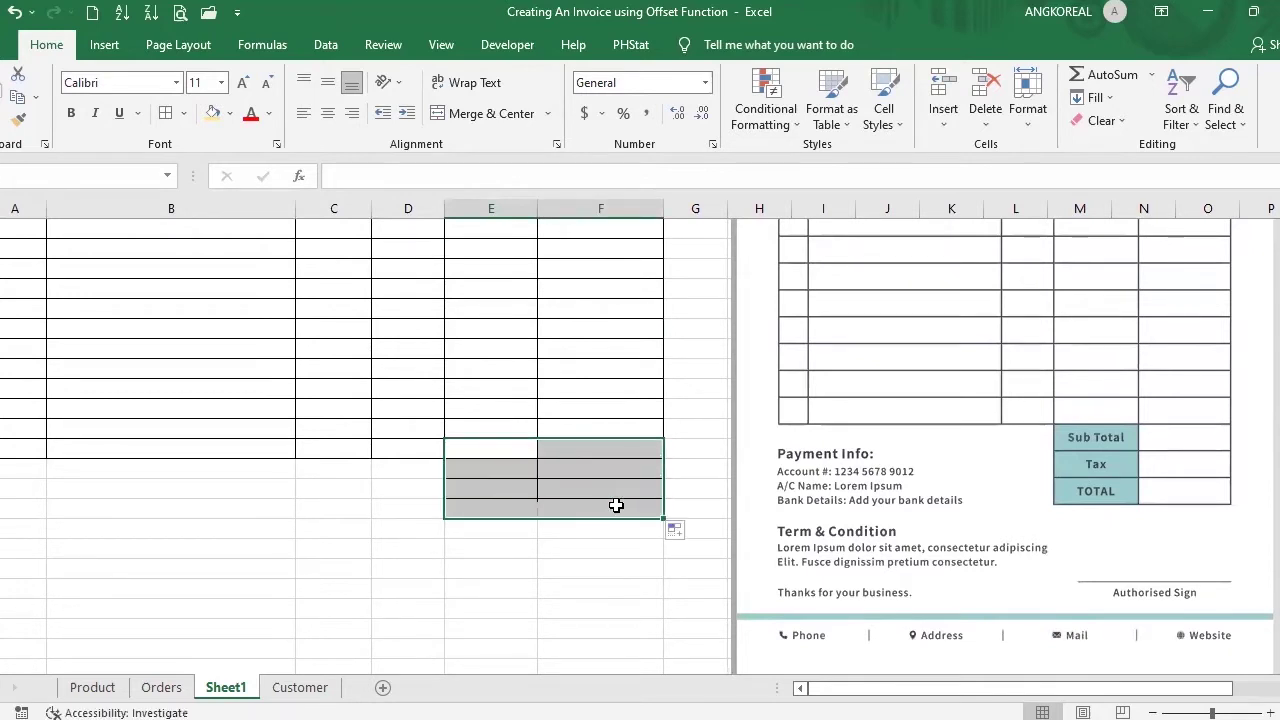
click(508, 471)
text(Sub Total)
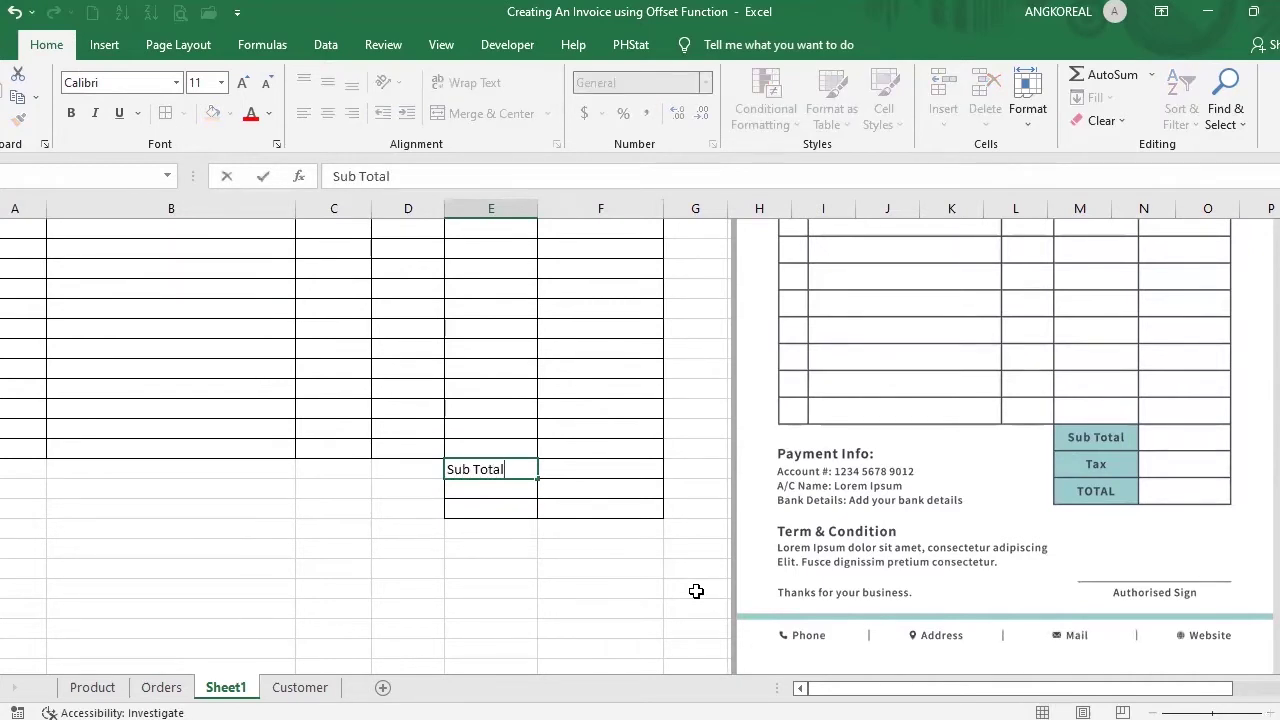
key(Return)
text(Ta)
key(Return)
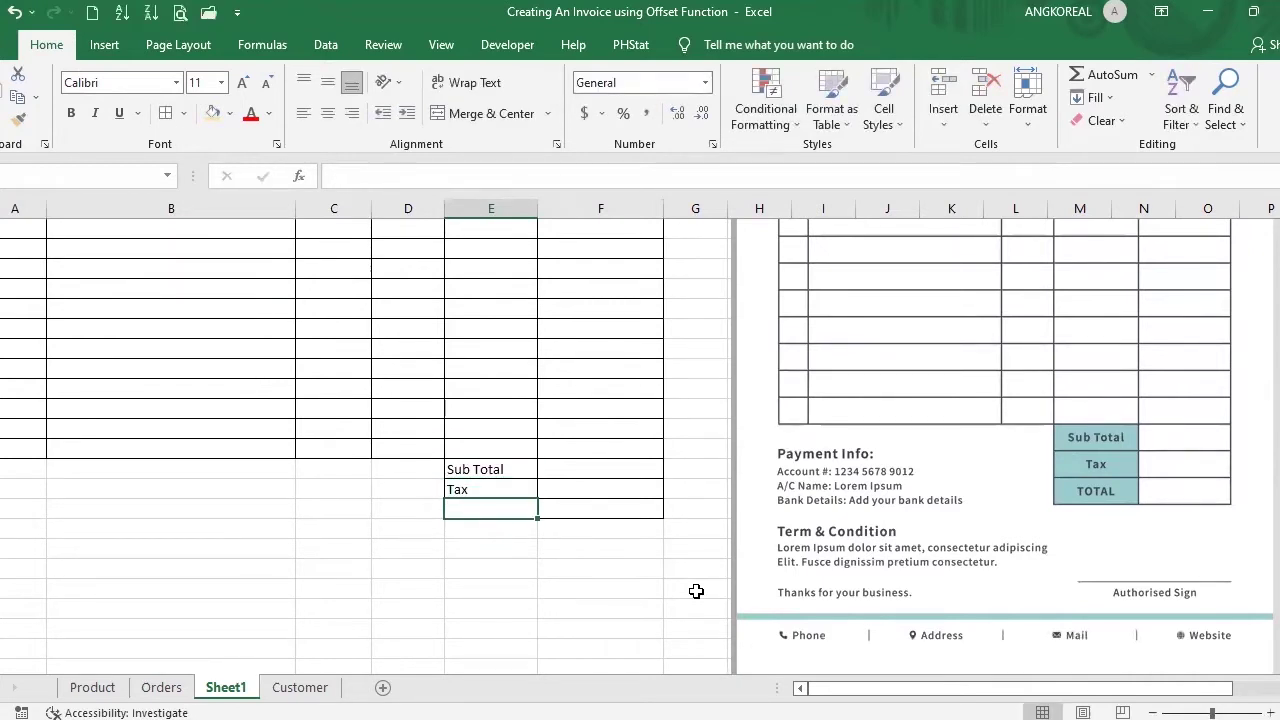
text(TOTAL)
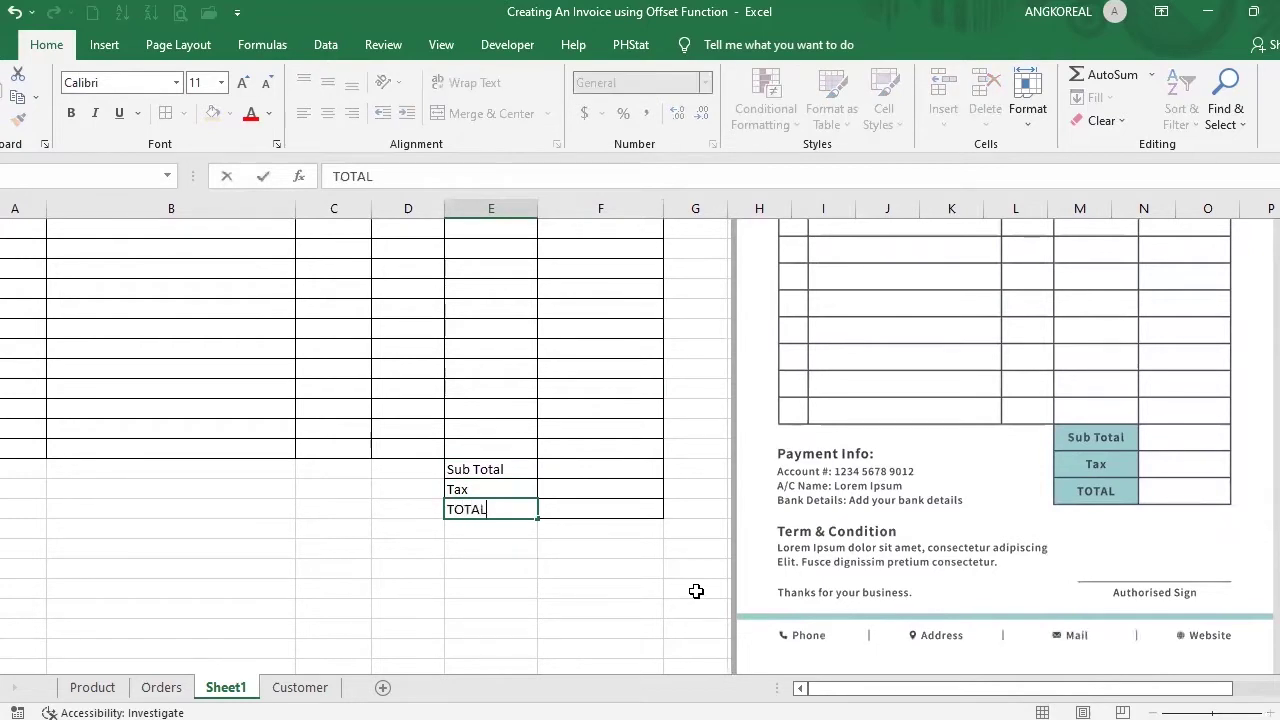
key(Return)
Step: Style the Sub Total, Tax and TOTAL labels with green Accent6
drag(518, 467, 525, 505)
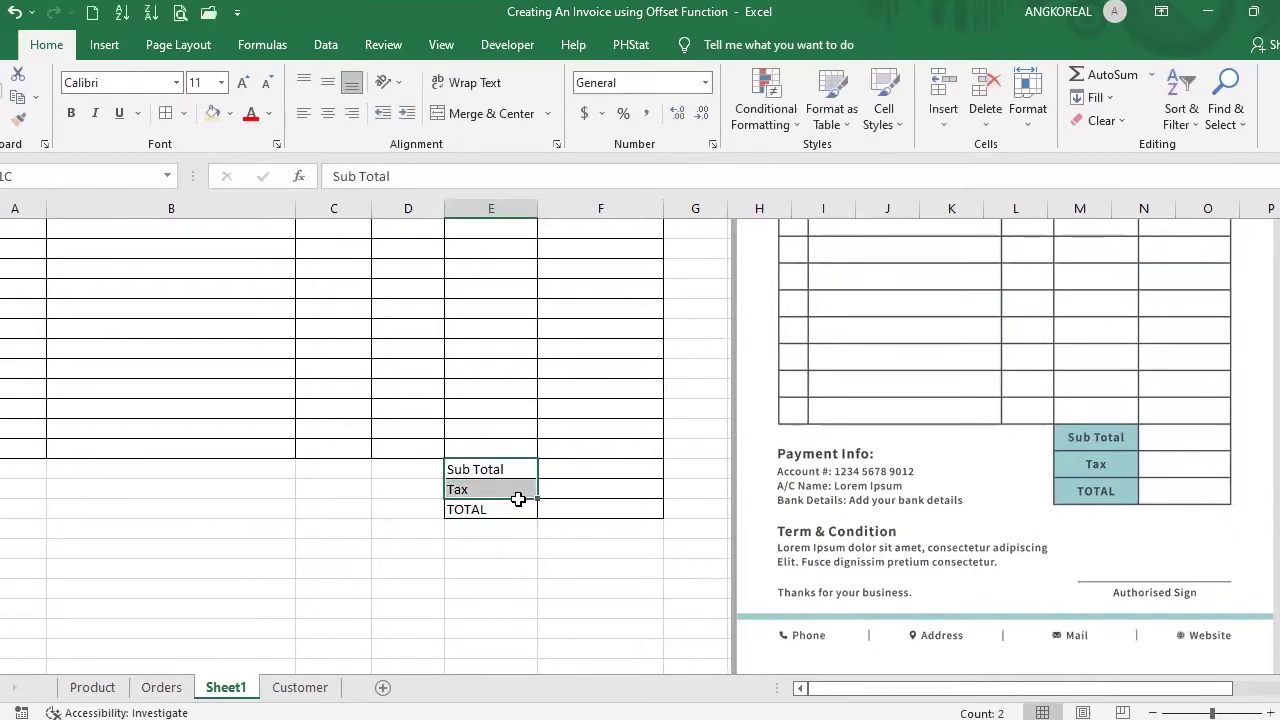
click(905, 122)
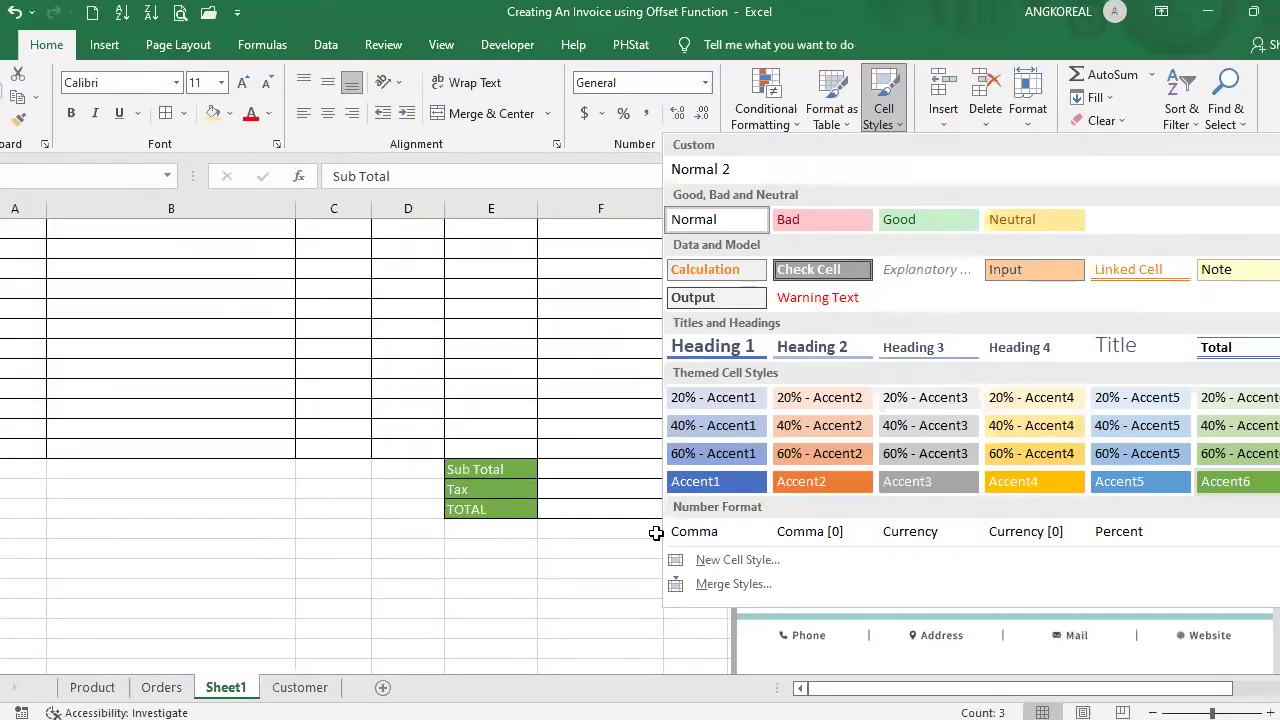
click(656, 533)
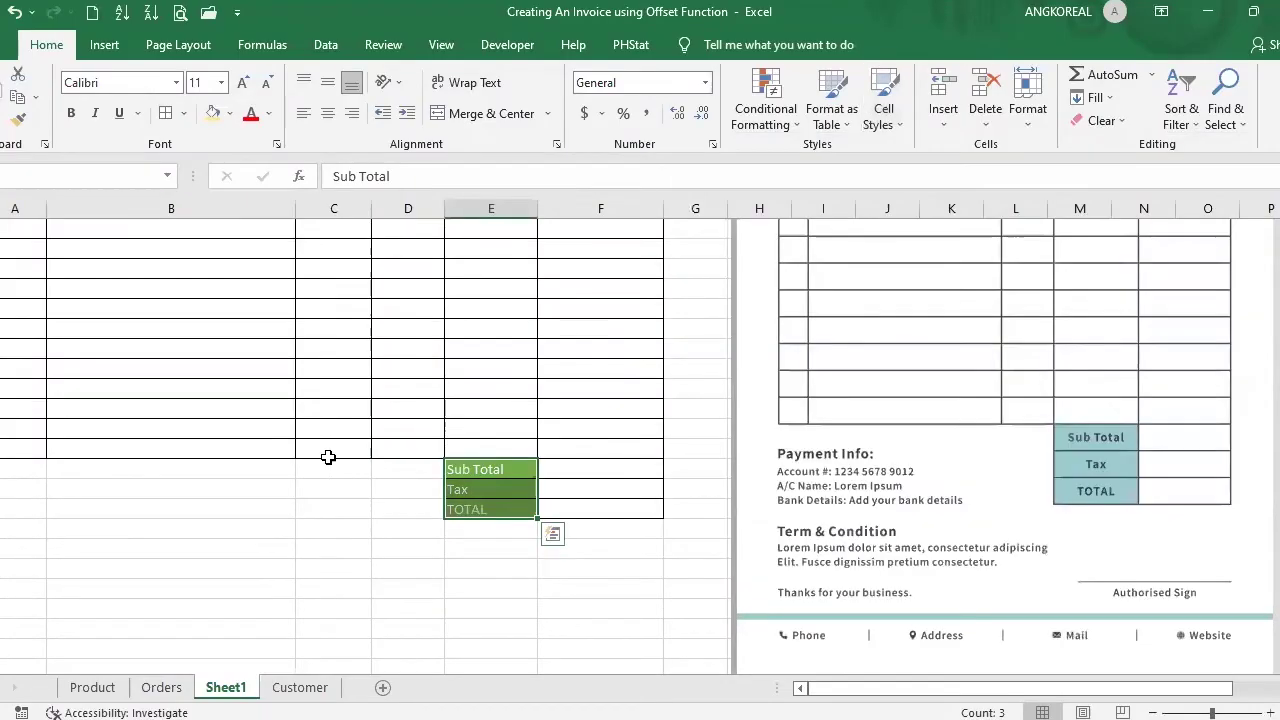
scroll(294, 457, up, 1)
scroll(294, 457, up, 2)
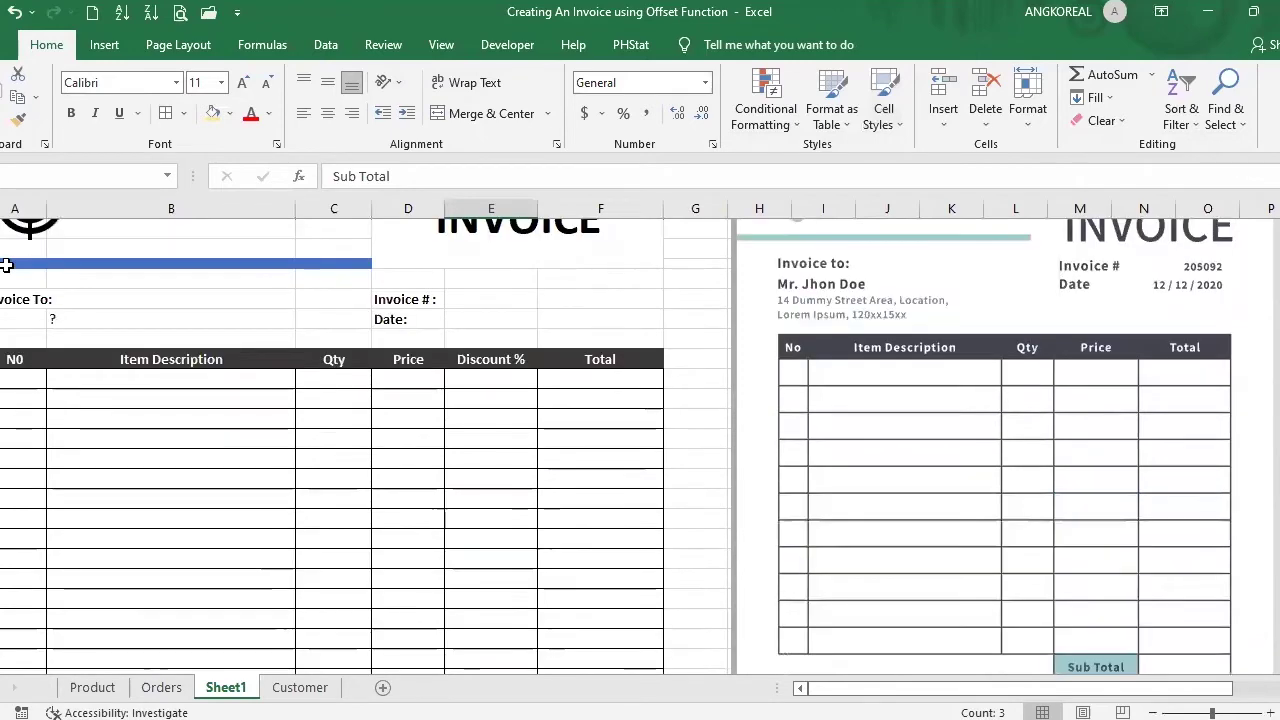
Step: Fill a row across A:F below the totals with blue Accent1 and shrink it to height 8.25
drag(10, 263, 325, 263)
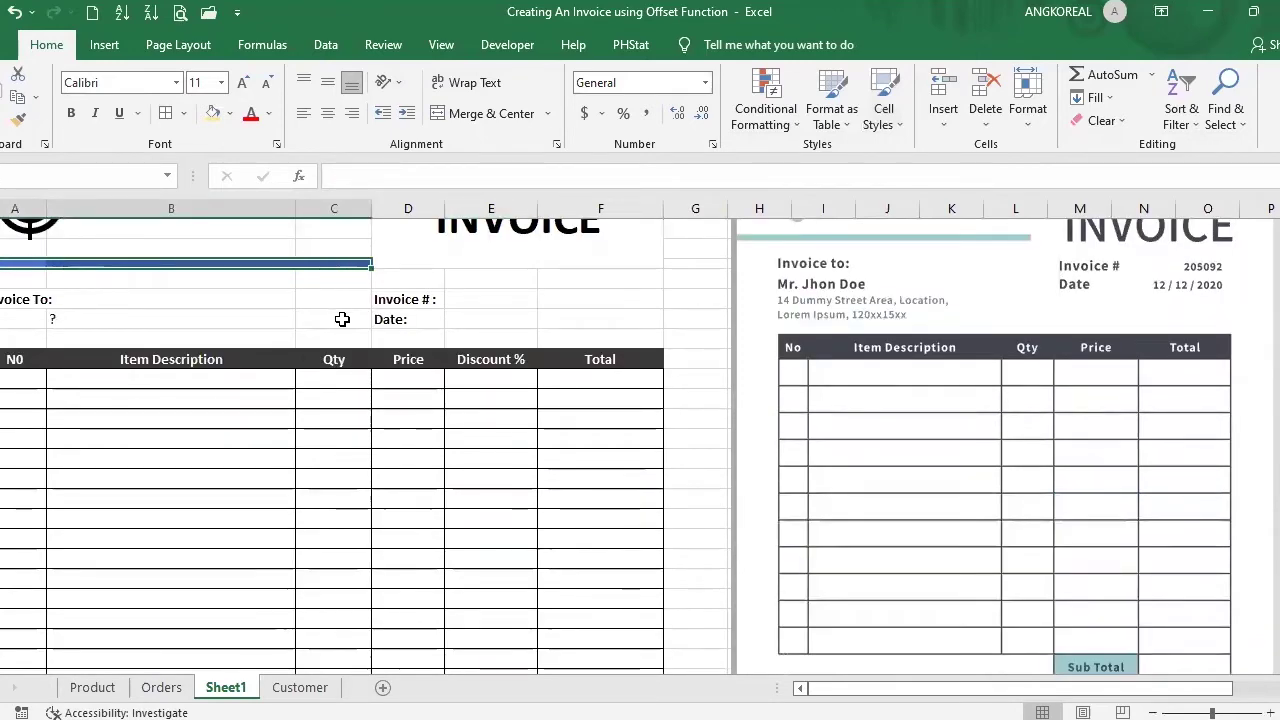
scroll(480, 363, down, 3)
scroll(528, 480, down, 2)
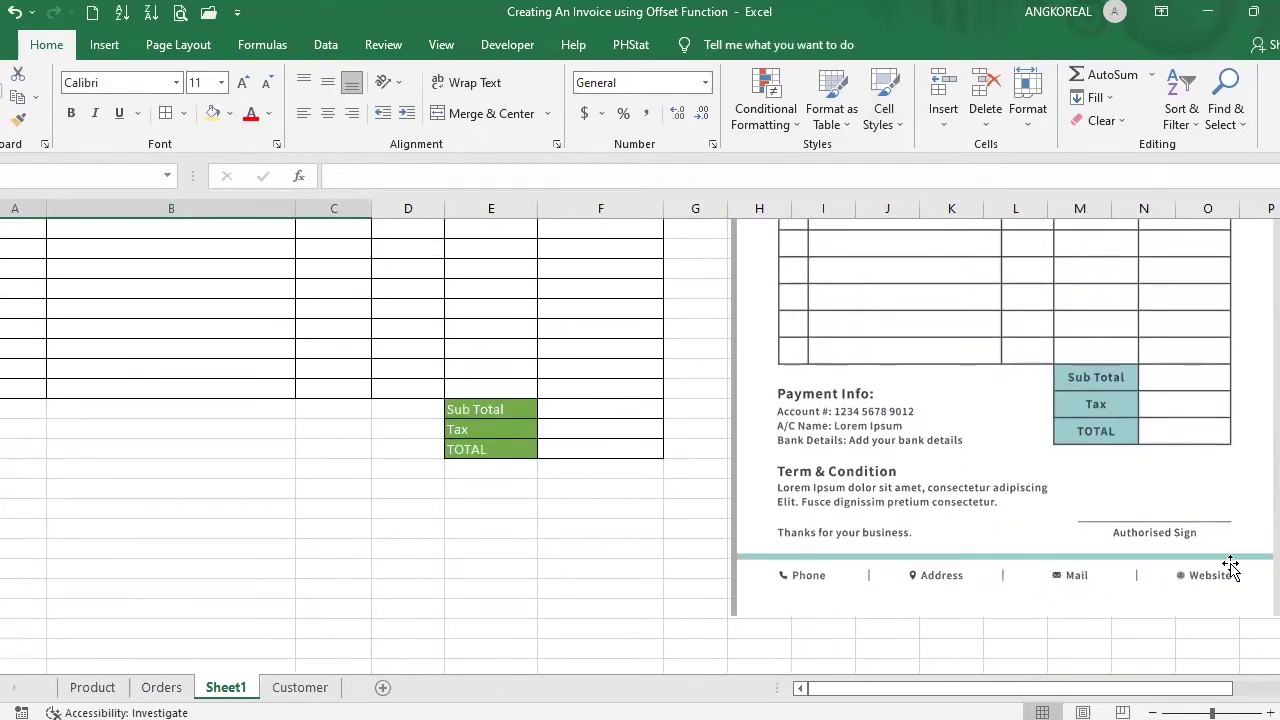
drag(12, 588, 646, 595)
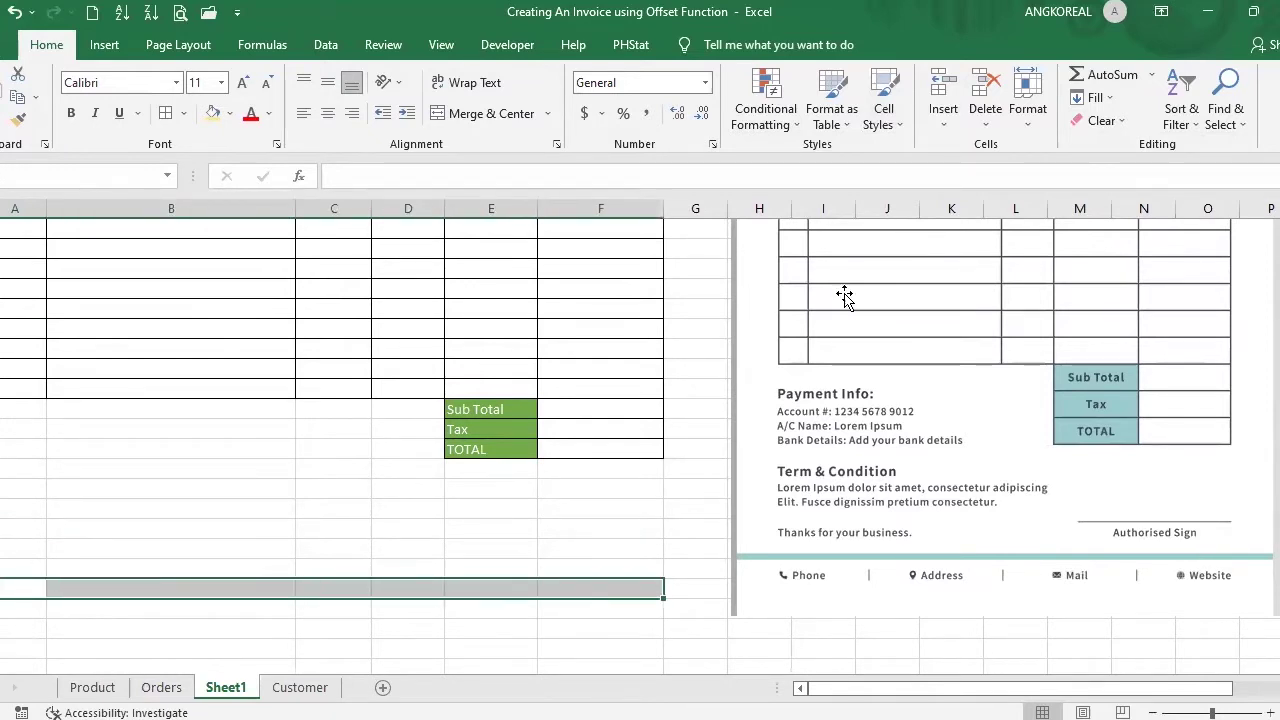
click(903, 124)
click(717, 480)
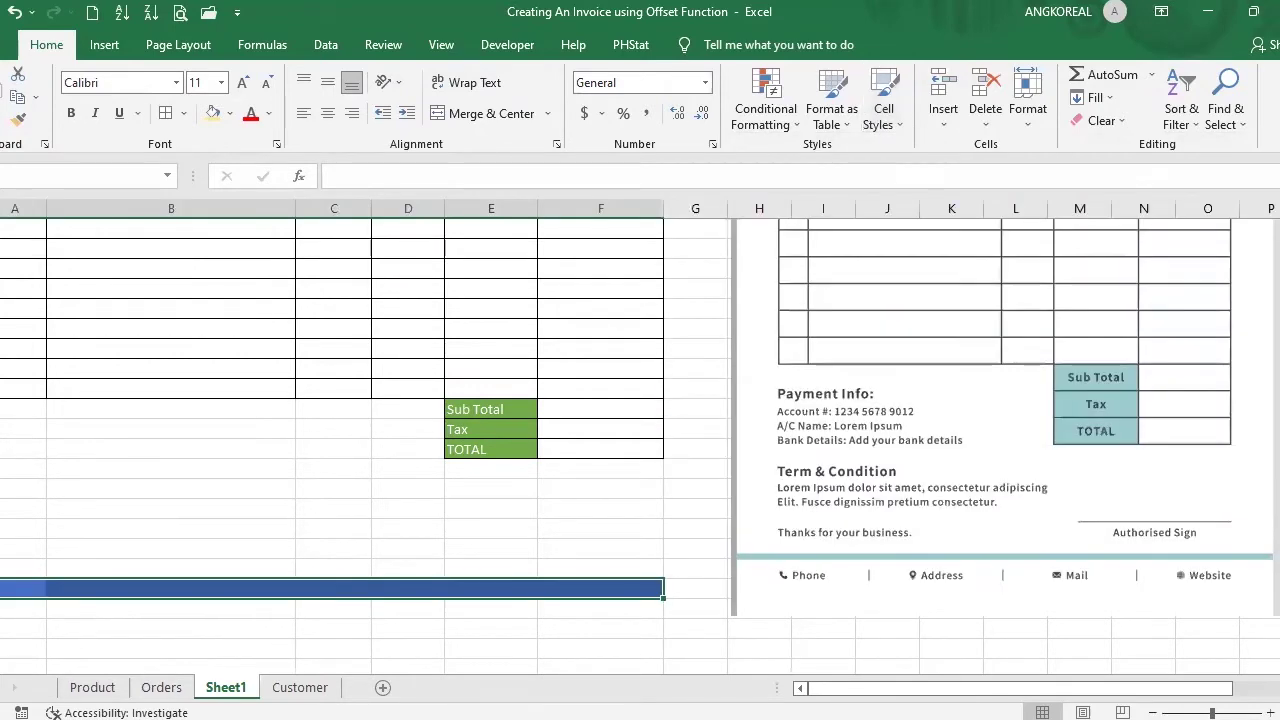
drag(2, 598, 2, 588)
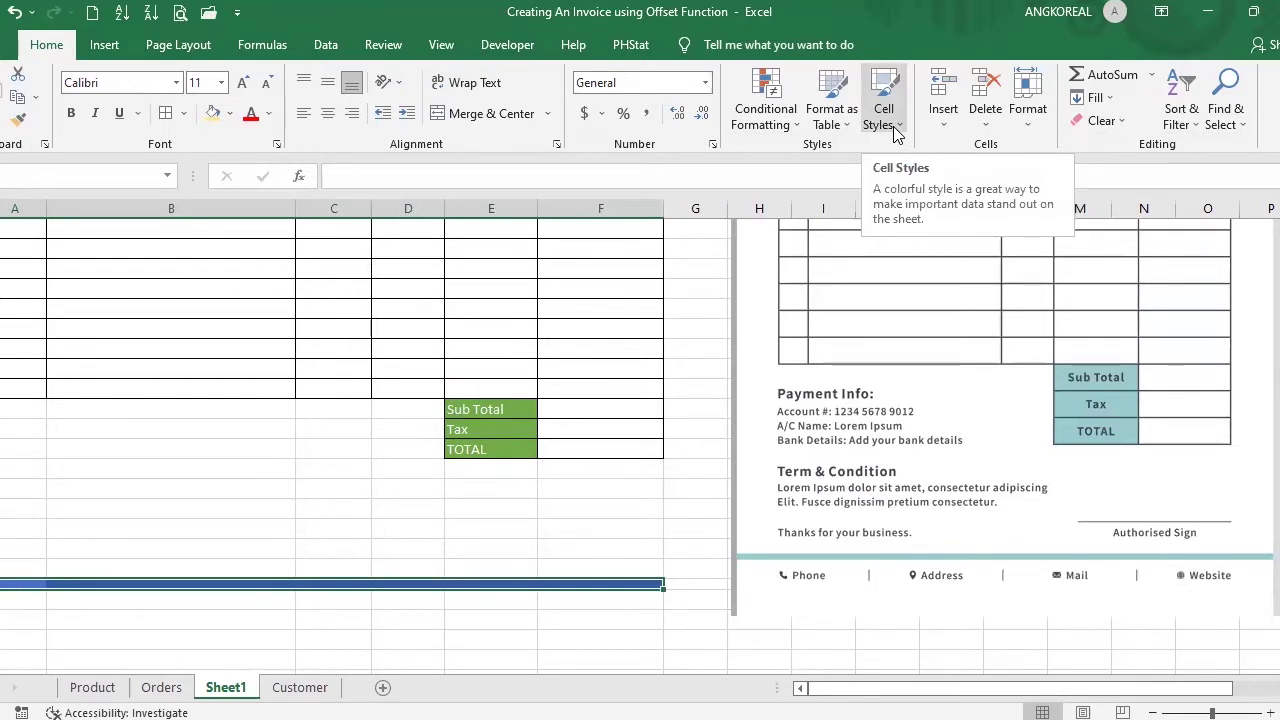
click(384, 471)
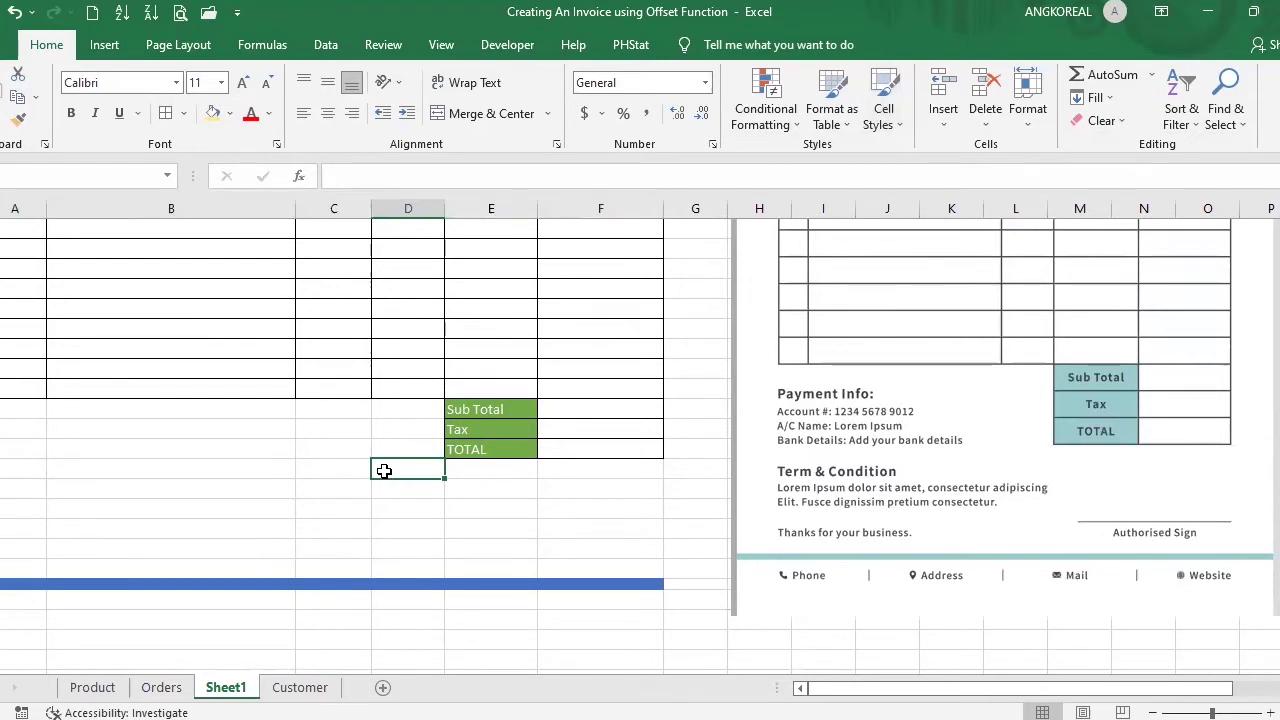
drag(1, 585, 628, 585)
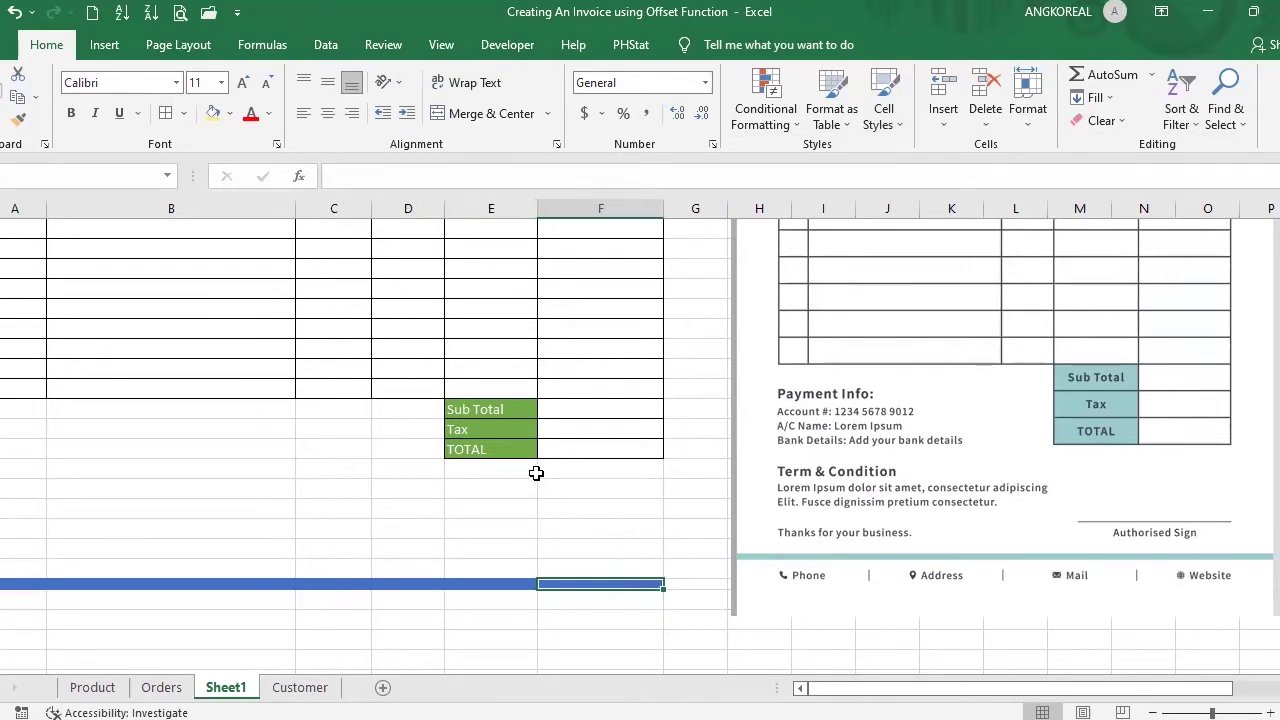
drag(503, 410, 503, 449)
Step: Centre the Sub Total, Tax and TOTAL labels, then scroll back up to the logo
click(329, 114)
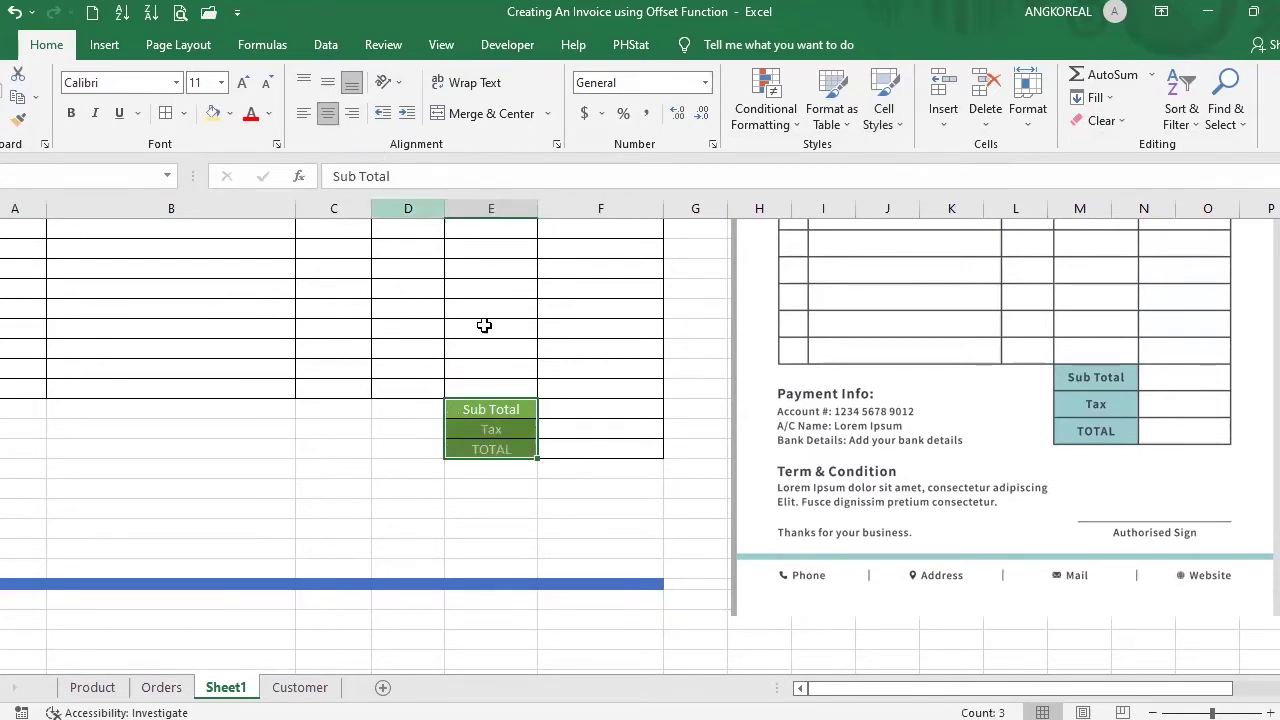
click(905, 122)
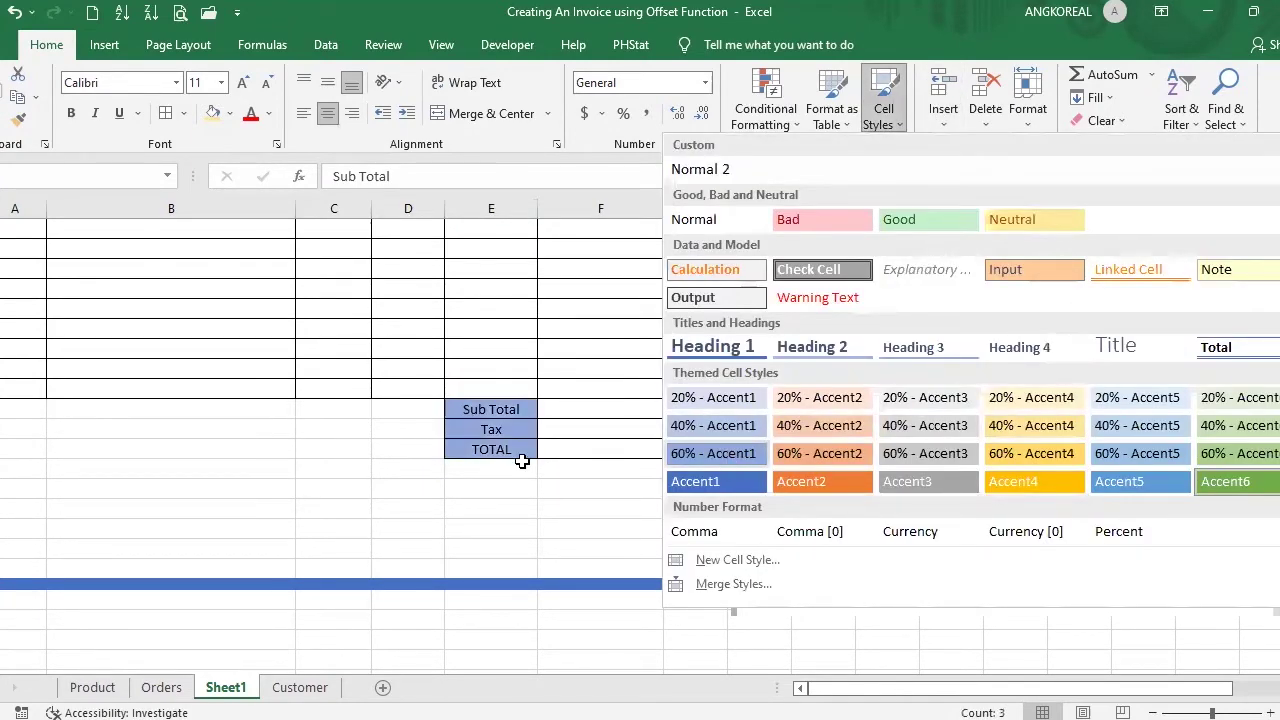
scroll(504, 445, up, 4)
scroll(504, 445, up, 2)
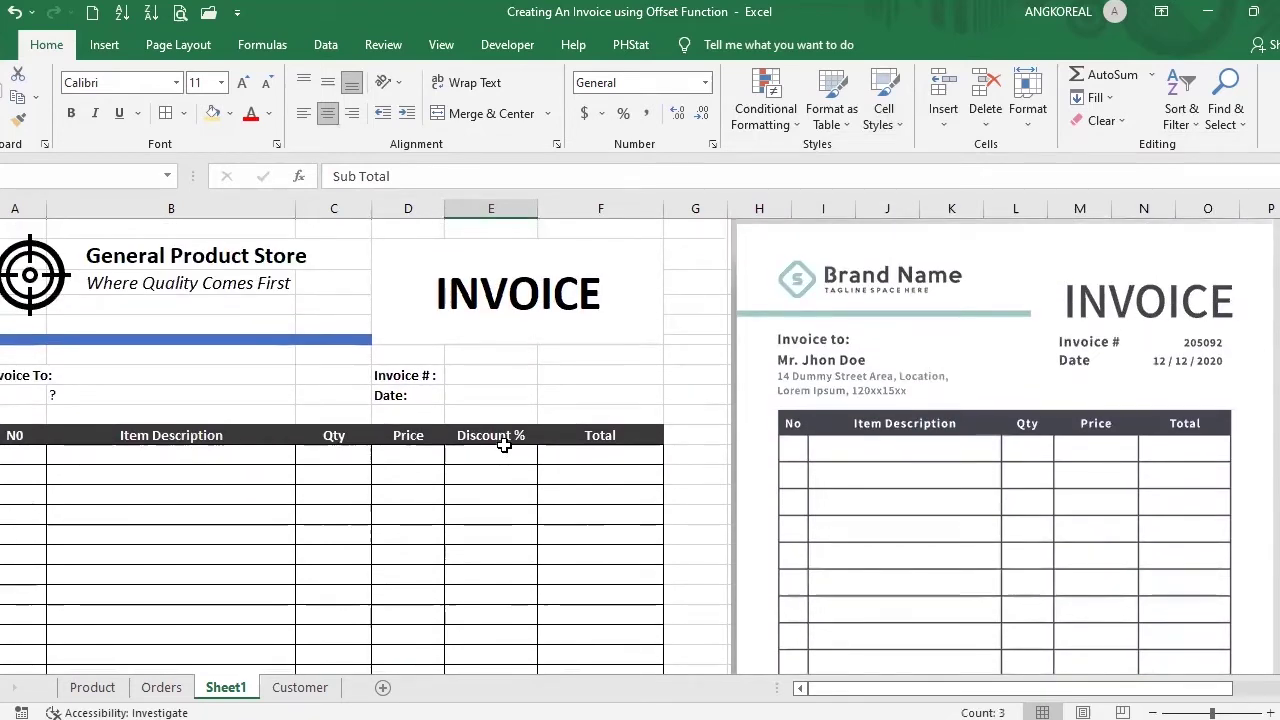
scroll(505, 445, down, 1)
scroll(506, 445, up, 1)
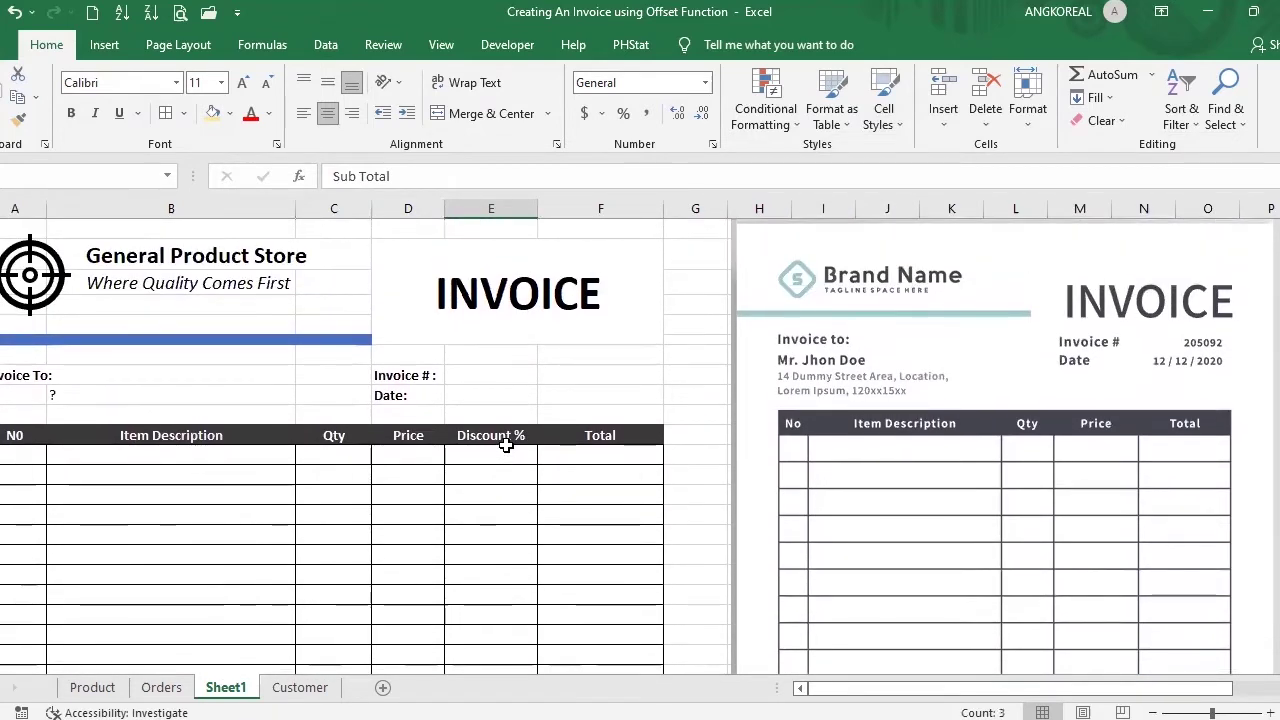
click(46, 276)
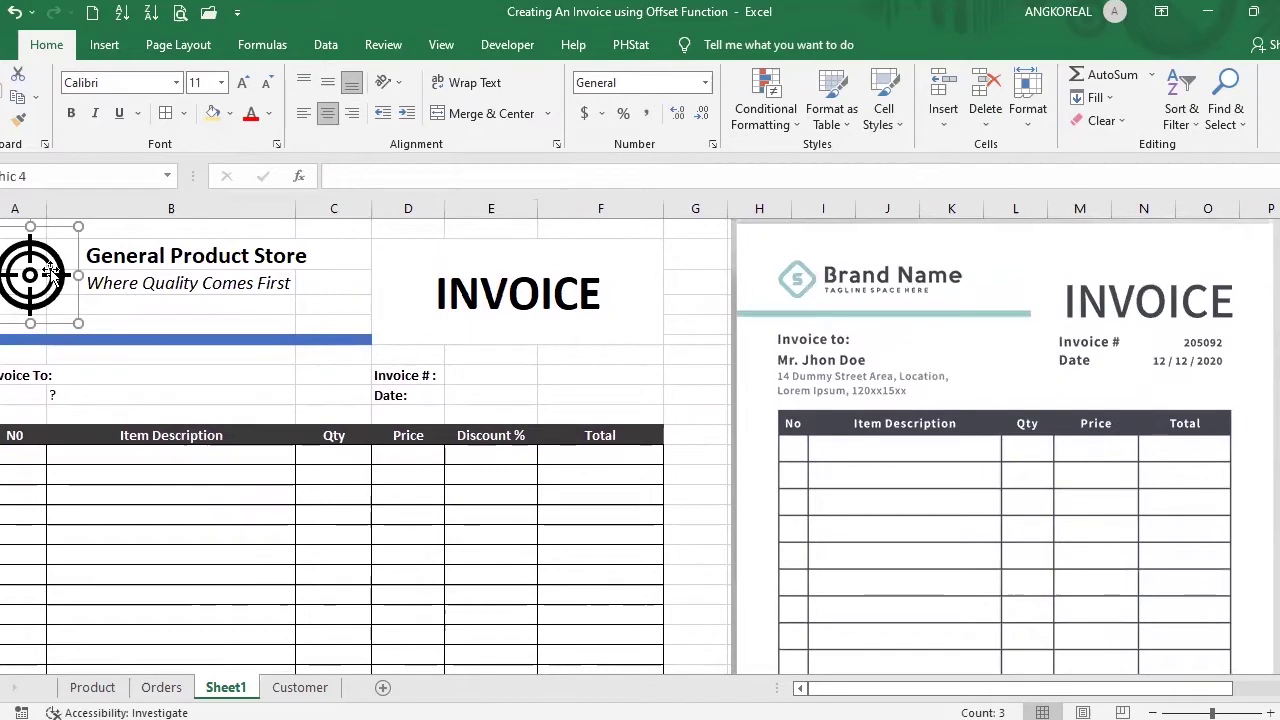
Step: Apply the blue graphics style preset to the crosshair logo
click(718, 44)
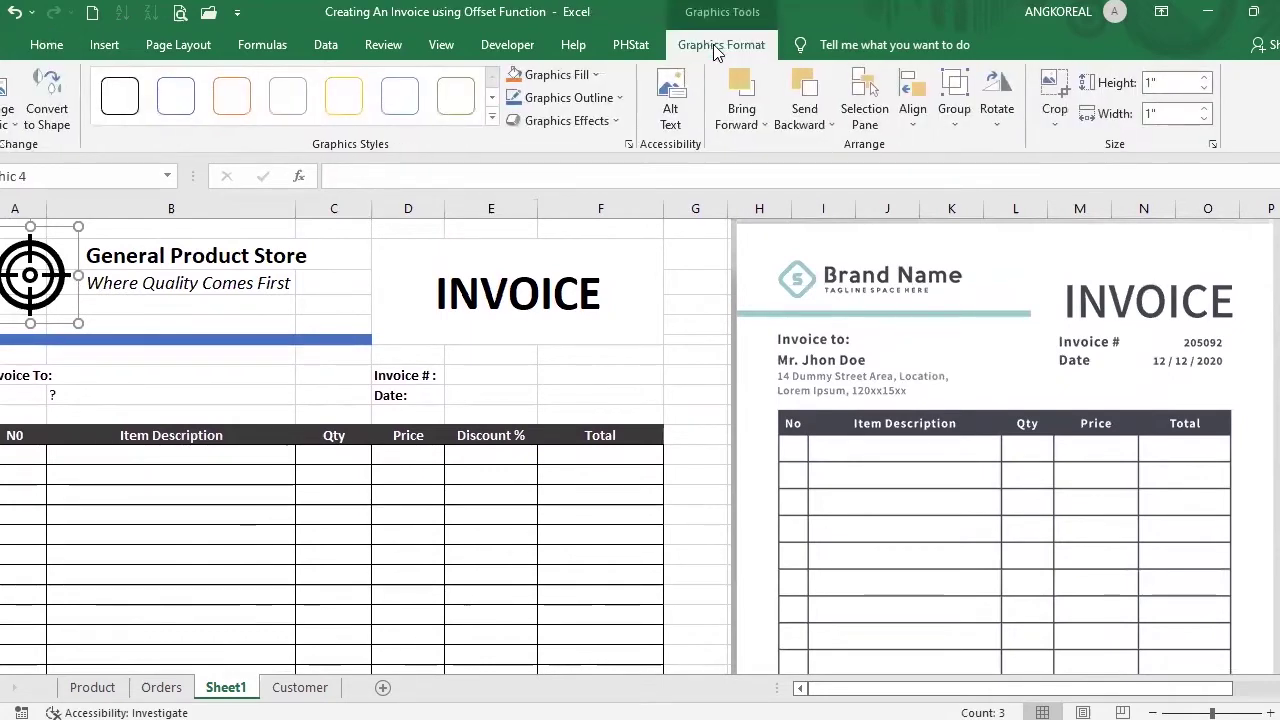
click(491, 117)
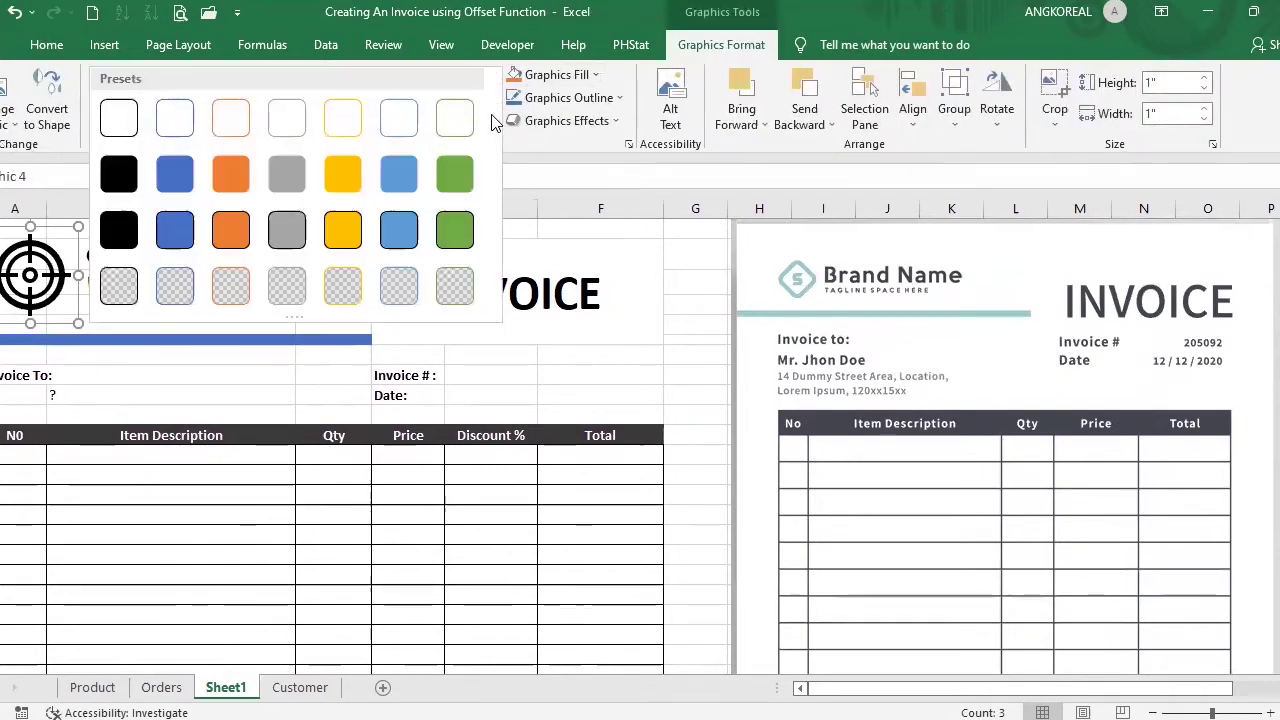
click(170, 175)
Step: Colour the store name and tagline Blue, Accent 1, Darker 50%
drag(190, 255, 204, 276)
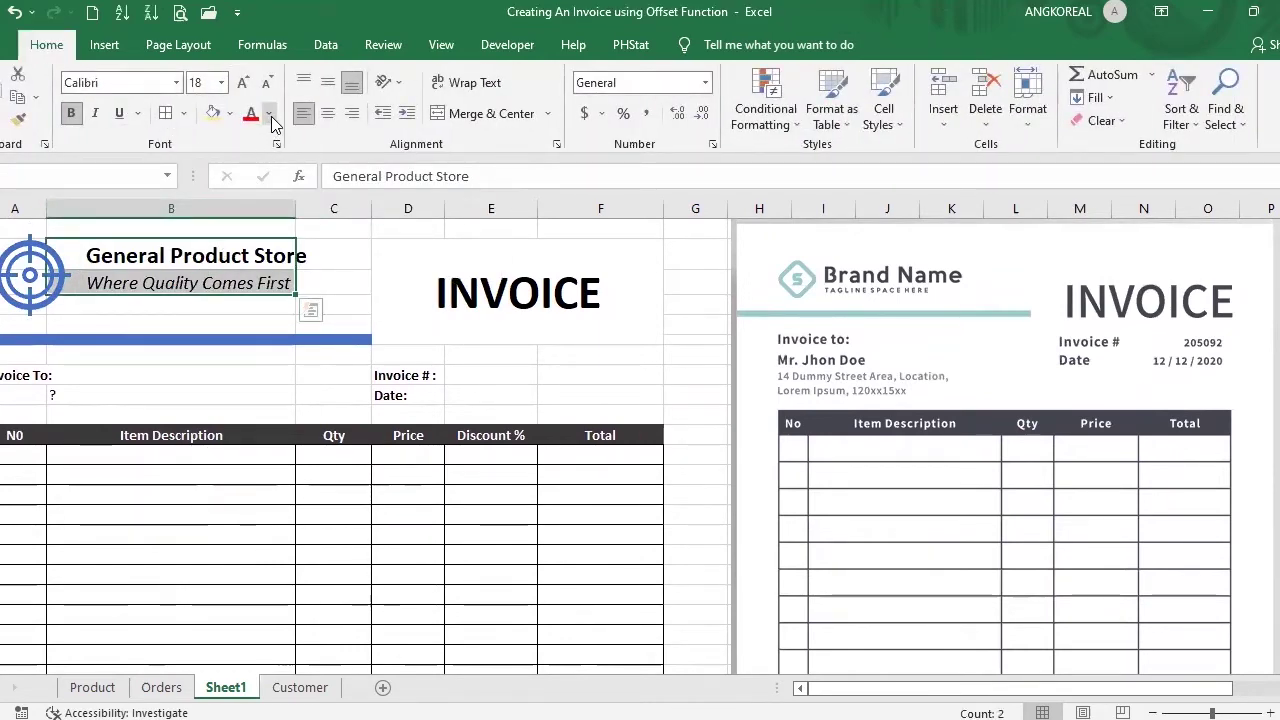
click(270, 114)
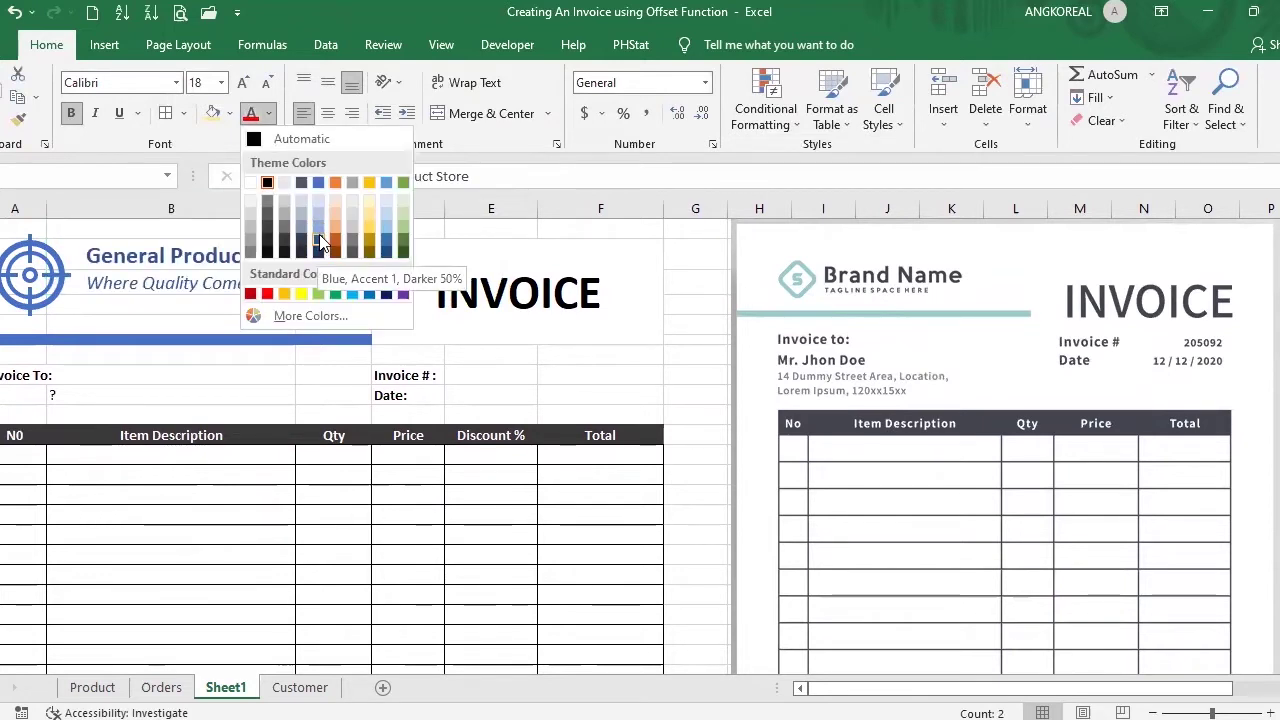
click(600, 395)
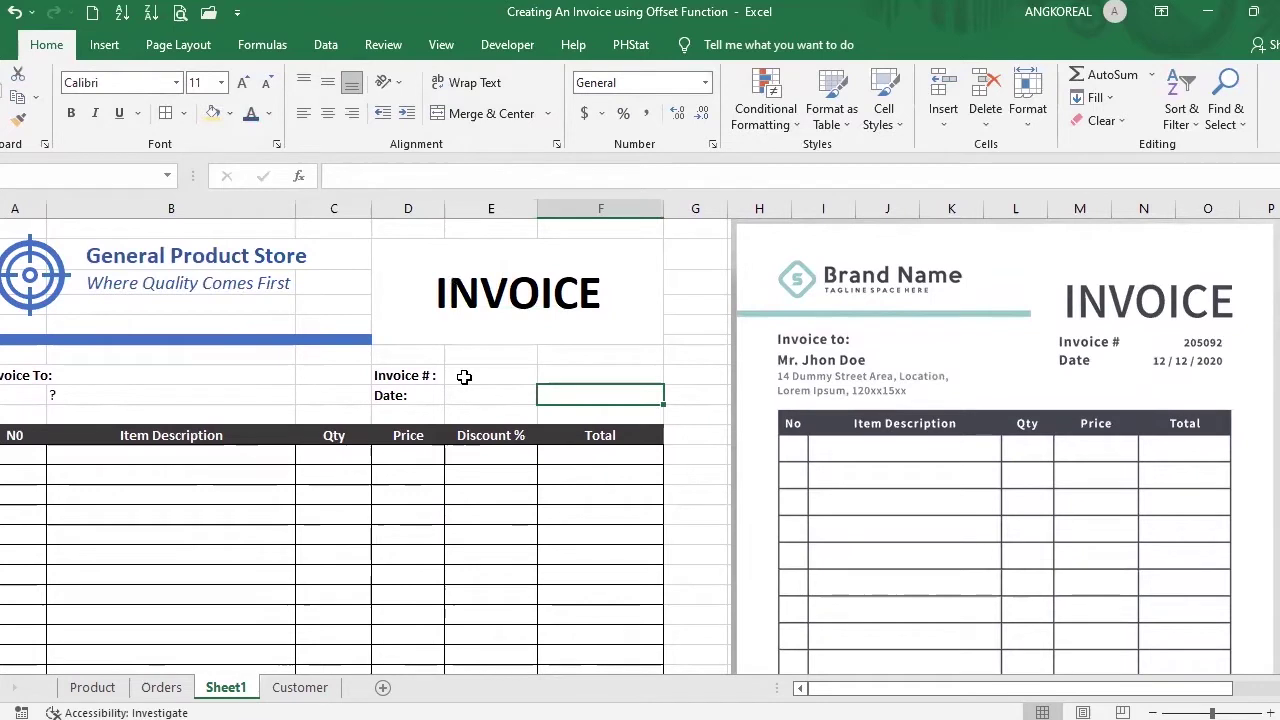
Step: Insert a blank row above the item table's header row
click(278, 558)
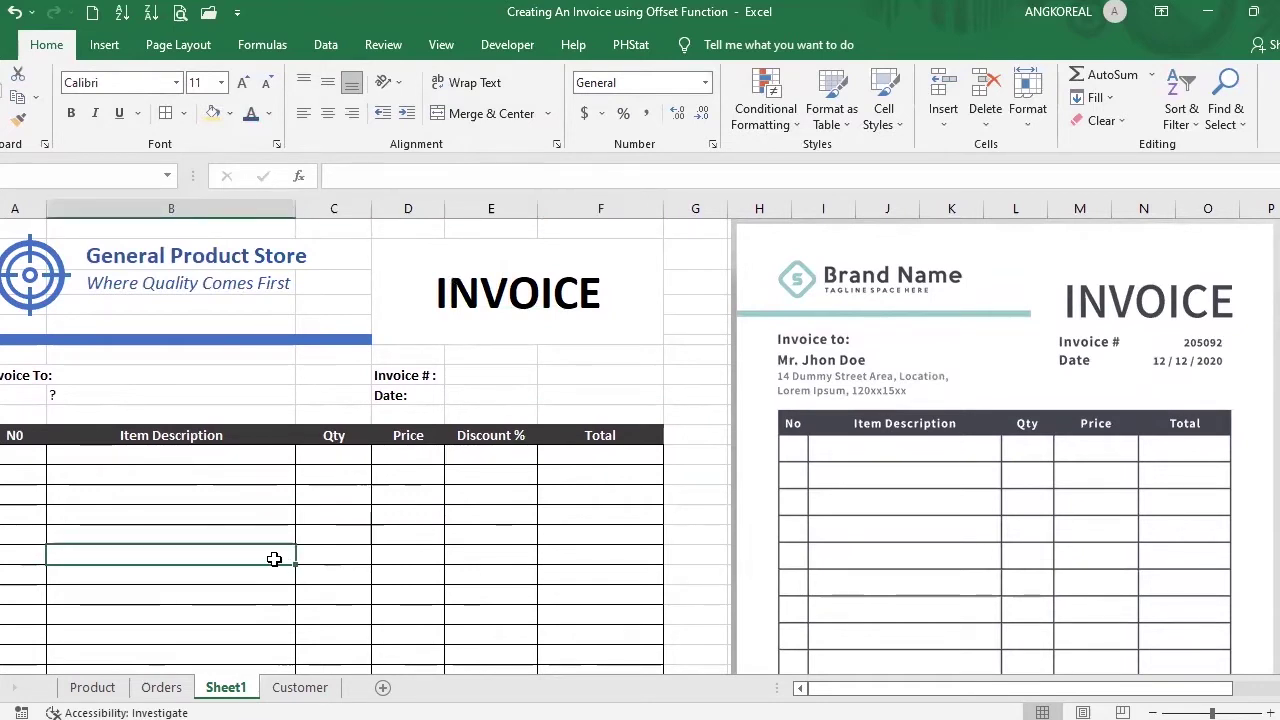
click(92, 418)
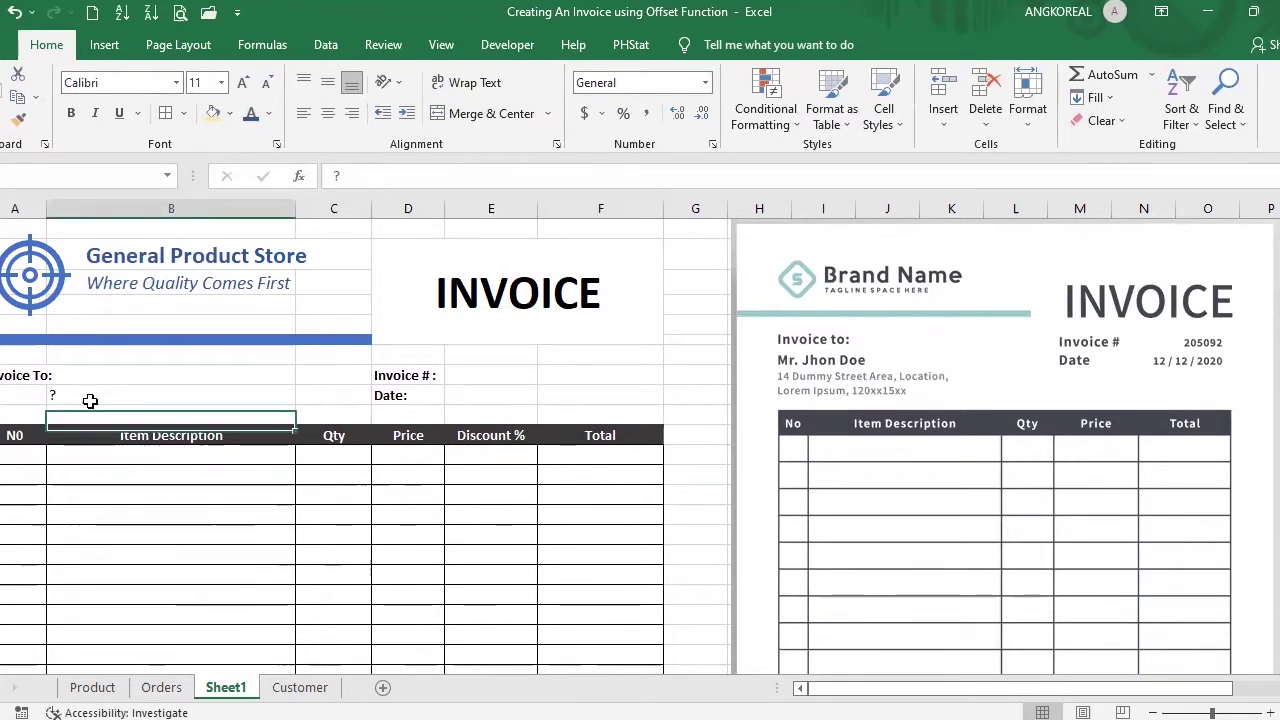
click(480, 378)
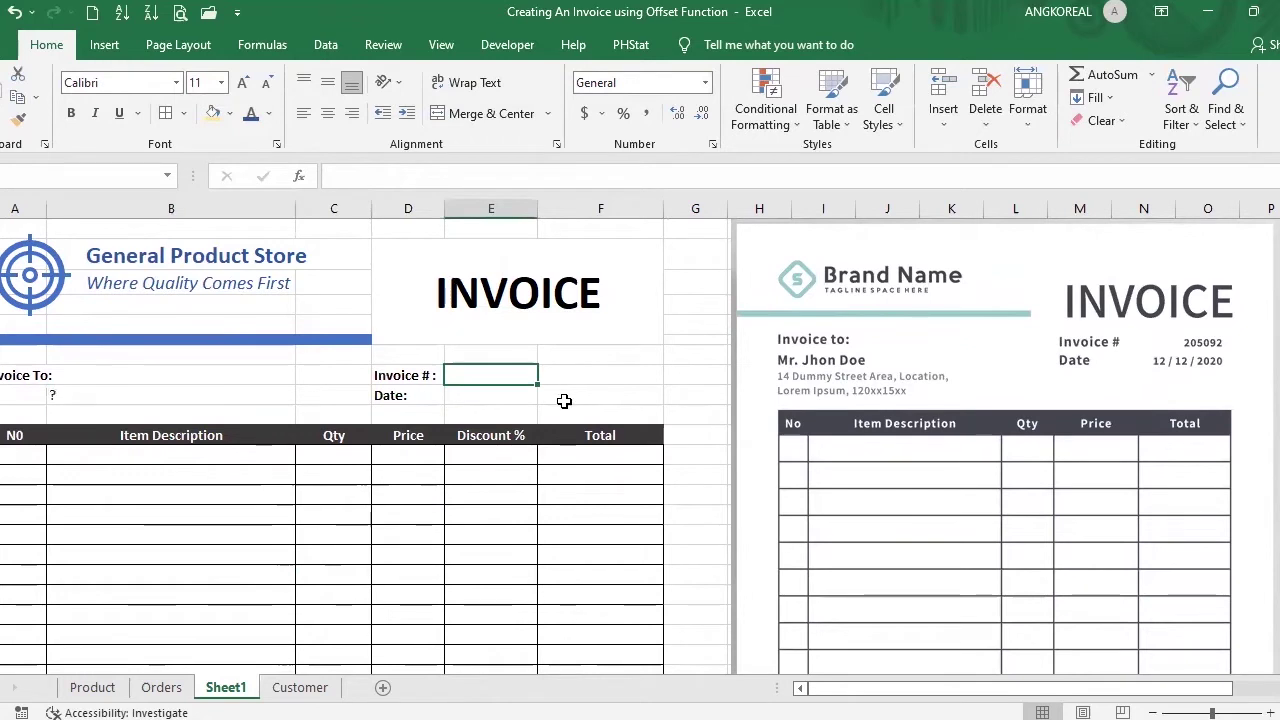
click(511, 399)
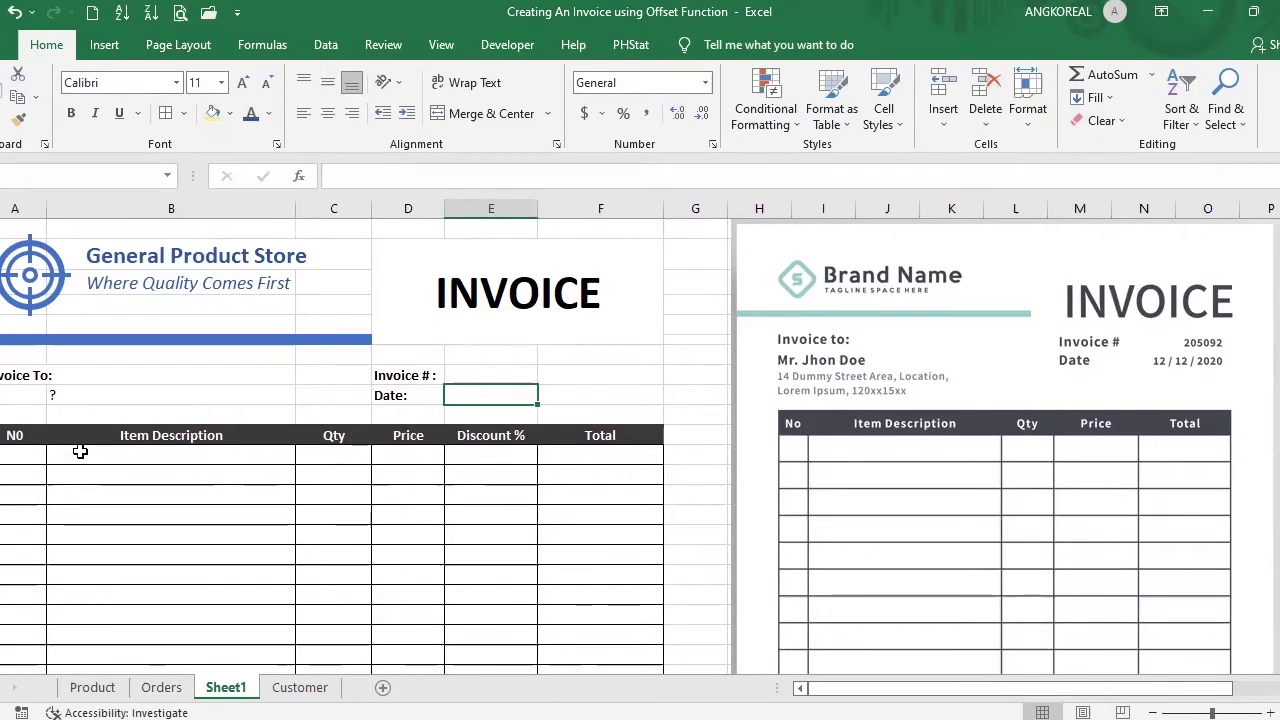
click(5, 435)
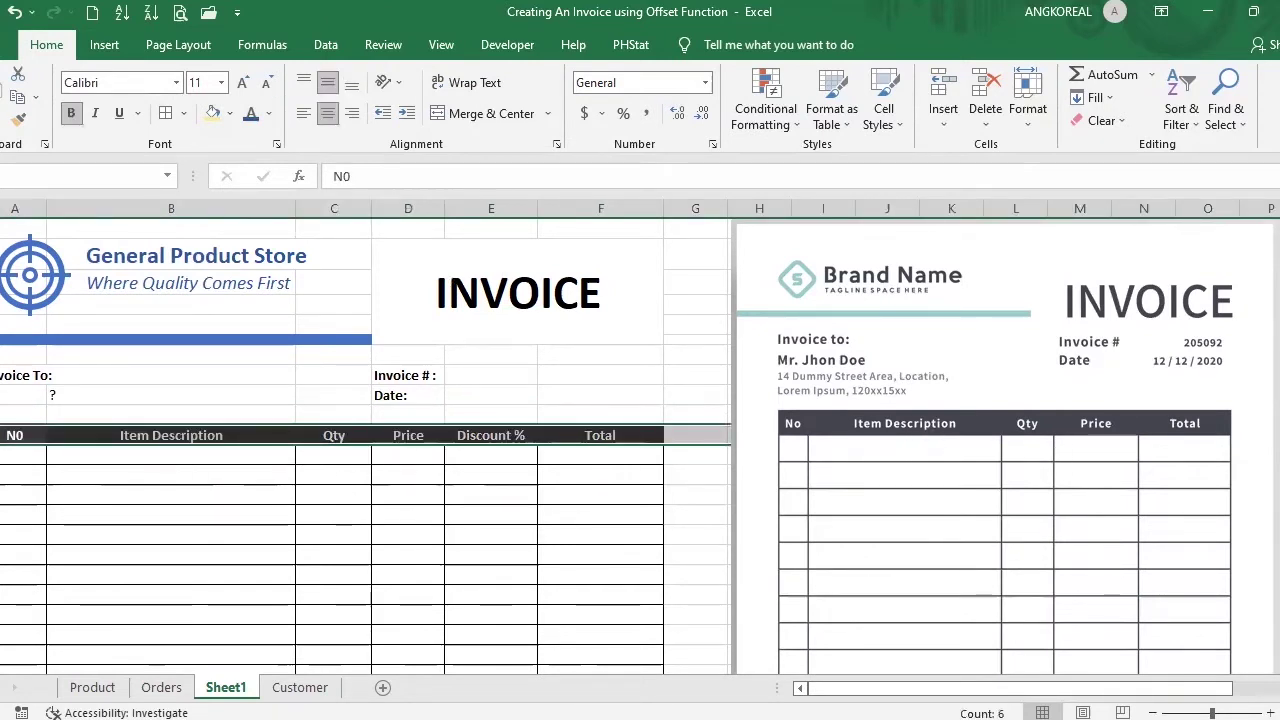
right_click(5, 435)
click(20, 284)
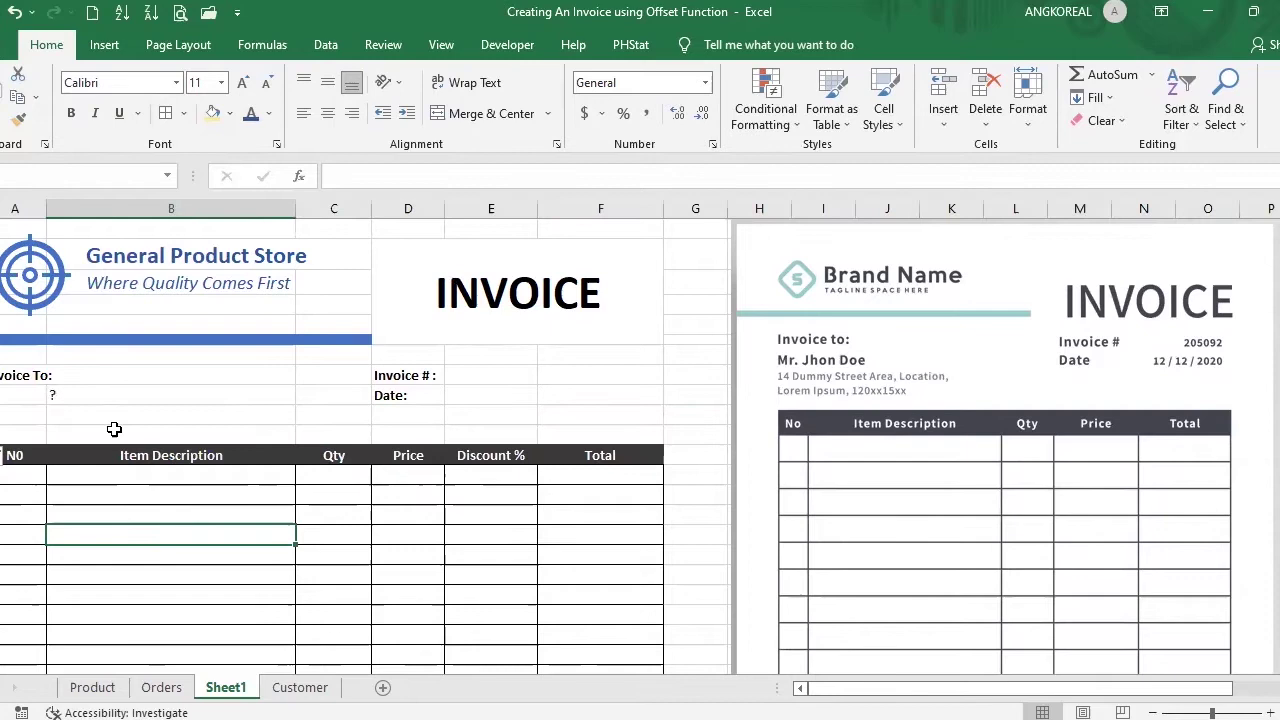
Step: Scroll down to the Sub Total, Tax and TOTAL block and select a cell beside it
scroll(600, 451, down, 2)
scroll(606, 451, down, 2)
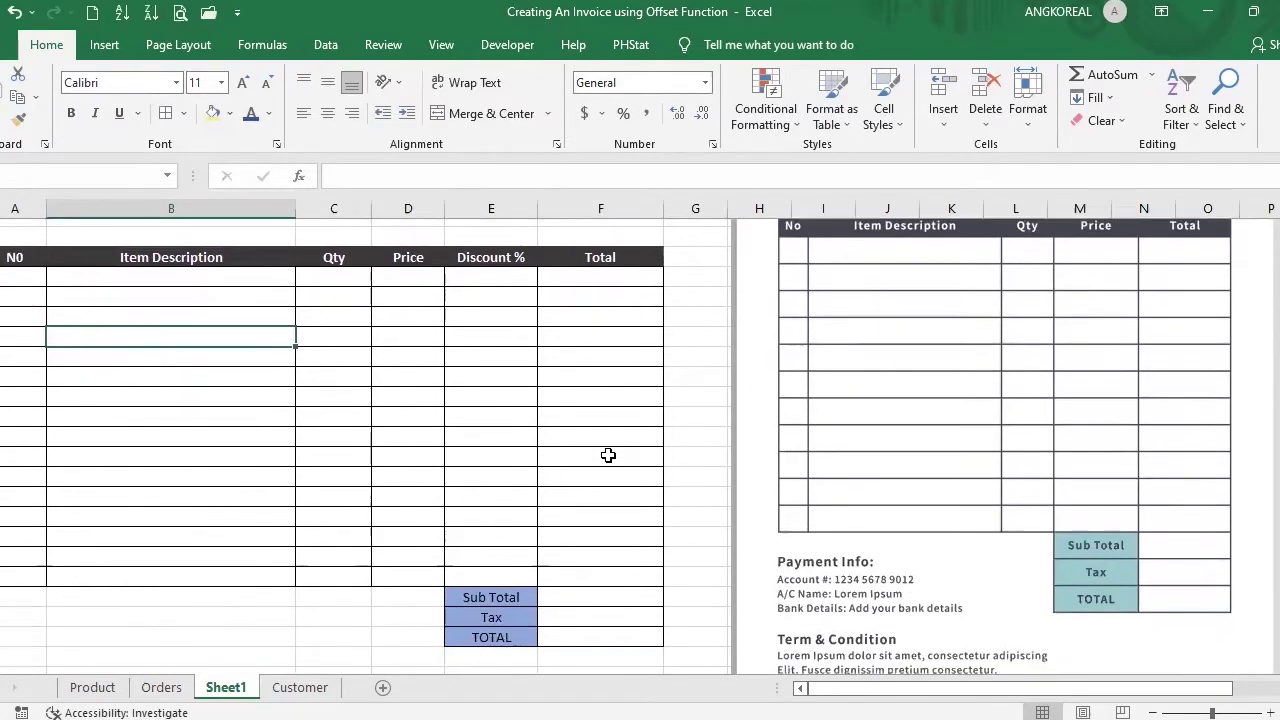
scroll(271, 402, up, 1)
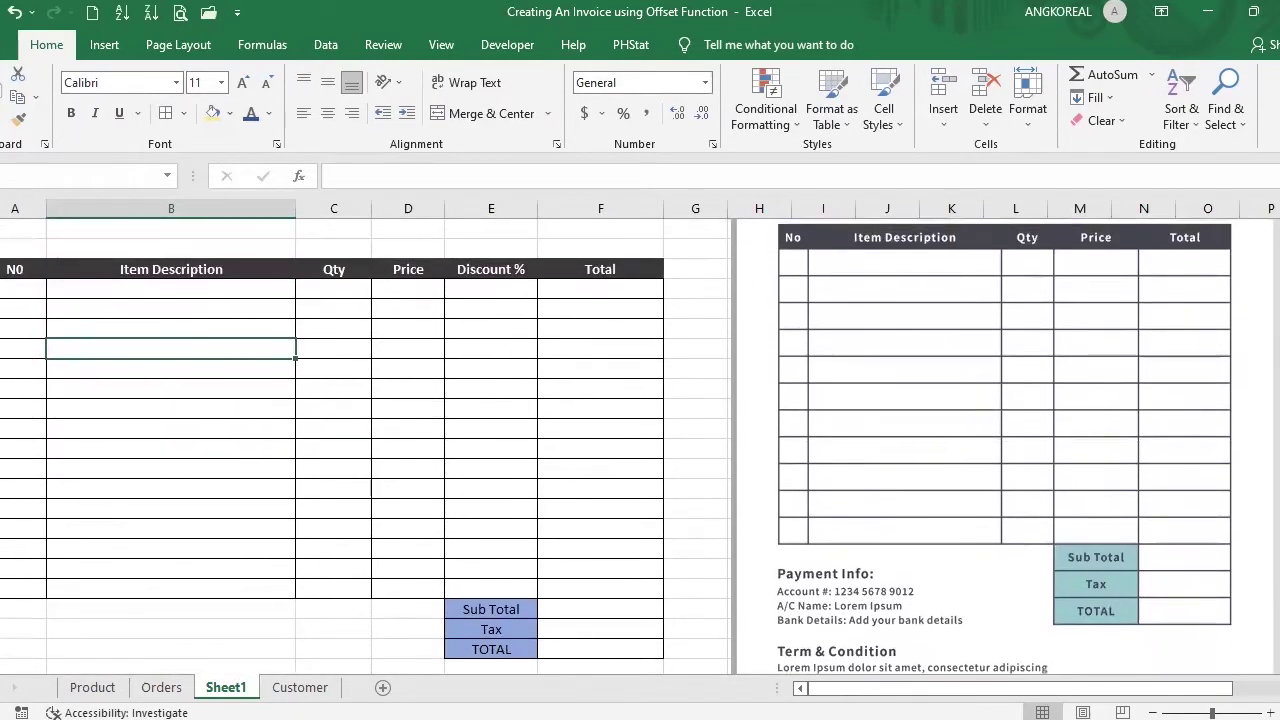
scroll(491, 486, down, 2)
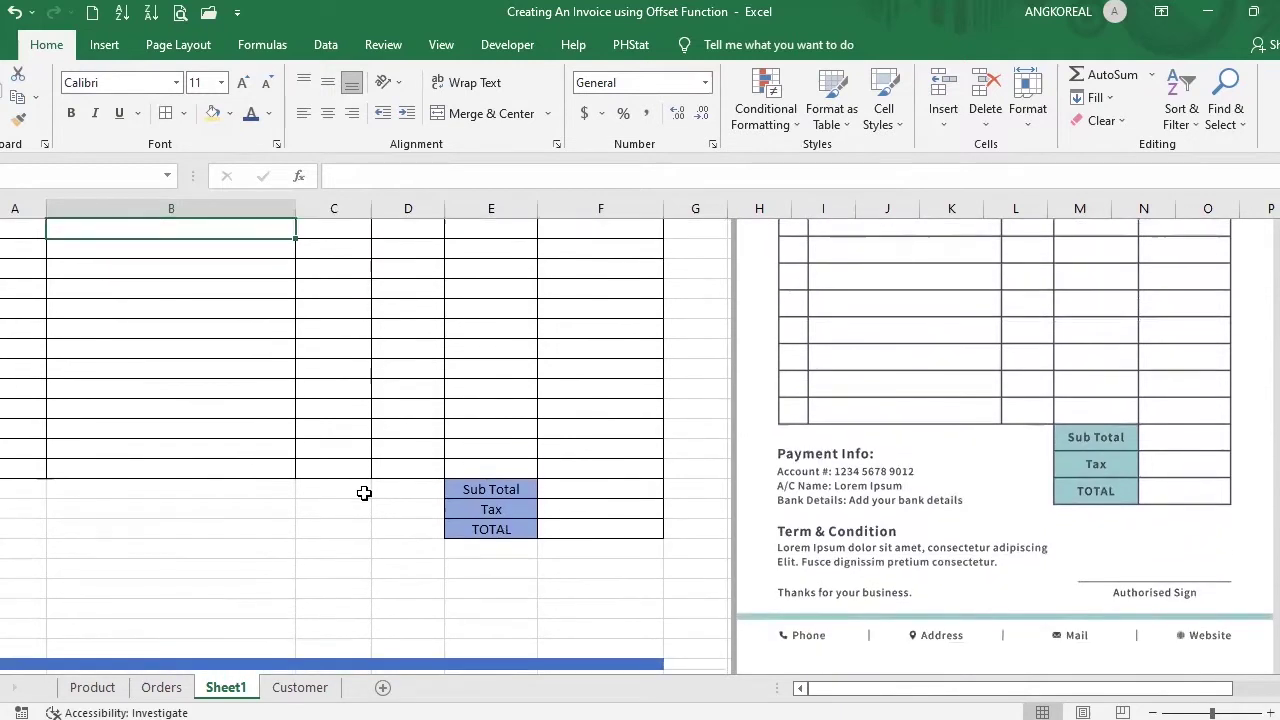
click(23, 528)
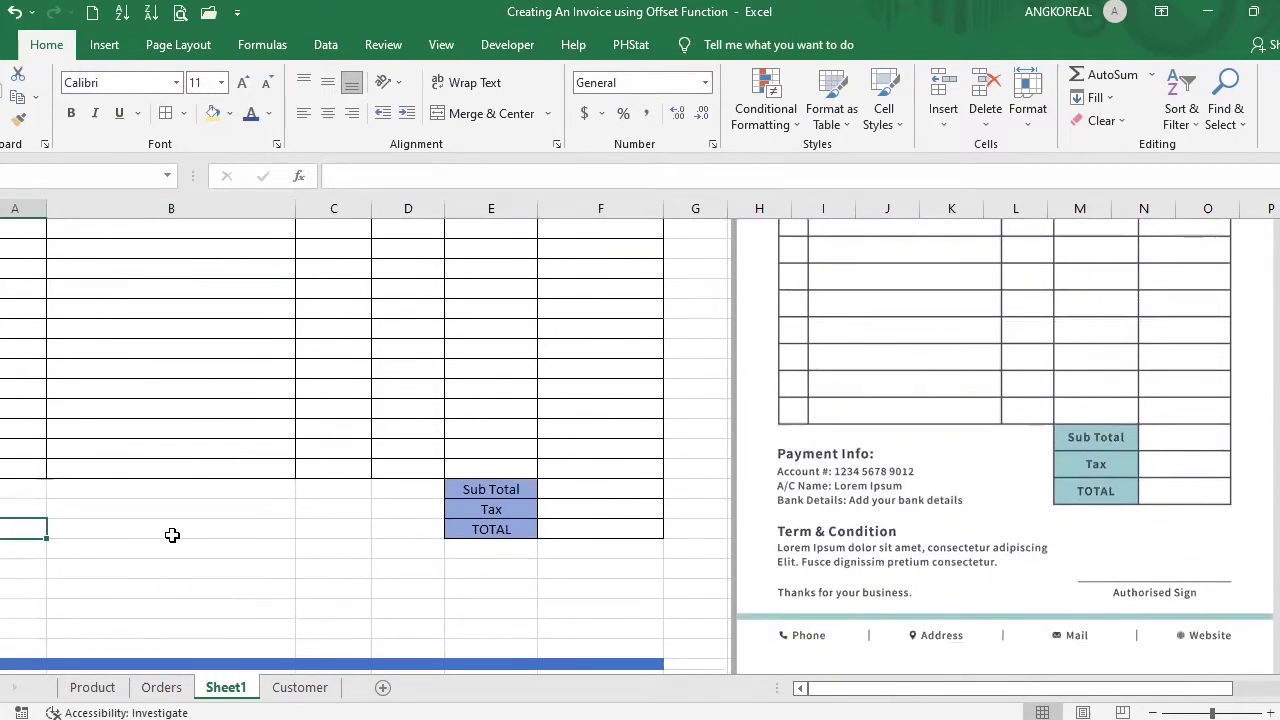
Step: Type the 'Payment Info:' heading and an 'Account #' line with the account number
text(pAY)
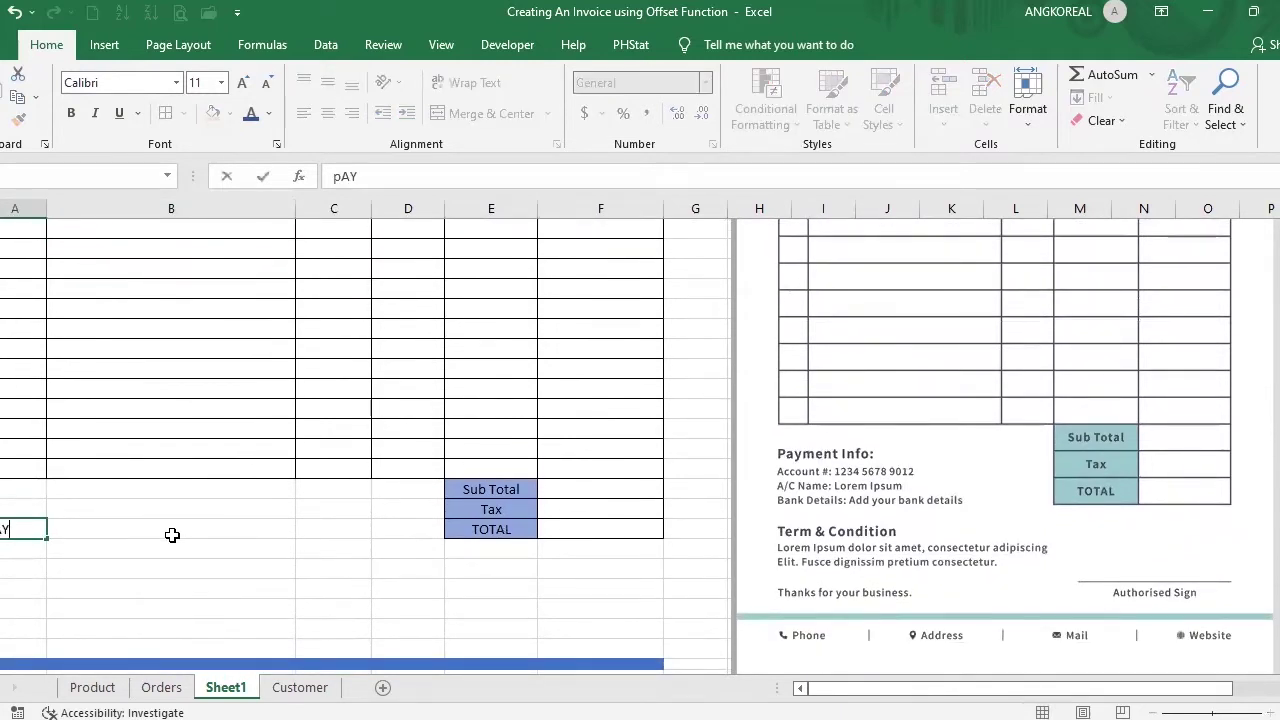
key(BackSpace)
key(BackSpace)
text(Payment)
text( Infor)
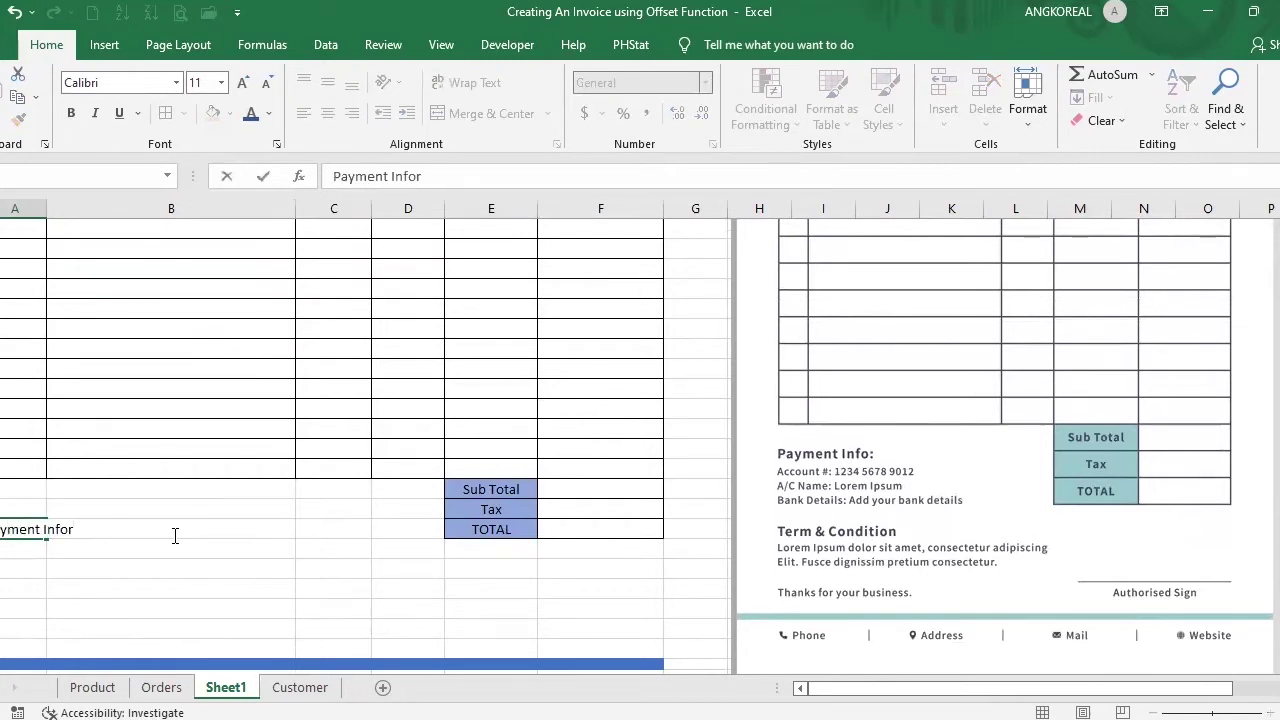
key(BackSpace)
text(:)
key(Return)
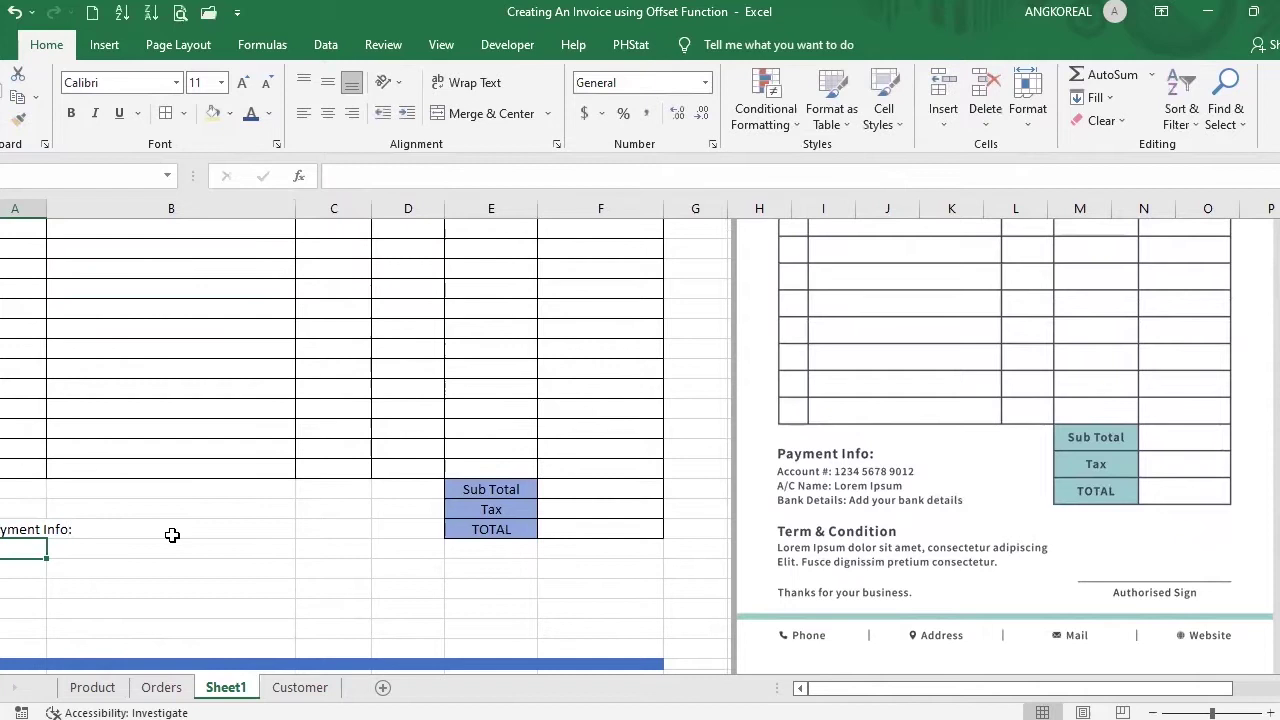
text(Account N)
key(BackSpace)
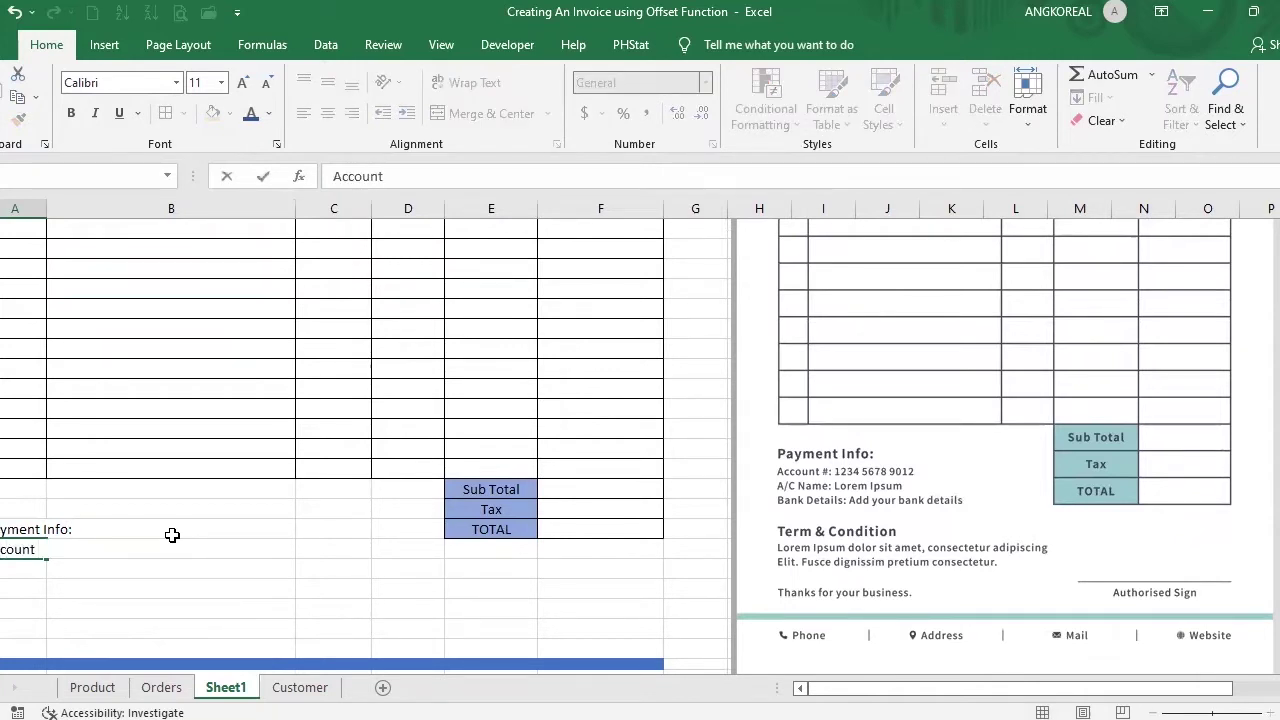
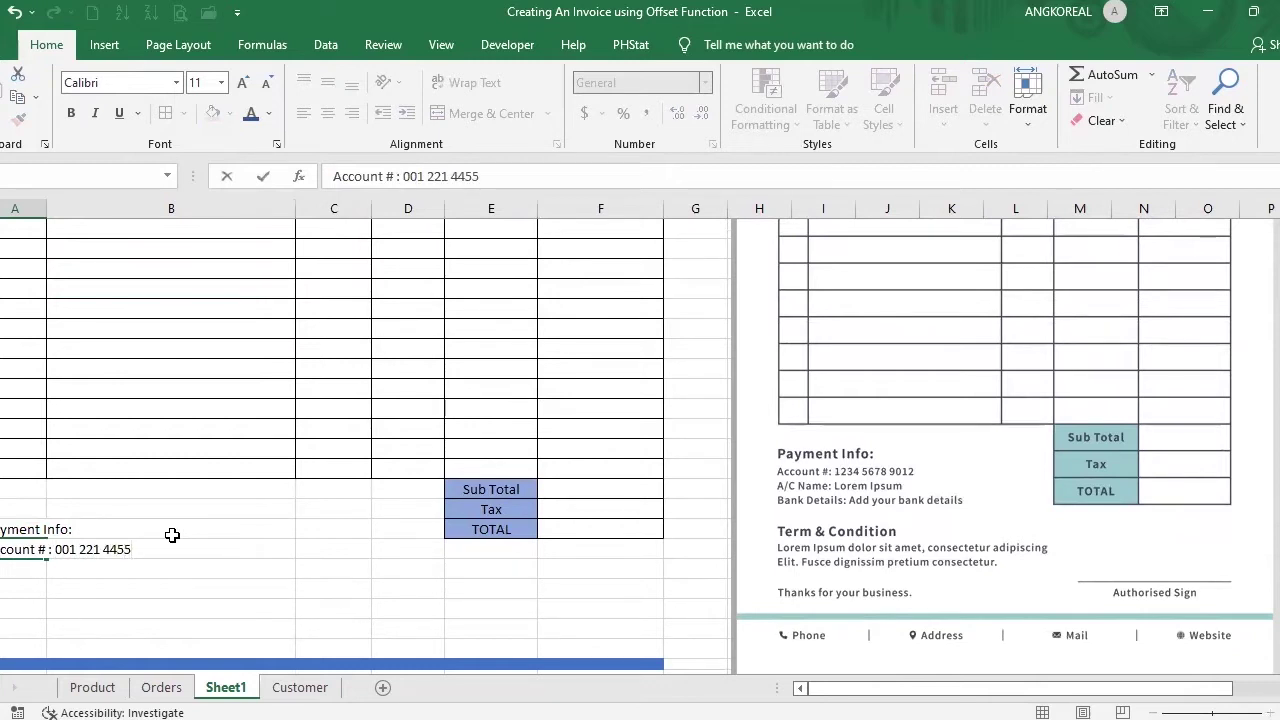
key(Return)
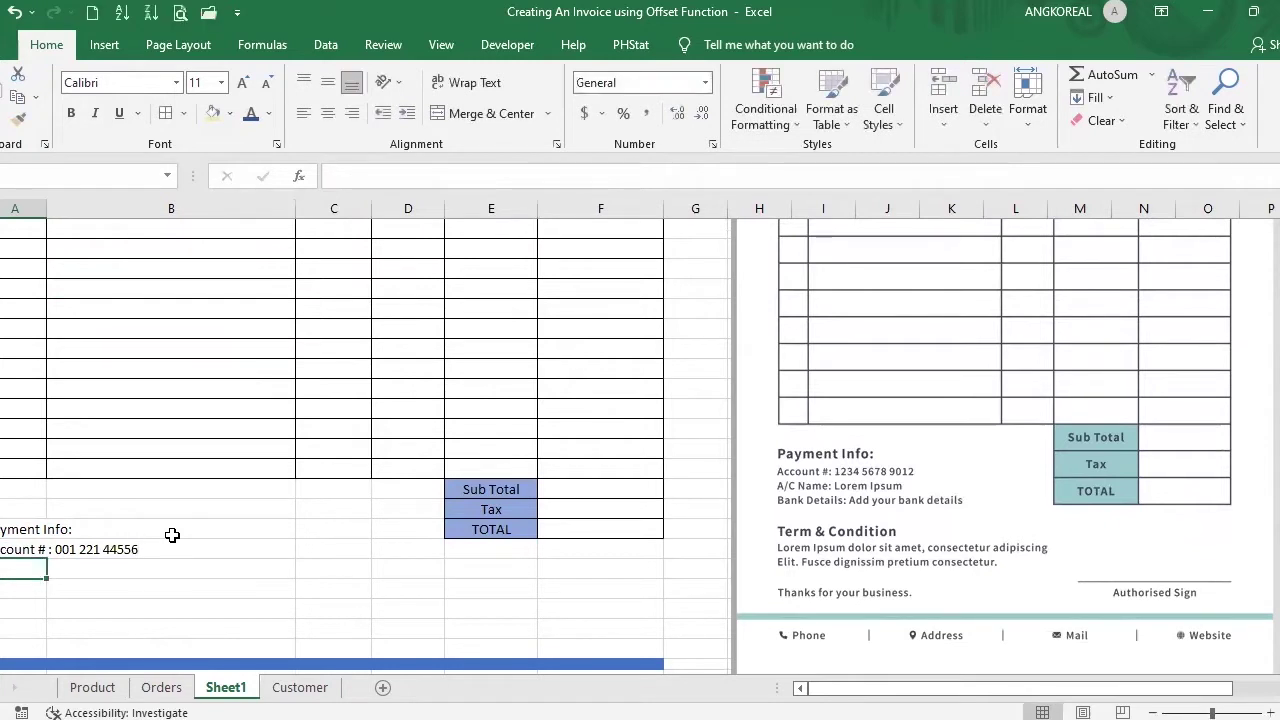
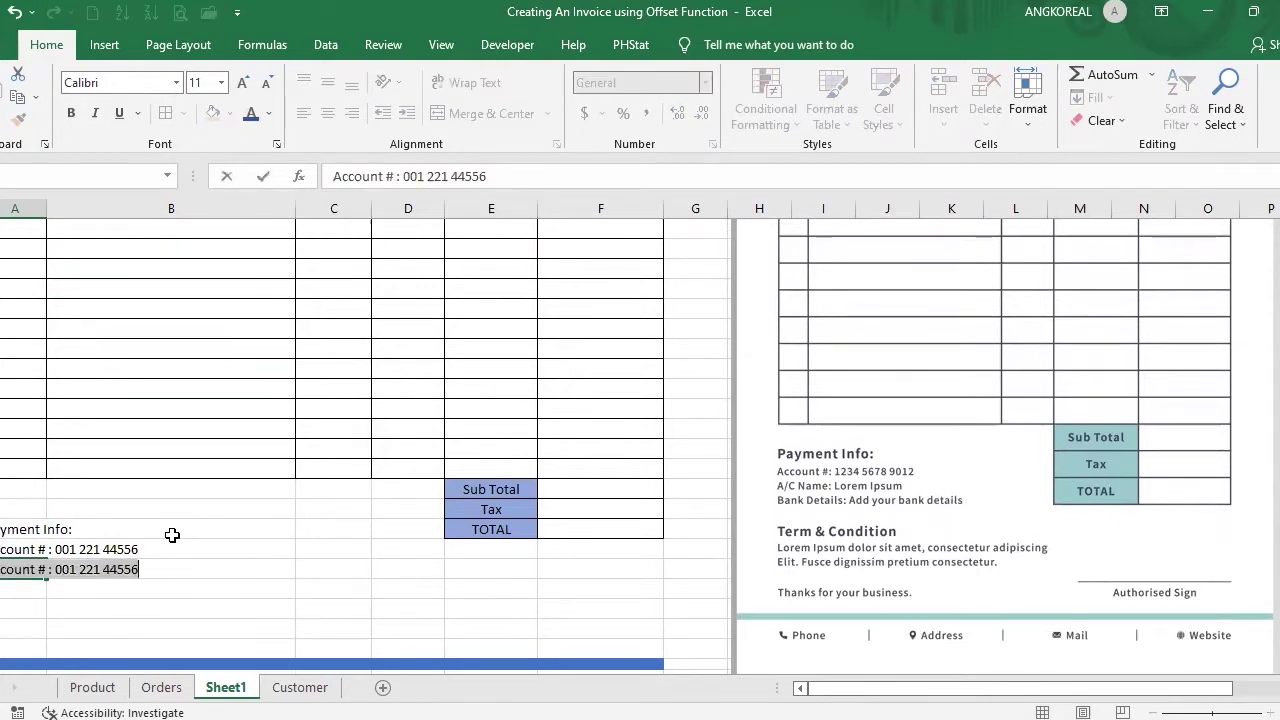
Step: Add the A/C name line 'Canadia Bank Plc' and a 'Bank Detail:' line with the bank's address
text(/A)
text(c)
text( name:)
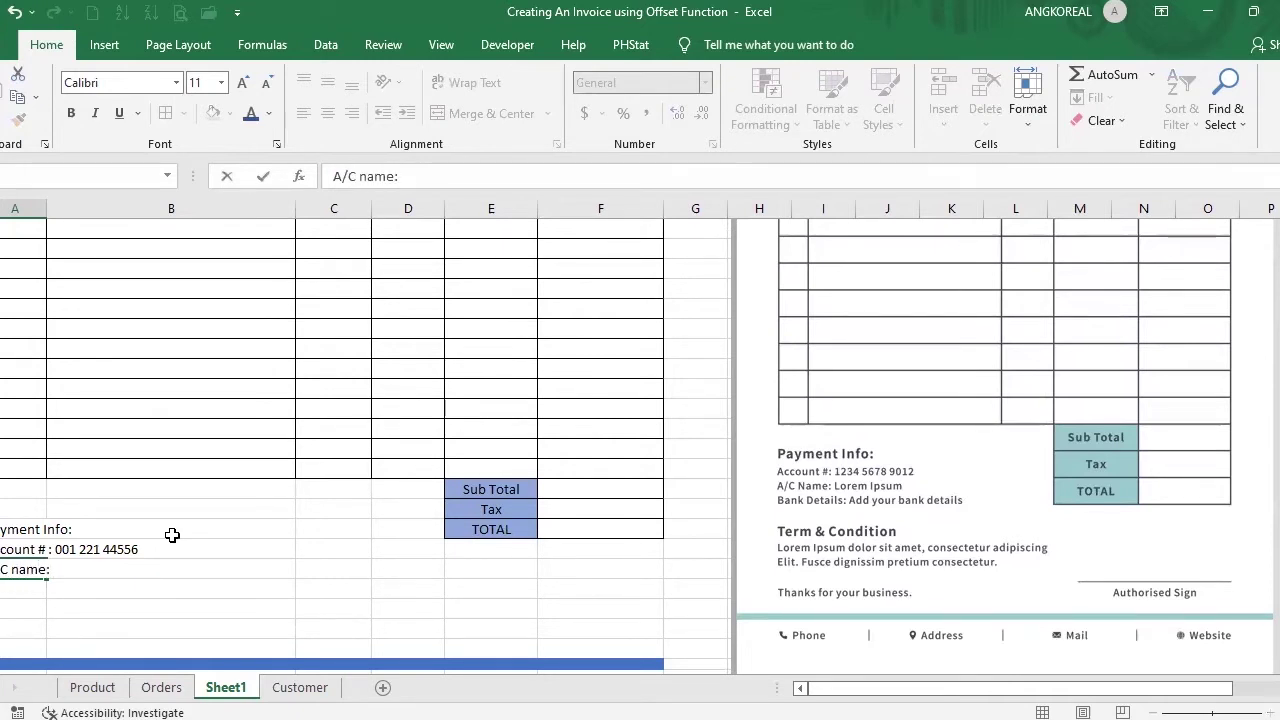
text(Canadia Ba)
key(BackSpace)
text(ank Plc)
key(Return)
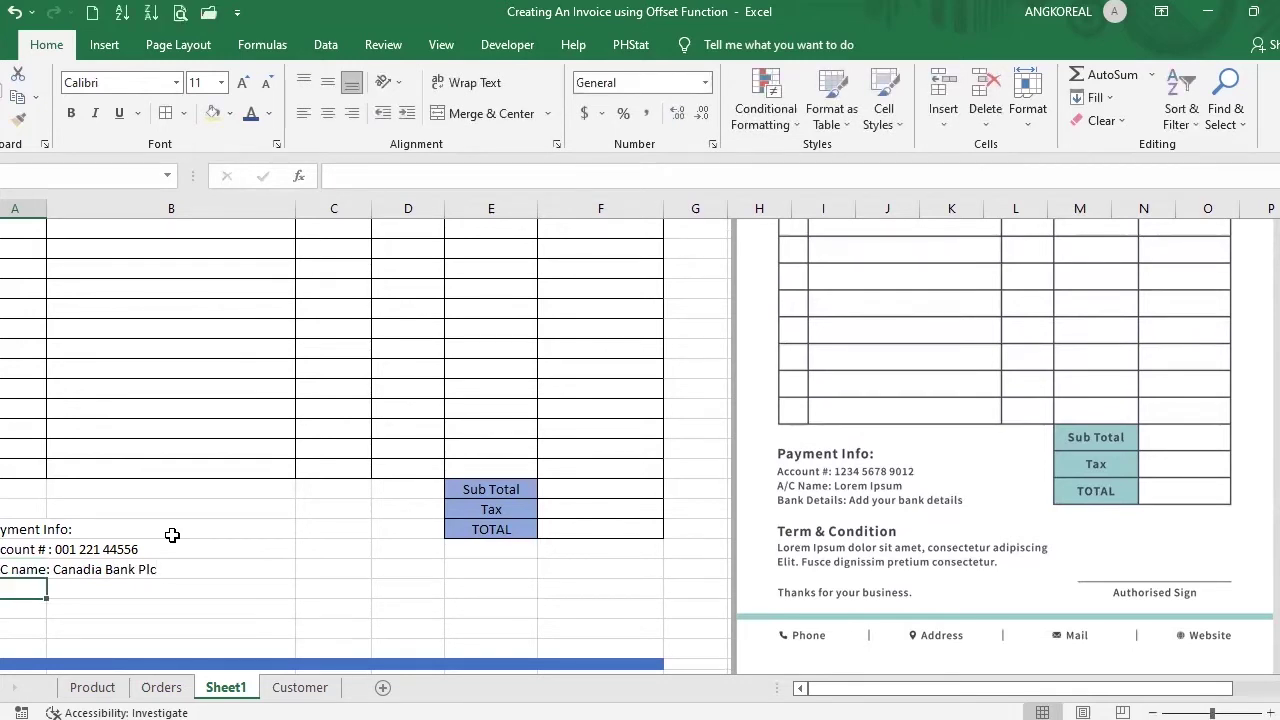
text(Bank Detail: #)
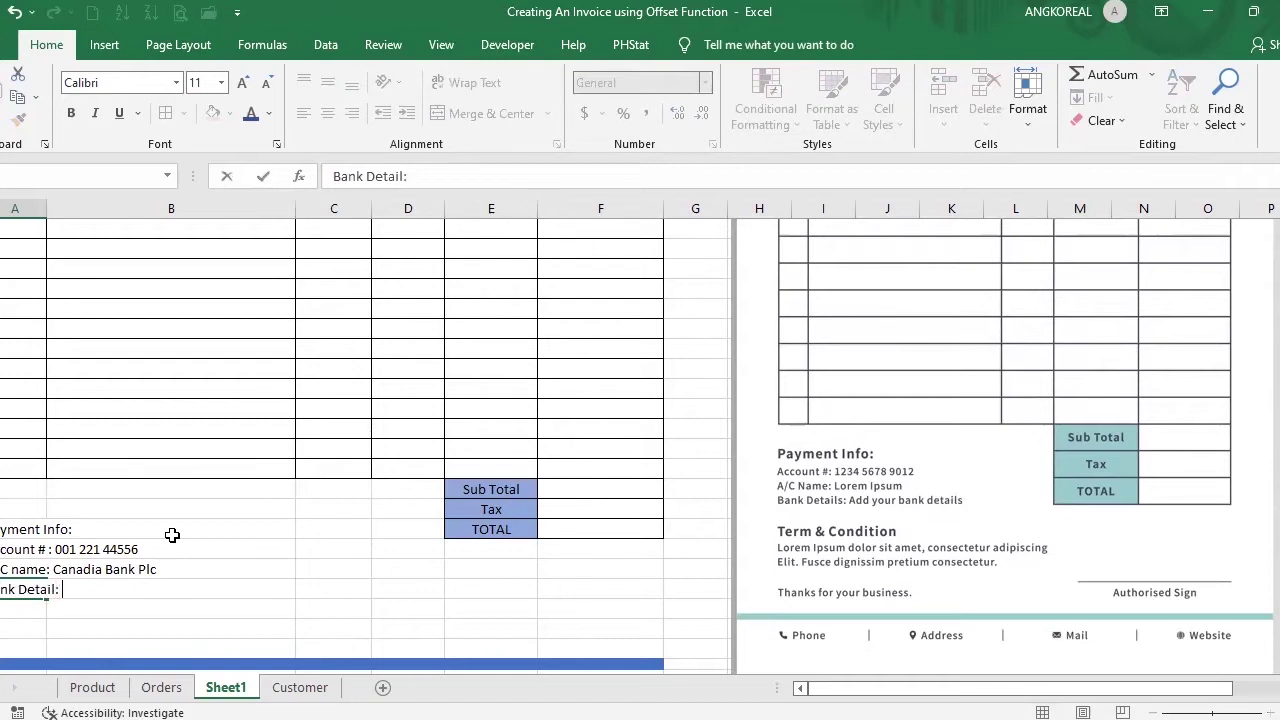
text(315, Agn)
key(BackSpace)
text(ngd)
key(BackSpace)
text(gd)
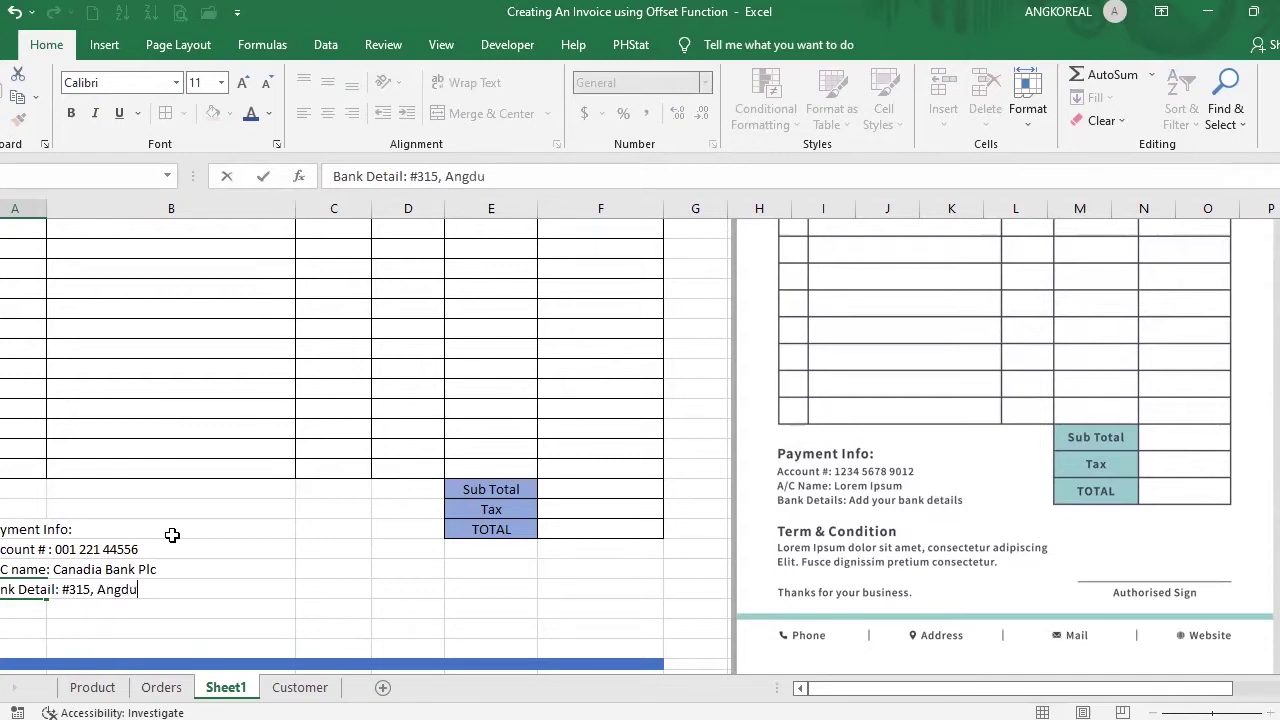
text(ng Stree)
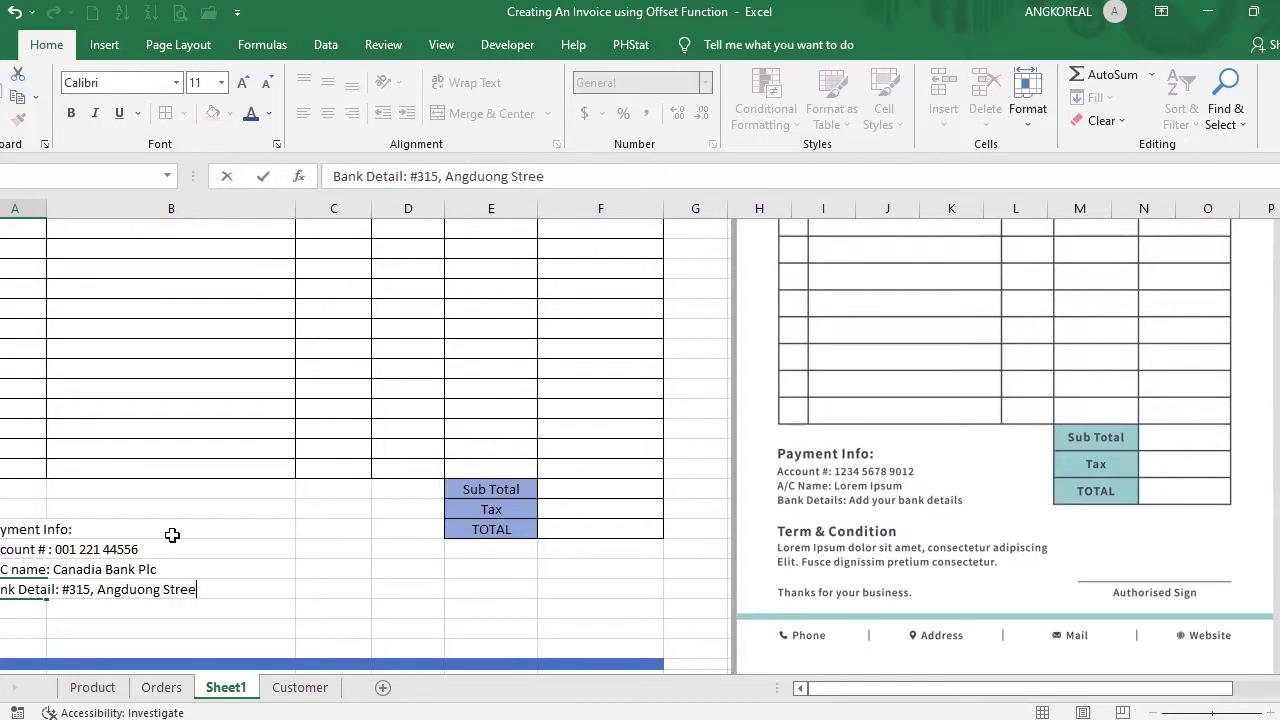
text( Phnom e)
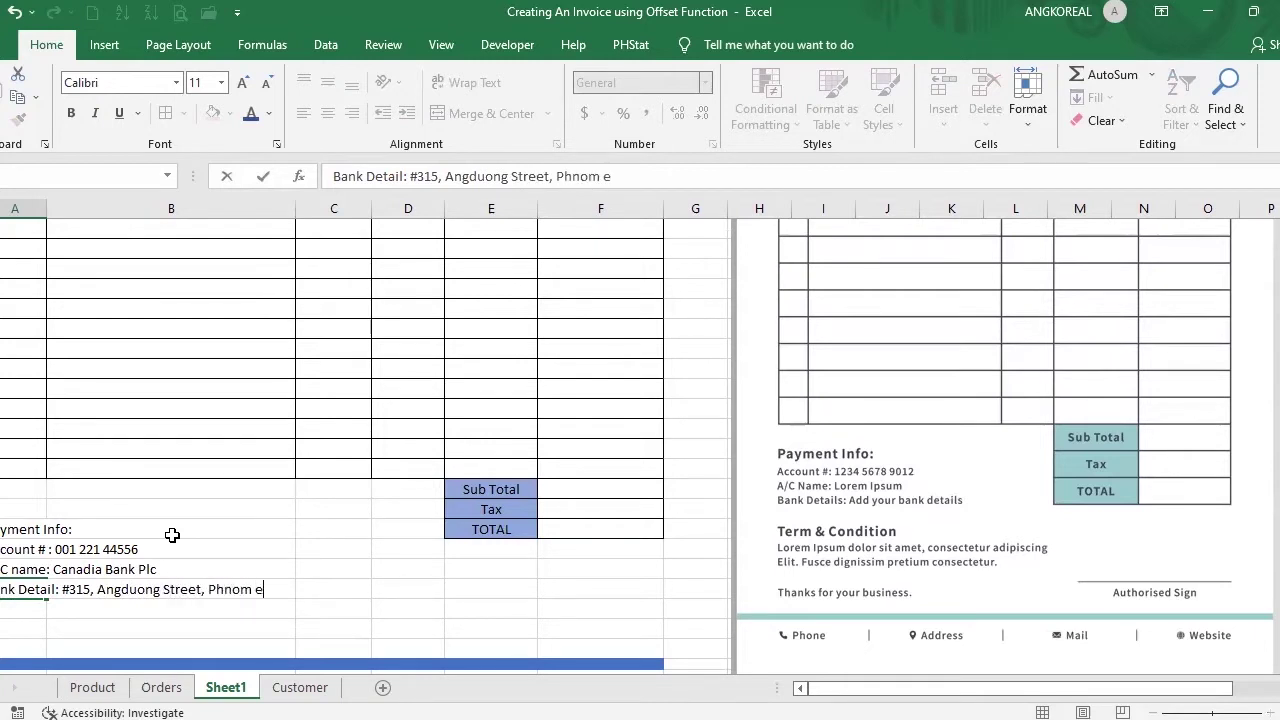
text(Penh)
key(Return)
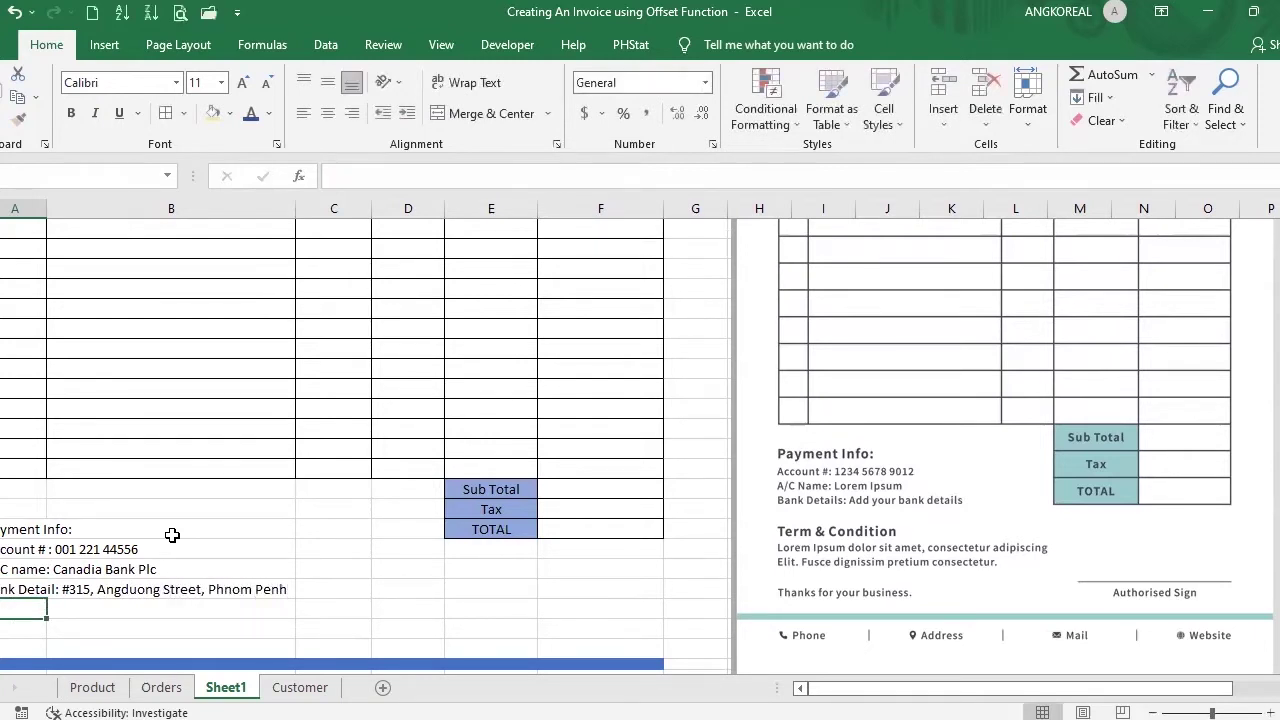
Step: Make the 'Payment Info:' heading bold at font size 12
scroll(172, 535, down, 1)
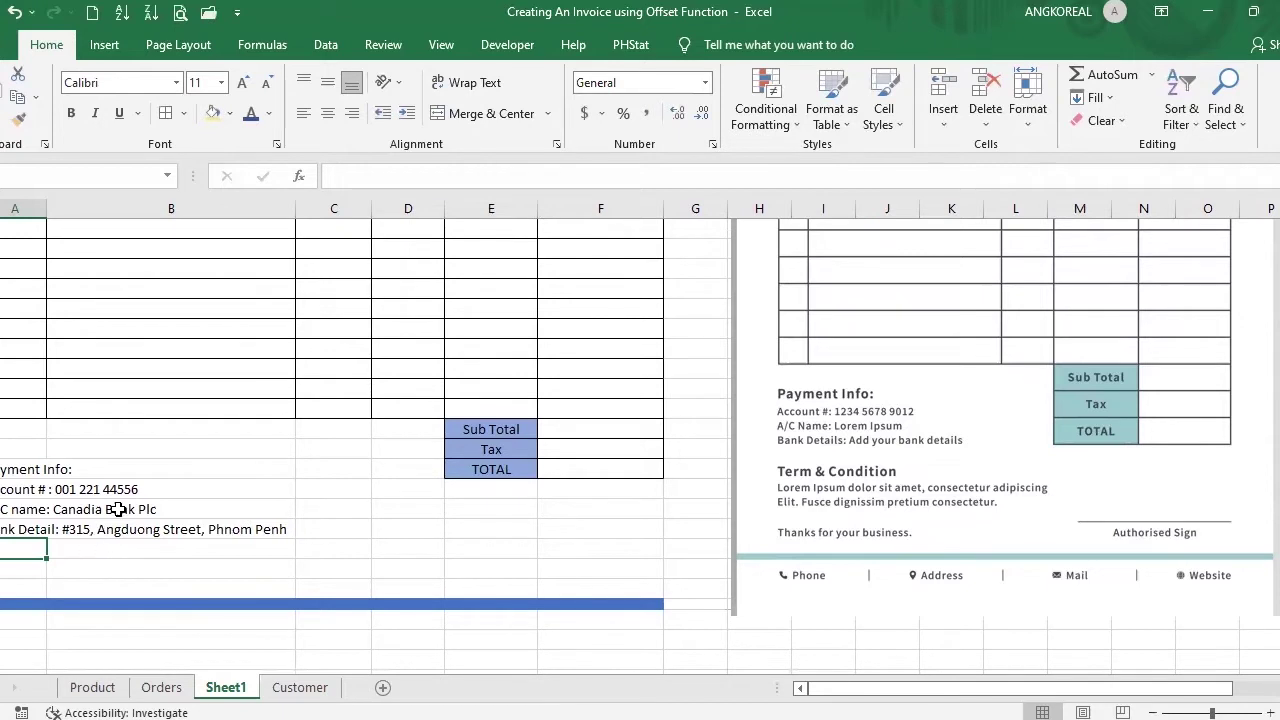
click(18, 468)
click(242, 82)
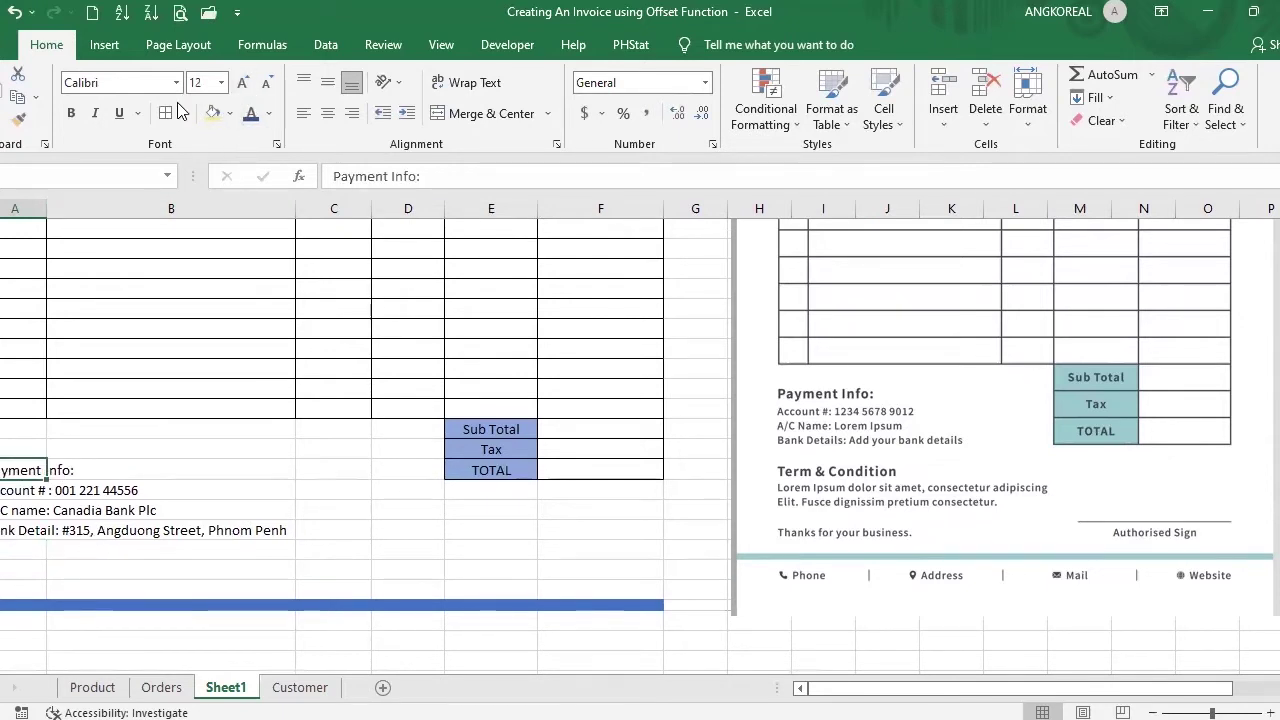
click(71, 113)
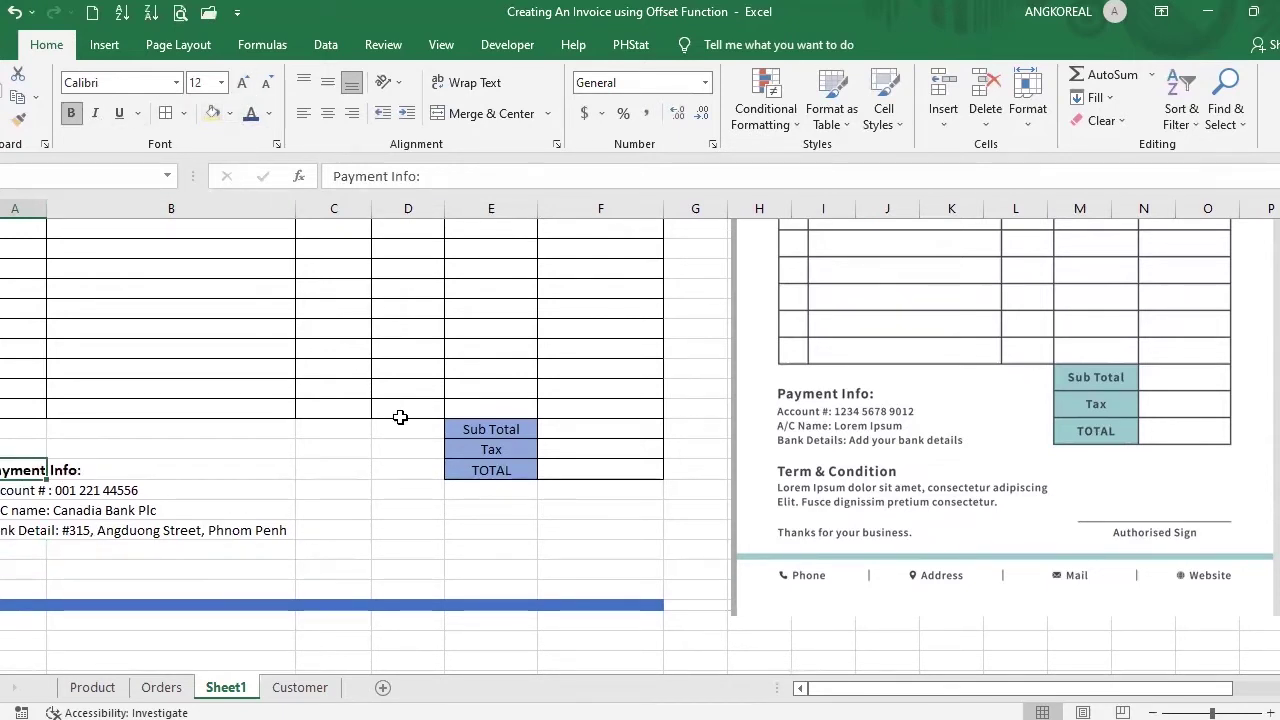
Step: Add a 'Terms and Condition:' heading below the bank details and select the next row
click(12, 572)
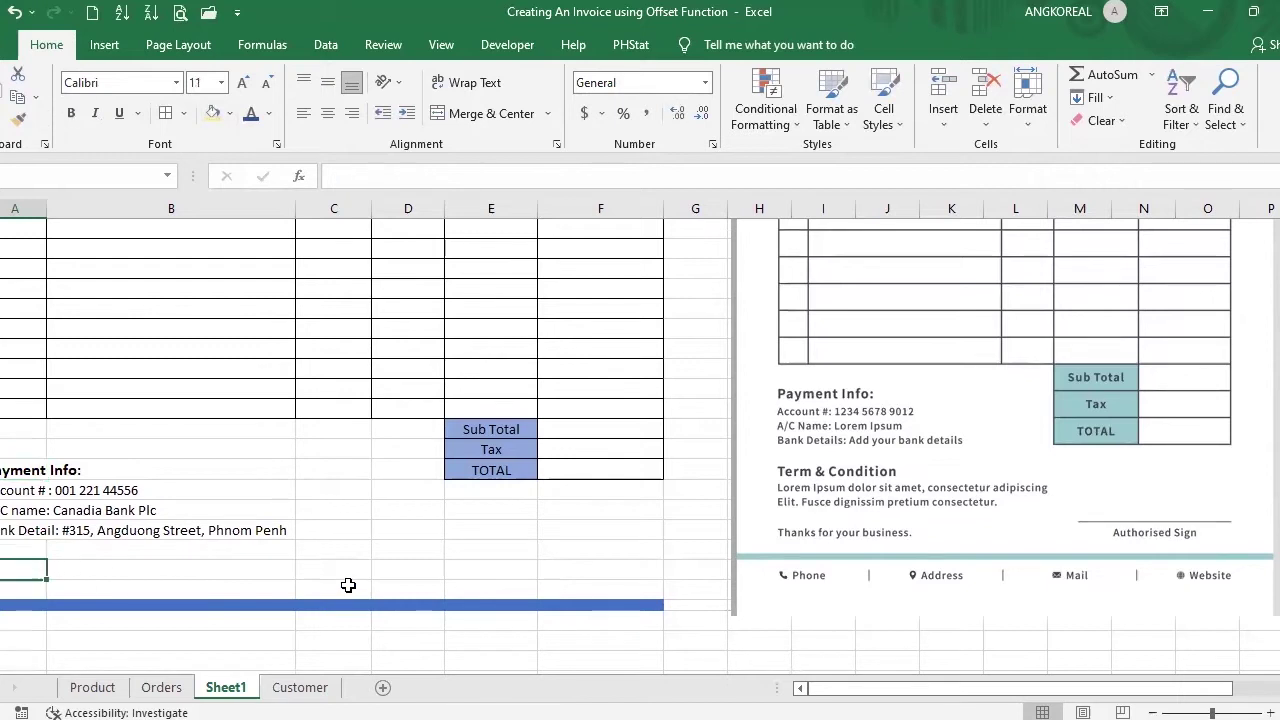
text(Term)
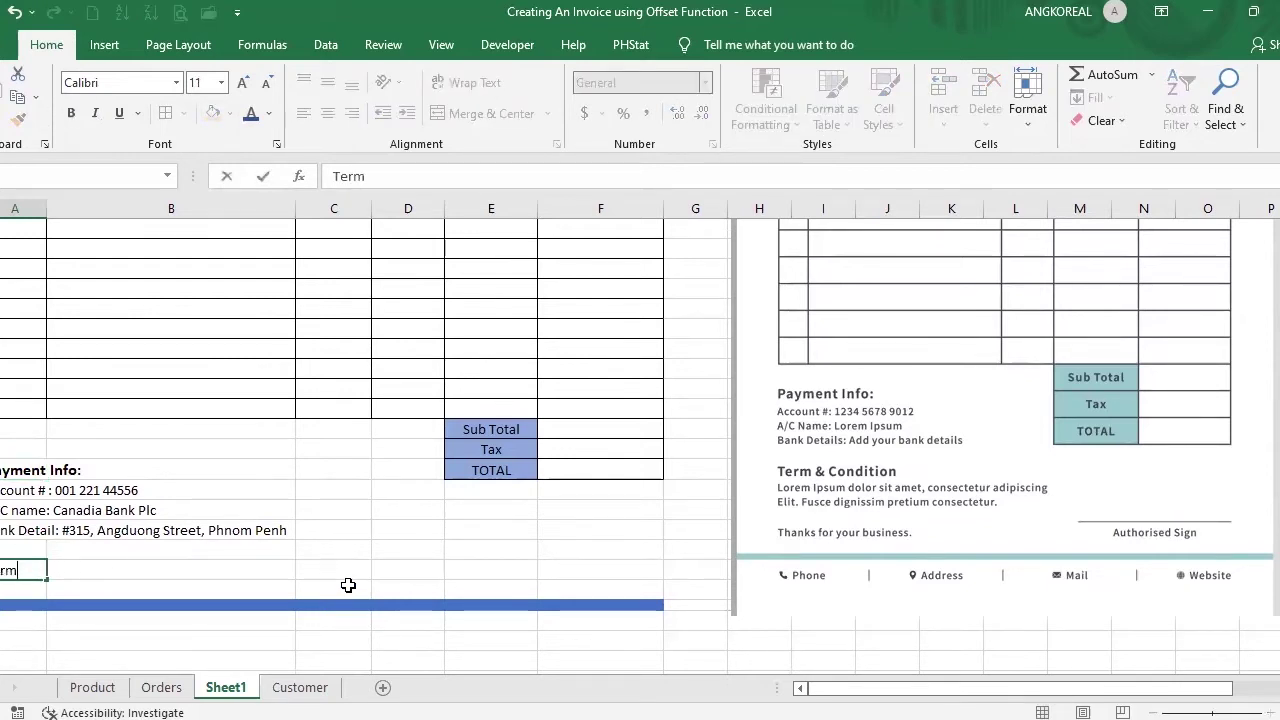
text(s an dcon)
key(BackSpace)
key(BackSpace)
key(BackSpace)
key(BackSpace)
text(d Con)
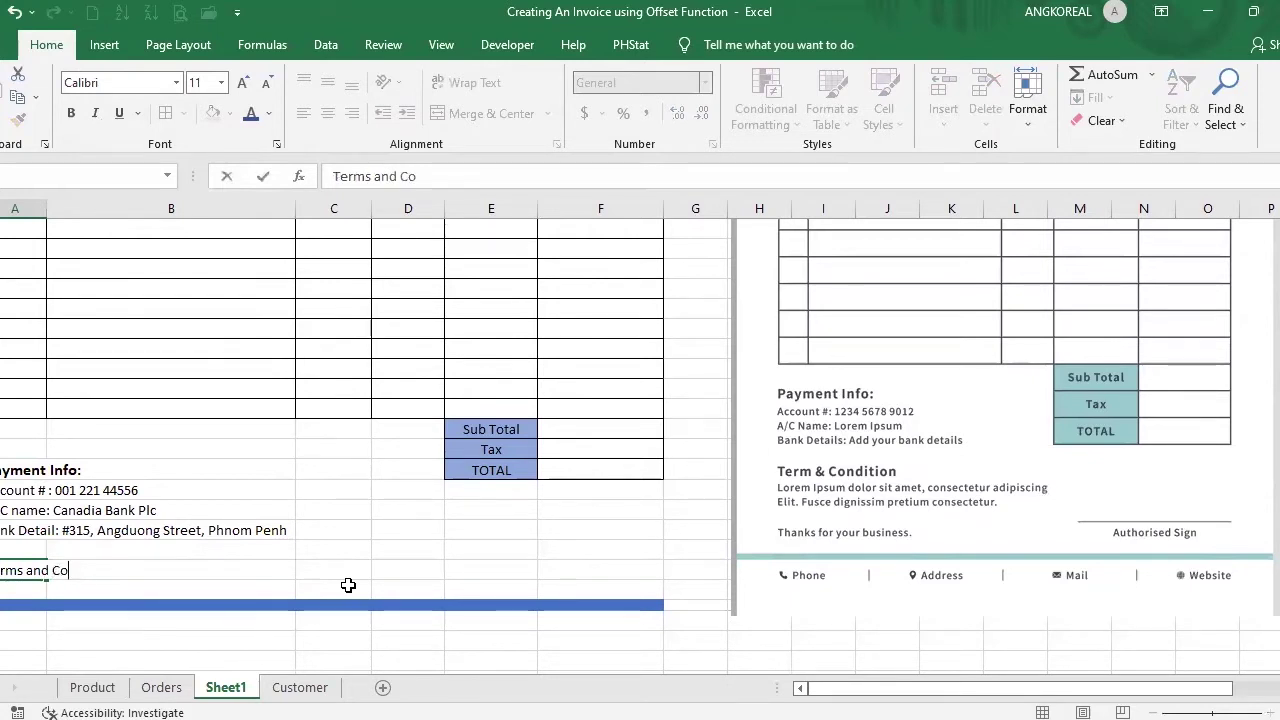
text(dition:)
key(Return)
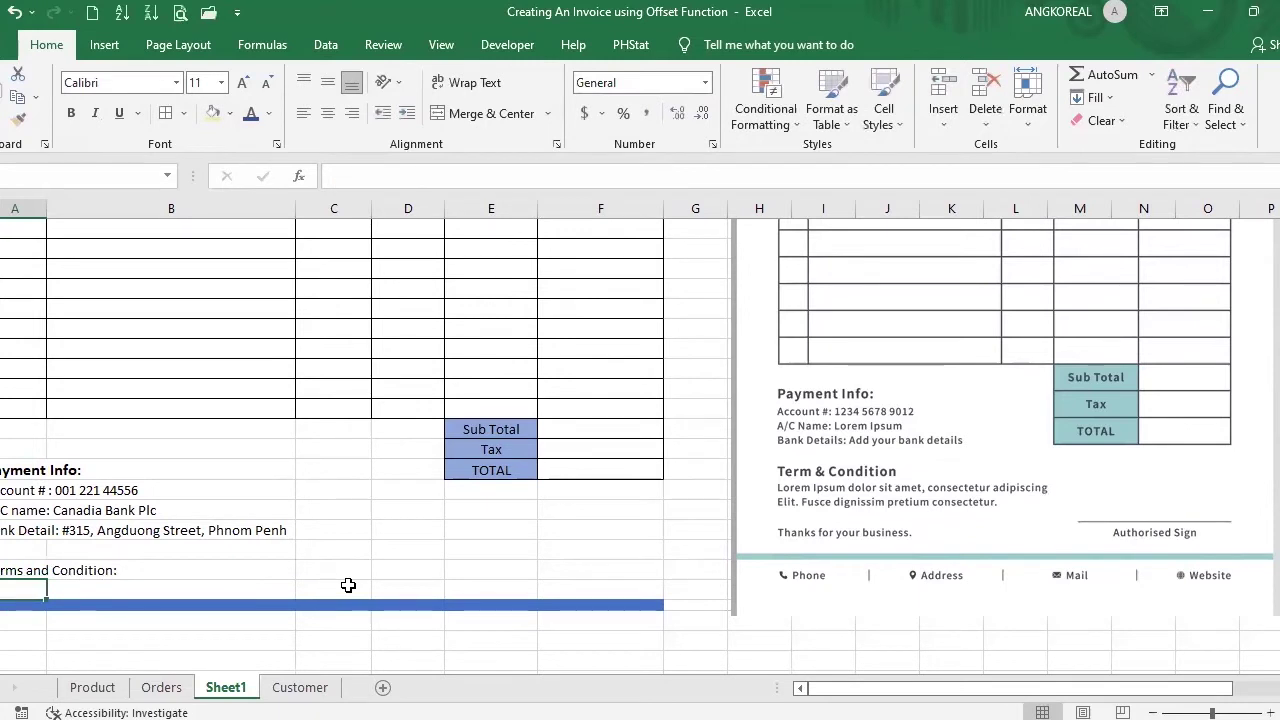
key(shift+space)
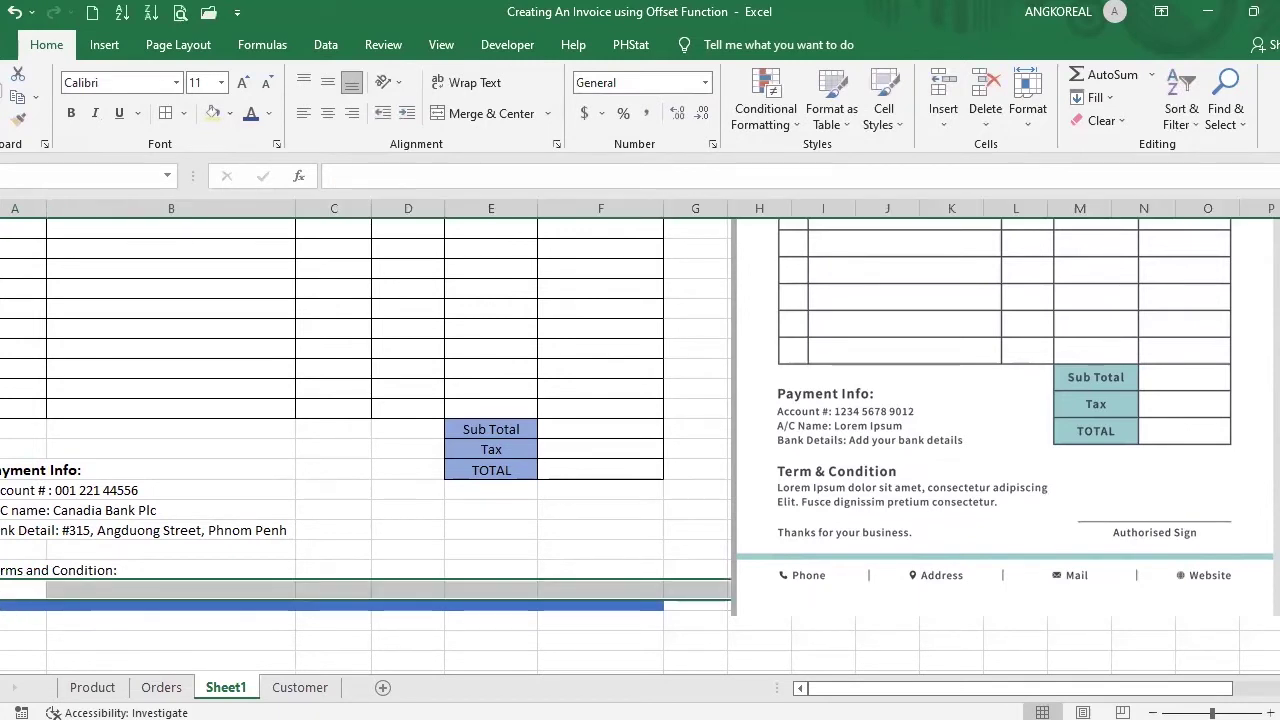
Step: Insert a row above the blue bar and type the term '- Refunded unless in good condition'
right_click(10, 590)
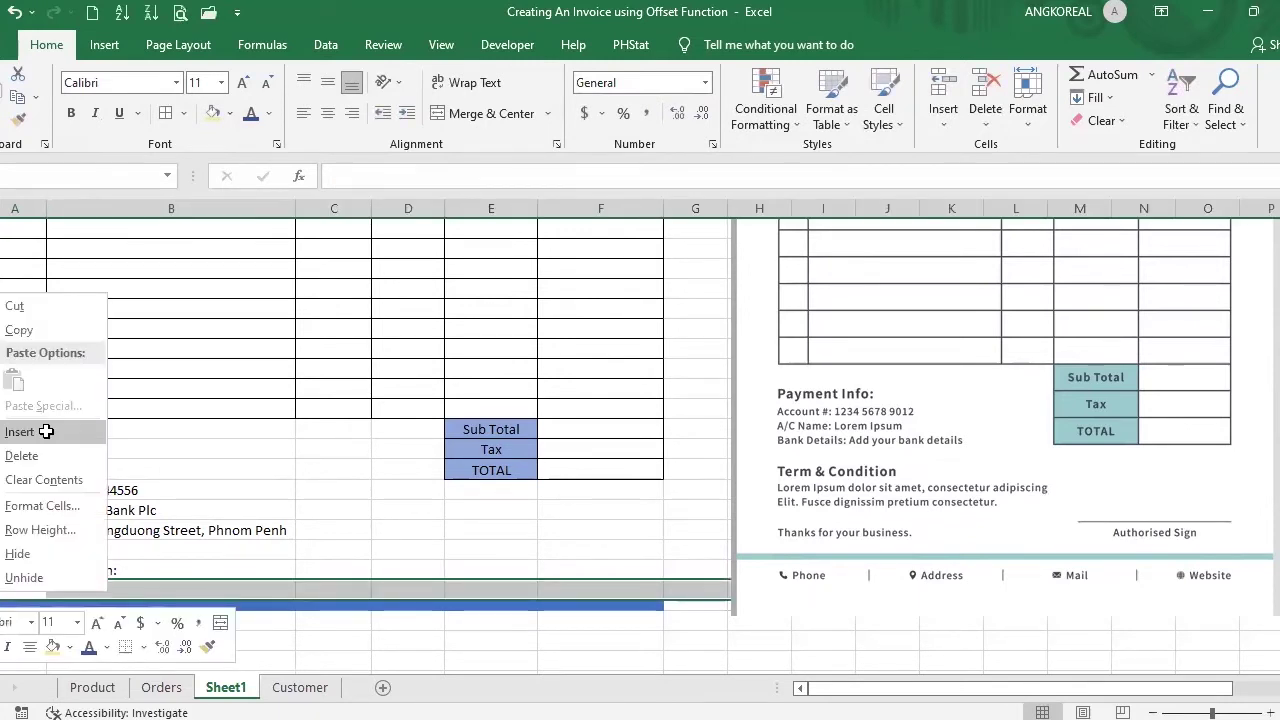
click(40, 431)
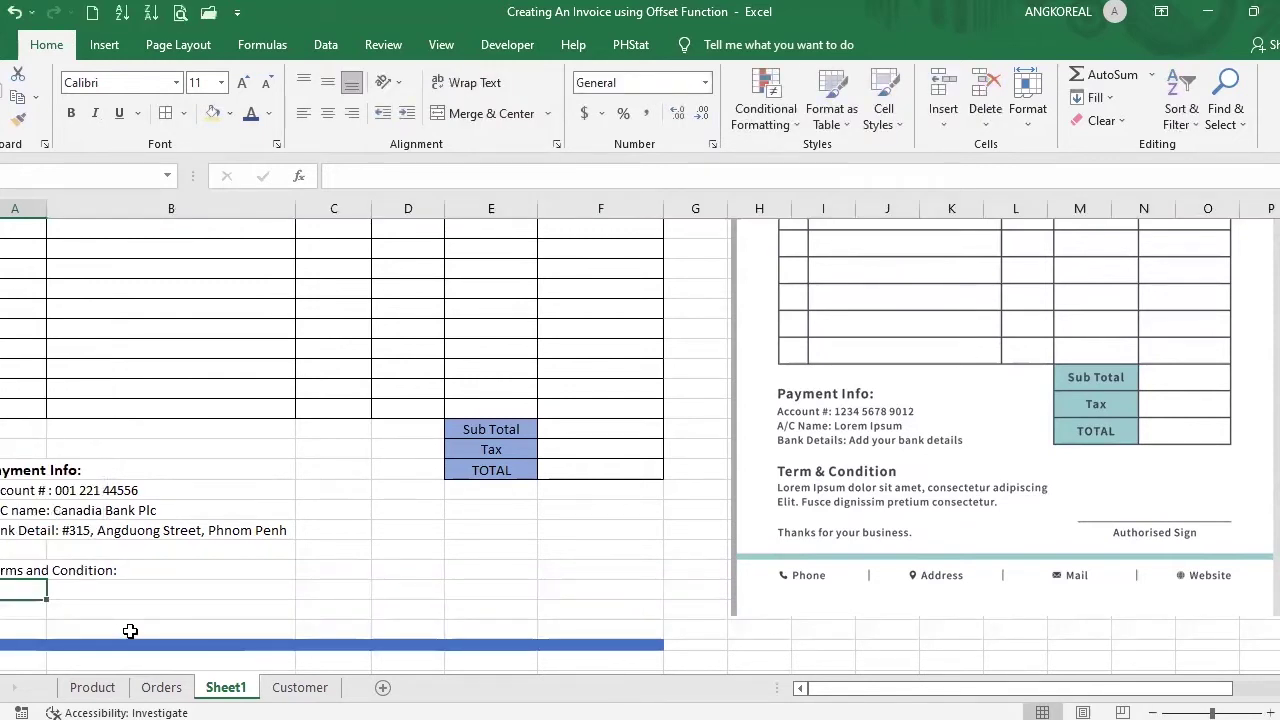
text('-)
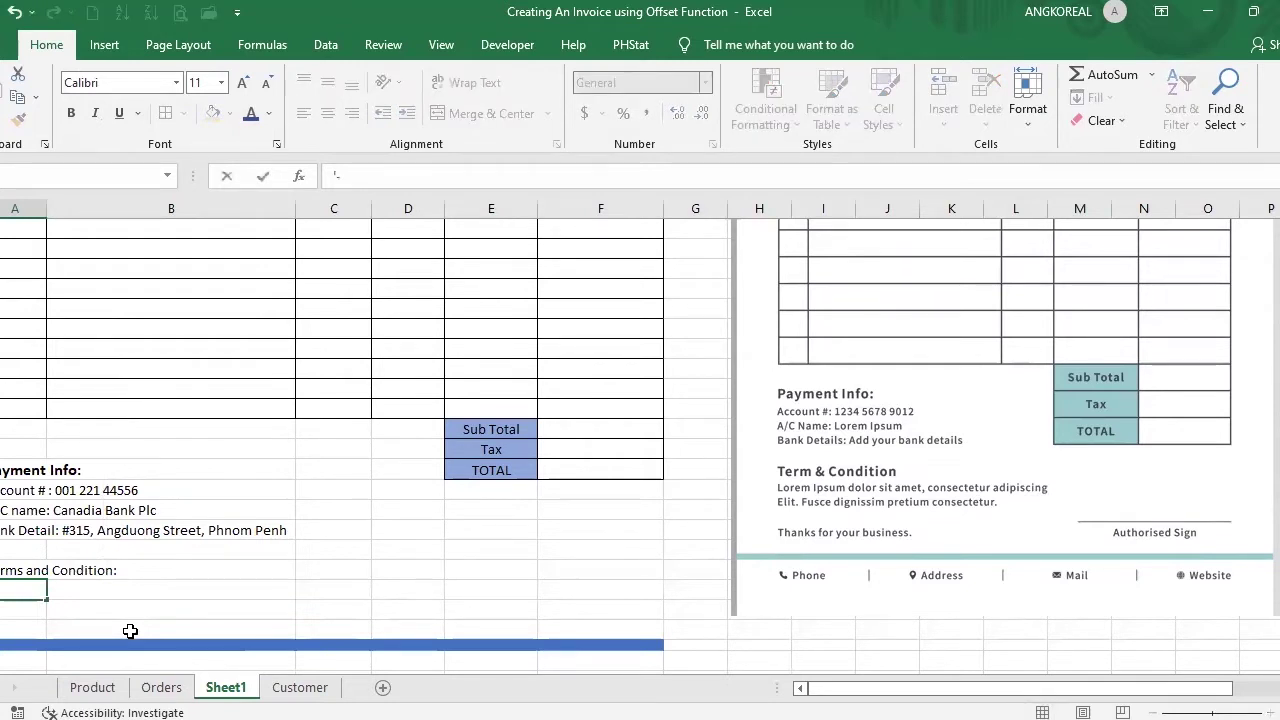
text( Refuned)
key(BackSpace)
key(BackSpace)
text(ded unlessi)
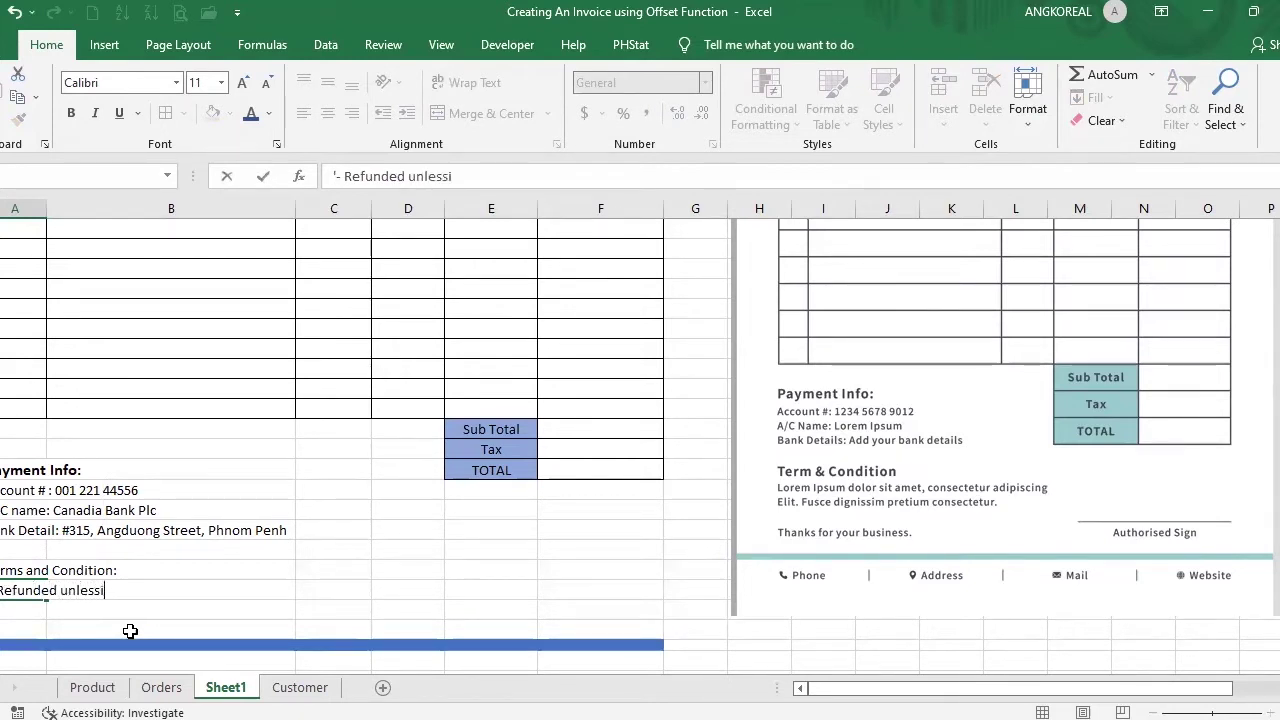
key(BackSpace)
key(BackSpace)
text(goo)
text(d conditio)
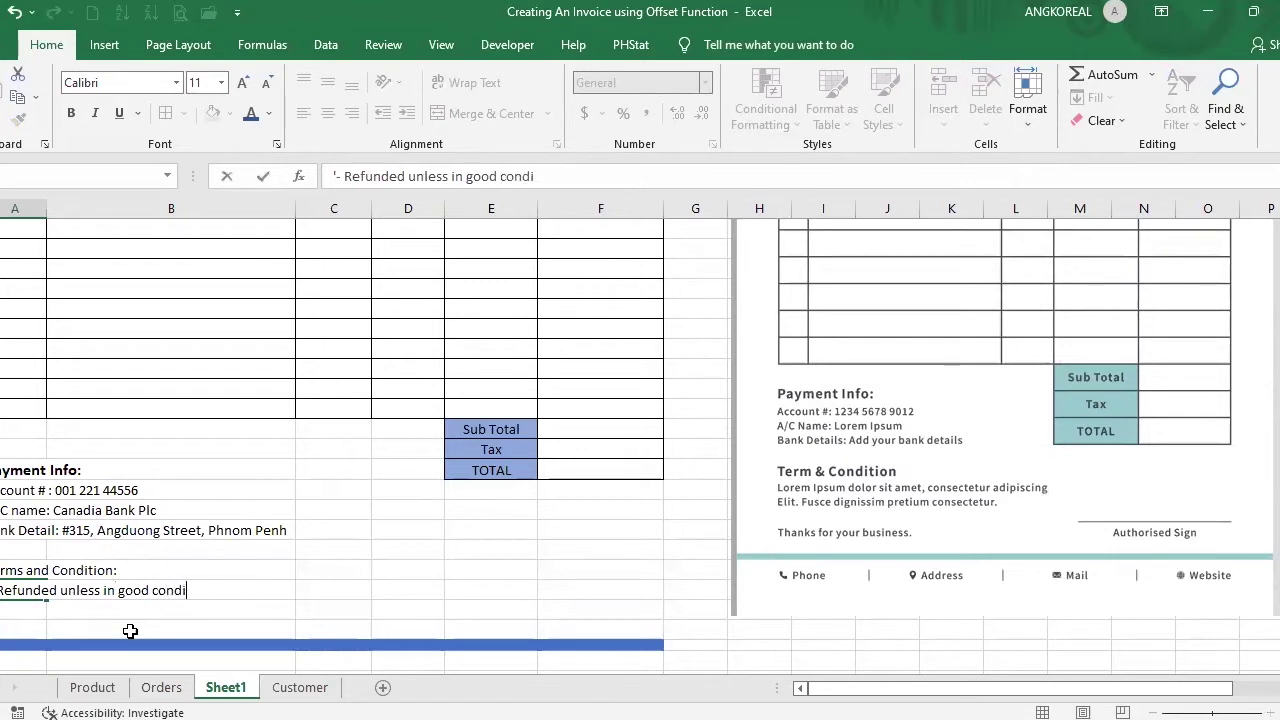
text(n)
key(Return)
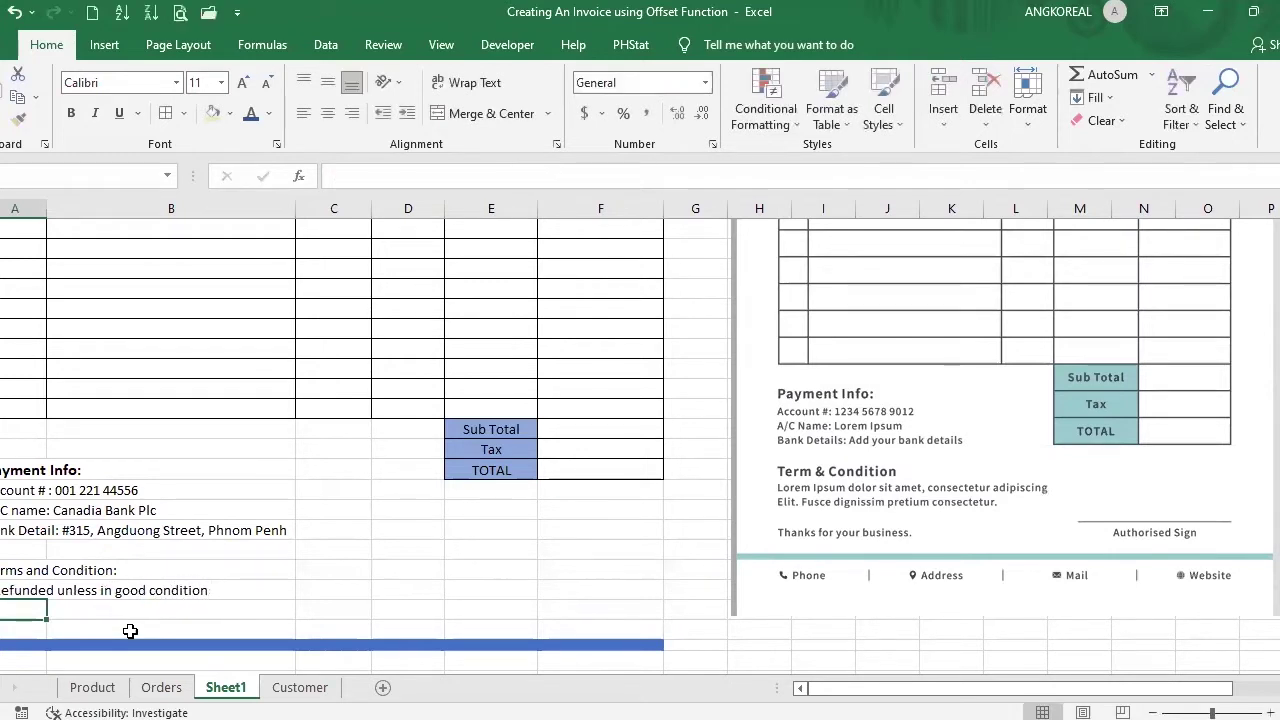
Step: Add the second term '- Process refund during 7 business days'
text('- P)
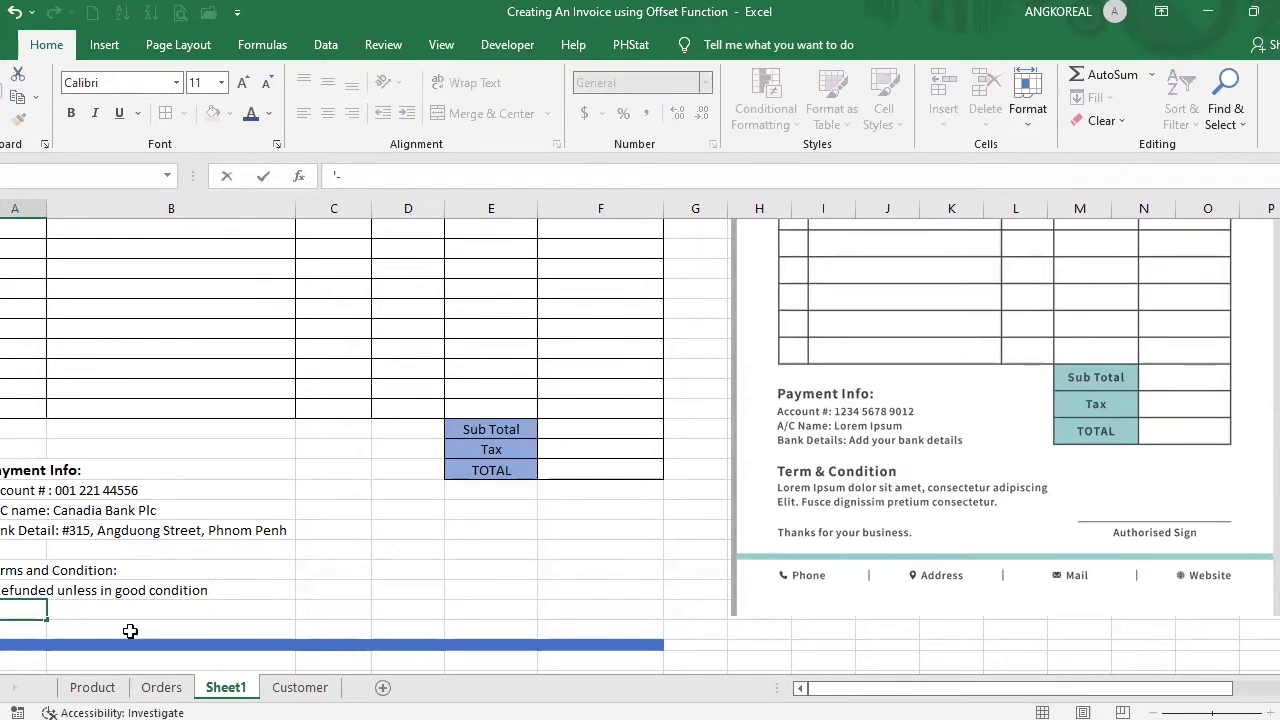
text(rocess re)
text(fund during 7 busi)
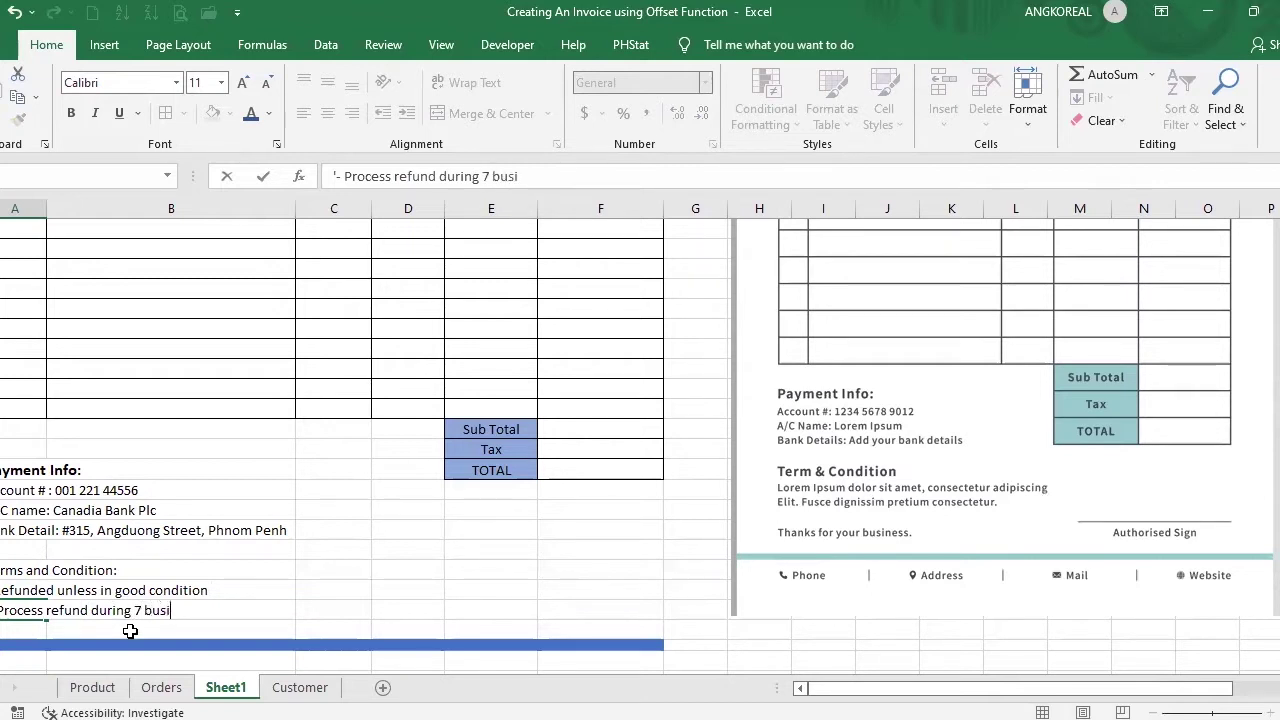
text(ness days.)
key(Return)
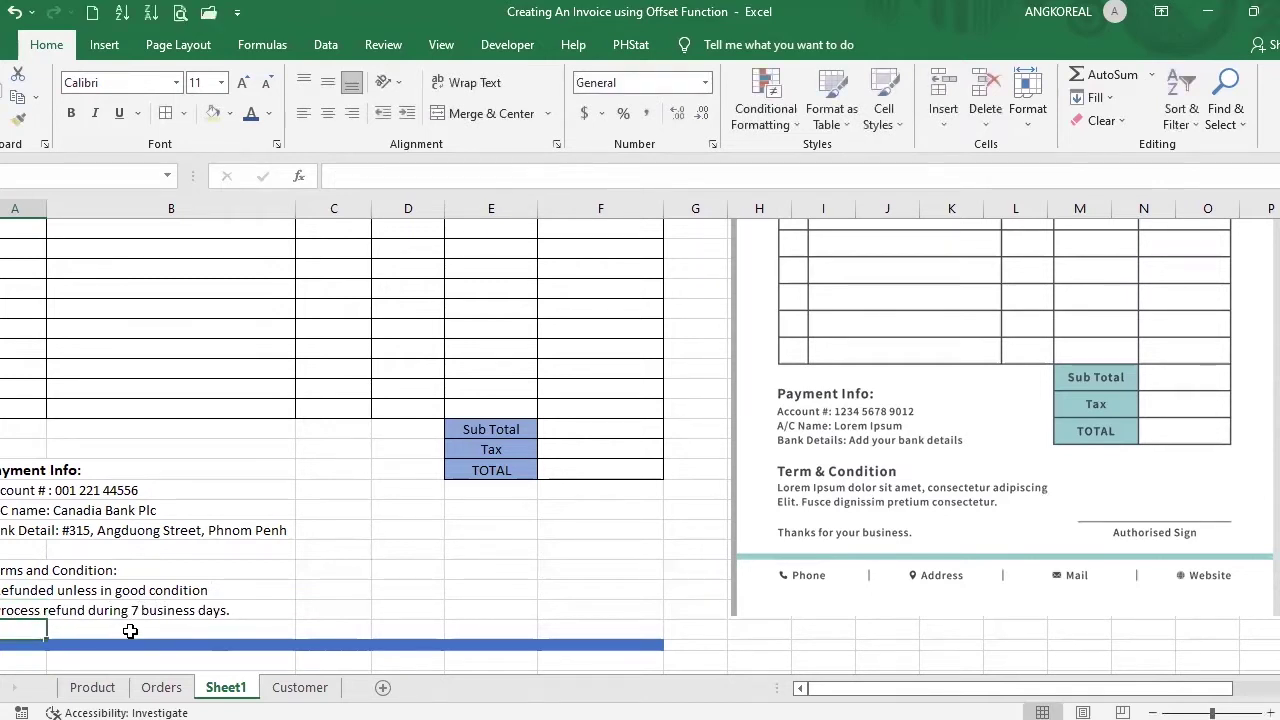
click(10, 570)
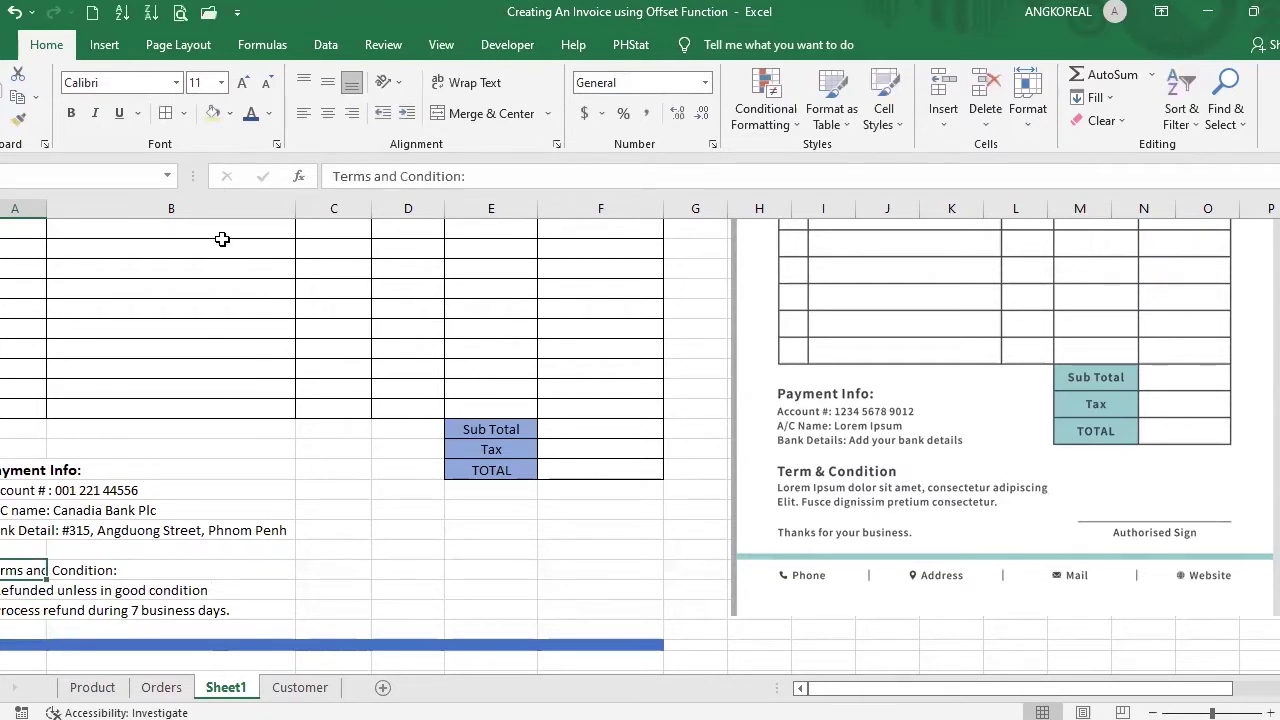
Step: Make the Terms heading bold at size 12 and end the refund-condition line with a period
click(242, 82)
click(71, 113)
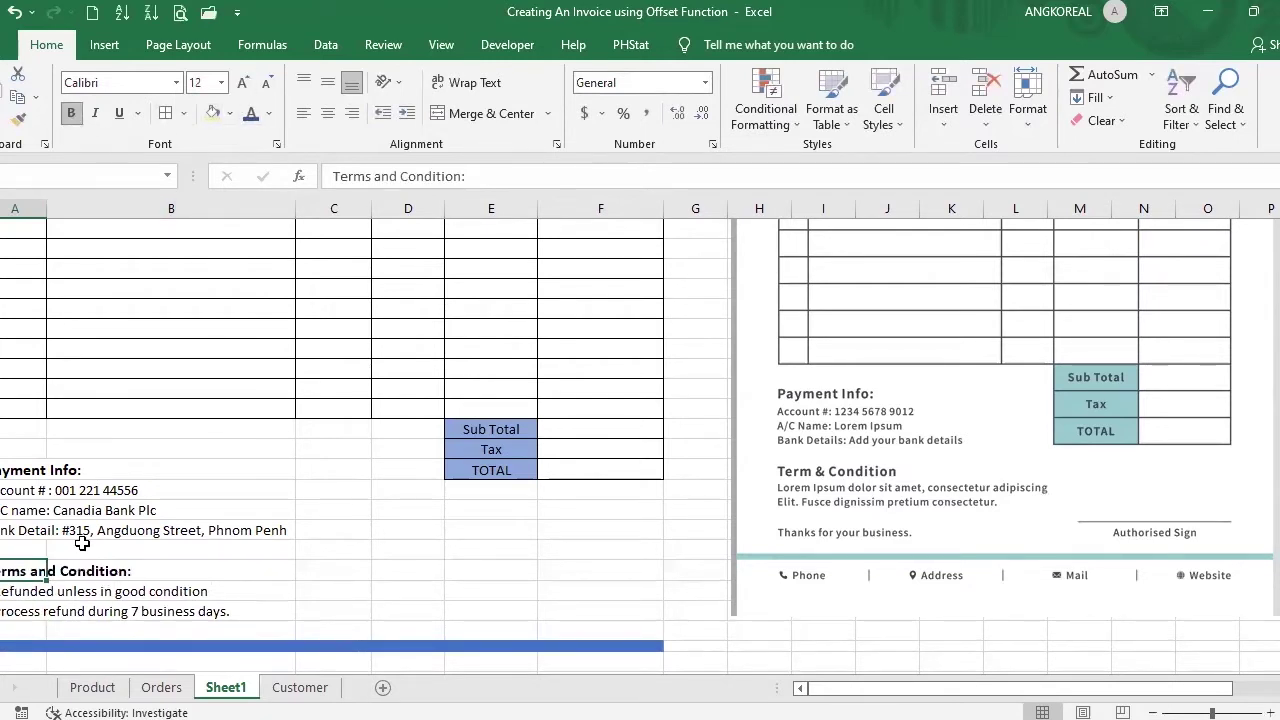
drag(33, 594, 33, 612)
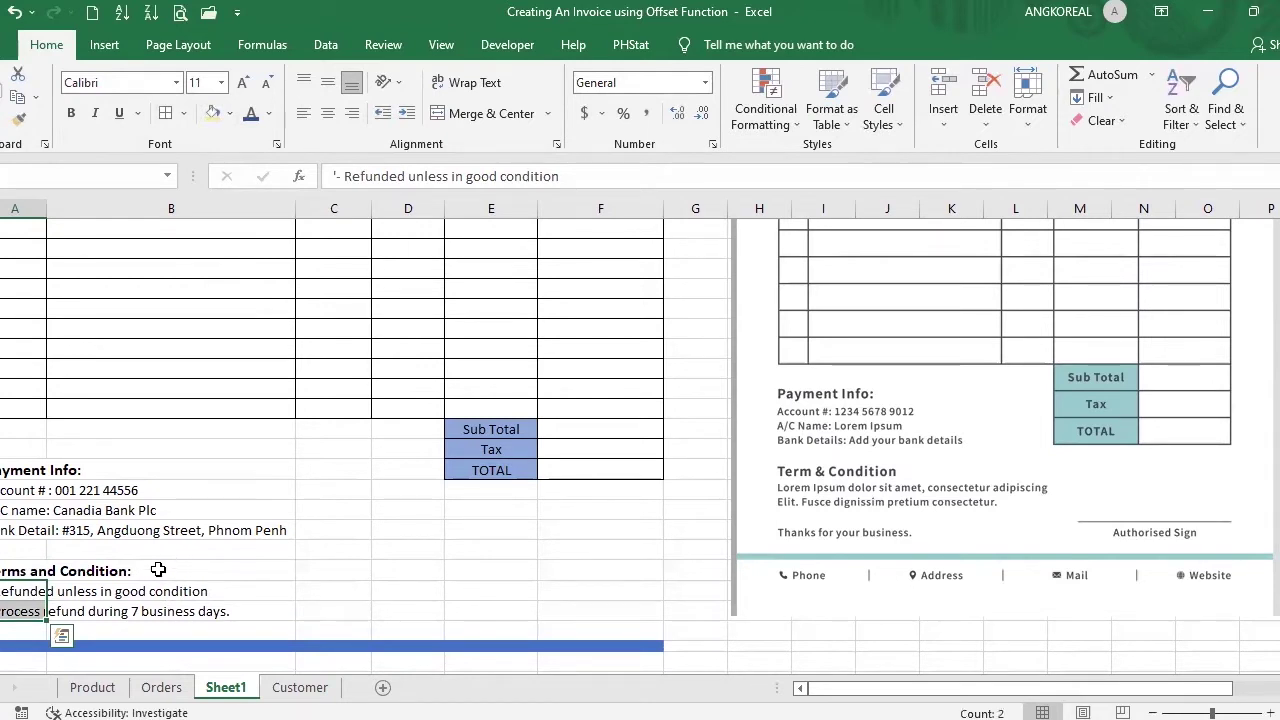
click(24, 593)
key(F2)
text(.)
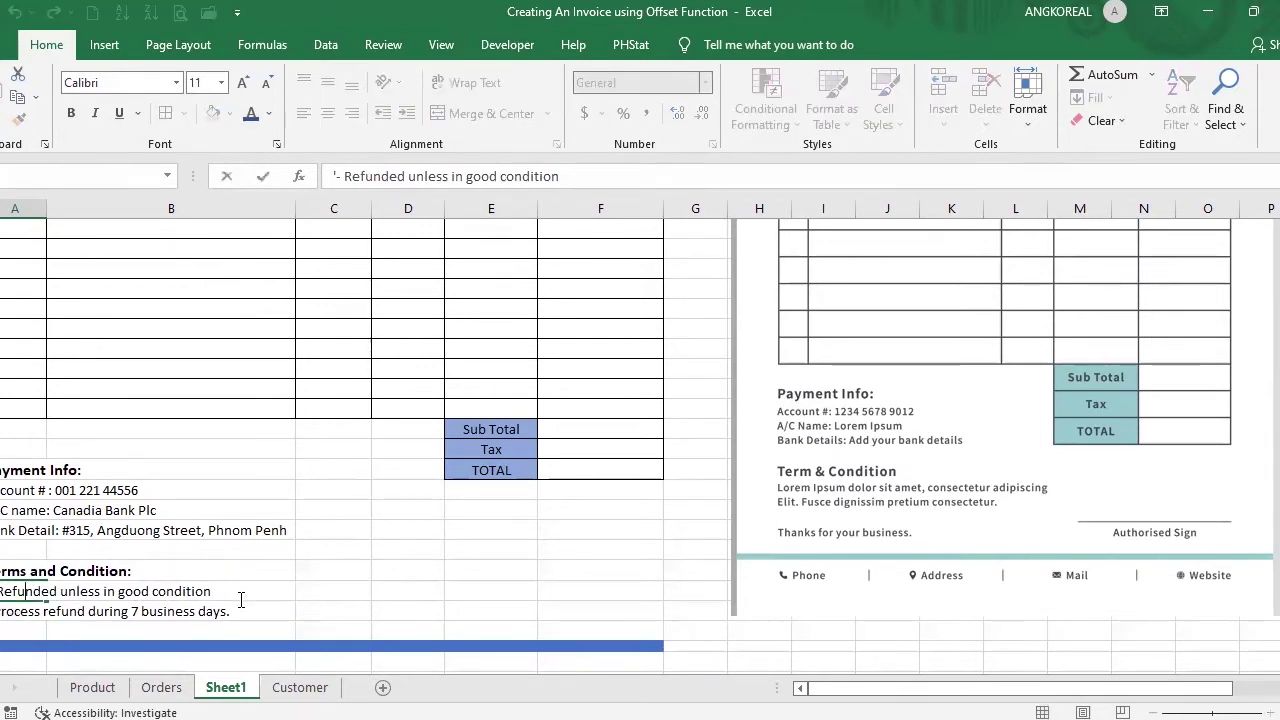
key(Return)
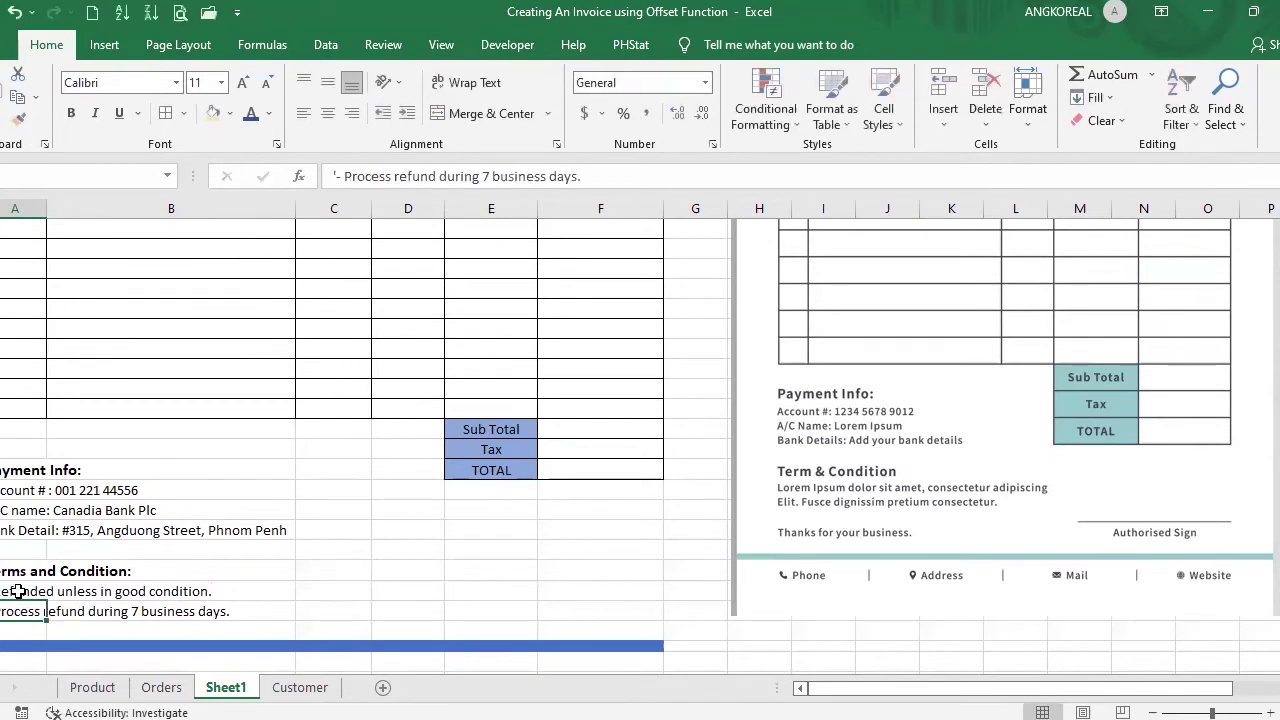
Step: Italicise both terms lines
drag(18, 591, 17, 609)
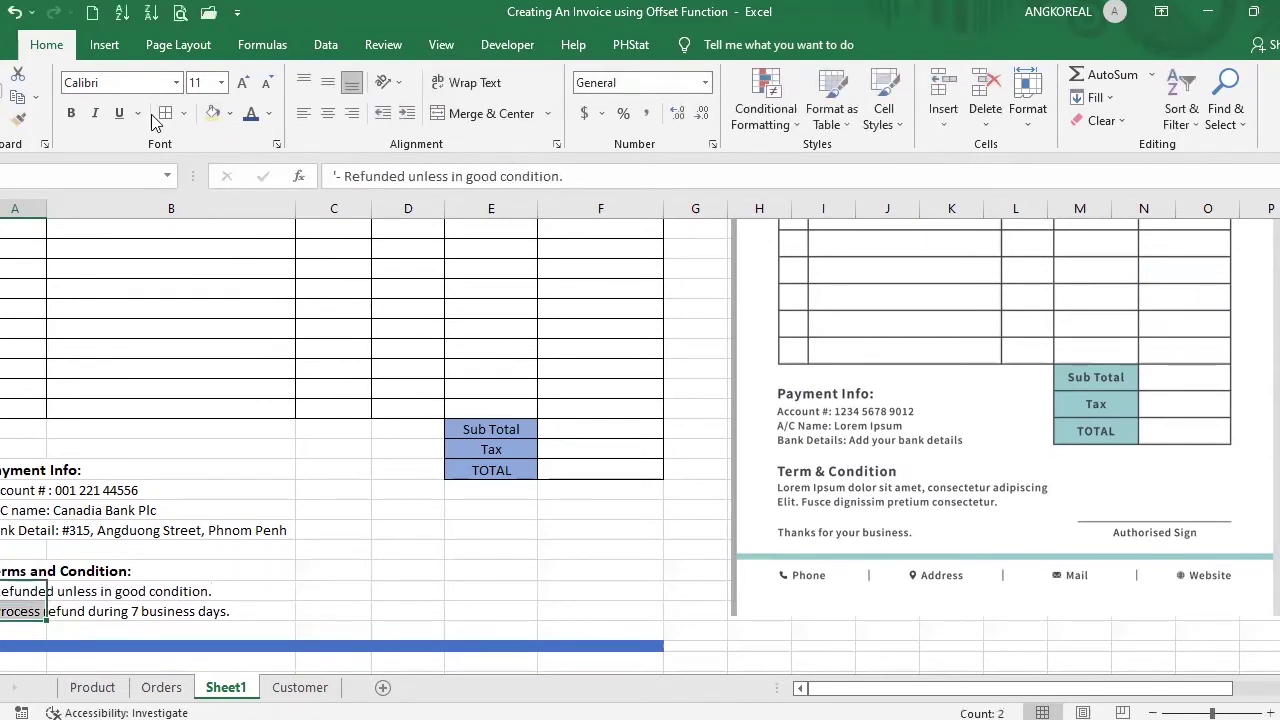
click(72, 114)
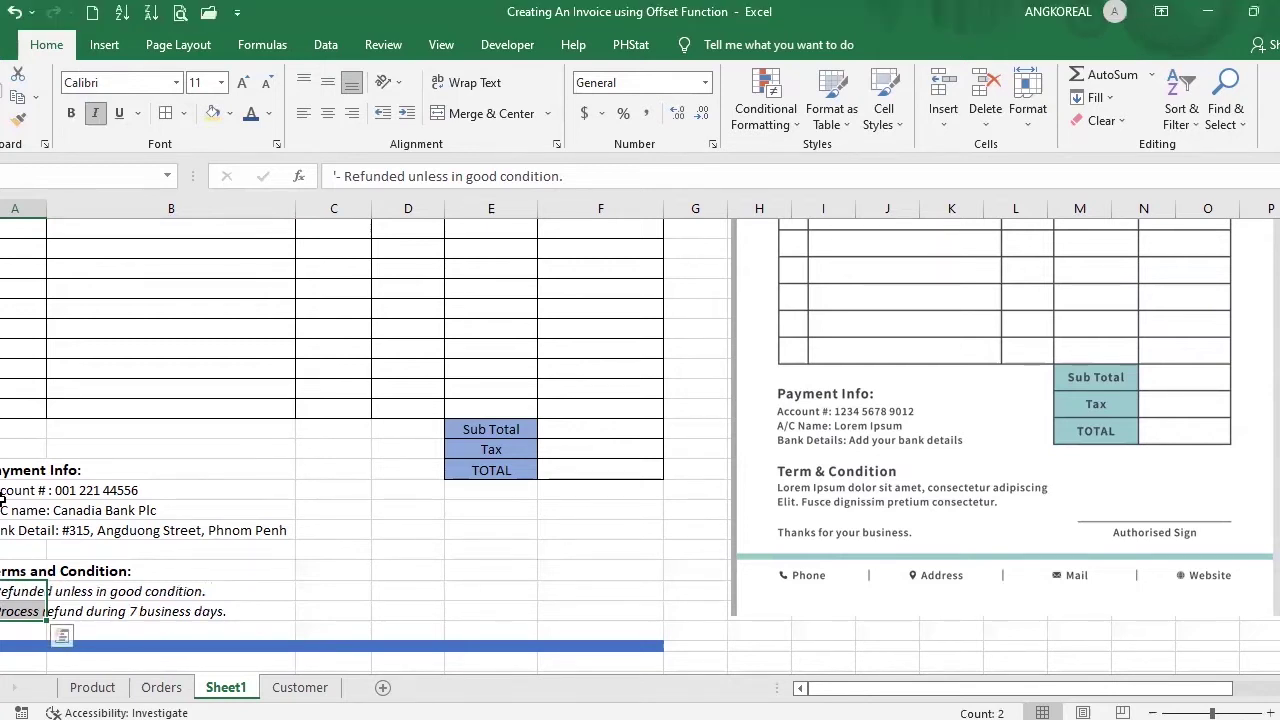
drag(4, 490, 4, 530)
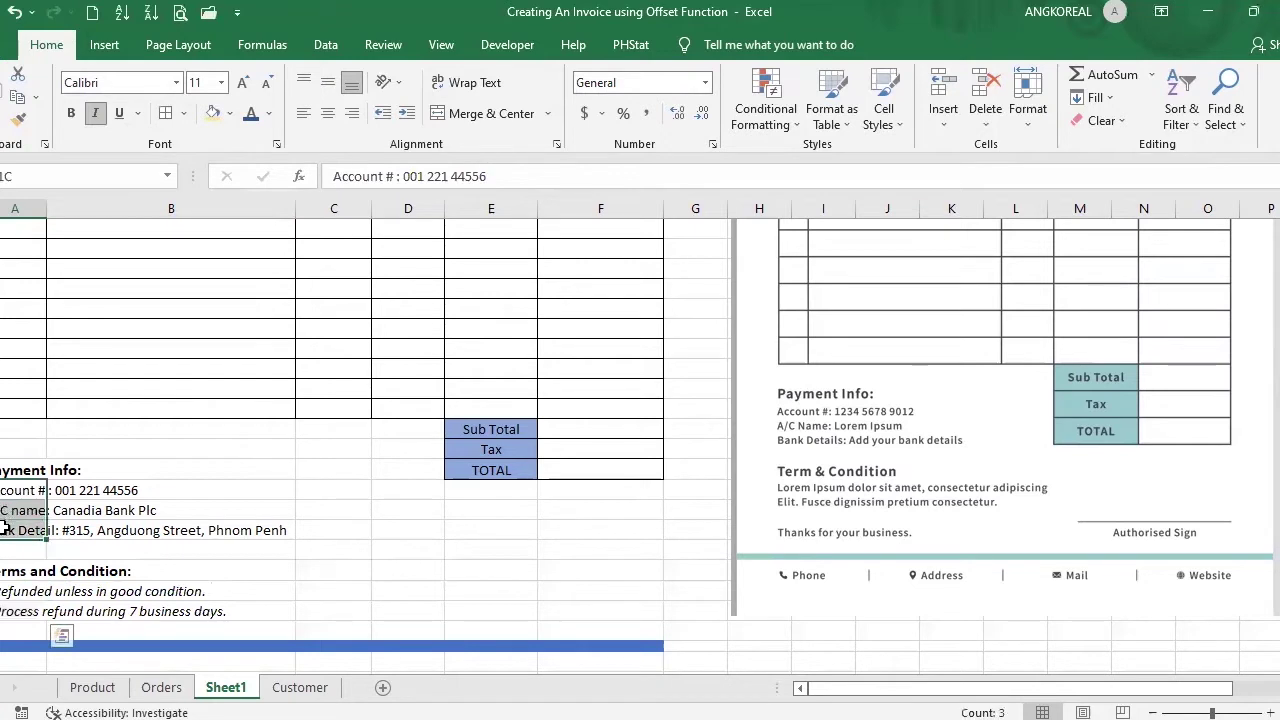
click(598, 572)
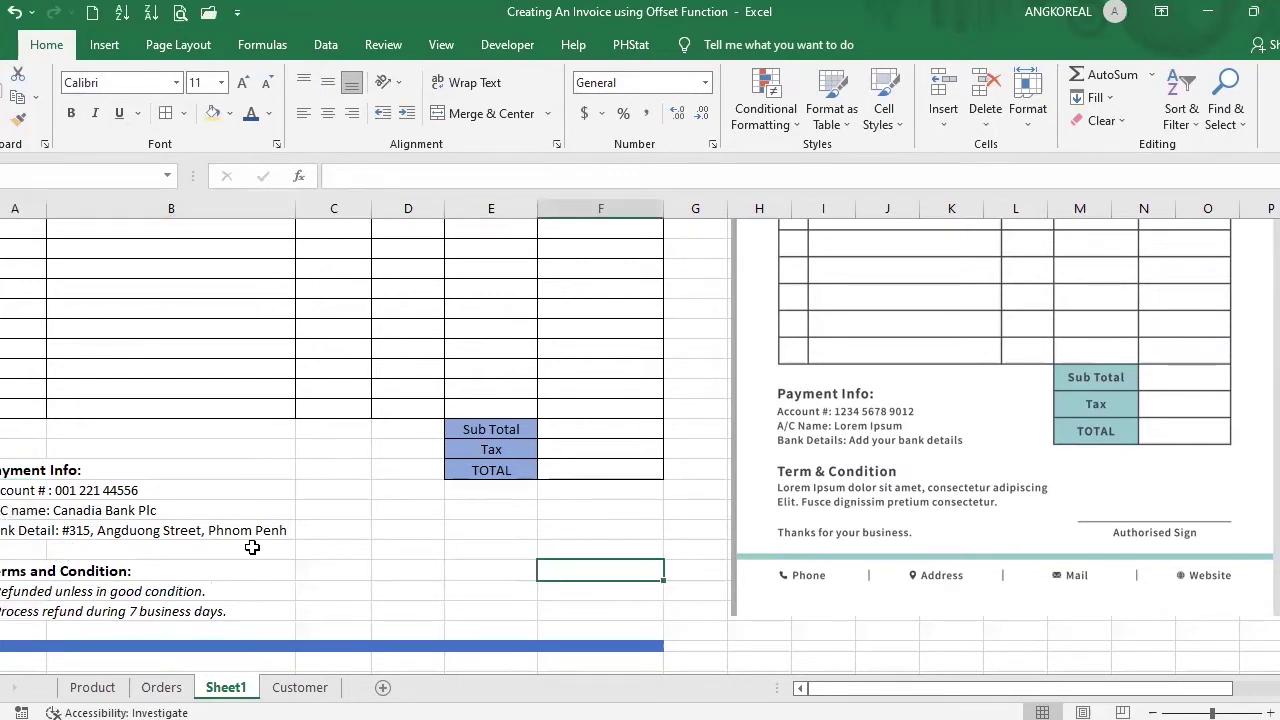
scroll(252, 547, down, 2)
Step: Add a 'Contact Us:' heading below the blue bar with the store's address line
click(20, 564)
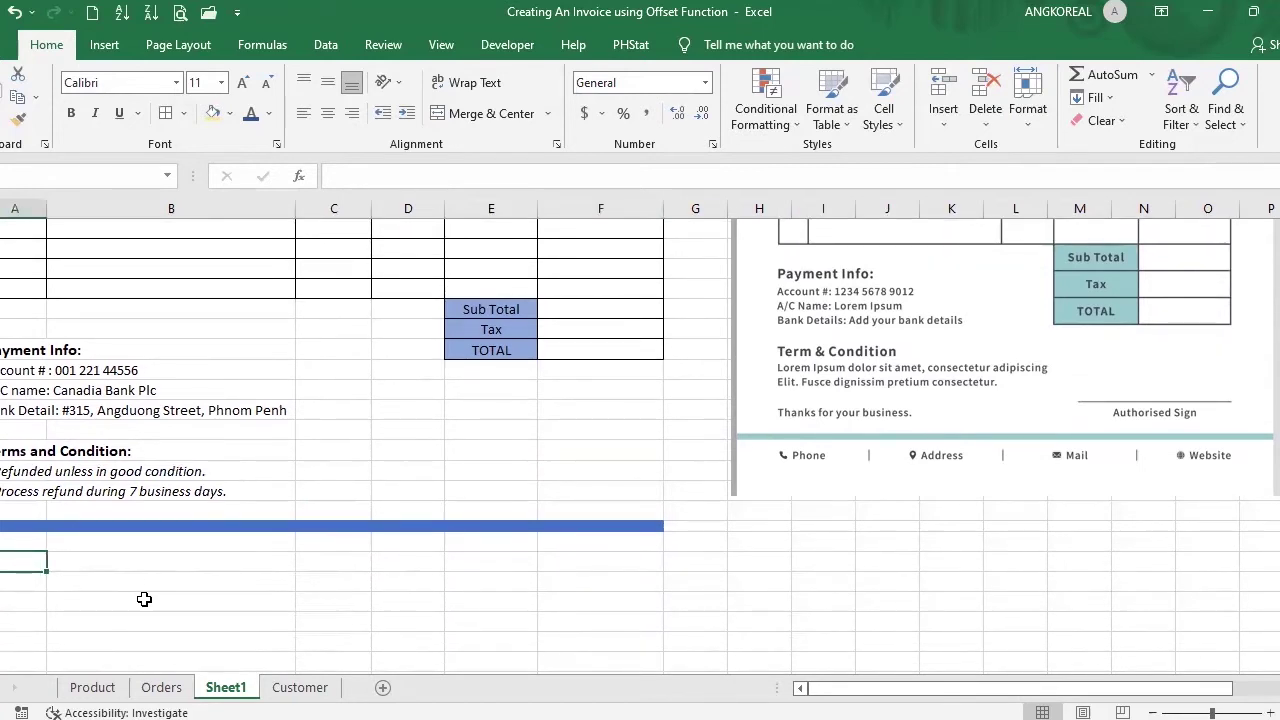
text(Contact:)
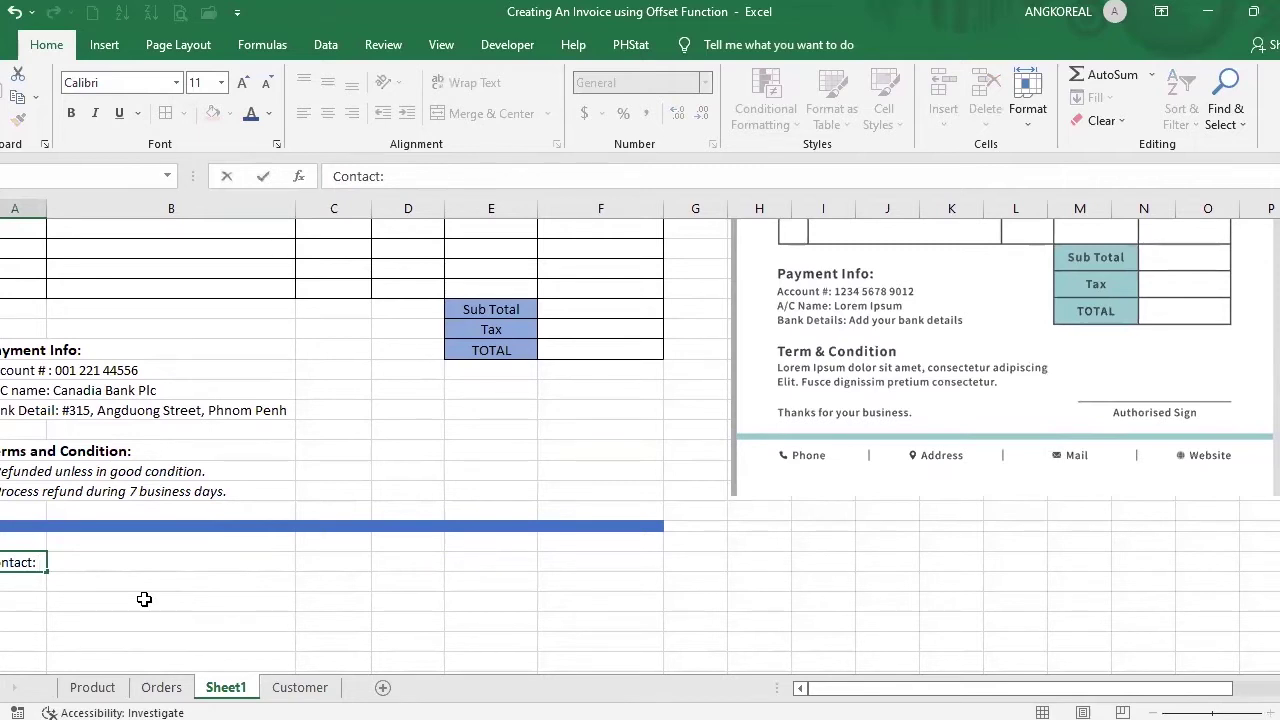
key(BackSpace)
text(Us)
key(Return)
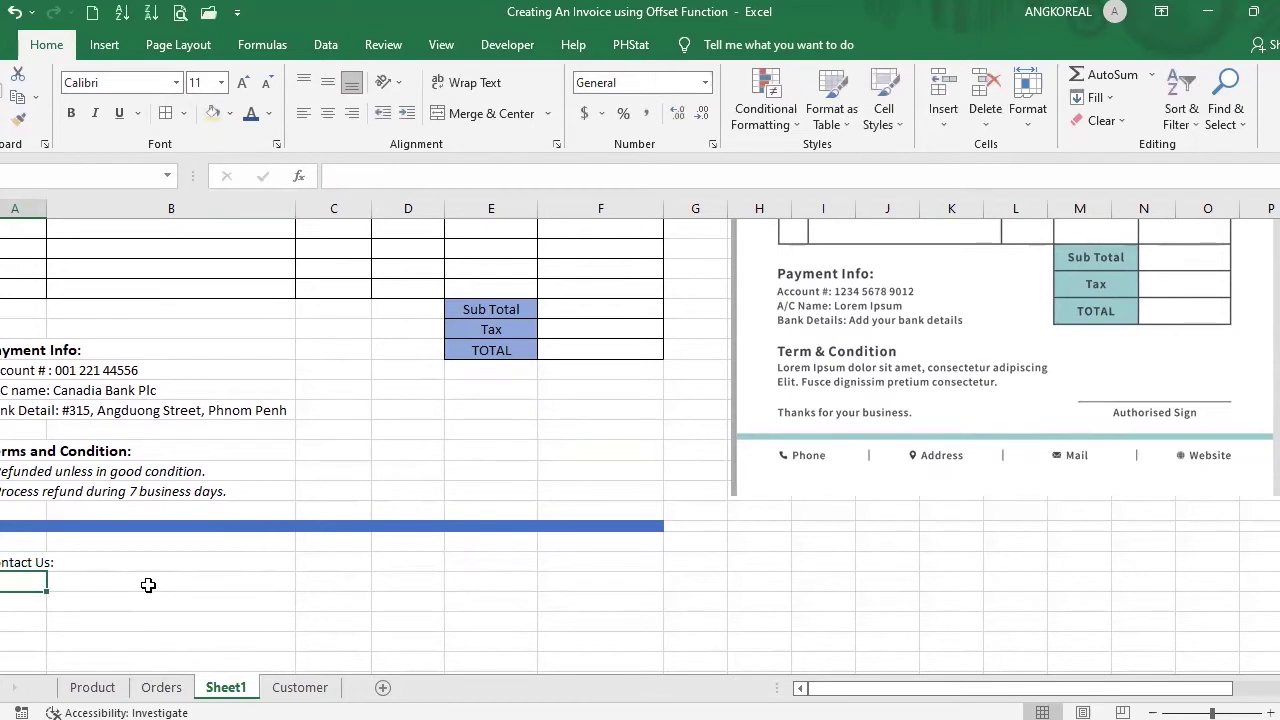
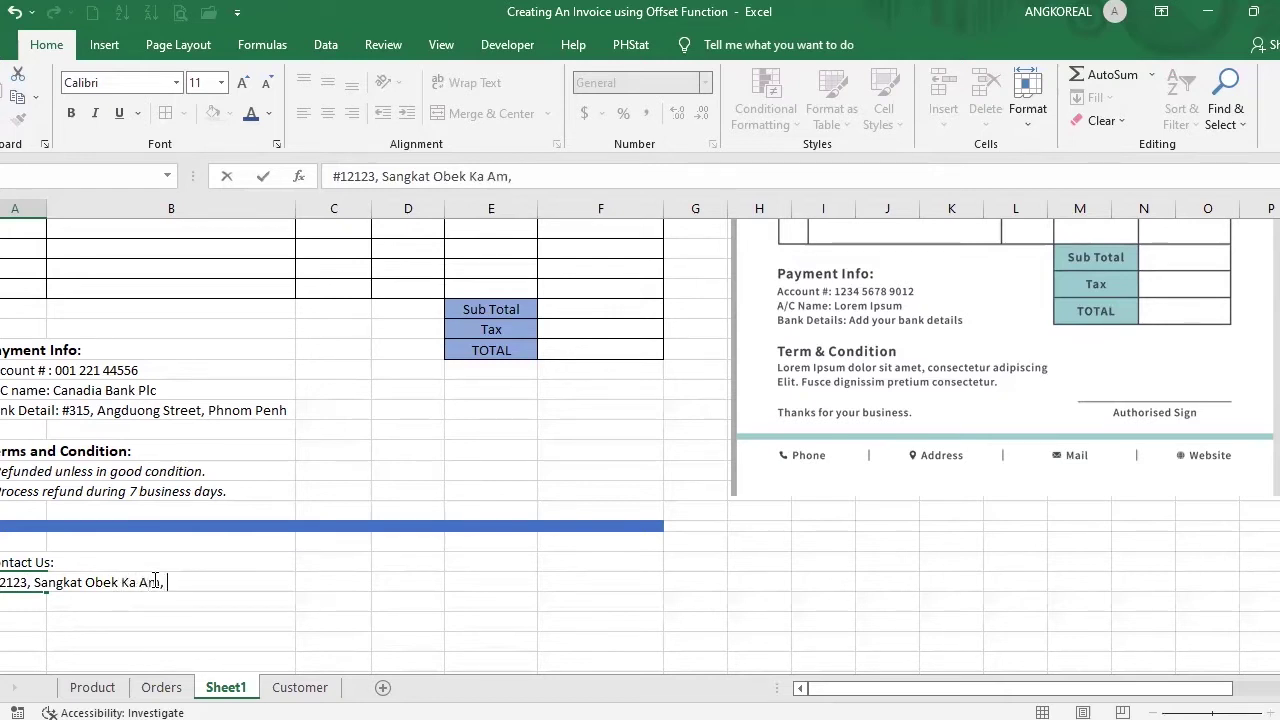
key(Return)
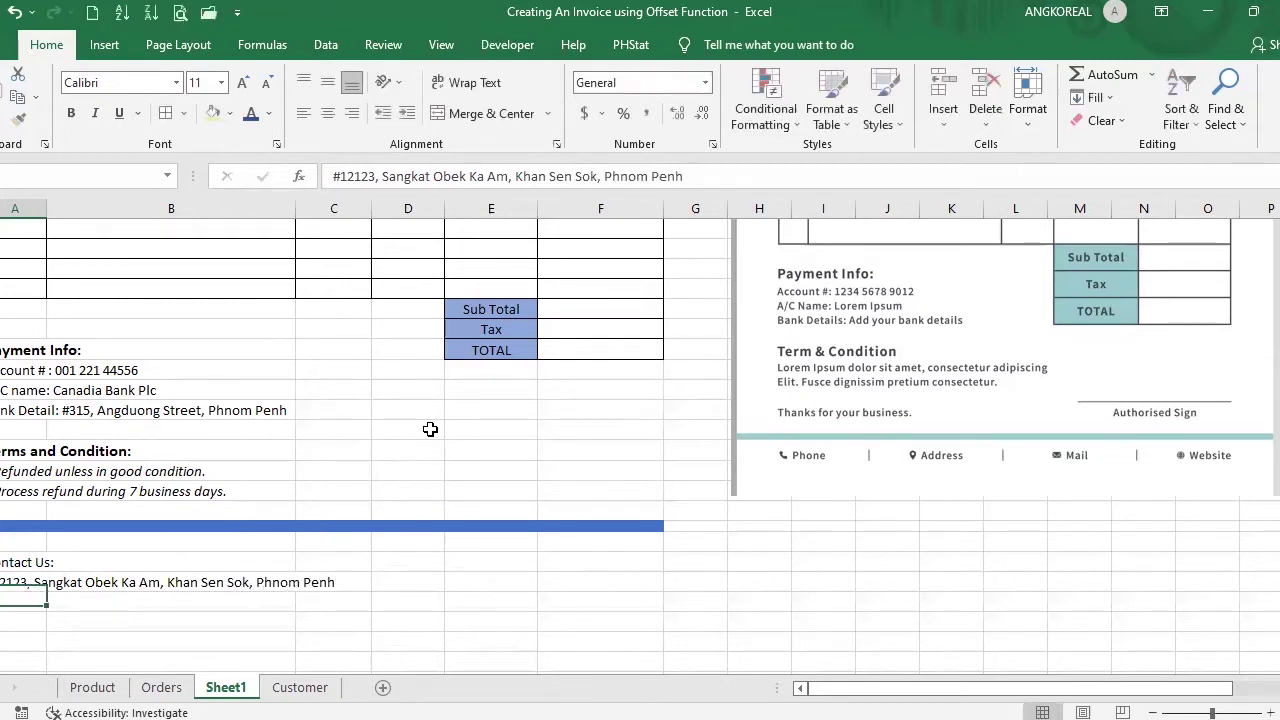
Step: Add a 'Tel:' line with the store's phone number followed by its e-mail address
key(Return)
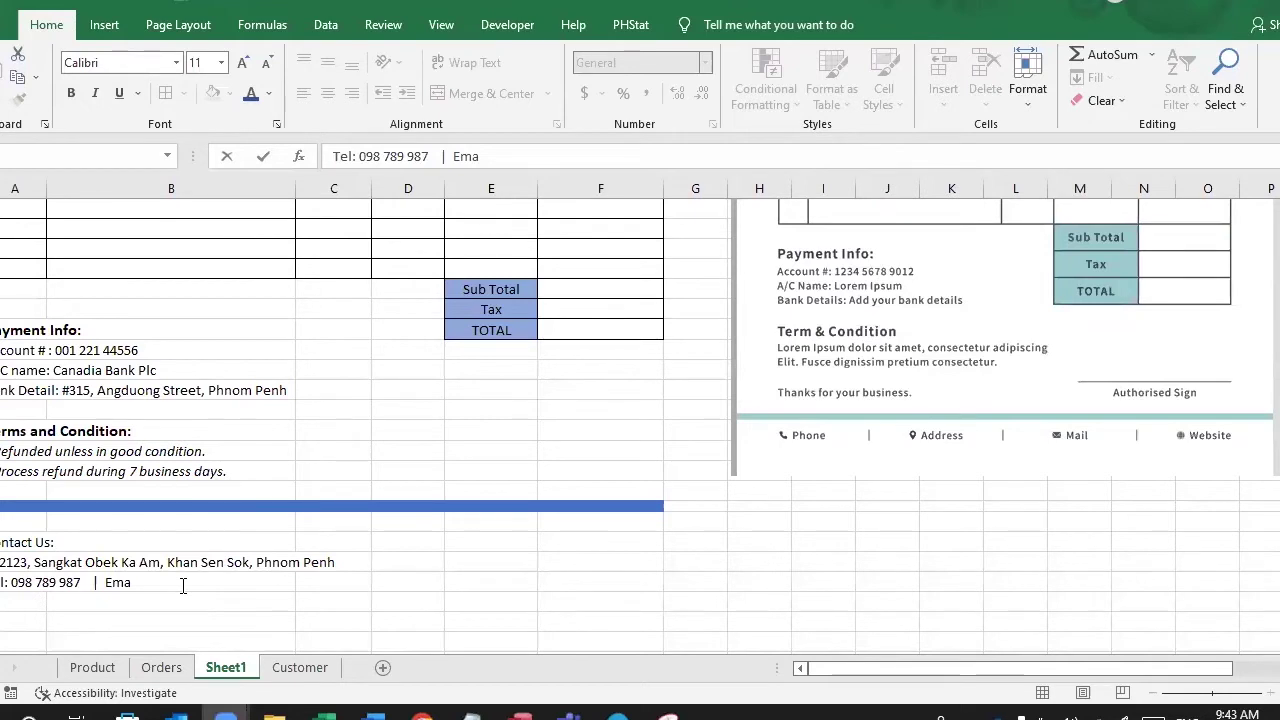
click(183, 586)
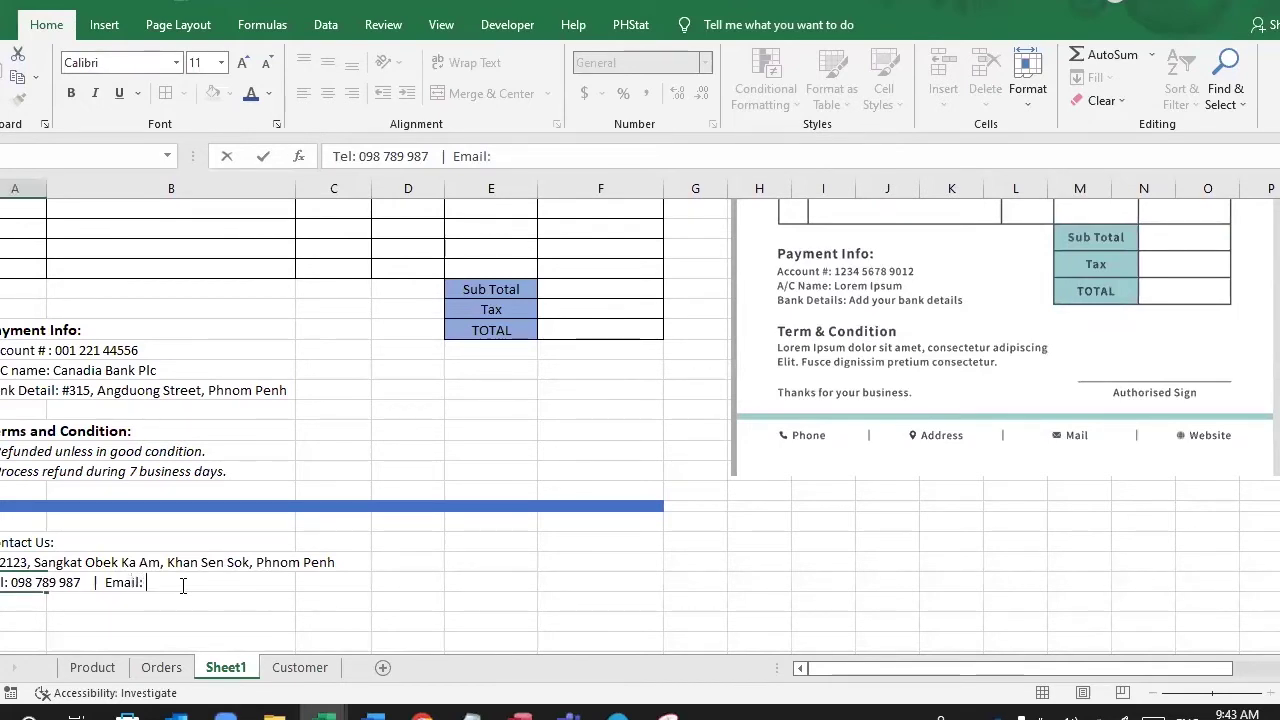
text(il: G)
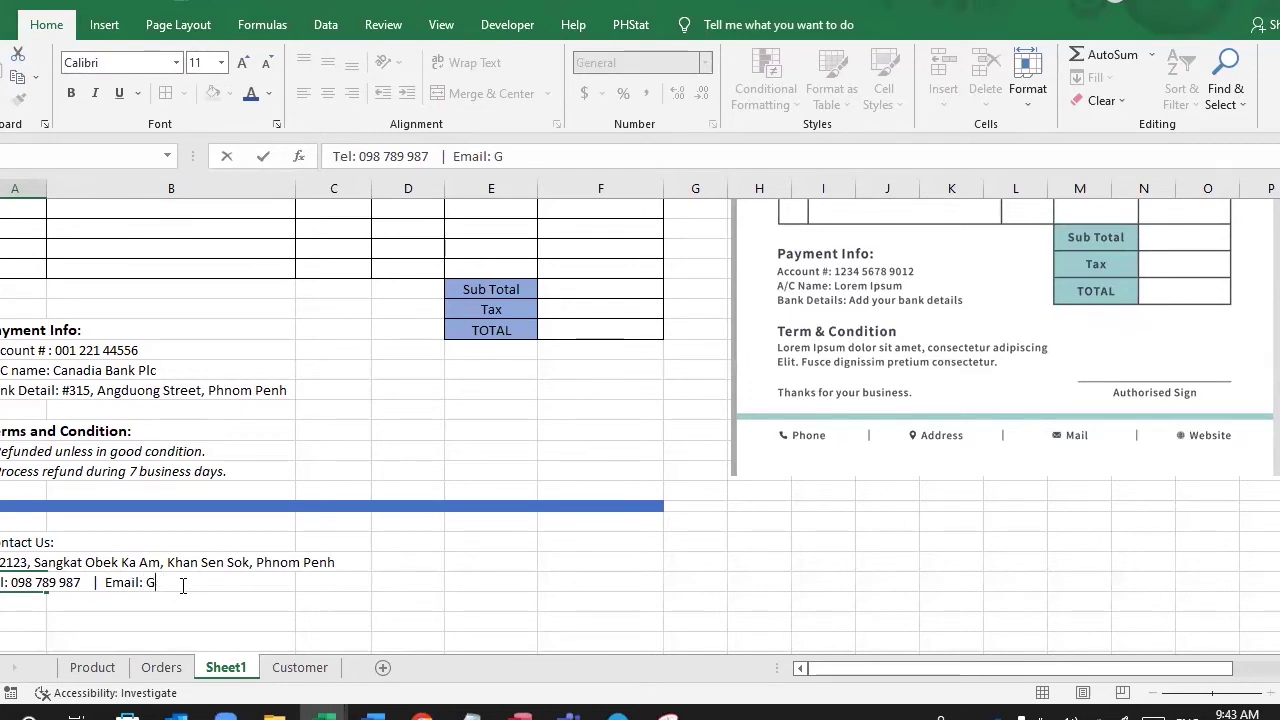
key(BackSpace)
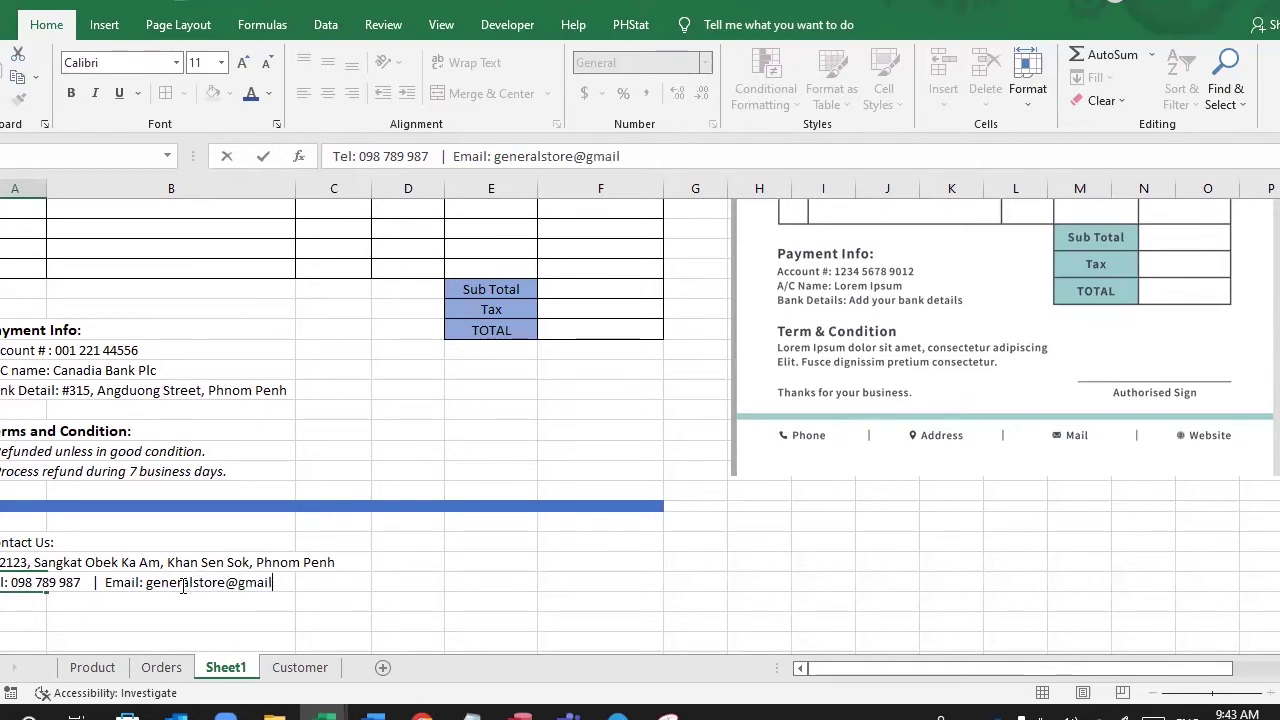
key(Return)
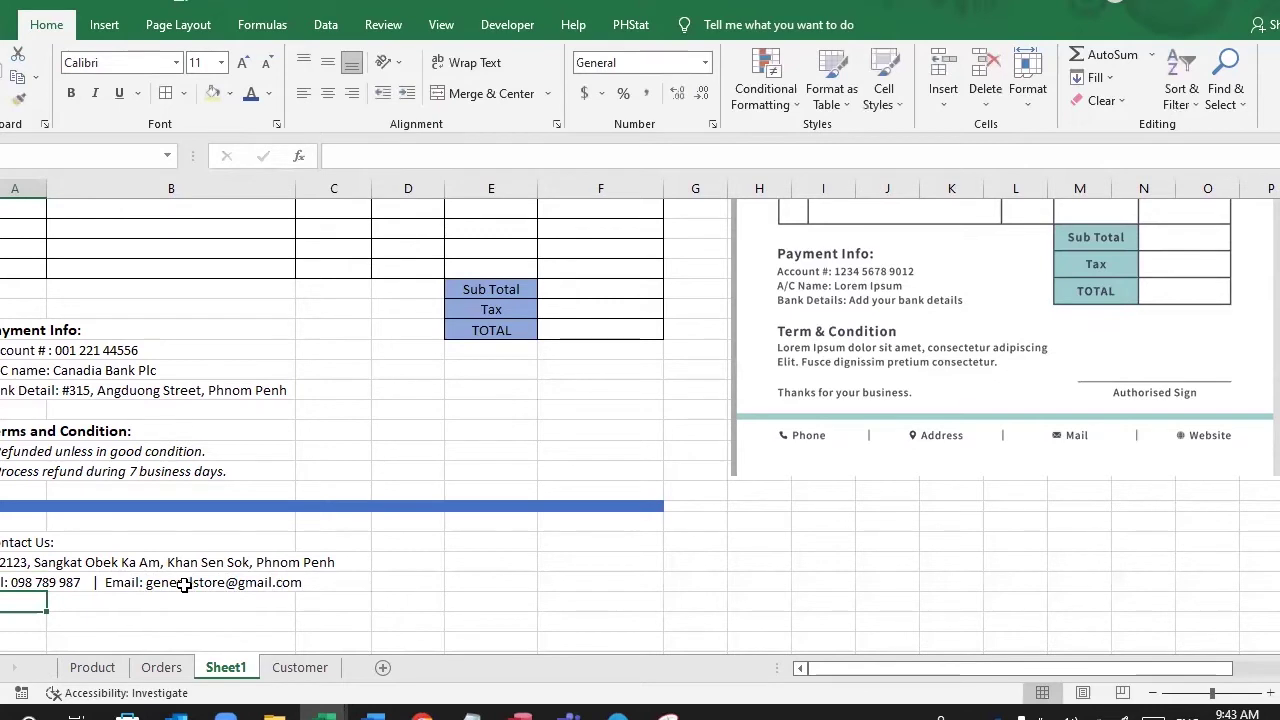
Step: Re-edit the phone-and-e-mail contact line and commit it again
double_click(186, 585)
click(12, 583)
double_click(297, 577)
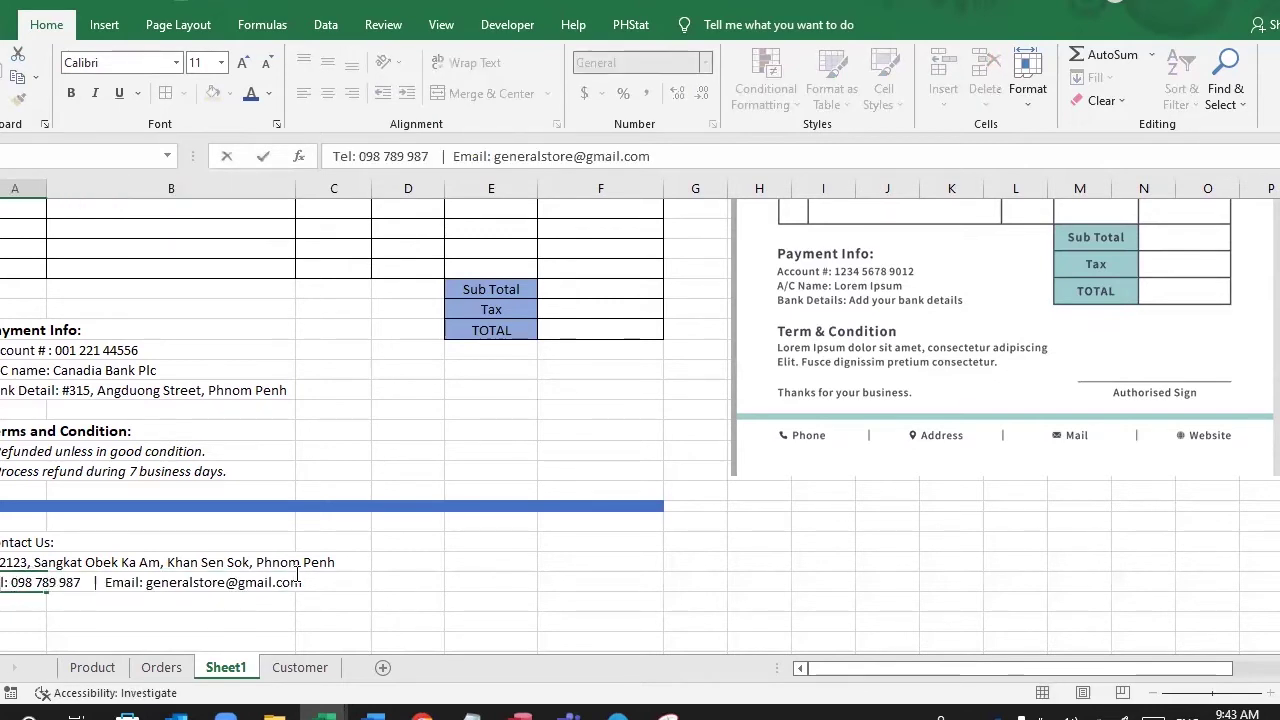
click(399, 580)
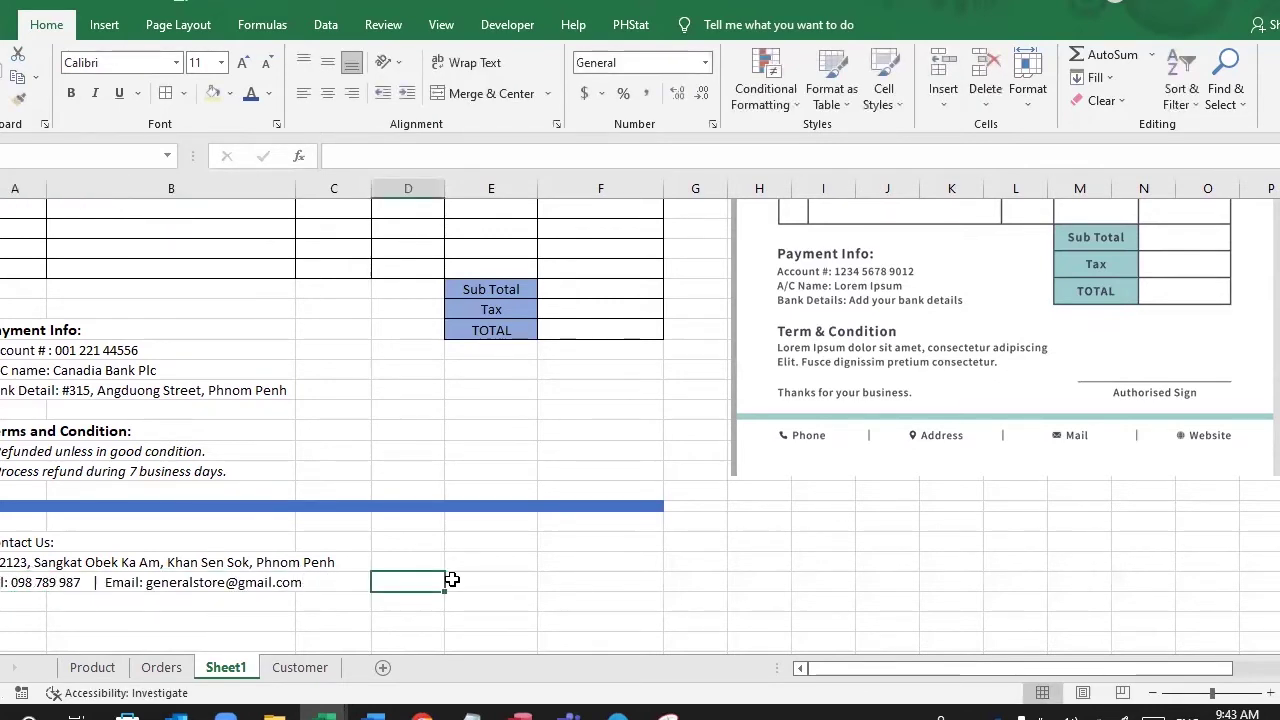
click(8, 582)
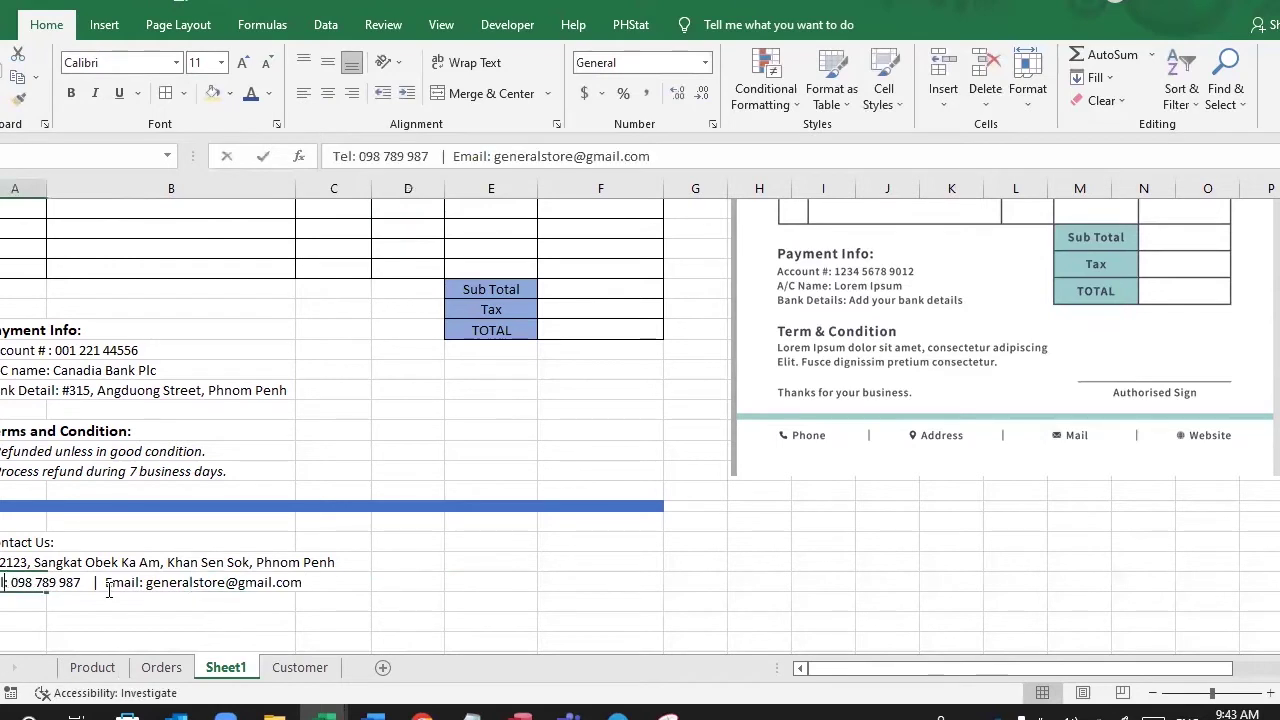
double_click(170, 583)
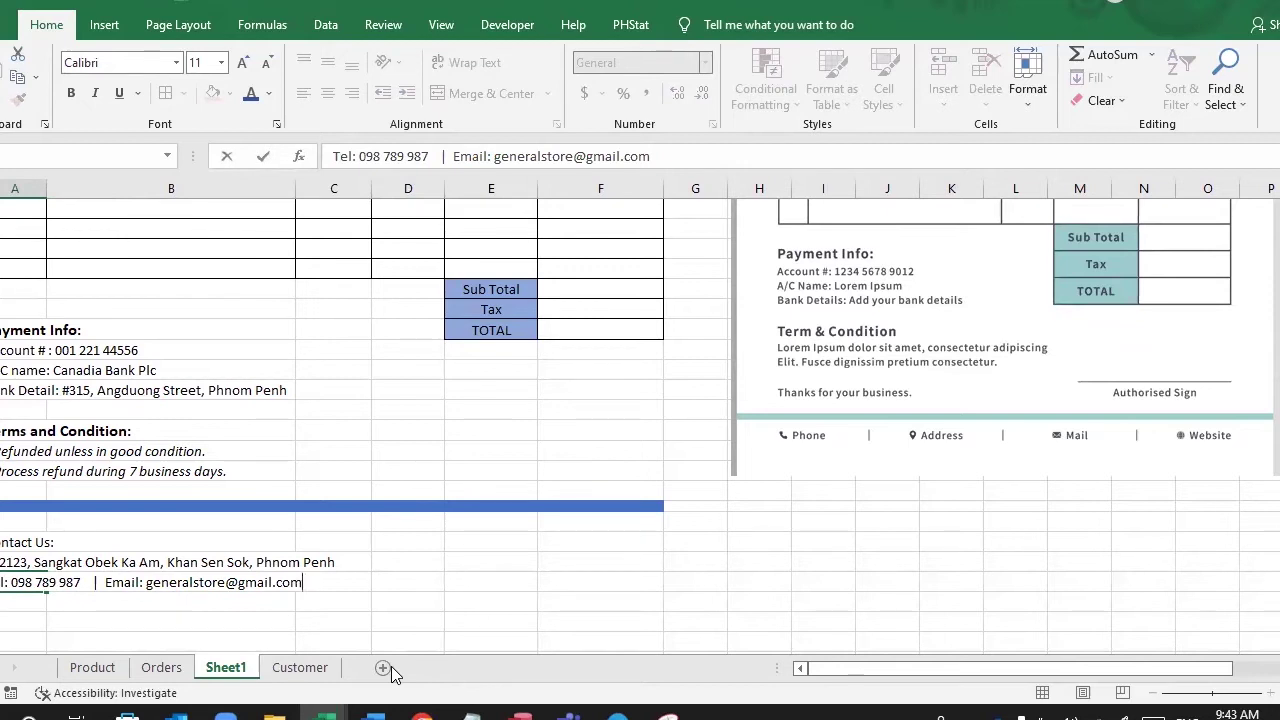
key(Return)
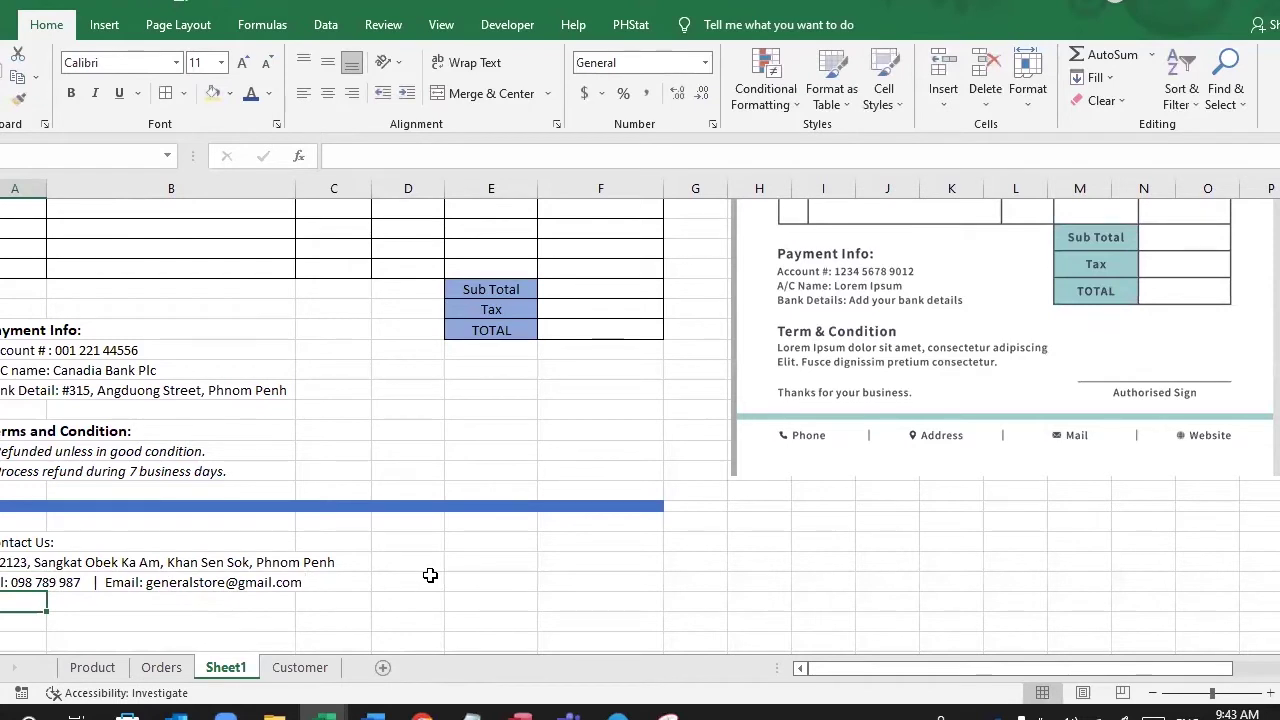
Step: Bold the 'Contact Us:' heading and select the Brand Name sample invoice picture
click(16, 543)
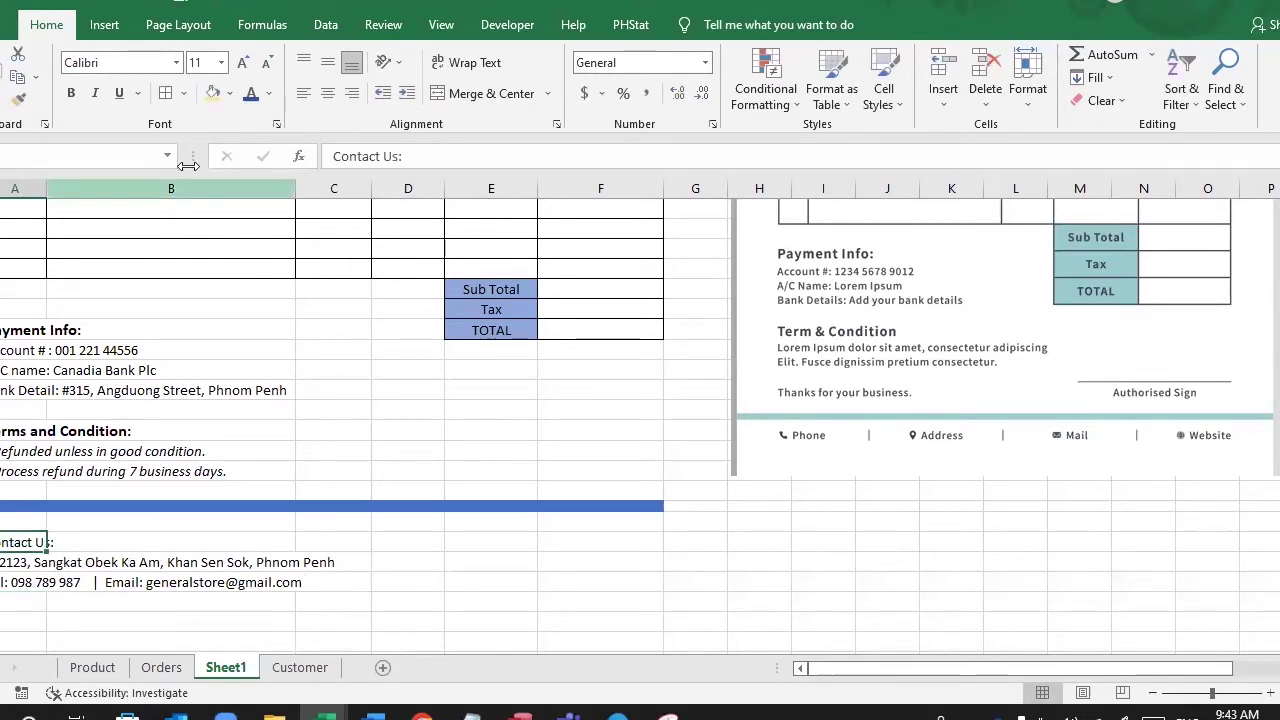
click(71, 93)
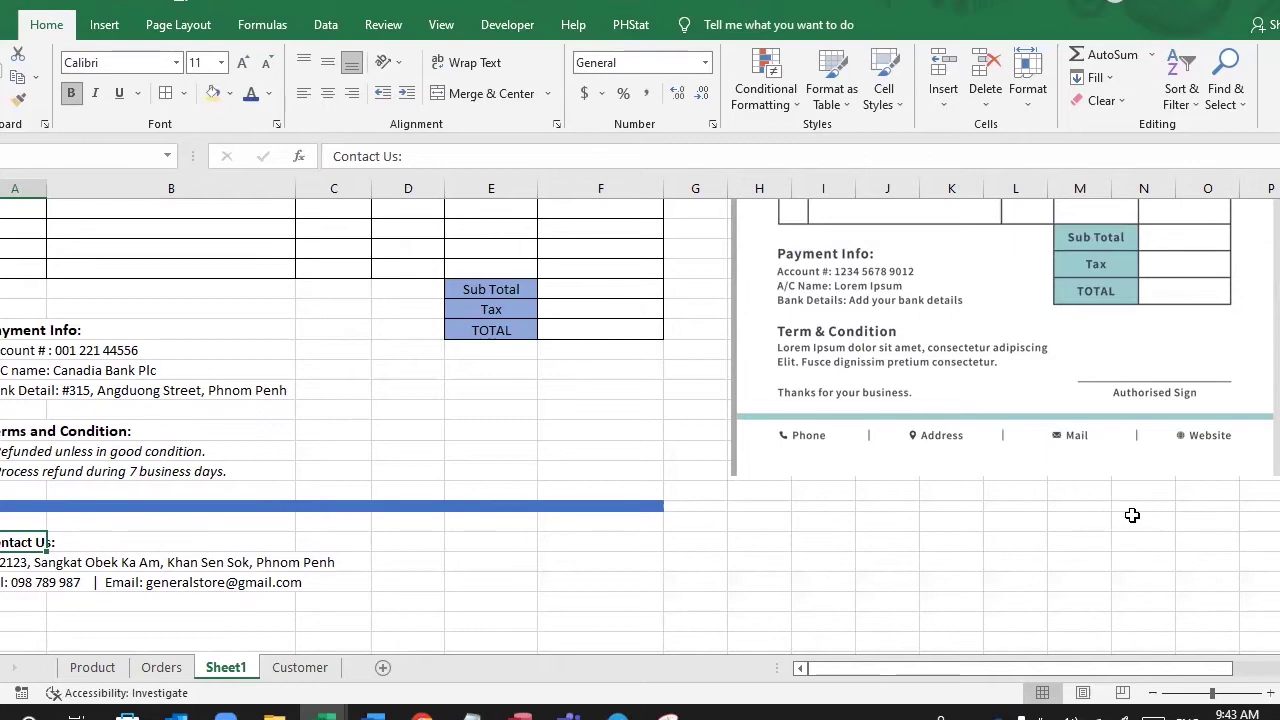
scroll(1128, 488, up, 2)
scroll(1128, 488, up, 1)
scroll(1127, 440, up, 3)
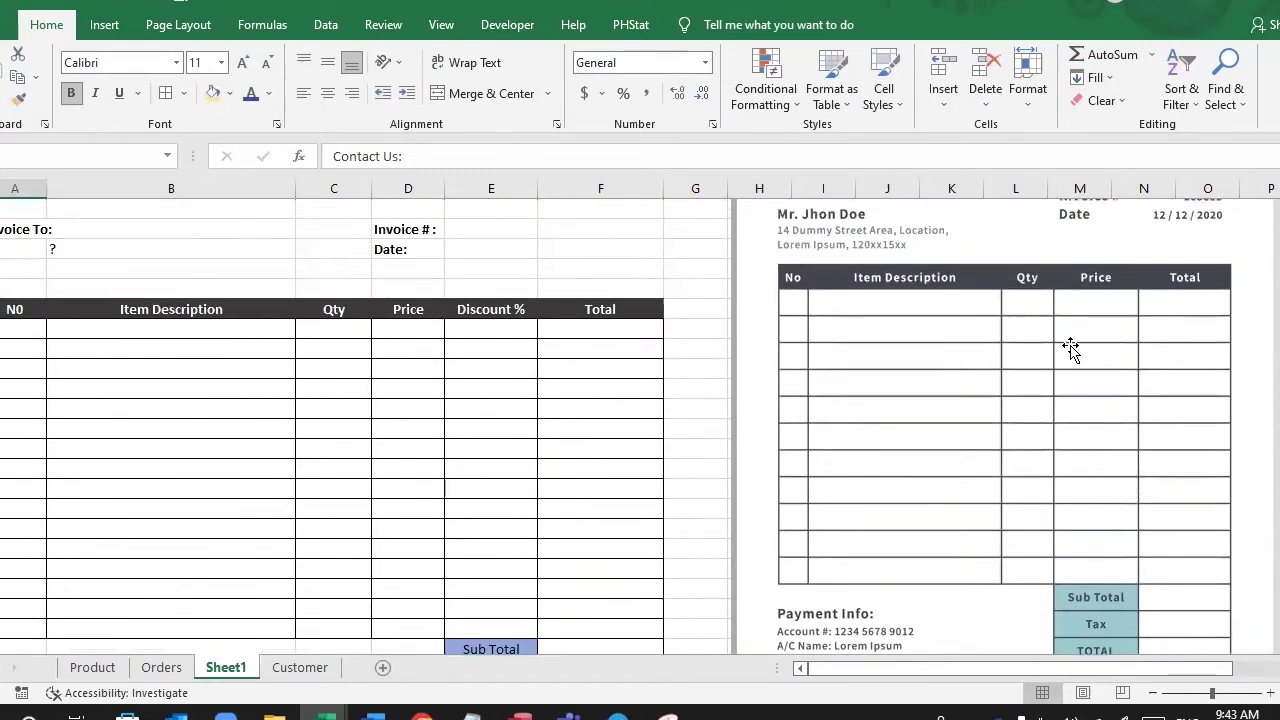
scroll(990, 465, up, 2)
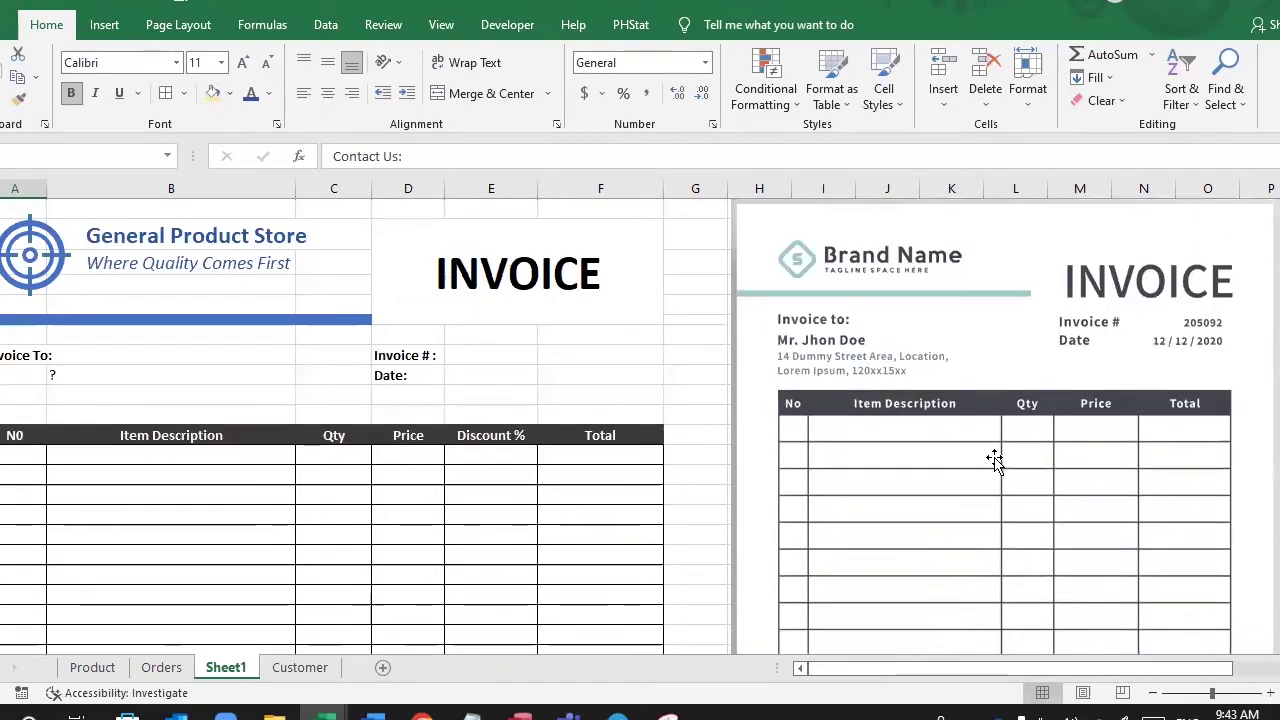
click(993, 459)
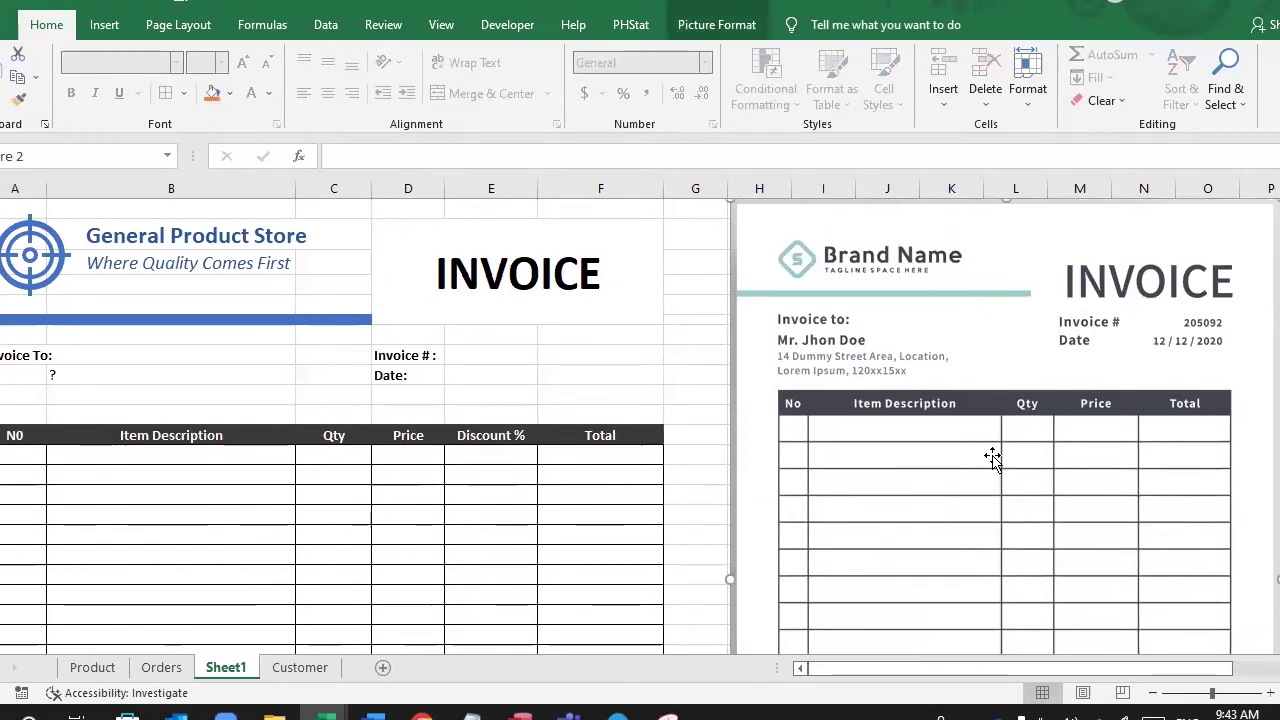
Step: Delete the Brand Name sample picture and look over the invoice
key(Delete)
click(864, 333)
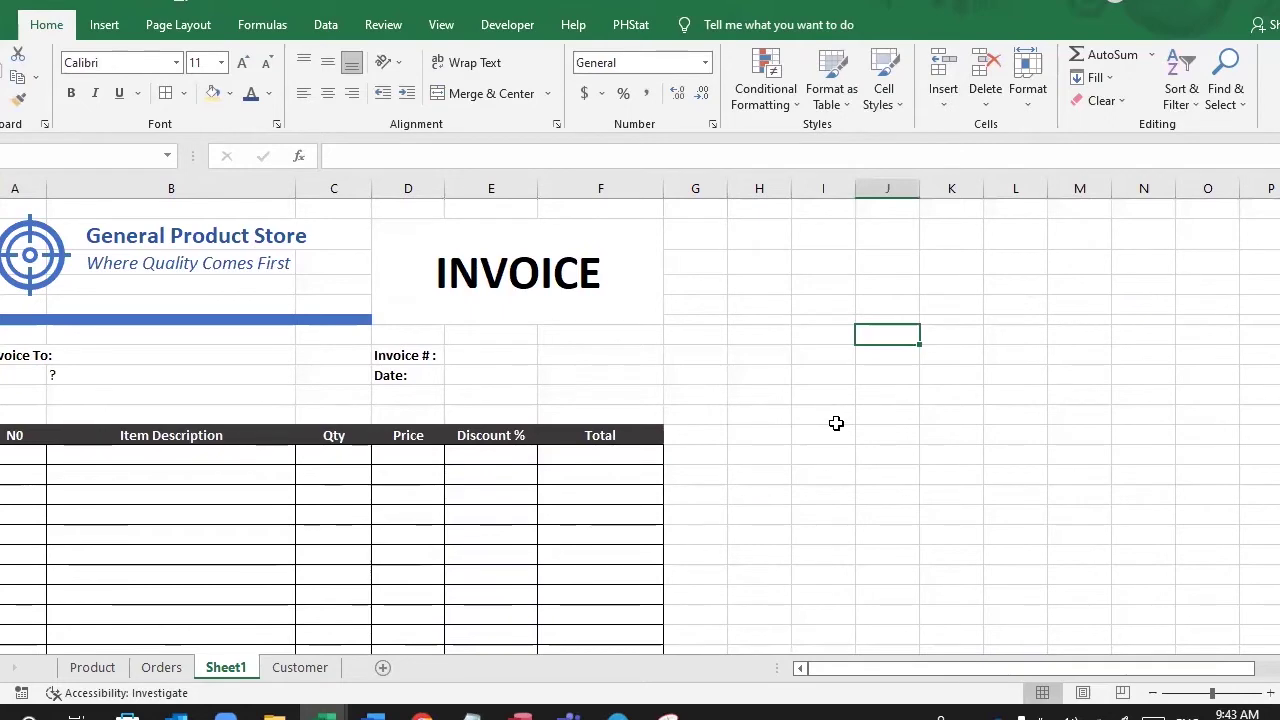
scroll(834, 426, down, 1)
scroll(831, 426, down, 2)
scroll(826, 420, down, 2)
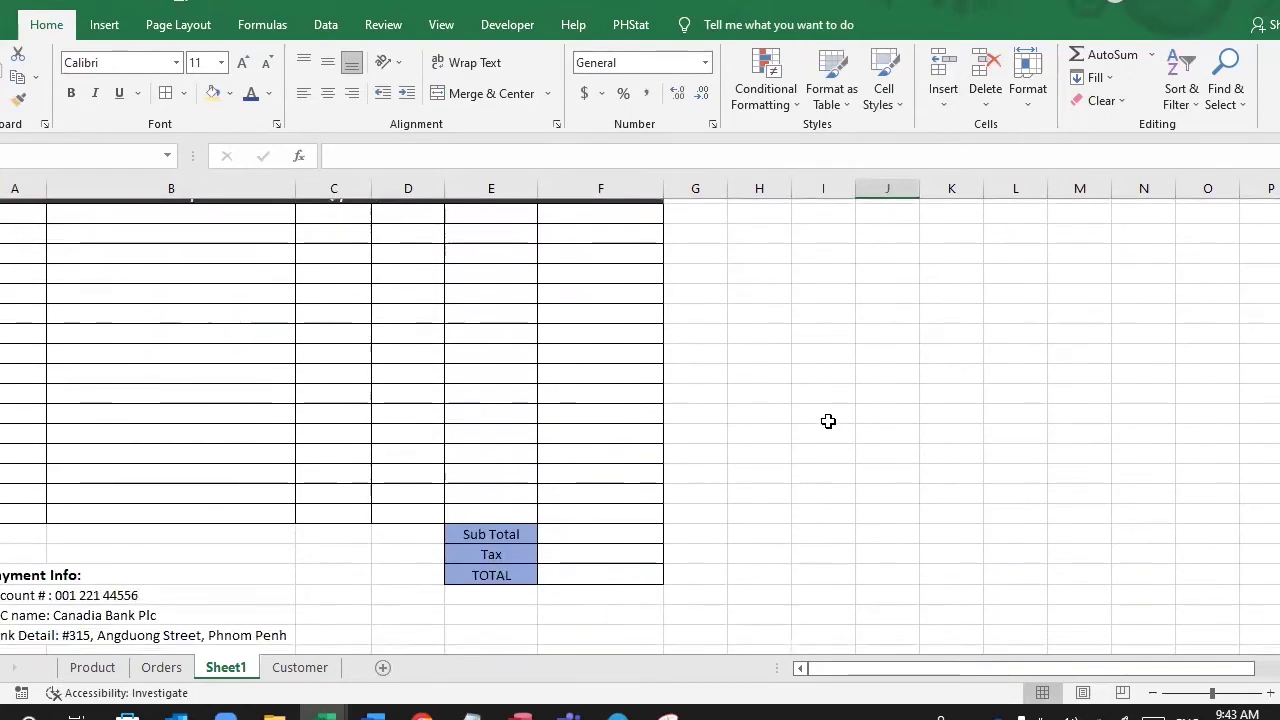
scroll(758, 447, down, 1)
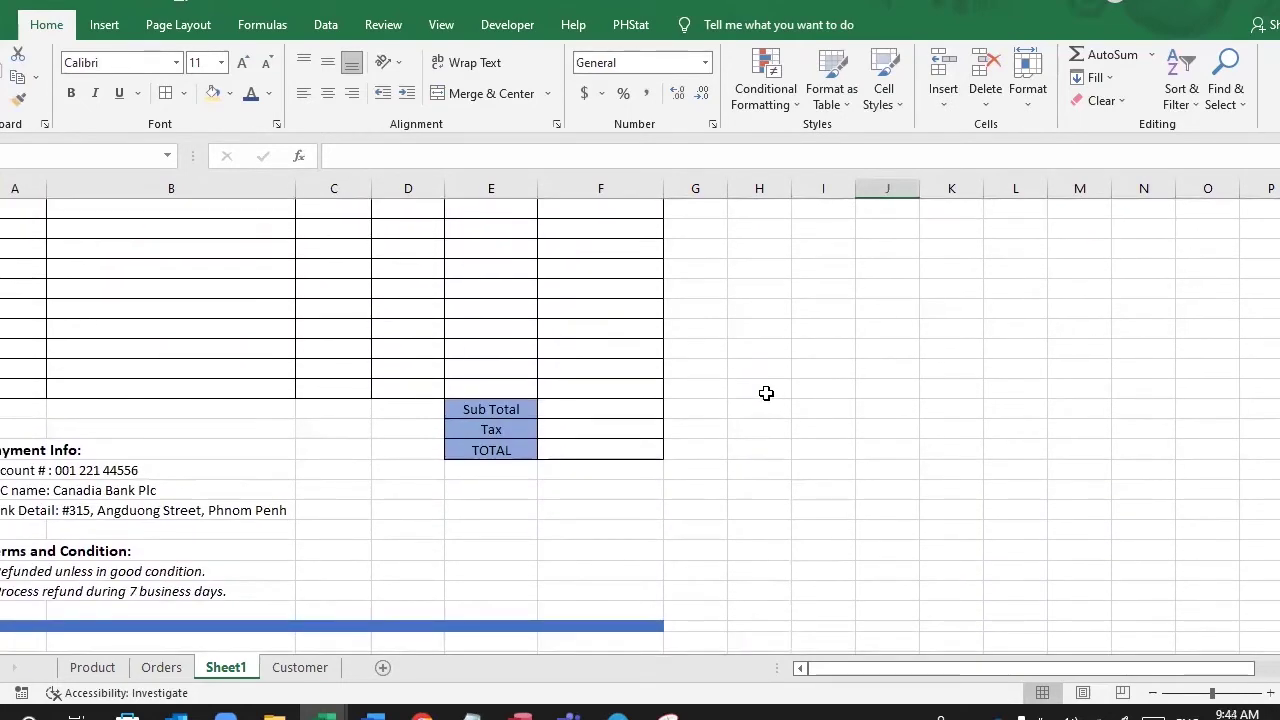
scroll(286, 386, up, 2)
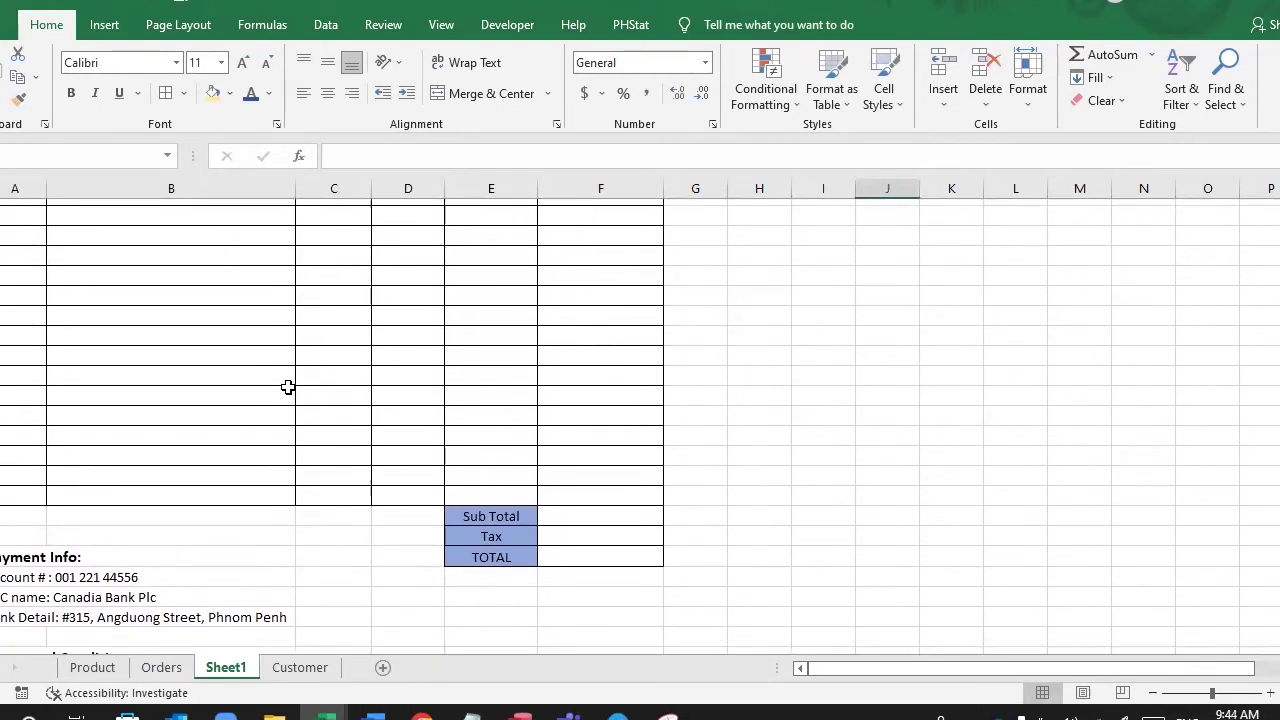
scroll(286, 386, up, 1)
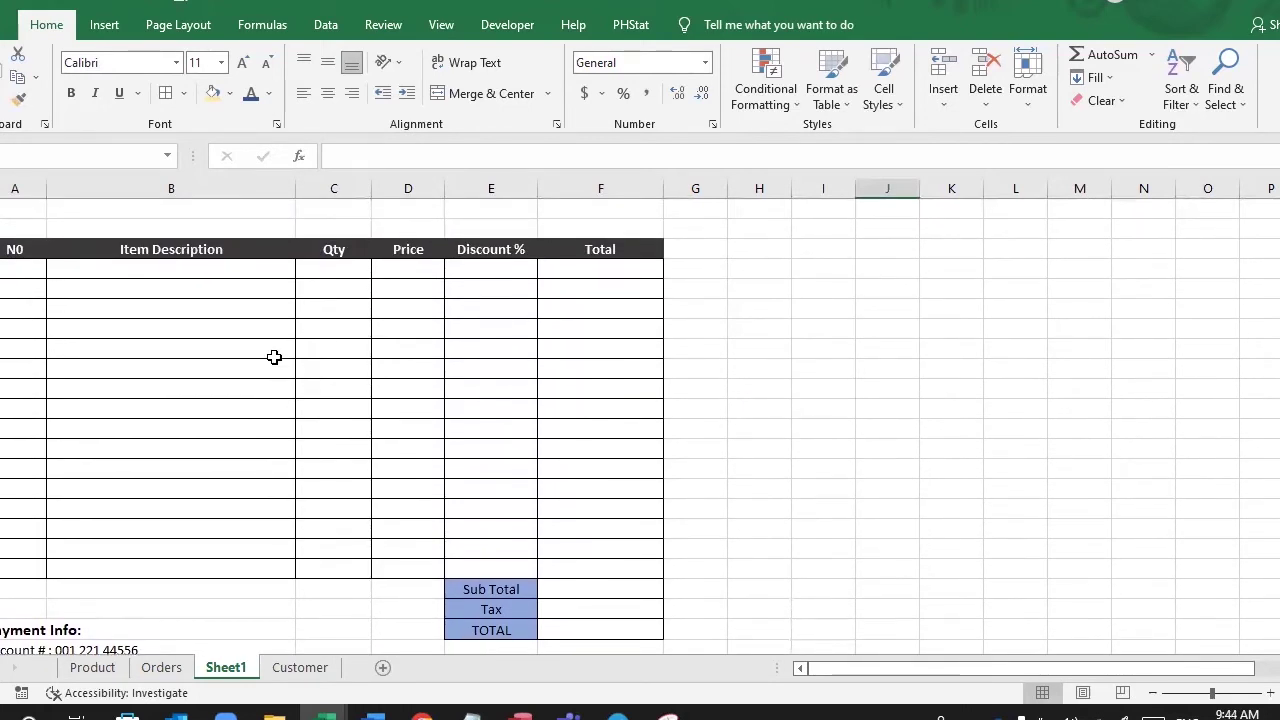
Step: Select the value cell beside Invoice # and go to the Orders sheet
click(26, 275)
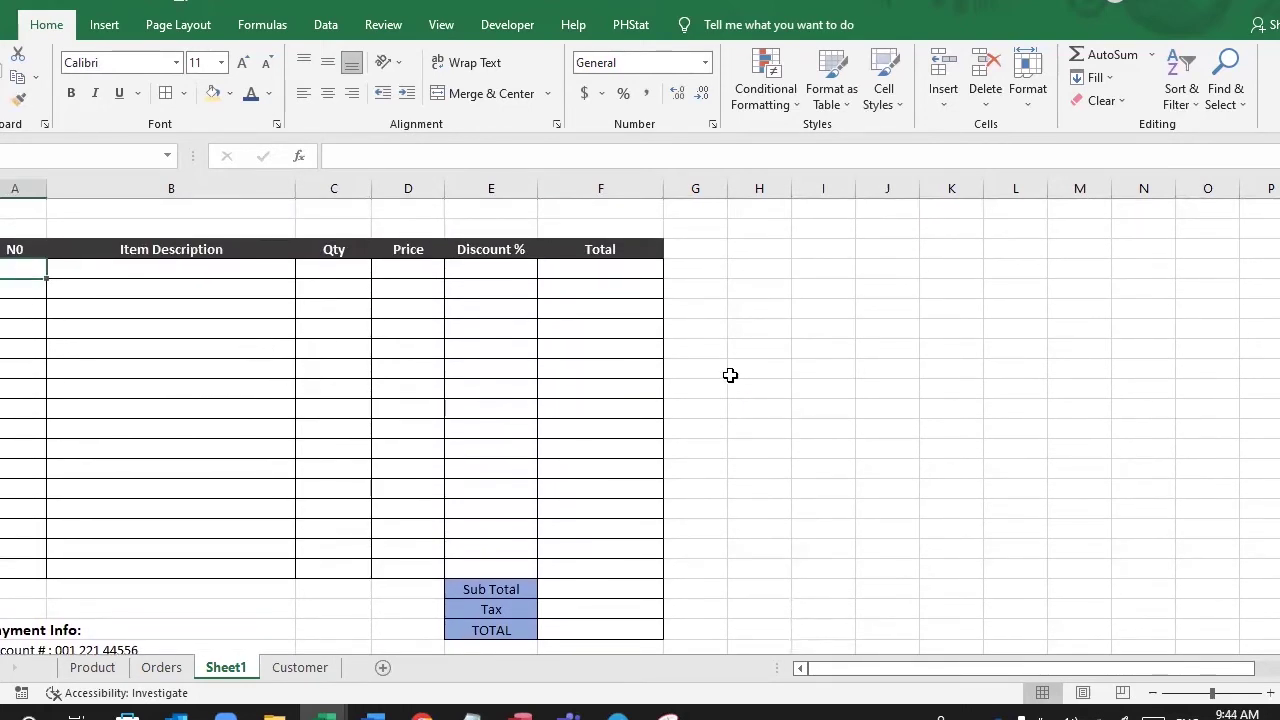
scroll(751, 408, up, 1)
scroll(600, 345, up, 2)
click(524, 357)
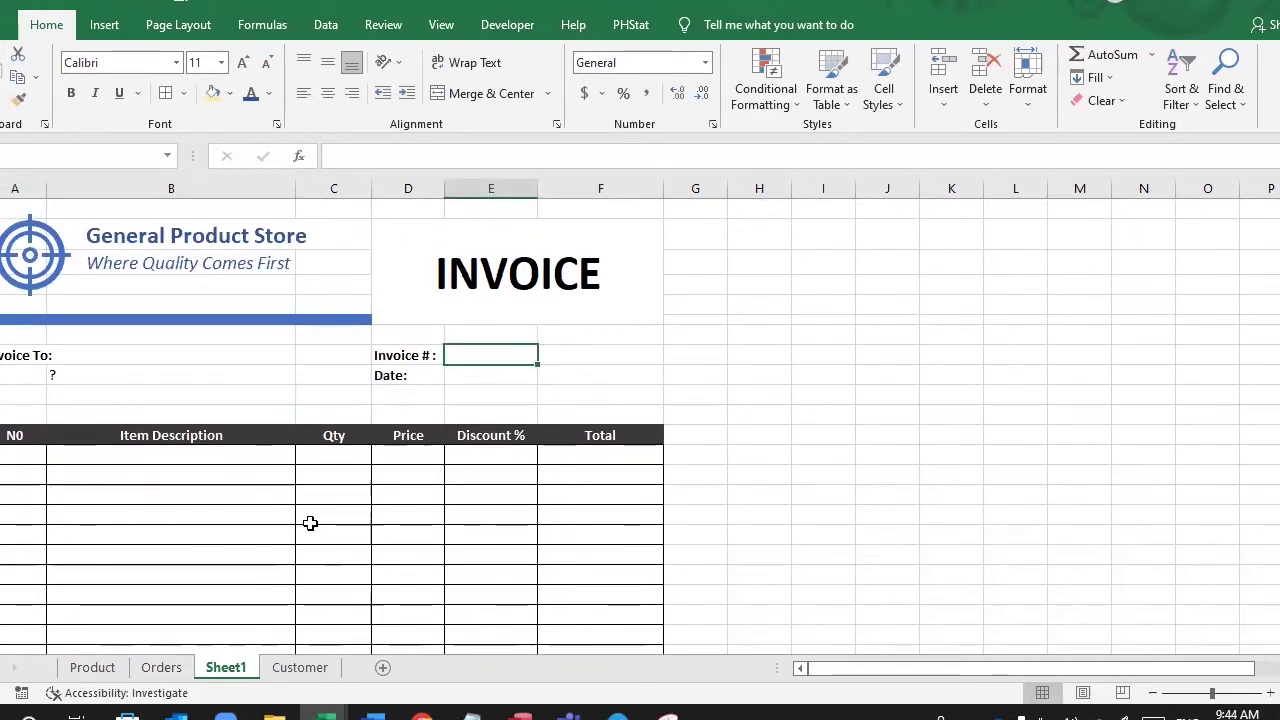
click(150, 668)
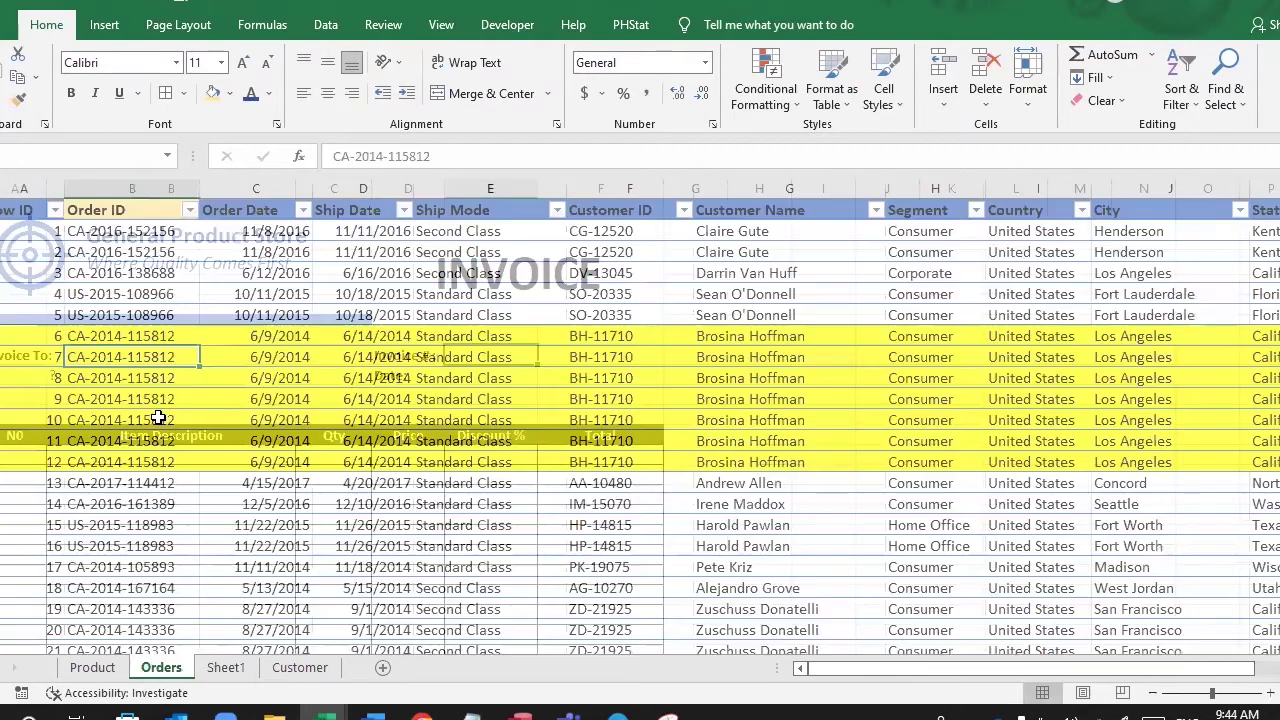
Step: Copy the yellow-marked order ID from Orders and paste it into E6 beside Invoice #
click(160, 338)
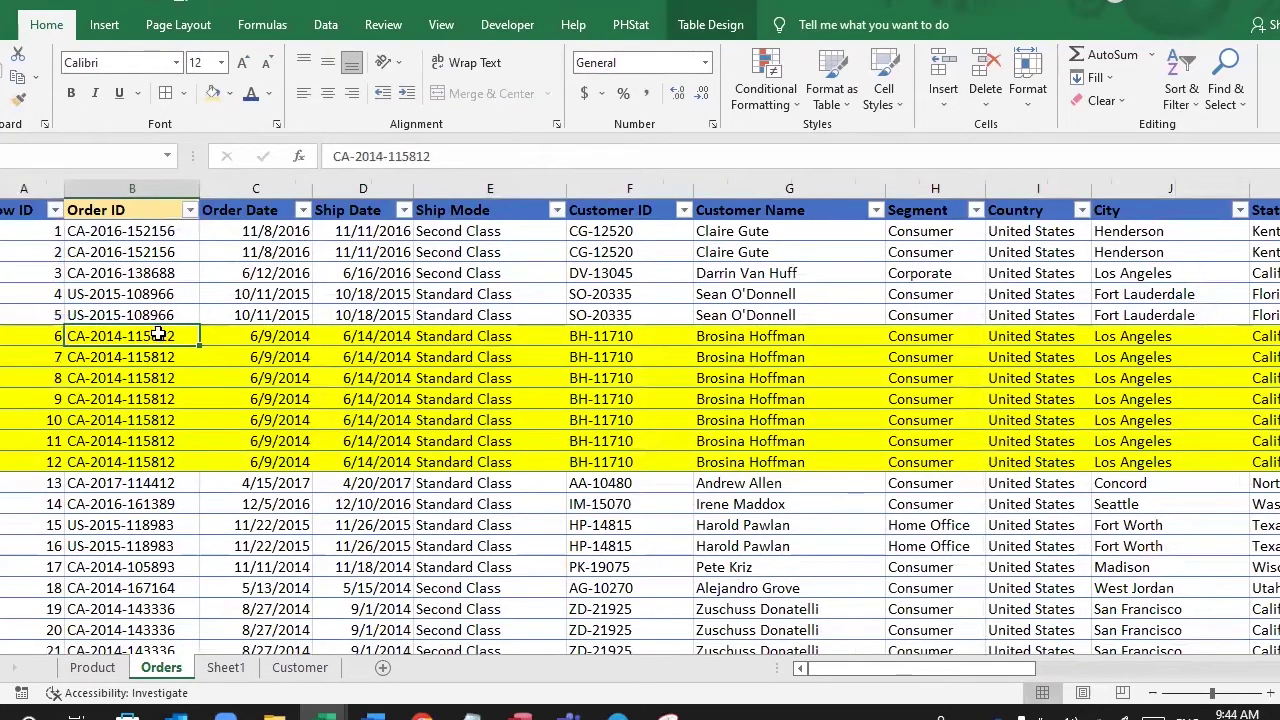
click(18, 77)
click(226, 668)
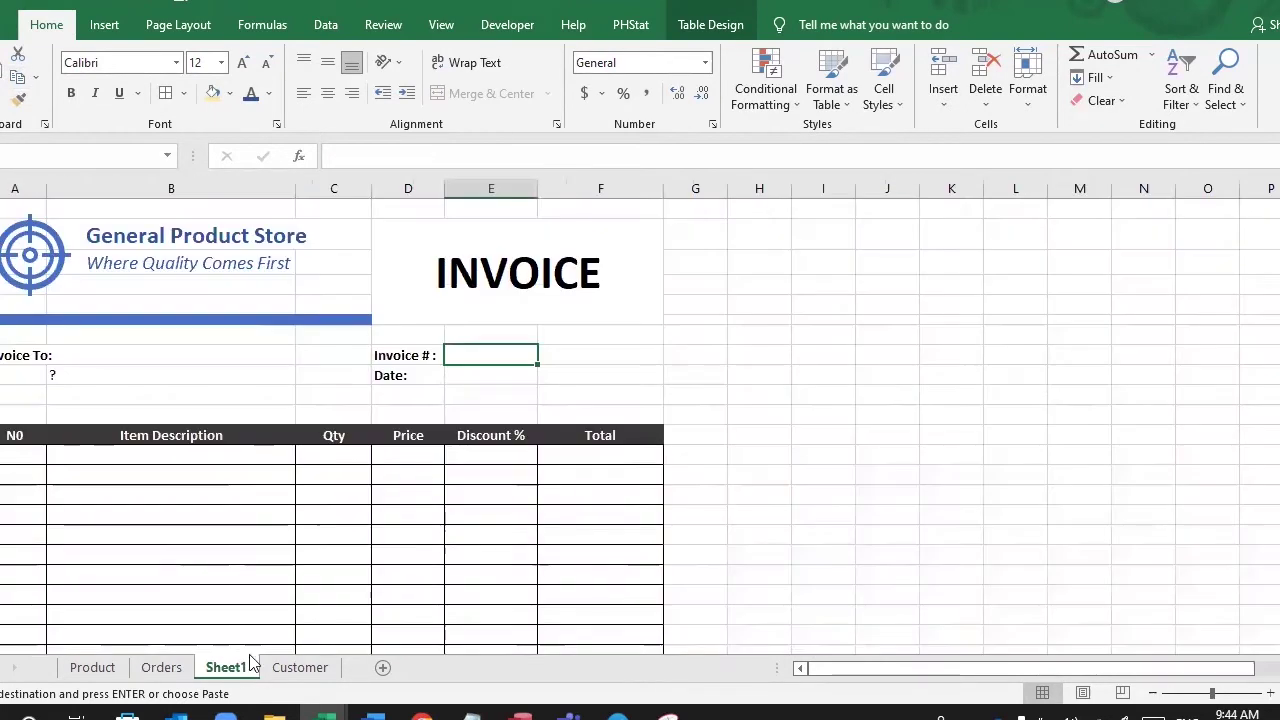
click(5, 66)
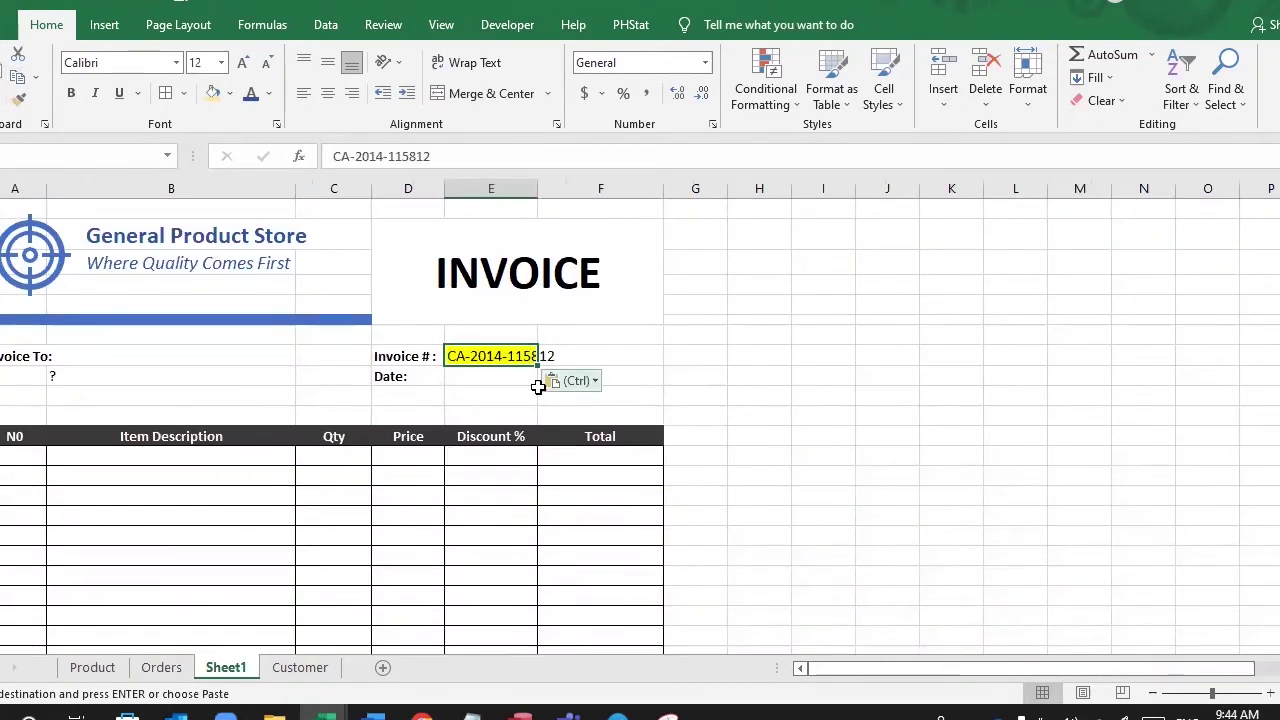
click(484, 377)
key(Escape)
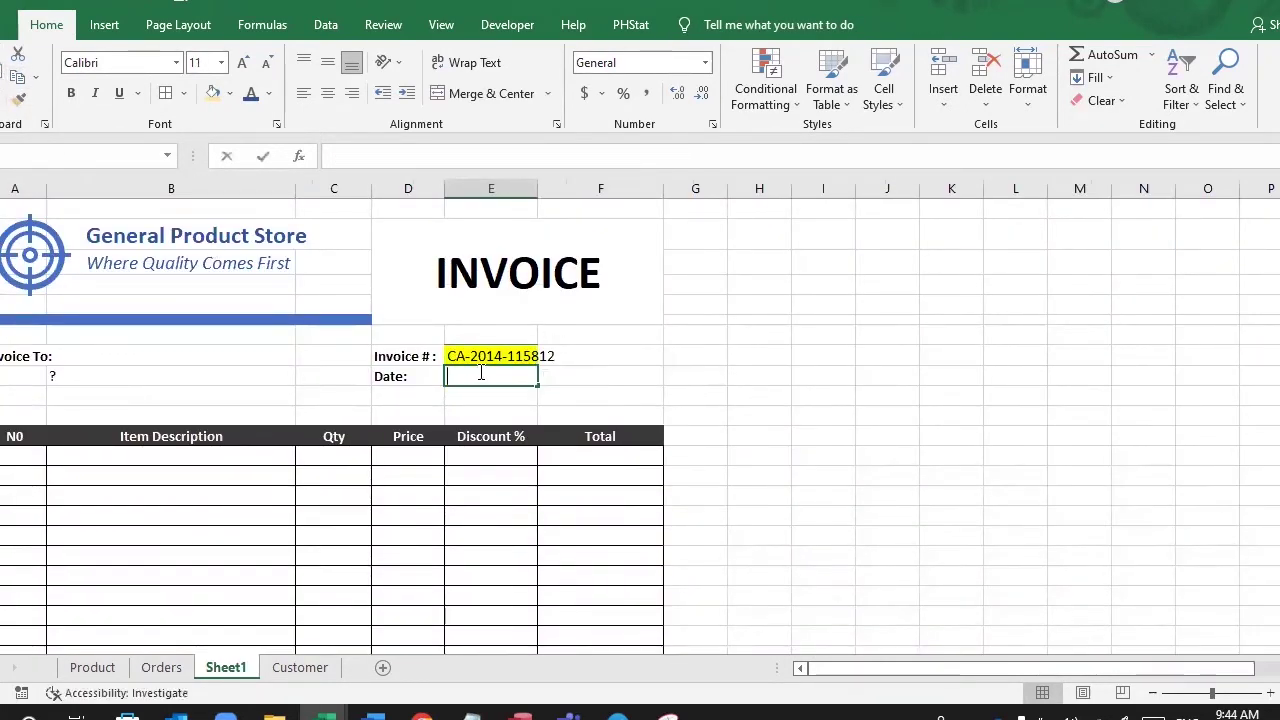
Step: Right-align the Invoice # and Date labels in D6:D7 and widen column D
drag(418, 362, 412, 378)
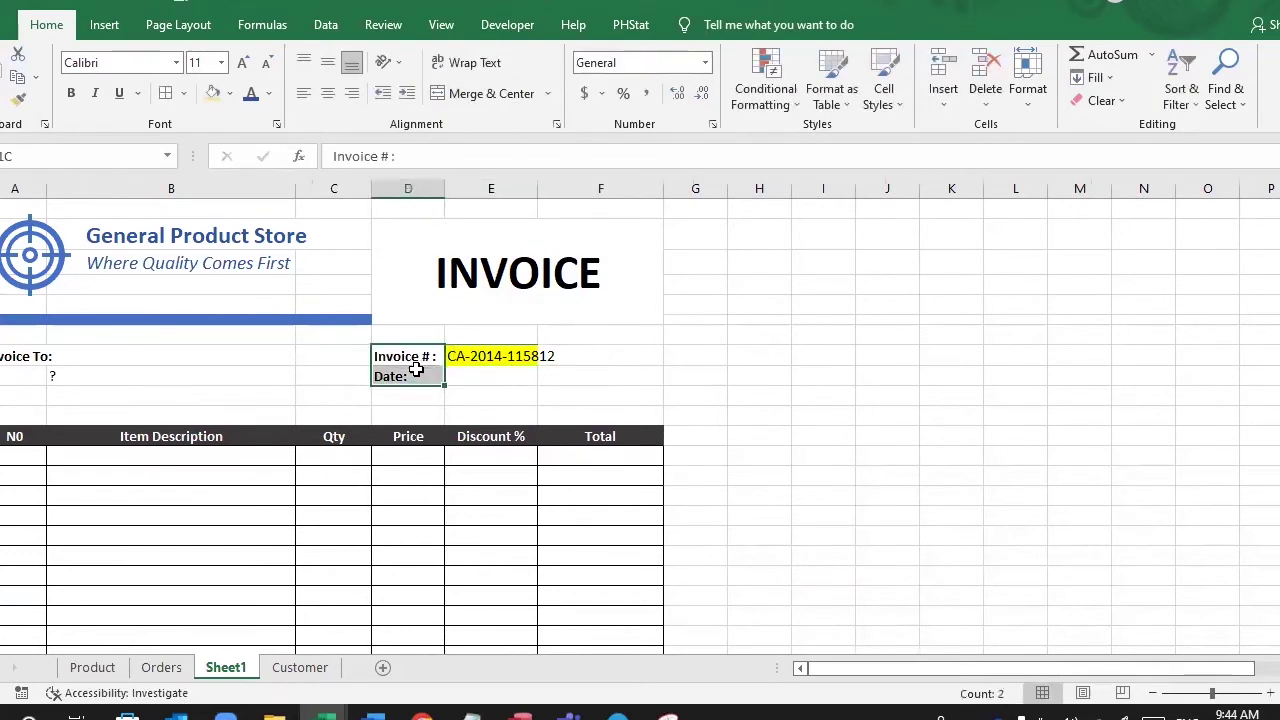
click(352, 93)
drag(490, 375, 560, 371)
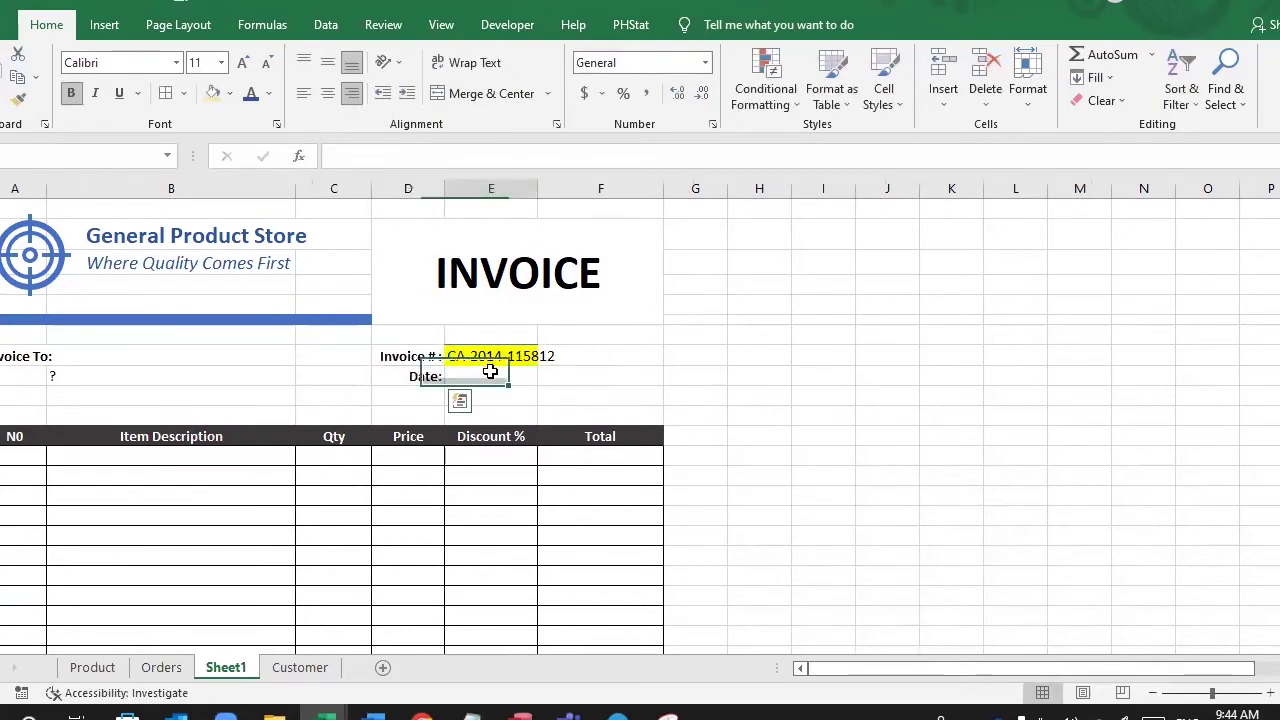
click(429, 351)
drag(445, 188, 473, 188)
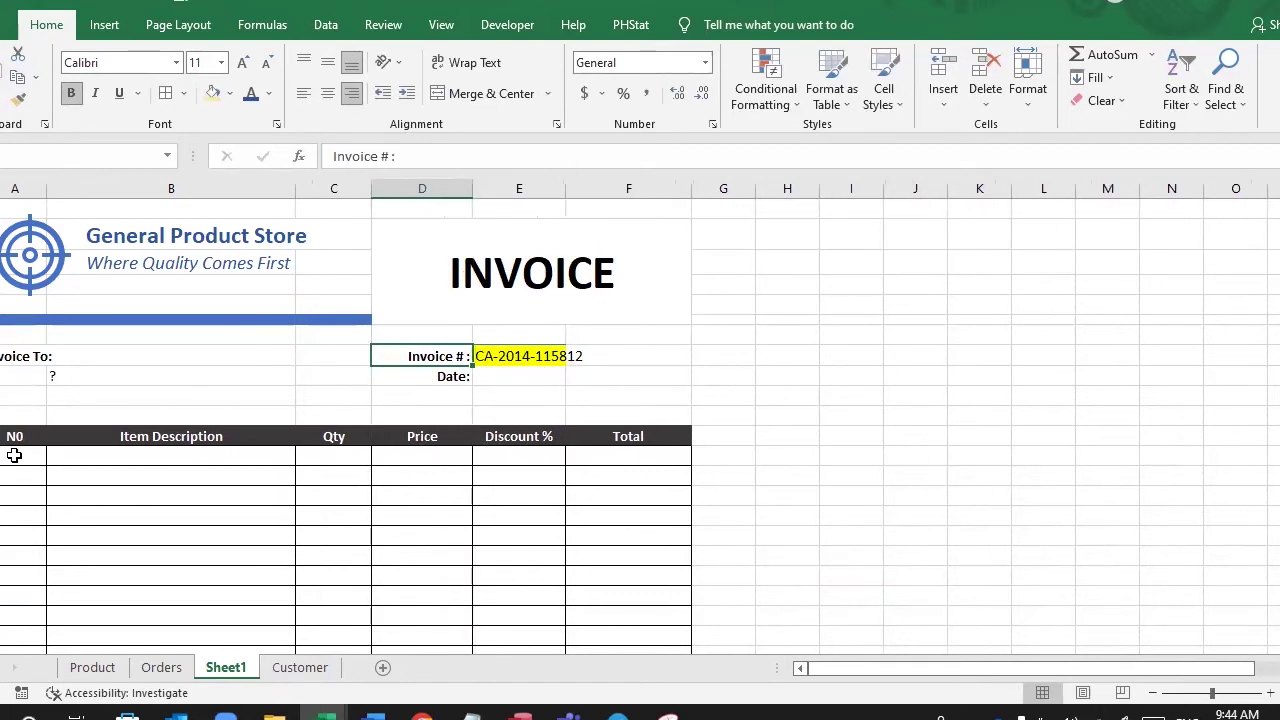
Step: Open the print preview of the invoice with Ctrl+P
drag(17, 455, 615, 640)
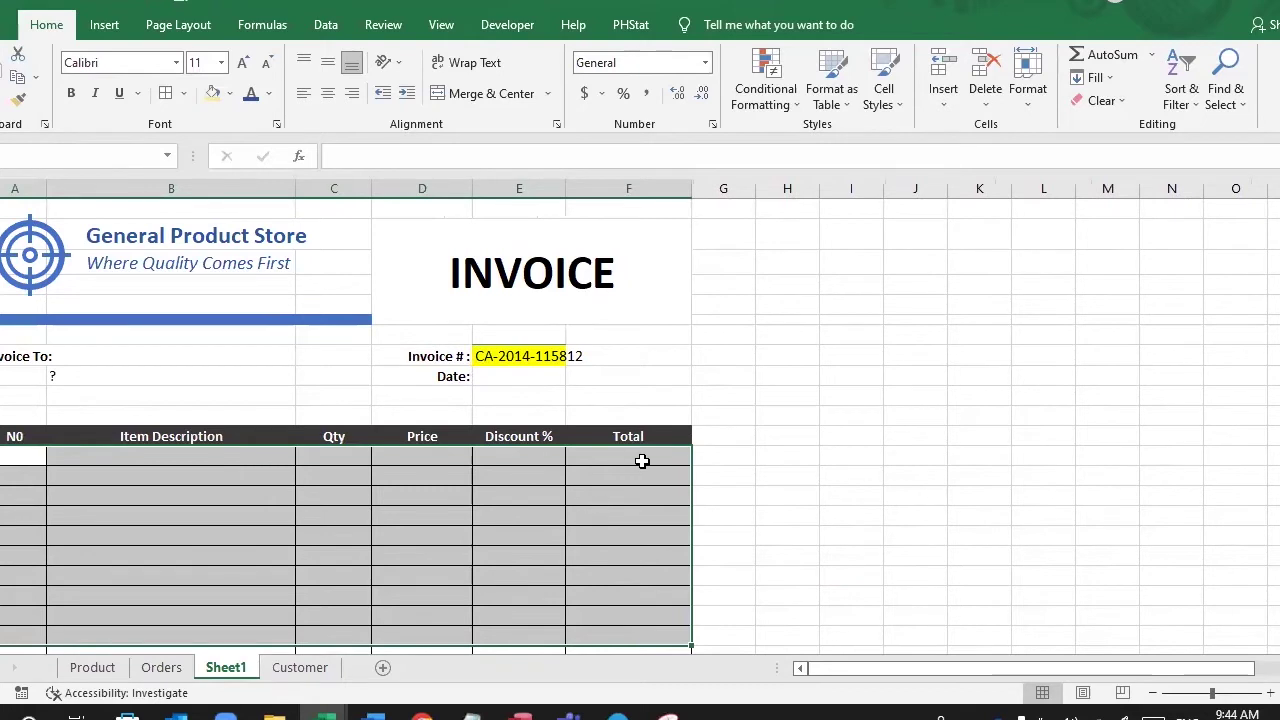
click(814, 375)
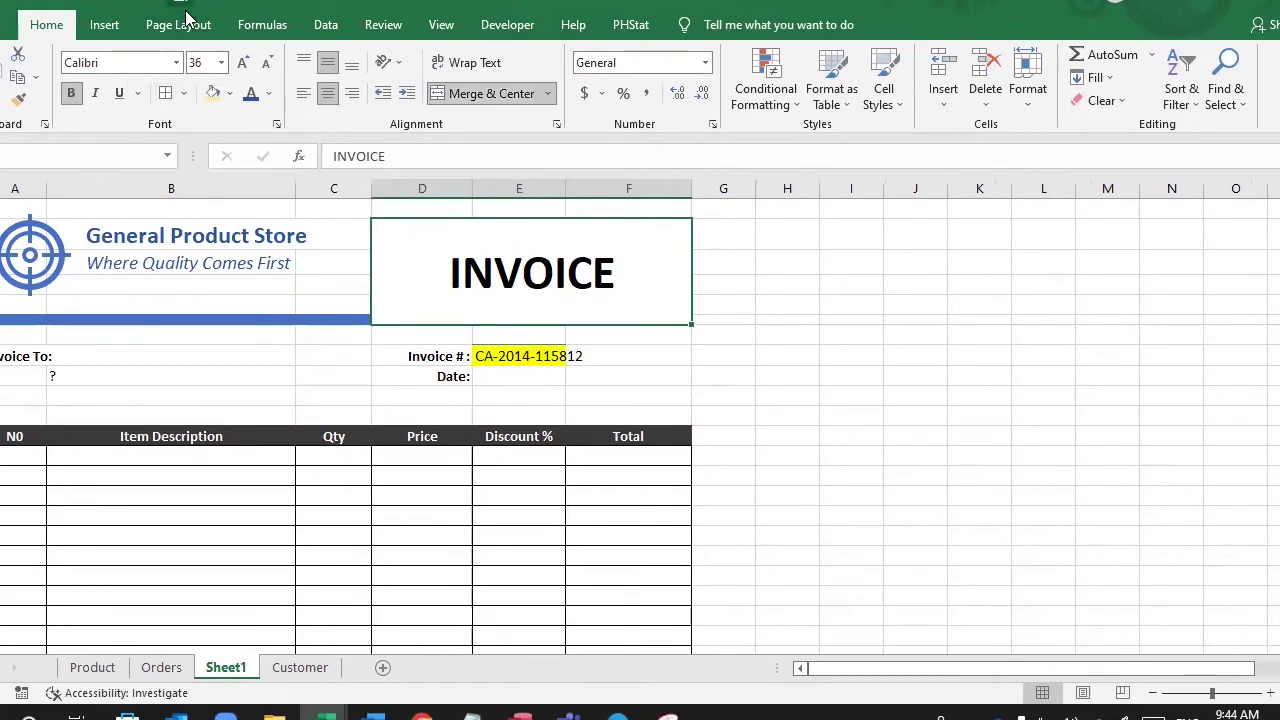
key(ctrl+p)
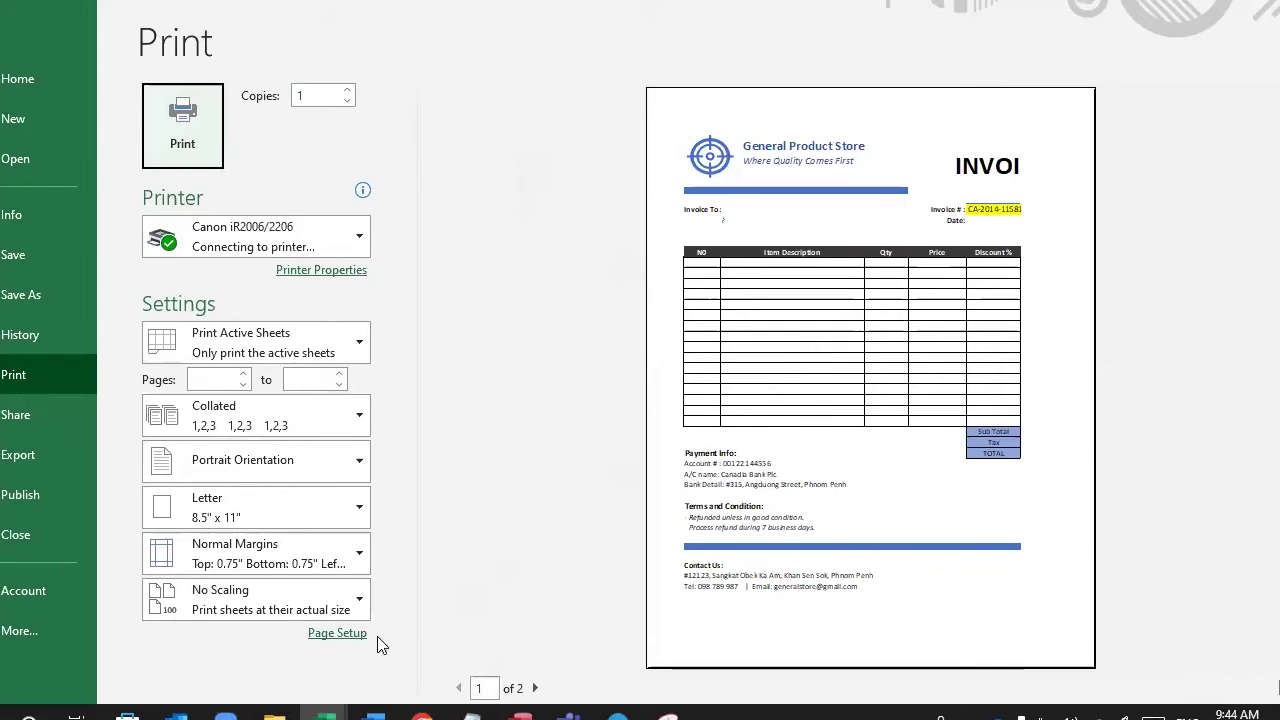
Step: In Page Setup, fit the sheet to one page on A4 paper
click(337, 633)
click(203, 237)
click(320, 291)
scroll(268, 372, down, 2)
click(277, 364)
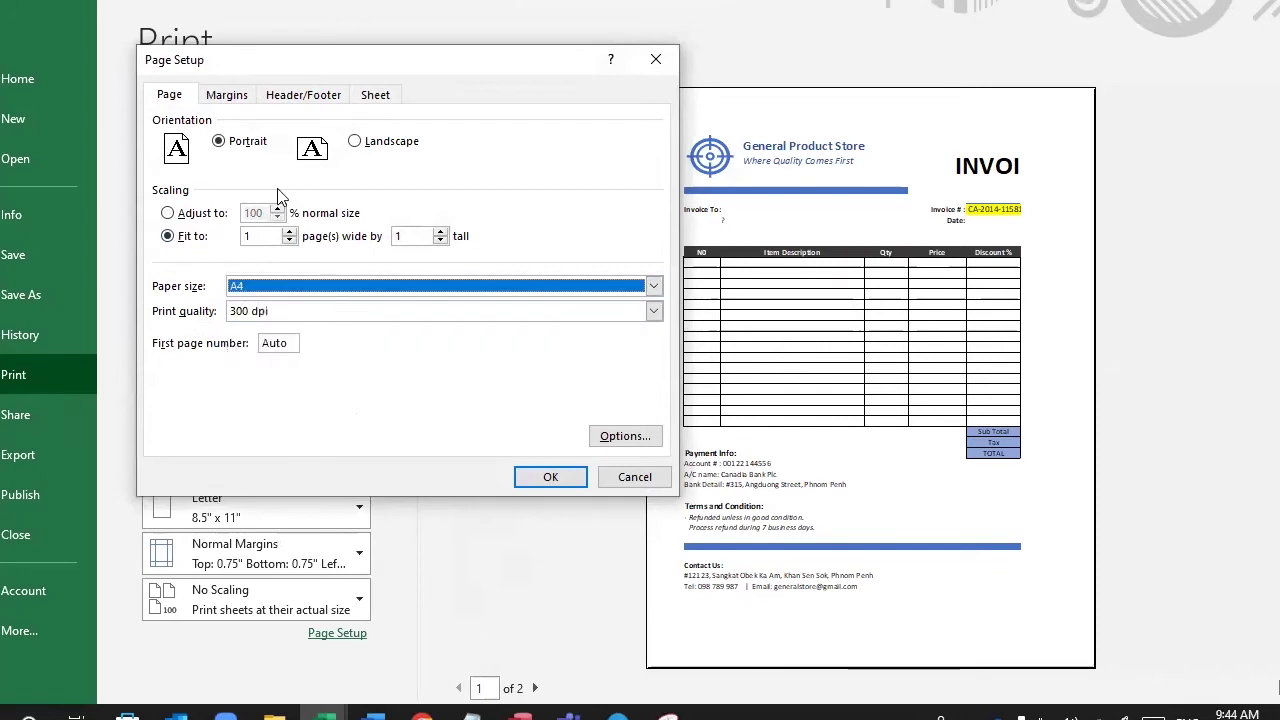
Step: Set all margins to 0.5 and centre the invoice horizontally
click(230, 98)
click(168, 372)
click(321, 239)
click(321, 239)
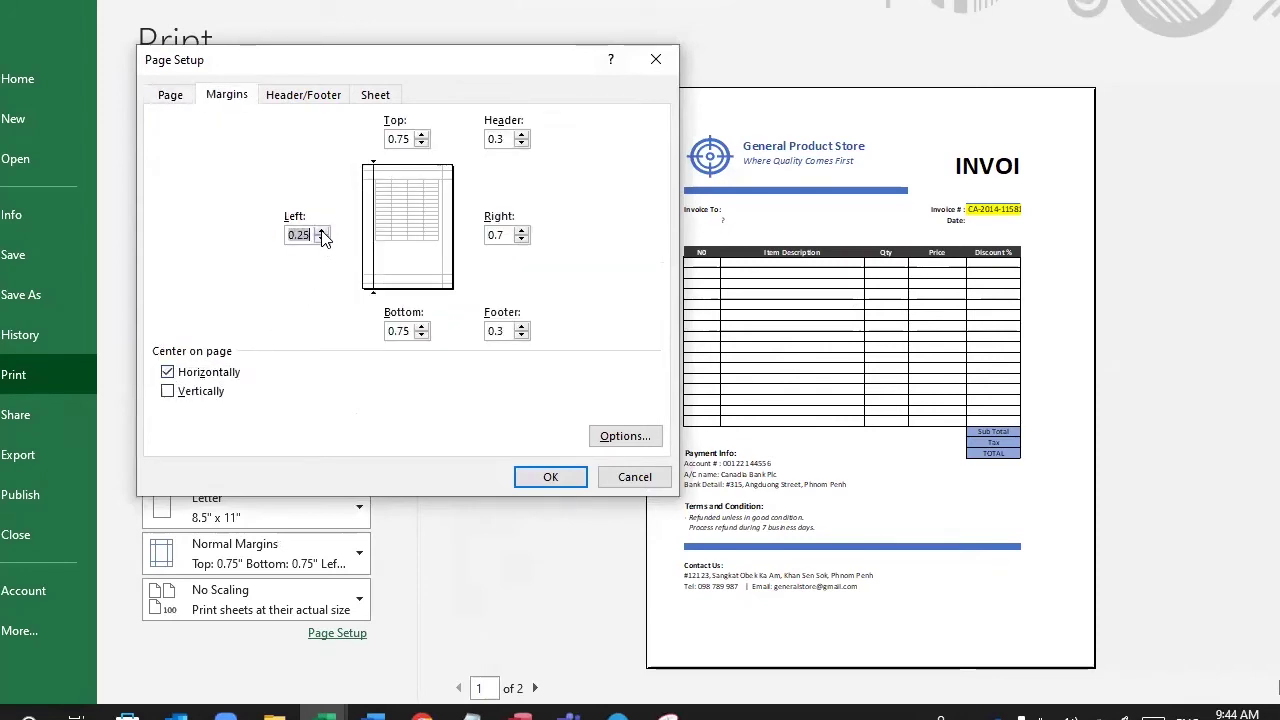
click(521, 239)
click(521, 239)
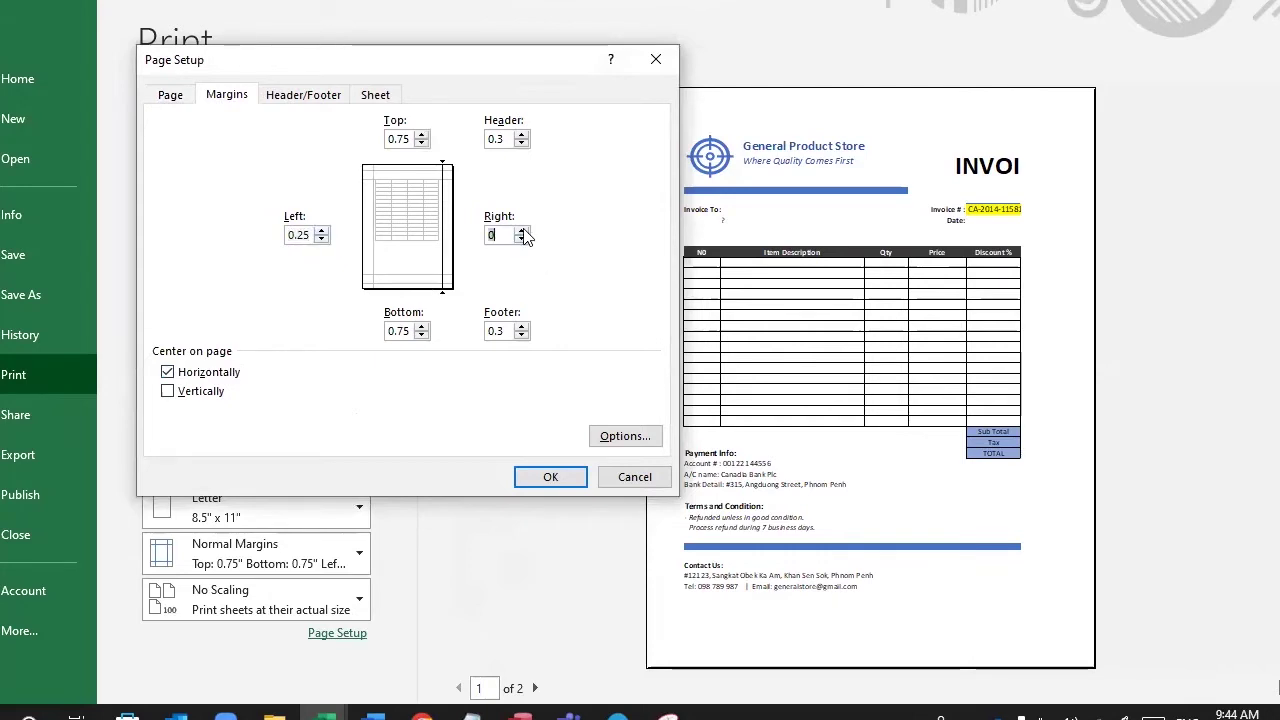
click(317, 234)
text(0.5)
click(421, 144)
click(421, 335)
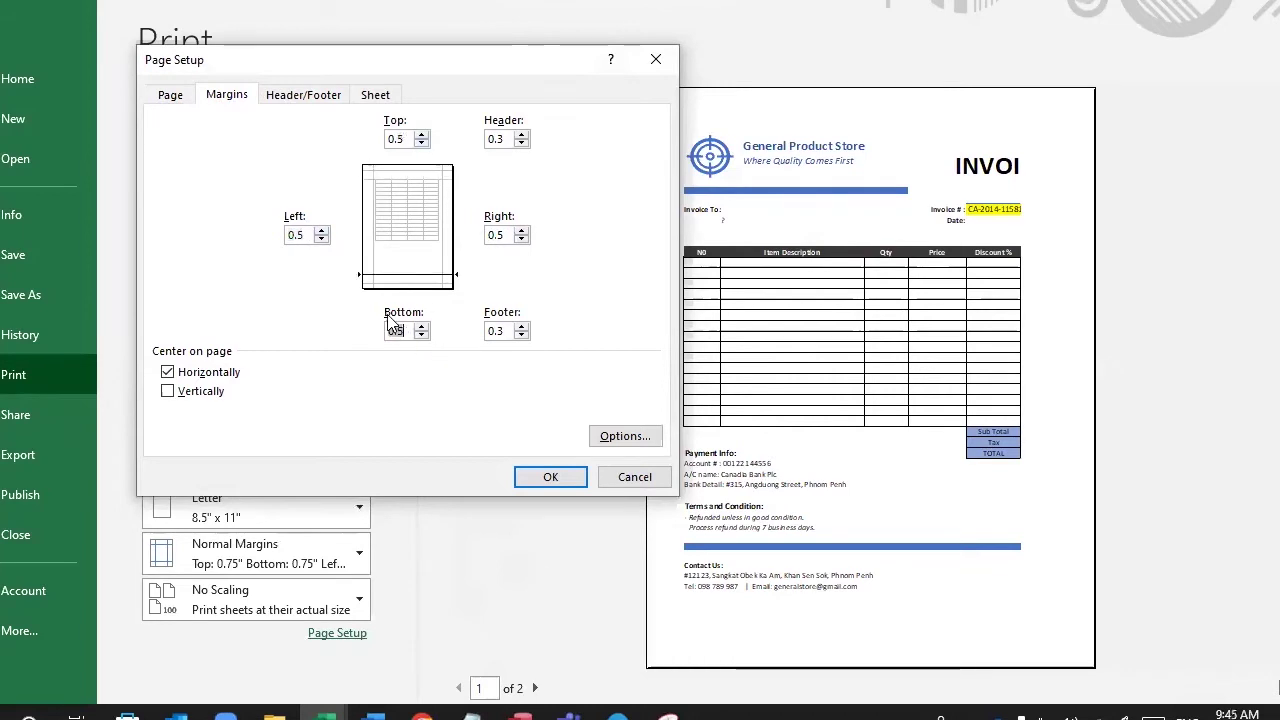
Step: Confirm fit to one page, apply the setup, check the preview, and return to Sheet1
click(177, 100)
click(193, 238)
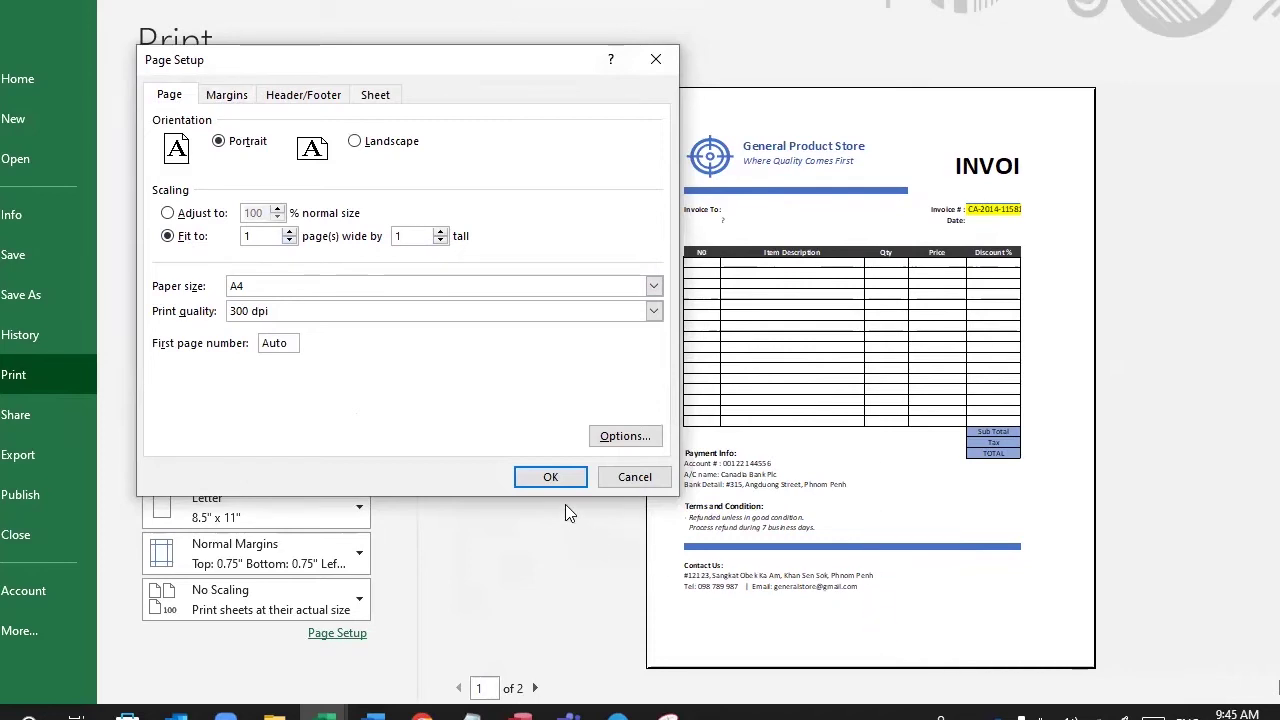
click(551, 478)
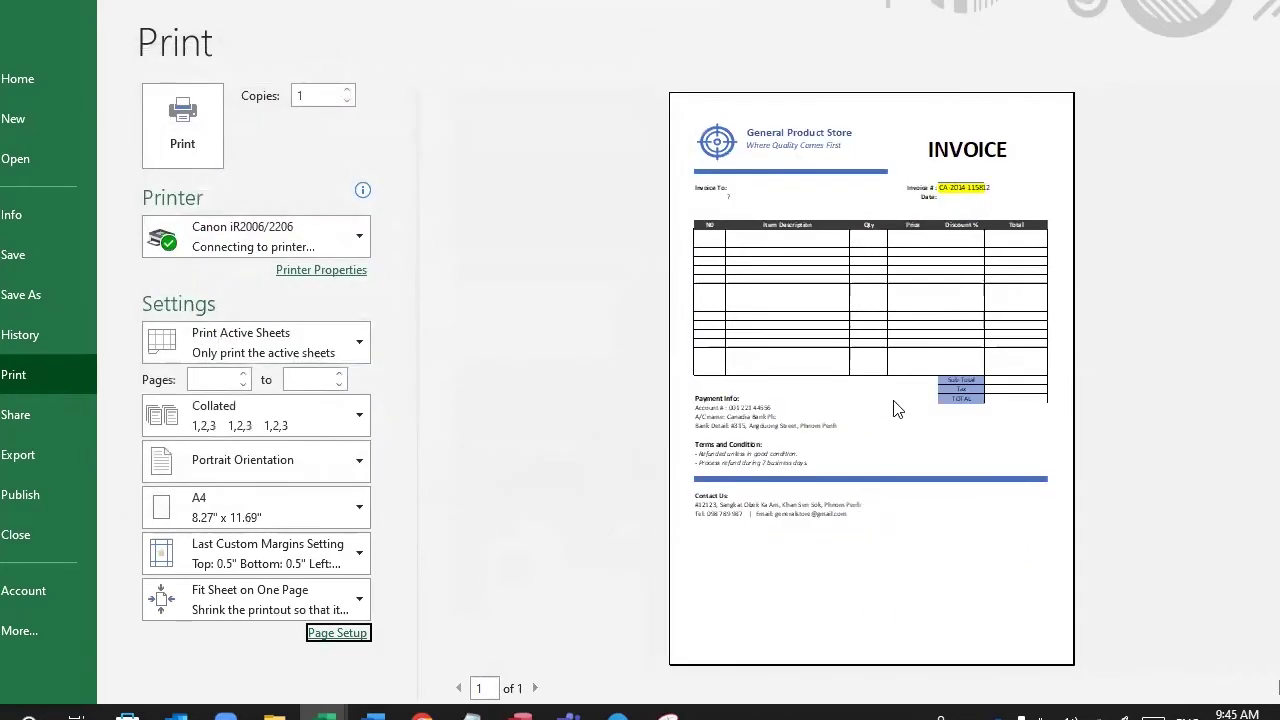
click(897, 354)
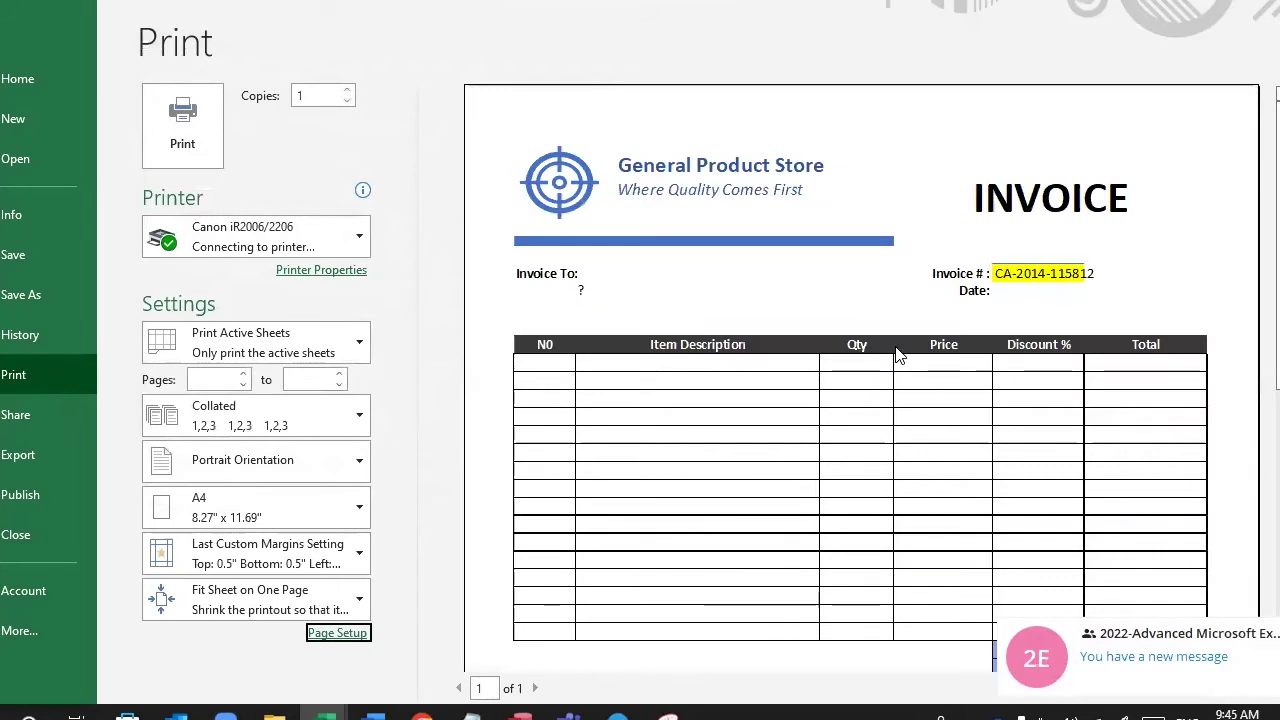
click(897, 354)
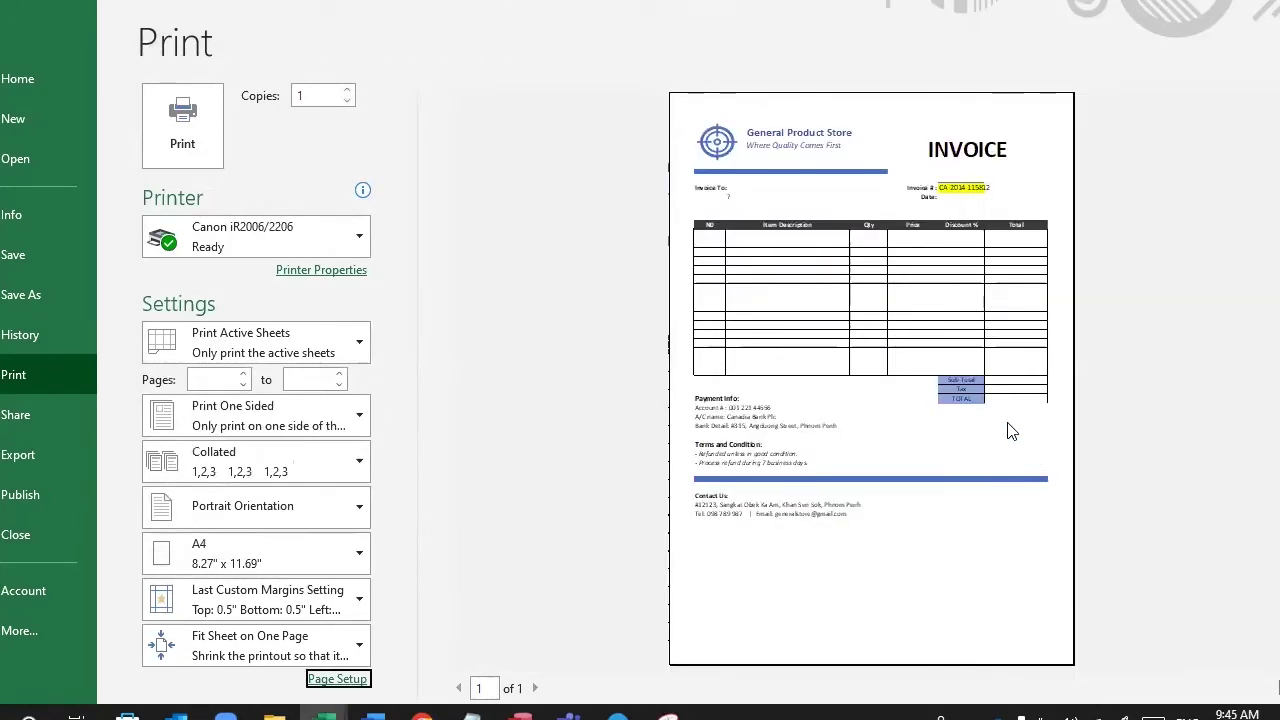
click(25, 35)
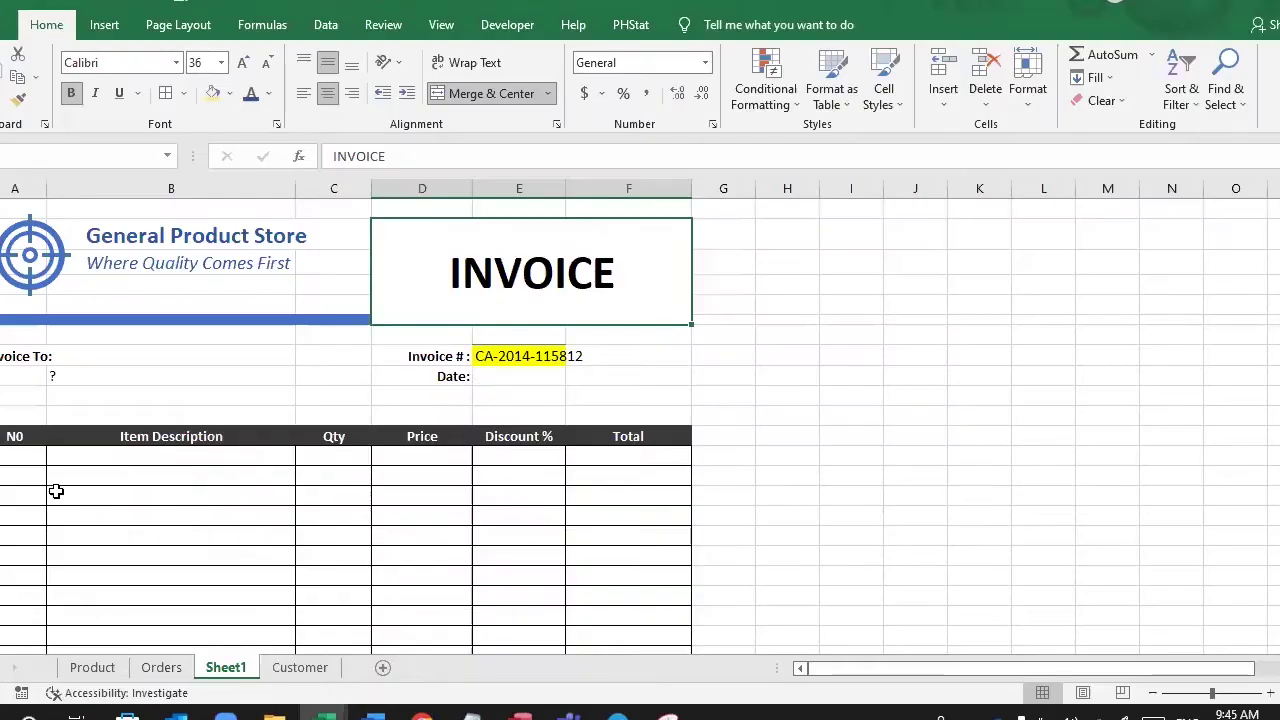
Step: Make the item rows down to TOTAL taller by dragging a row border
scroll(46, 467, down, 2)
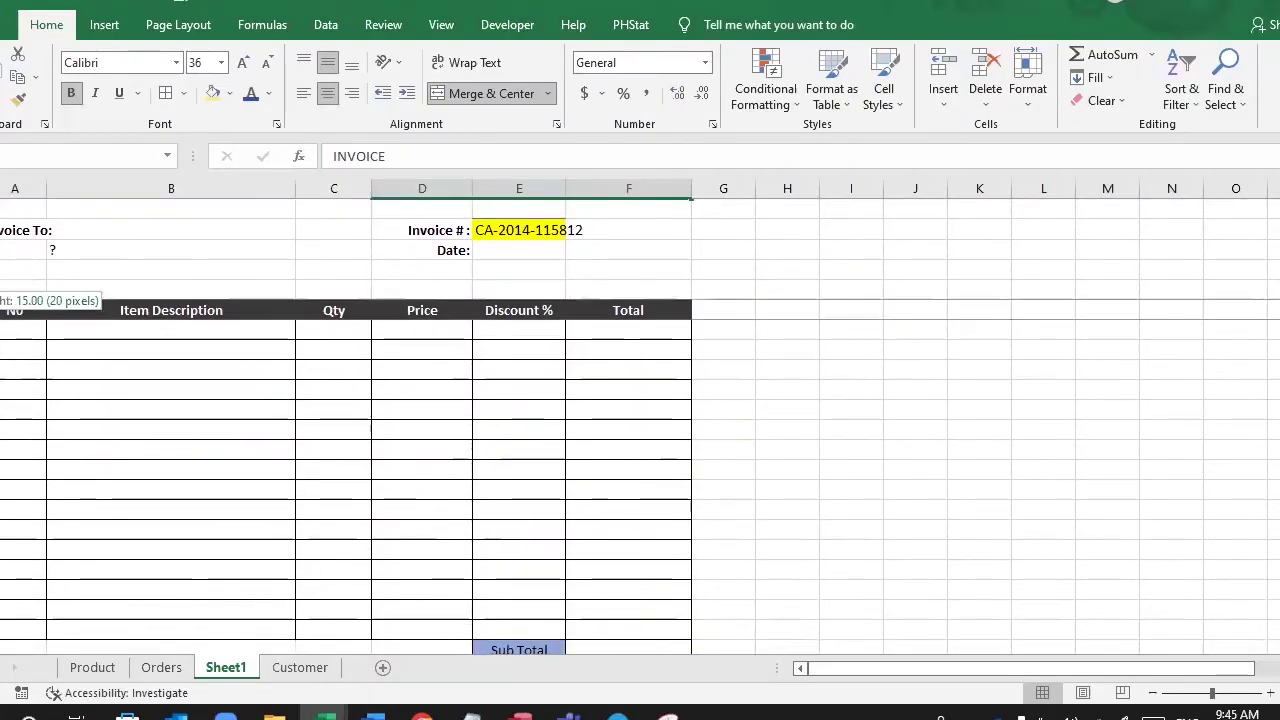
mouse_move(30, 330)
mouse_down()
mouse_move(260, 603)
mouse_move(142, 553)
mouse_up()
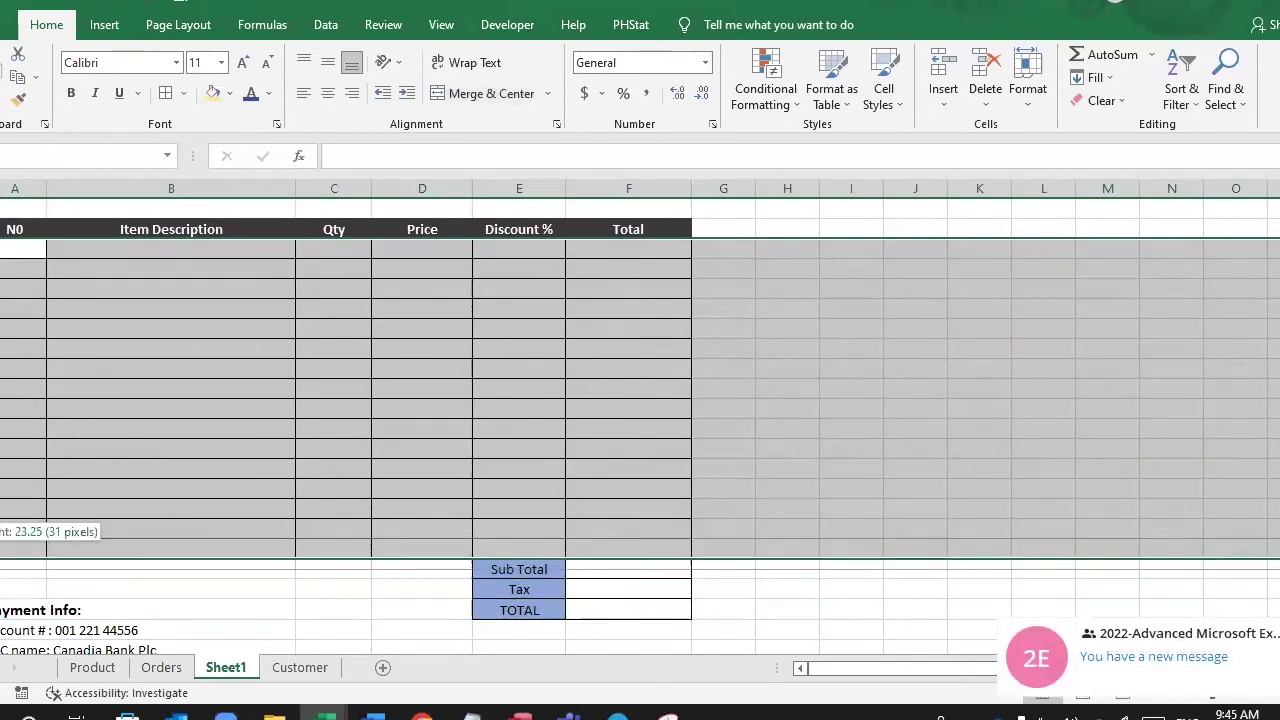
drag(4, 554, 4, 570)
Step: Enlarge the Sub Total, Tax and TOTAL rows
scroll(460, 402, down, 3)
scroll(560, 470, down, 3)
scroll(645, 515, down, 2)
drag(636, 494, 611, 531)
drag(2, 497, 2, 538)
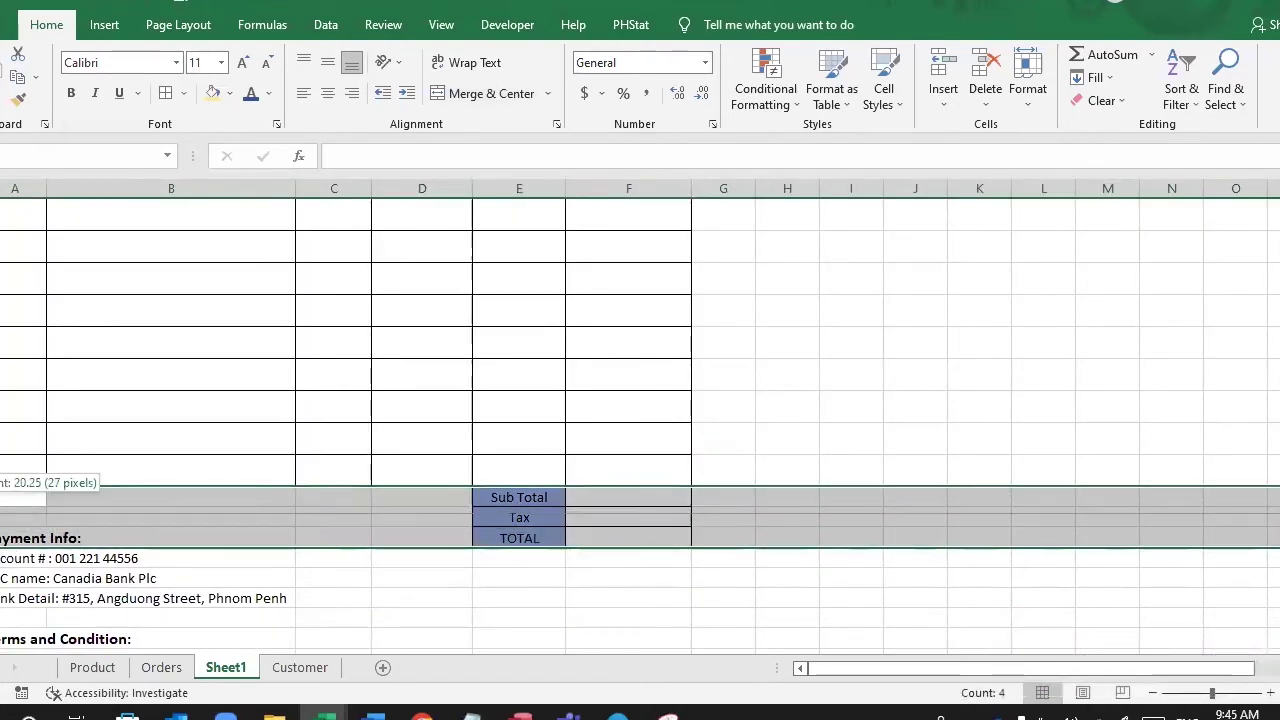
drag(2, 507, 2, 512)
click(679, 455)
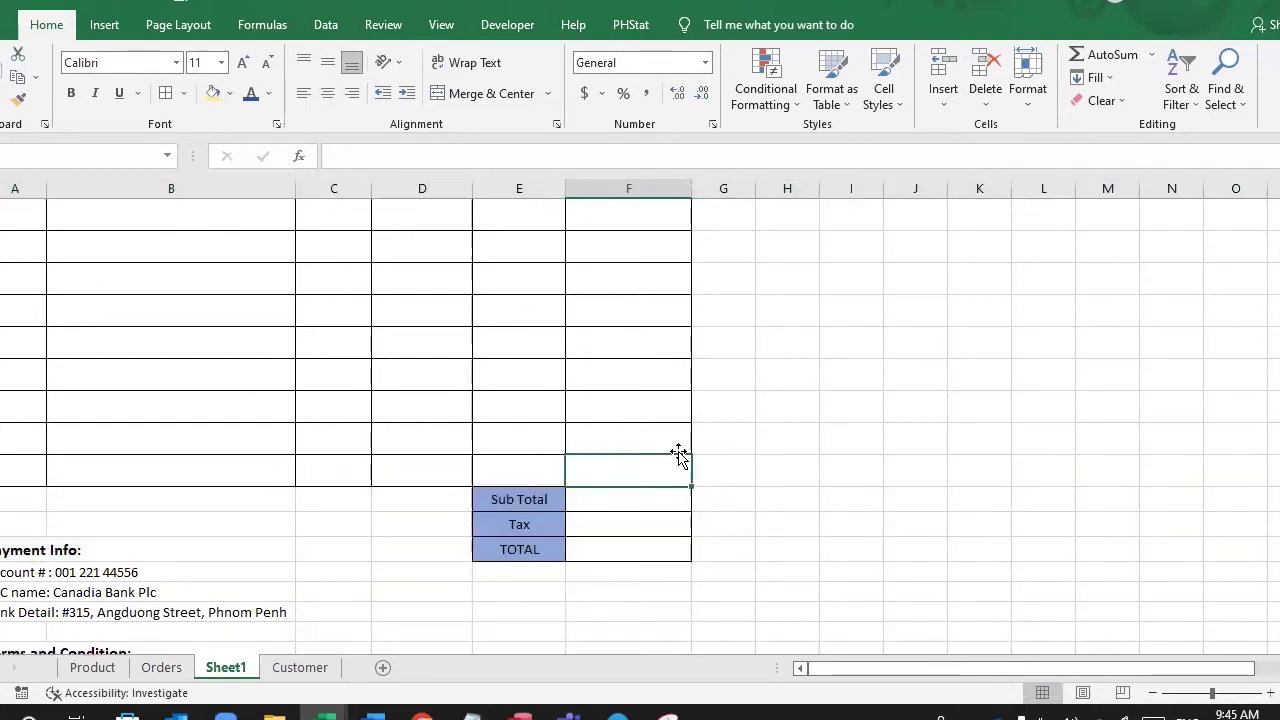
key(Up)
key(Right)
key(Right)
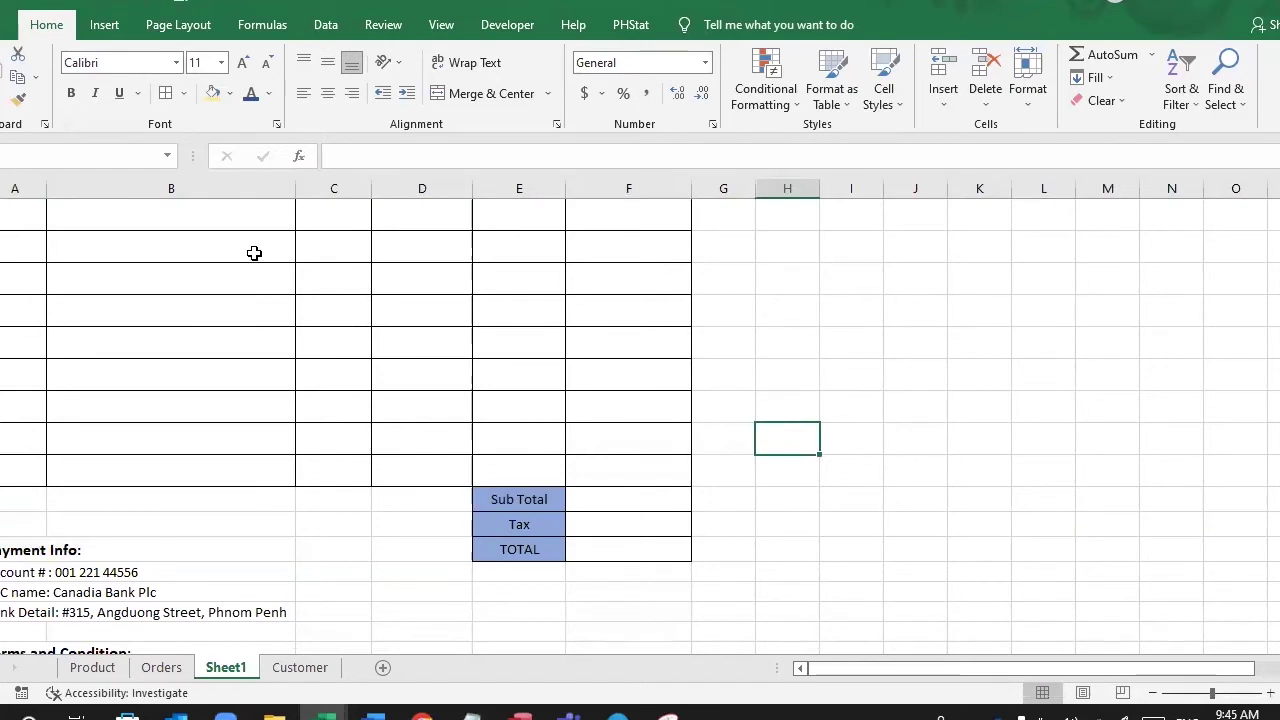
Step: Remove the inside horizontal borders from the A–F item table, keeping only vertical column lines
scroll(383, 386, up, 2)
scroll(383, 386, up, 1)
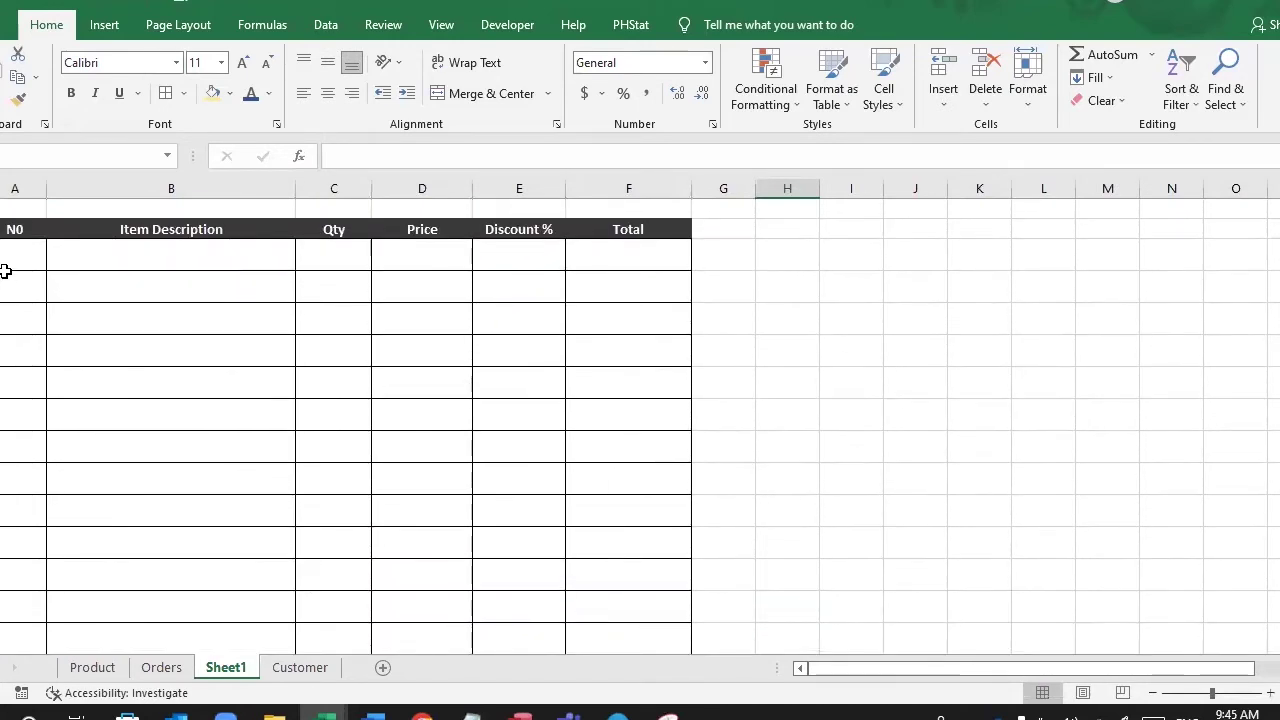
mouse_move(6, 254)
mouse_down()
mouse_move(594, 547)
mouse_move(594, 565)
mouse_up()
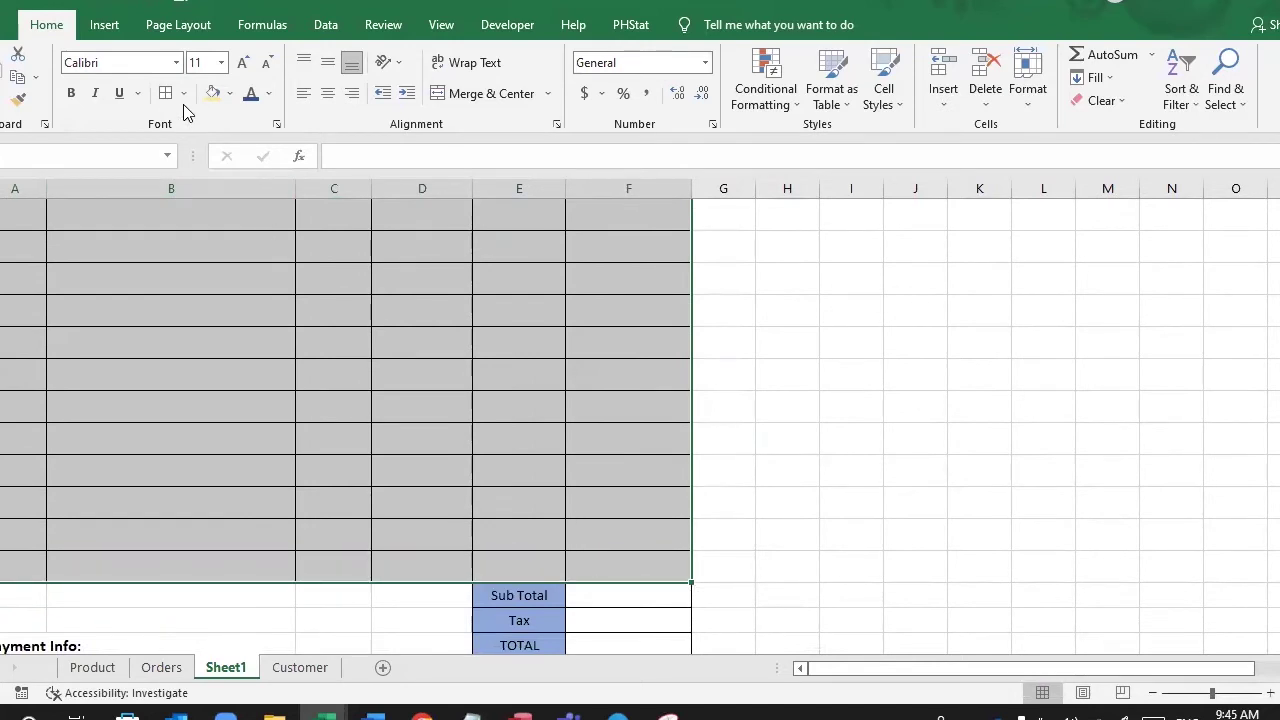
click(184, 93)
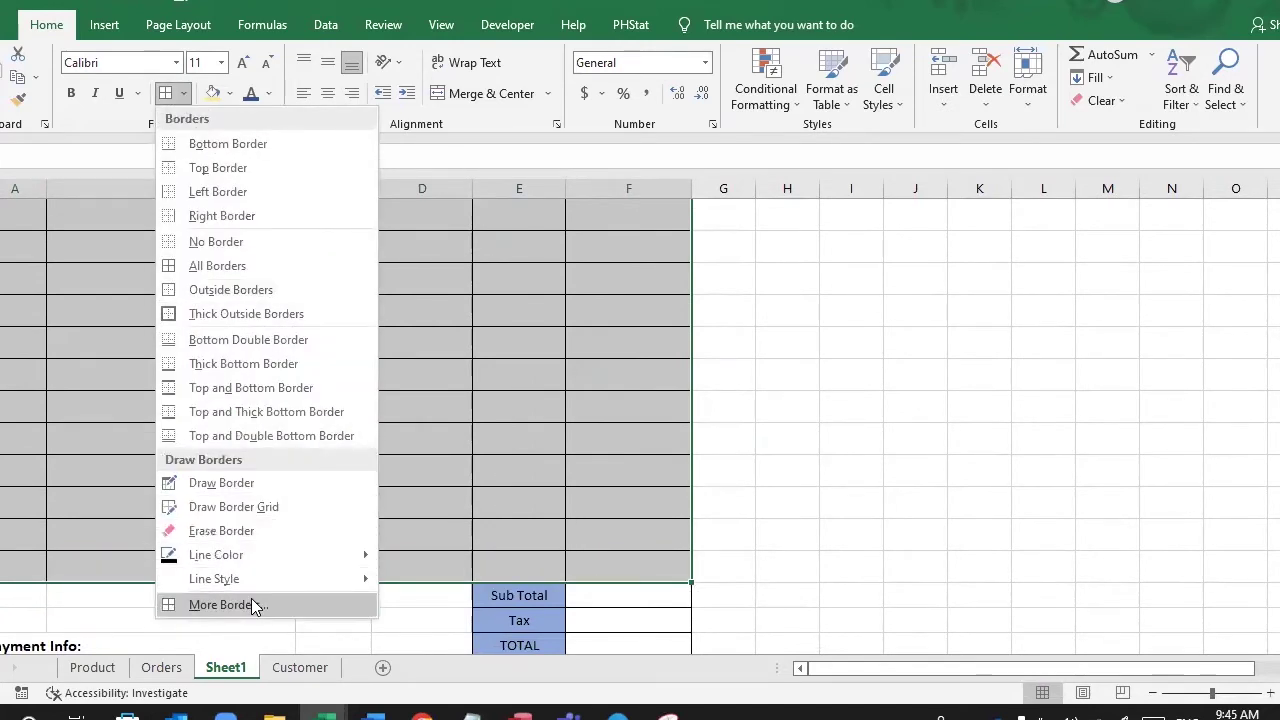
click(253, 605)
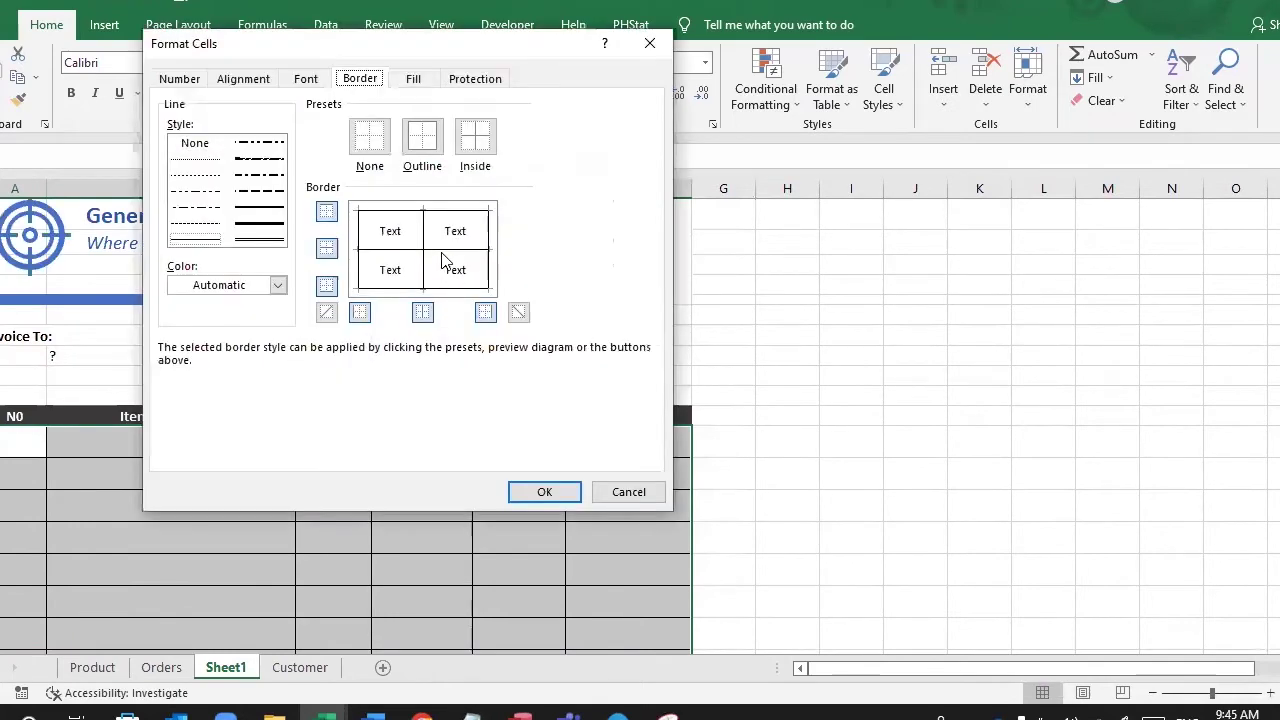
click(447, 250)
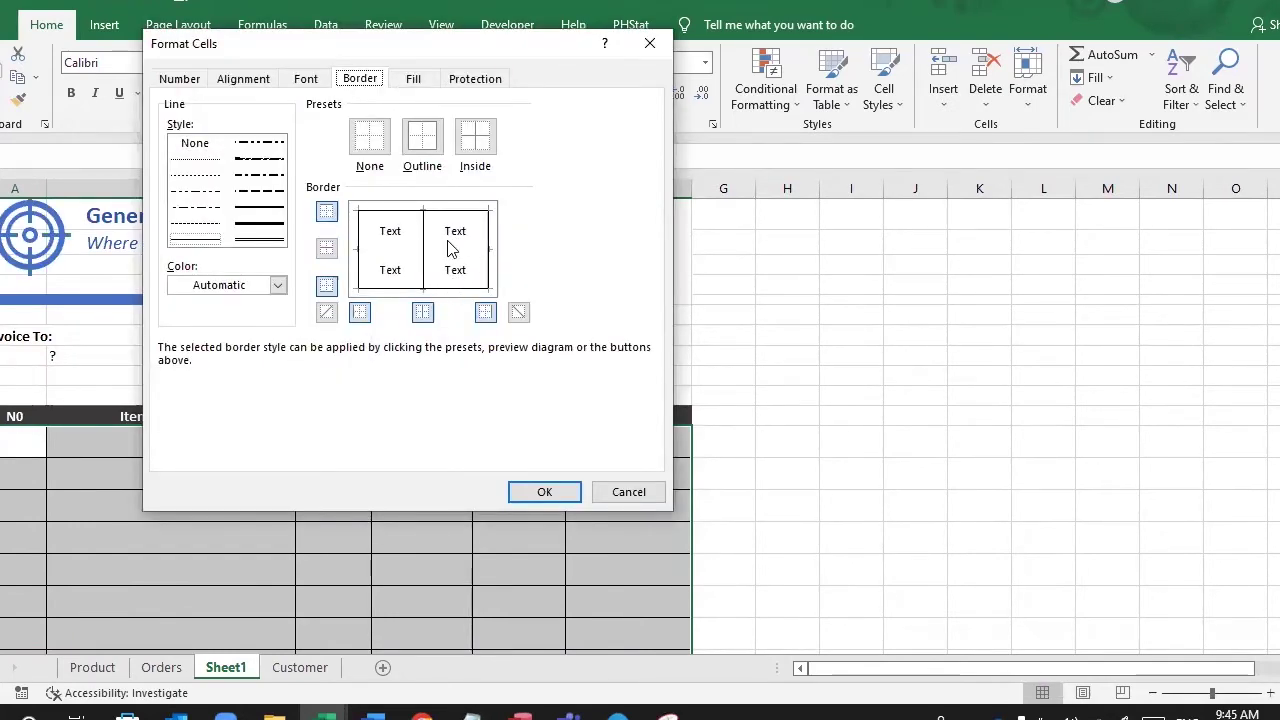
click(543, 491)
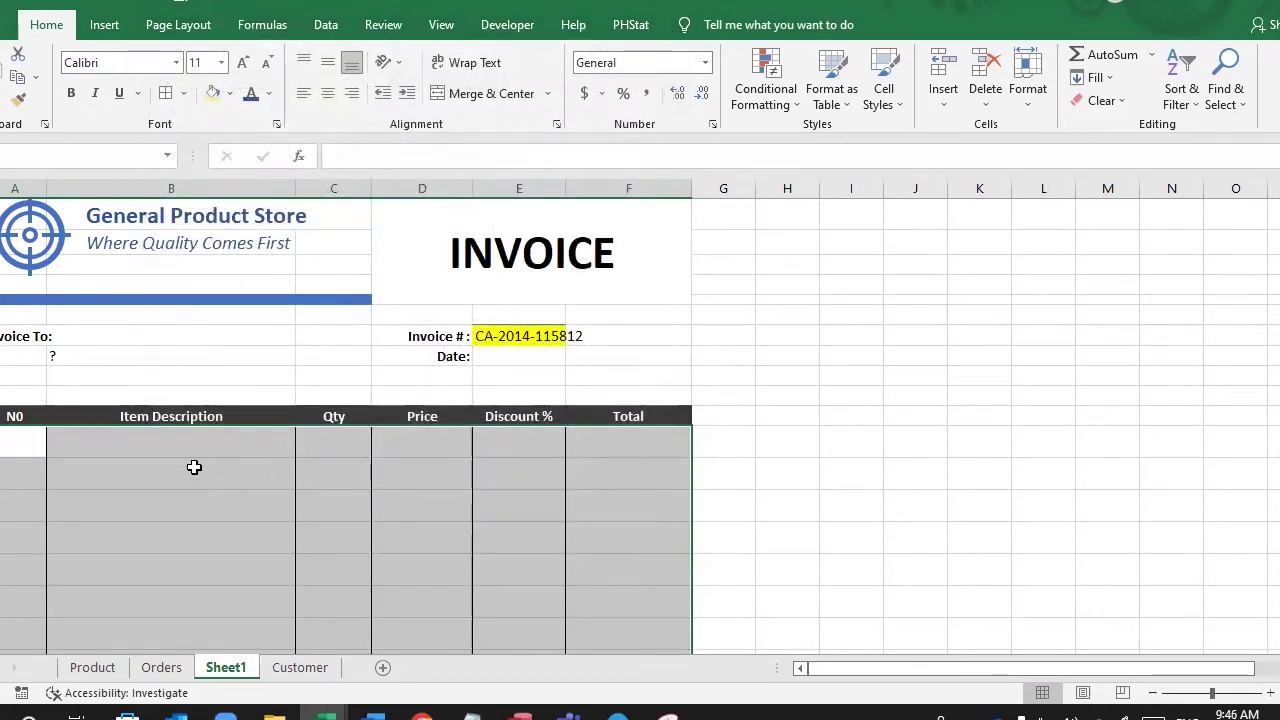
click(194, 467)
click(851, 414)
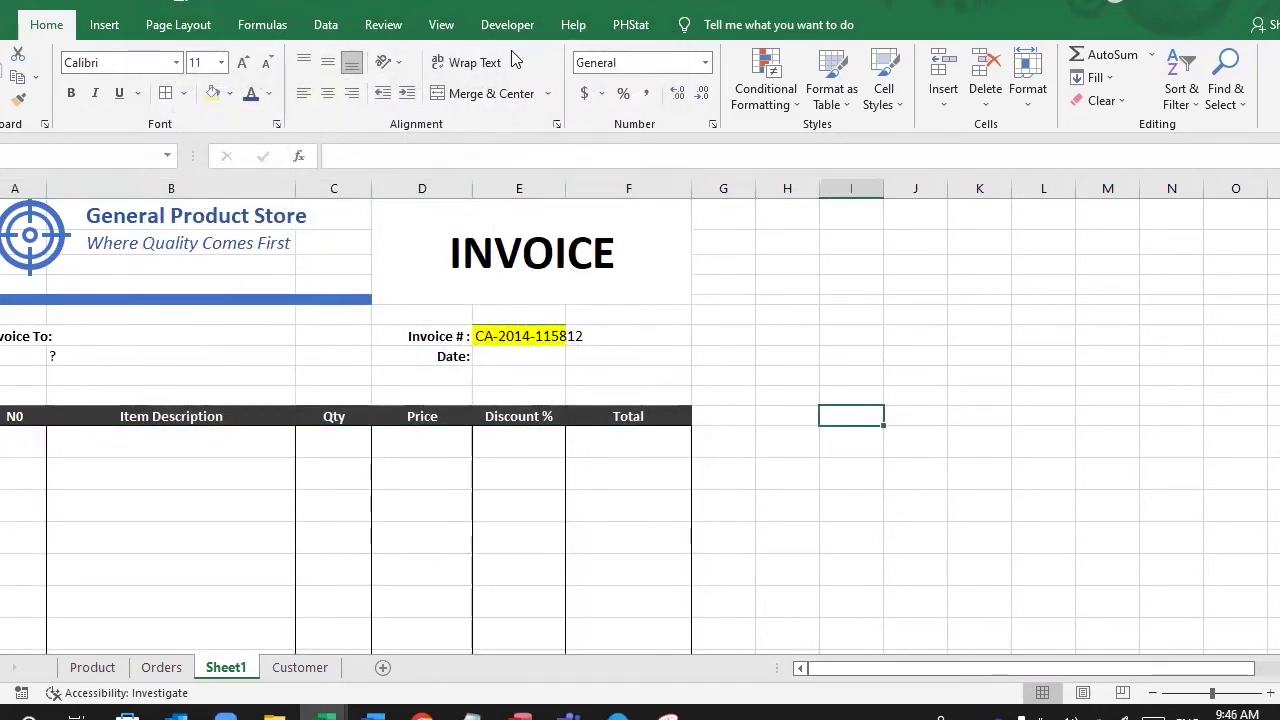
Step: Turn off the worksheet gridlines from the View tab
click(441, 24)
click(188, 93)
scroll(774, 351, down, 2)
scroll(540, 374, down, 3)
scroll(534, 374, down, 2)
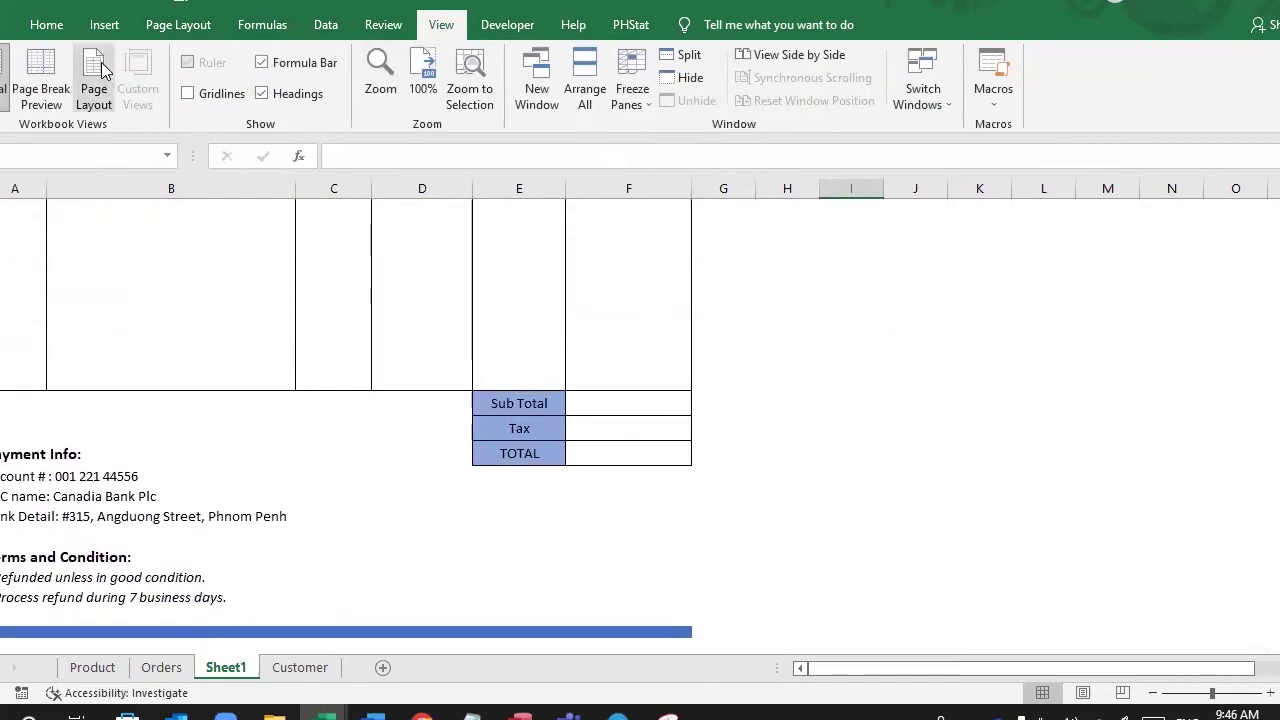
Step: Check in print preview that the invoice fits on one A4 page, then return to the sheet
key(ctrl+p)
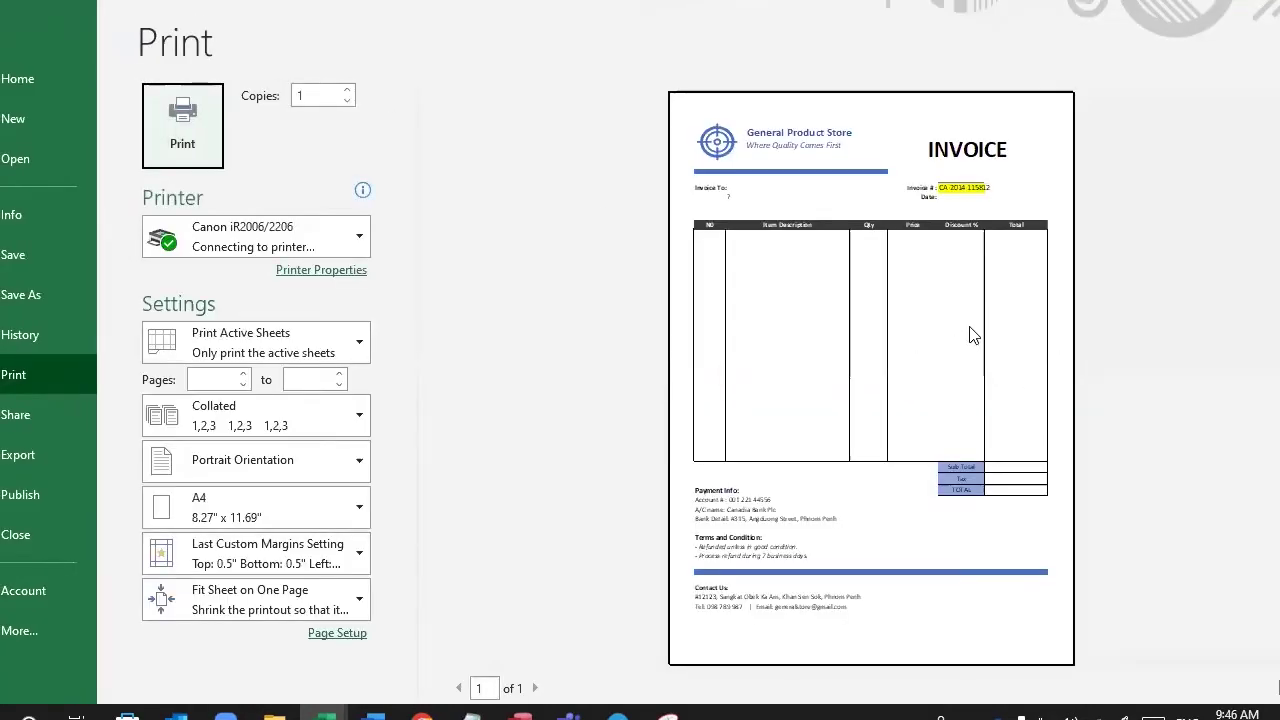
click(970, 335)
scroll(970, 335, down, 3)
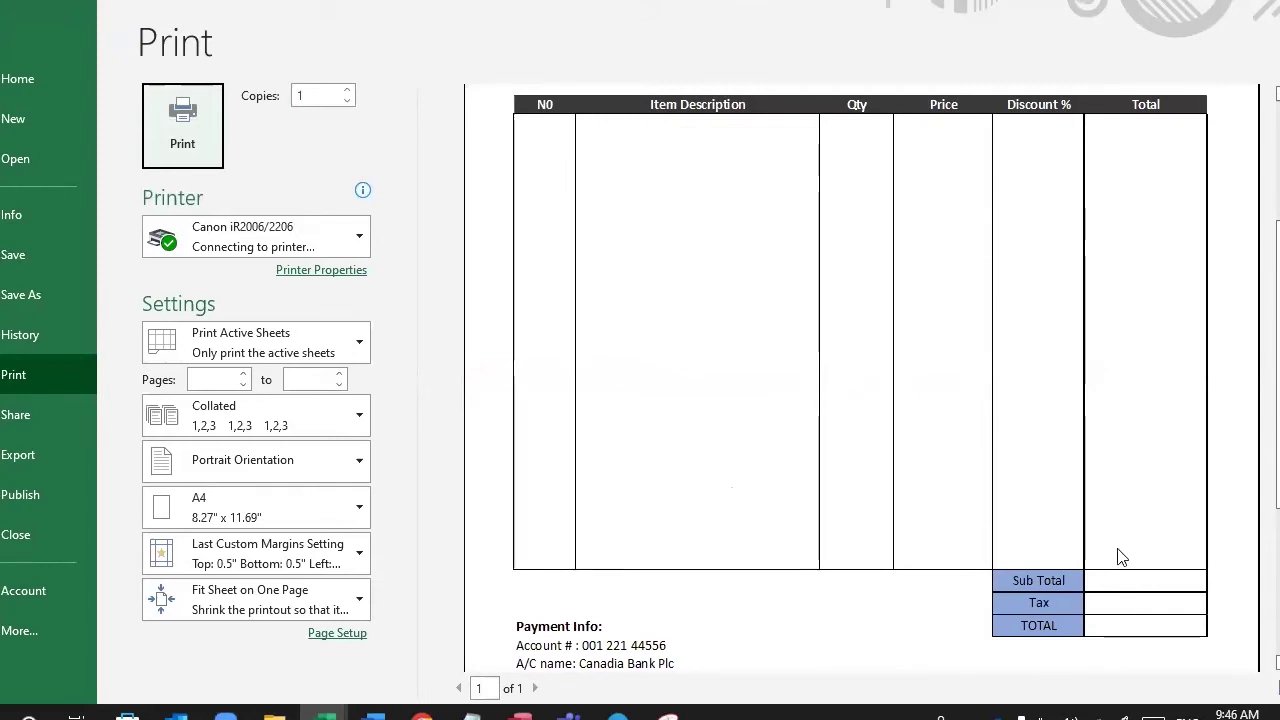
scroll(988, 492, down, 3)
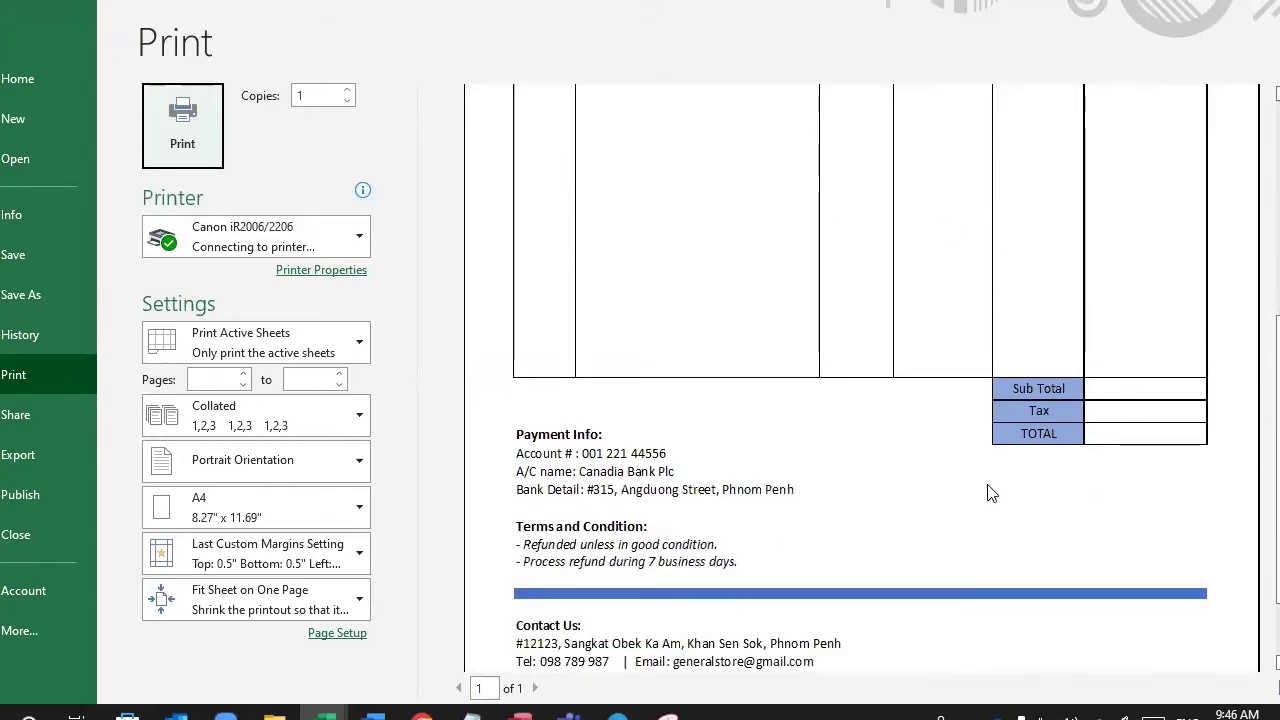
scroll(990, 492, down, 2)
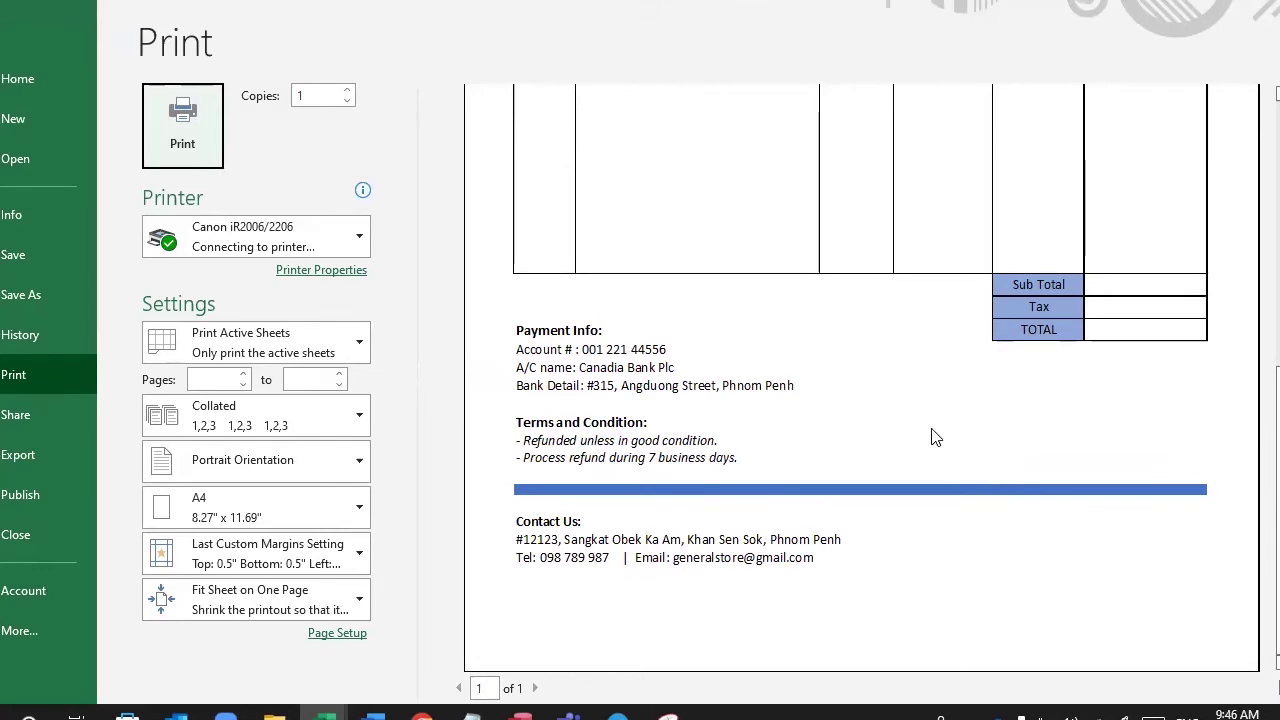
click(862, 372)
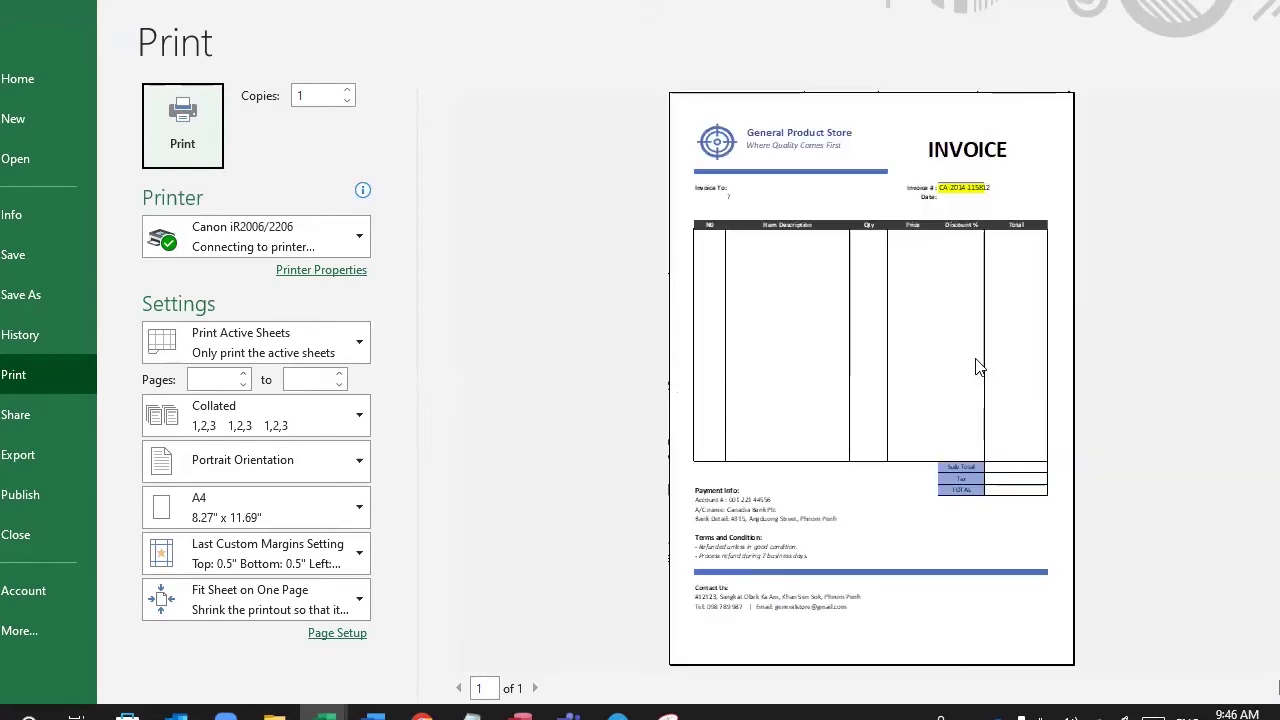
click(2, 38)
scroll(851, 374, up, 6)
scroll(851, 374, up, 2)
click(736, 335)
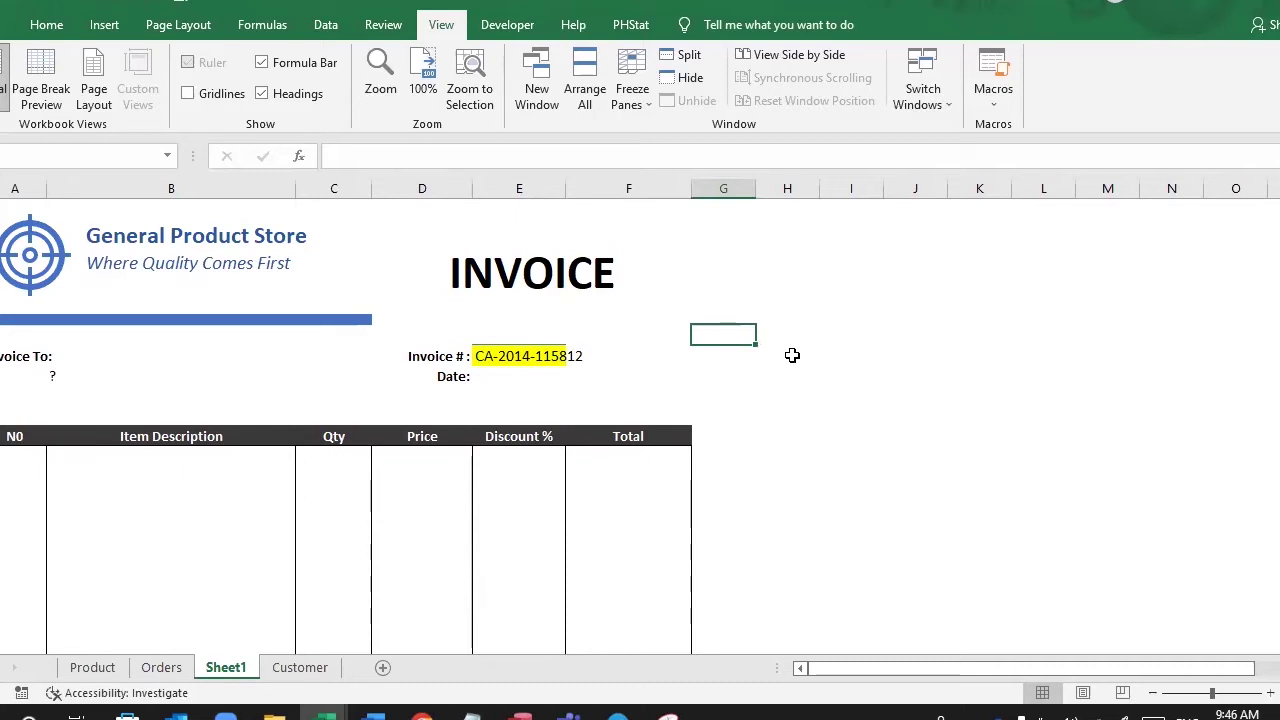
Step: Enter =off in the column G cell and accept the =OFFSET( autocomplete
text(=off)
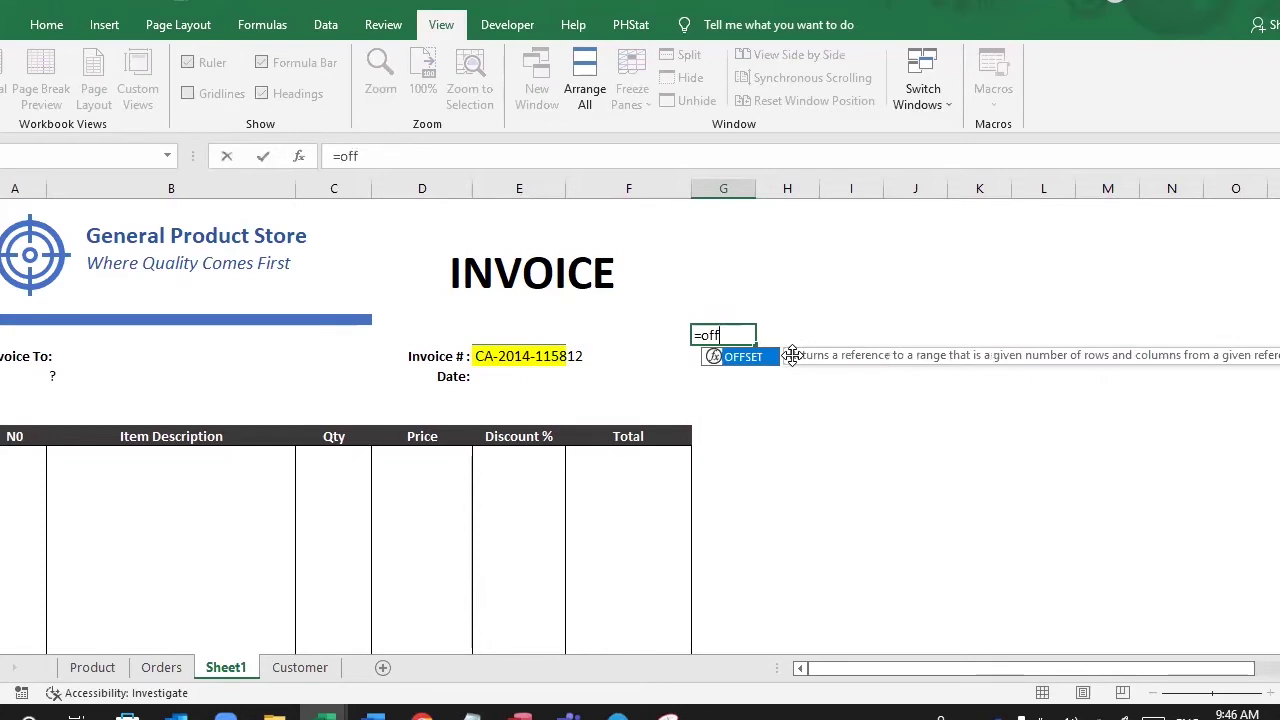
key(Tab)
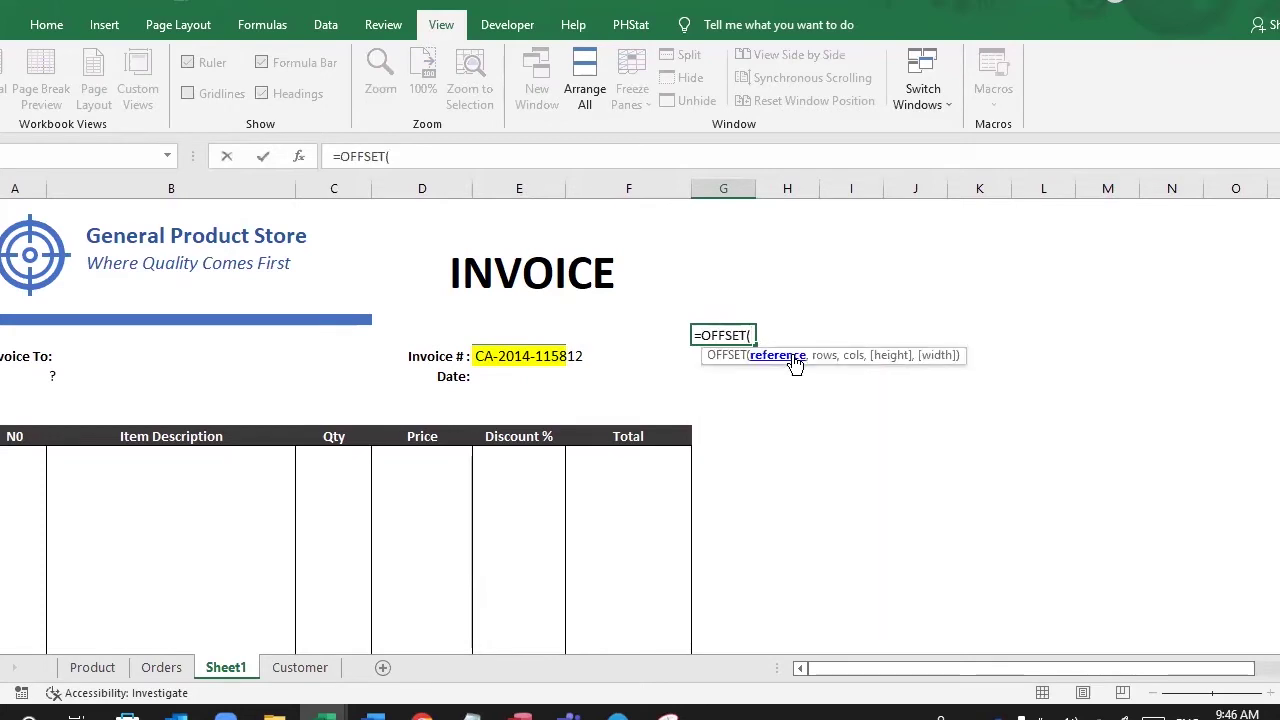
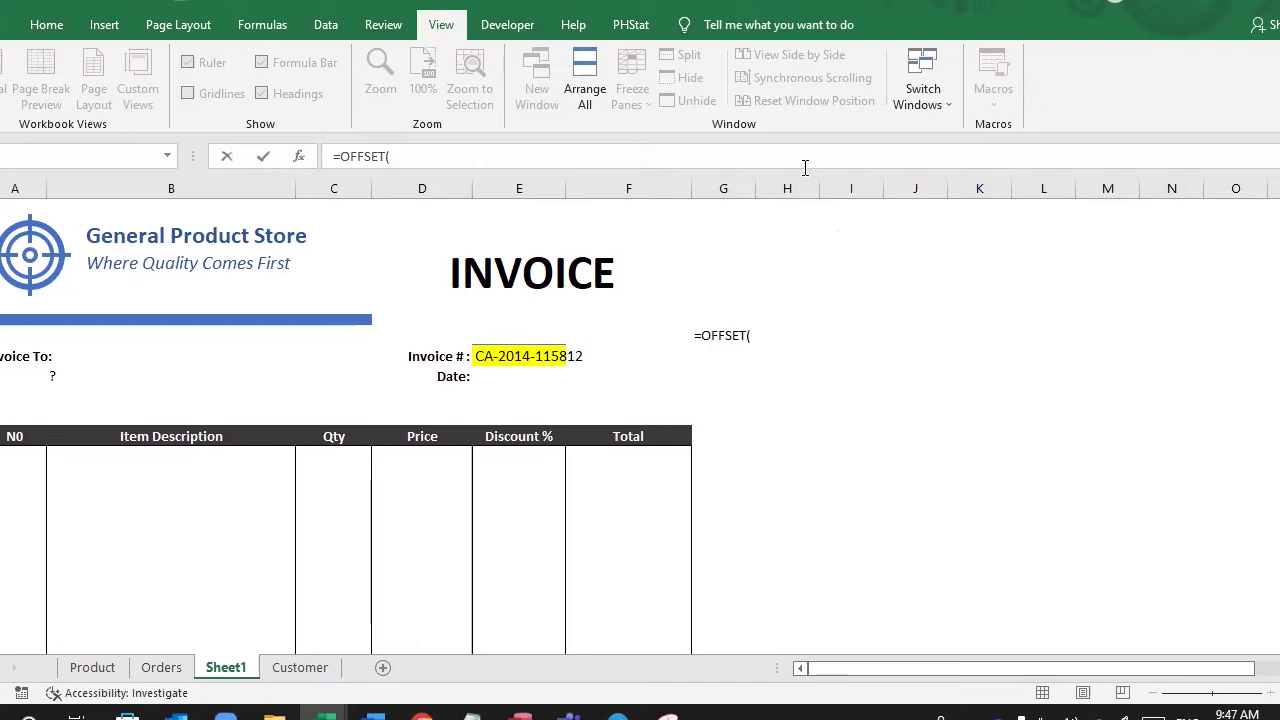
Step: Cancel the half-typed =OFFSET( formula referencing H7, leaving the cell beside the invoice number blank
click(763, 335)
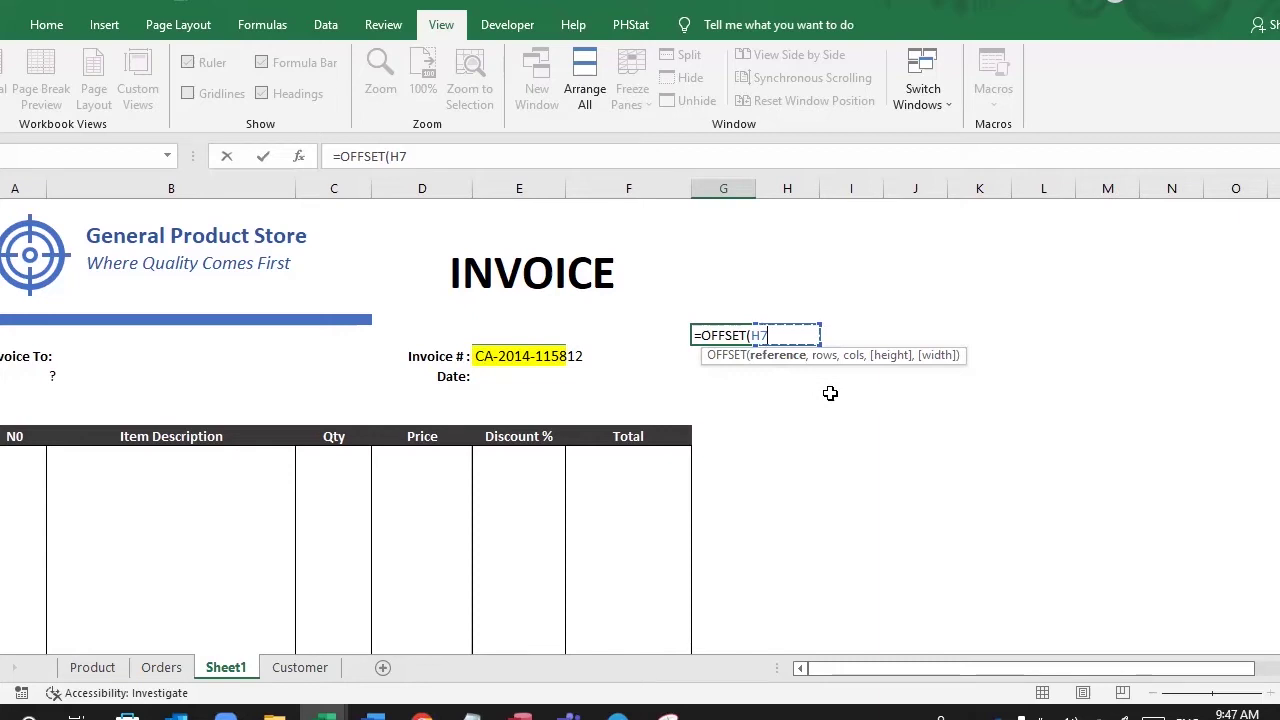
key(BackSpace)
key(Escape)
key(Down)
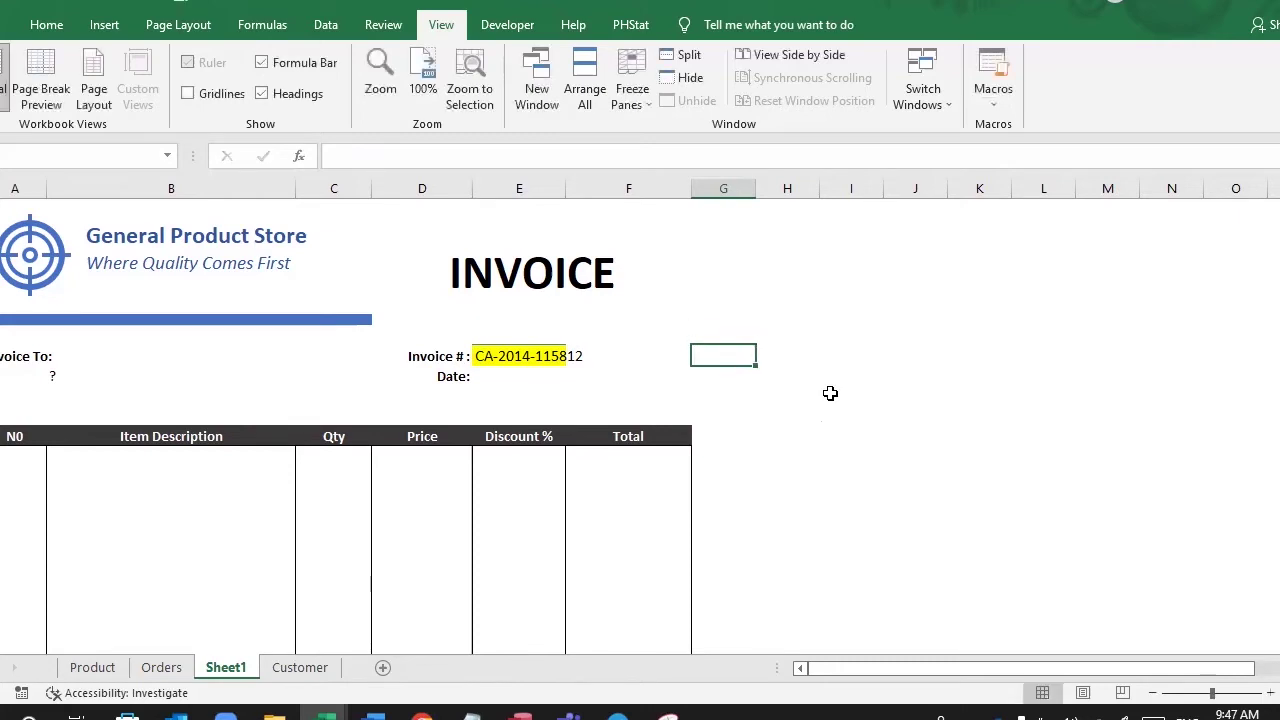
click(527, 358)
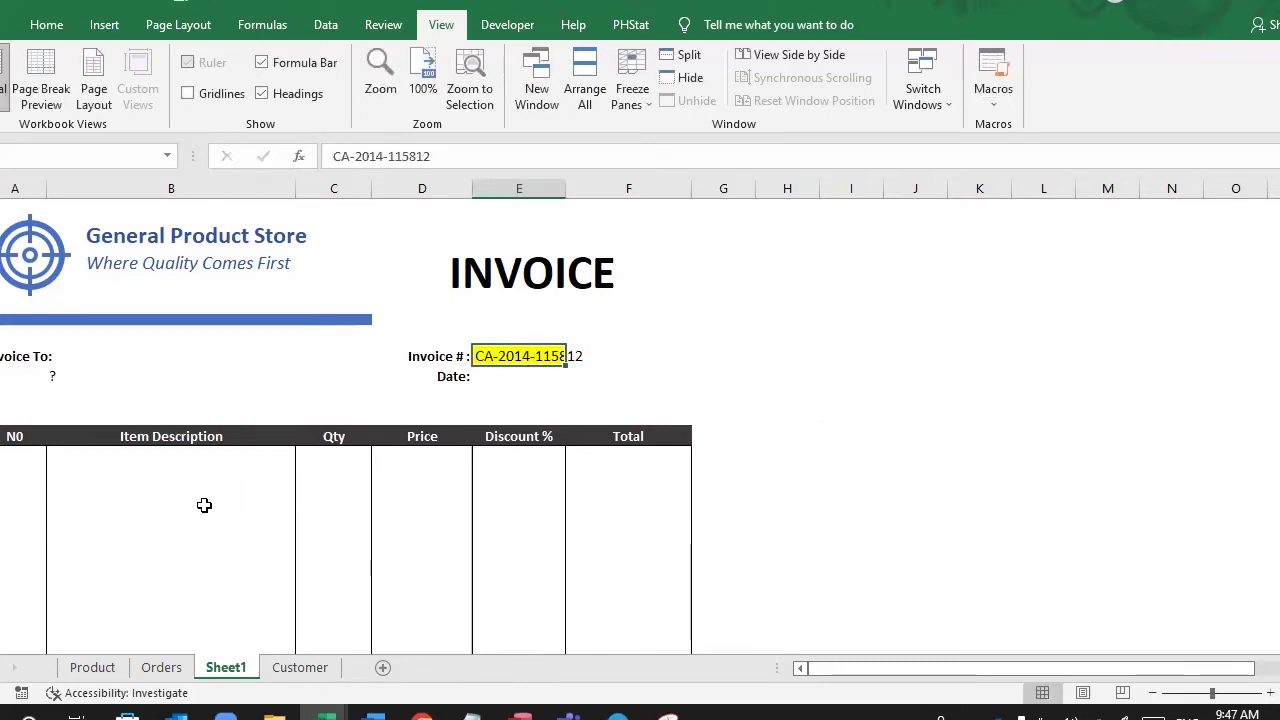
Step: Enter the label '3 options:' in column H beside the invoice number, correcting its spelling
mouse_move(23, 458)
mouse_down()
mouse_move(646, 613)
mouse_move(643, 500)
mouse_up()
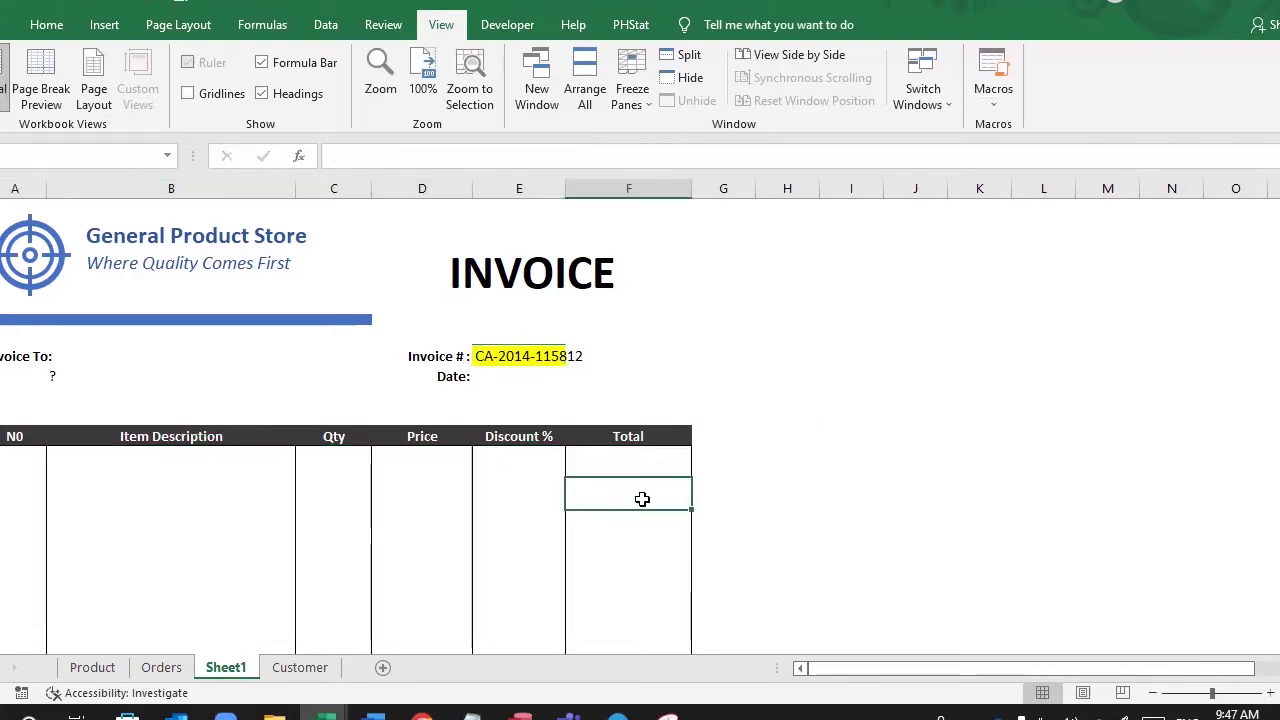
click(736, 355)
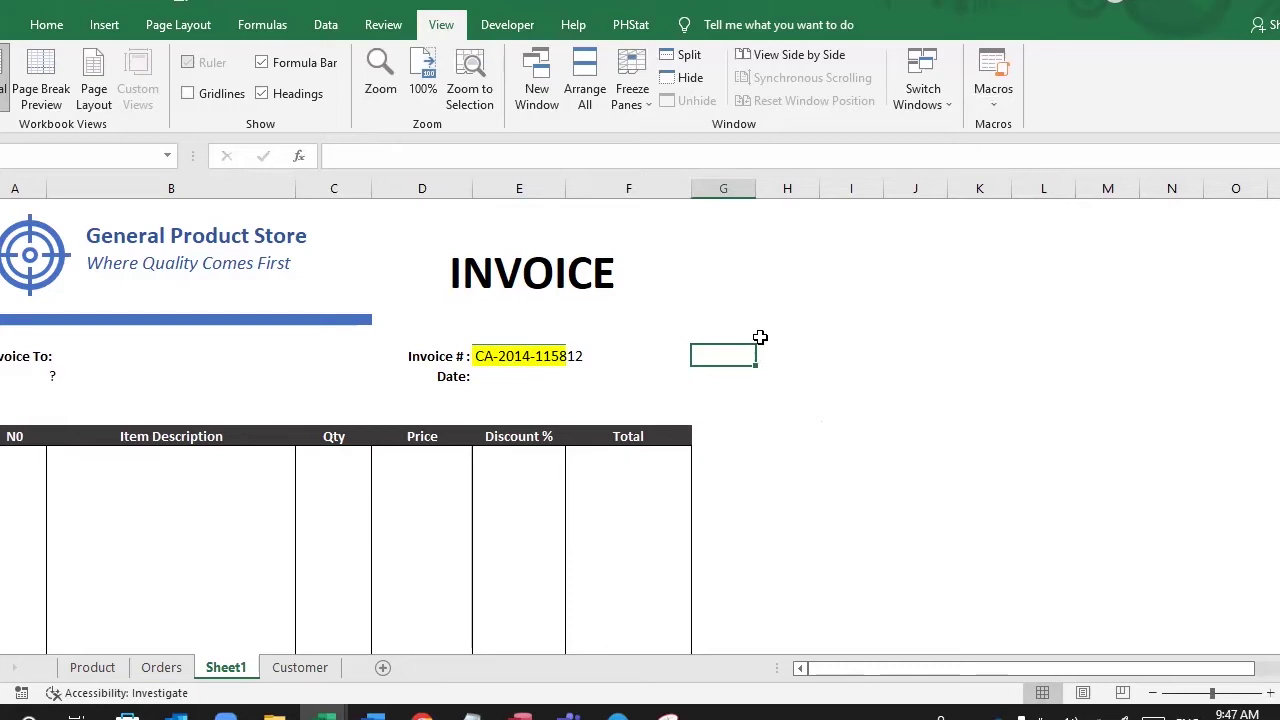
click(503, 357)
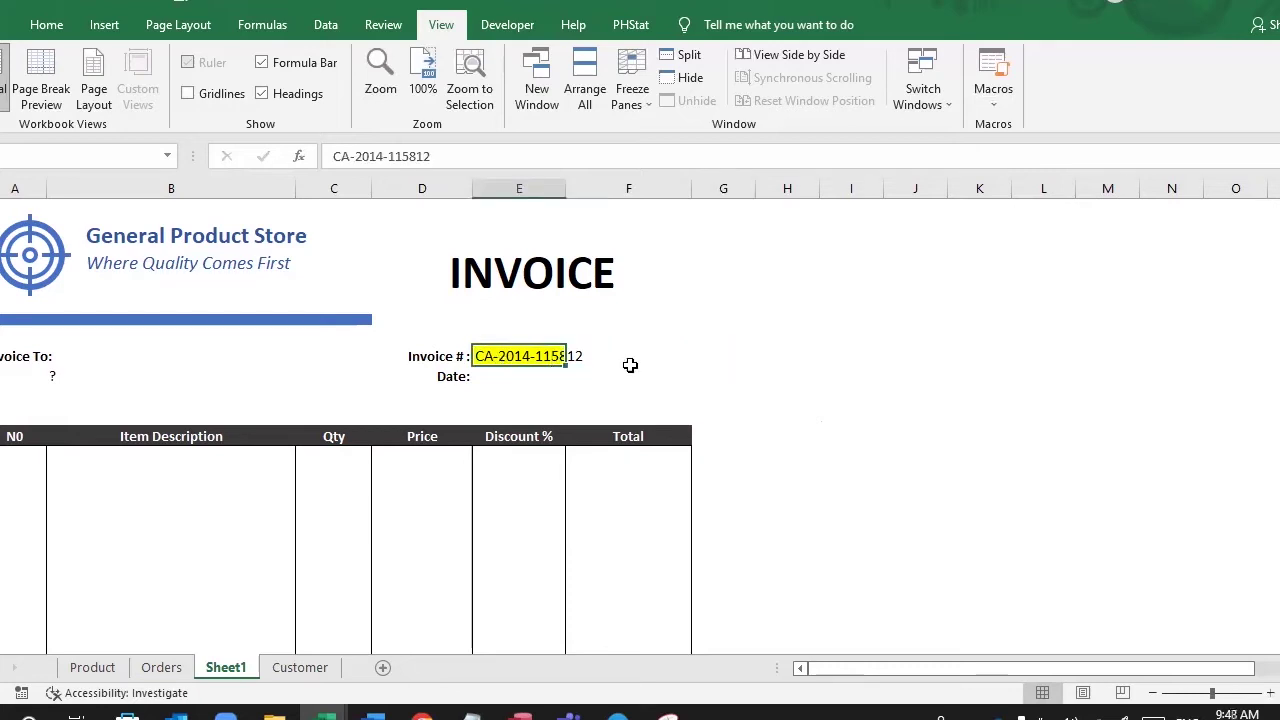
click(785, 352)
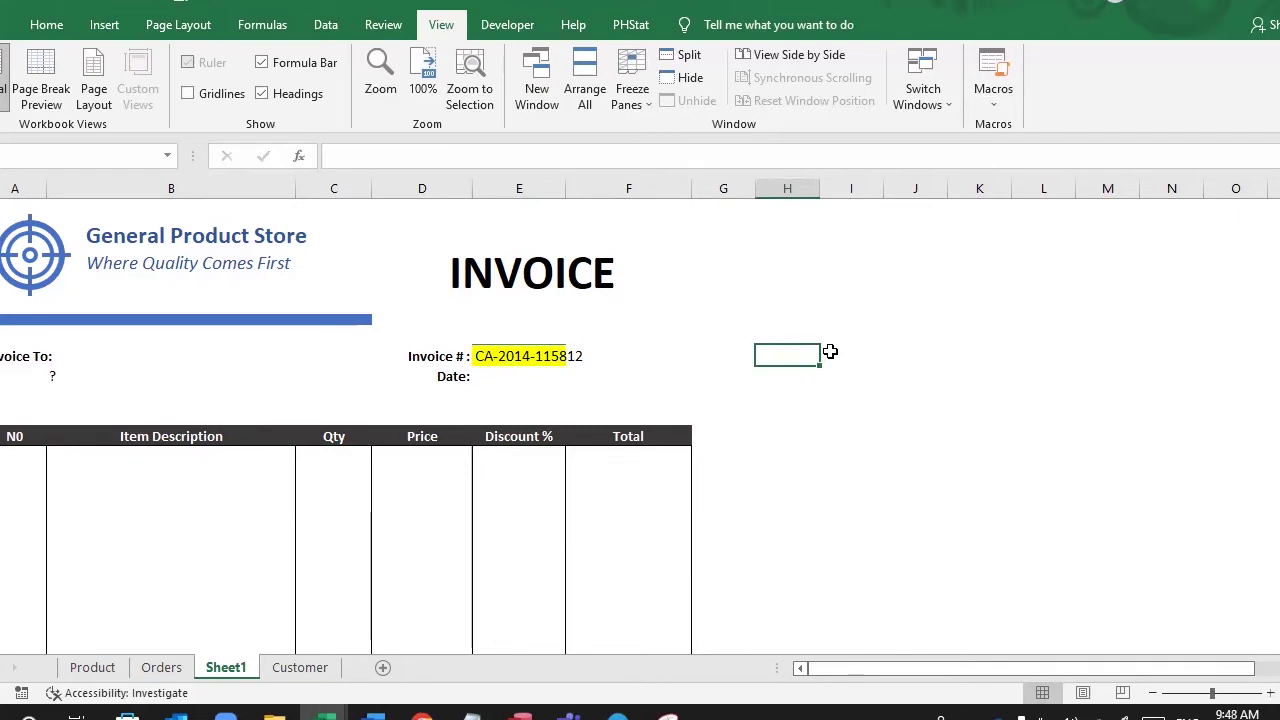
text(3 p)
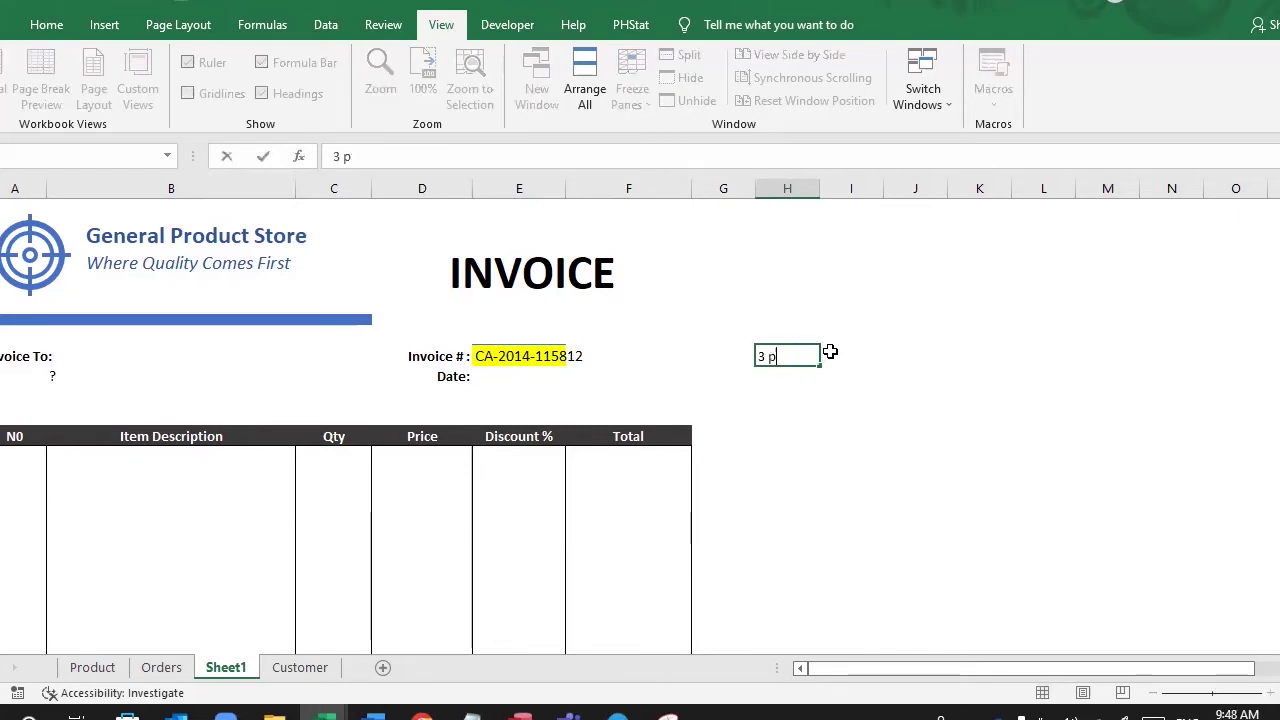
text(o)
text(tionn)
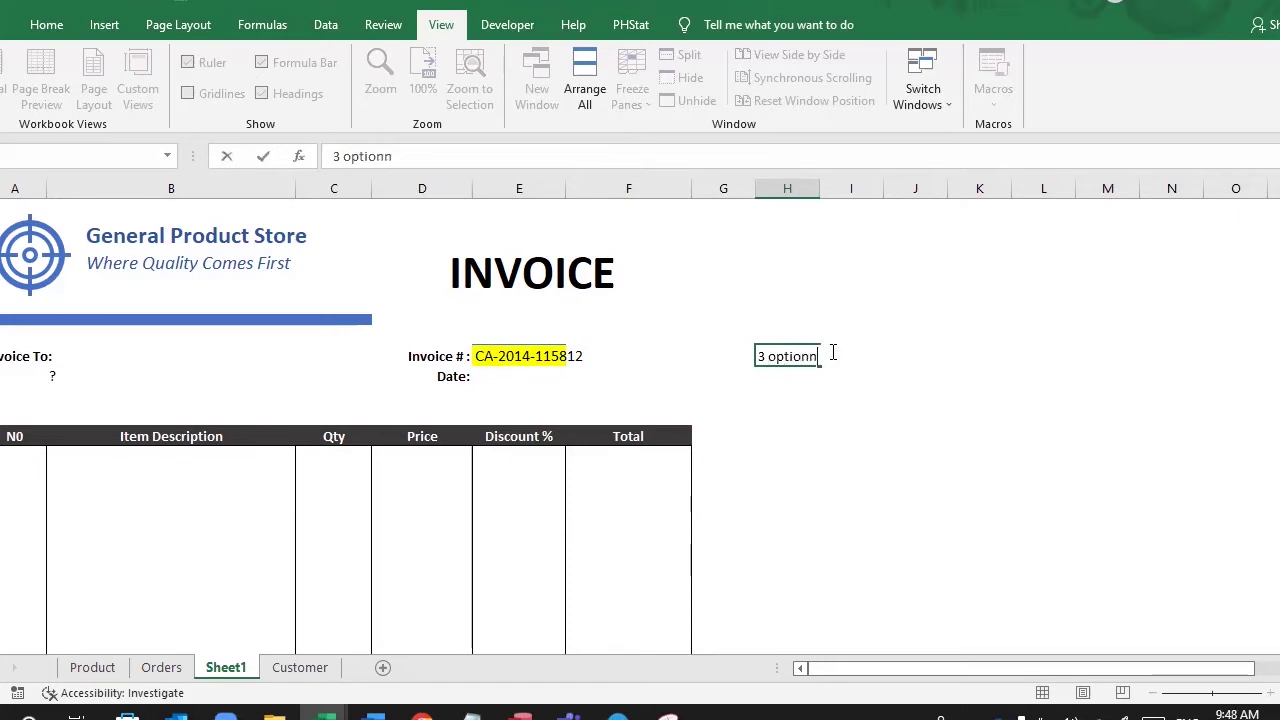
text(:)
key(Return)
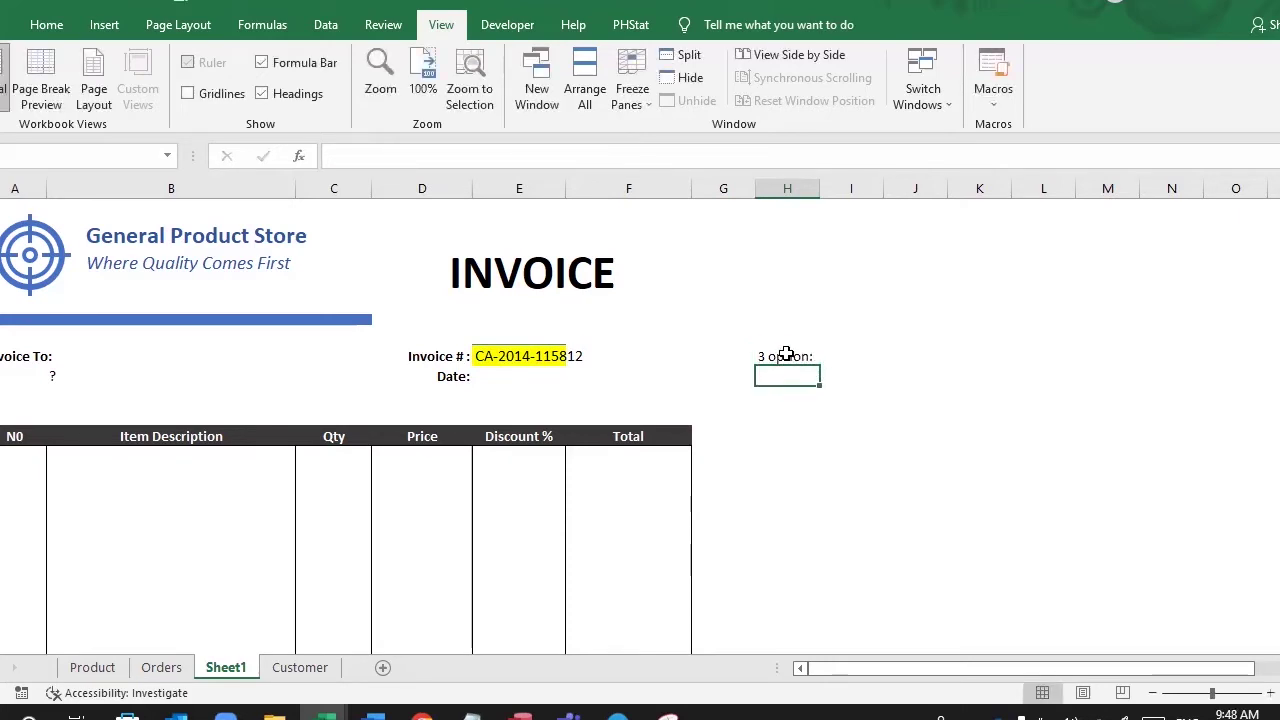
click(783, 356)
double_click(809, 357)
key(ctrl+Return)
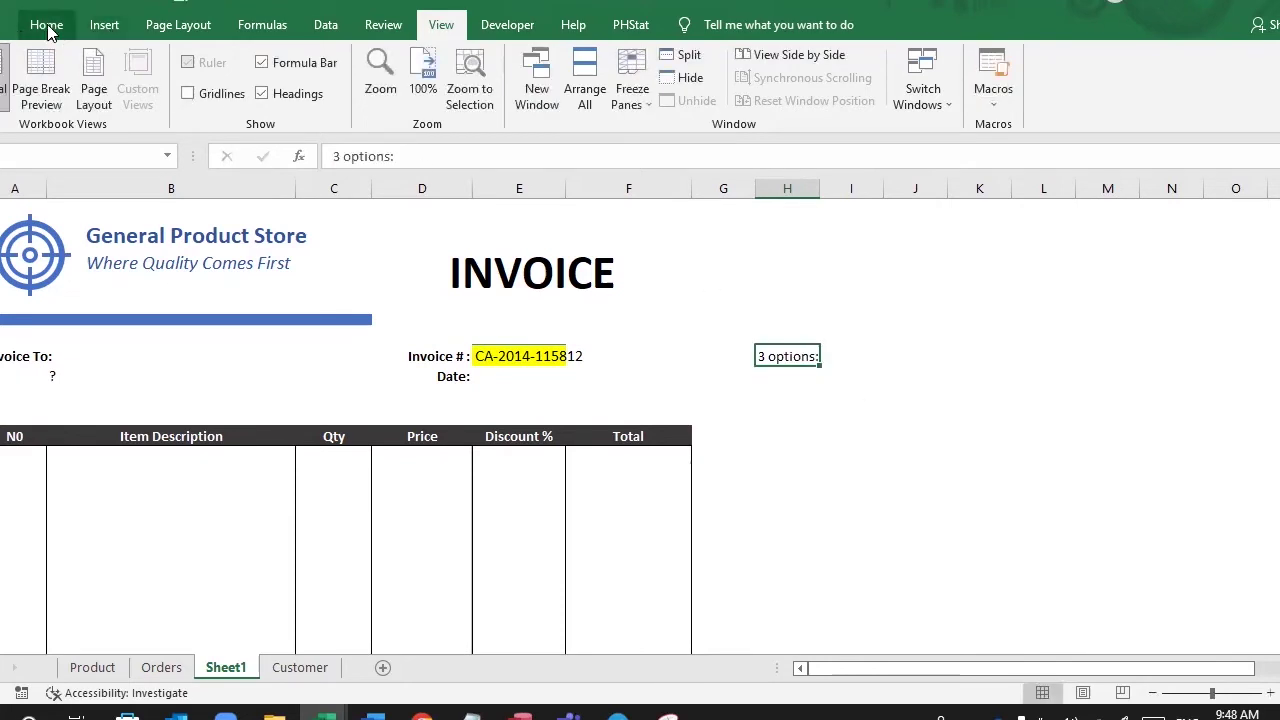
Step: Format the '3 options:' label bold at 14 pt
click(47, 27)
click(71, 93)
click(242, 62)
click(242, 62)
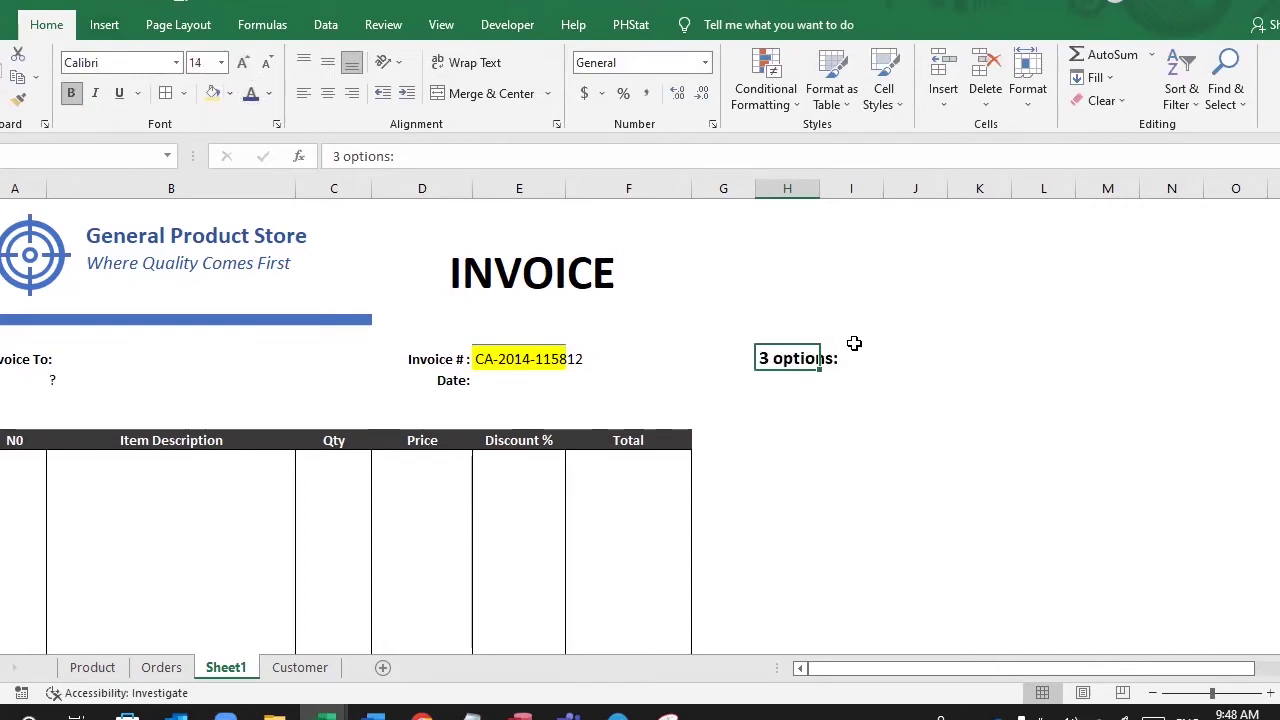
click(857, 364)
click(797, 379)
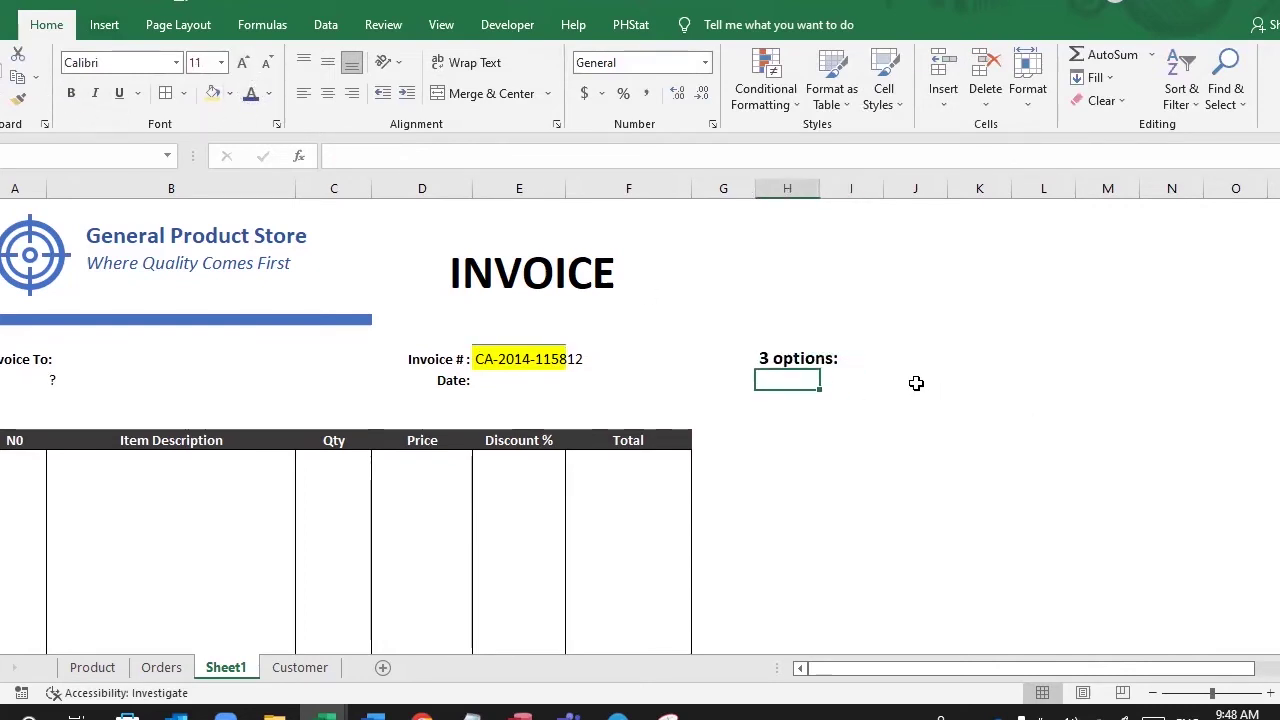
key(Up)
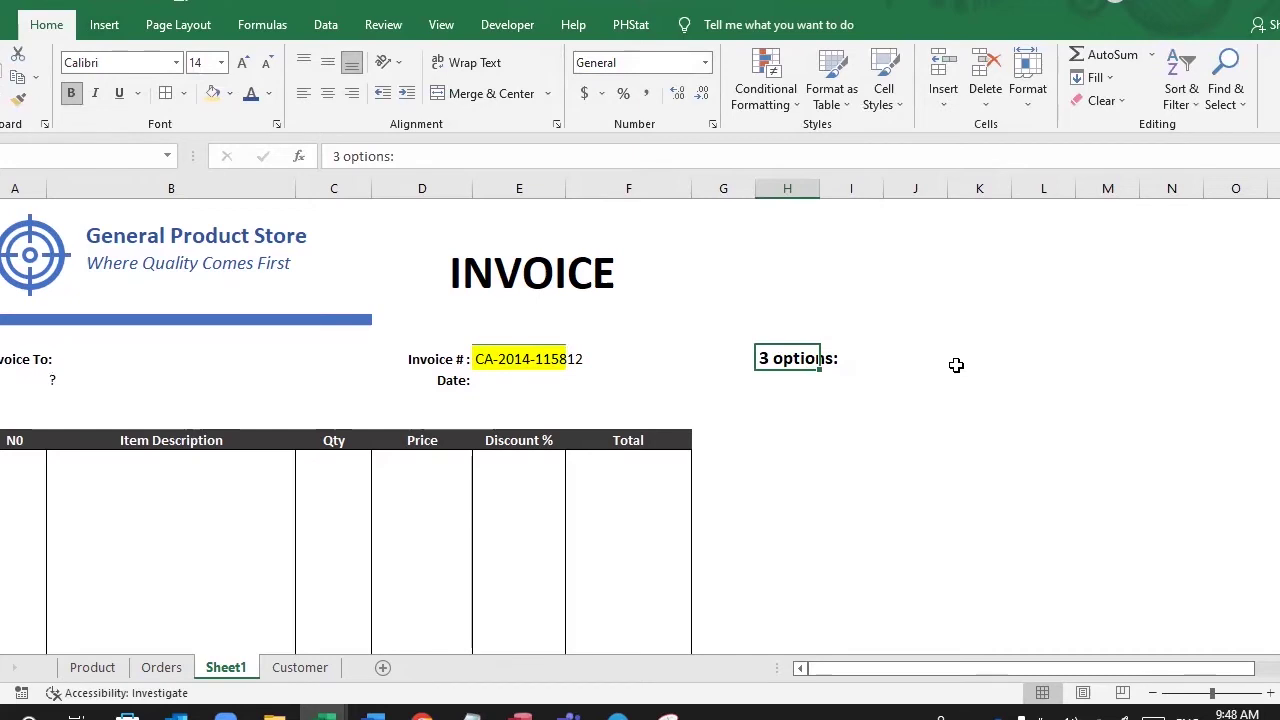
click(857, 366)
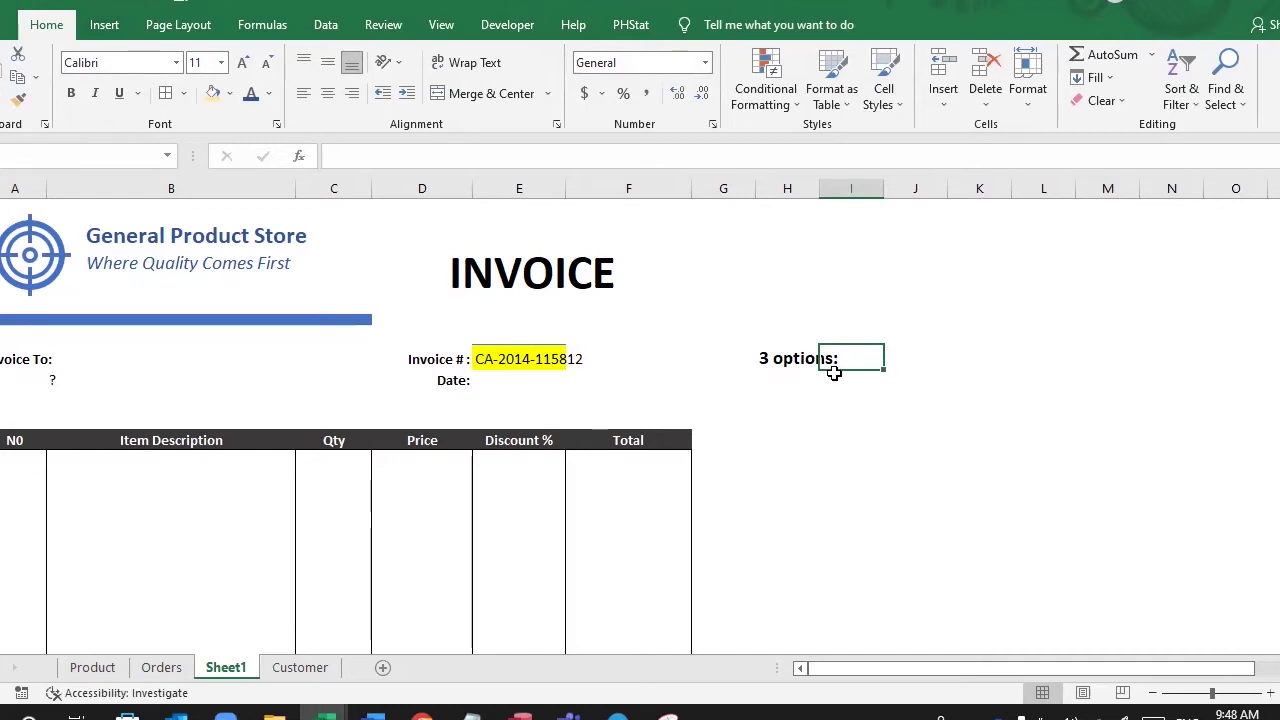
click(791, 368)
Step: Select rows of the invoice item table from Item Description across to Total
drag(129, 460, 118, 634)
click(132, 472)
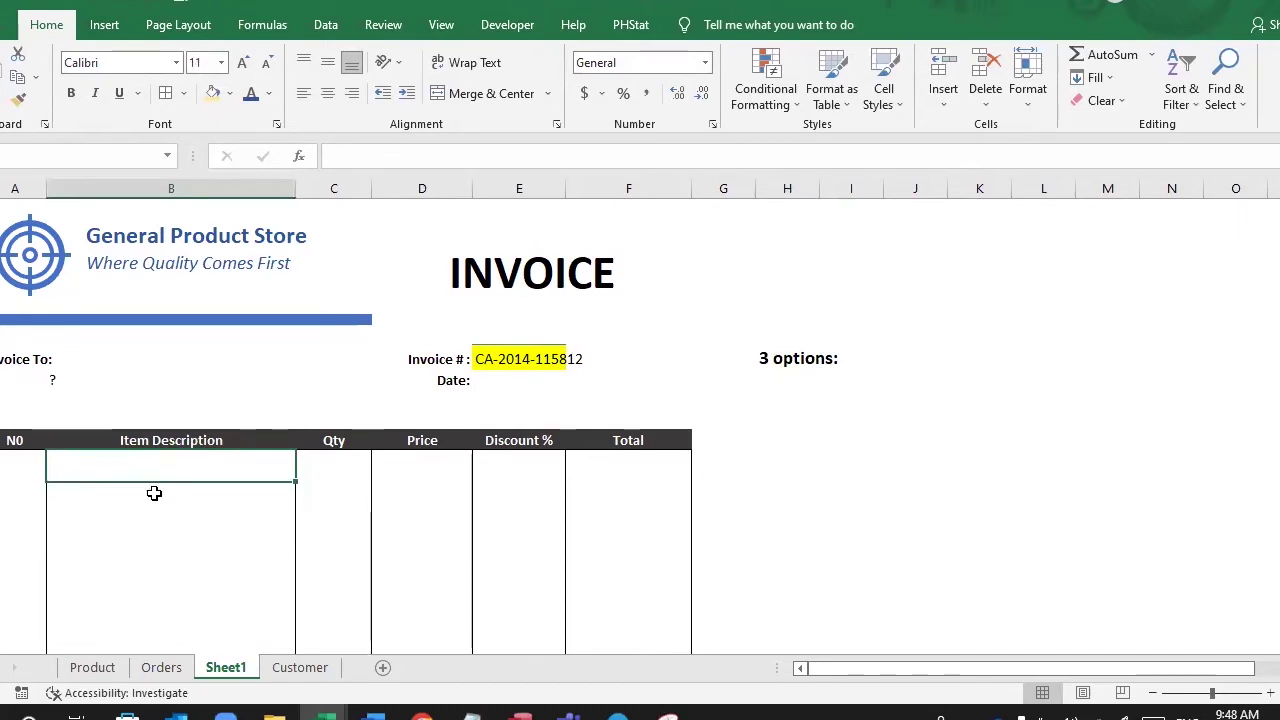
click(535, 359)
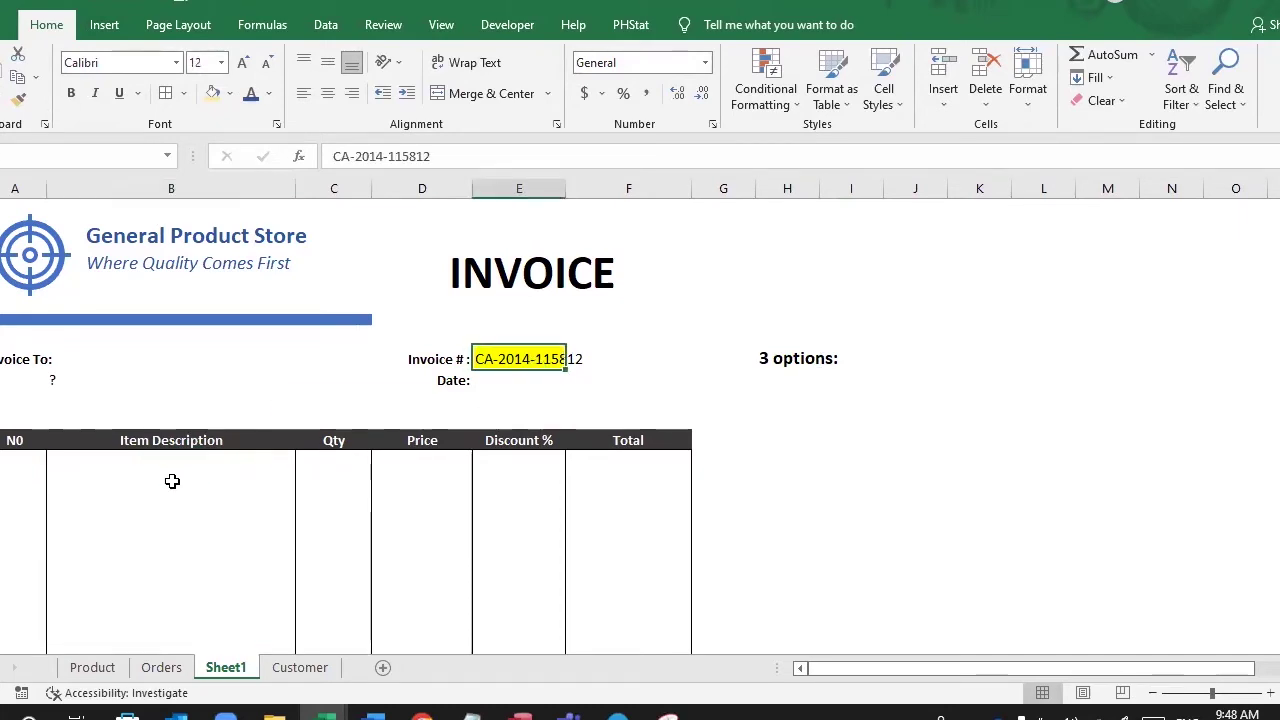
drag(146, 475, 146, 572)
drag(200, 455, 191, 570)
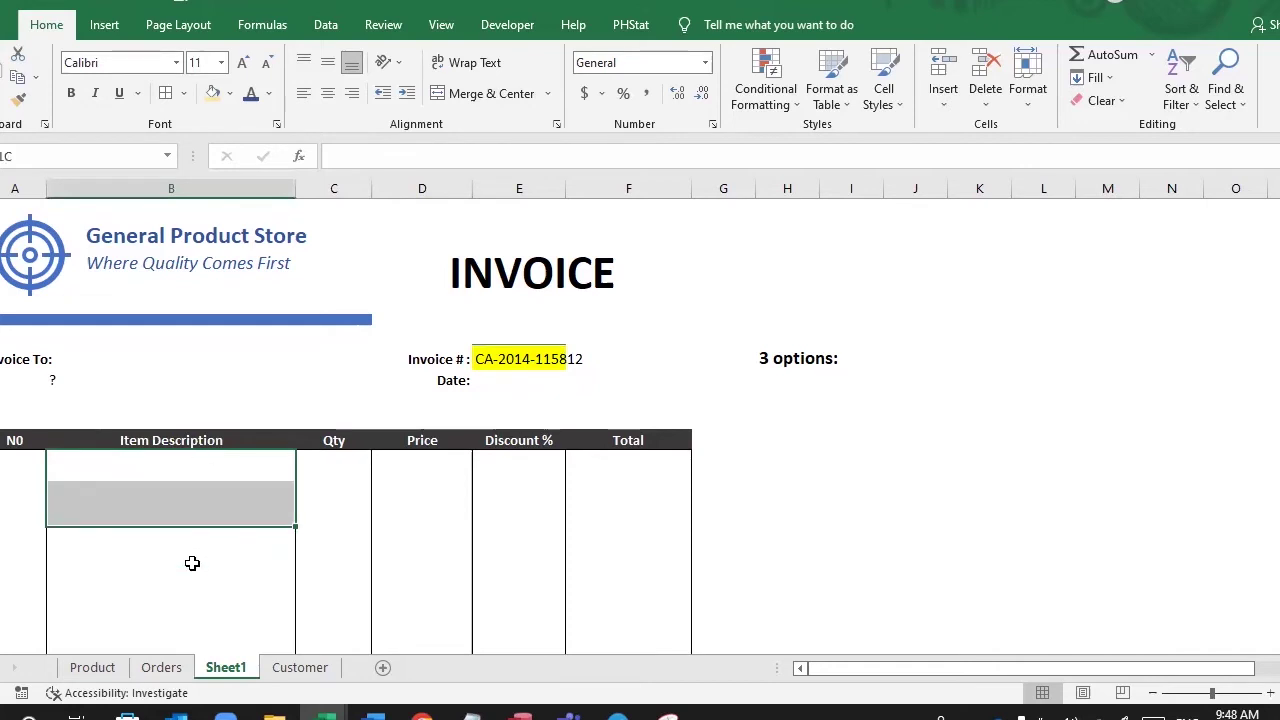
drag(316, 475, 322, 570)
click(440, 490)
click(500, 462)
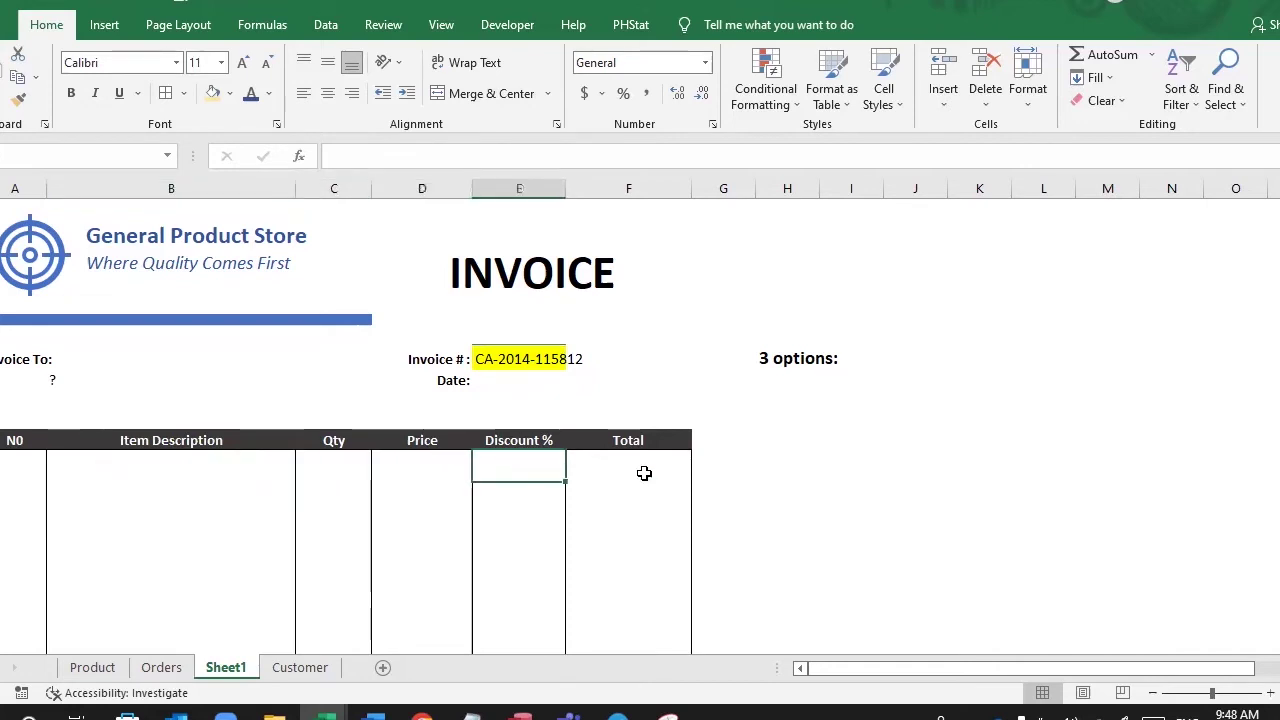
click(644, 473)
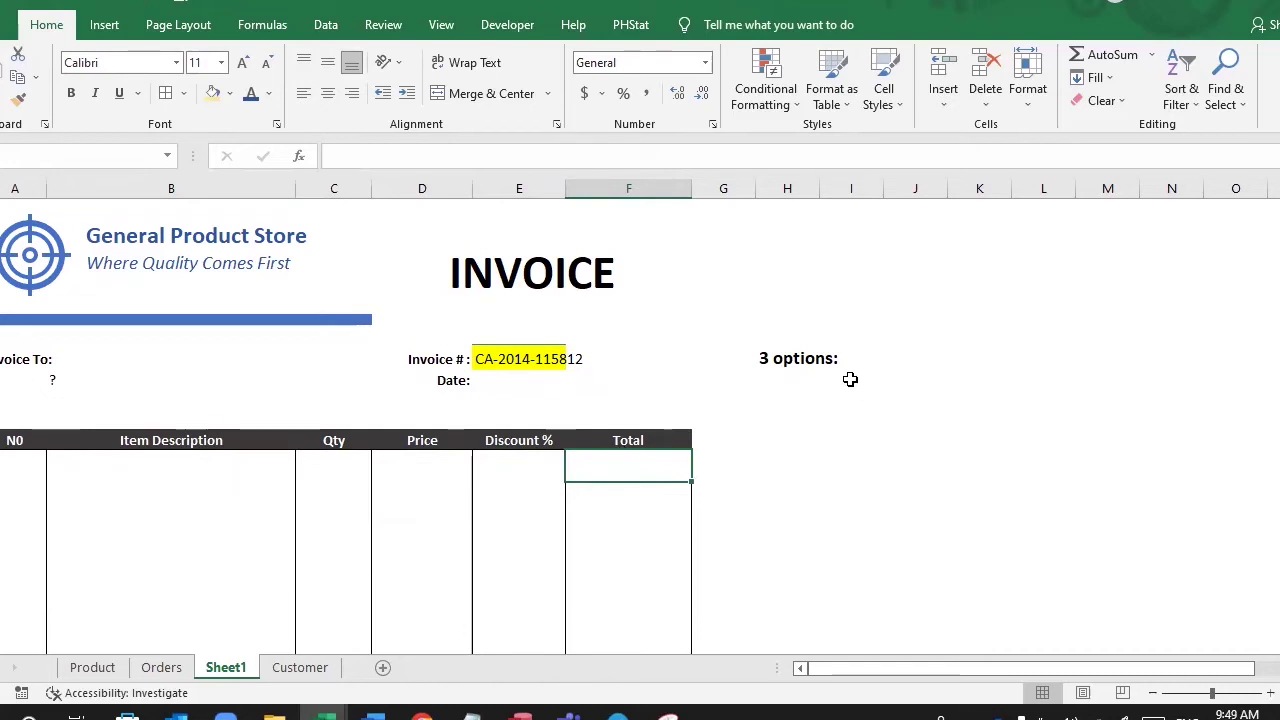
Step: Replace the '3 options:' label with the heading 'Helper Column'
click(816, 360)
key(Delete)
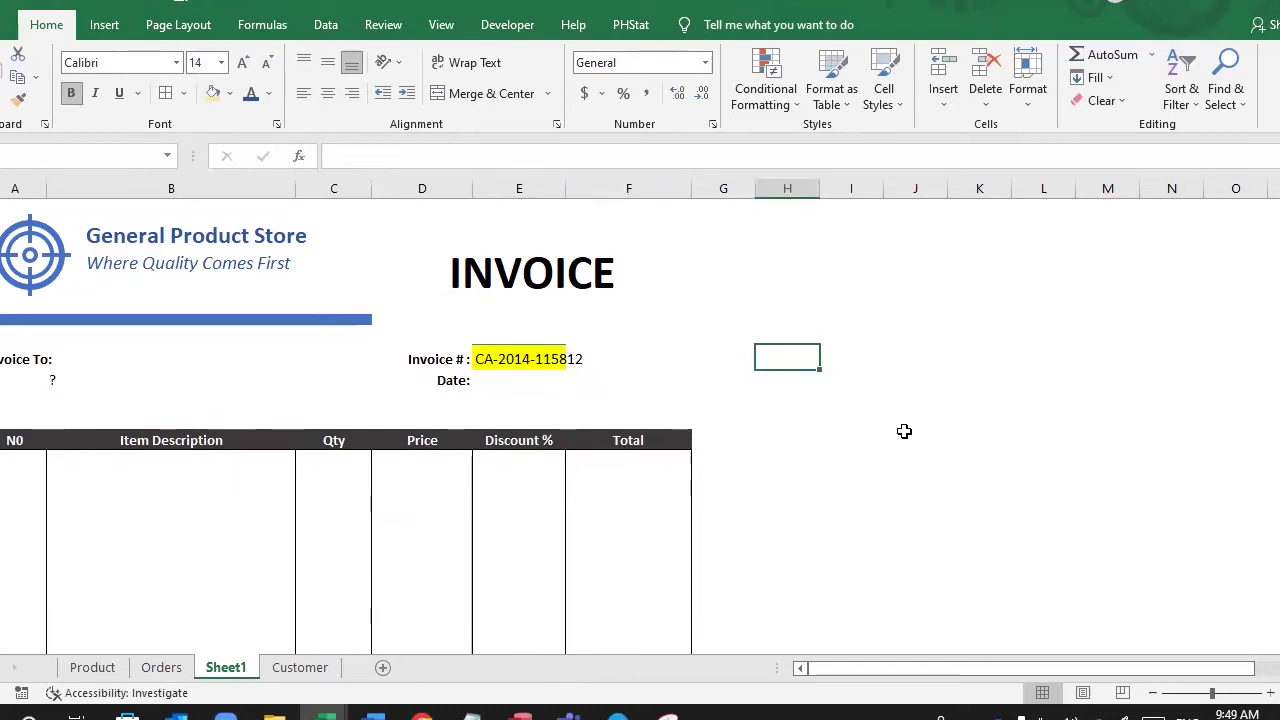
text(Helper Colum)
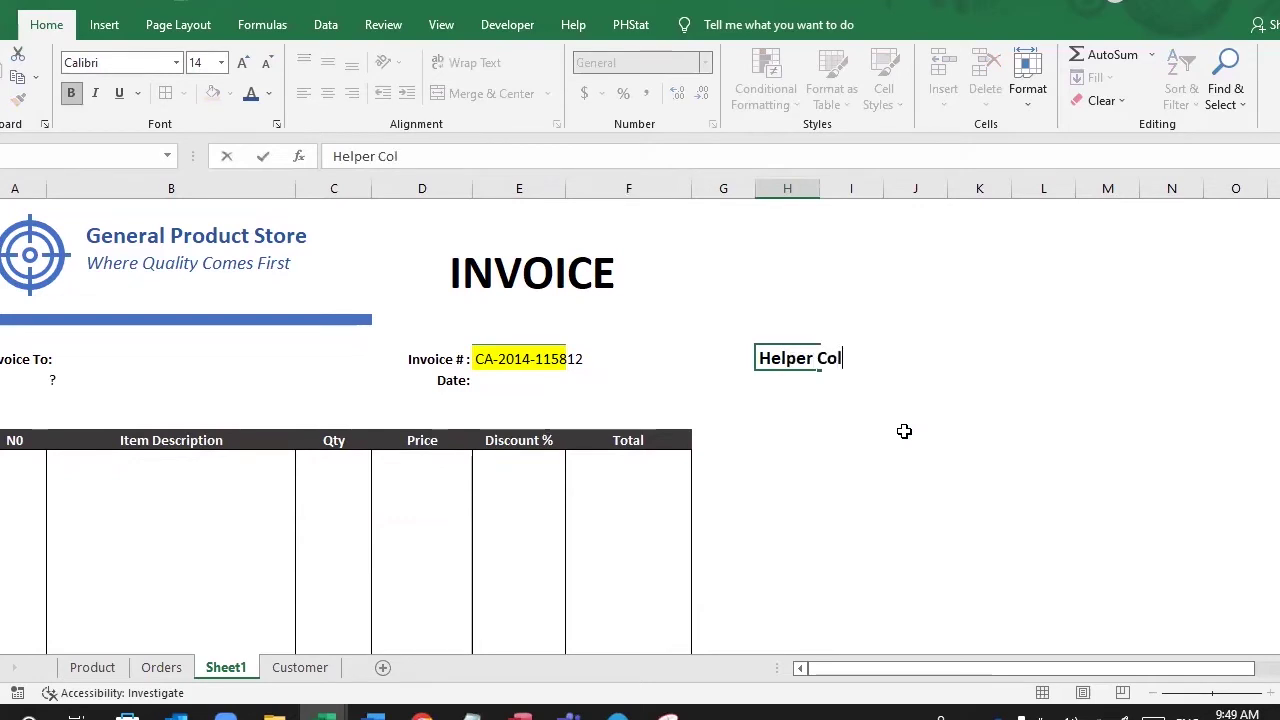
text(n)
key(Return)
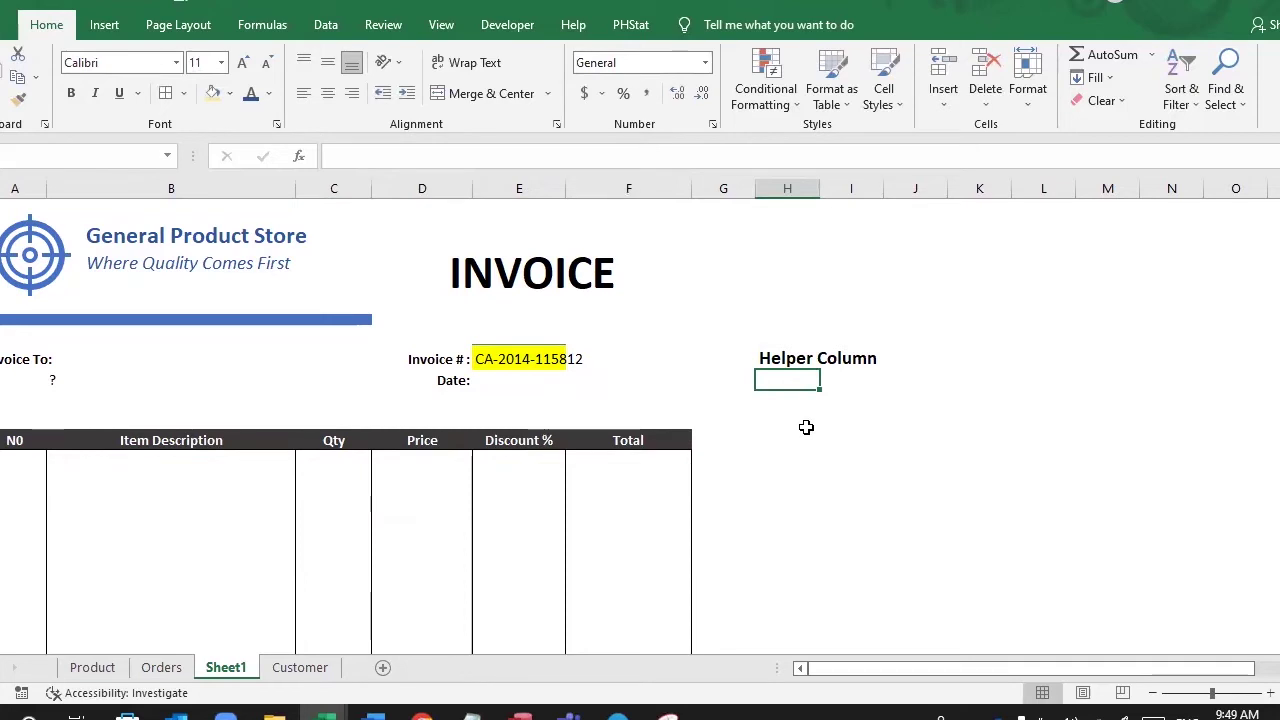
Step: Delete the 'Helper Column' heading so the cell beside the invoice number is empty
click(506, 366)
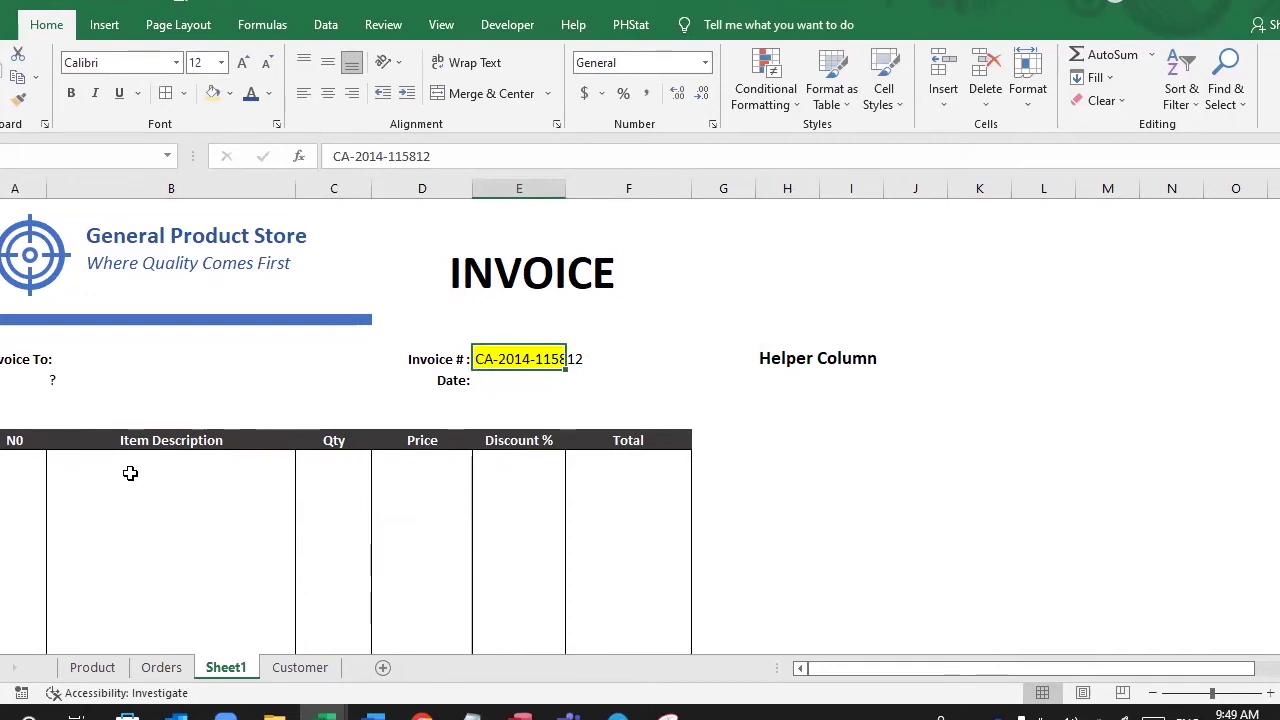
mouse_move(130, 471)
mouse_down()
mouse_move(126, 586)
mouse_move(151, 520)
mouse_up()
click(151, 520)
click(806, 376)
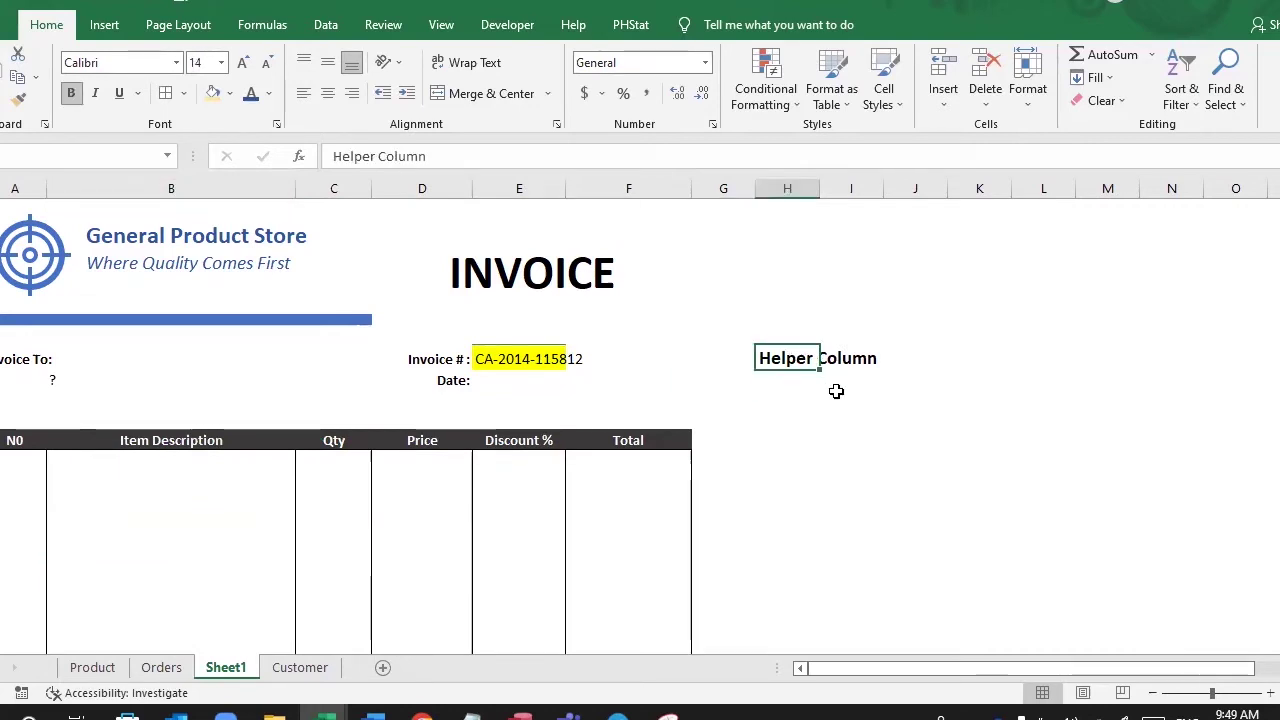
key(Delete)
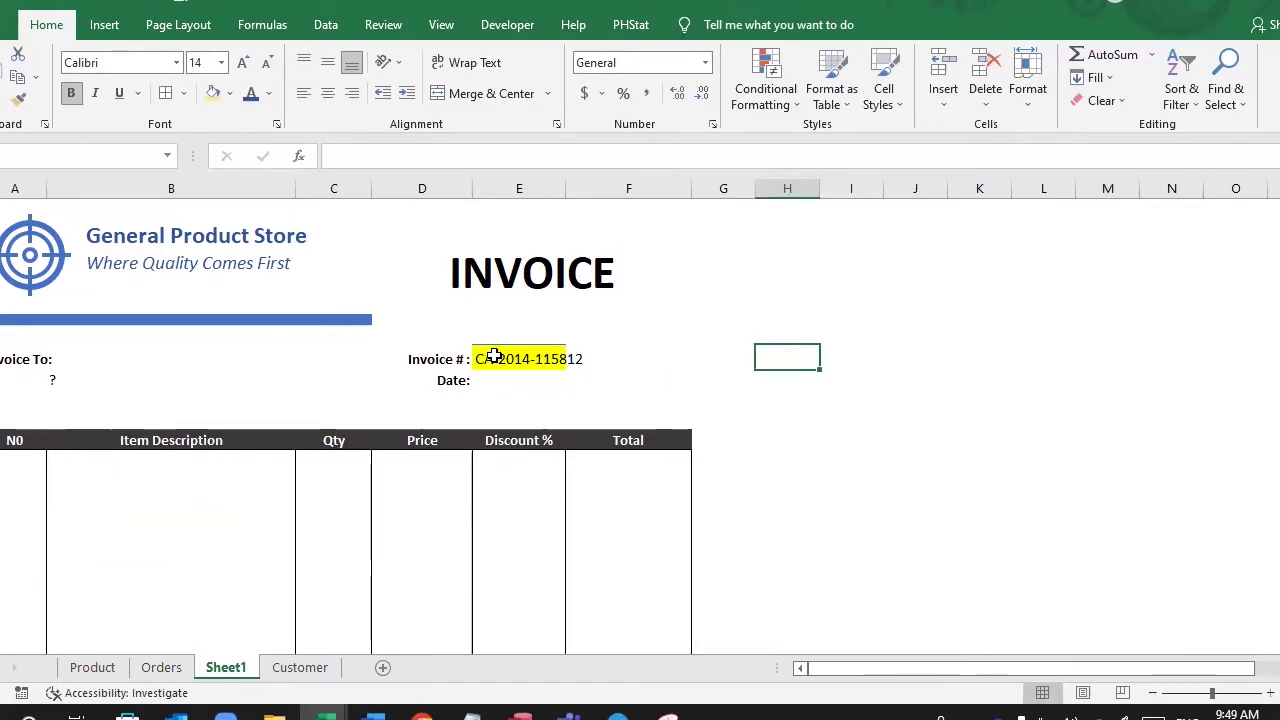
click(500, 358)
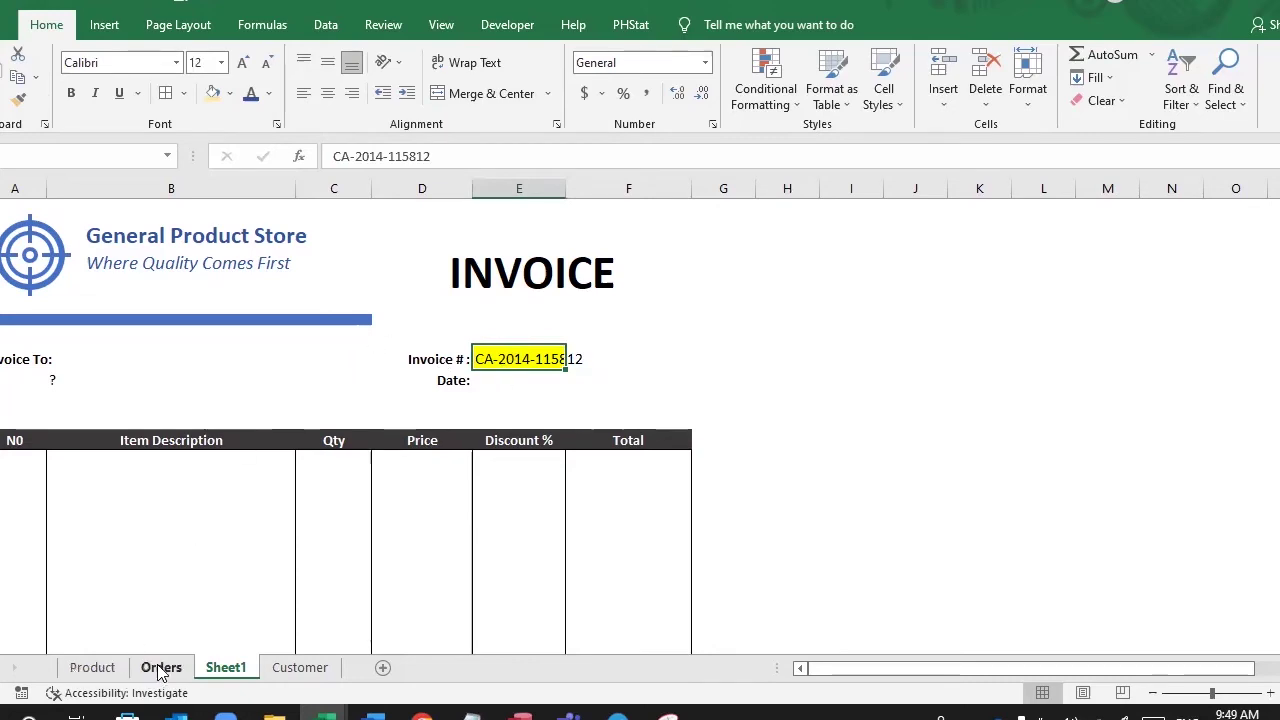
Step: Inspect the Row IDs and Order IDs of the matching orders on the Orders sheet
click(160, 667)
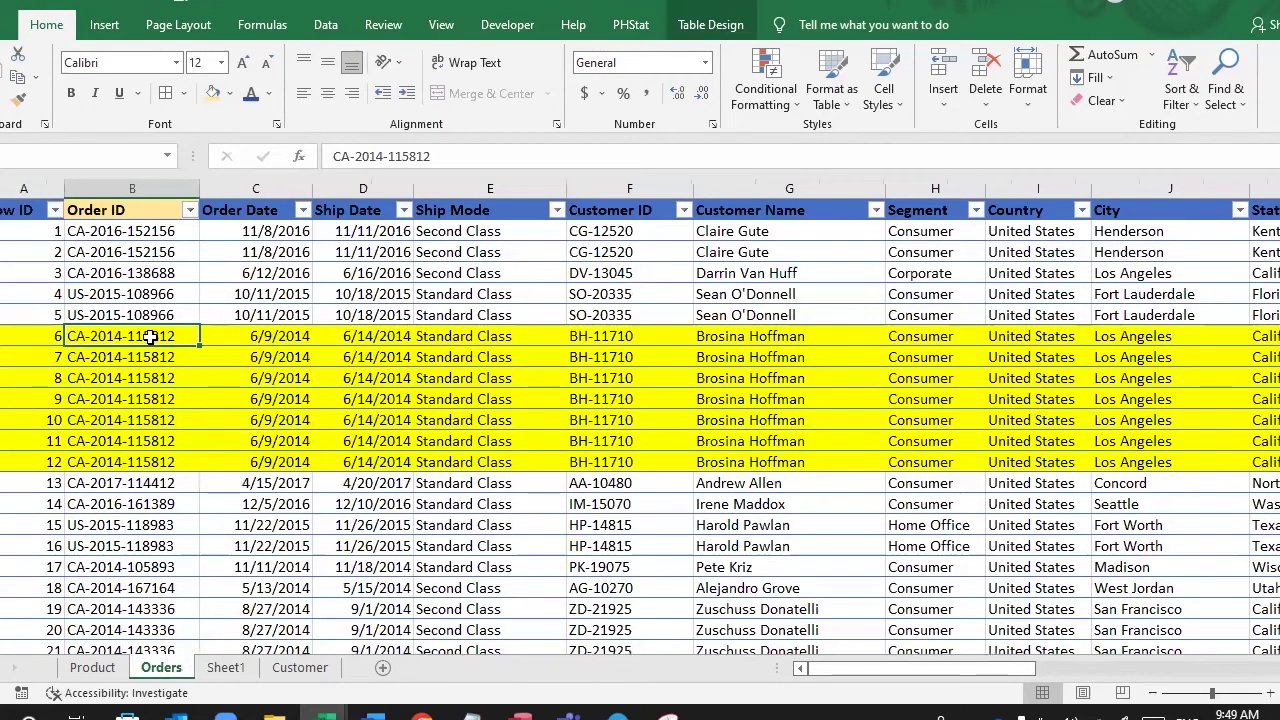
drag(37, 337, 34, 452)
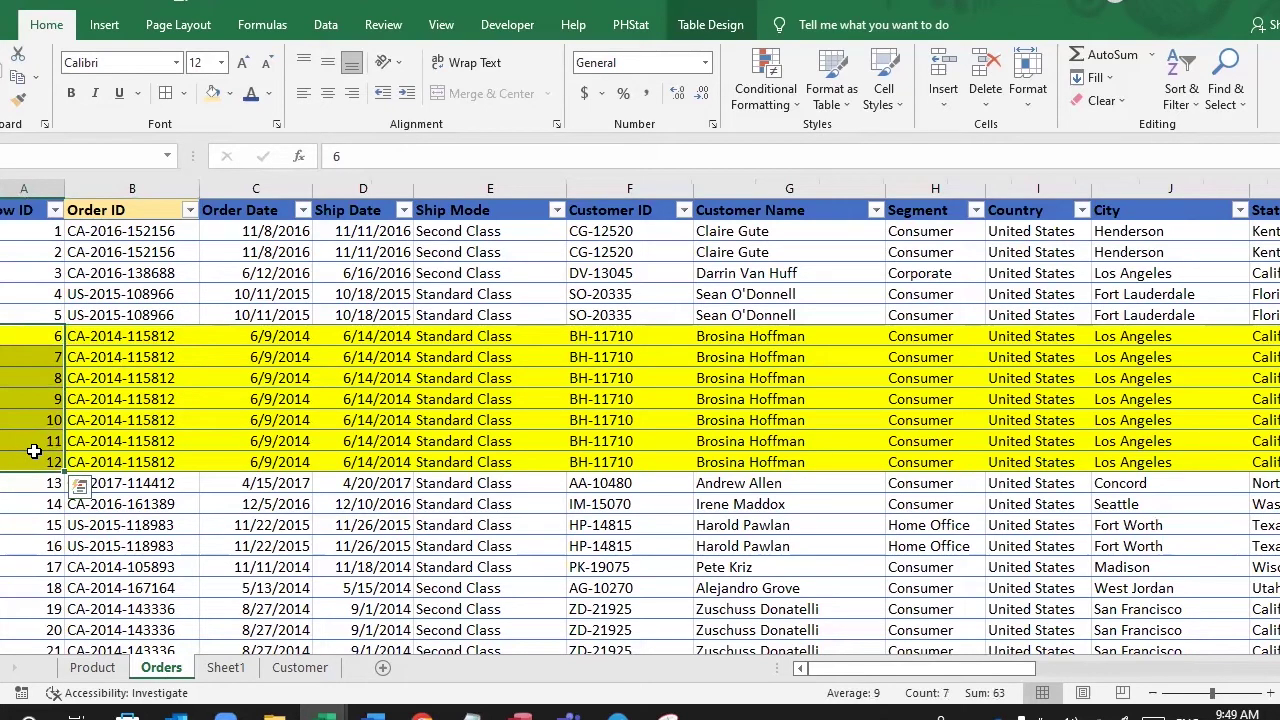
click(152, 357)
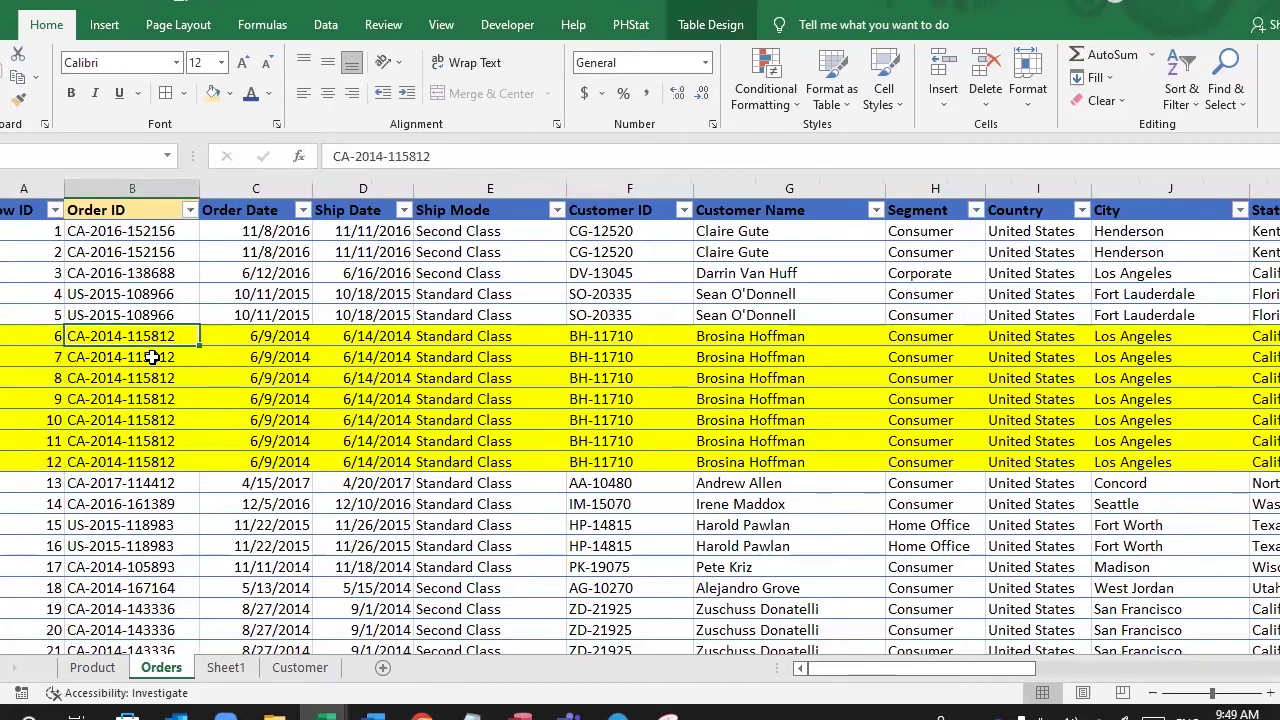
click(149, 336)
click(225, 667)
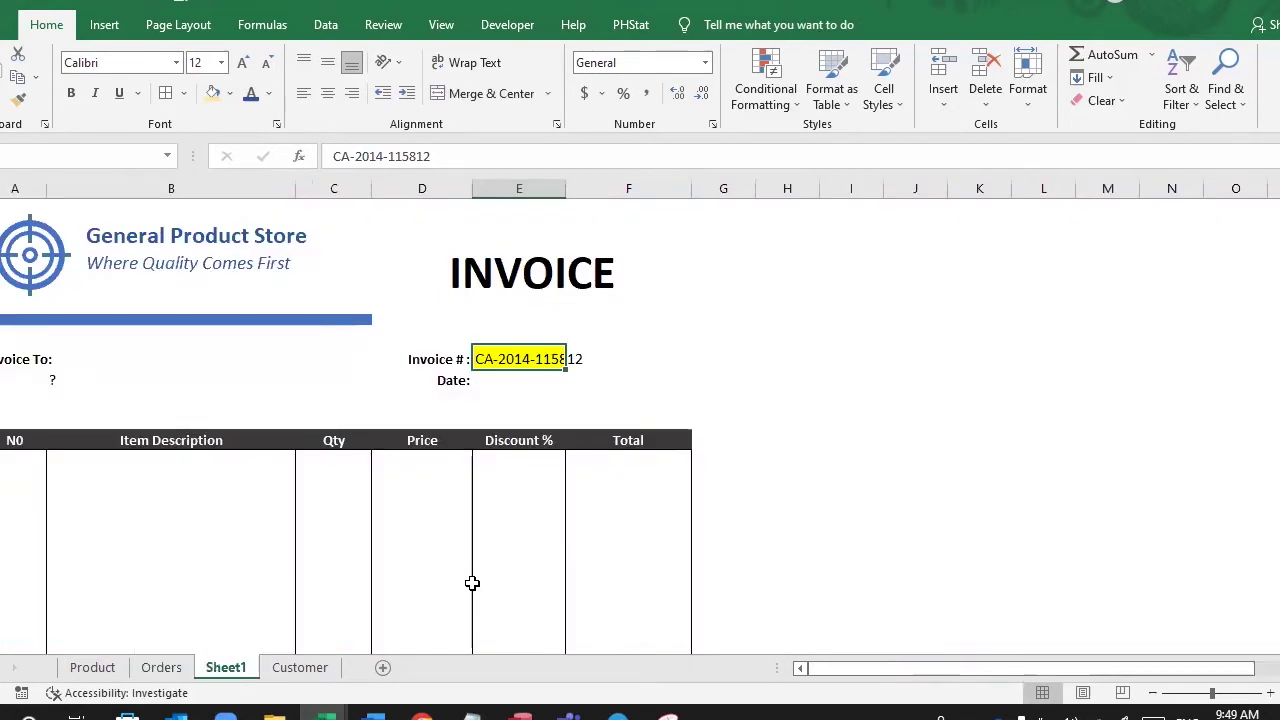
click(704, 359)
text(=)
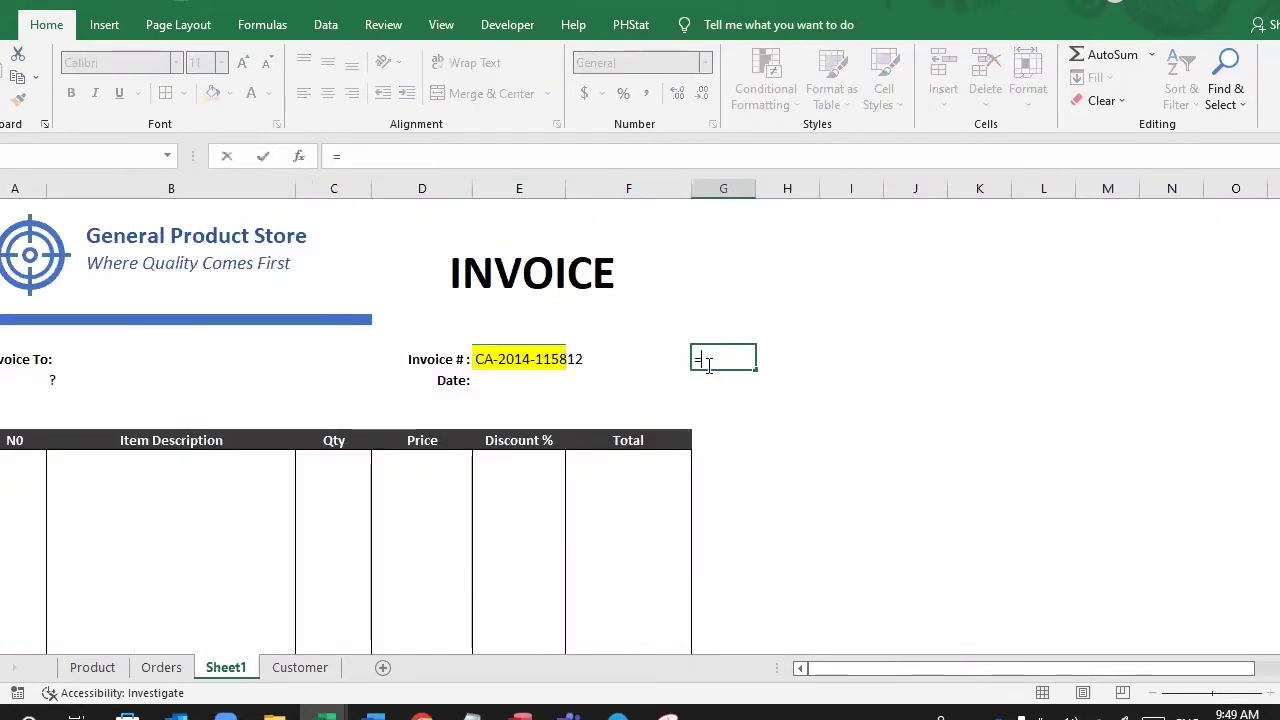
text(ind)
key(Tab)
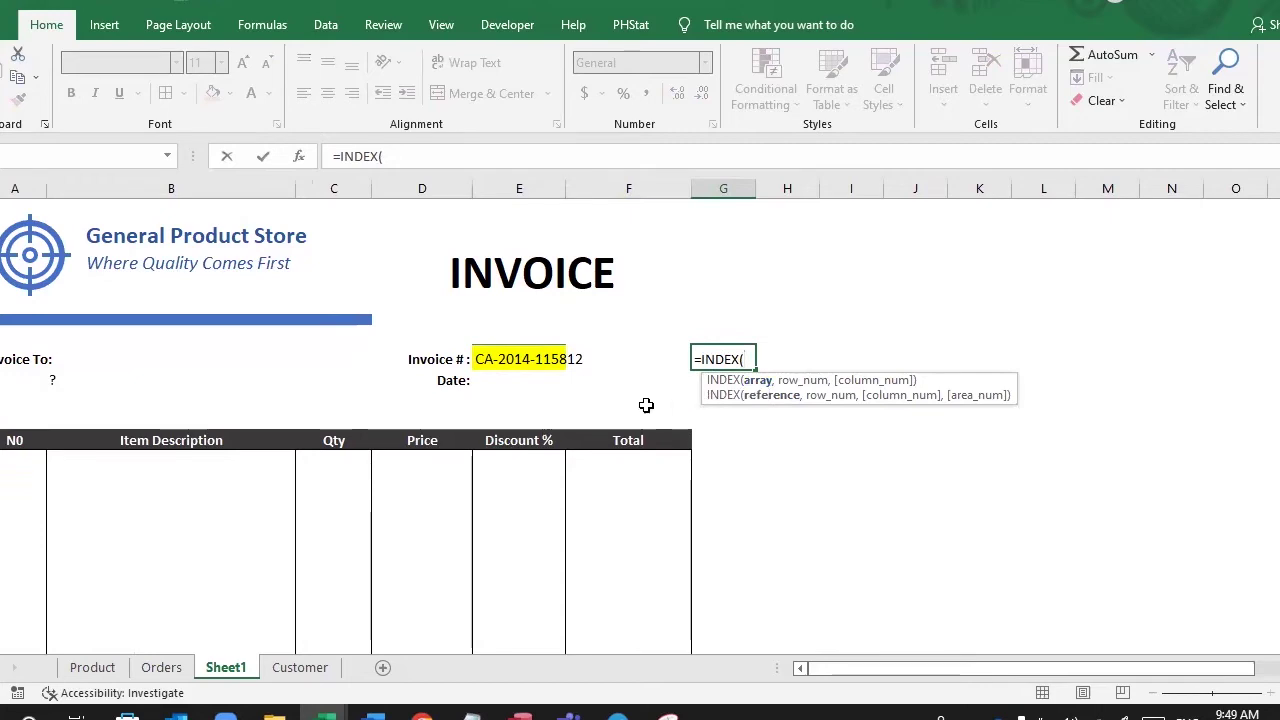
click(161, 667)
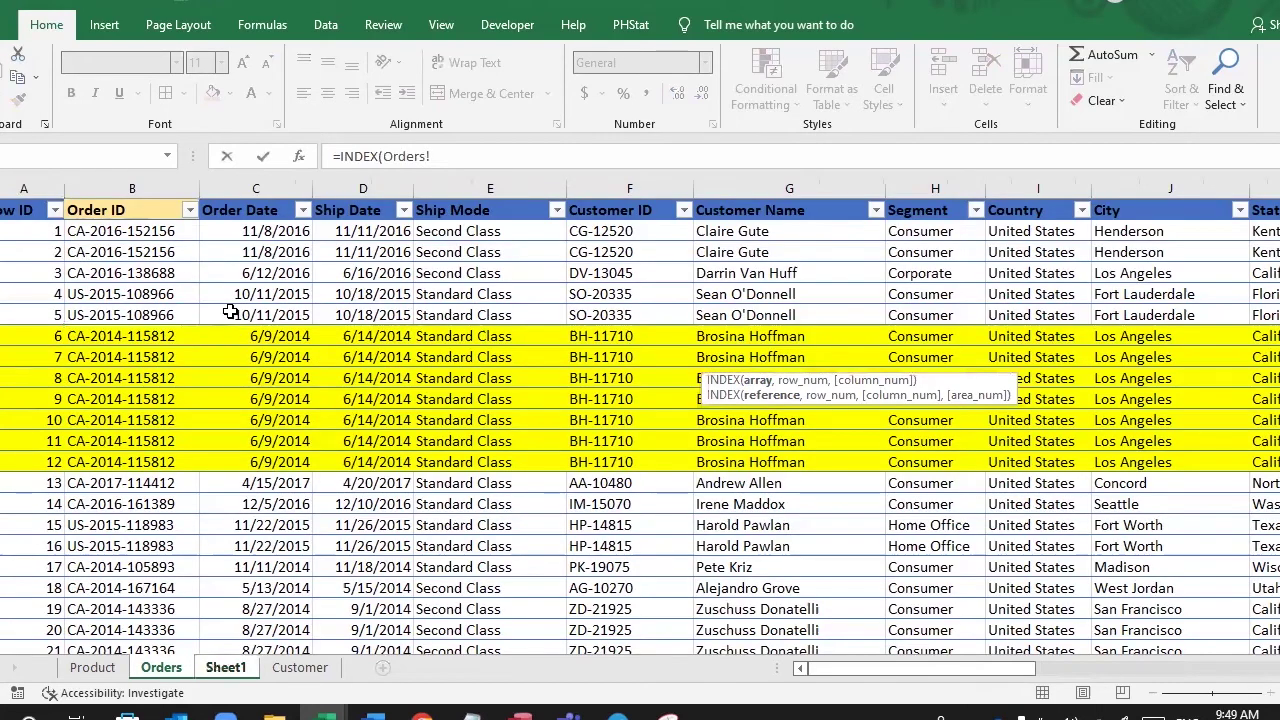
click(135, 188)
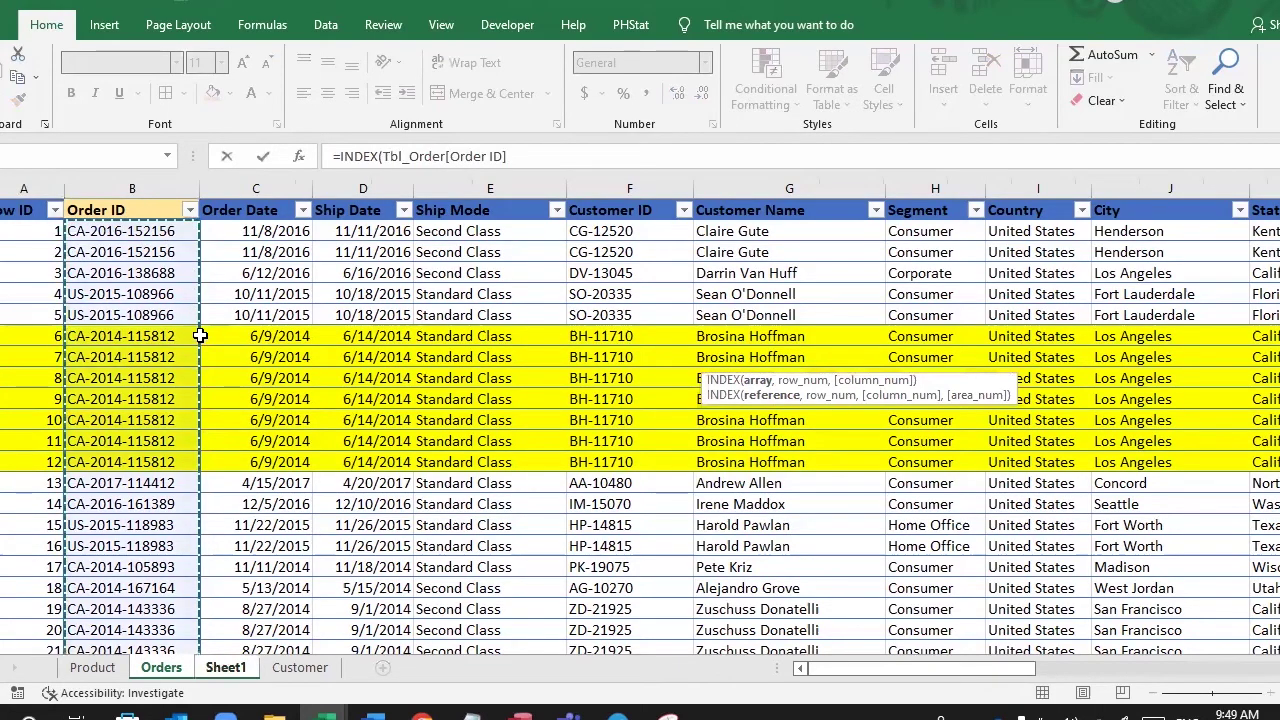
text(,)
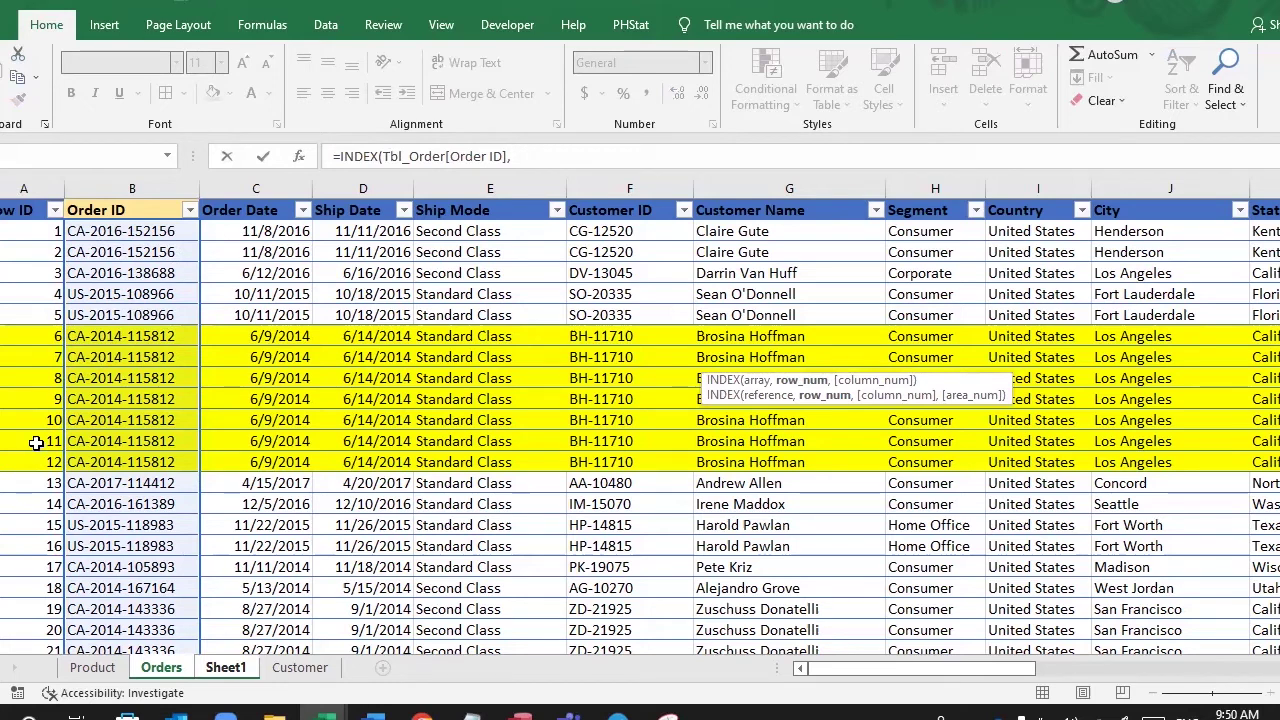
text(6)
key(Return)
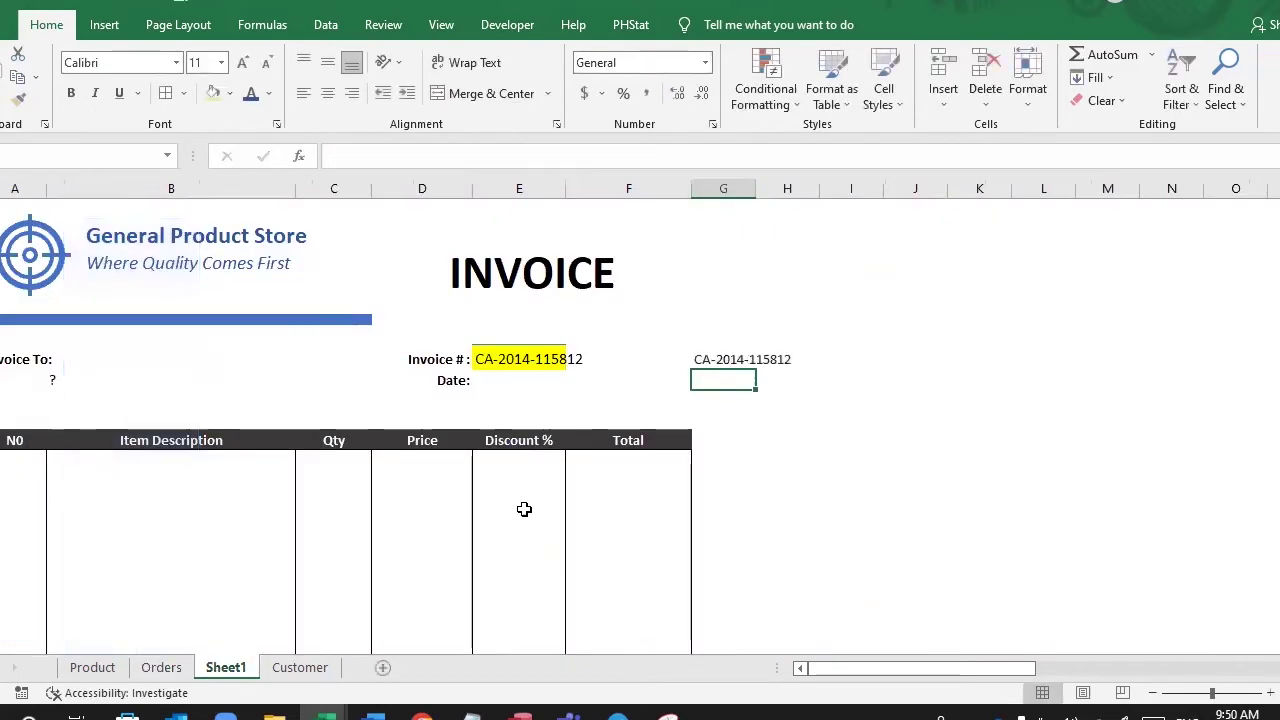
click(723, 359)
Step: Point out the rows of the invoice's Item Description area
click(165, 462)
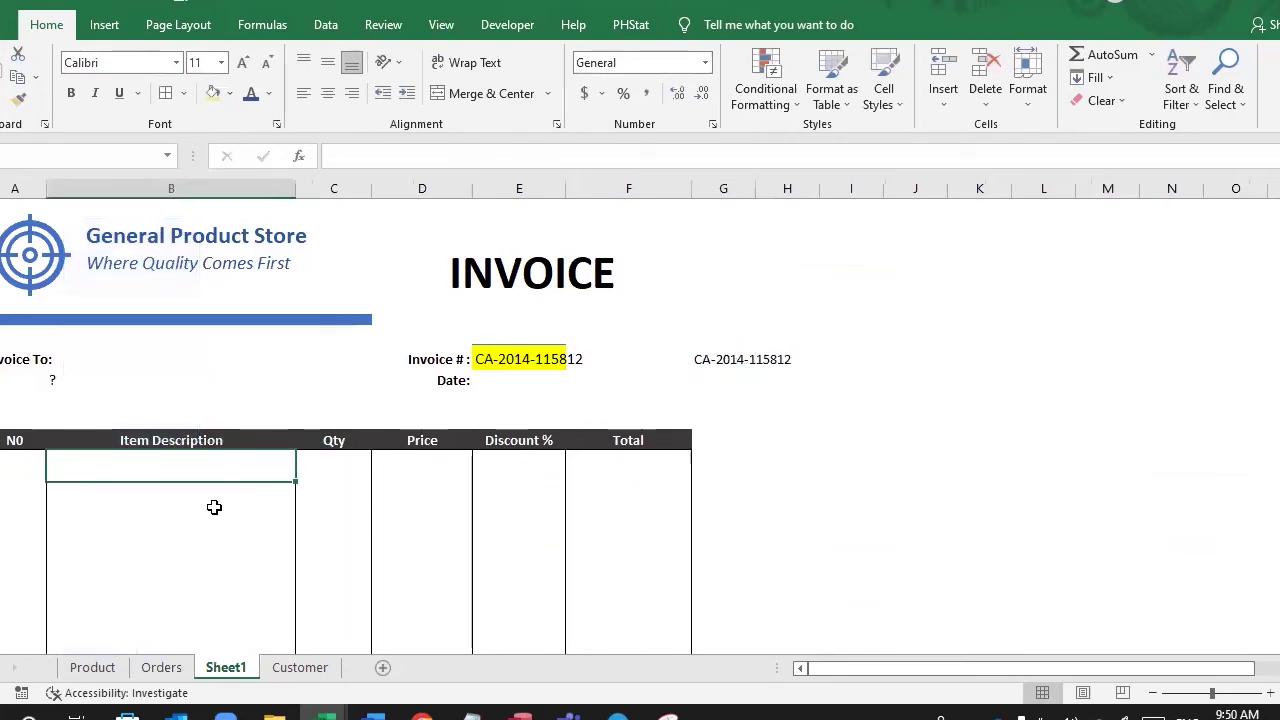
click(164, 520)
click(172, 475)
click(181, 500)
click(187, 530)
click(199, 568)
click(188, 499)
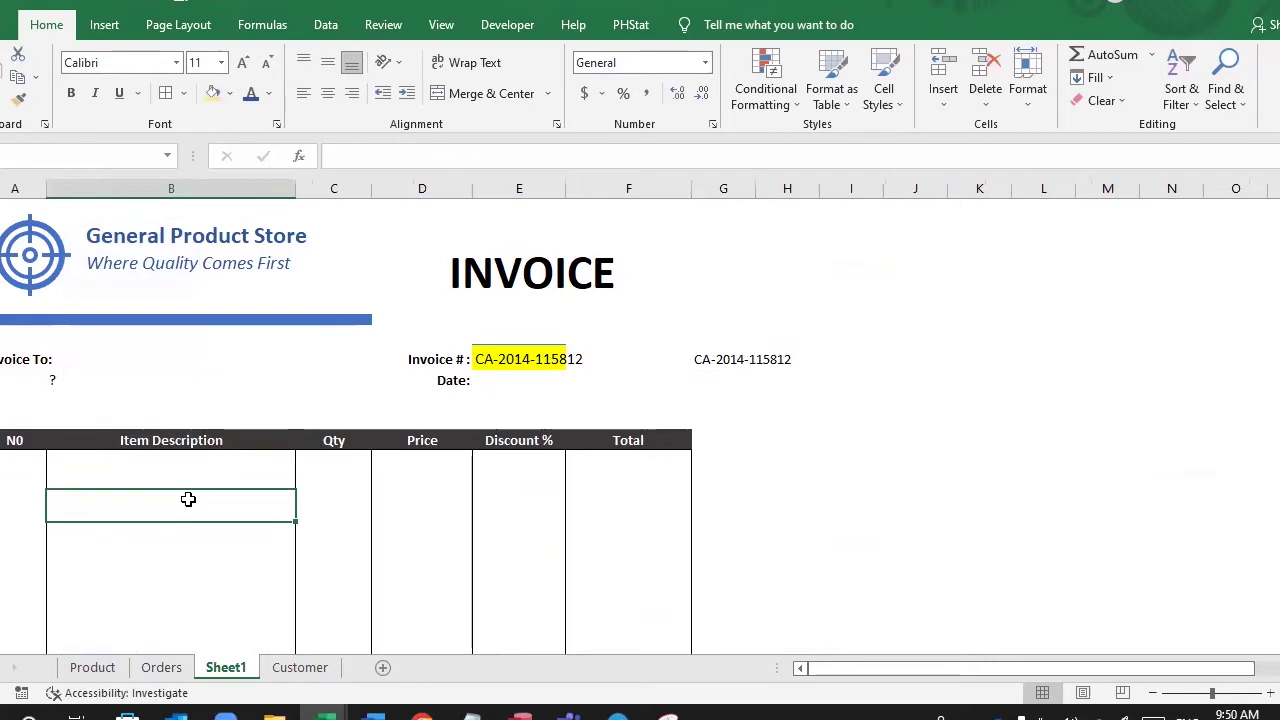
Step: Hide the Orders columns Ship Date through City, then State through Sub-Category
click(161, 667)
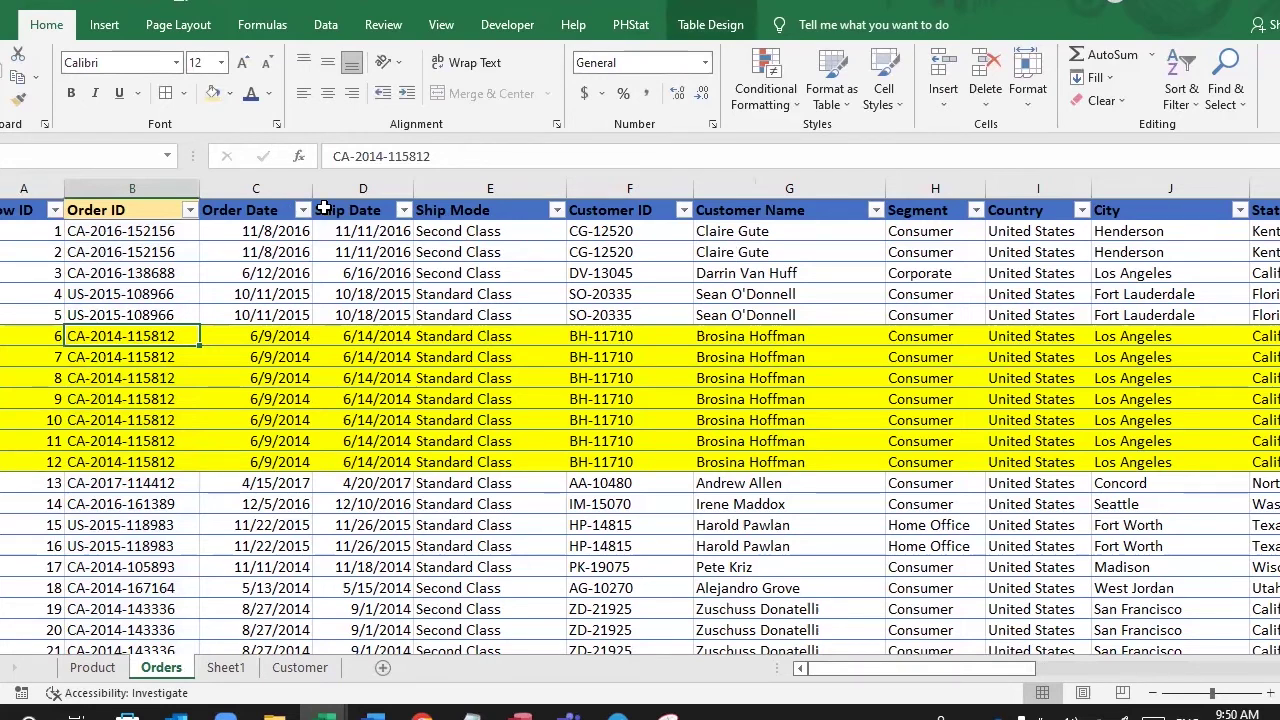
drag(363, 188, 688, 198)
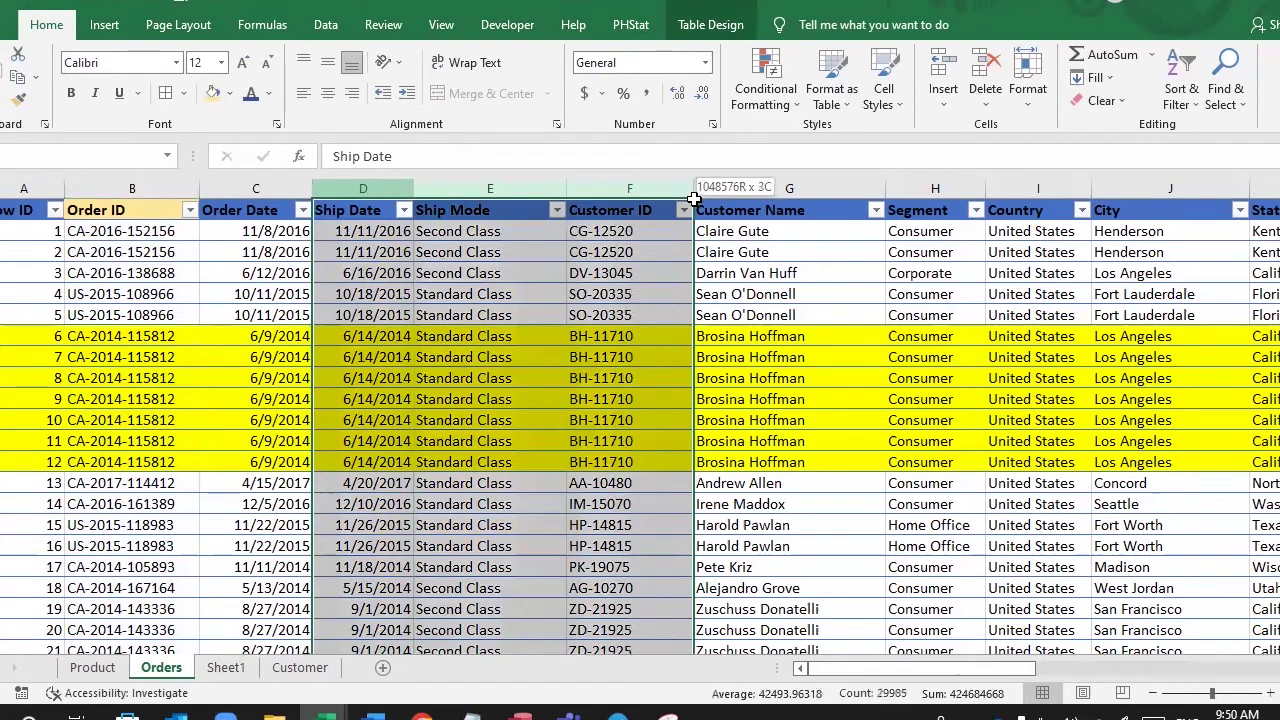
drag(688, 198, 1137, 200)
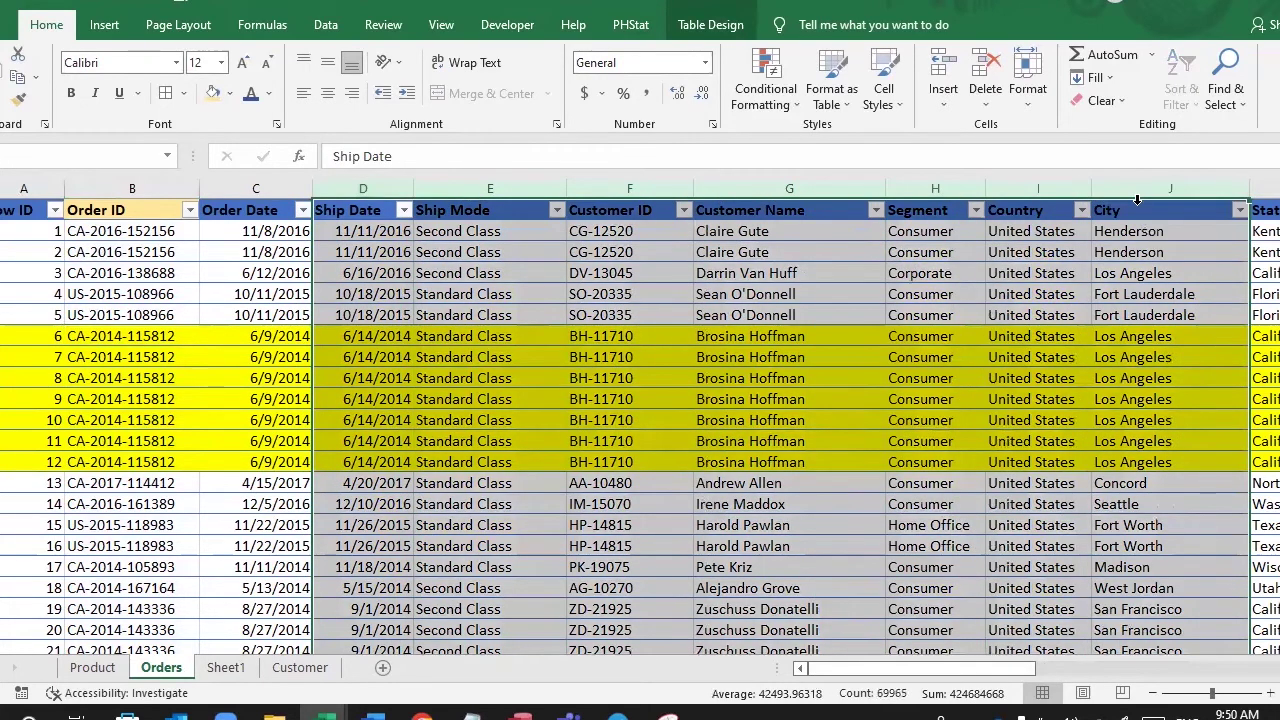
right_click(1140, 199)
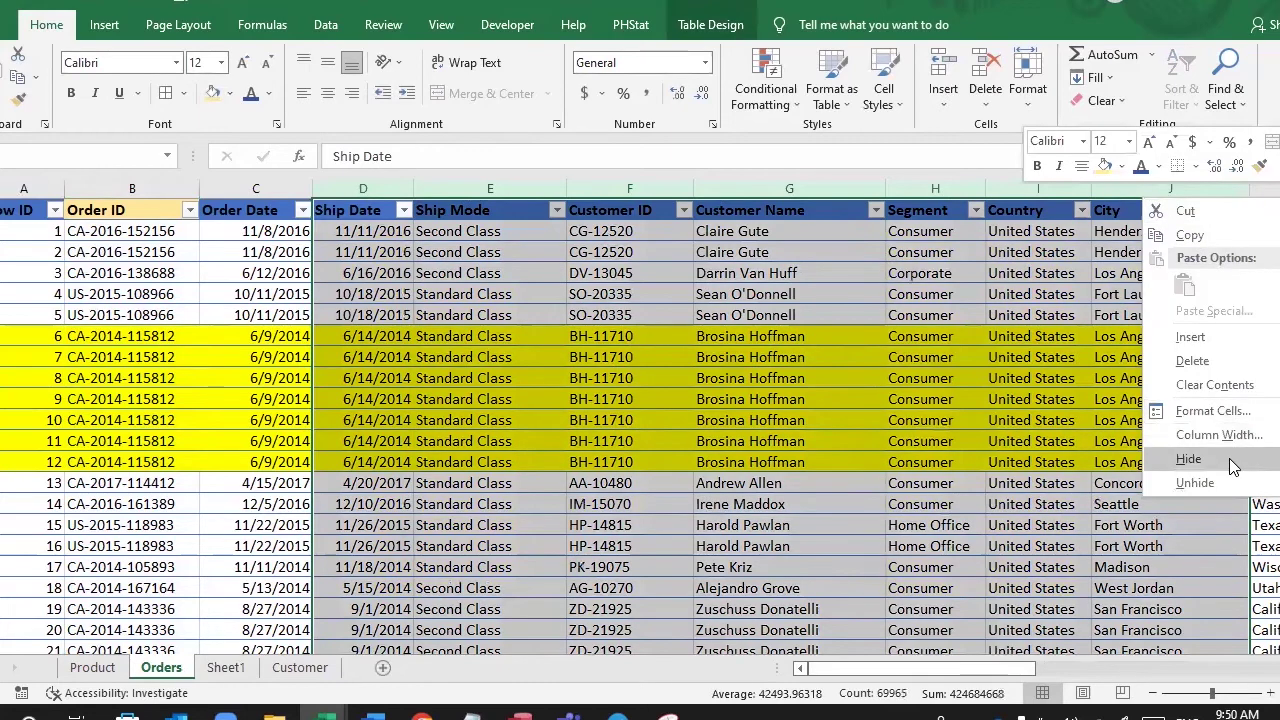
click(1229, 458)
click(434, 190)
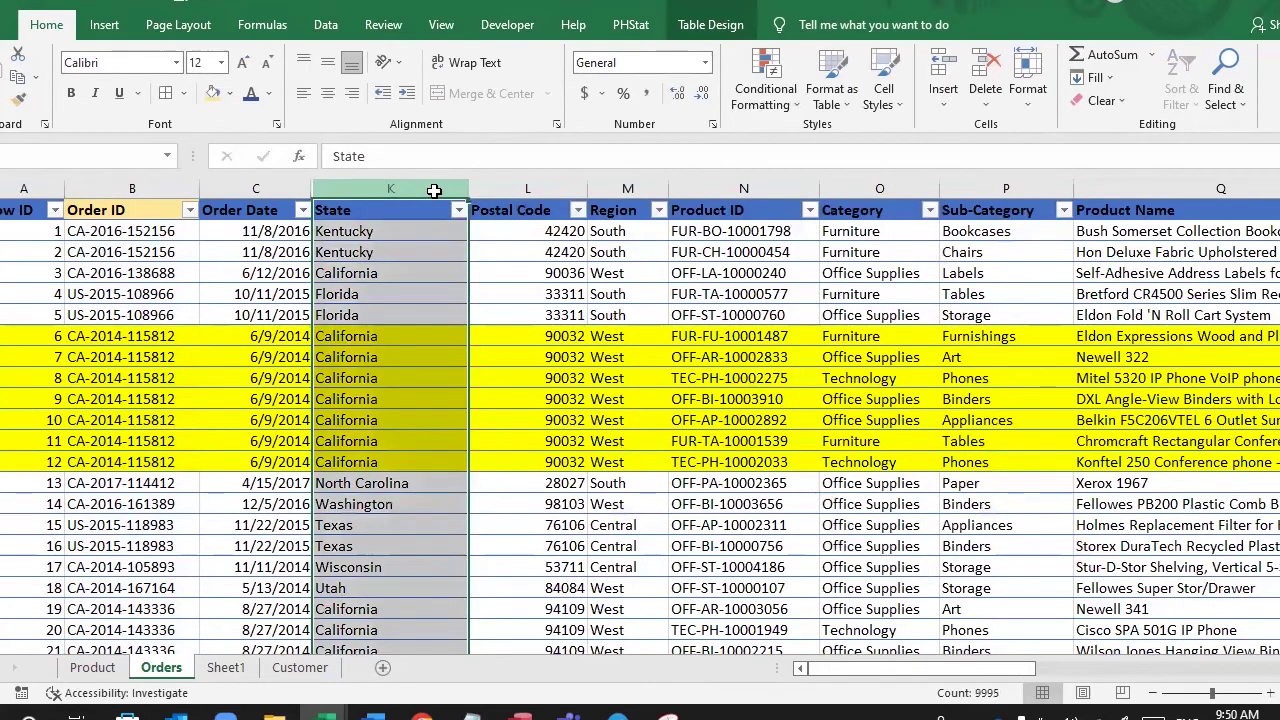
drag(434, 190, 1004, 190)
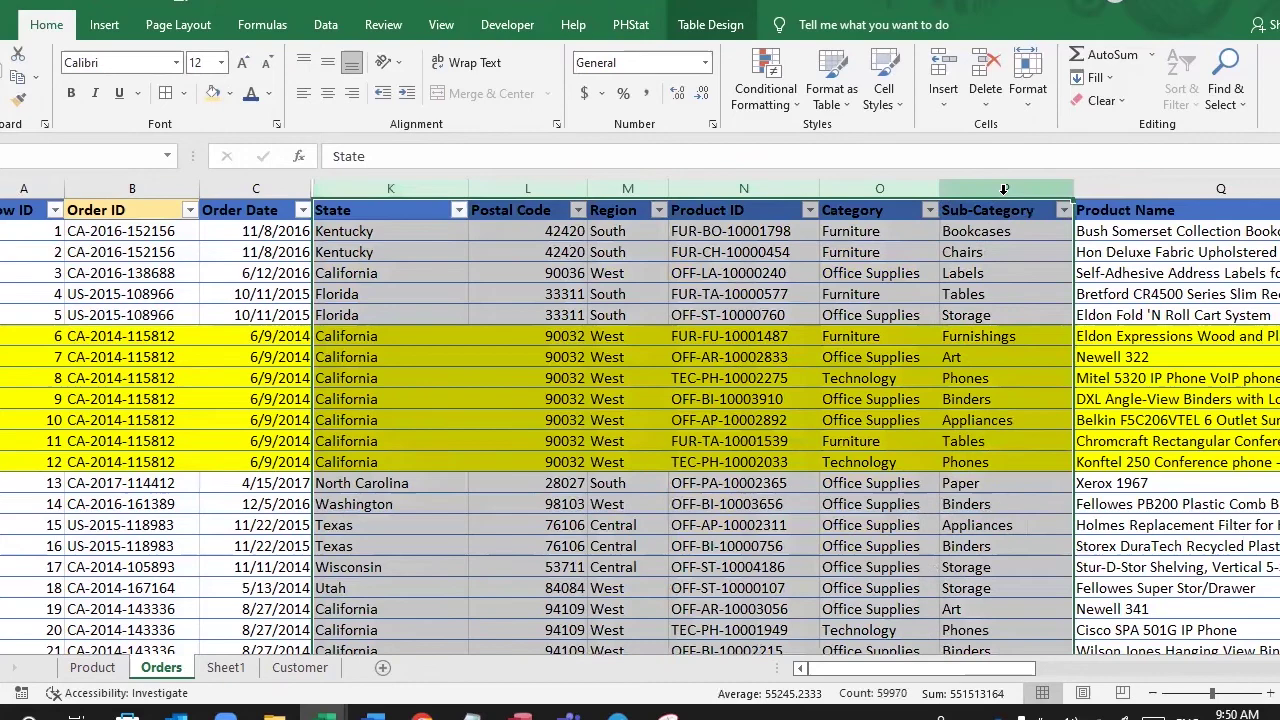
right_click(1004, 190)
click(1075, 452)
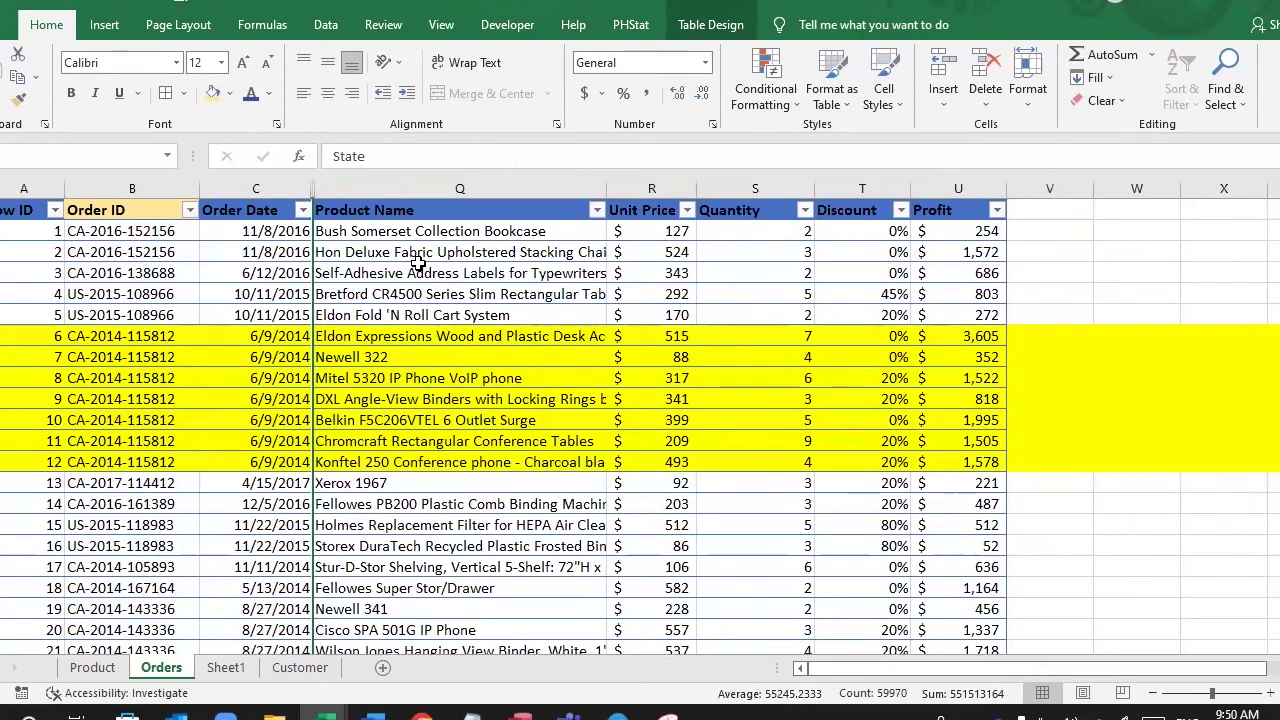
Step: Step through the product names listed for the invoice's matching Order IDs
drag(408, 231, 460, 399)
click(510, 315)
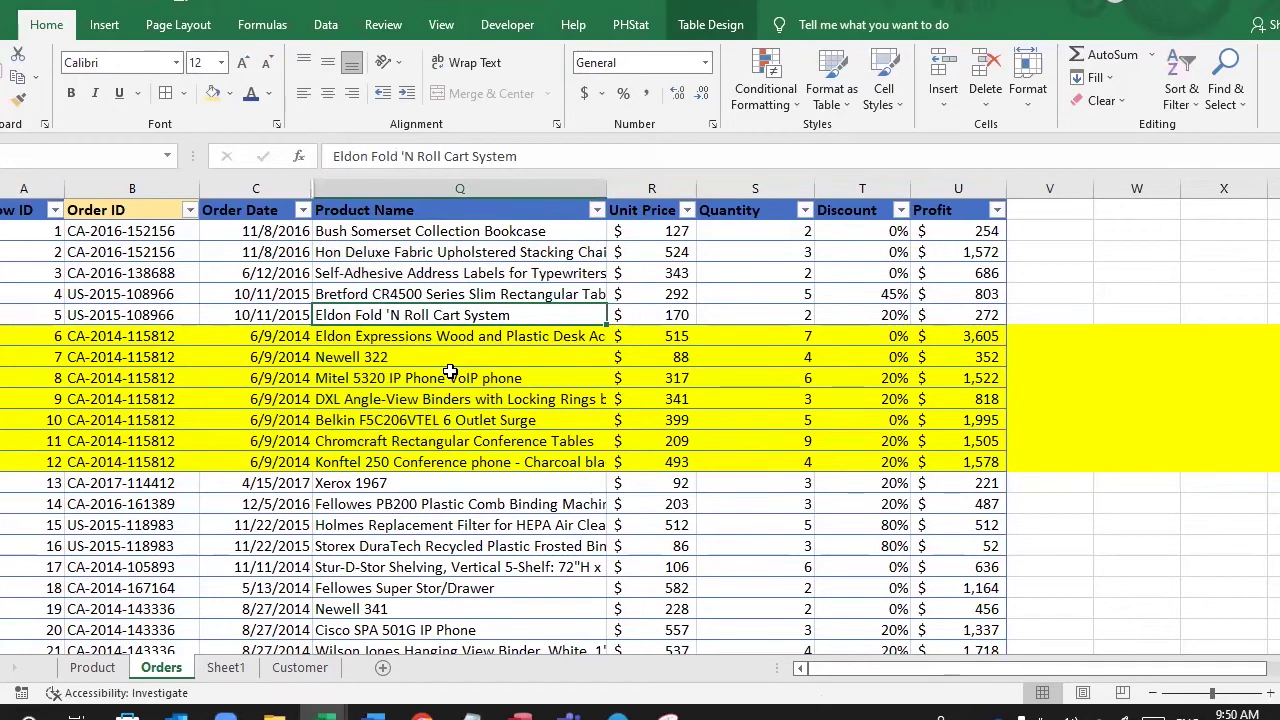
click(72, 330)
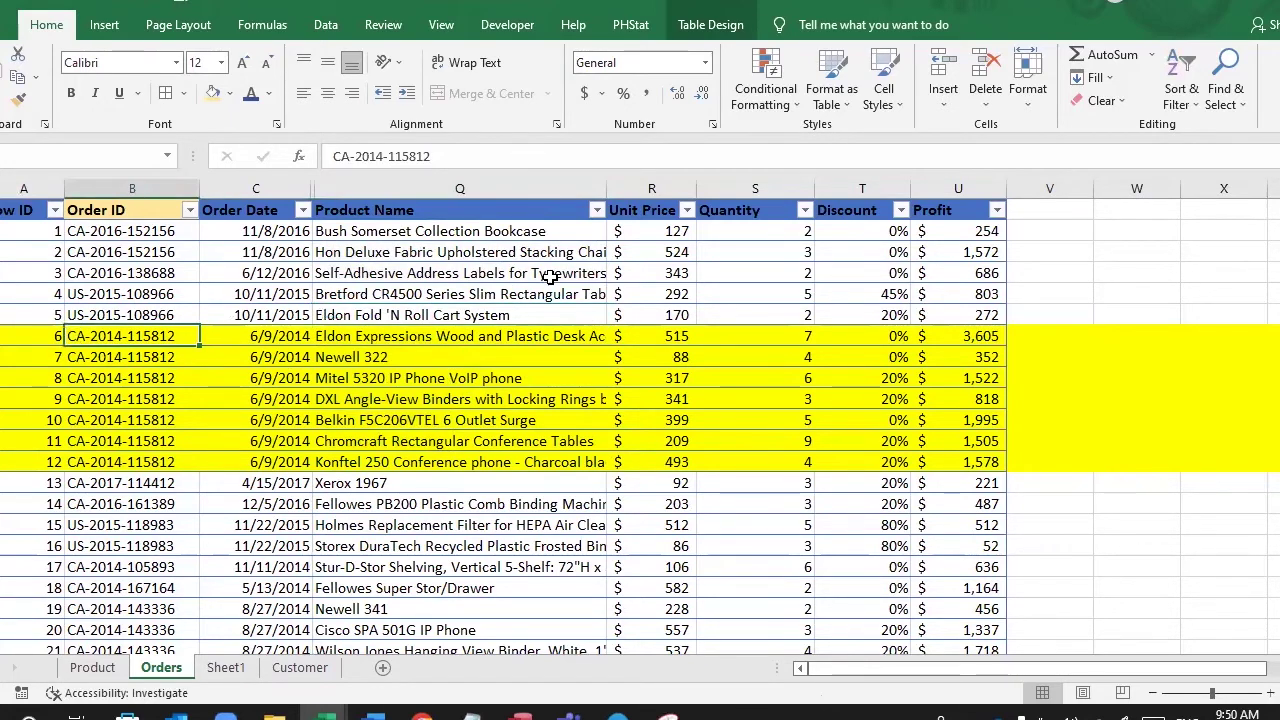
click(385, 197)
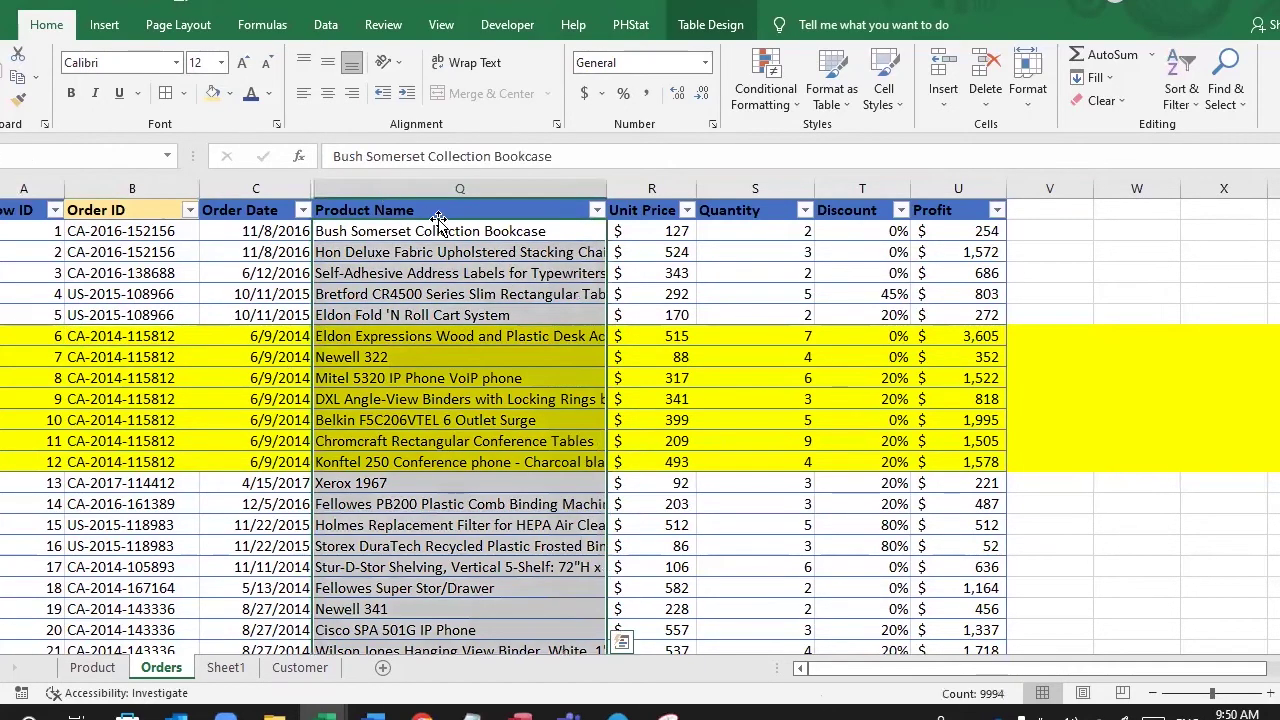
click(372, 340)
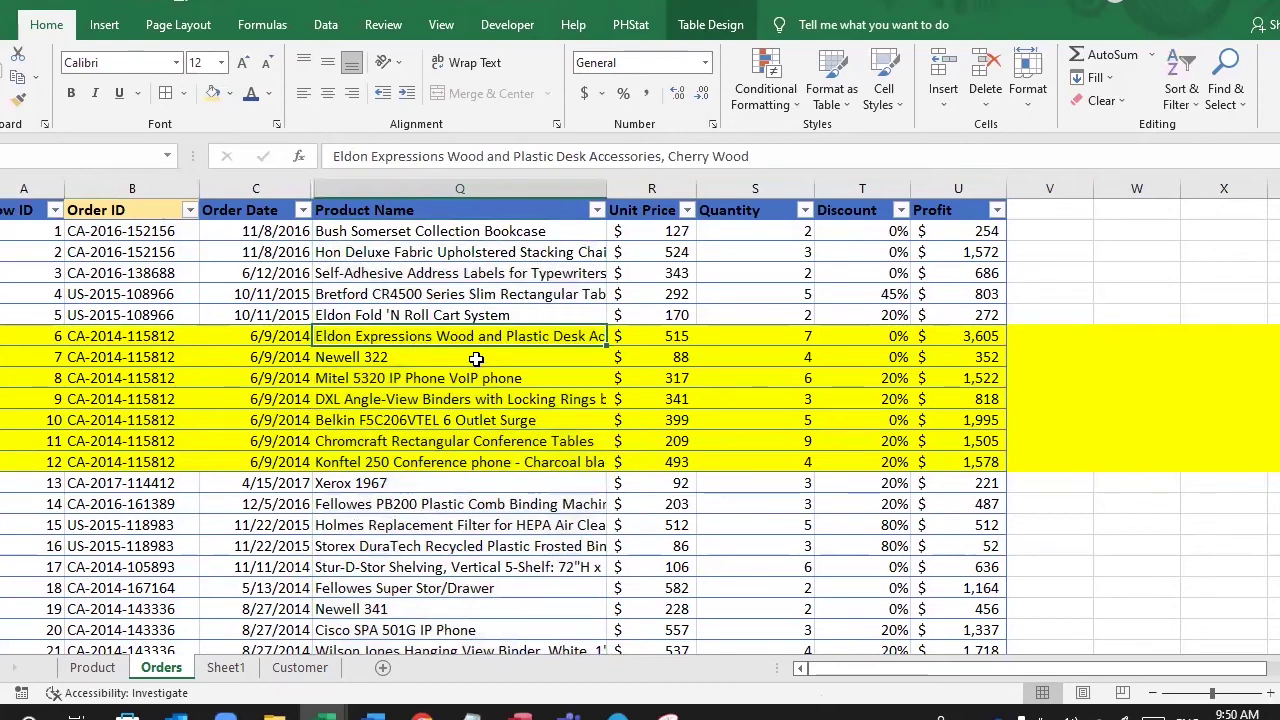
click(368, 360)
click(401, 378)
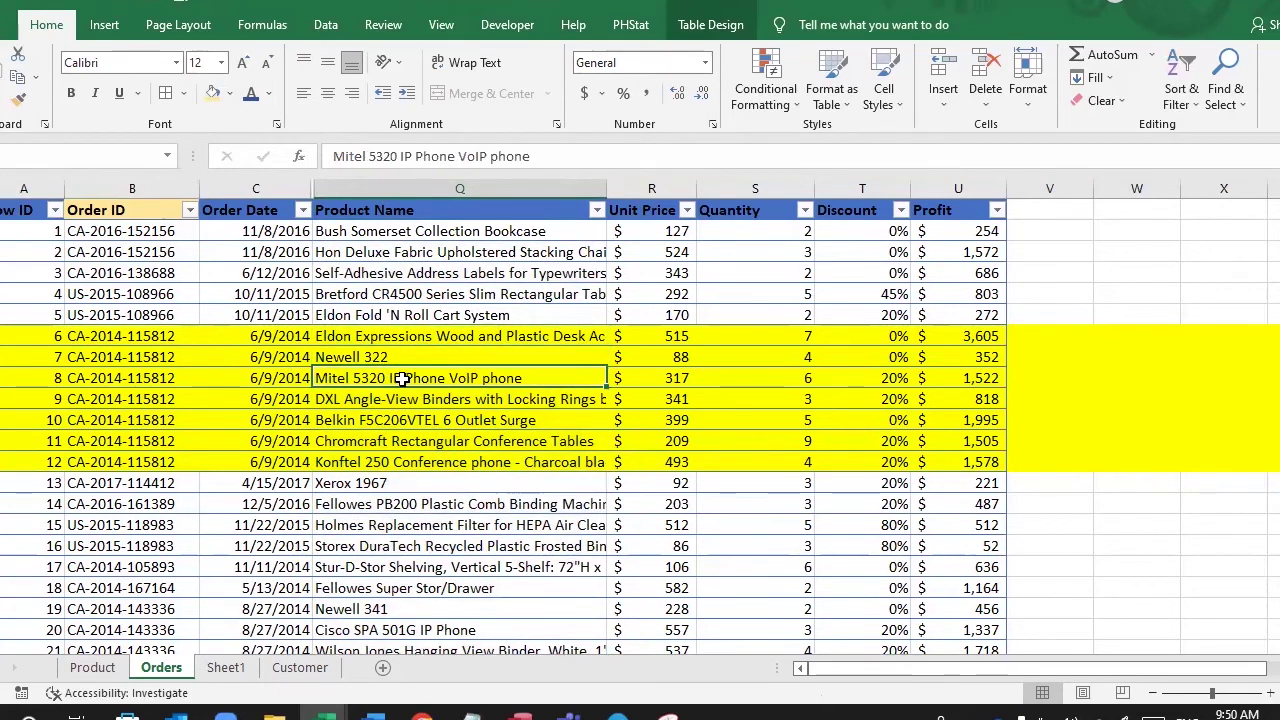
click(405, 399)
click(415, 420)
click(414, 440)
click(439, 460)
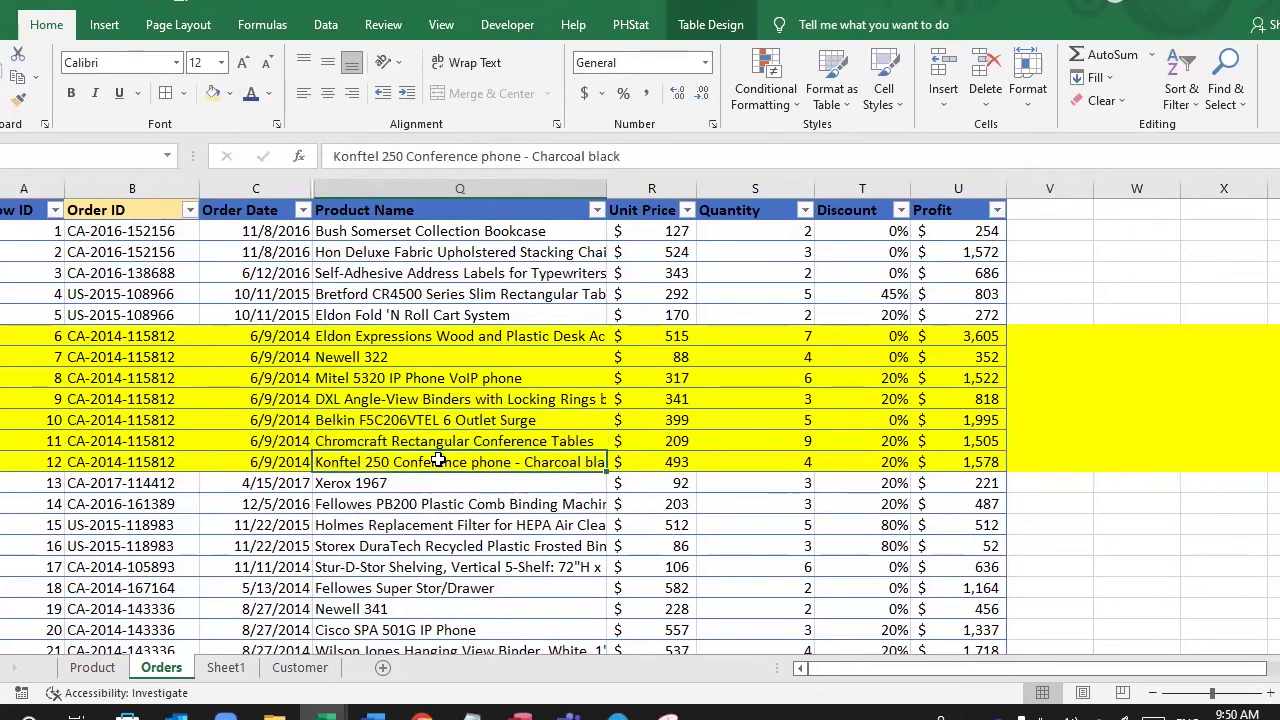
Step: Recheck the first match's Order ID and product, then inspect the INDEX helper on Sheet1
click(175, 338)
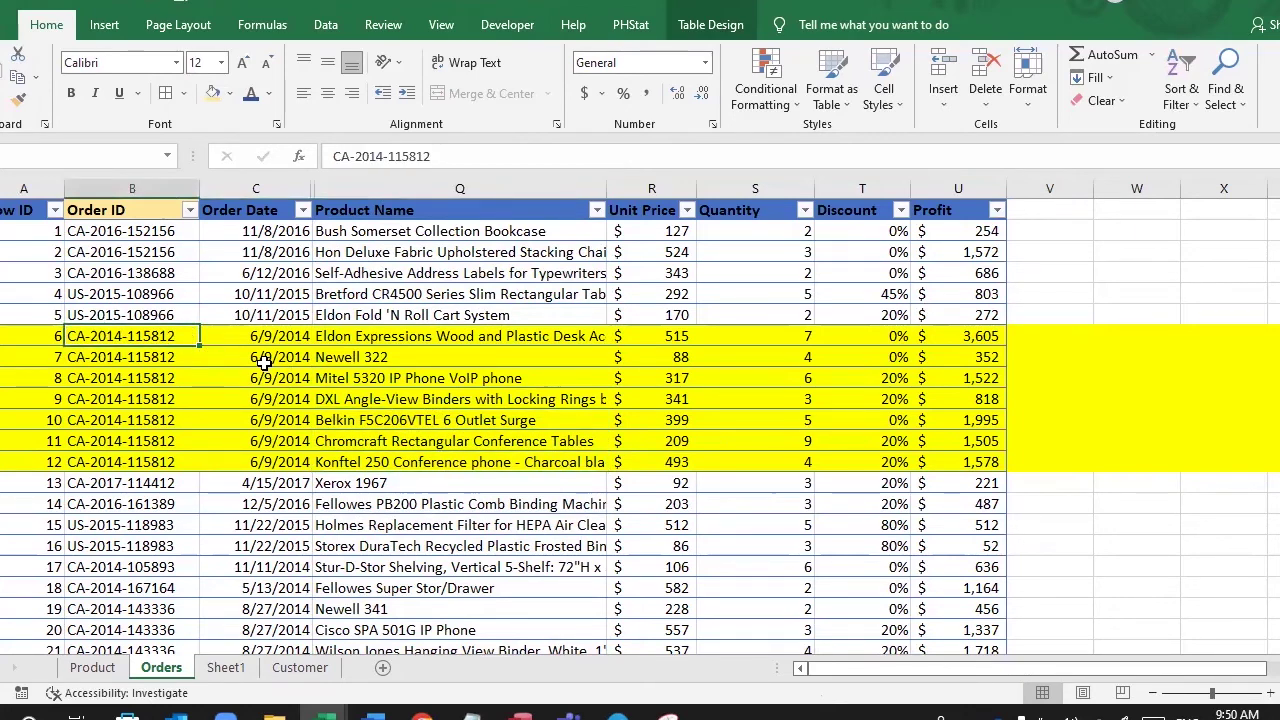
click(396, 340)
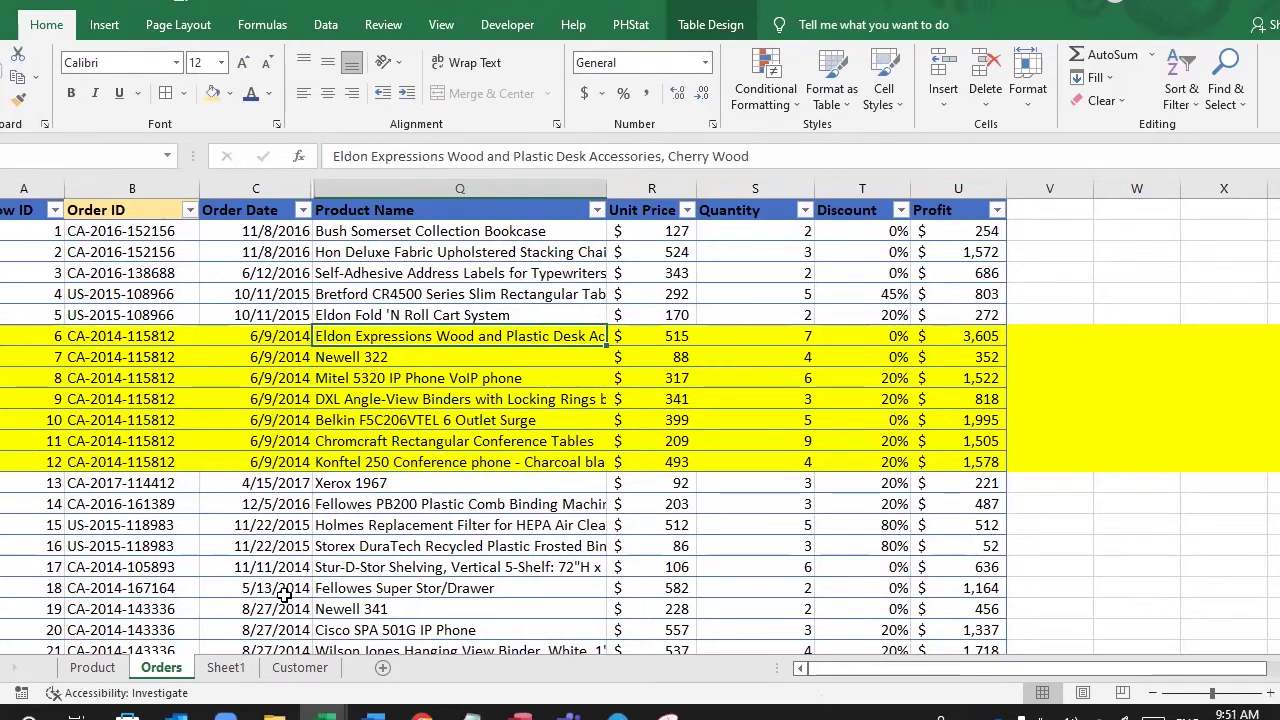
click(225, 667)
click(707, 359)
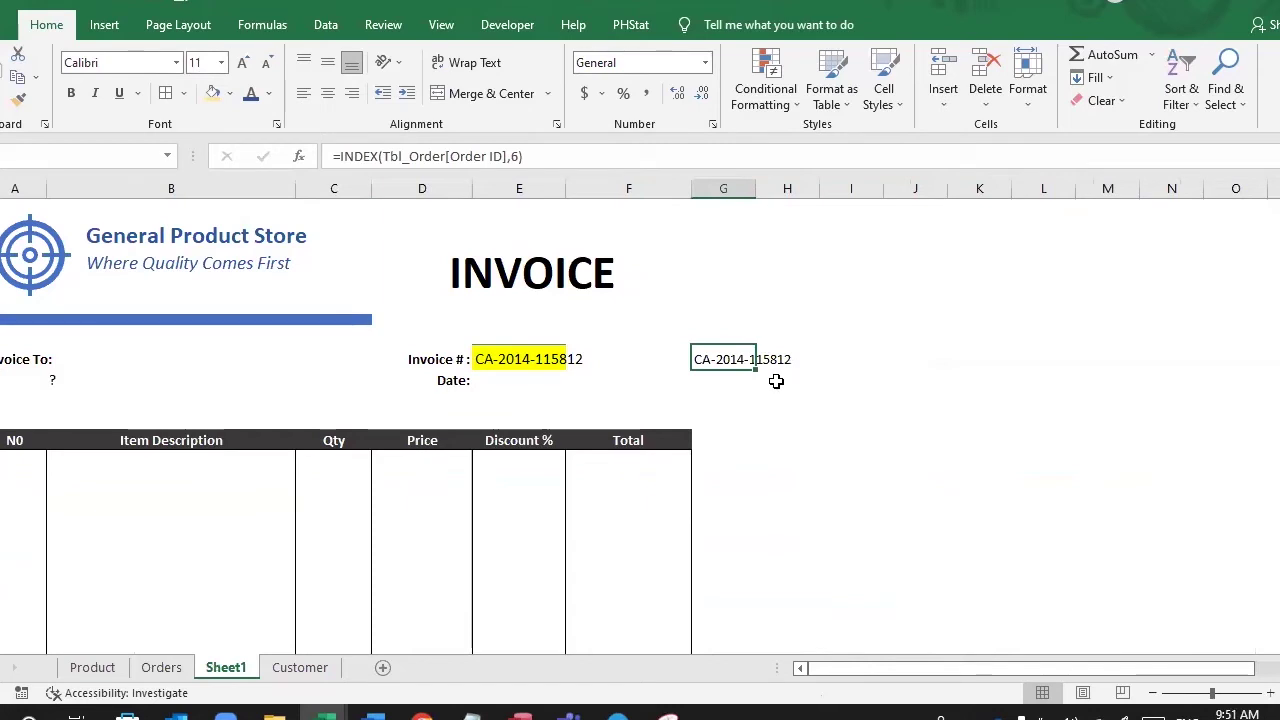
Step: Replace G8's INDEX with =MATCH($E$8,Tbl_Order[Order ID],0), which returns 6
click(146, 465)
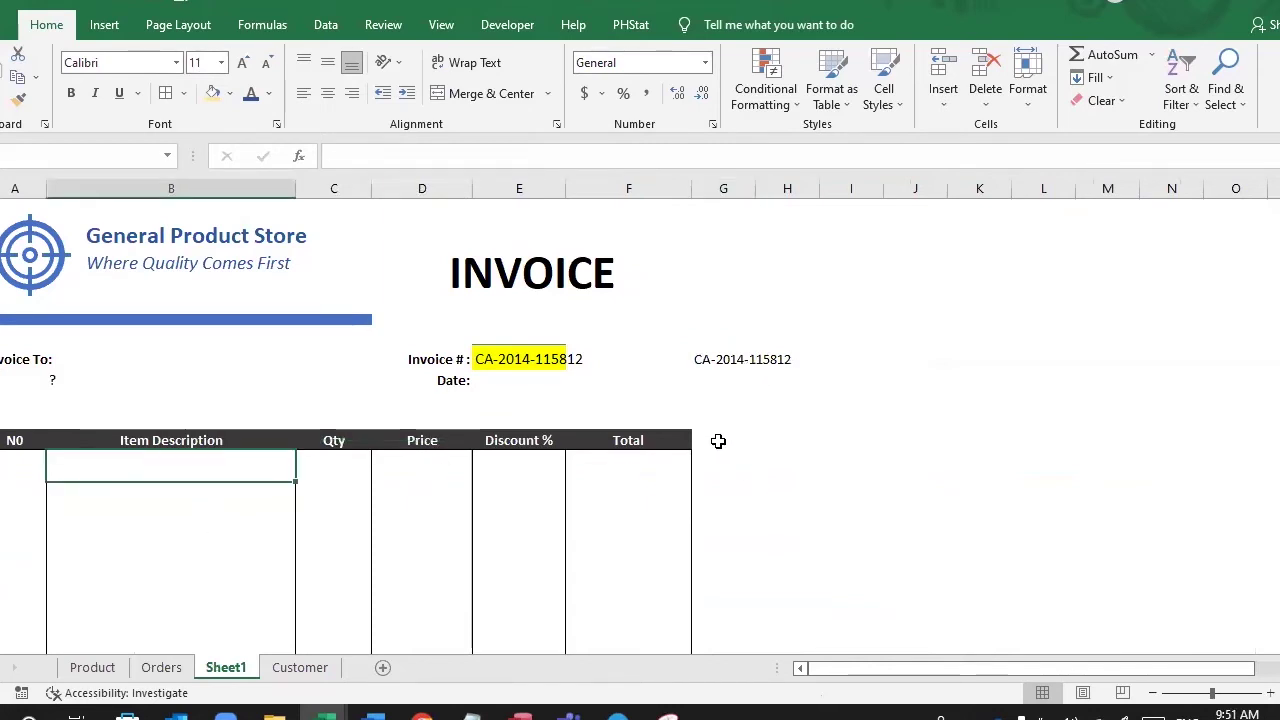
click(737, 360)
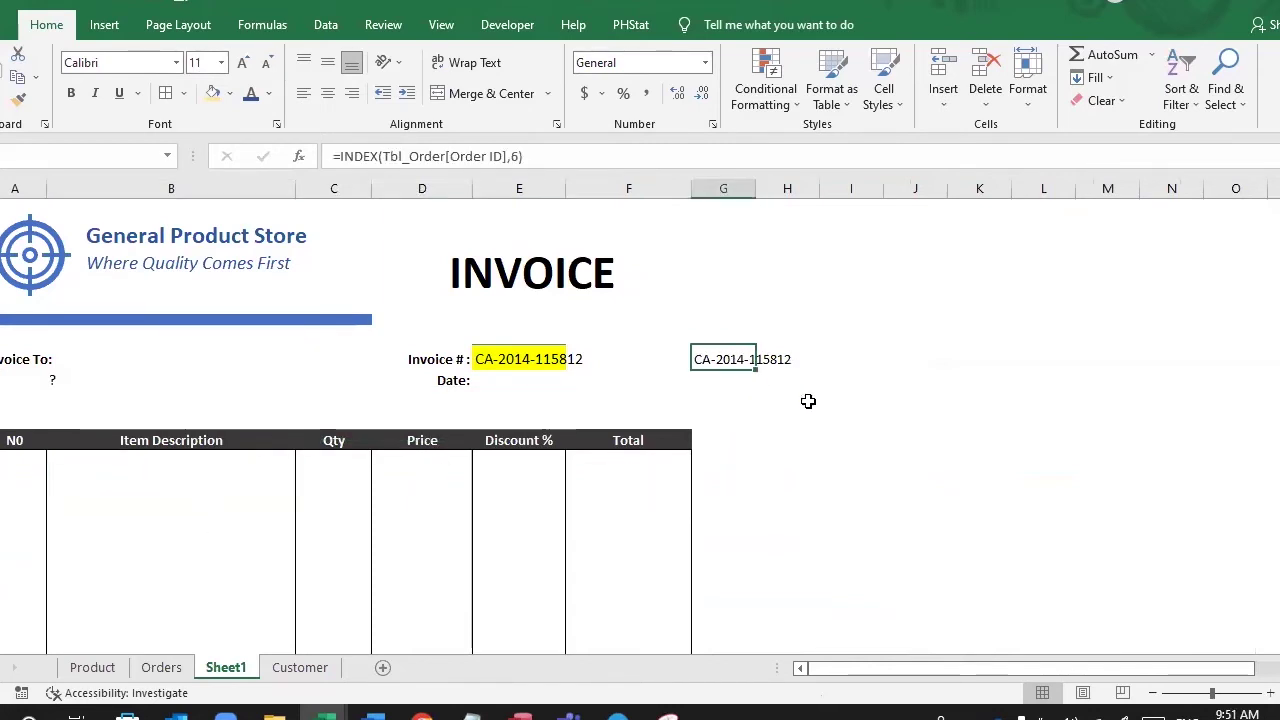
key(Delete)
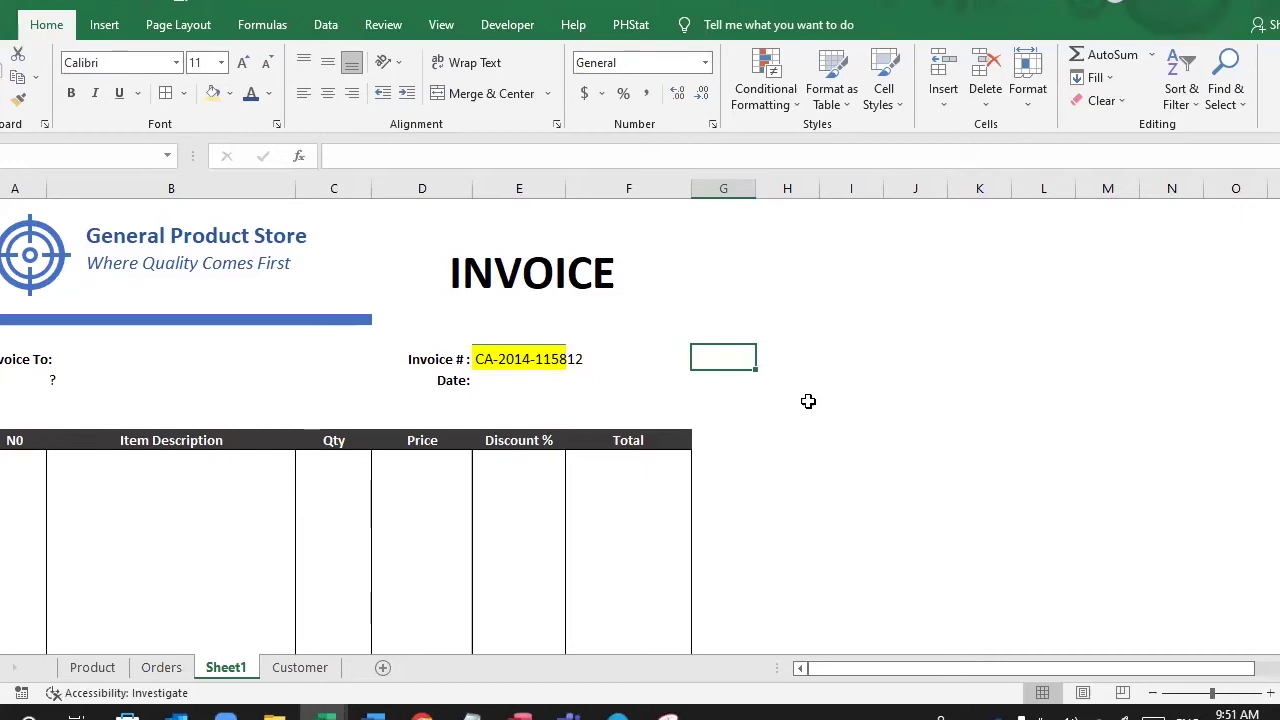
text(=ma)
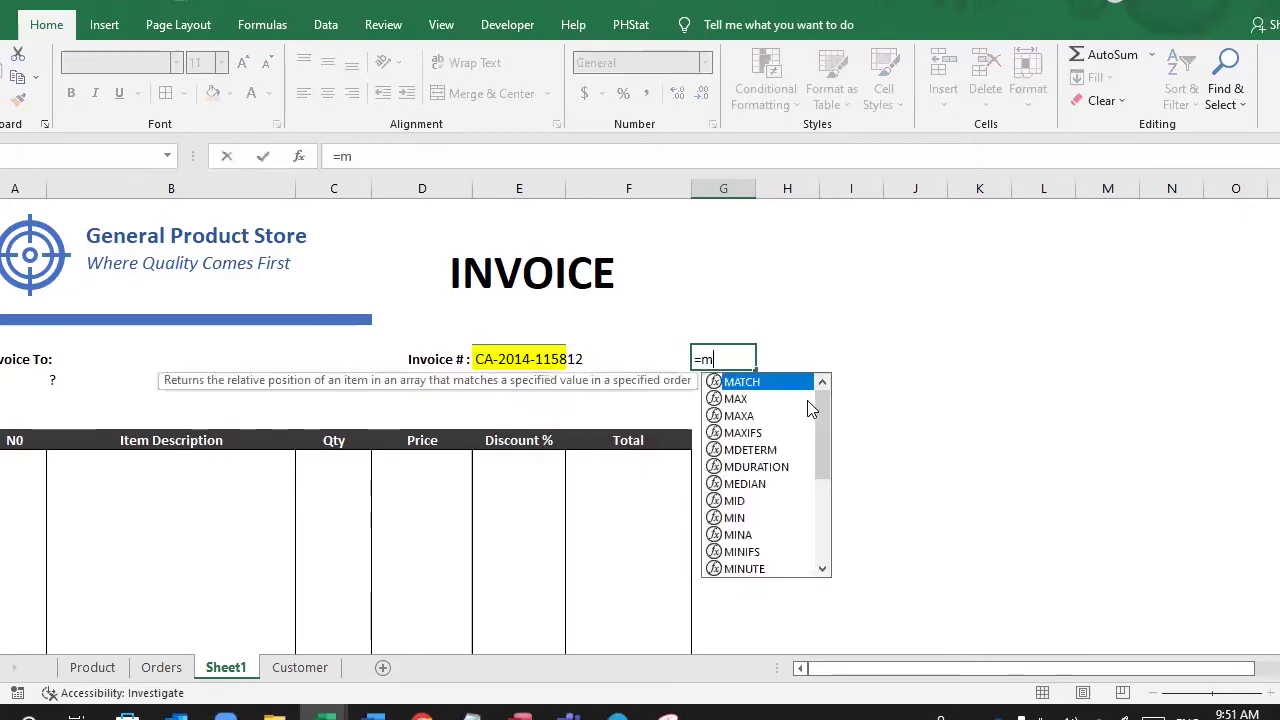
text(tc)
key(Tab)
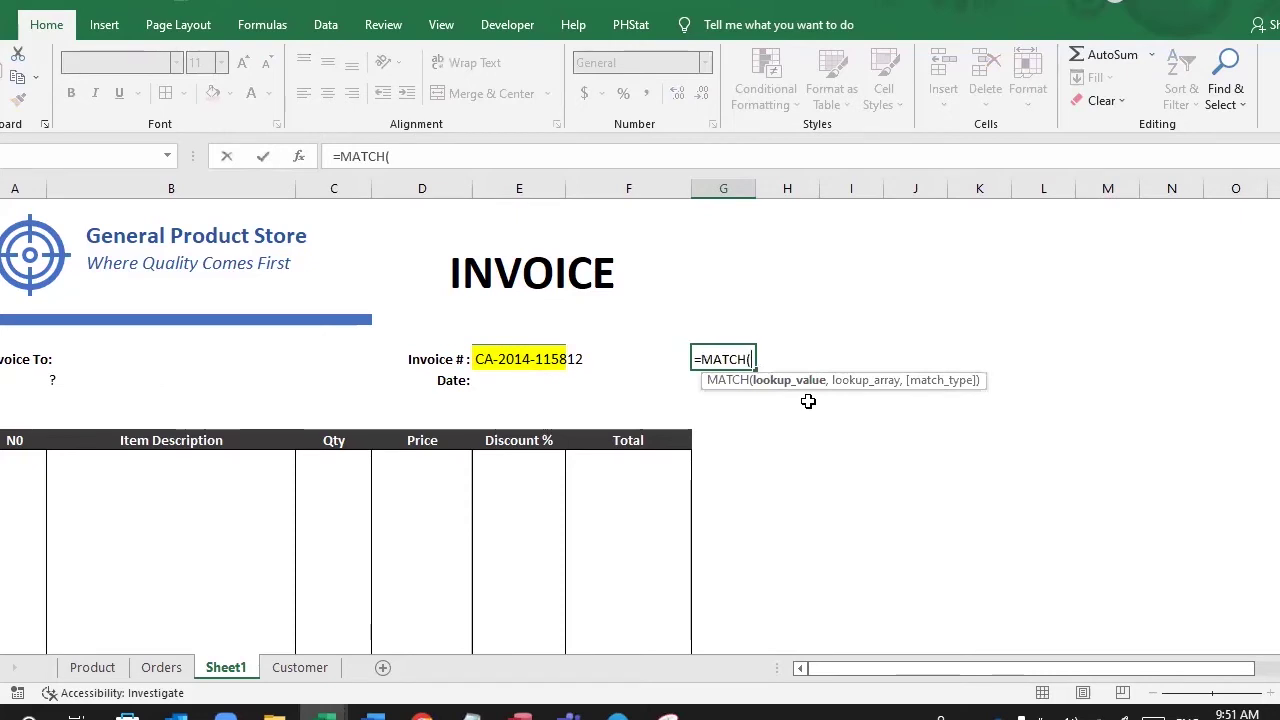
click(505, 359)
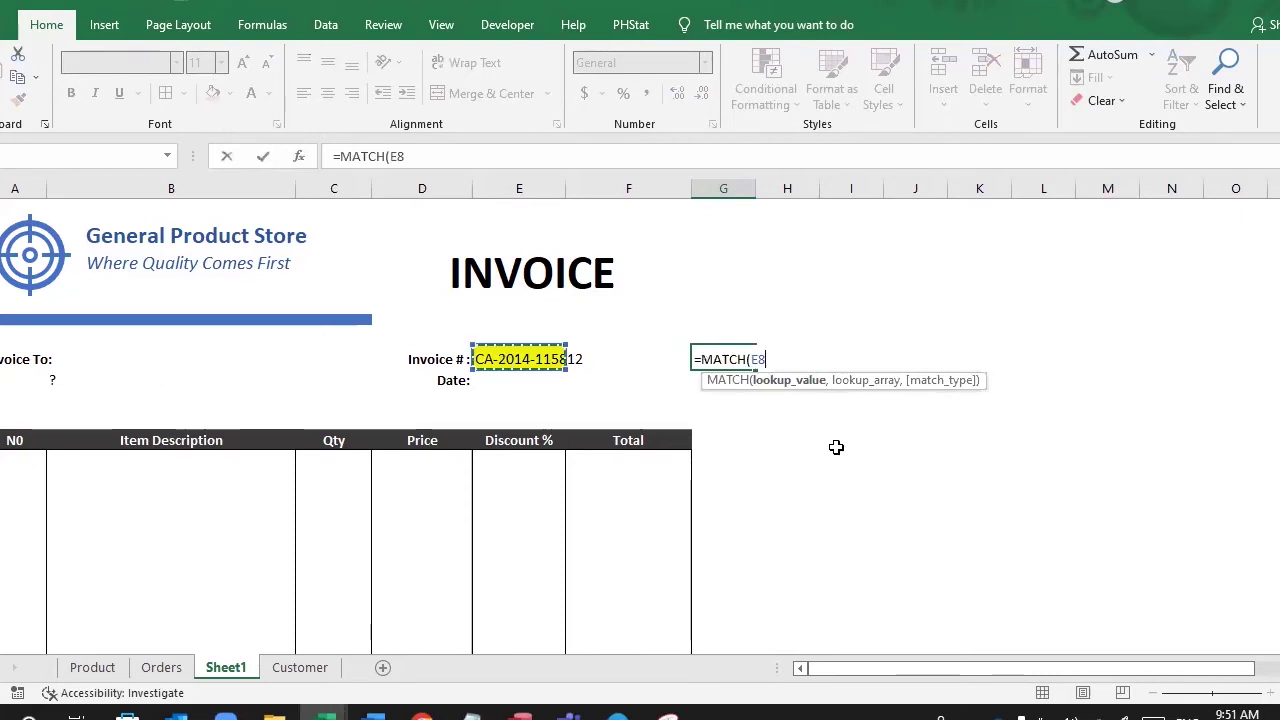
key(F4)
text(,)
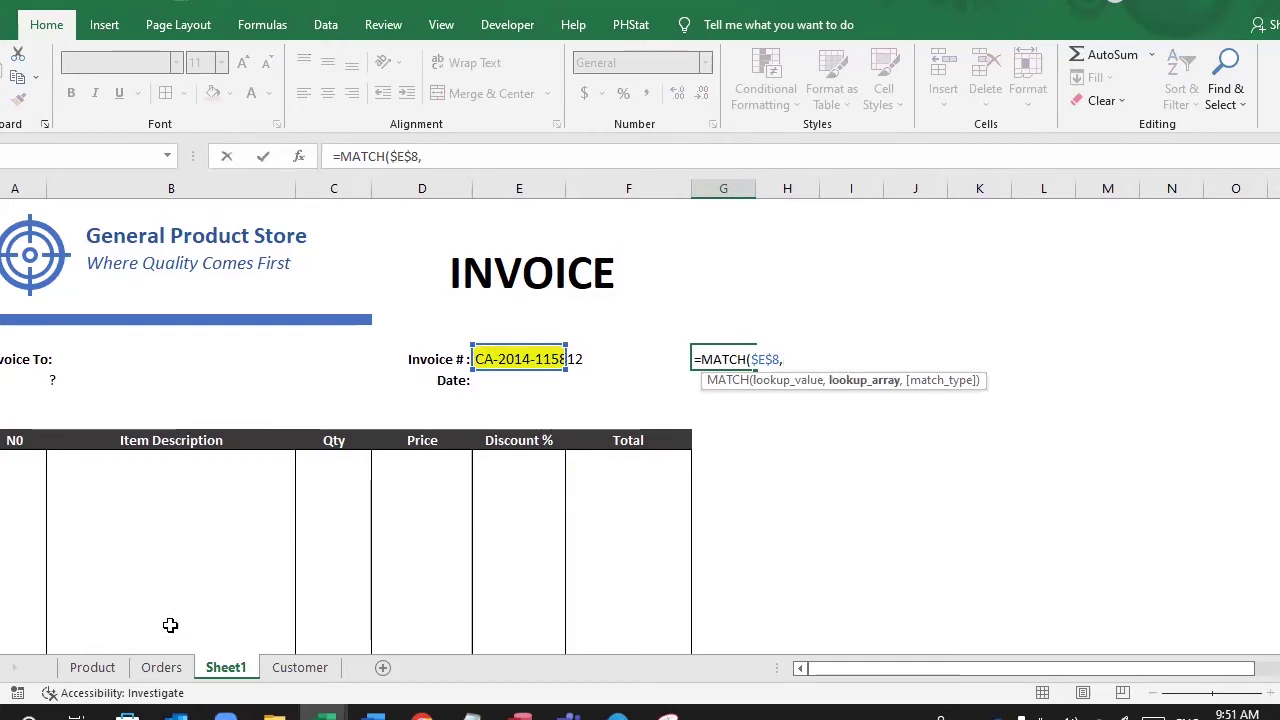
click(173, 670)
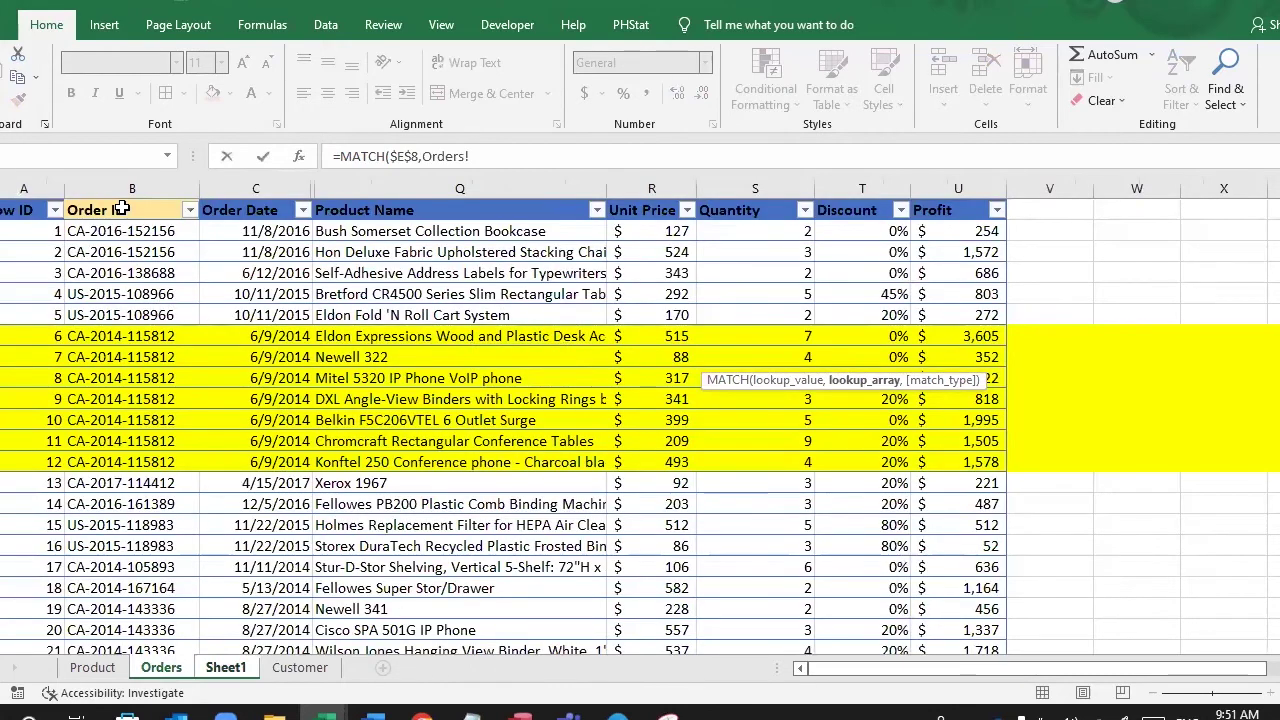
click(121, 203)
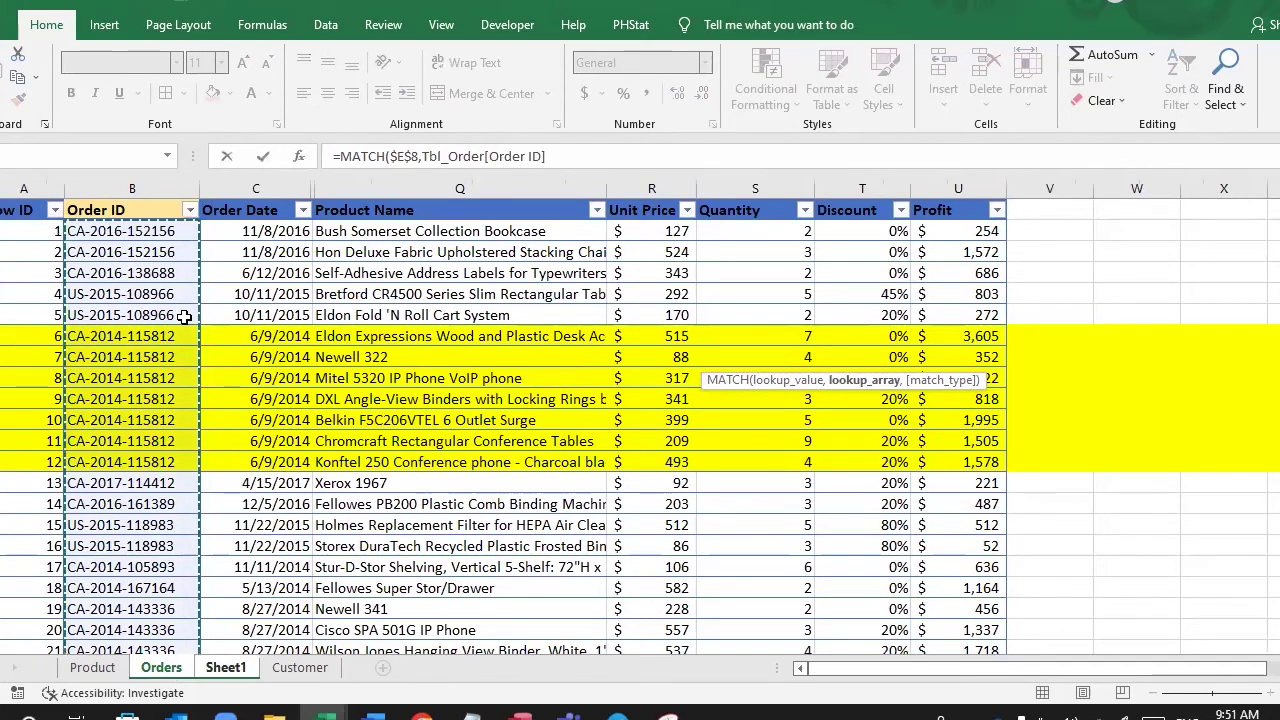
text(,0)
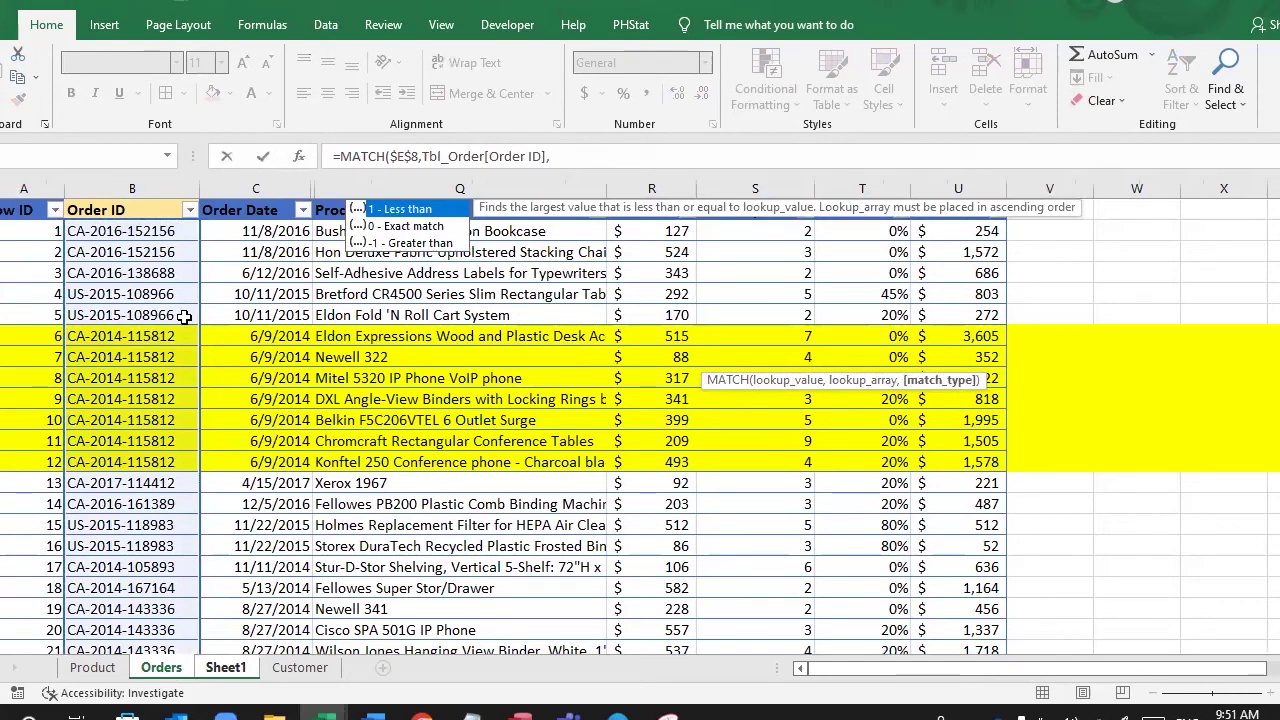
text())
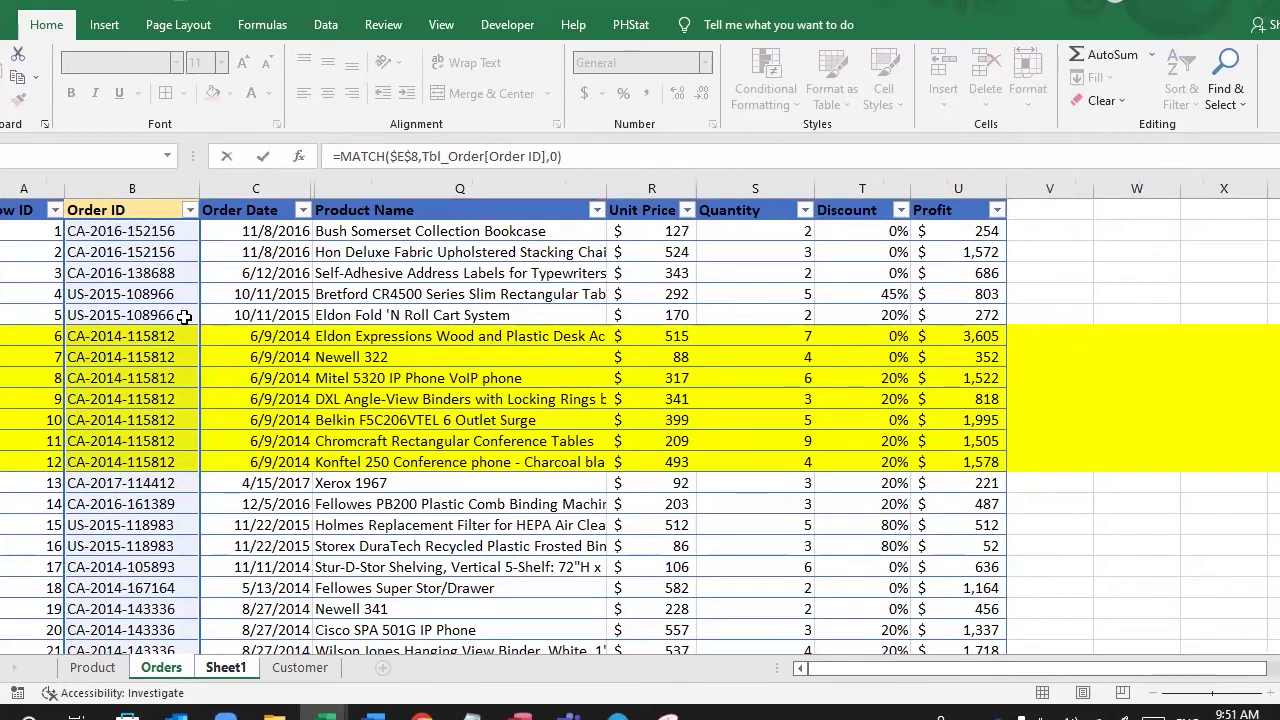
key(Return)
click(729, 352)
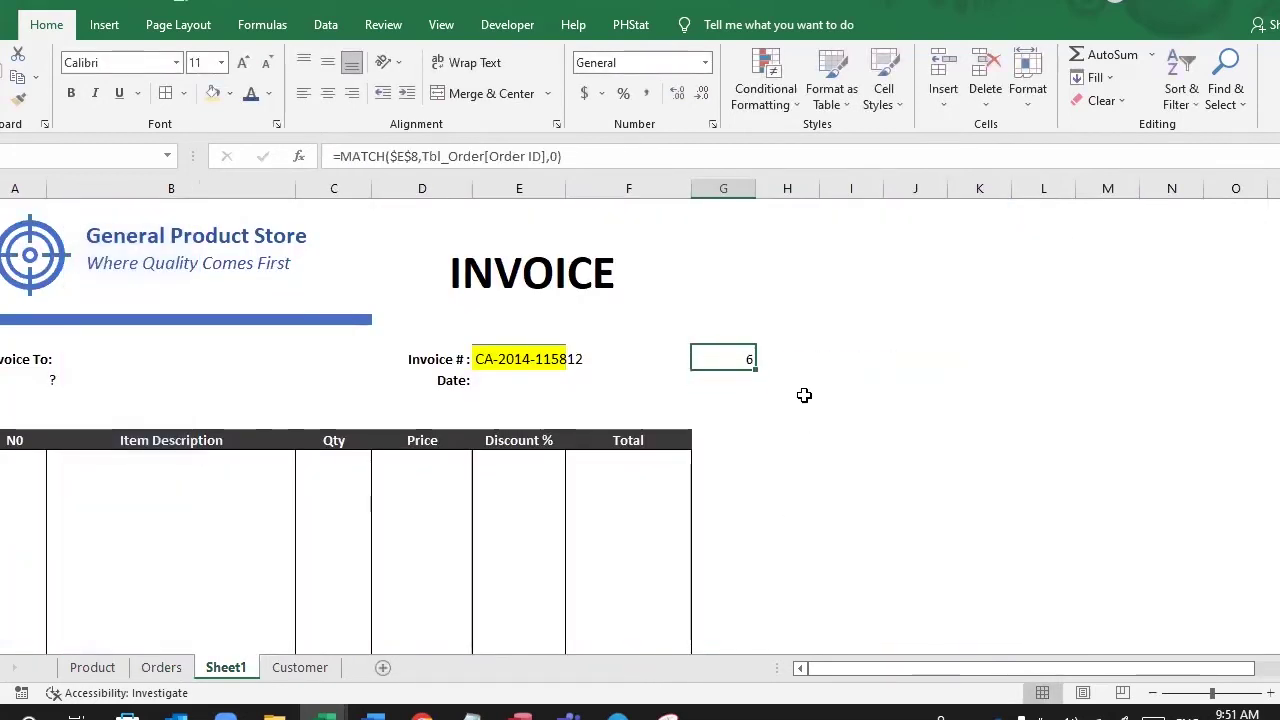
Step: Enter =INDEX(Tbl_Order[Product Name],G8) in the first Item Description cell
click(193, 467)
text(=)
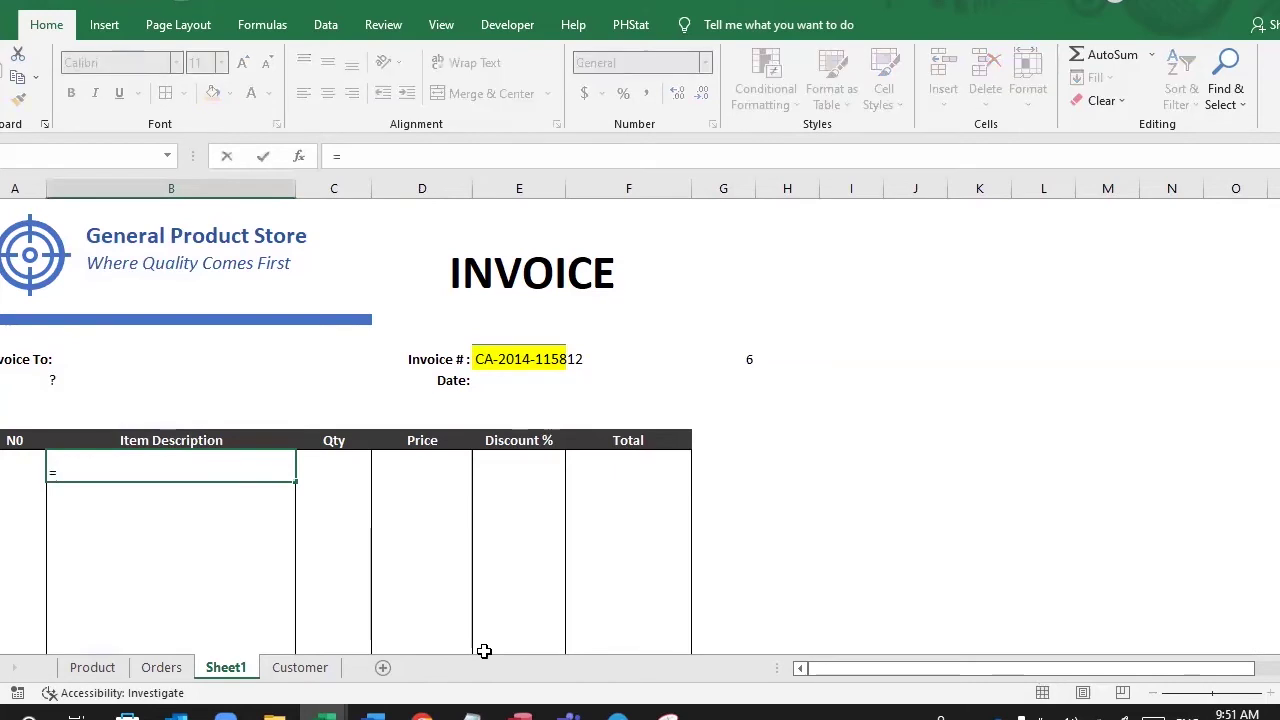
text(index)
key(Tab)
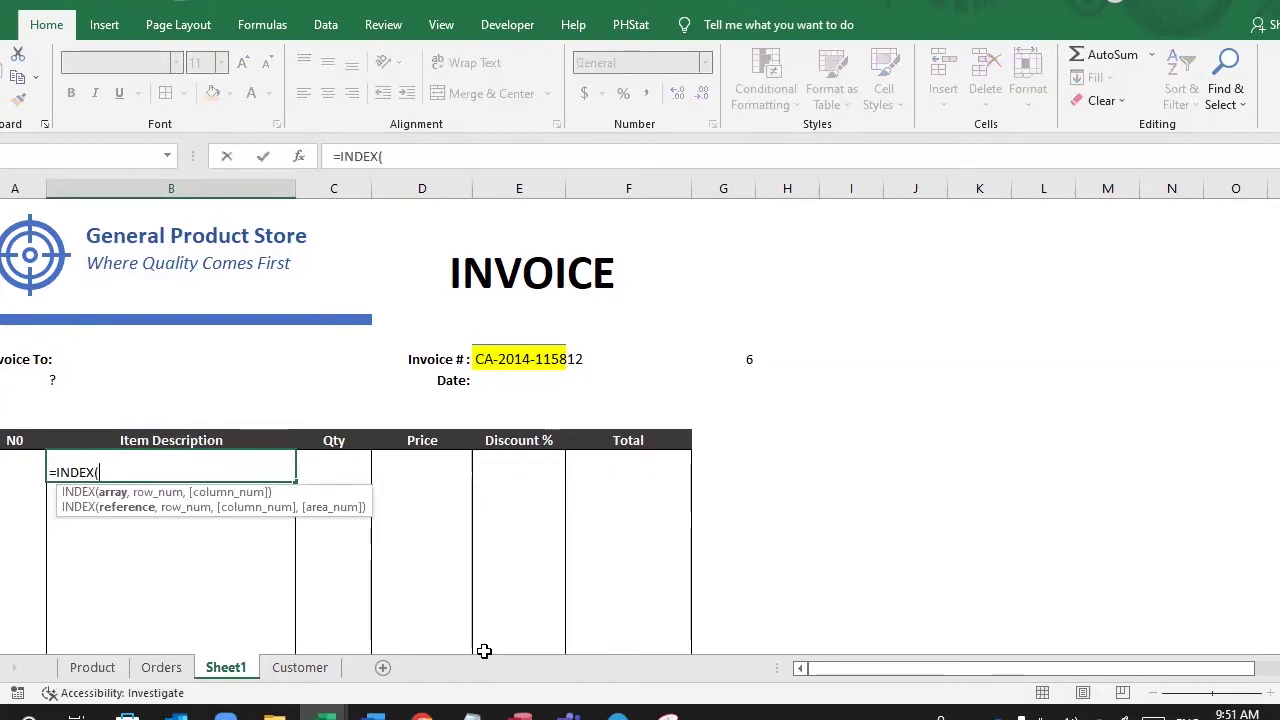
text(tbl)
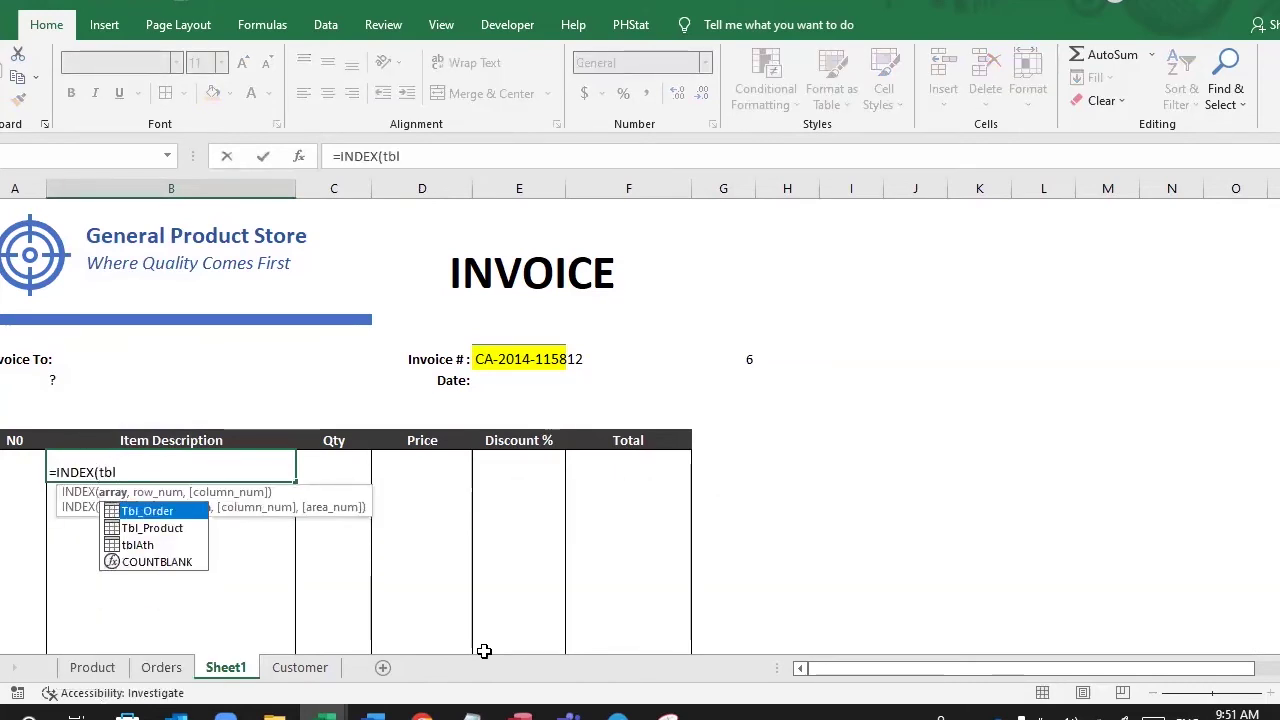
text(_)
key(Tab)
text([prod)
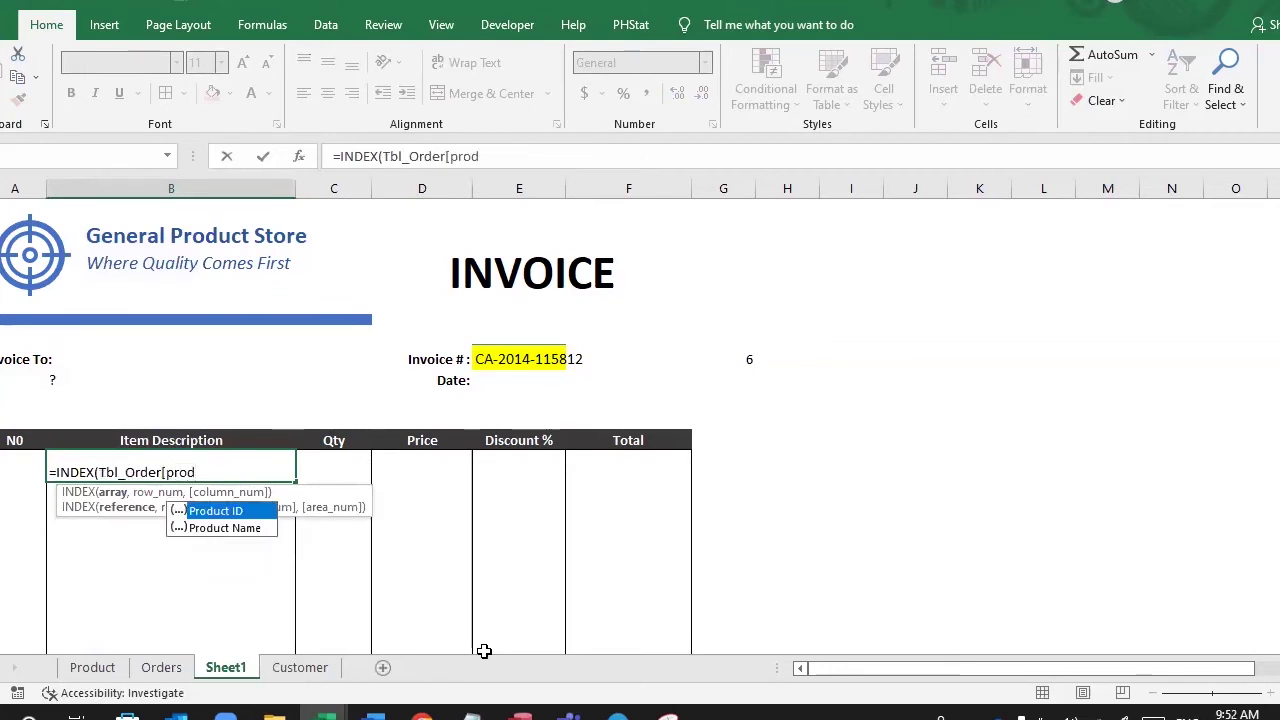
key(Down)
key(Tab)
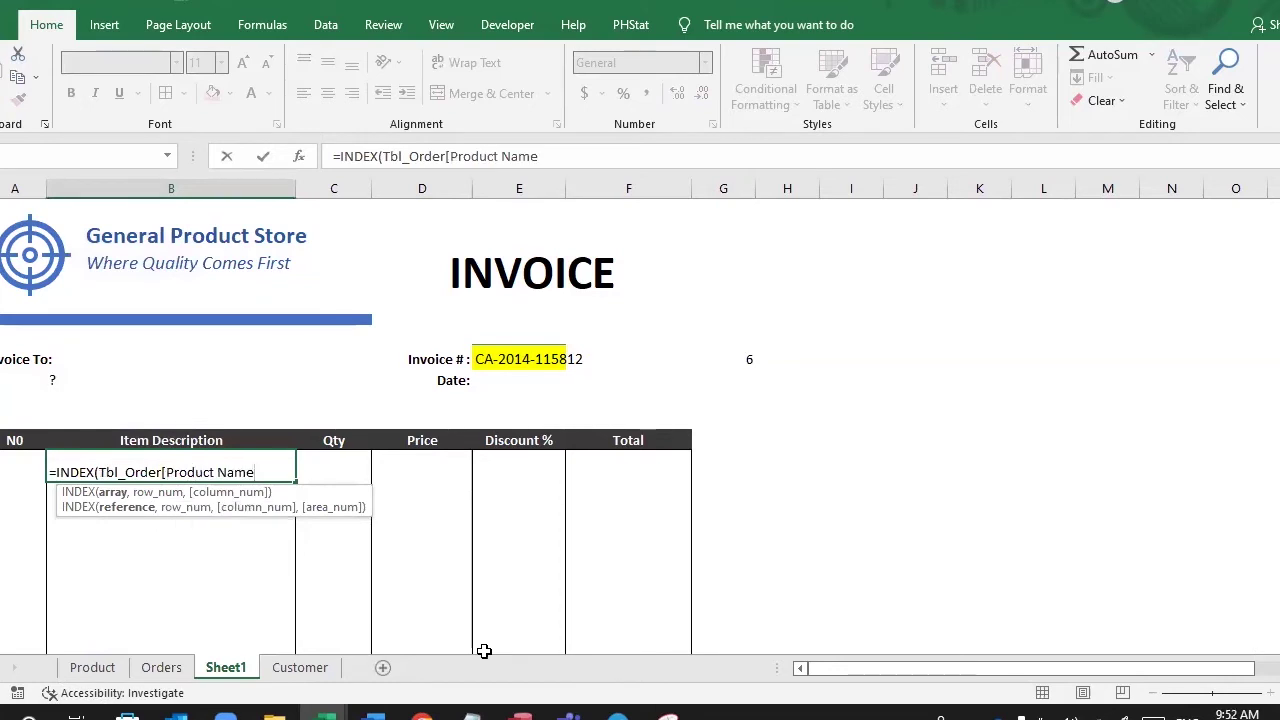
text(])
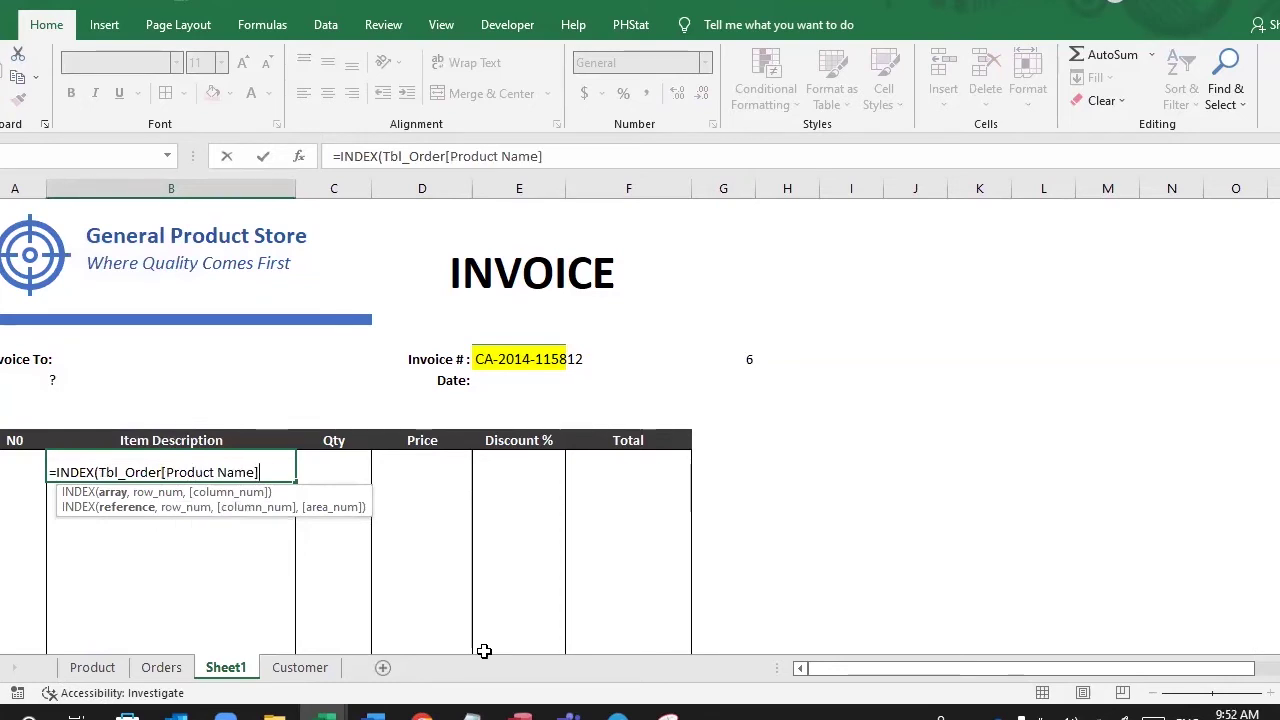
text(,)
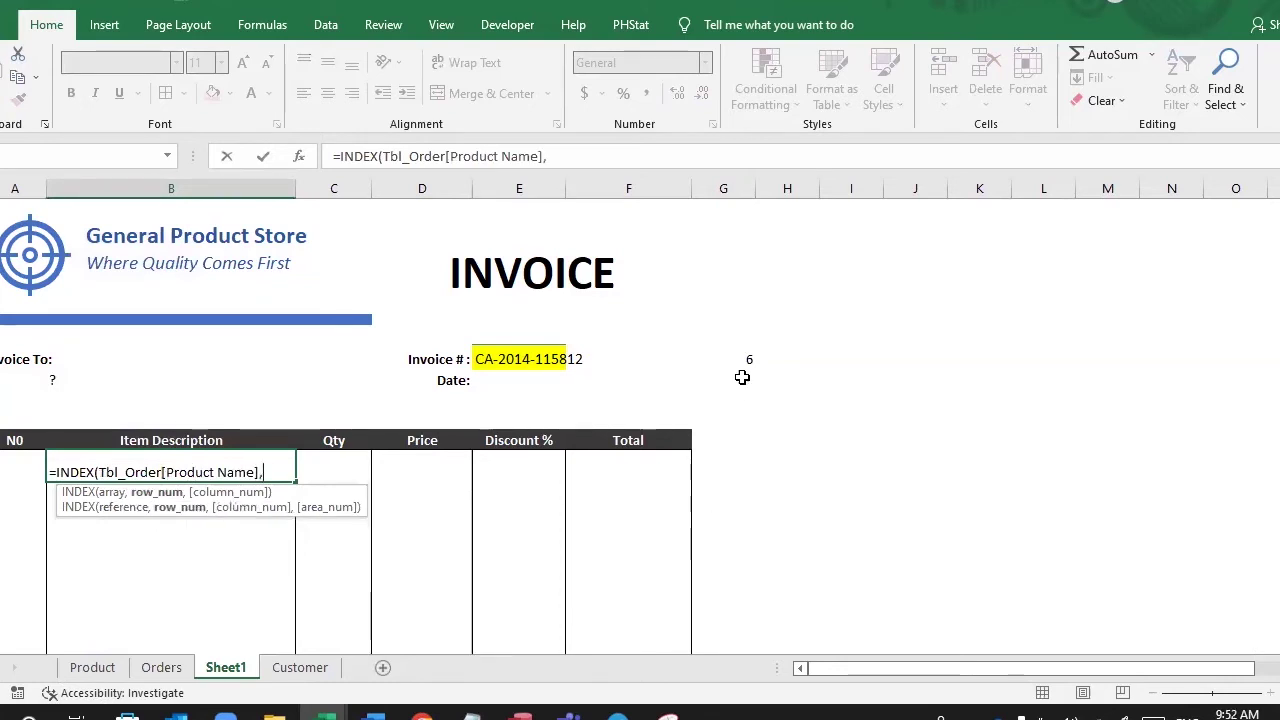
click(737, 370)
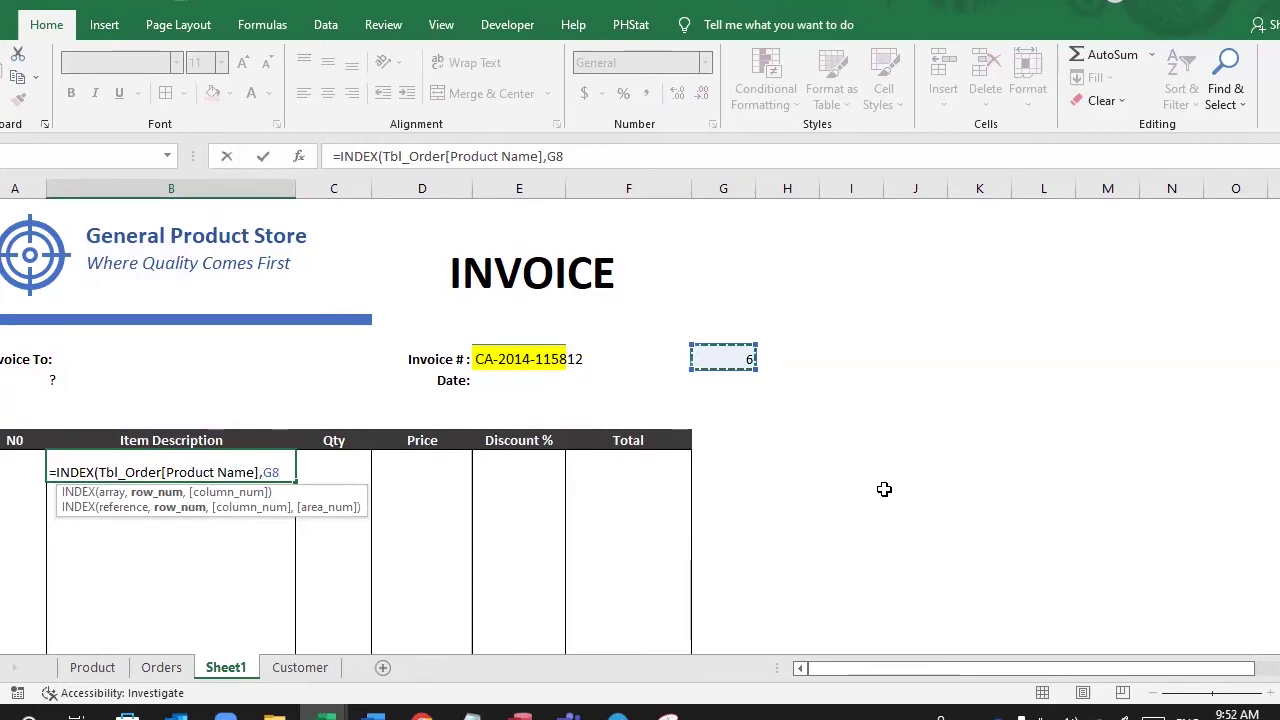
text())
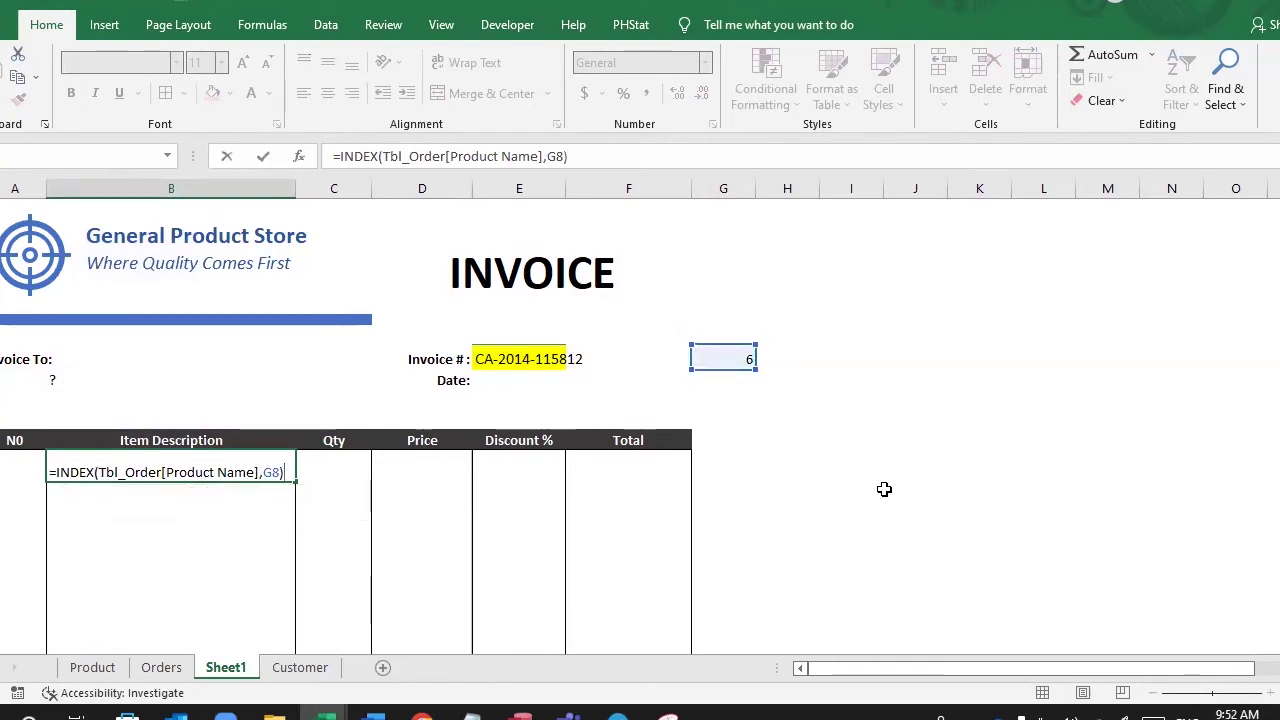
key(Return)
click(251, 462)
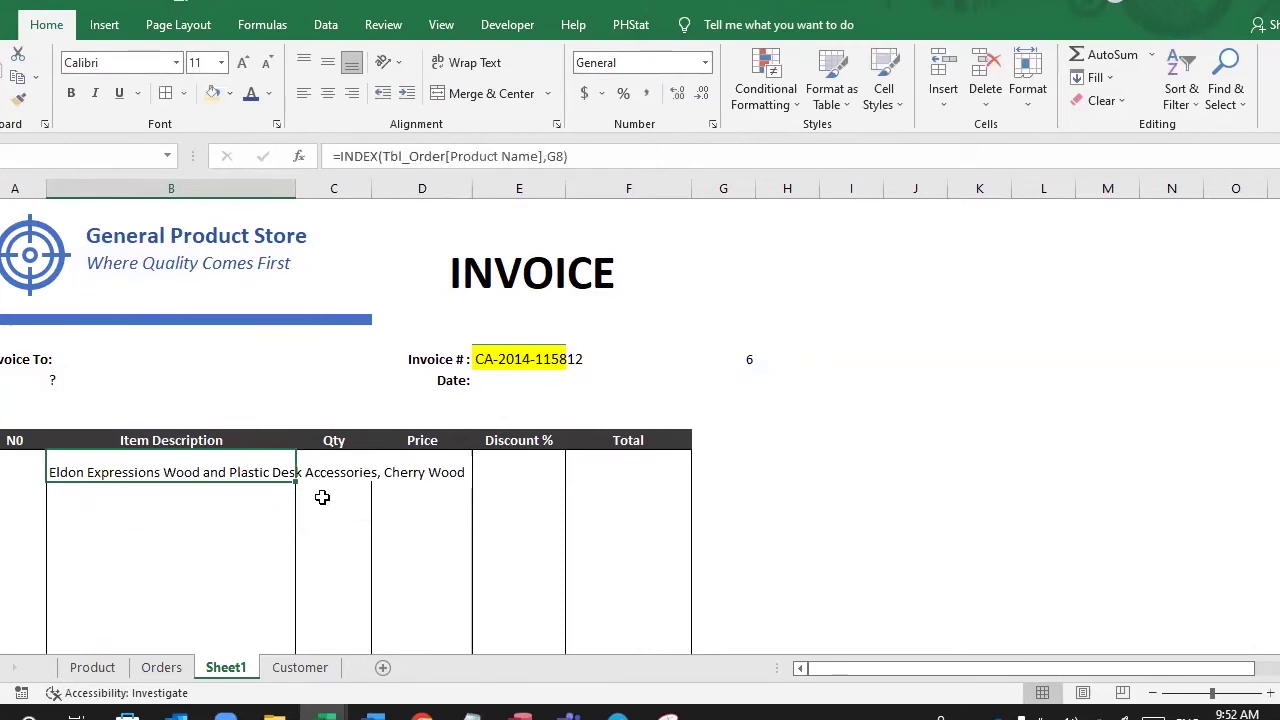
Step: Copy the MATCH helper from G8 into G9, re-enter it, then view the Orders sheet
click(742, 356)
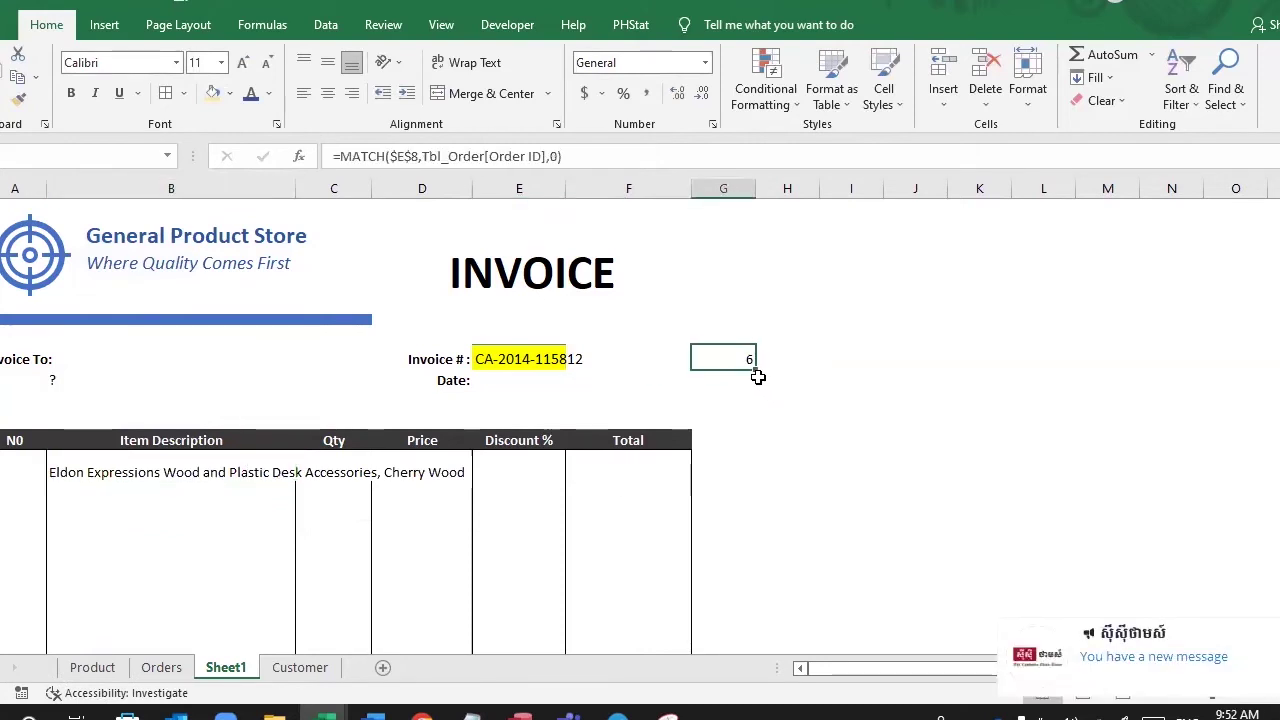
drag(755, 372, 750, 392)
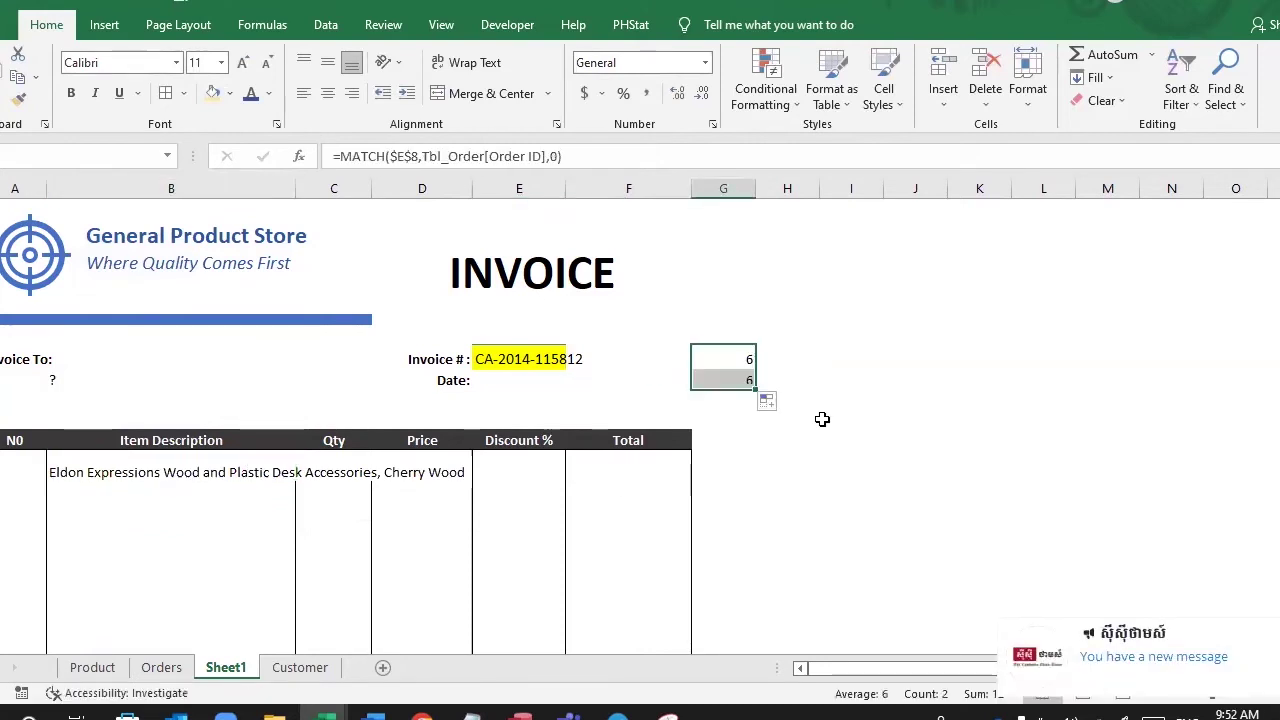
click(733, 380)
double_click(733, 380)
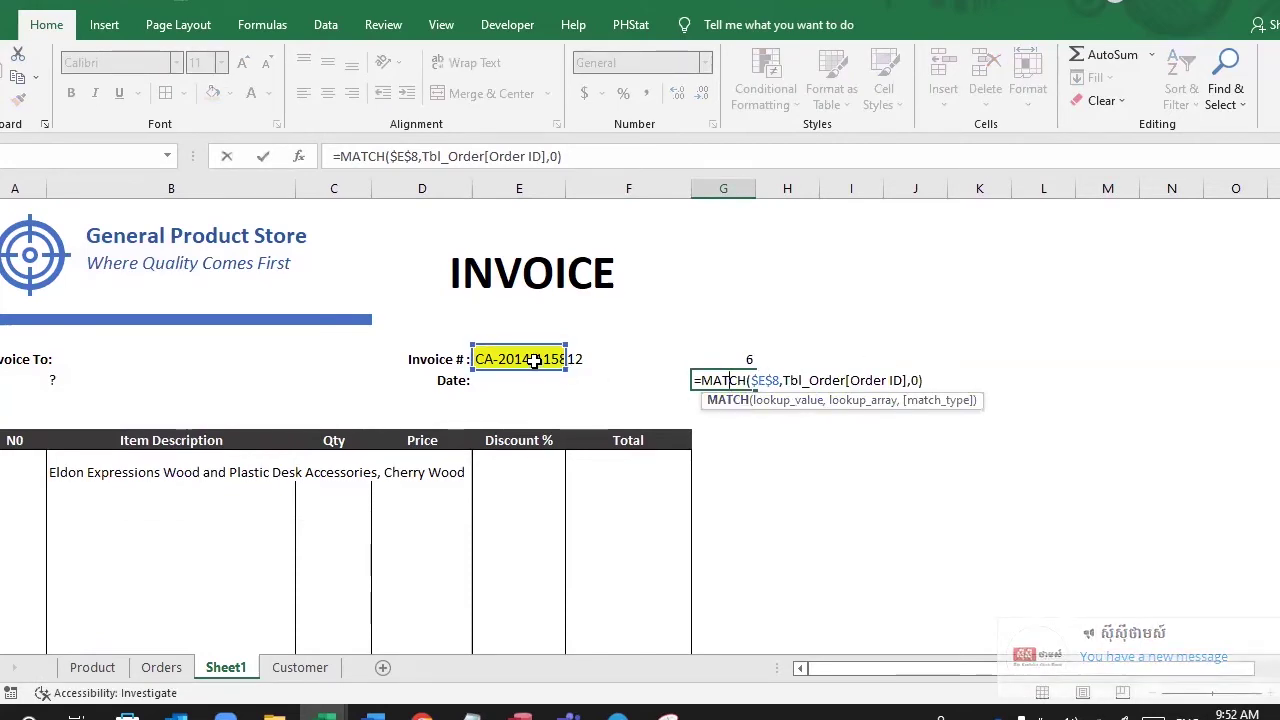
key(Return)
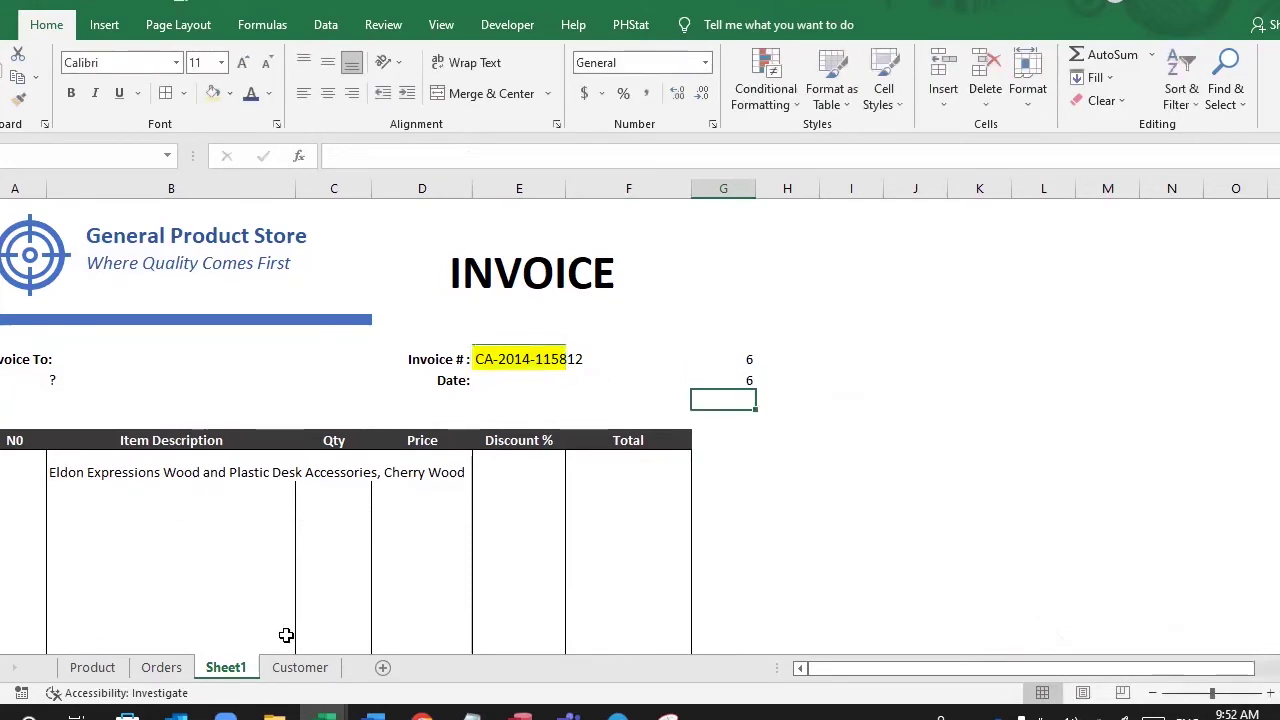
click(161, 667)
click(126, 336)
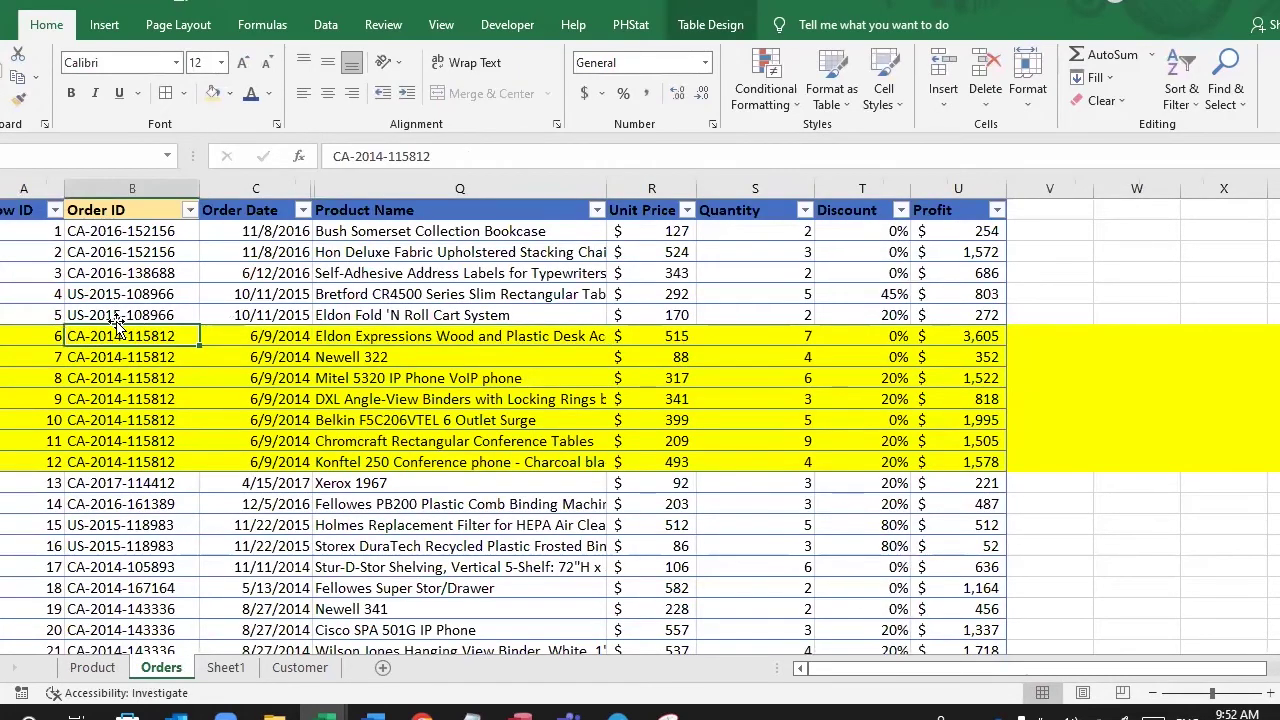
click(40, 361)
click(95, 360)
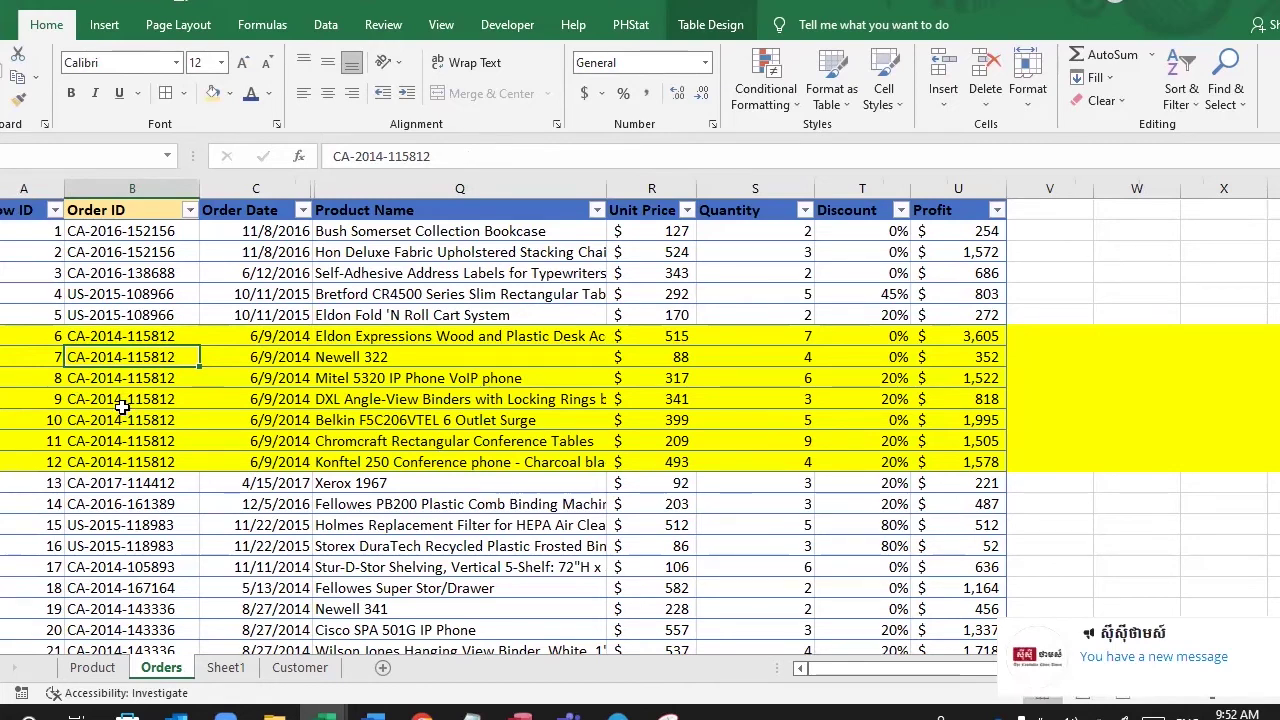
scroll(121, 407, down, 2)
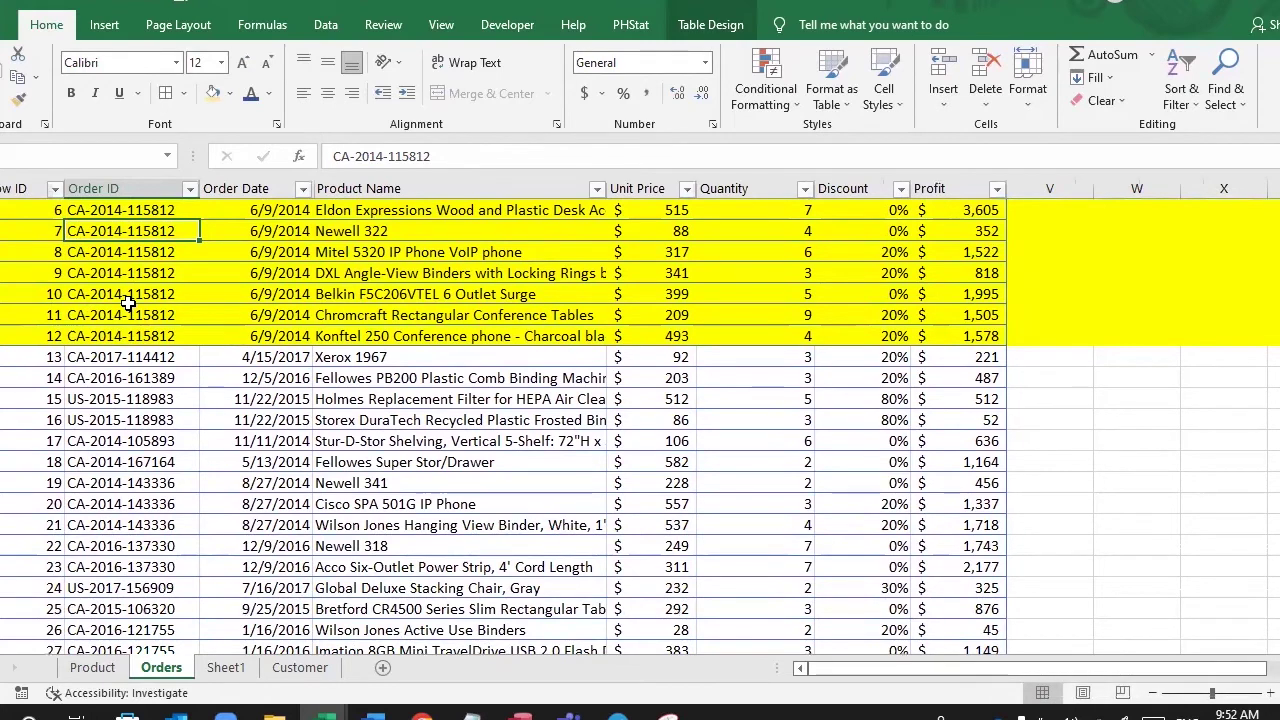
scroll(128, 304, up, 1)
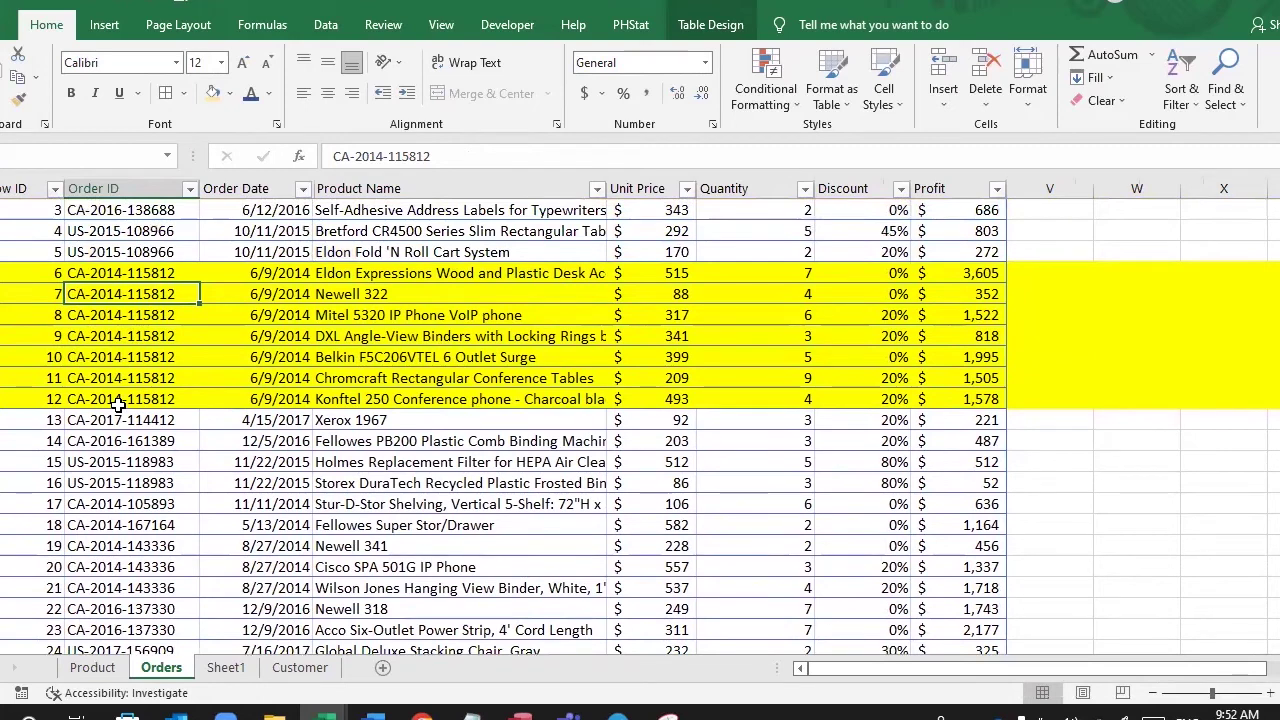
click(130, 273)
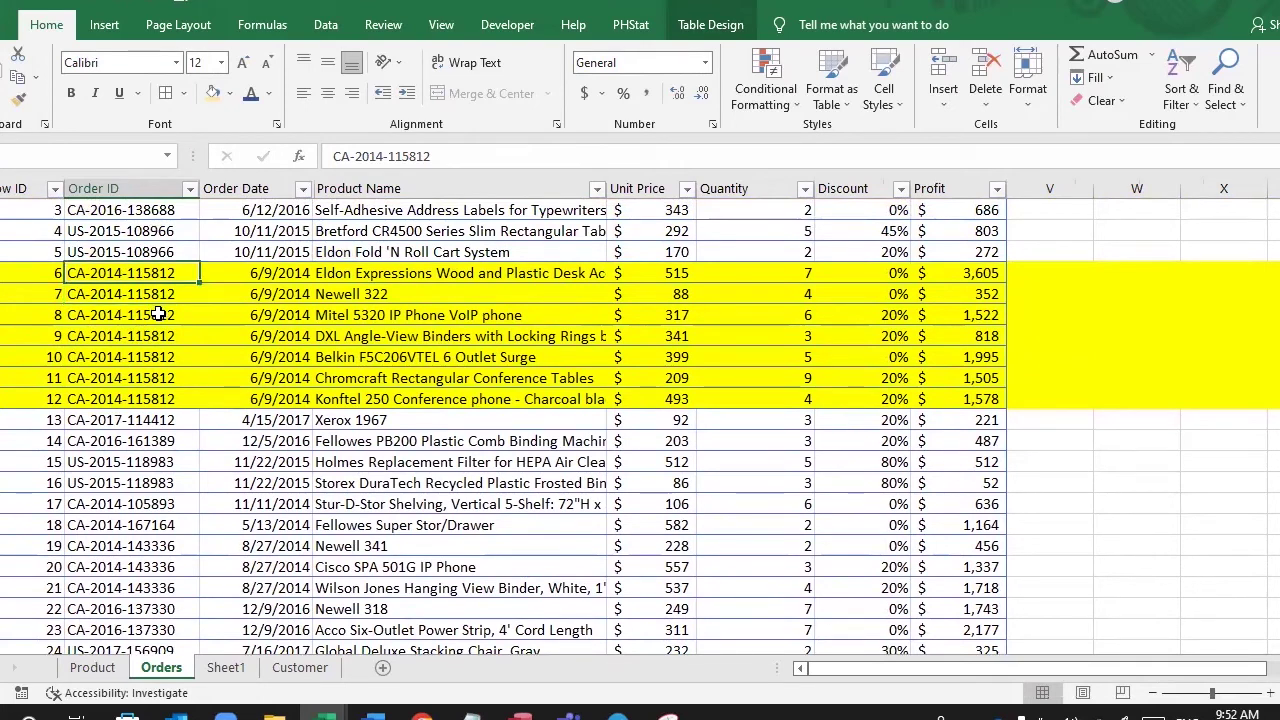
click(148, 377)
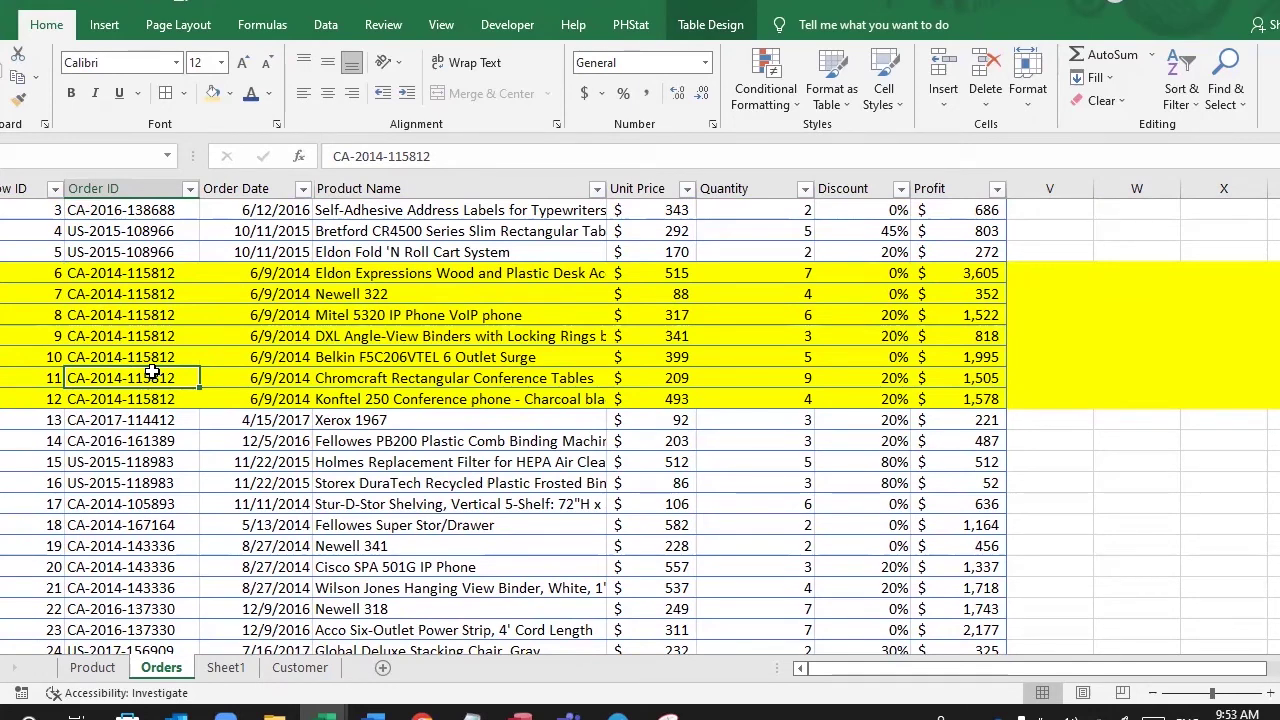
key(ctrl+c)
key(ctrl+Down)
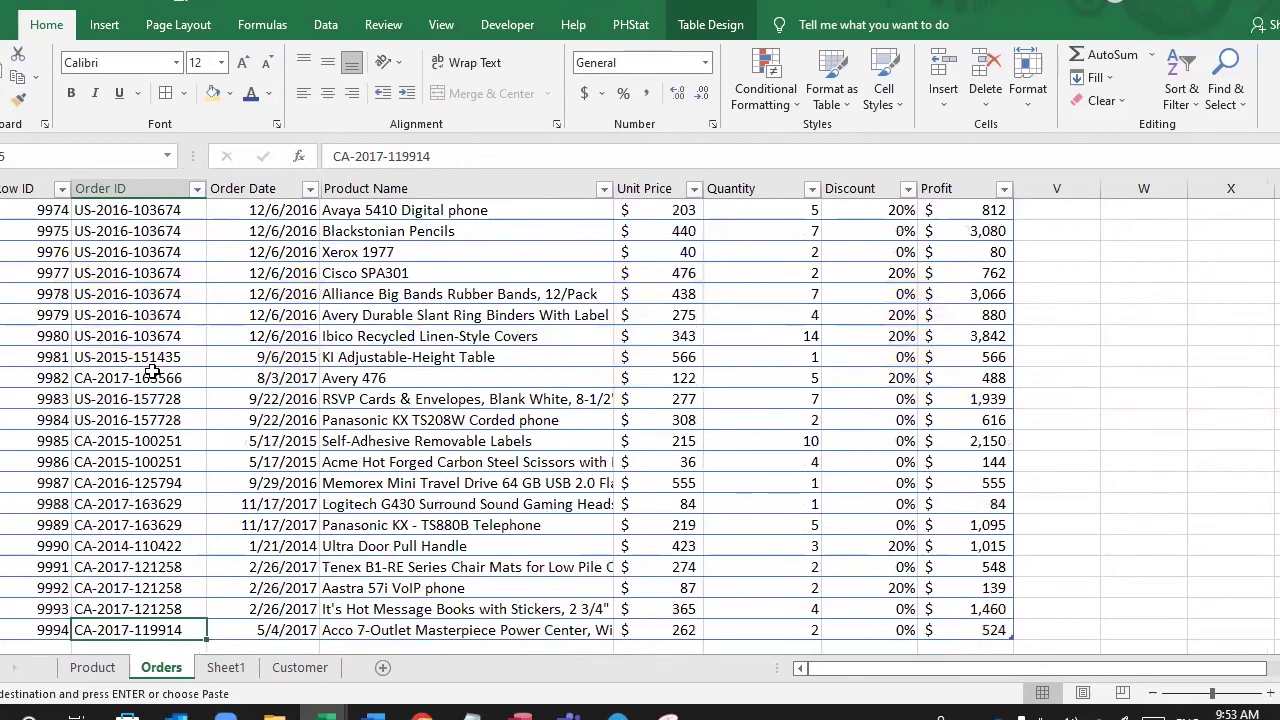
scroll(150, 400, down, 1)
click(190, 590)
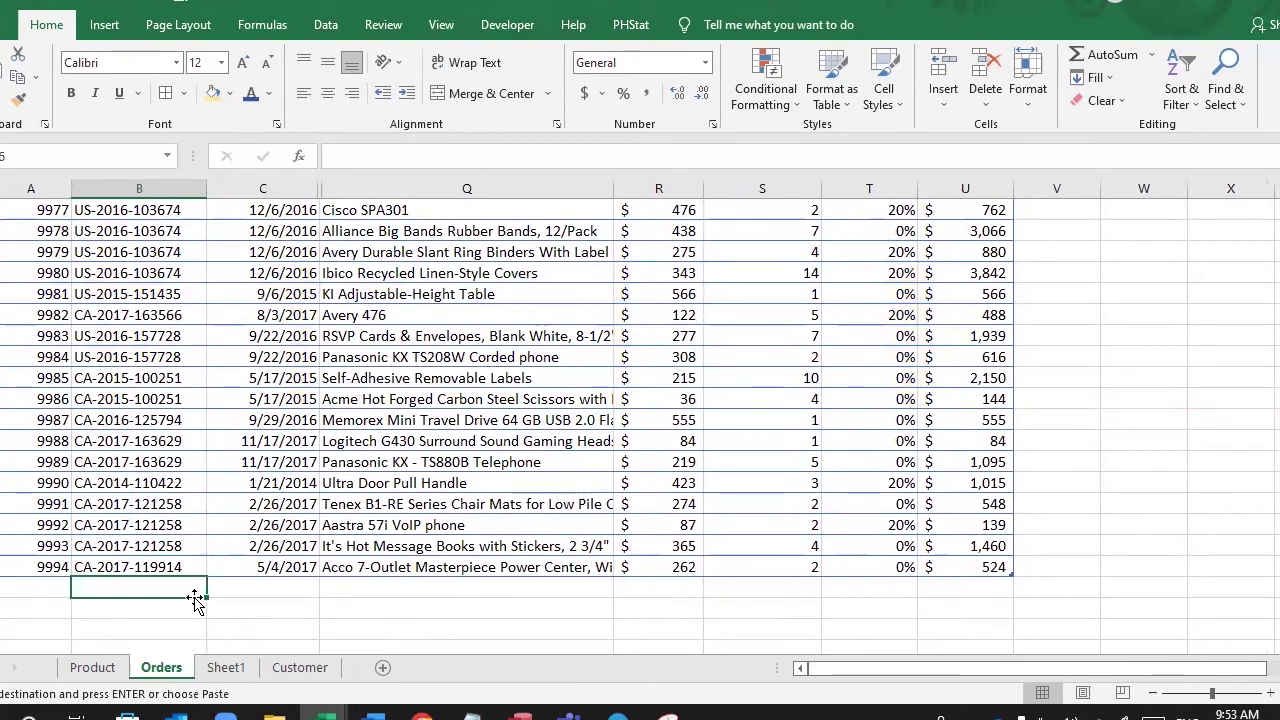
key(ctrl+v)
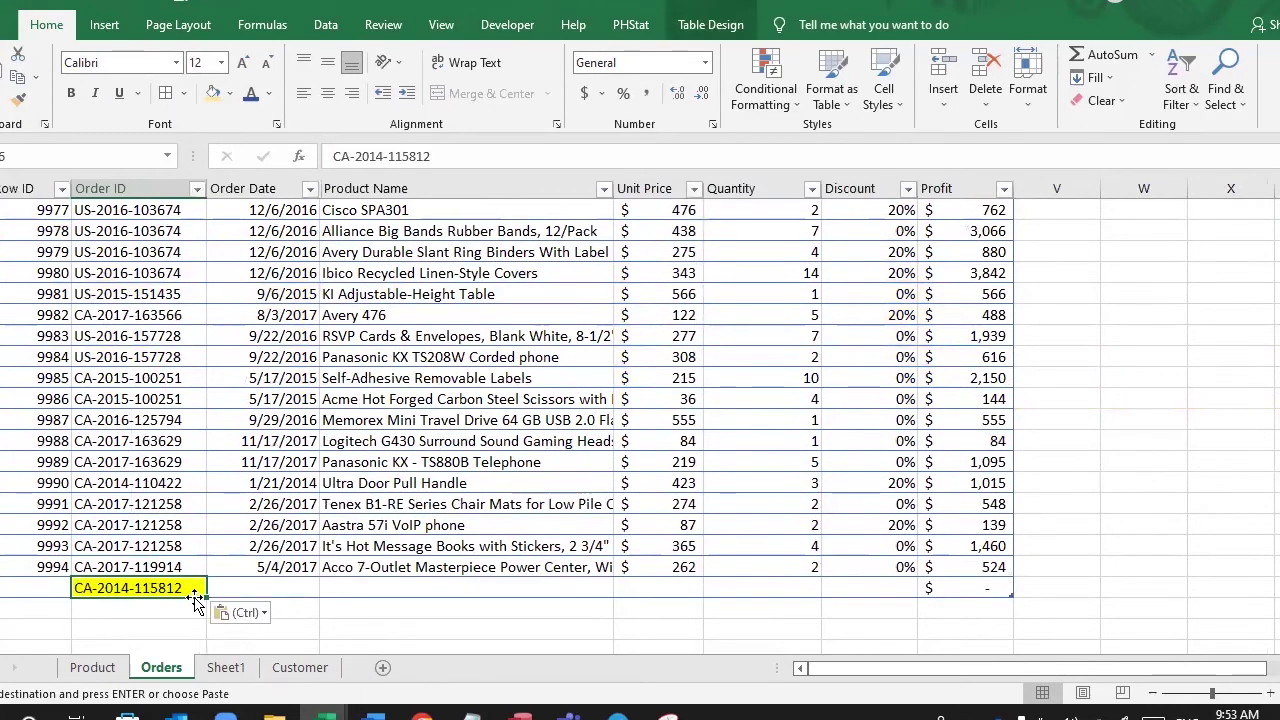
key(Escape)
click(250, 588)
click(263, 612)
click(155, 585)
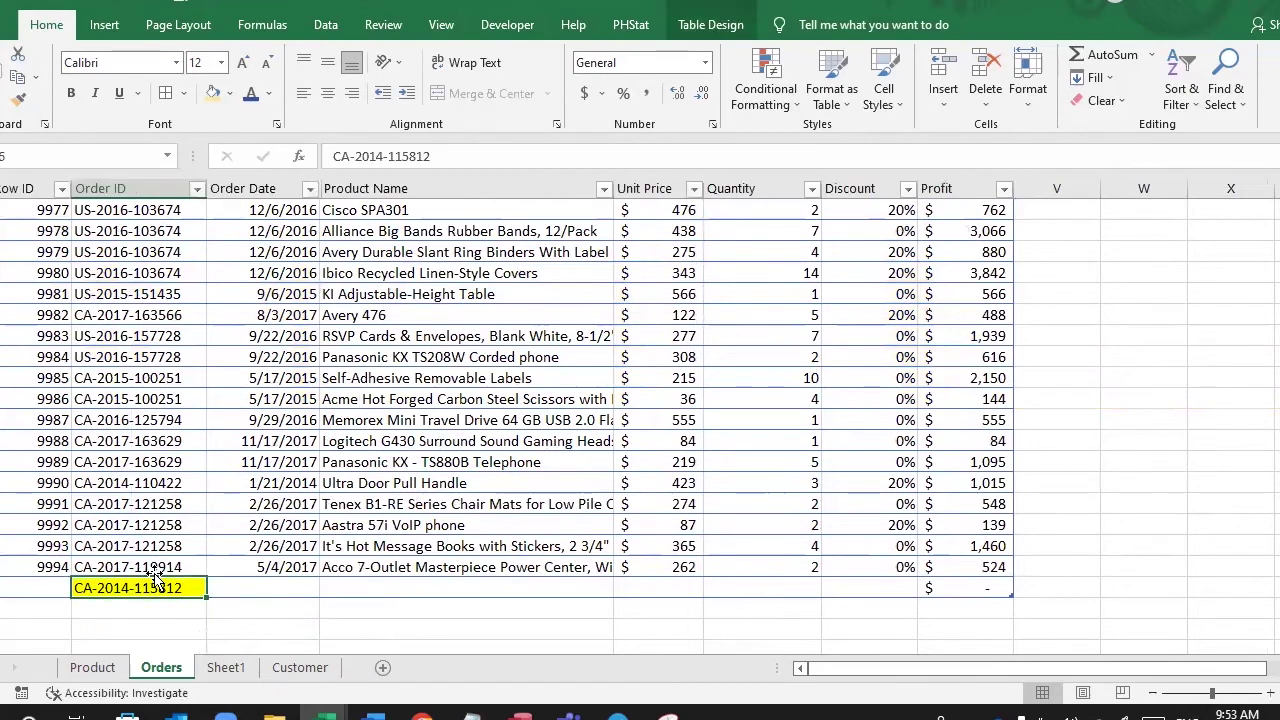
click(248, 667)
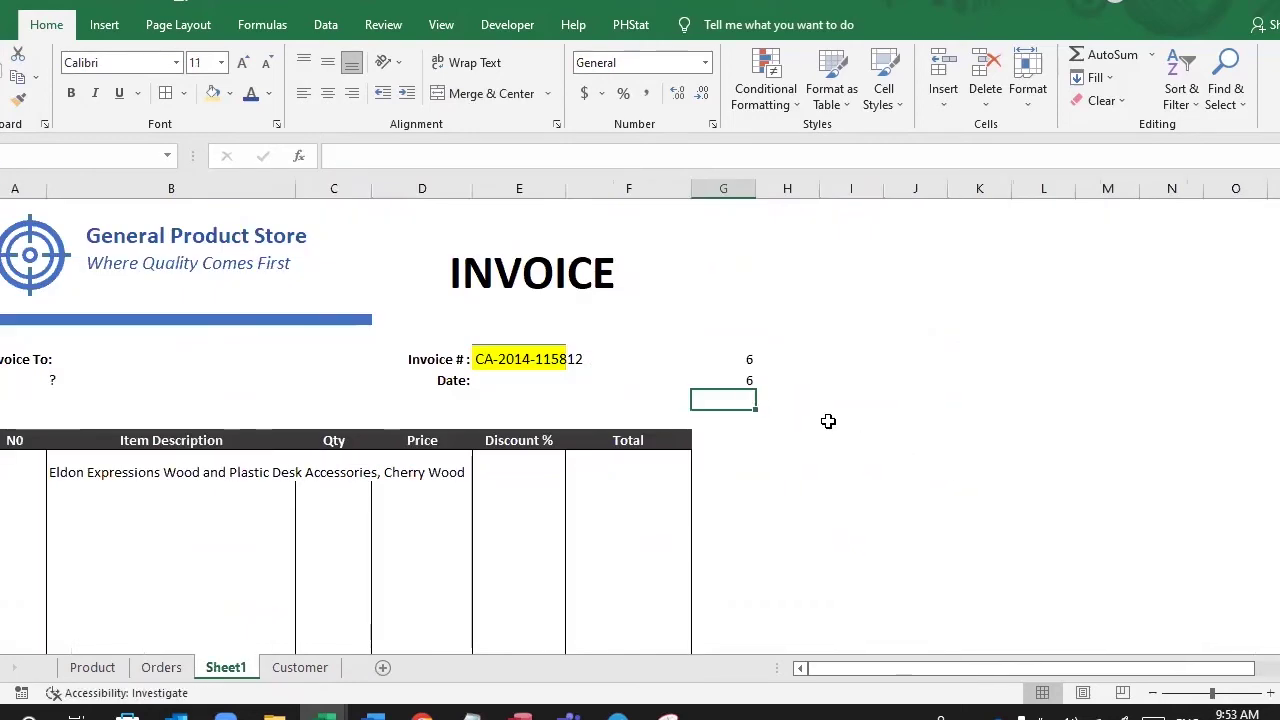
Step: Check the MATCH helper cells G8 and G9, both returning 6, then go to the Orders sheet
key(Up)
click(734, 359)
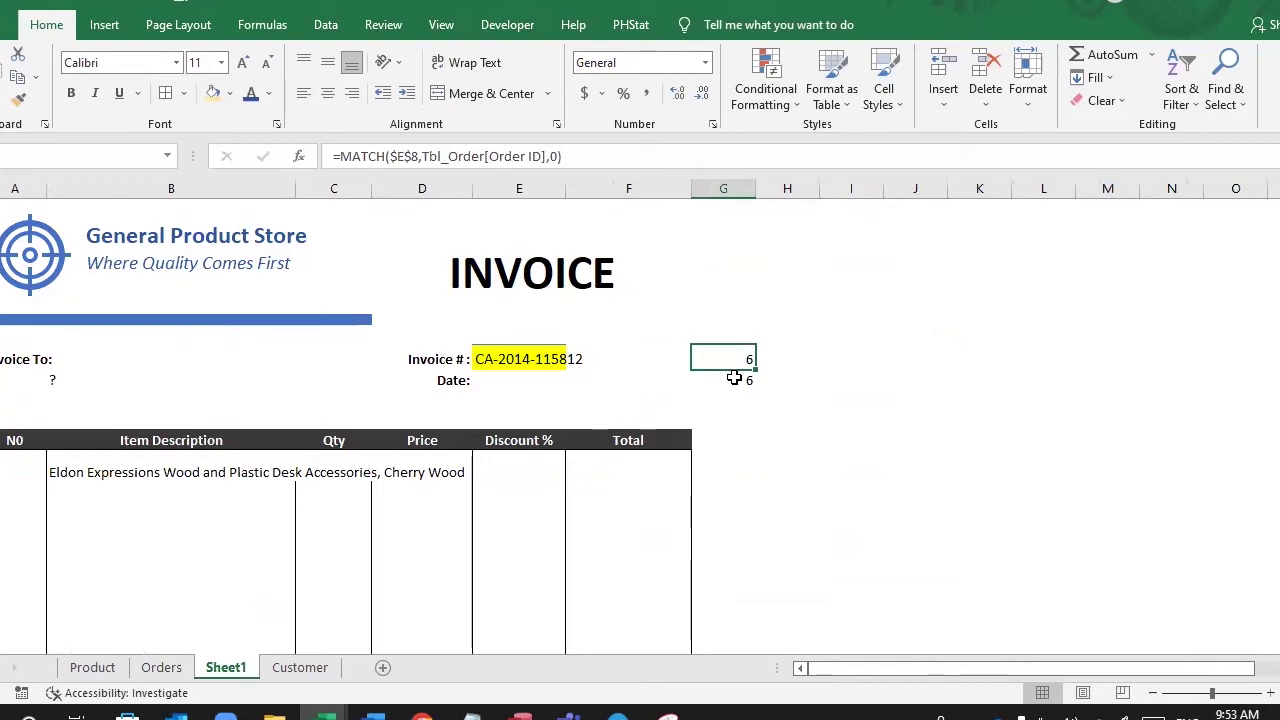
click(734, 377)
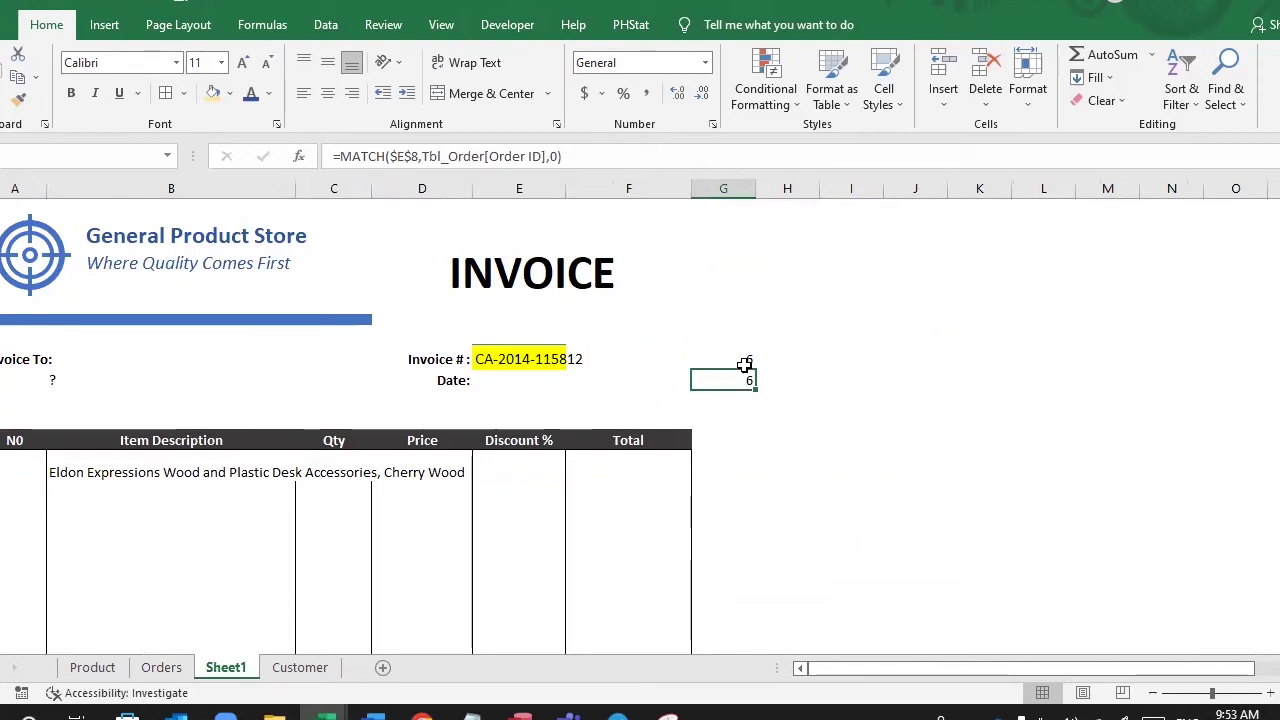
click(745, 361)
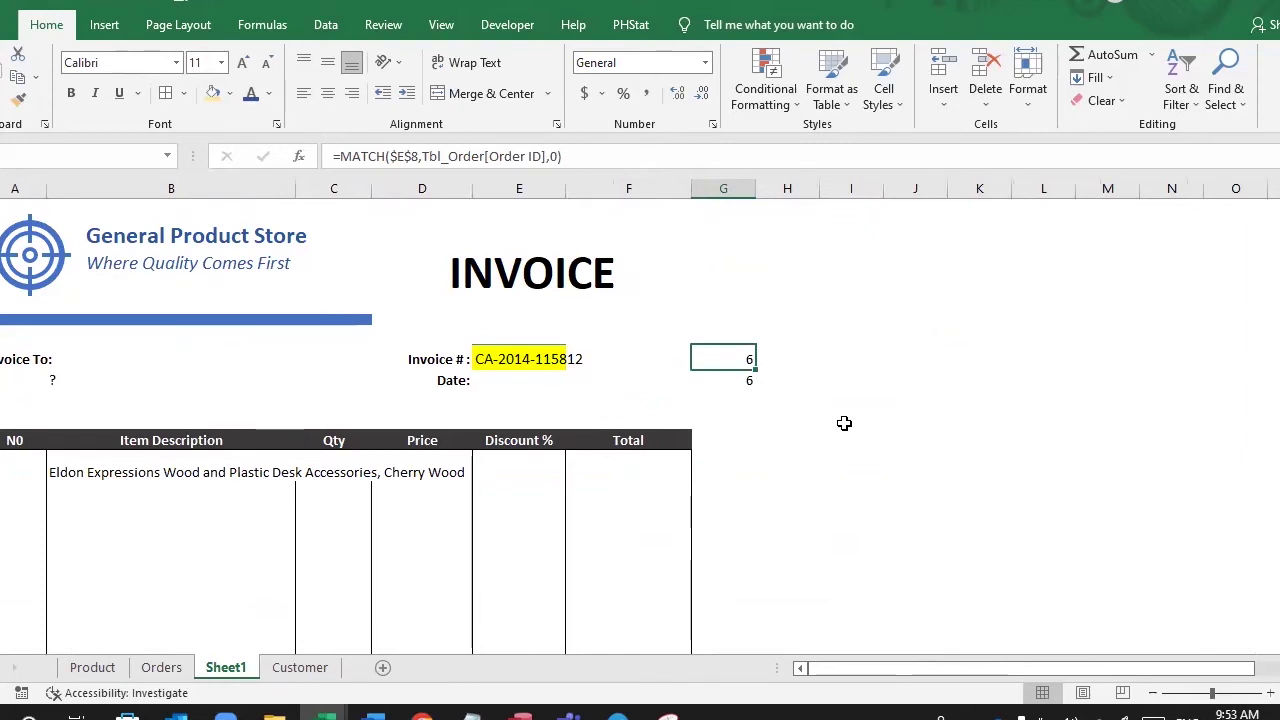
click(816, 368)
click(664, 354)
click(757, 360)
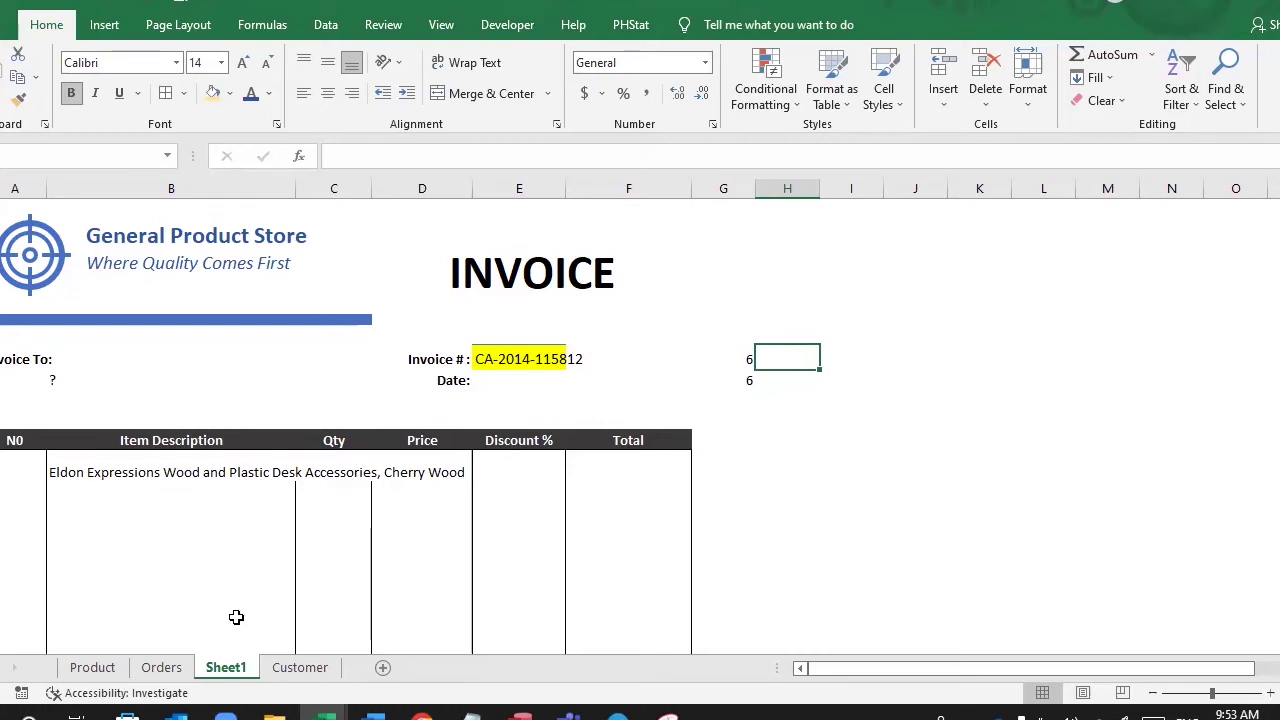
click(161, 667)
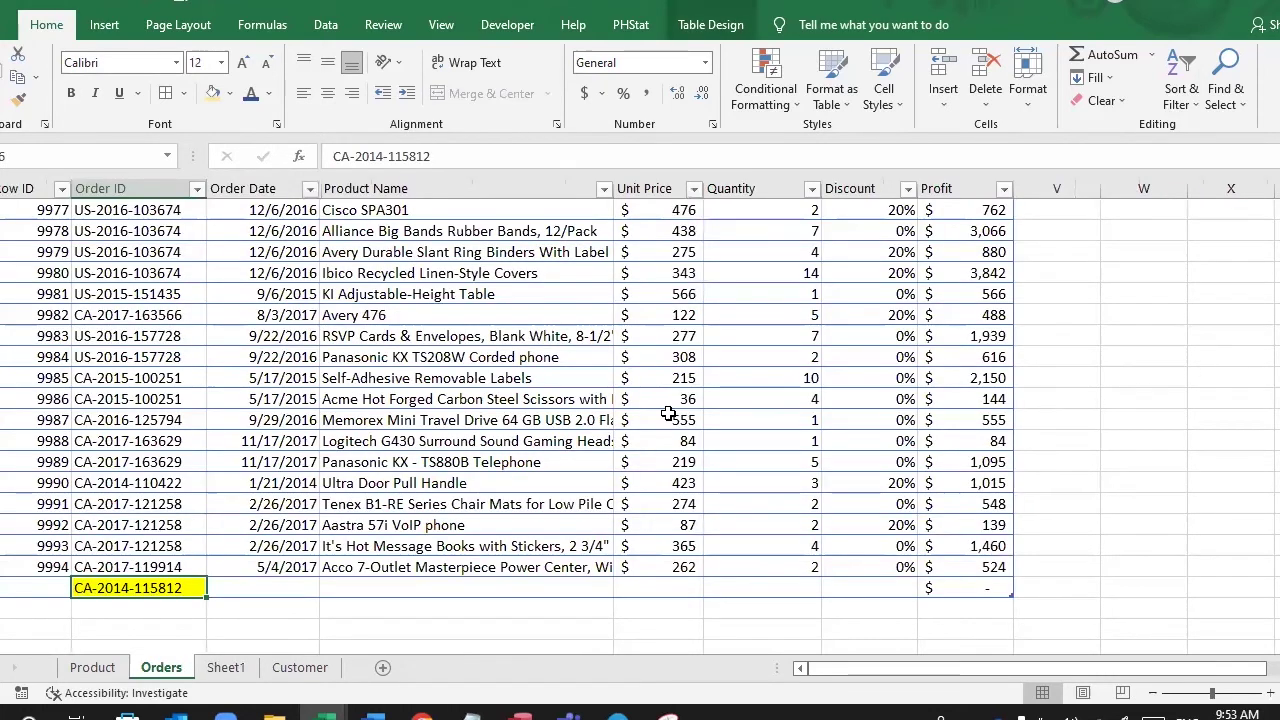
Step: Start an OFFSET formula in W9988 anchored on the absolute reference $B$9988
click(152, 445)
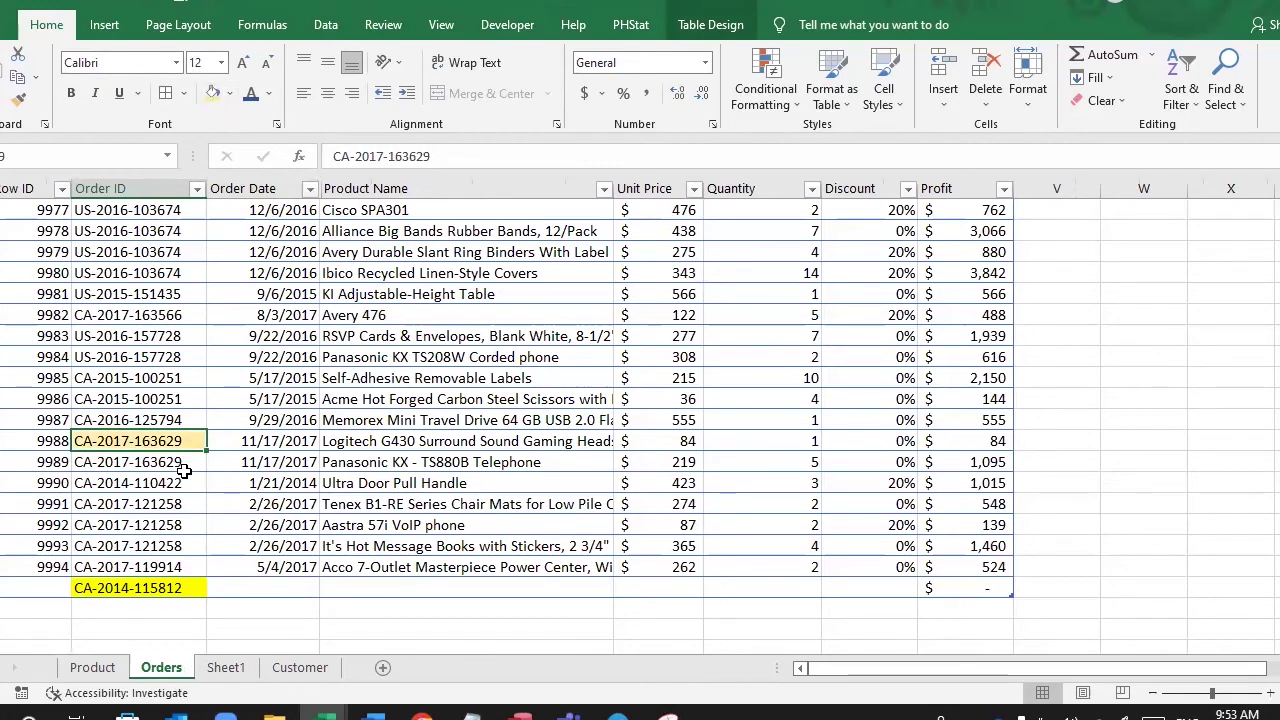
click(1117, 448)
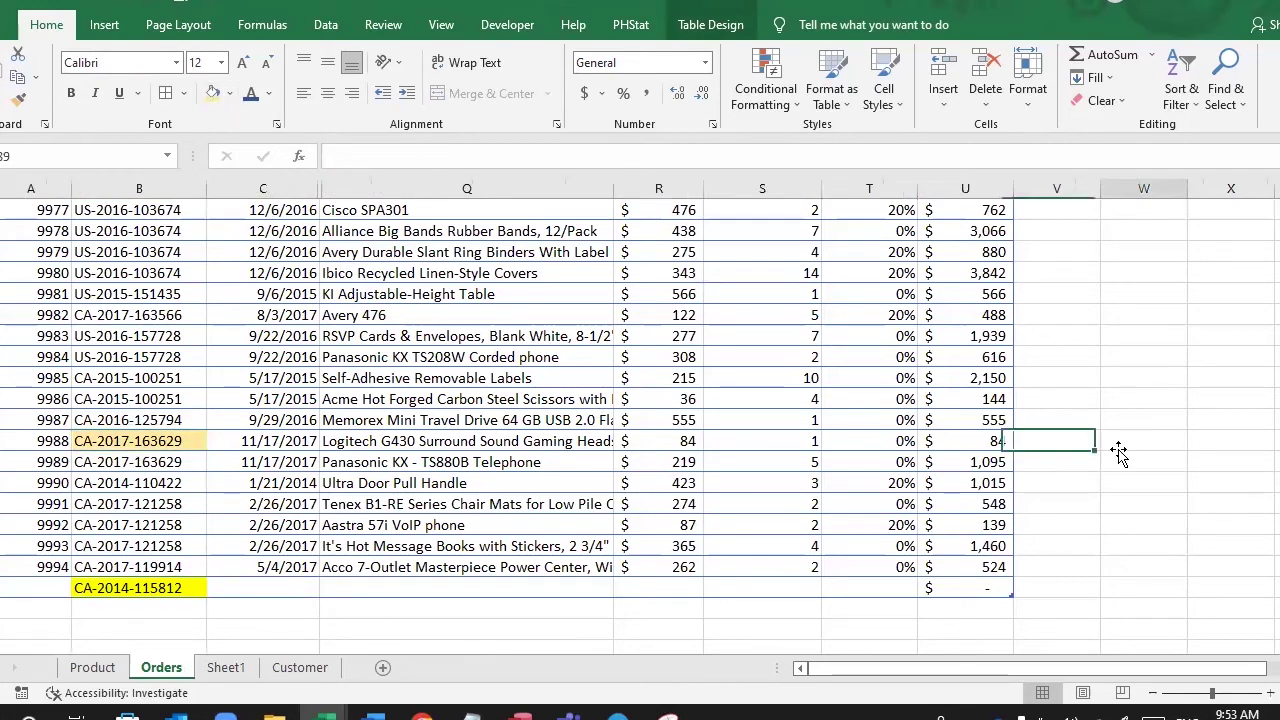
click(1118, 452)
text(=)
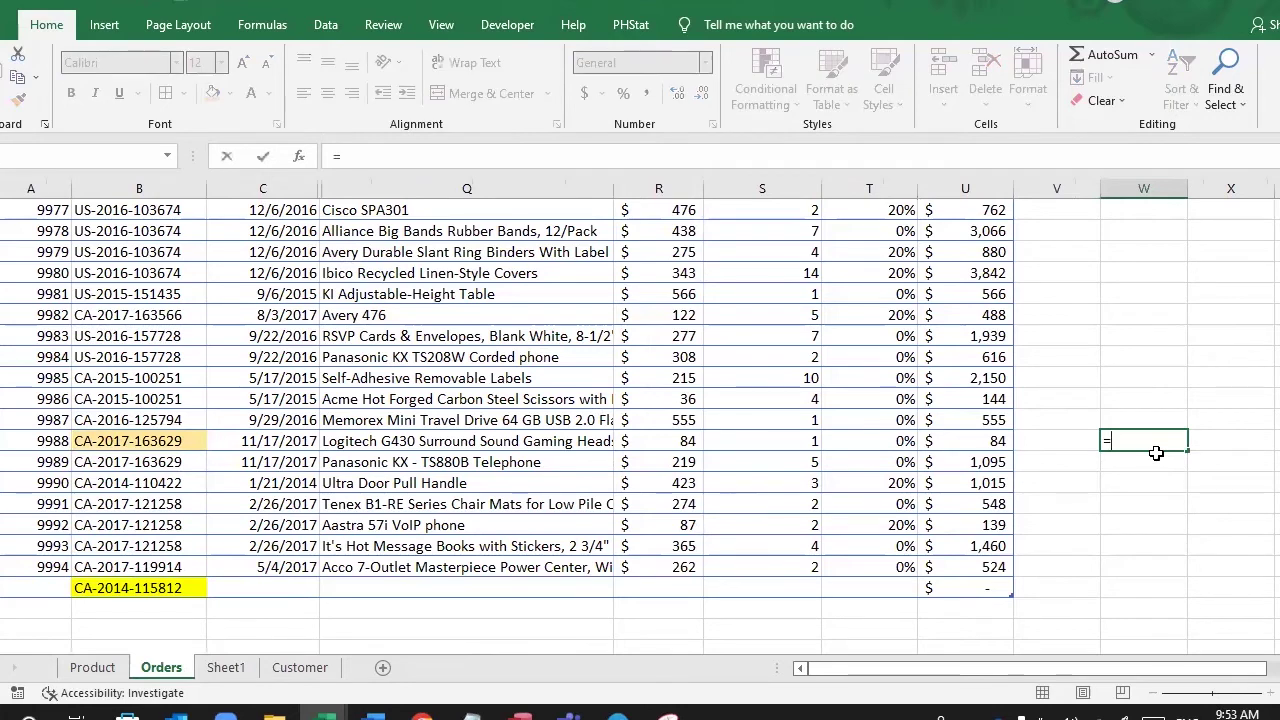
text(off)
double_click(1156, 460)
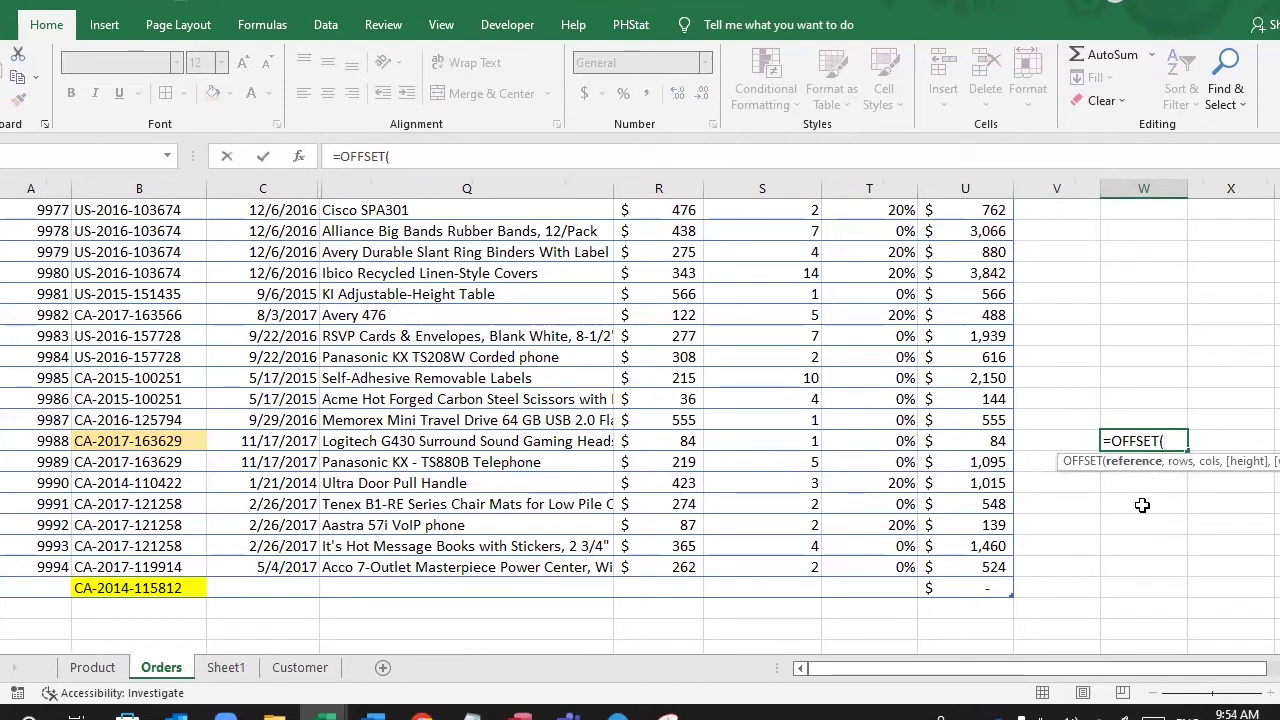
click(95, 420)
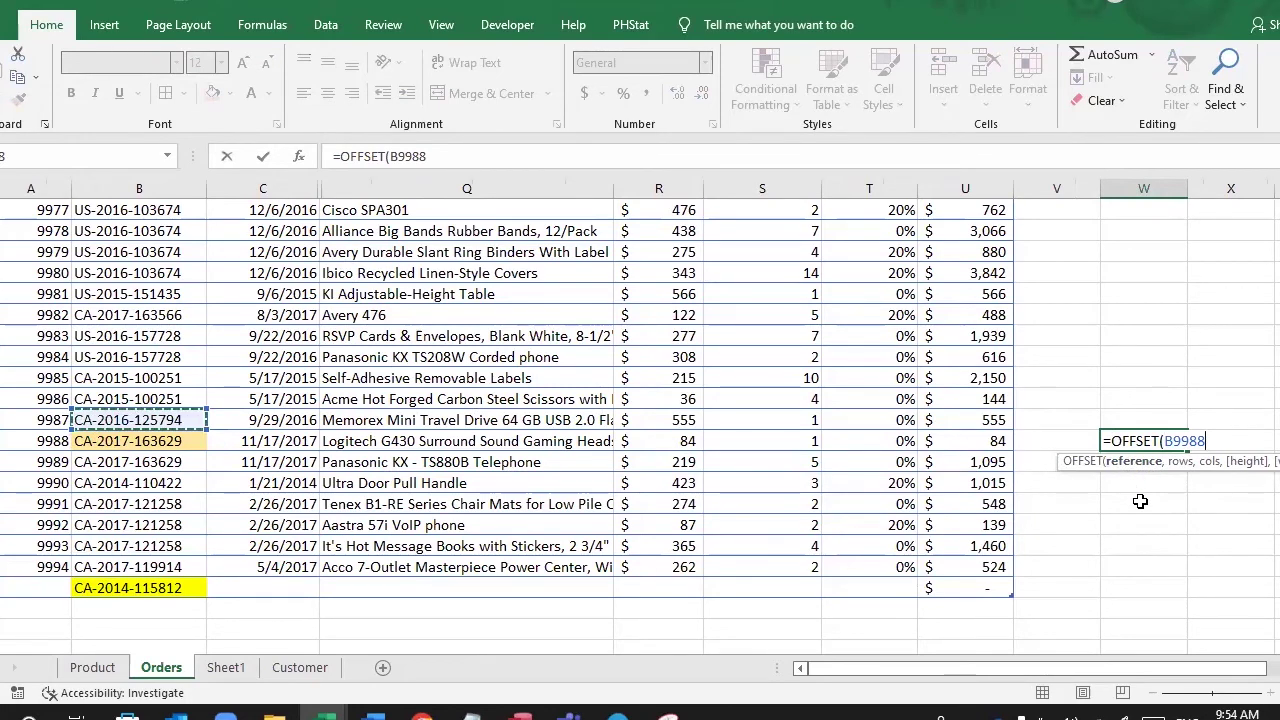
key(F4)
text(,)
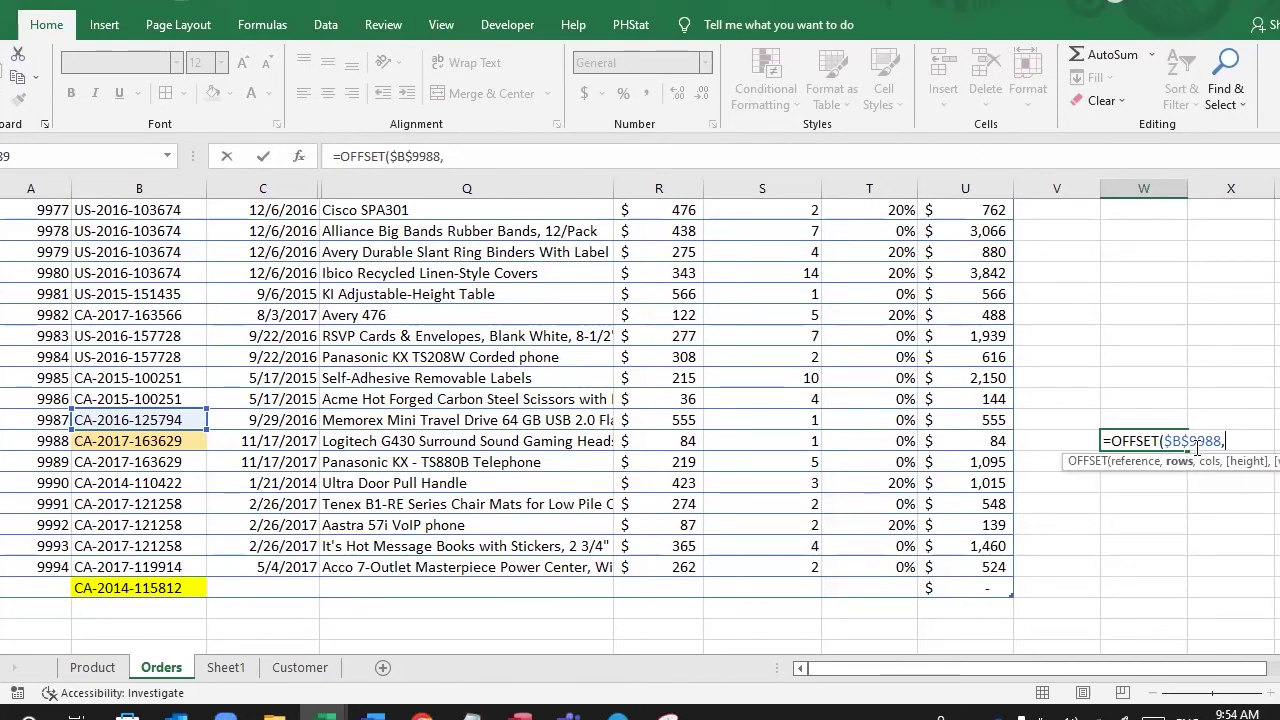
Step: Finish the formula as =OFFSET($B$9988,1,1), returning 43056
click(1143, 420)
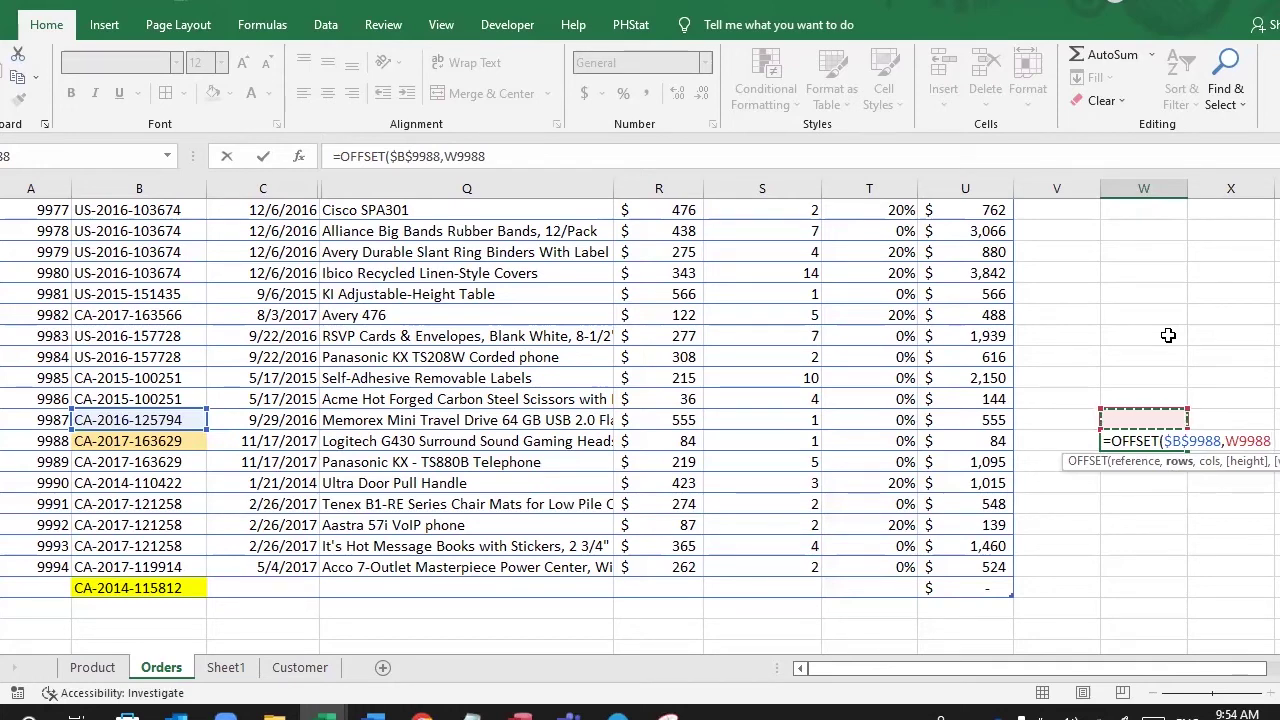
click(1144, 478)
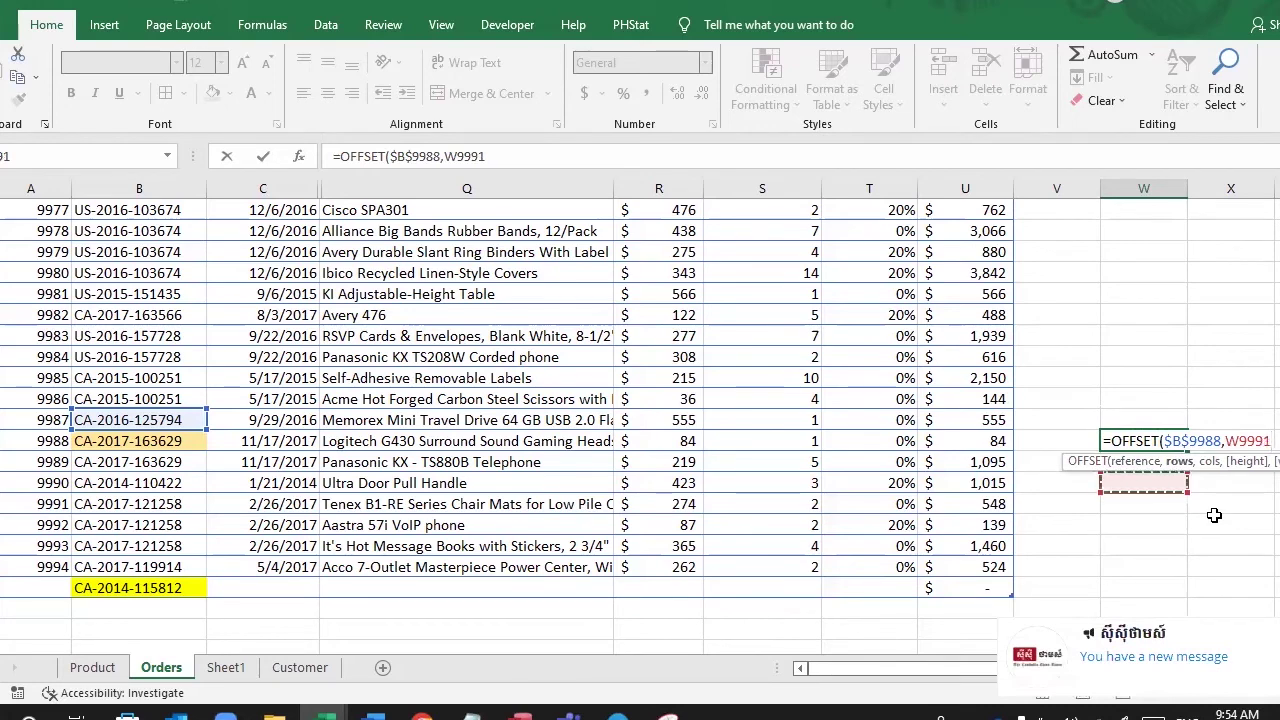
click(1143, 419)
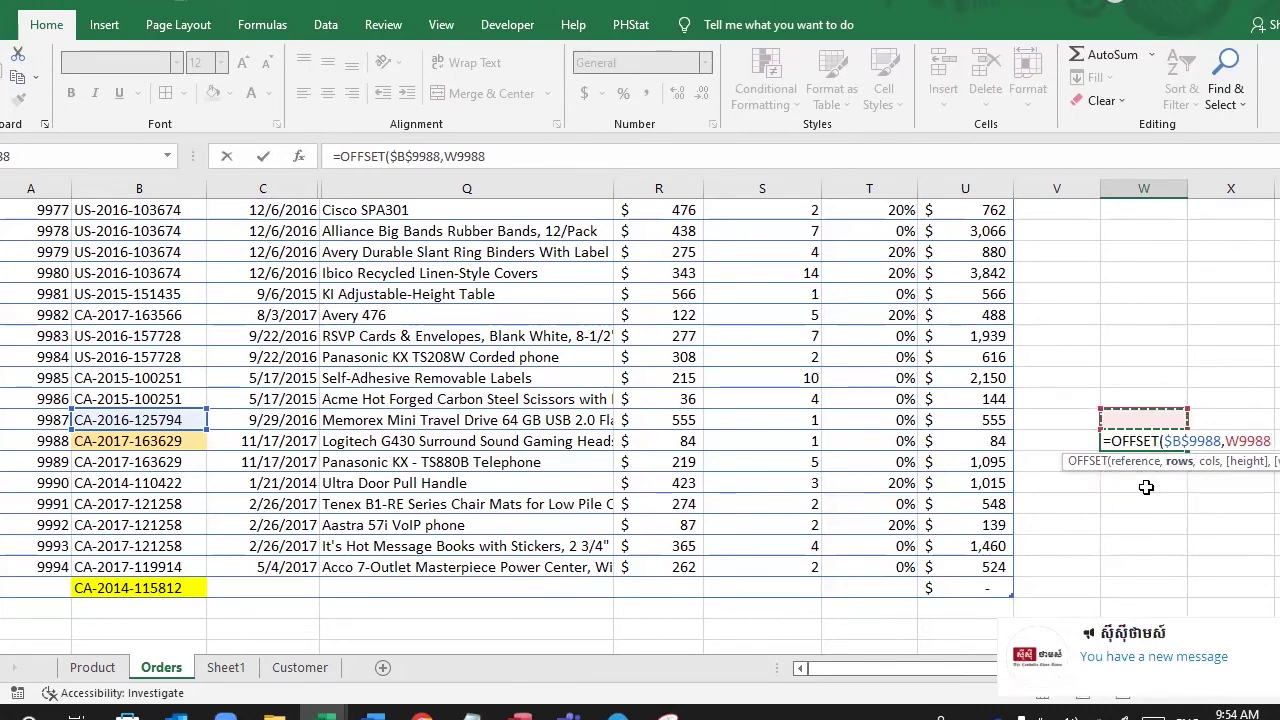
click(1146, 485)
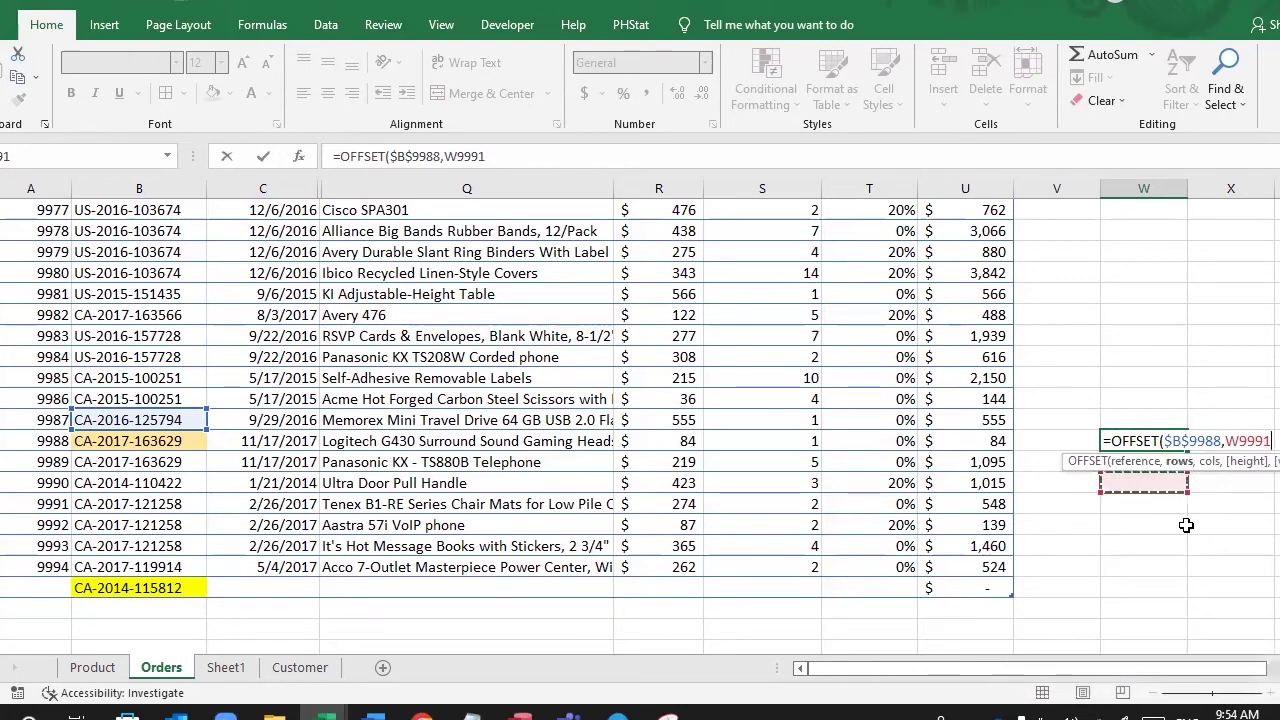
key(BackSpace)
key(BackSpace)
key(BackSpace)
key(BackSpace)
key(BackSpace)
text(1)
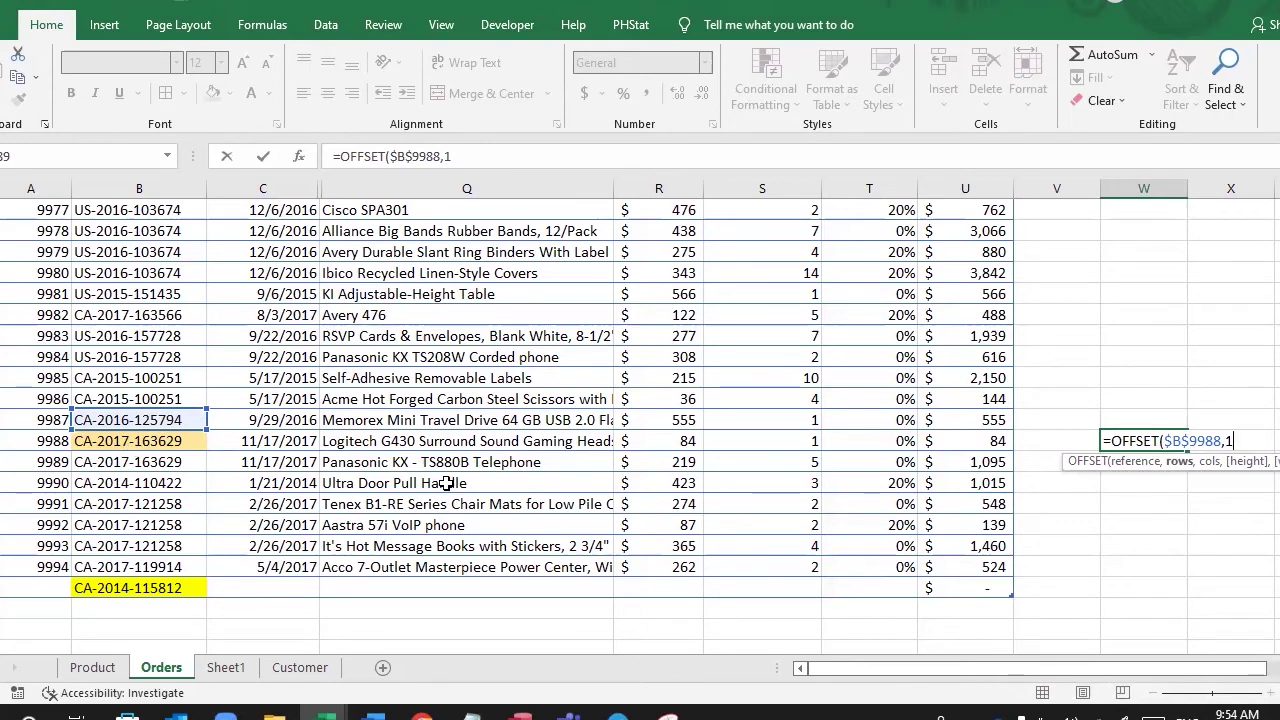
text(,1)
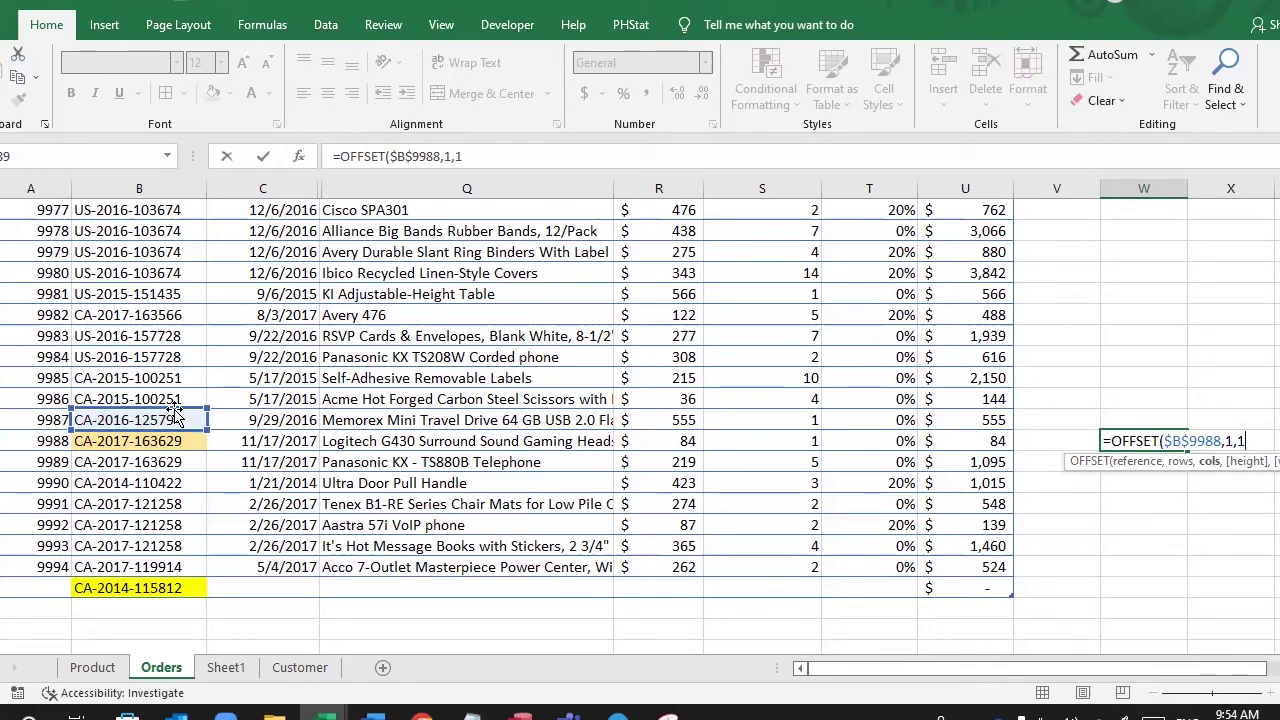
text(,)
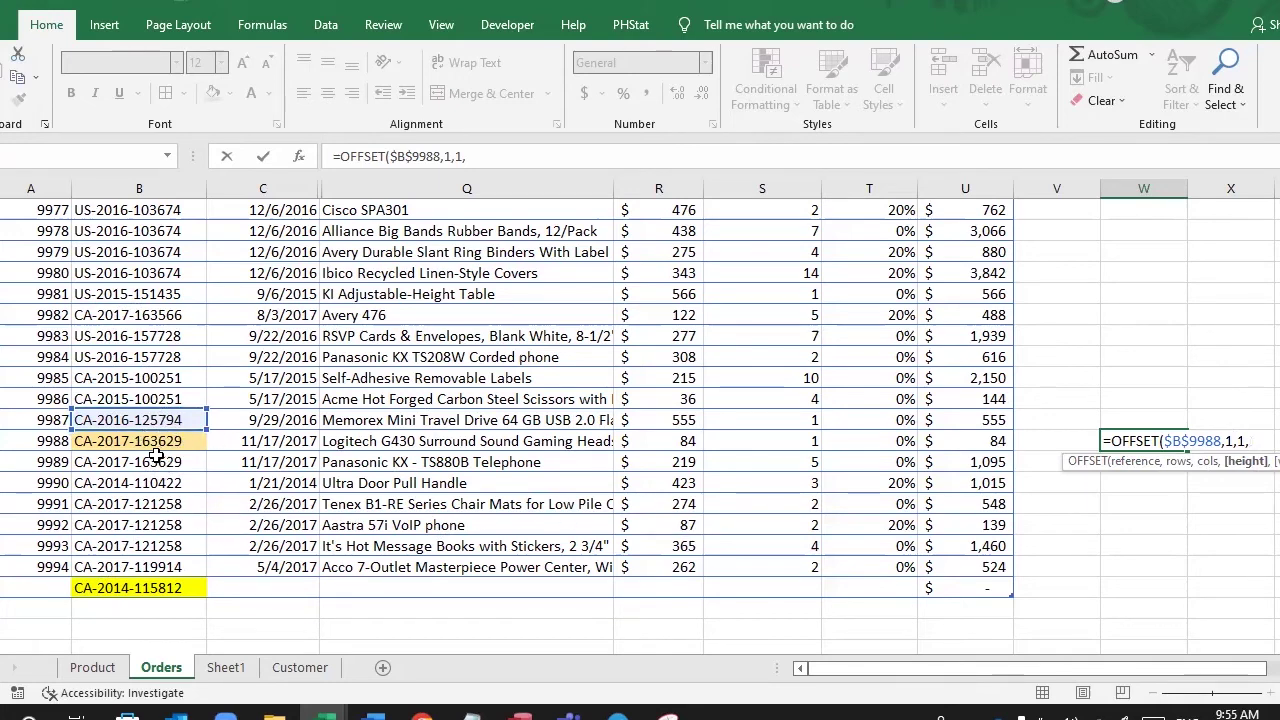
key(BackSpace)
text())
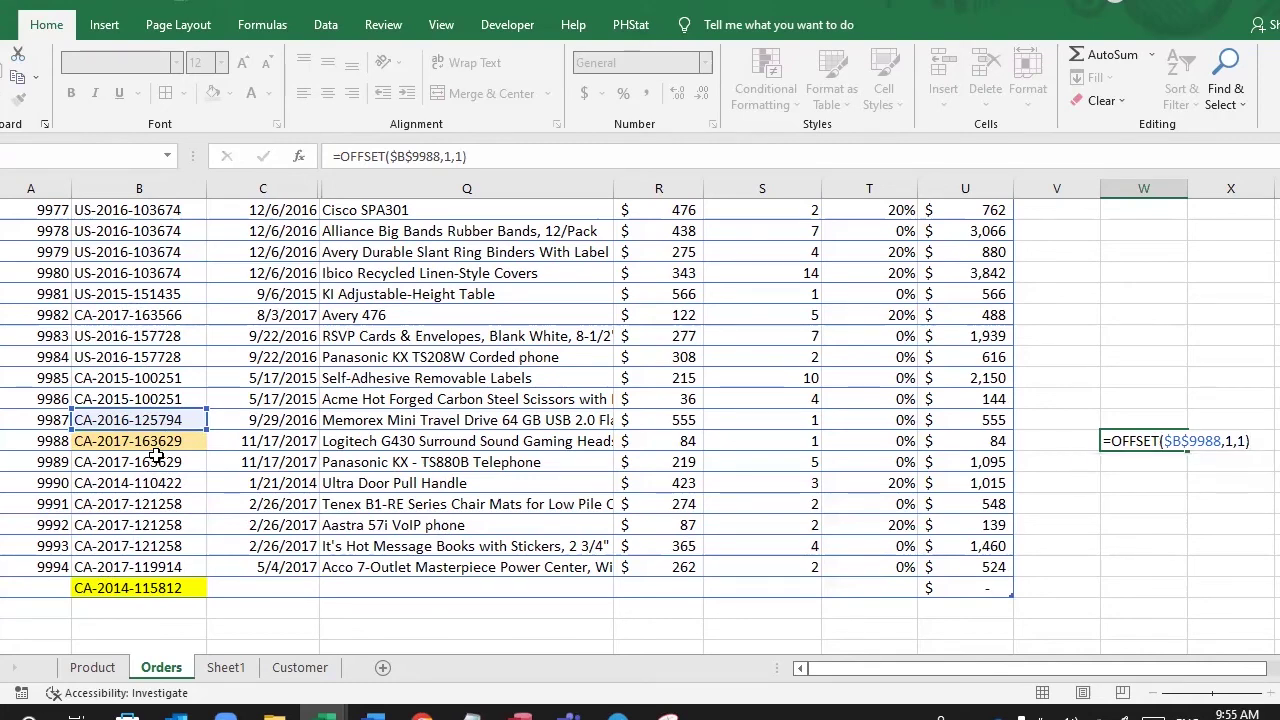
key(Return)
click(1156, 440)
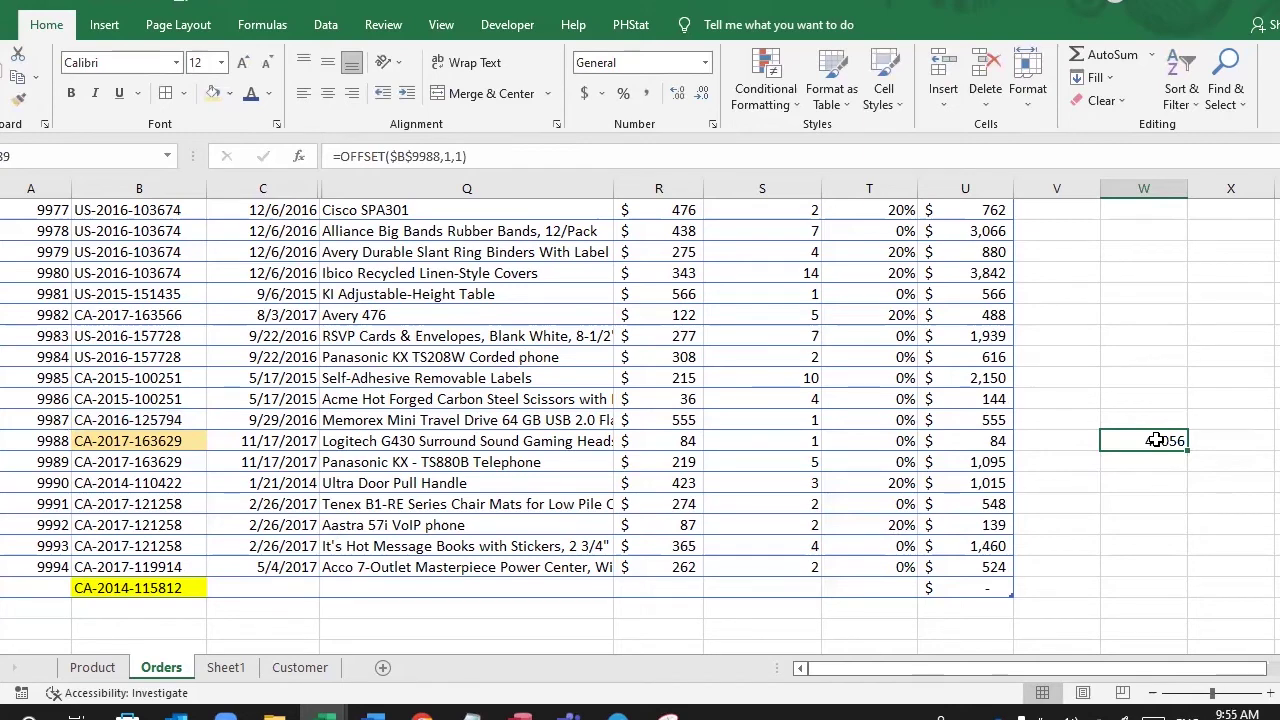
click(152, 440)
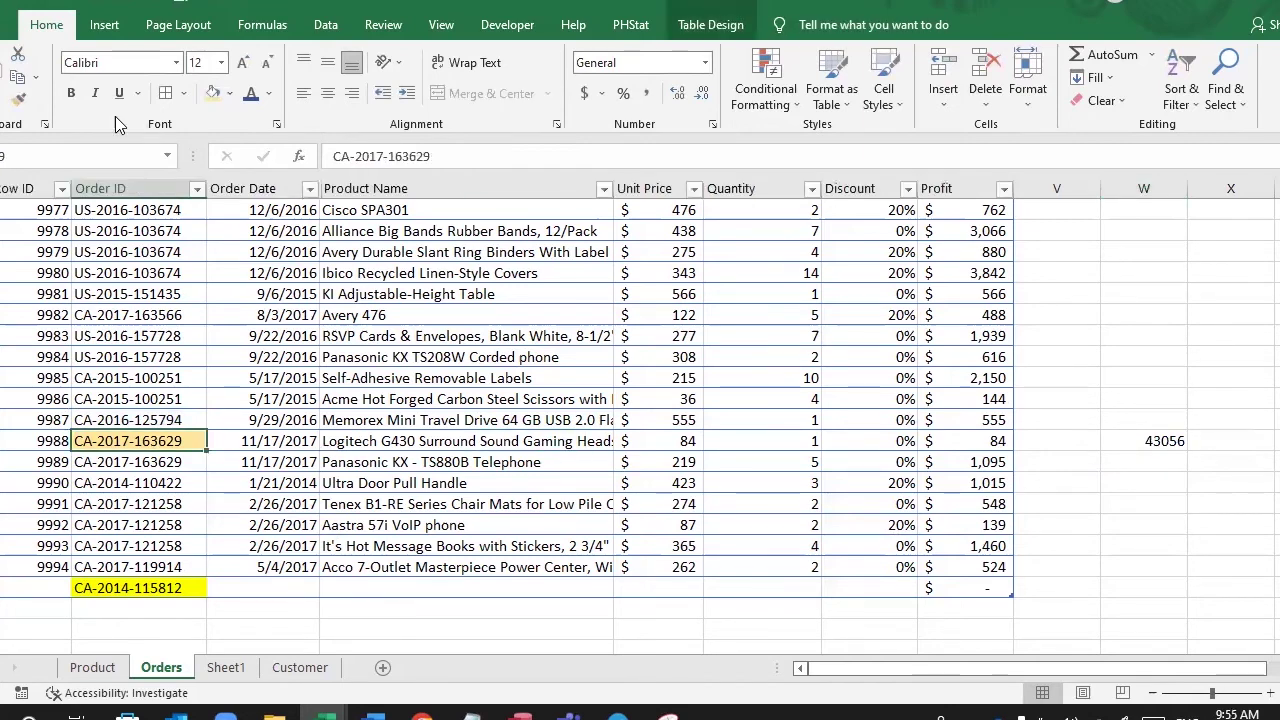
Step: Copy B9988's yellow fill to W9988 and change its formula to =OFFSET($B$9988,1,0)
click(25, 102)
click(1143, 441)
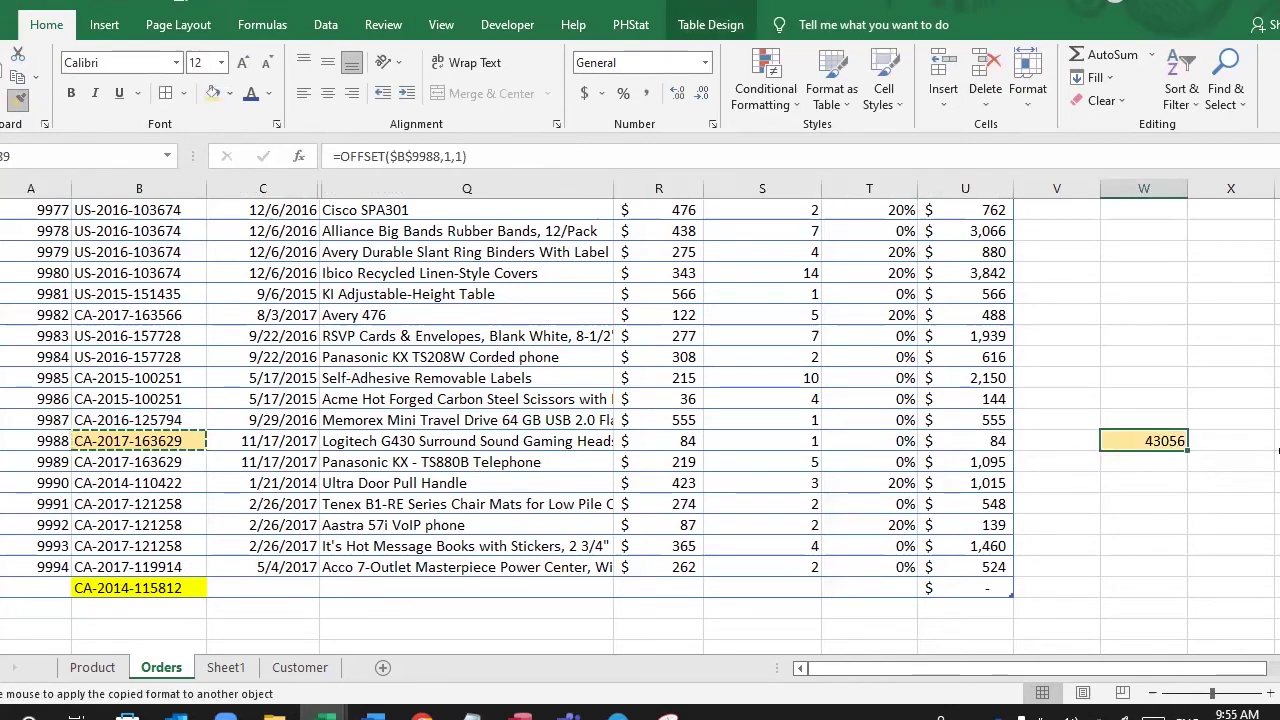
double_click(1154, 437)
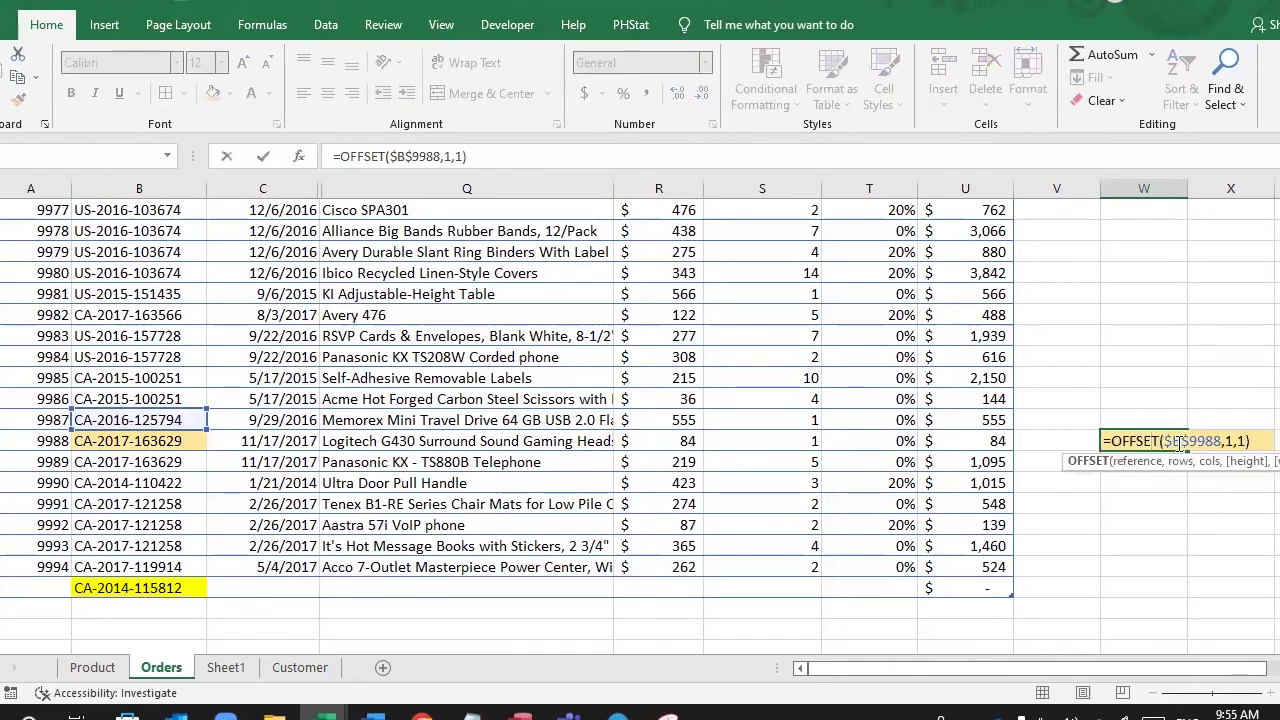
click(1232, 441)
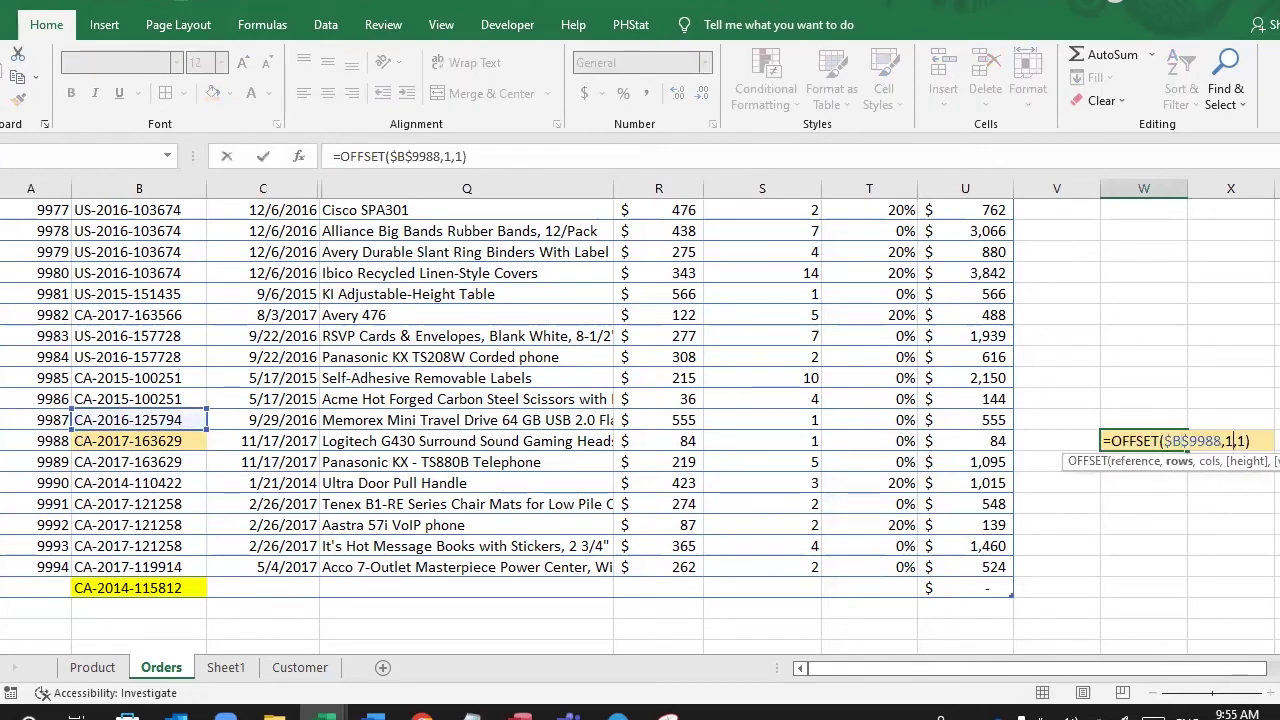
click(1246, 441)
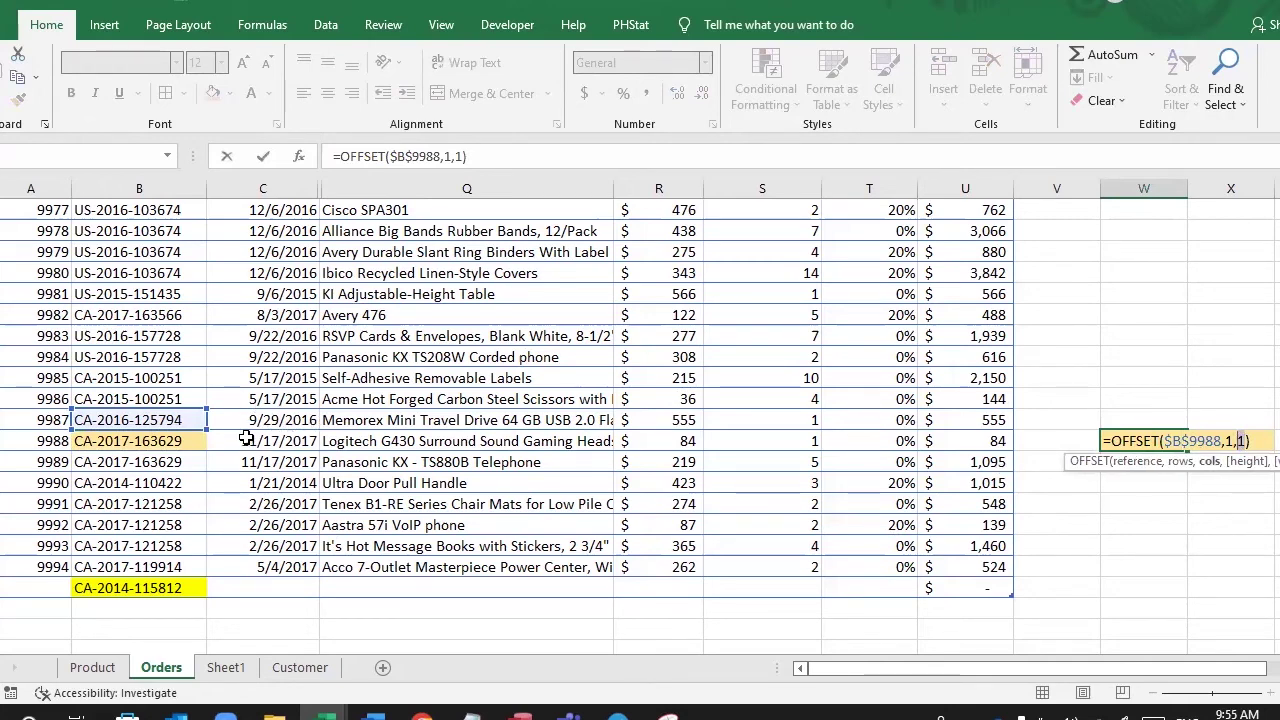
key(BackSpace)
text(0)
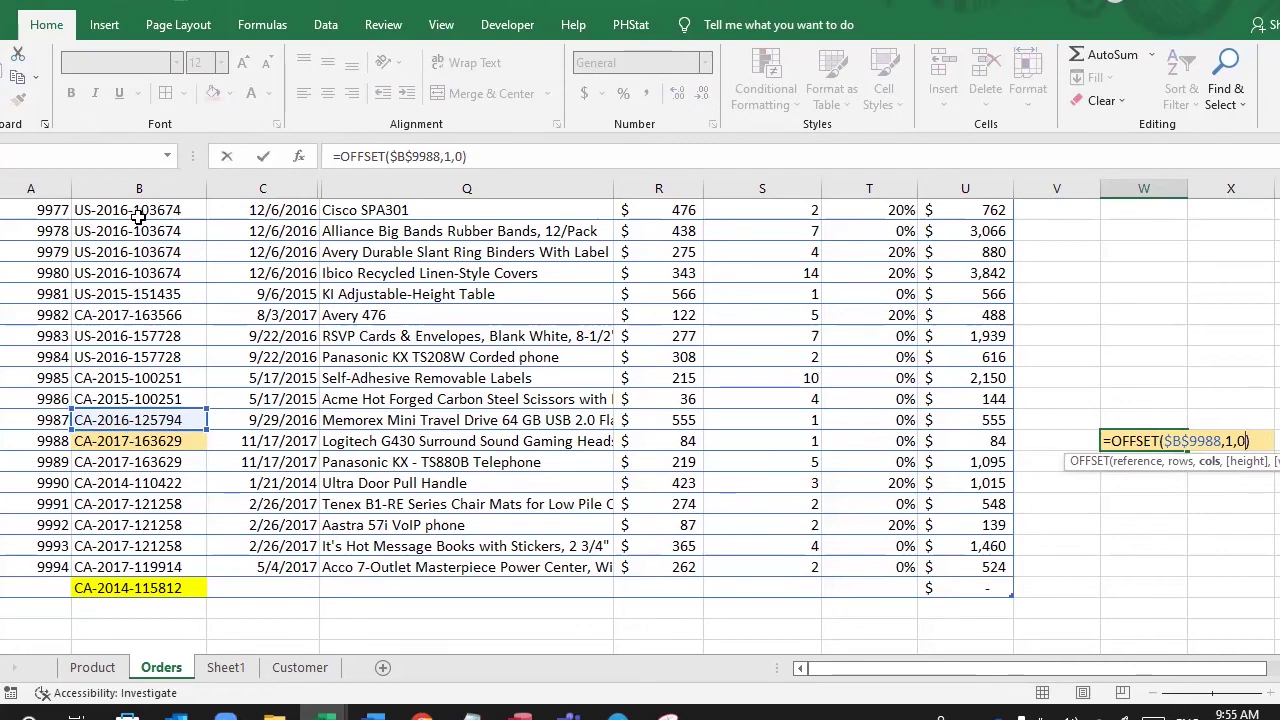
key(Return)
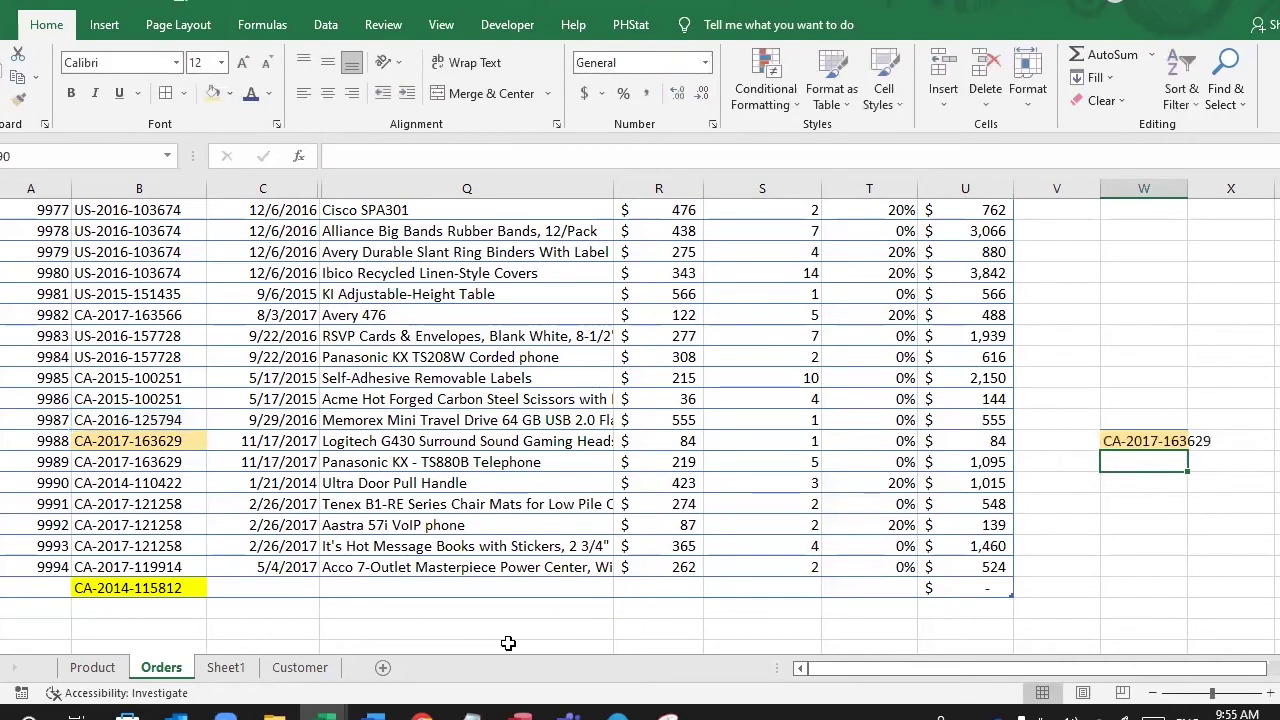
click(1147, 440)
Step: Fill order date C9987 light orange and C9988 yellow
click(252, 420)
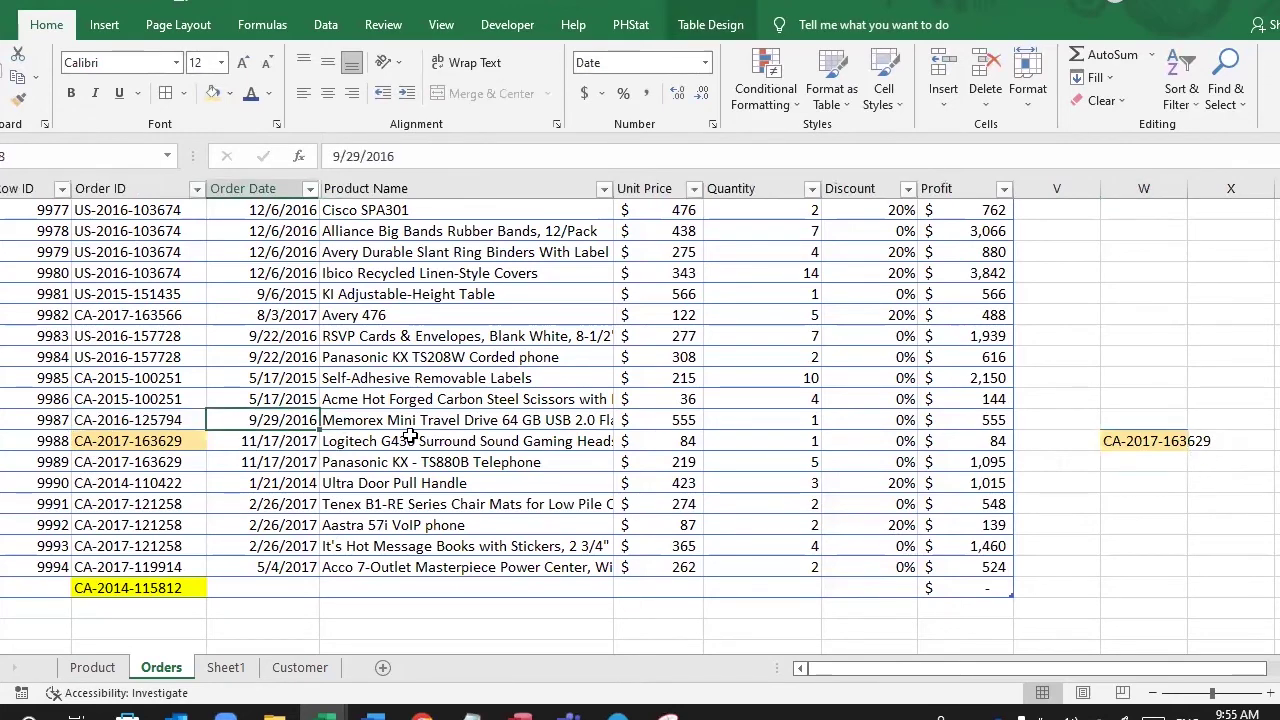
click(212, 93)
click(288, 440)
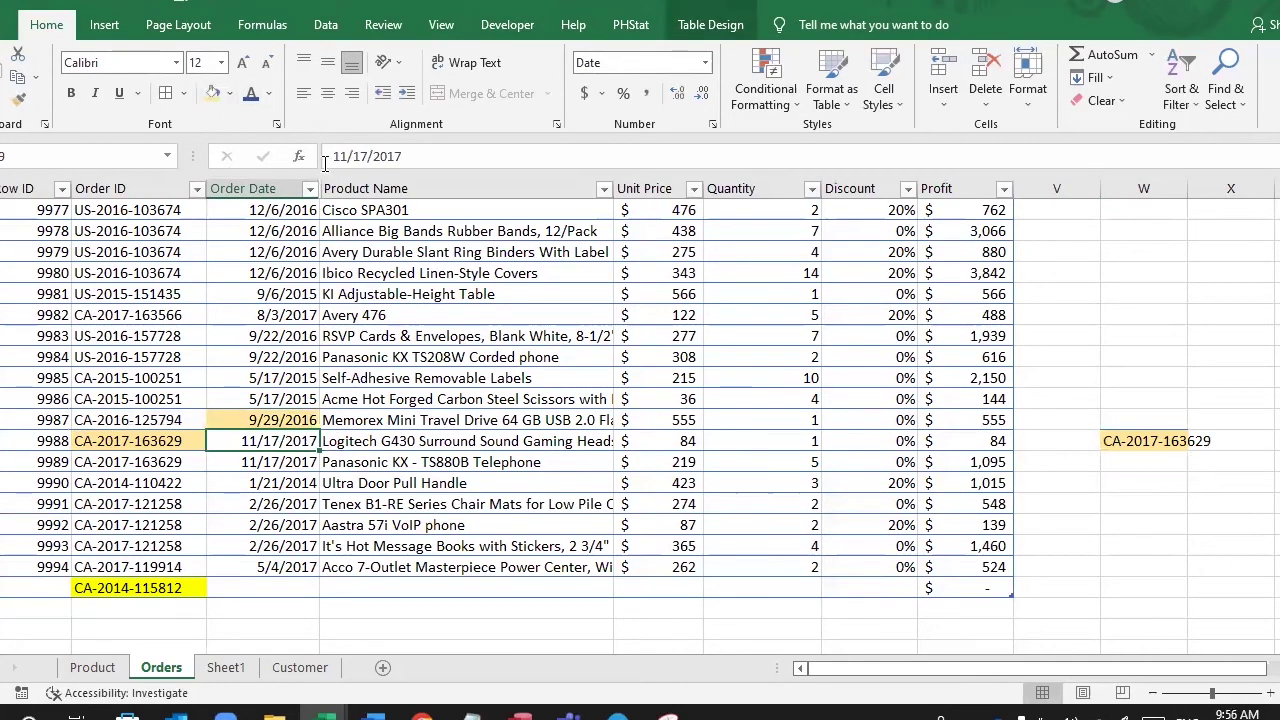
click(231, 94)
click(262, 251)
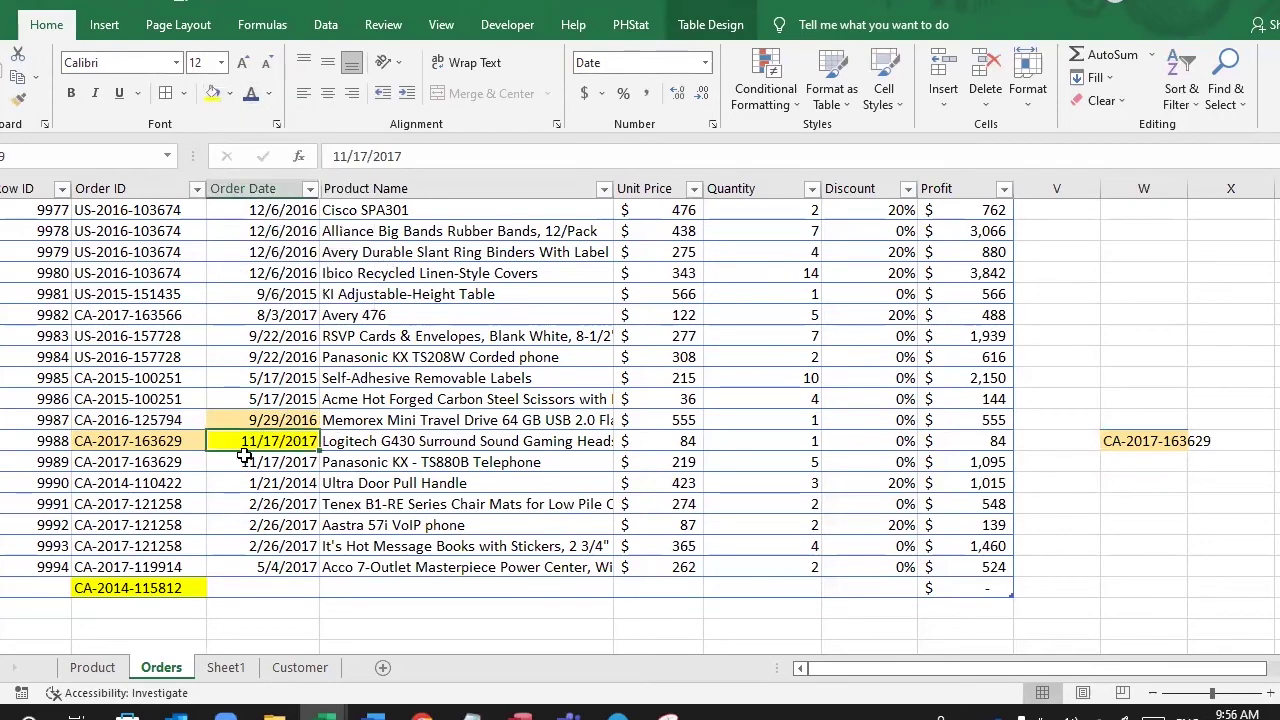
Step: Recommit the OFFSET test formula in W9988, then Clear All its contents and fill
click(1168, 440)
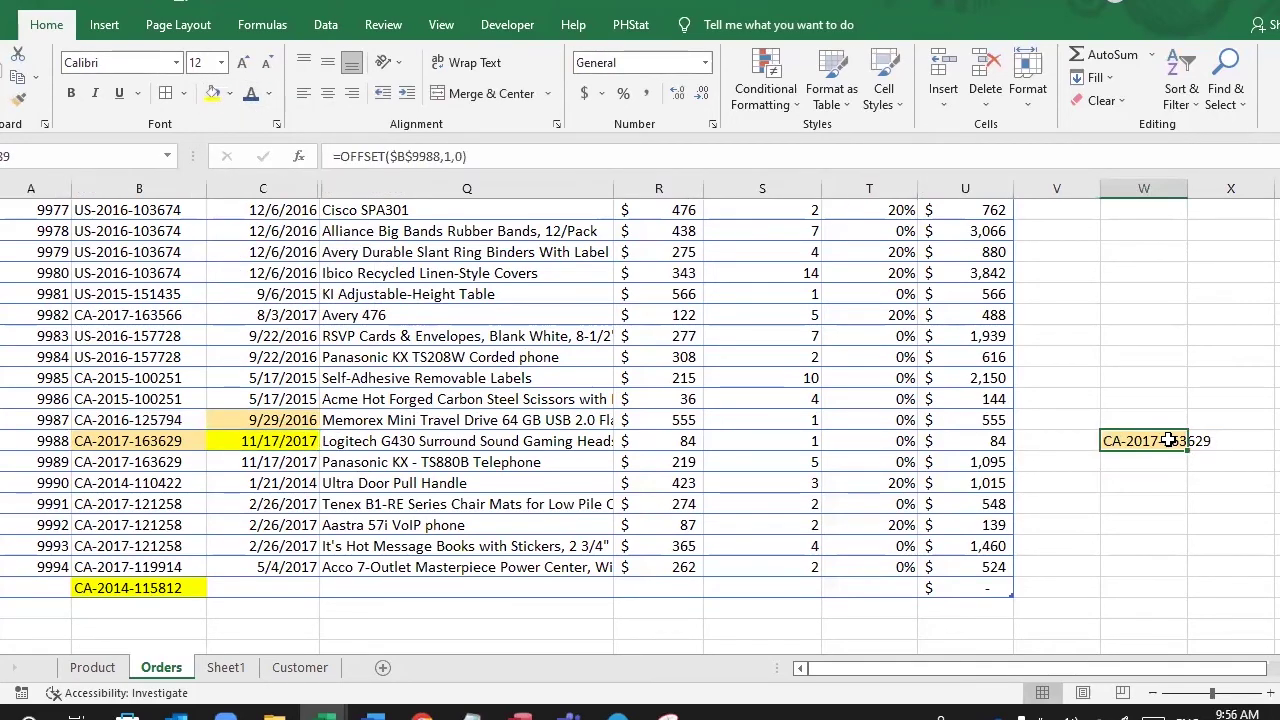
double_click(1168, 440)
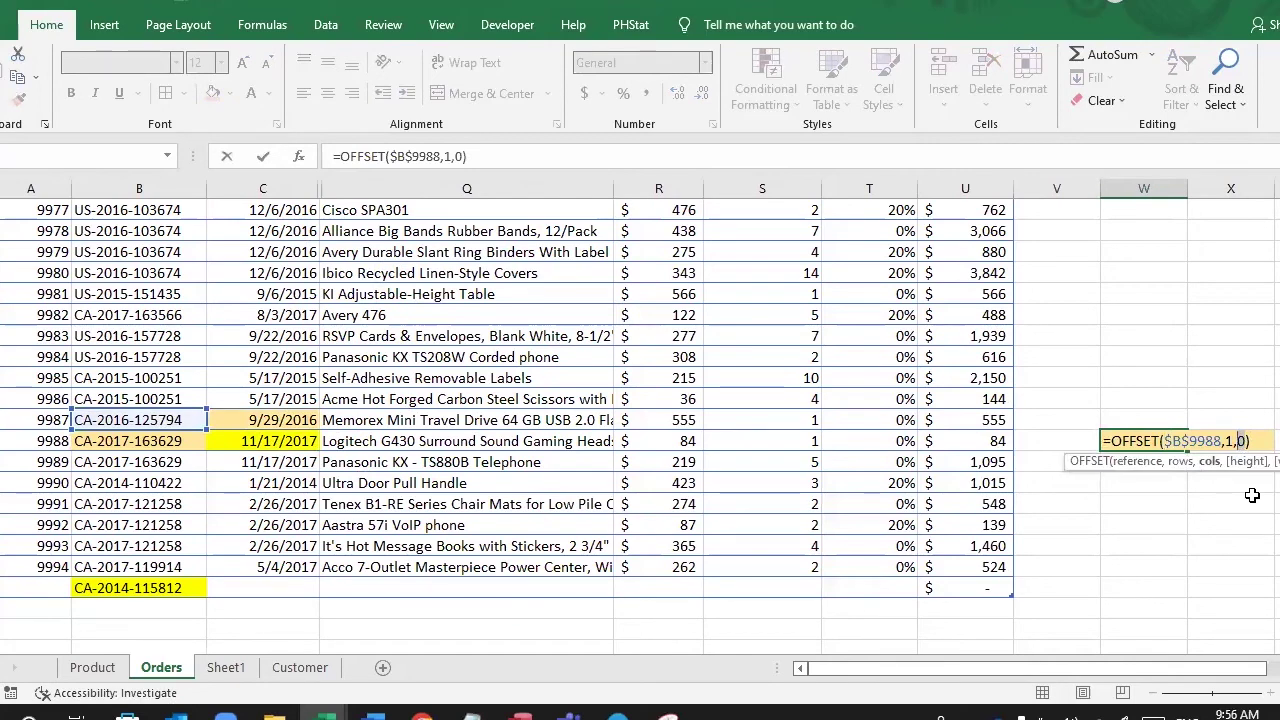
key(Return)
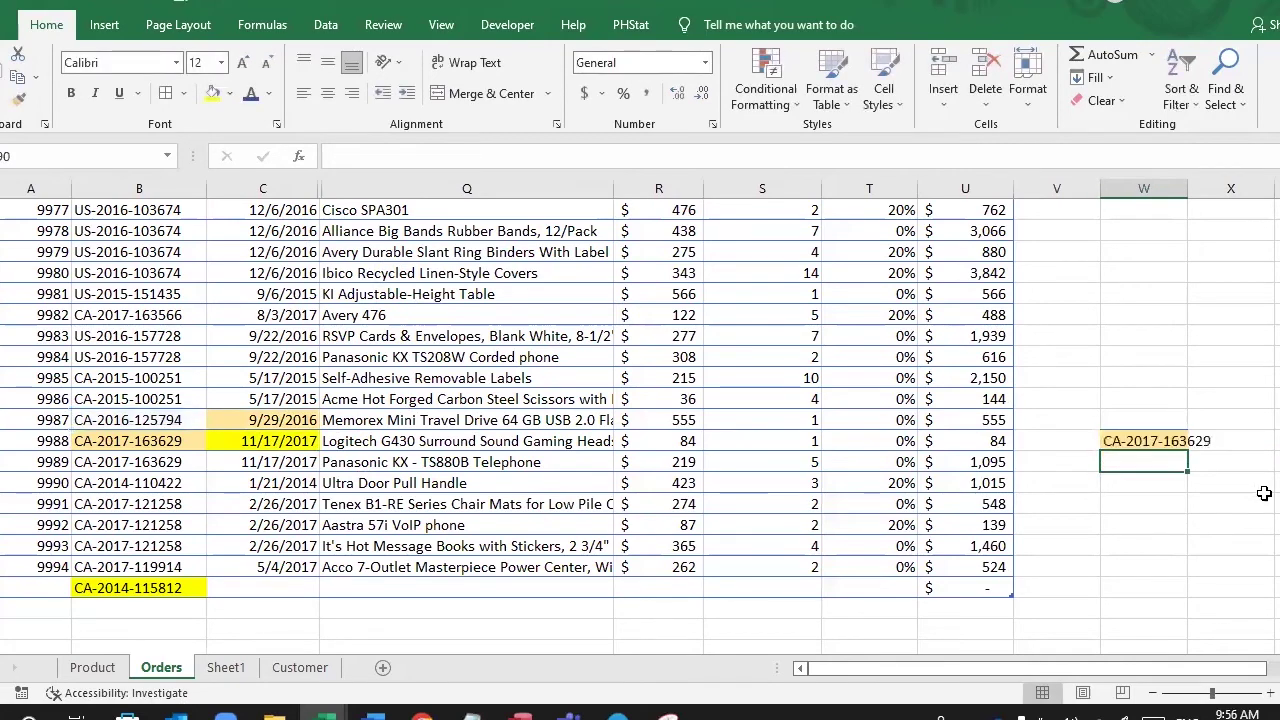
click(1170, 443)
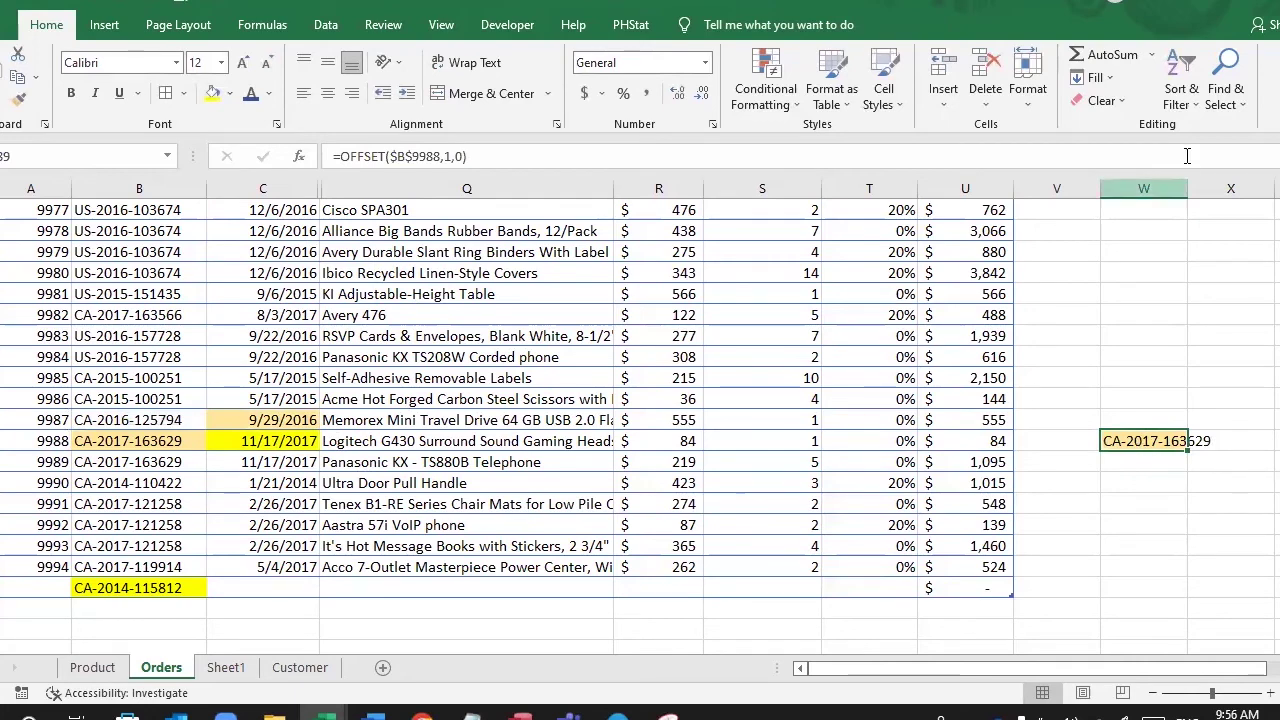
click(1101, 100)
click(1112, 128)
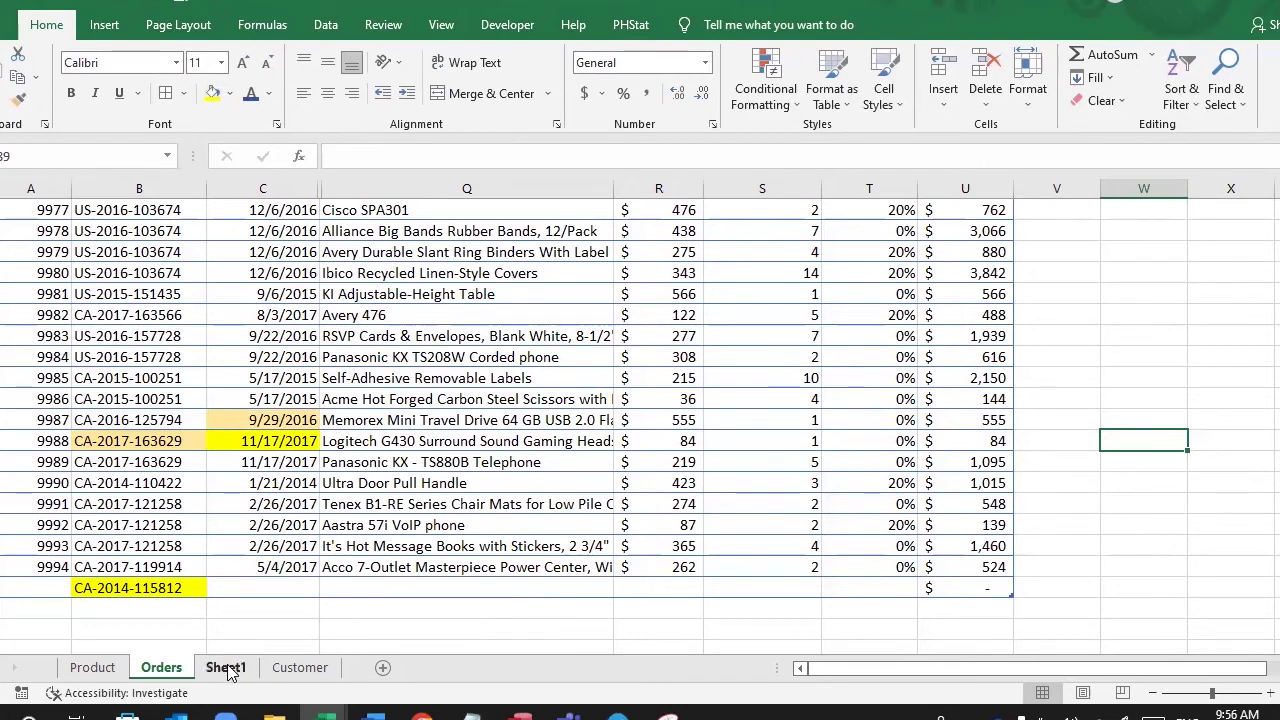
Step: On Sheet1, begin the helper formula =MATCH($E$8,OFFSET( beside the invoice number
click(226, 667)
text(=mat)
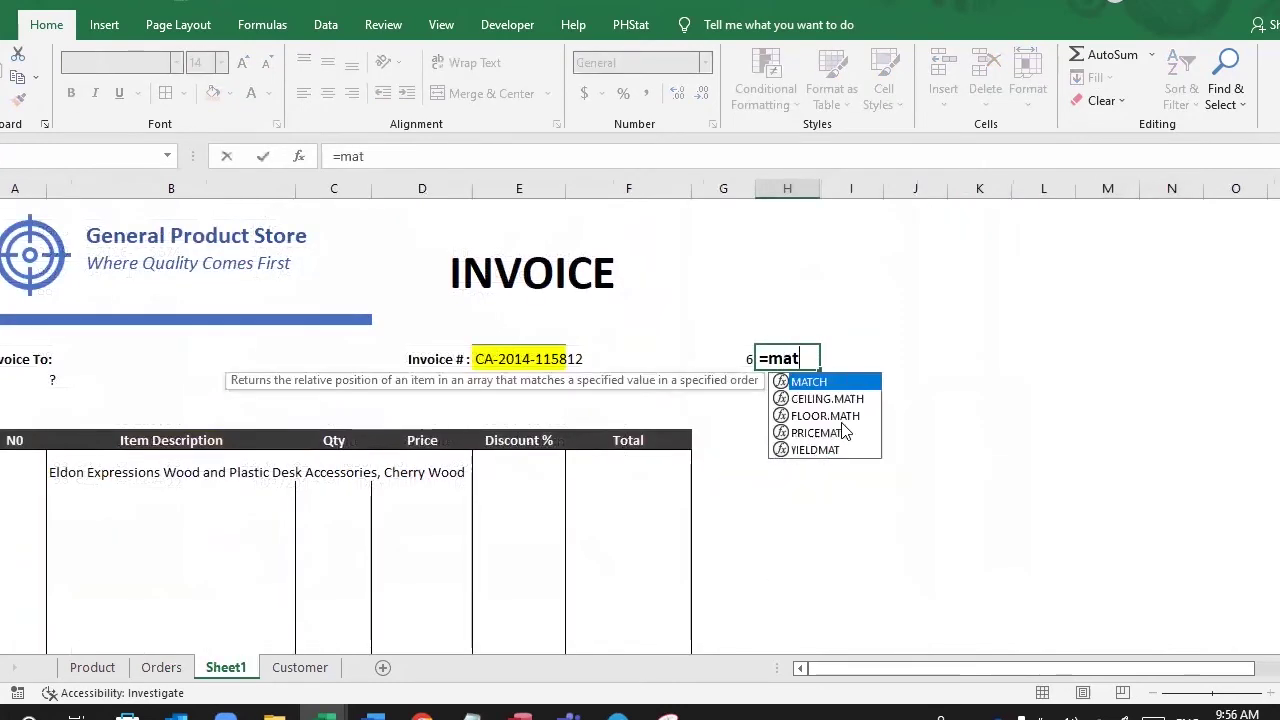
text(ch)
key(Tab)
click(508, 359)
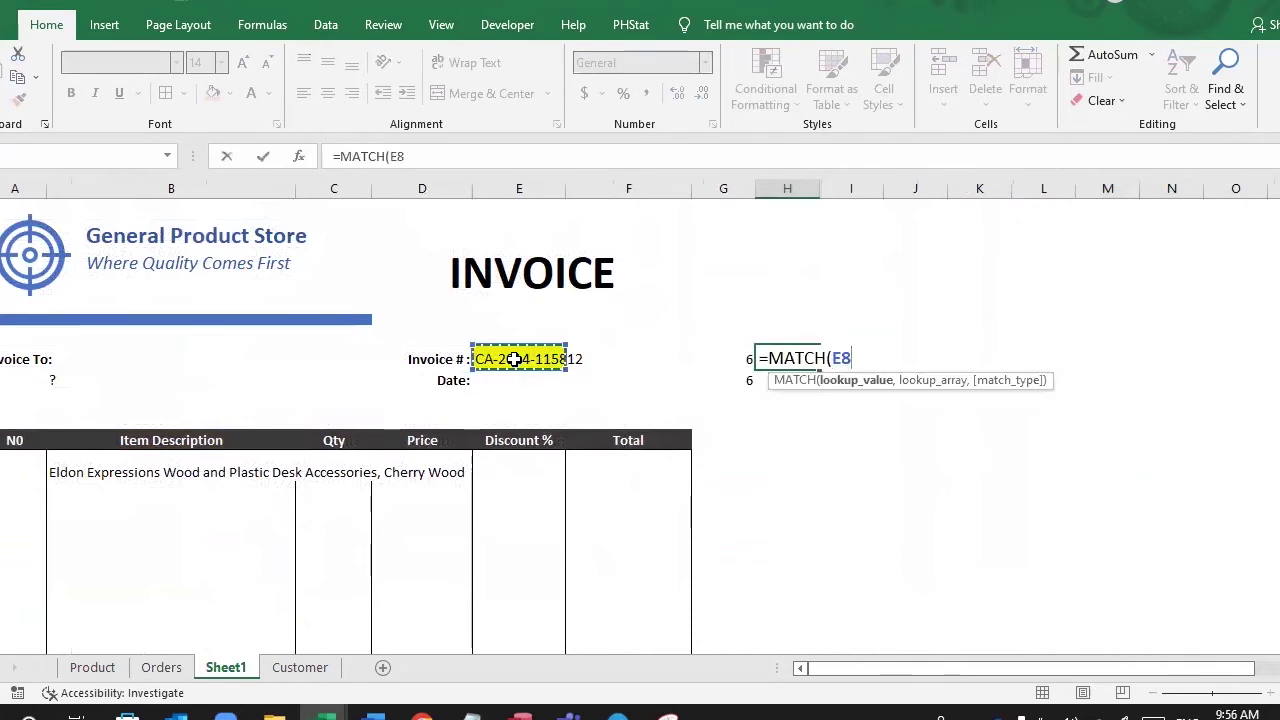
key(F4)
text(,)
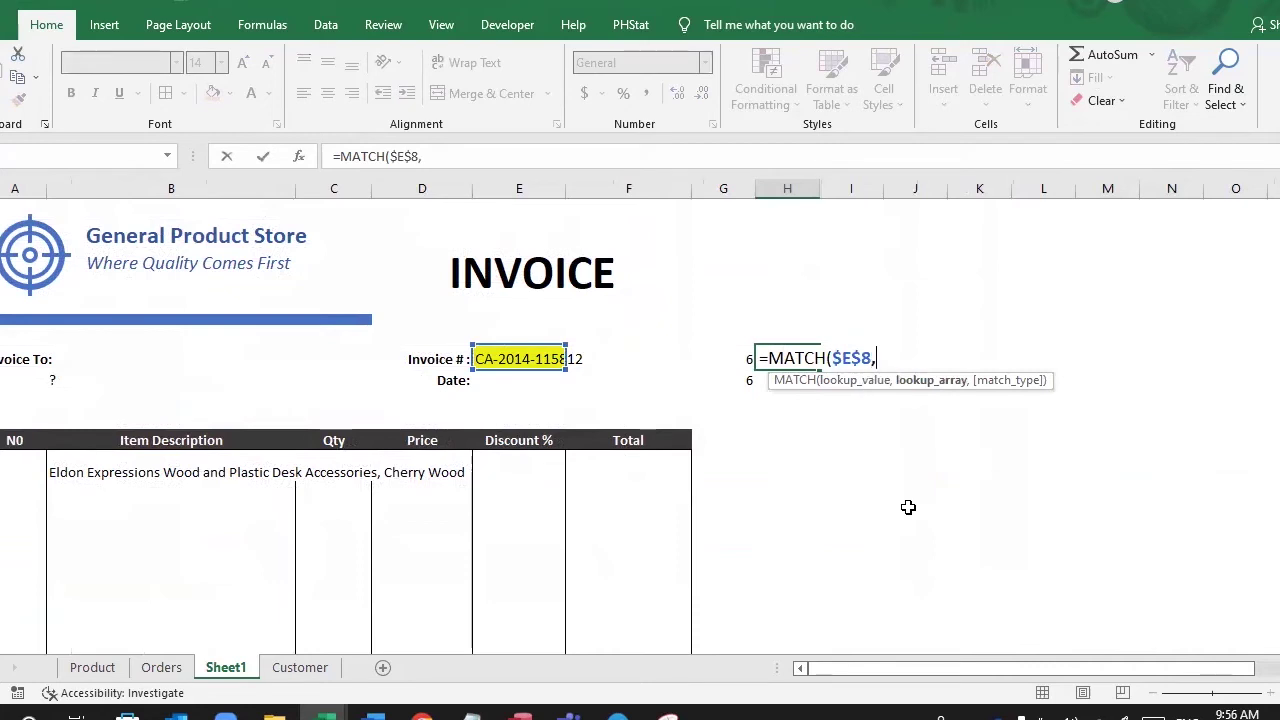
text(off)
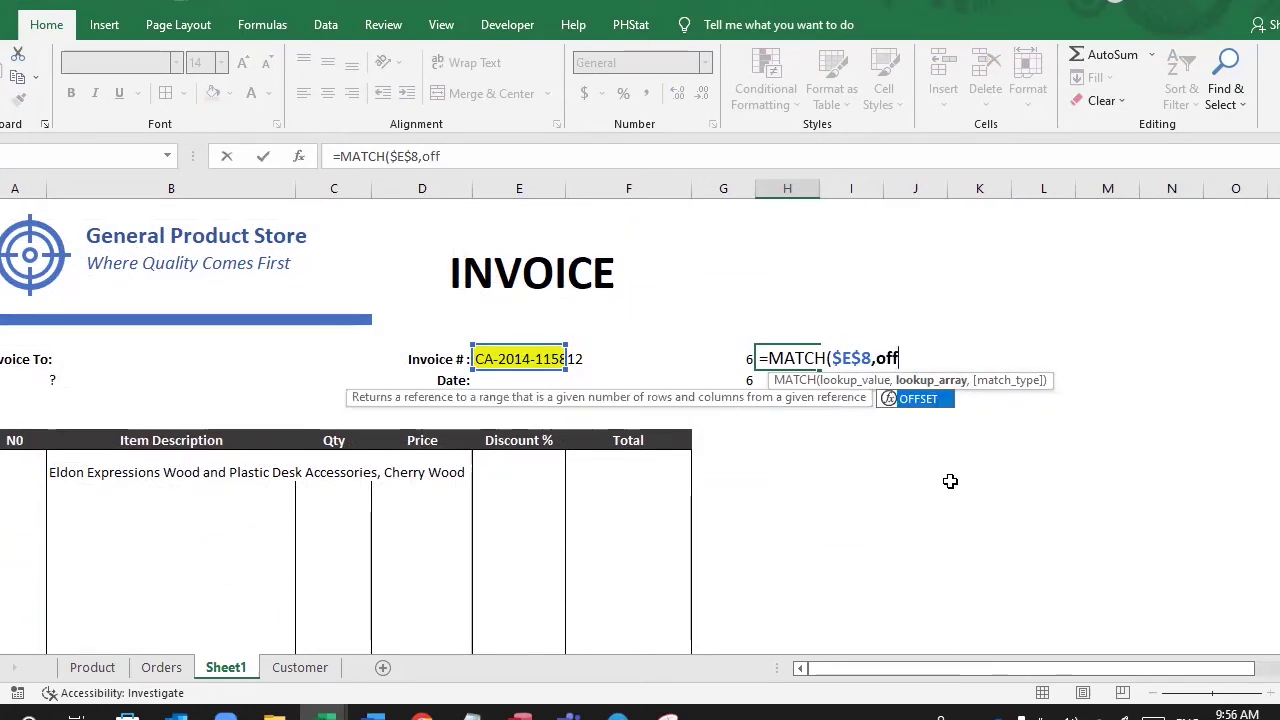
key(Tab)
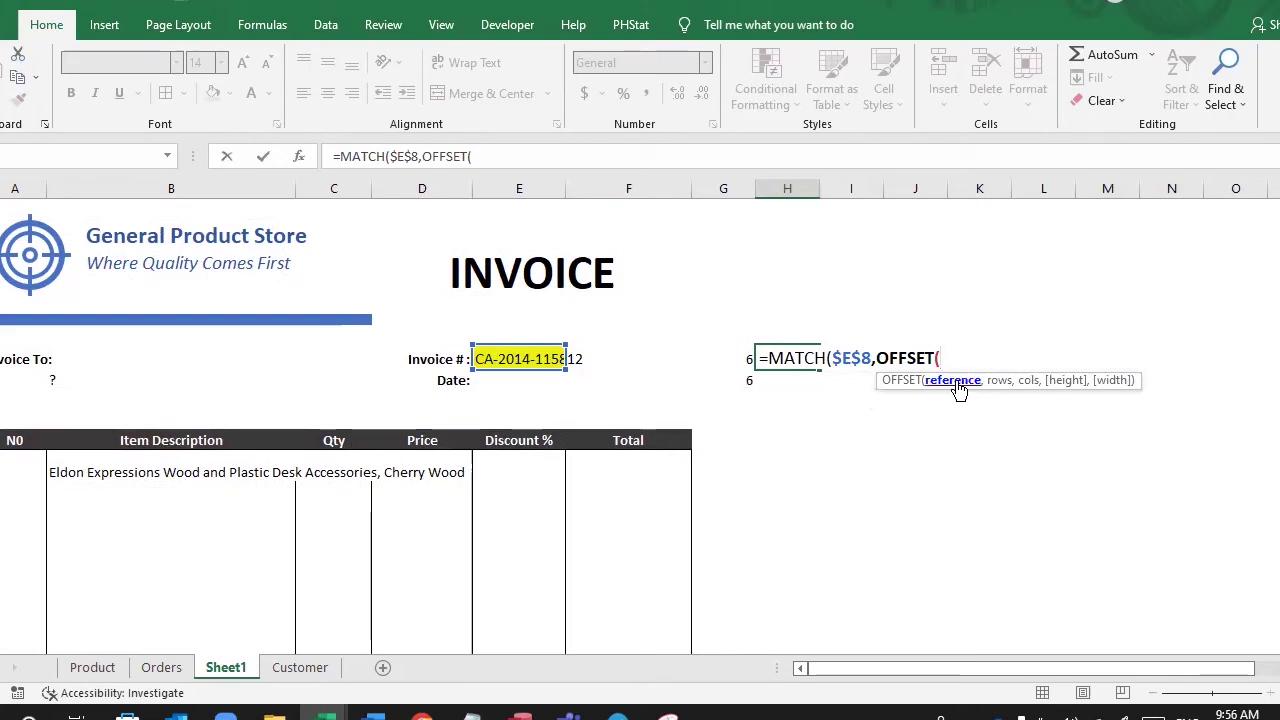
click(92, 667)
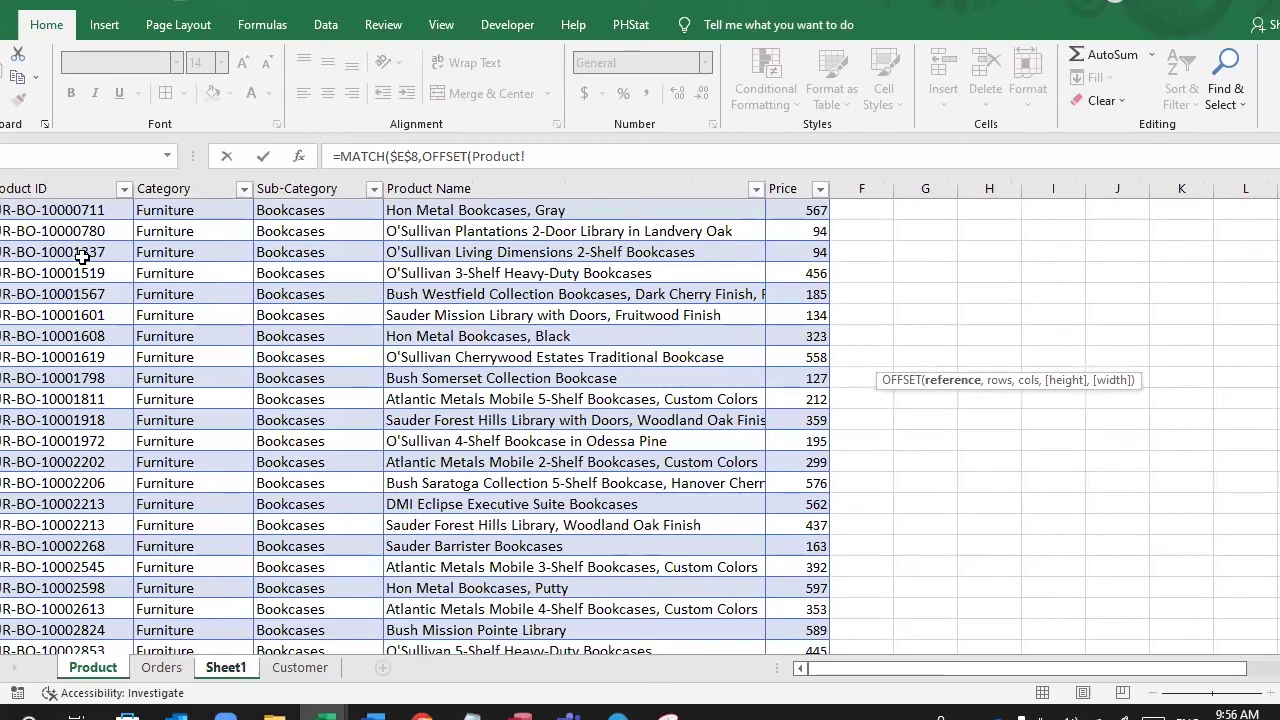
Step: Add Orders!$B$2 as the OFFSET reference with a 0 row offset, triggering a missing-parenthesis warning
click(161, 669)
click(142, 293)
key(ctrl+Up)
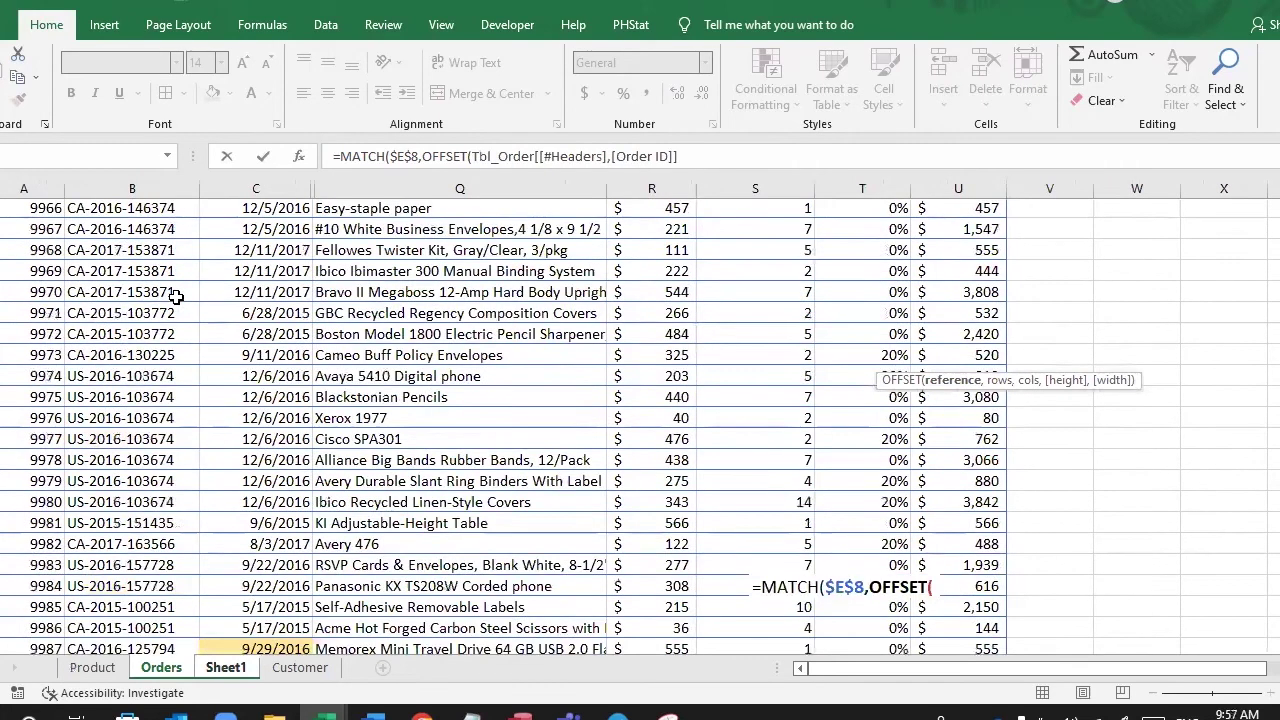
click(143, 231)
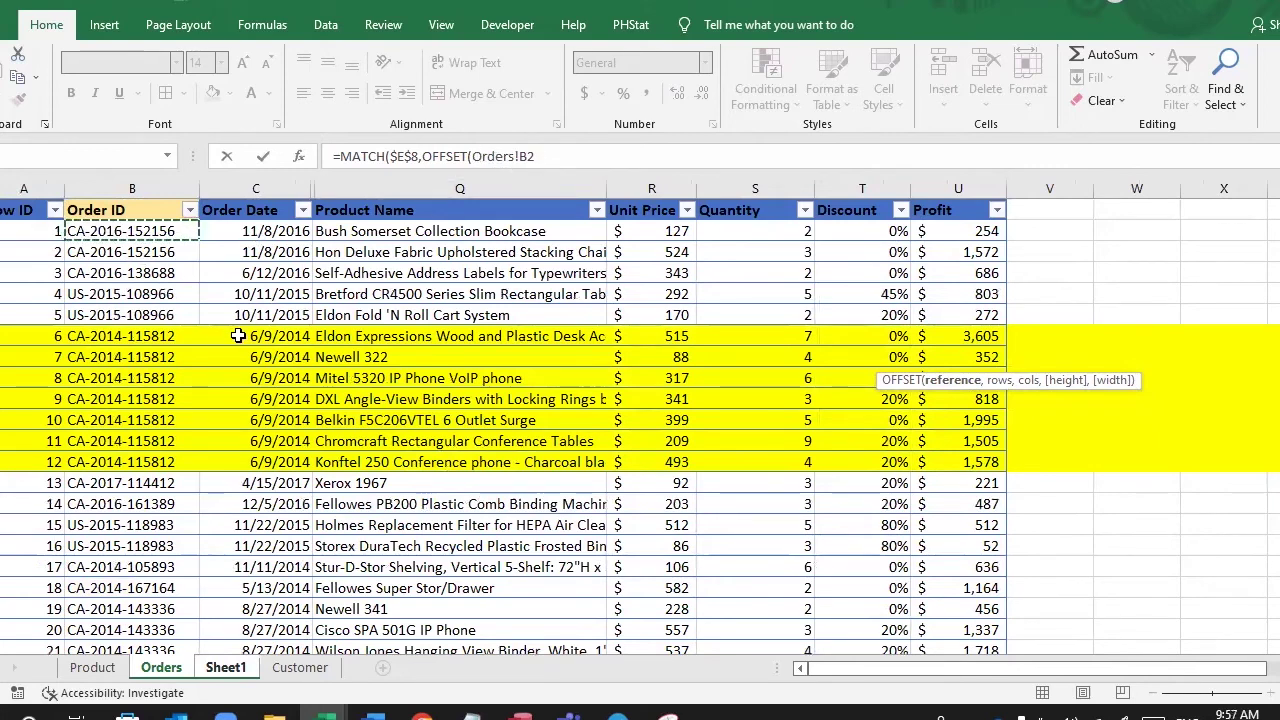
key(F4)
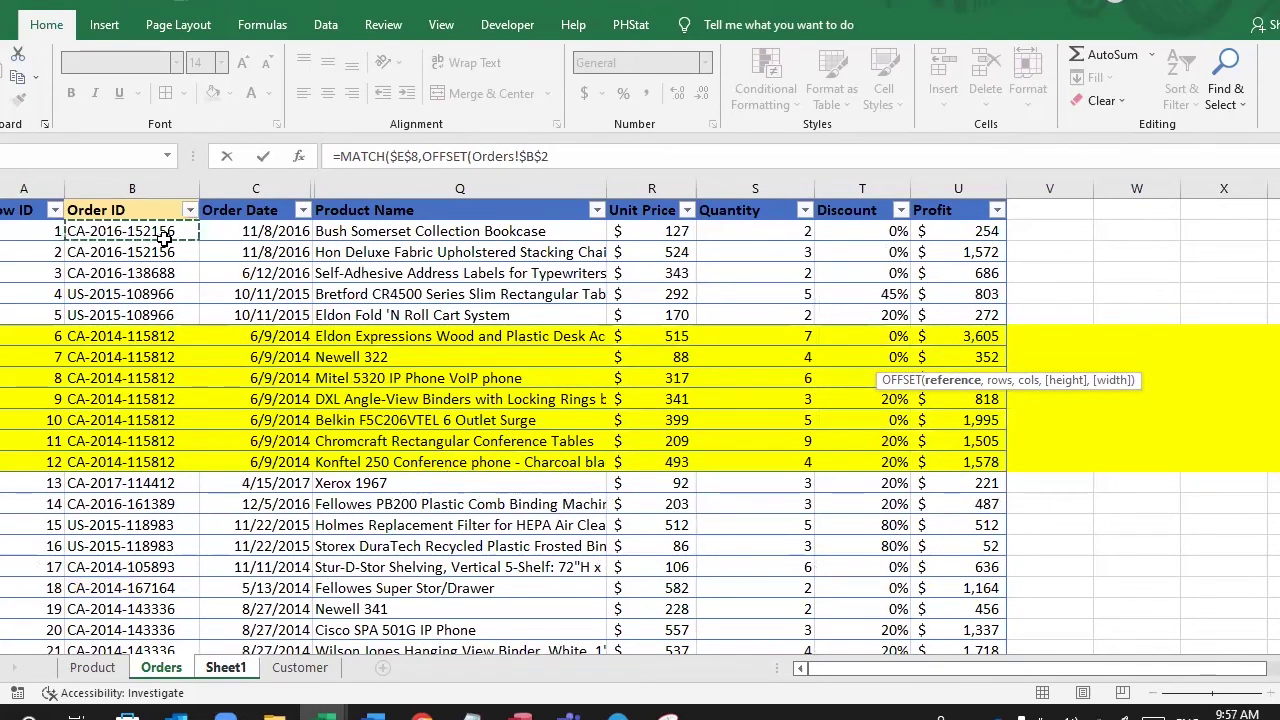
text(,0)
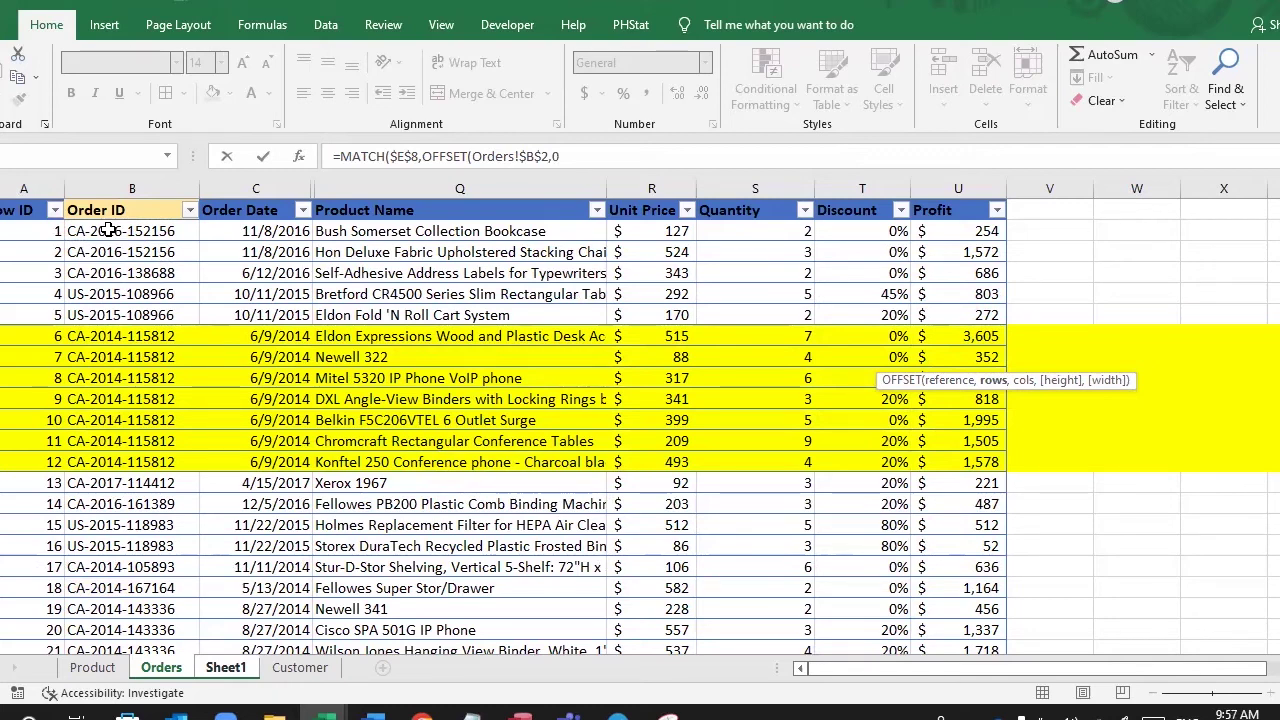
key(Return)
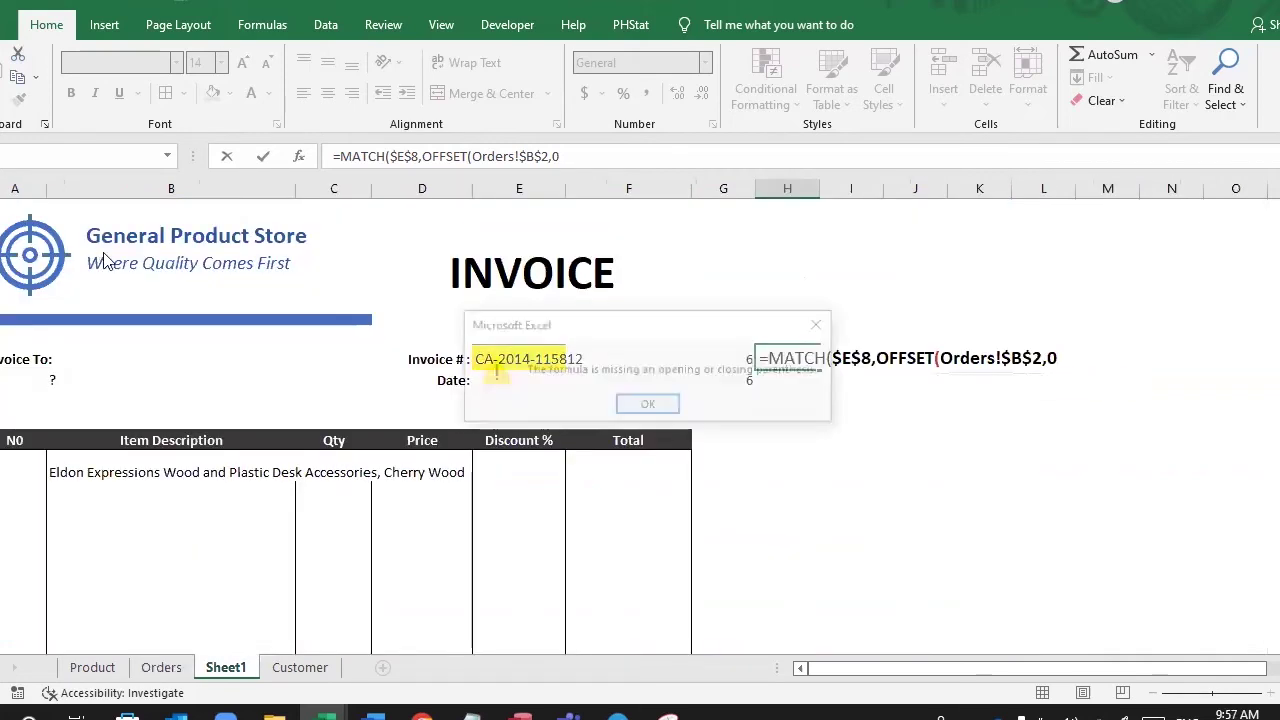
Step: Dismiss the warning and replace the 0 row offset with Sheet1!H7, leaving the columns argument empty
key(Return)
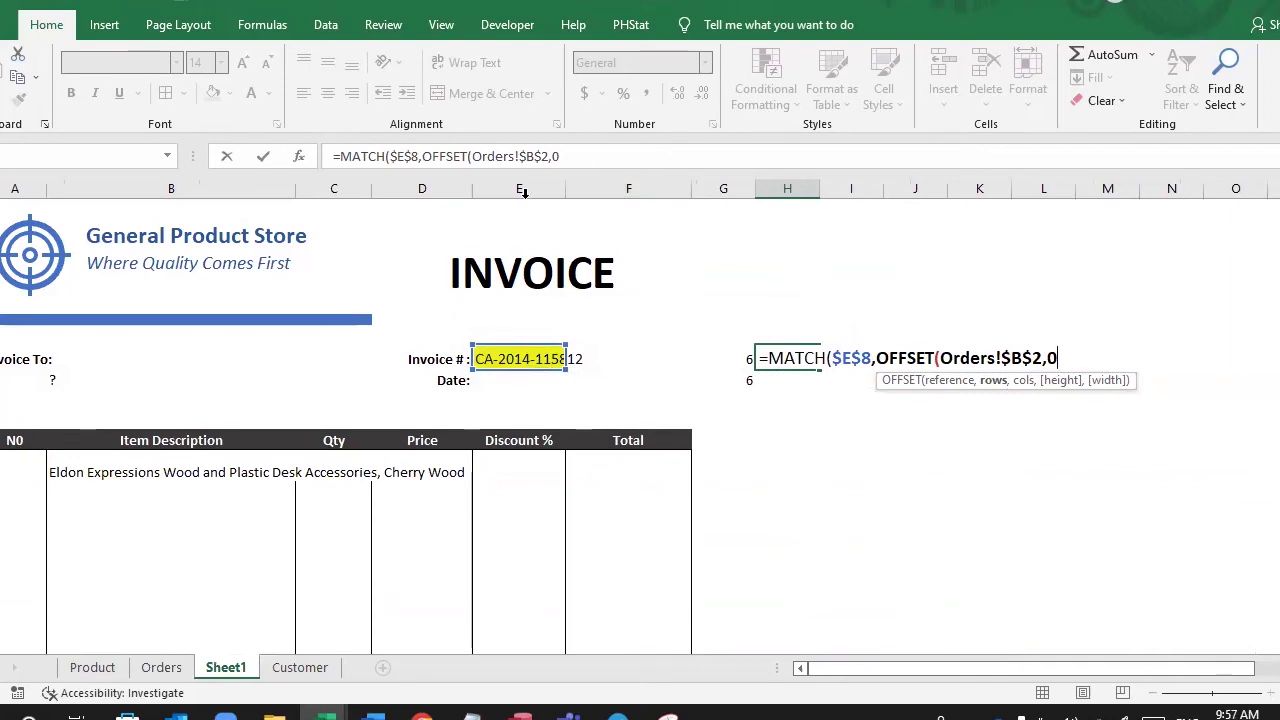
key(Left)
key(Left)
key(Left)
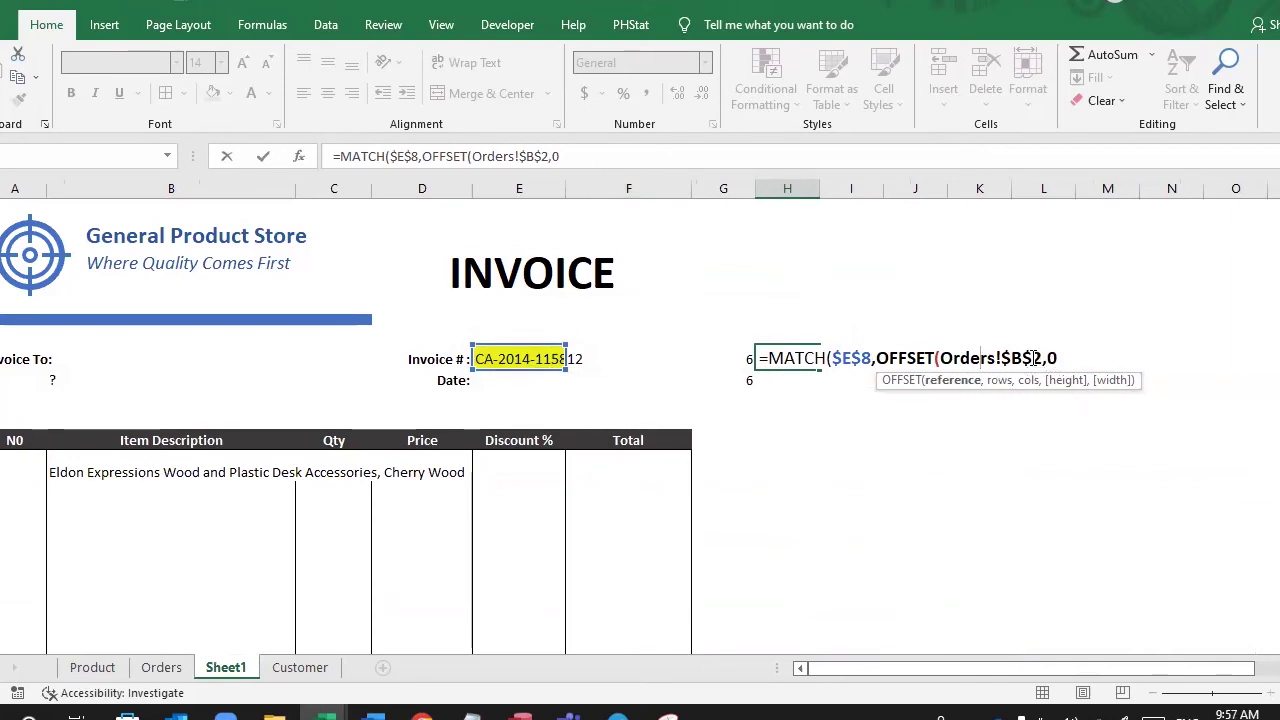
click(1066, 362)
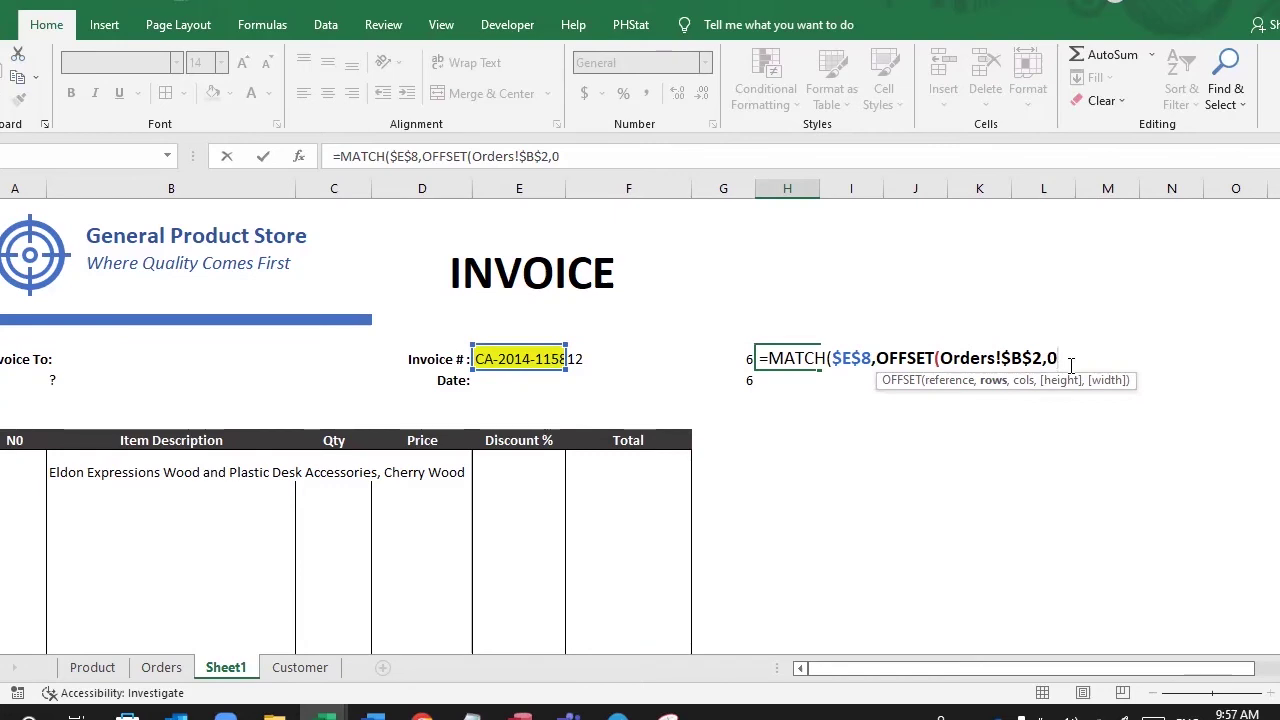
key(BackSpace)
click(805, 335)
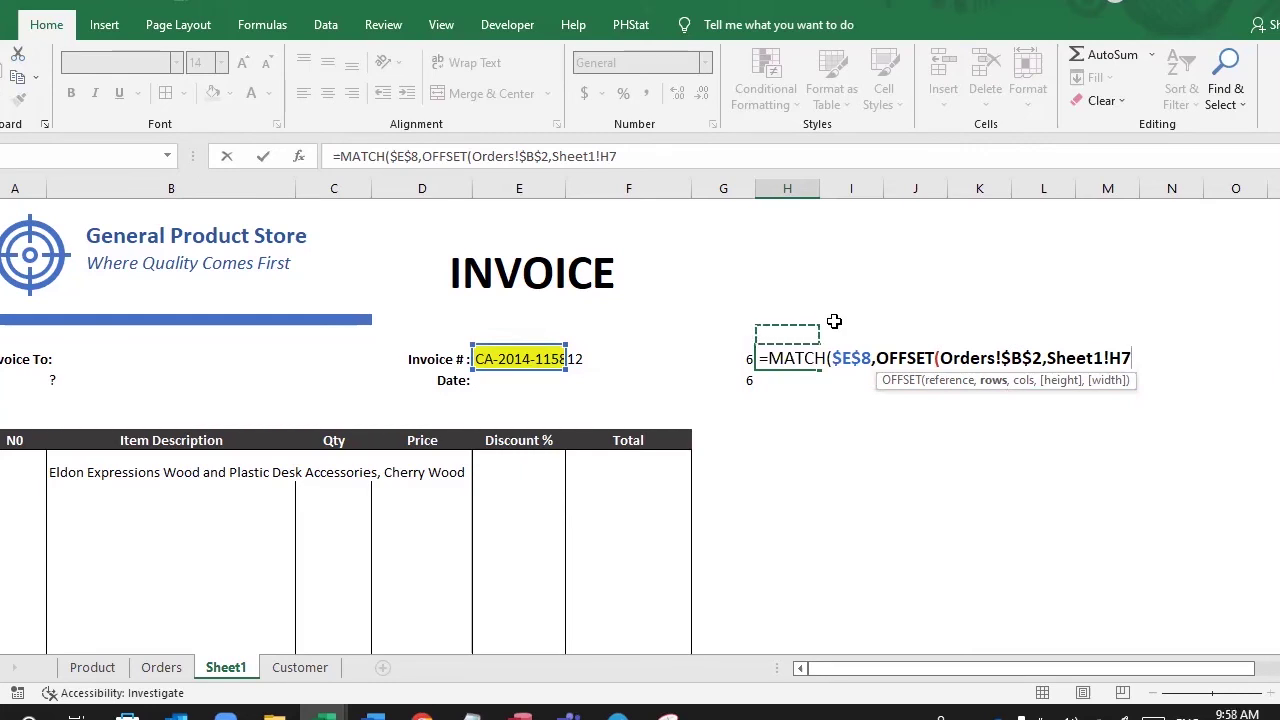
text(,)
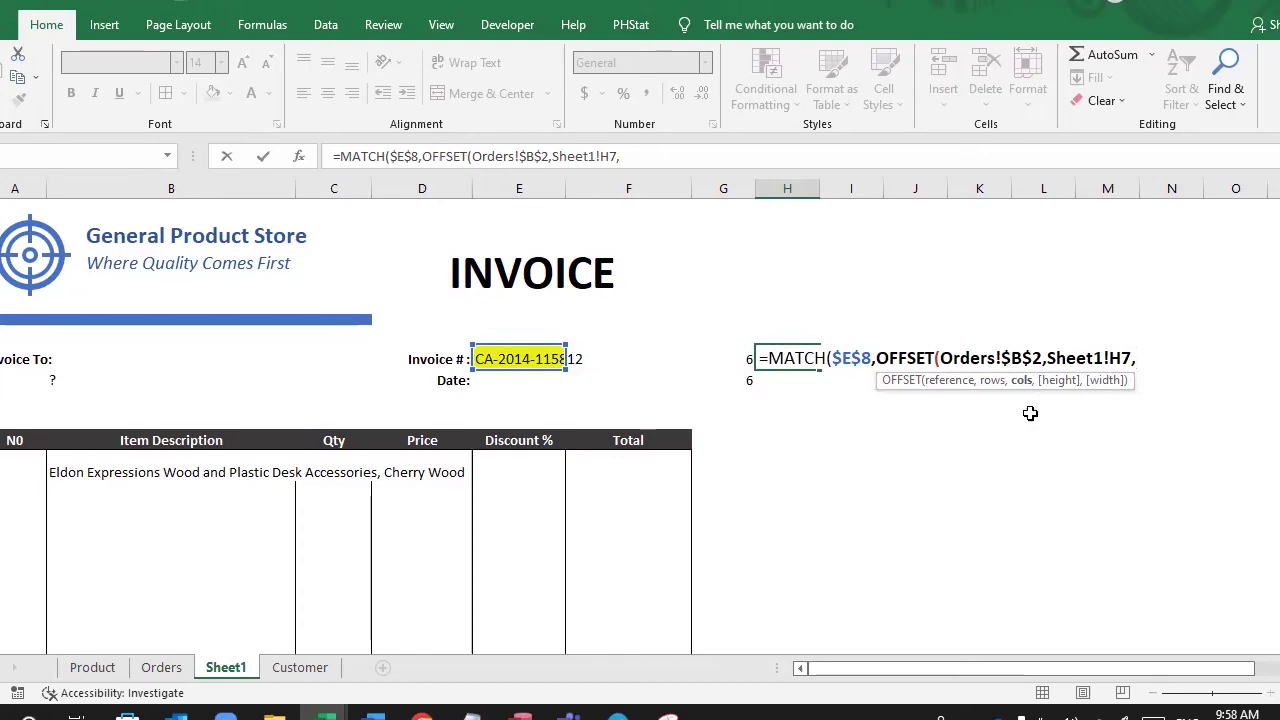
text(,)
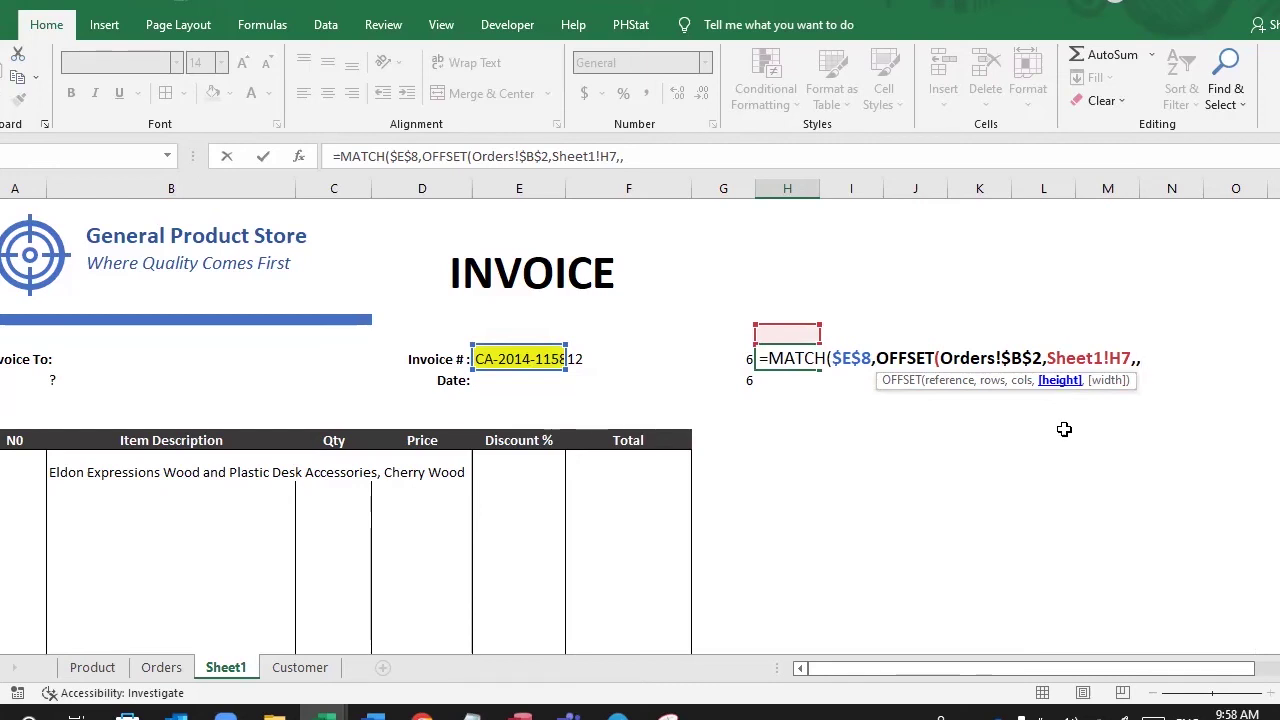
text(1000)
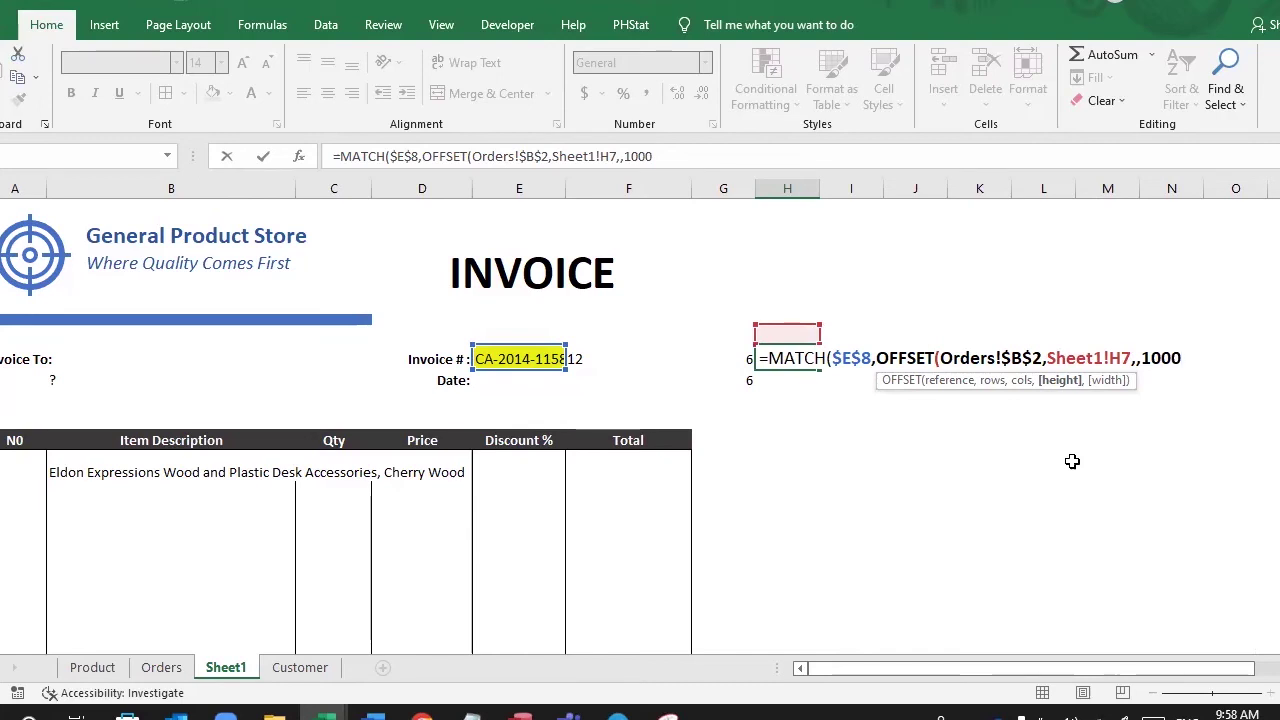
key(BackSpace)
key(BackSpace)
key(BackSpace)
key(BackSpace)
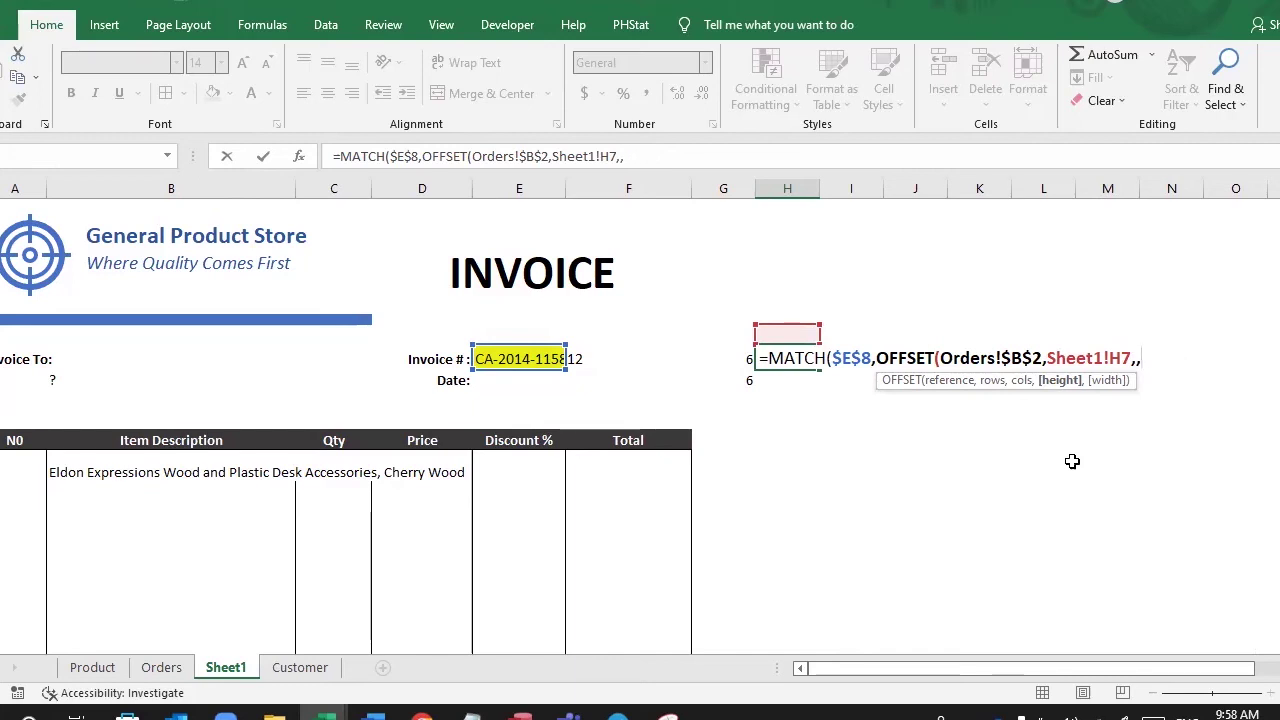
click(165, 672)
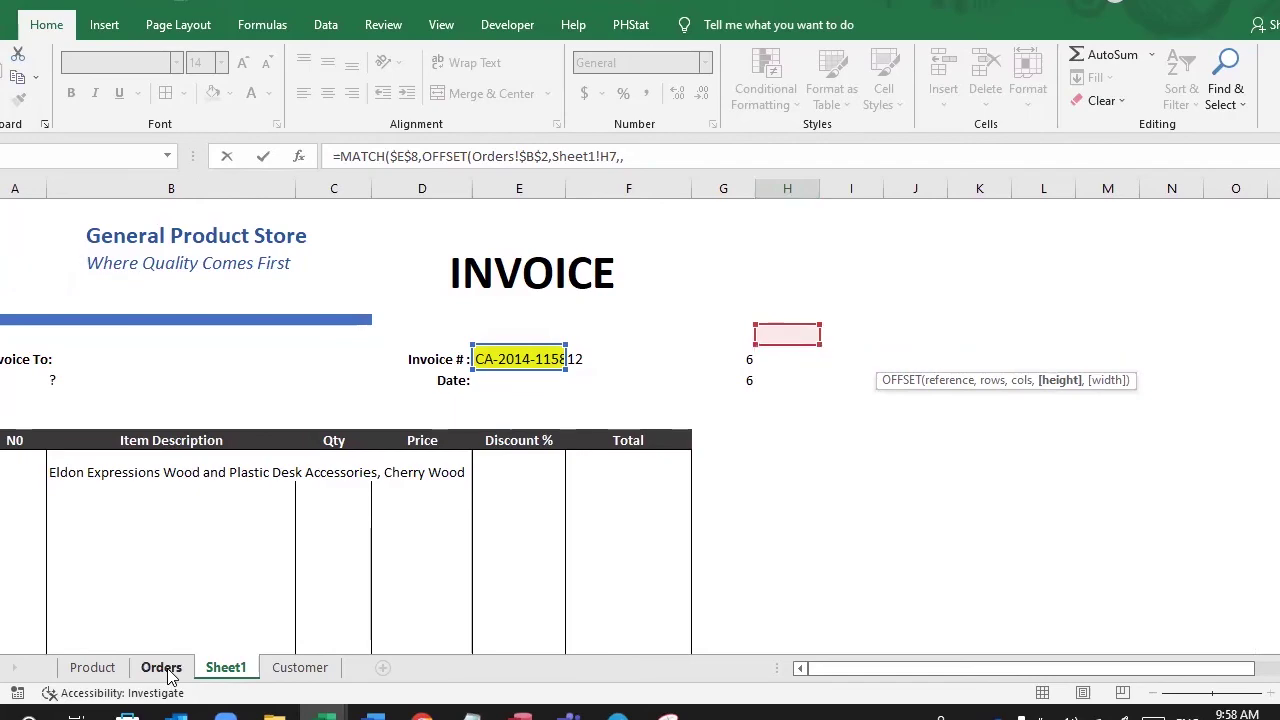
Step: Add Tbl_Order[Order ID] as the OFFSET height and enter the formula with match type 0
click(132, 194)
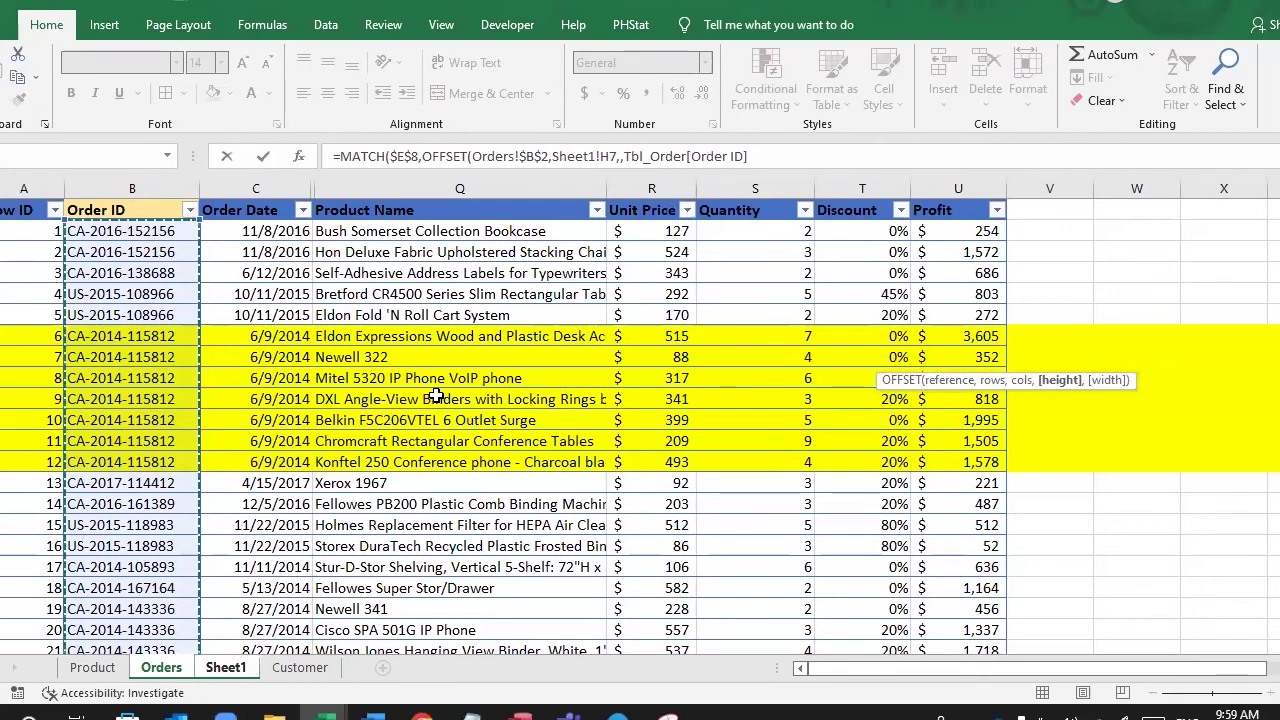
text())
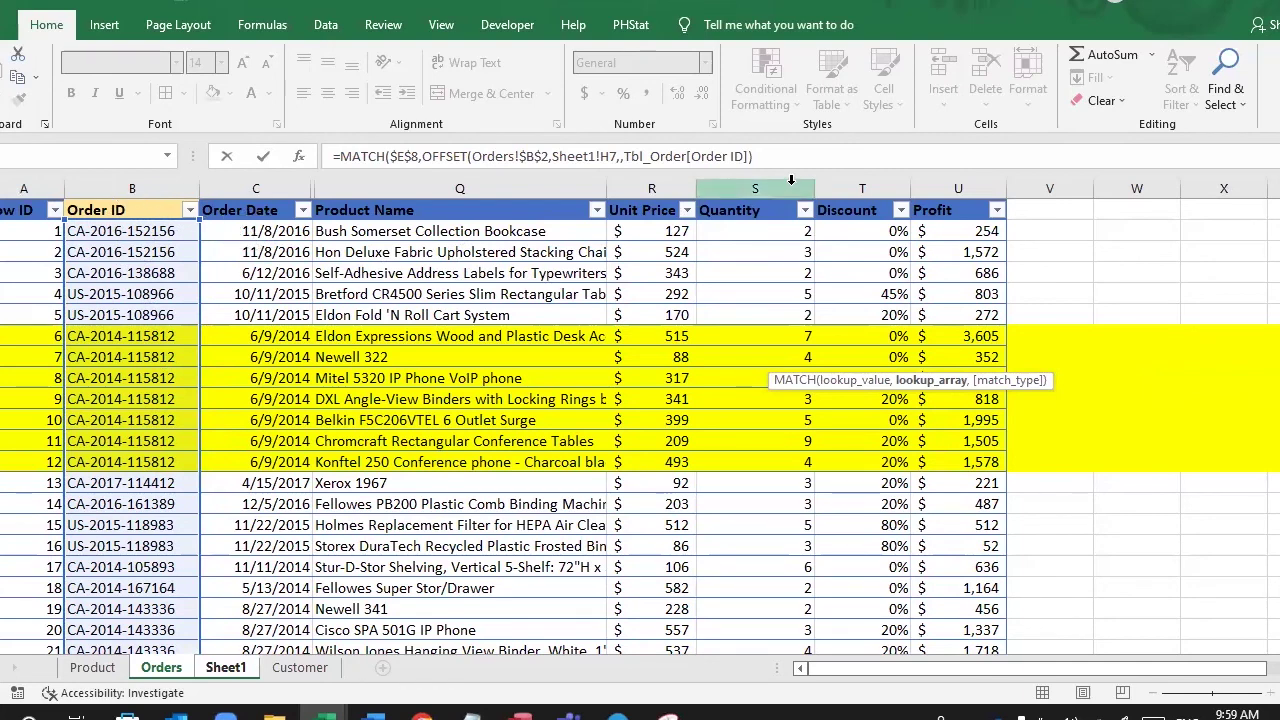
click(764, 157)
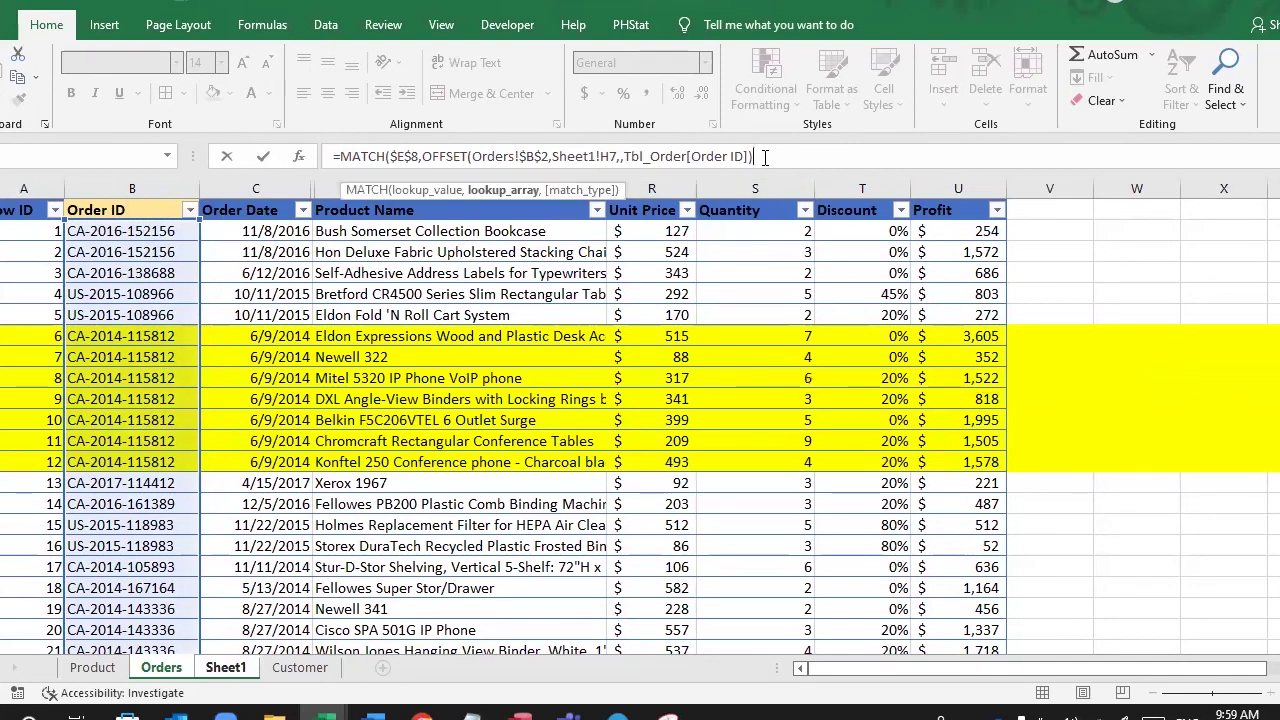
click(733, 157)
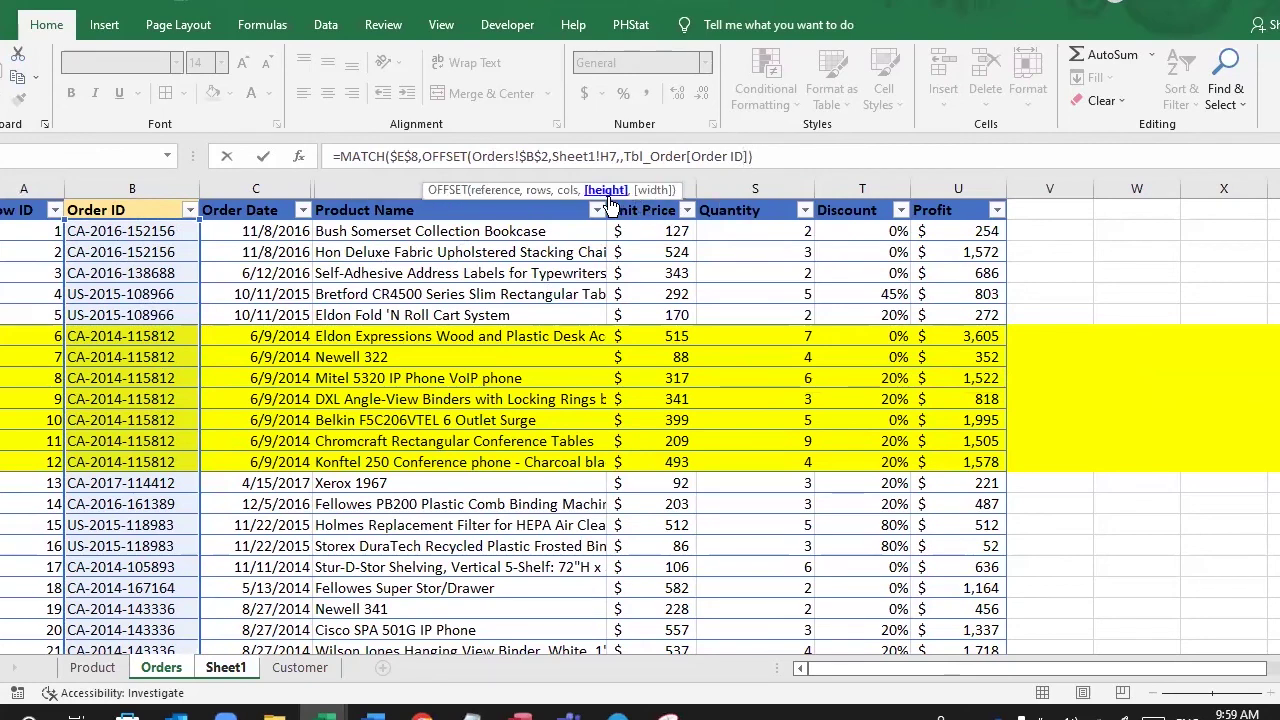
click(769, 158)
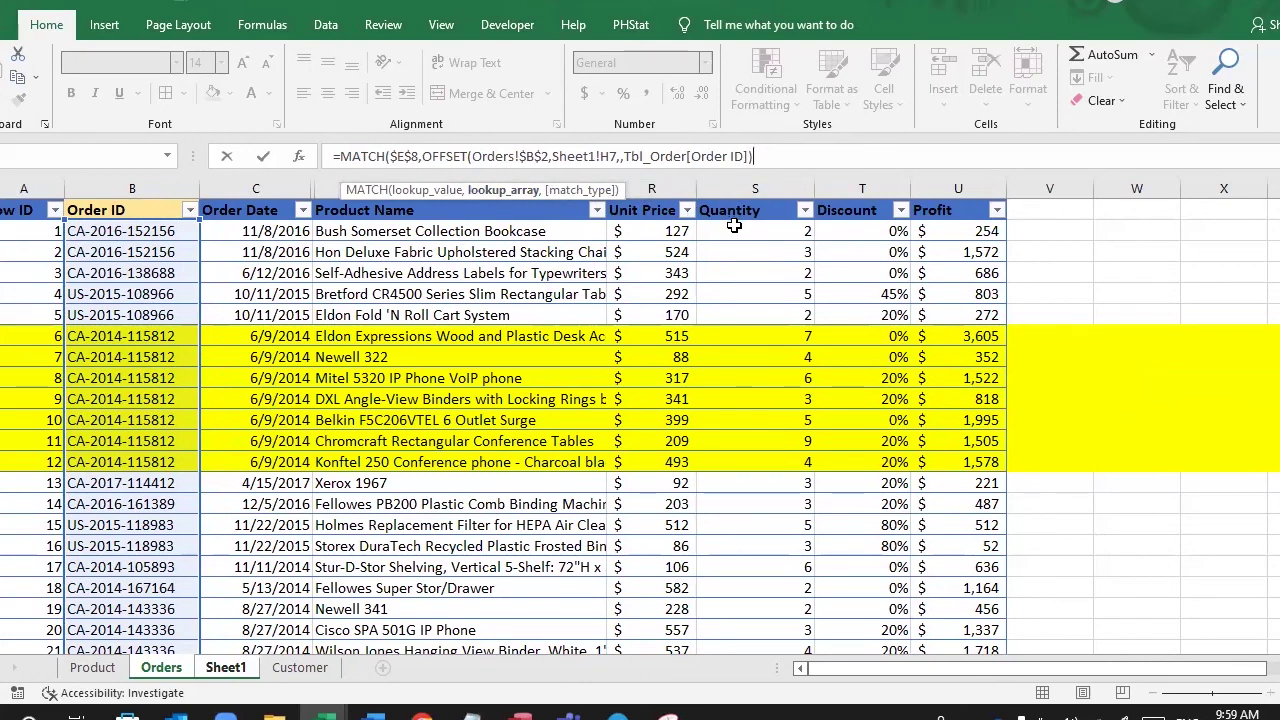
text(,)
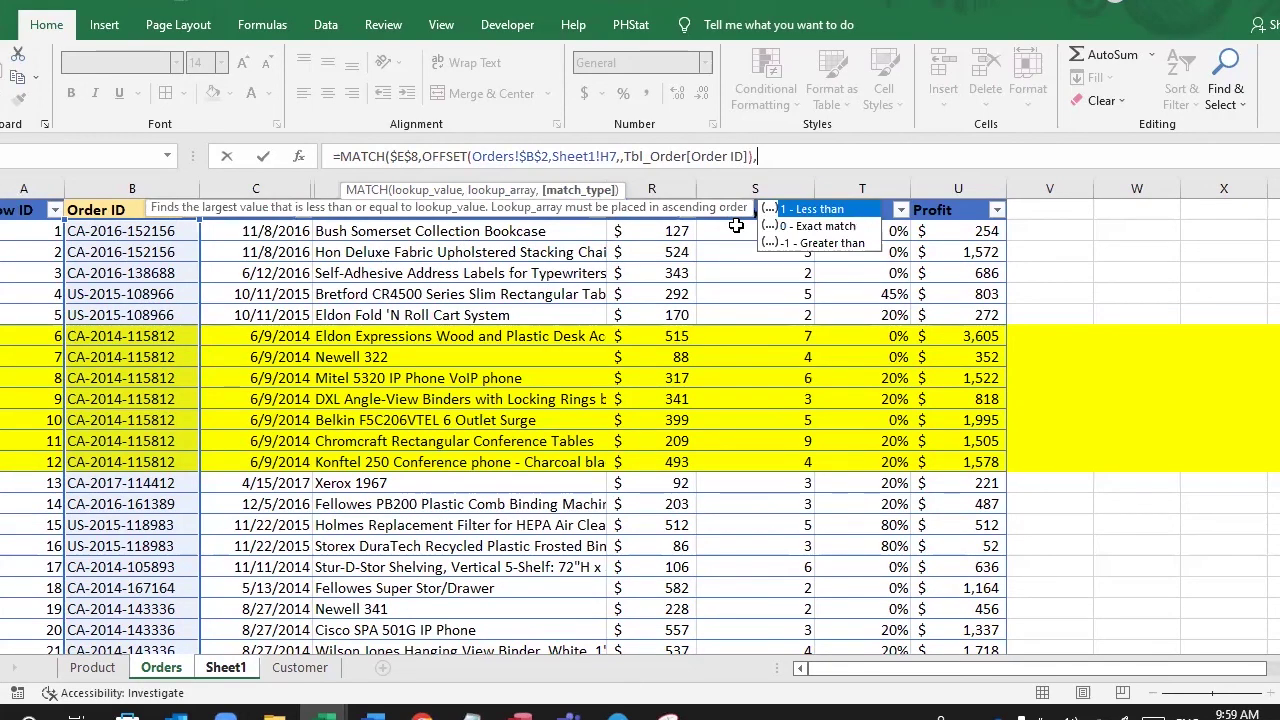
text(0)
text())
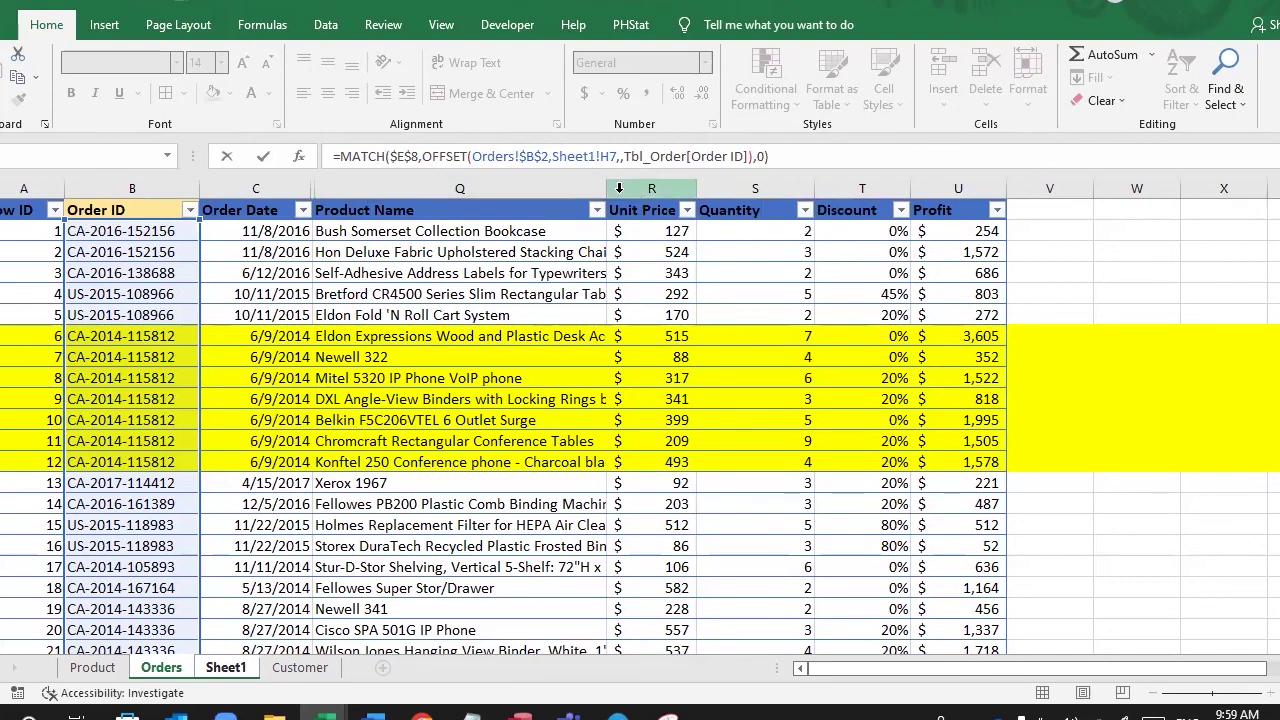
key(Return)
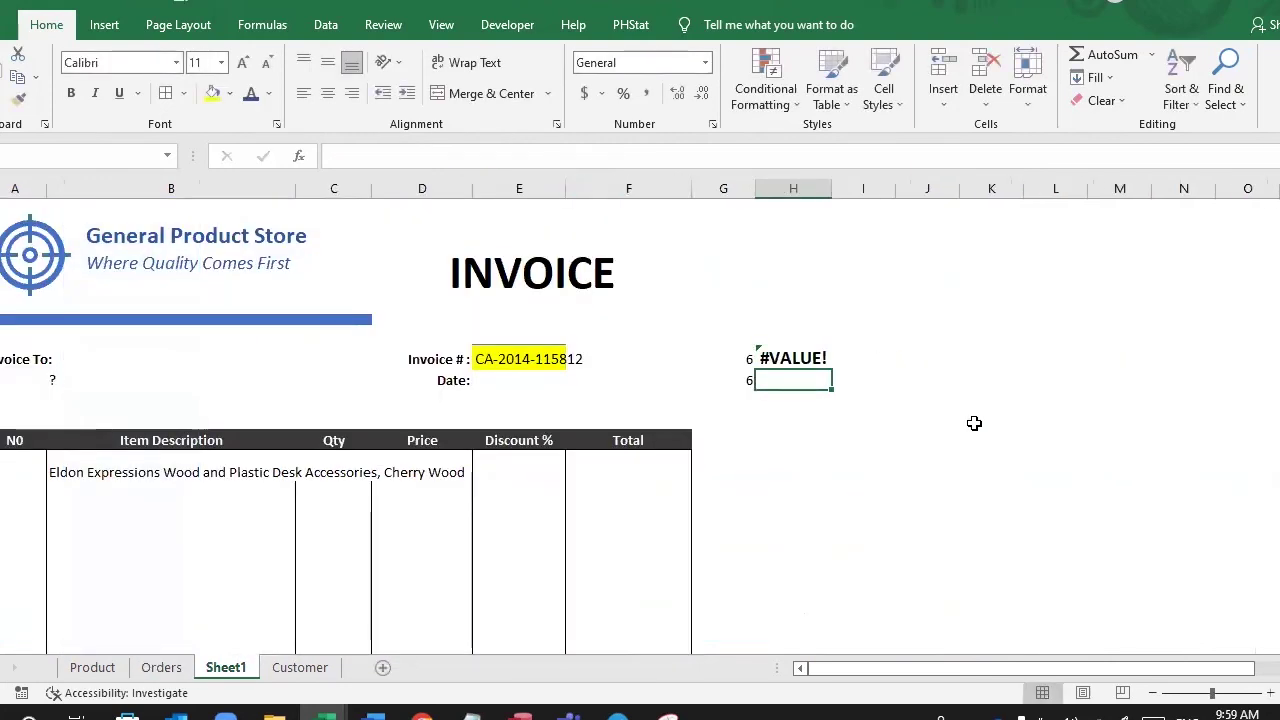
Step: Re-enter the MATCH/OFFSET helper as an array formula with Ctrl+Shift+Enter; it still shows #VALUE!
click(788, 354)
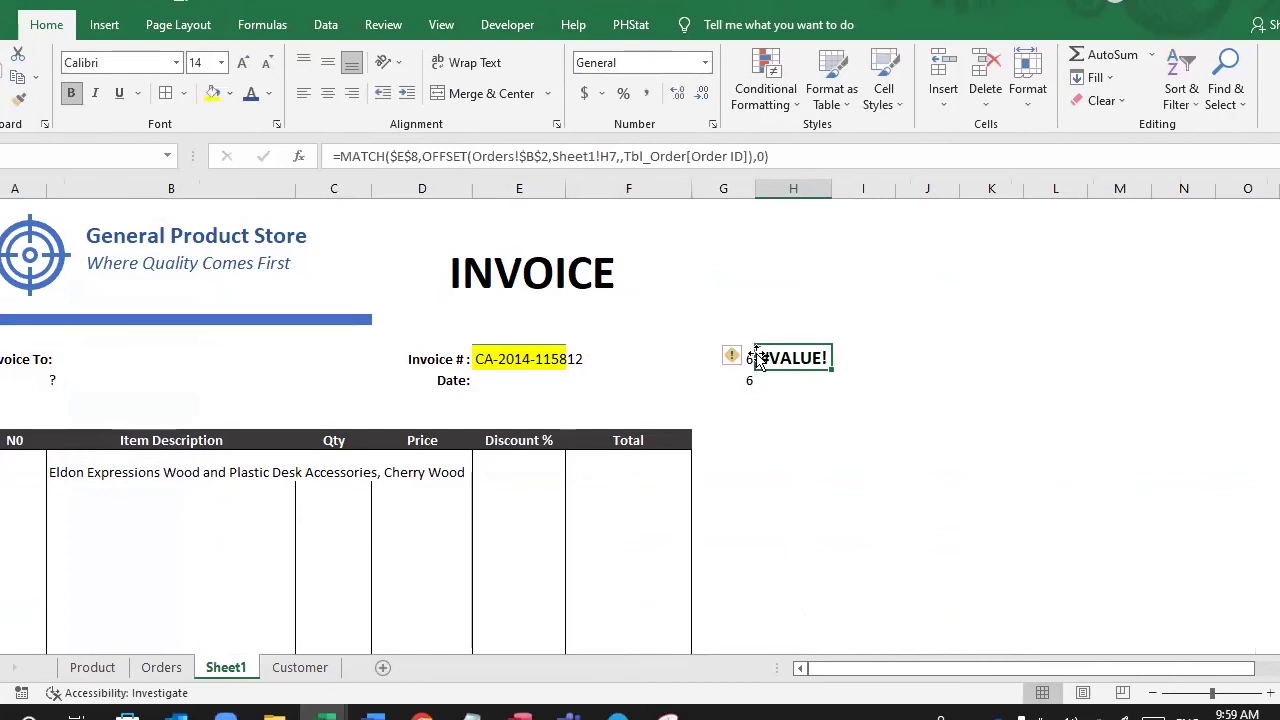
double_click(797, 358)
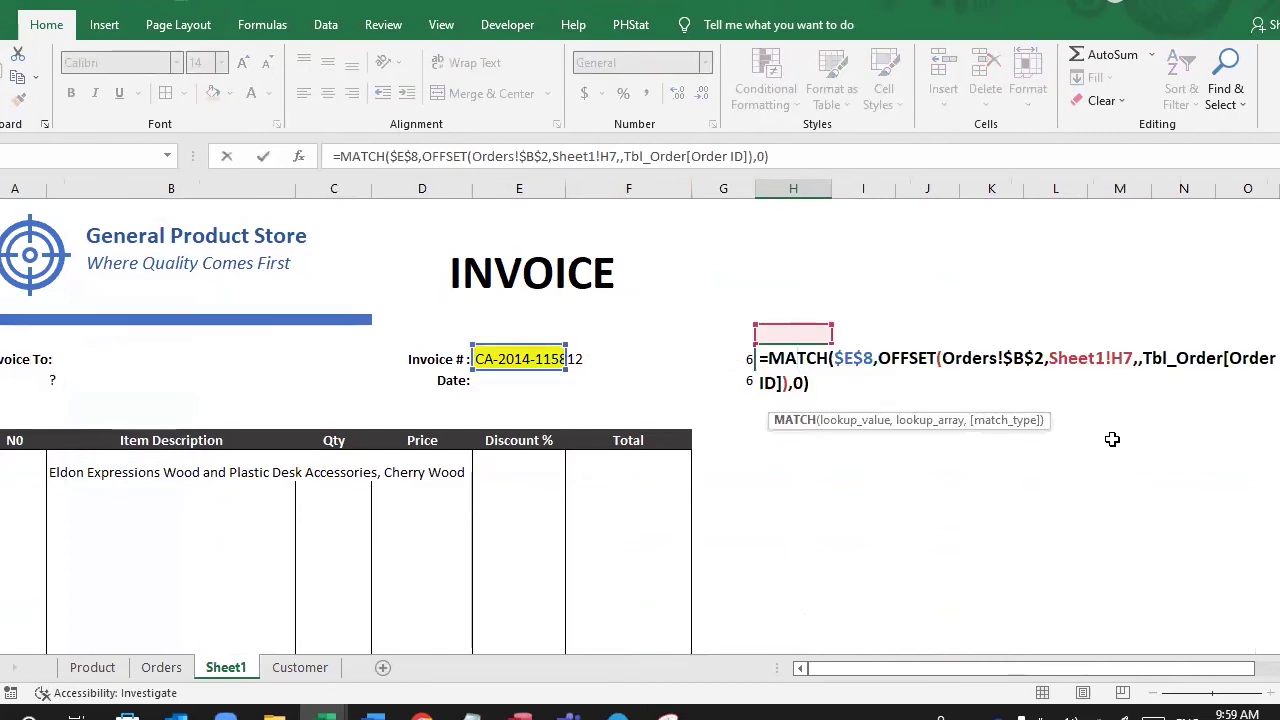
key(ctrl+shift+Return)
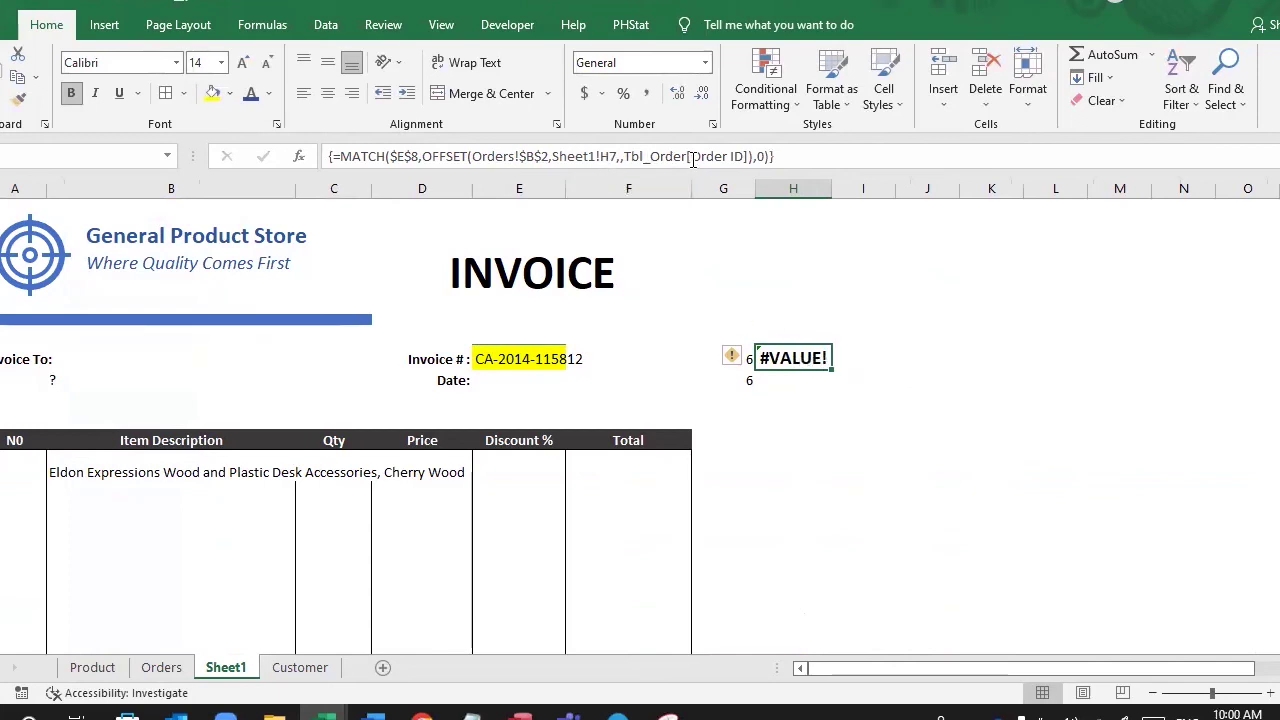
Step: Enter 0 in H7 above the helper, then reopen the helper formula for editing
key(Up)
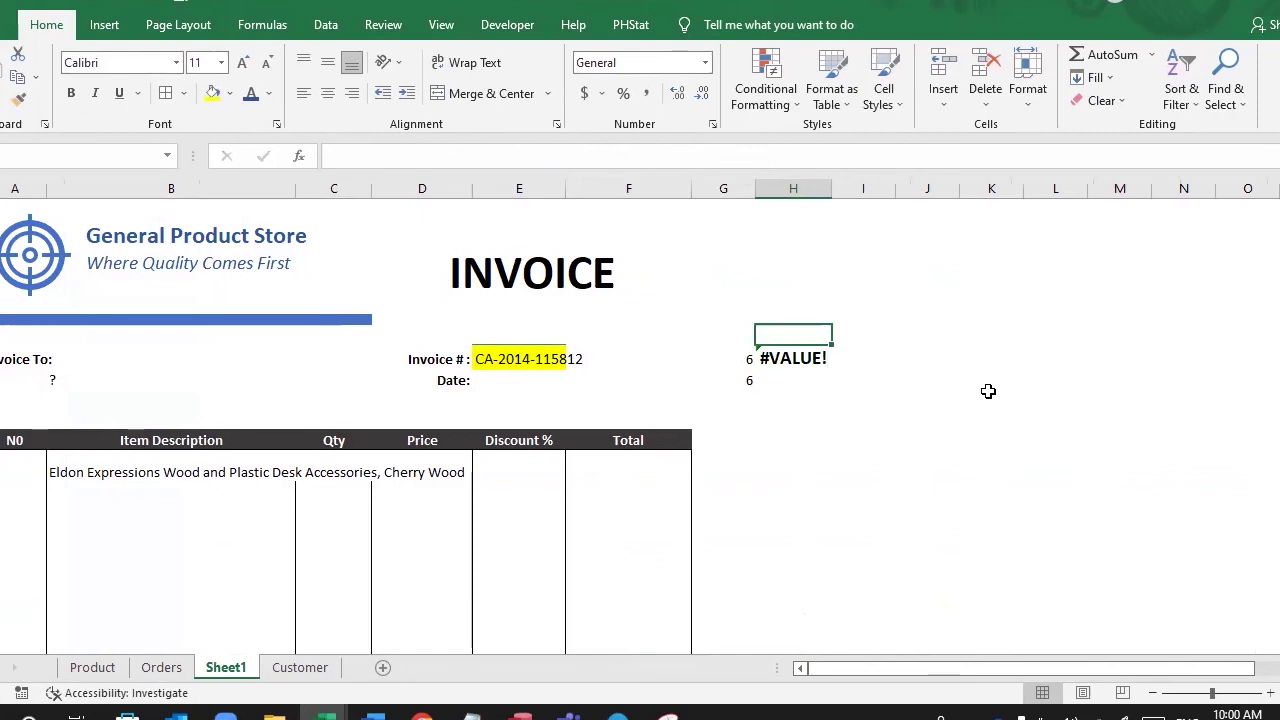
text(0)
key(Return)
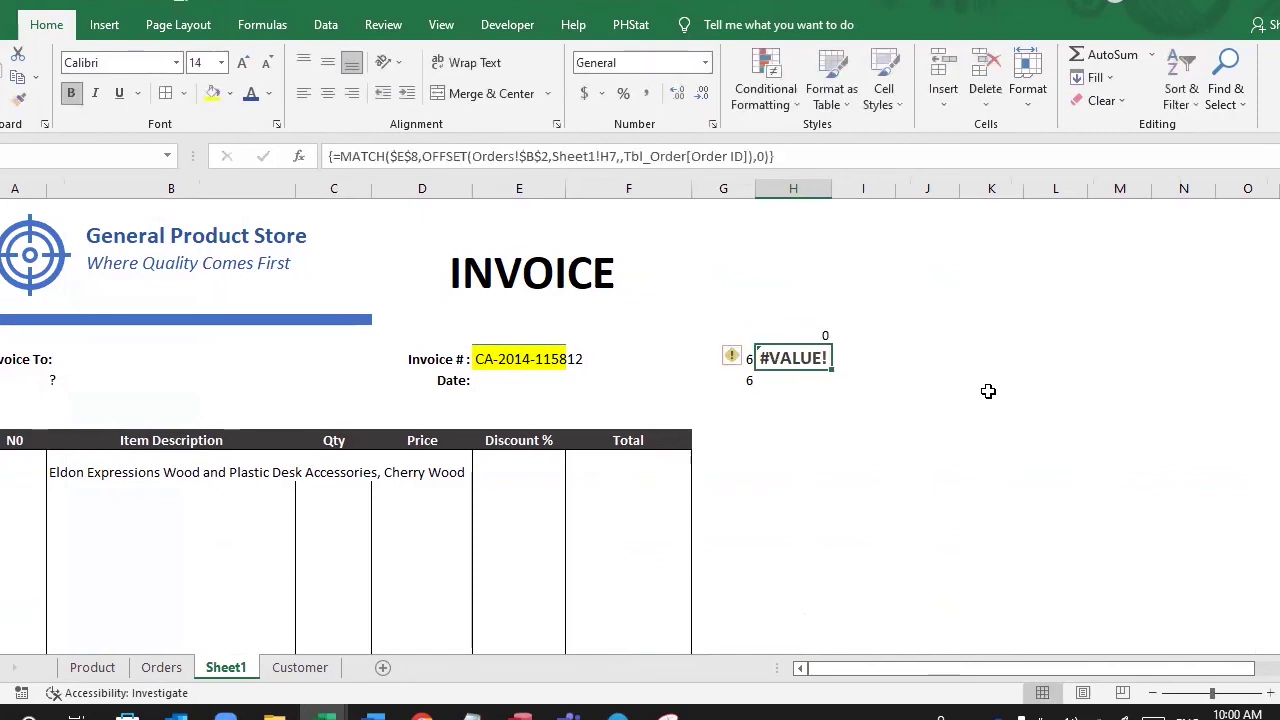
click(798, 337)
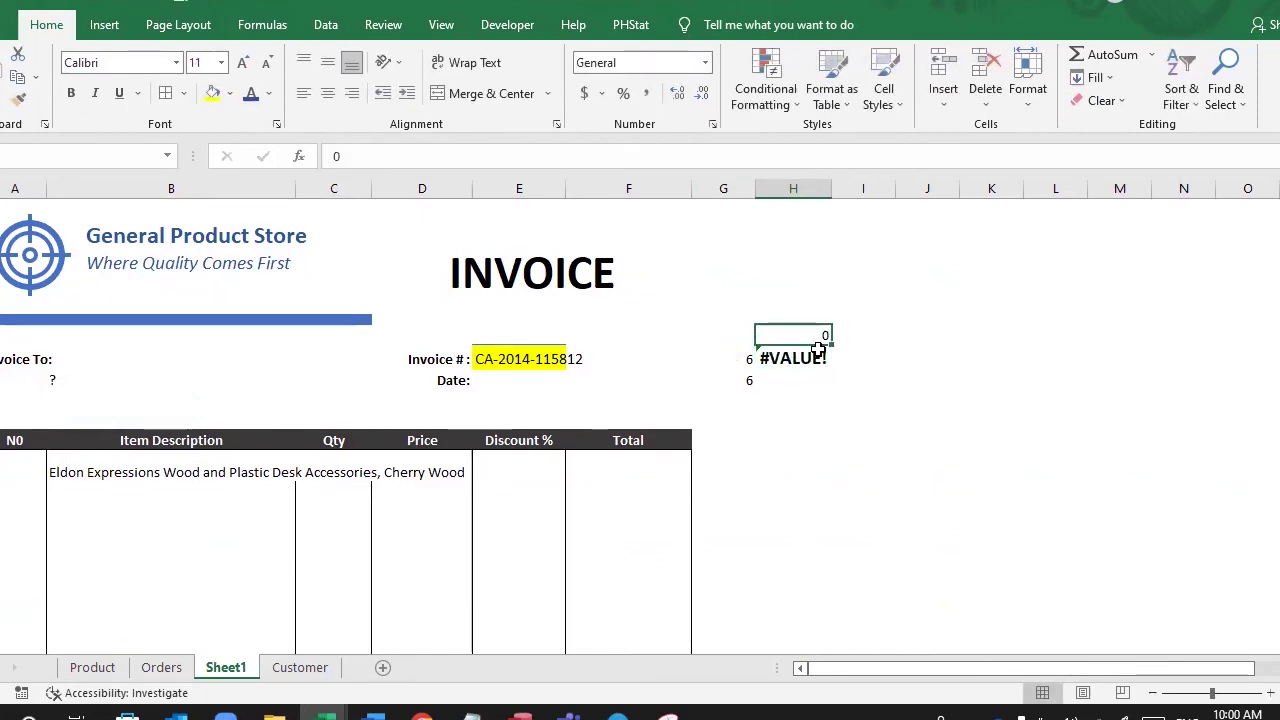
click(818, 354)
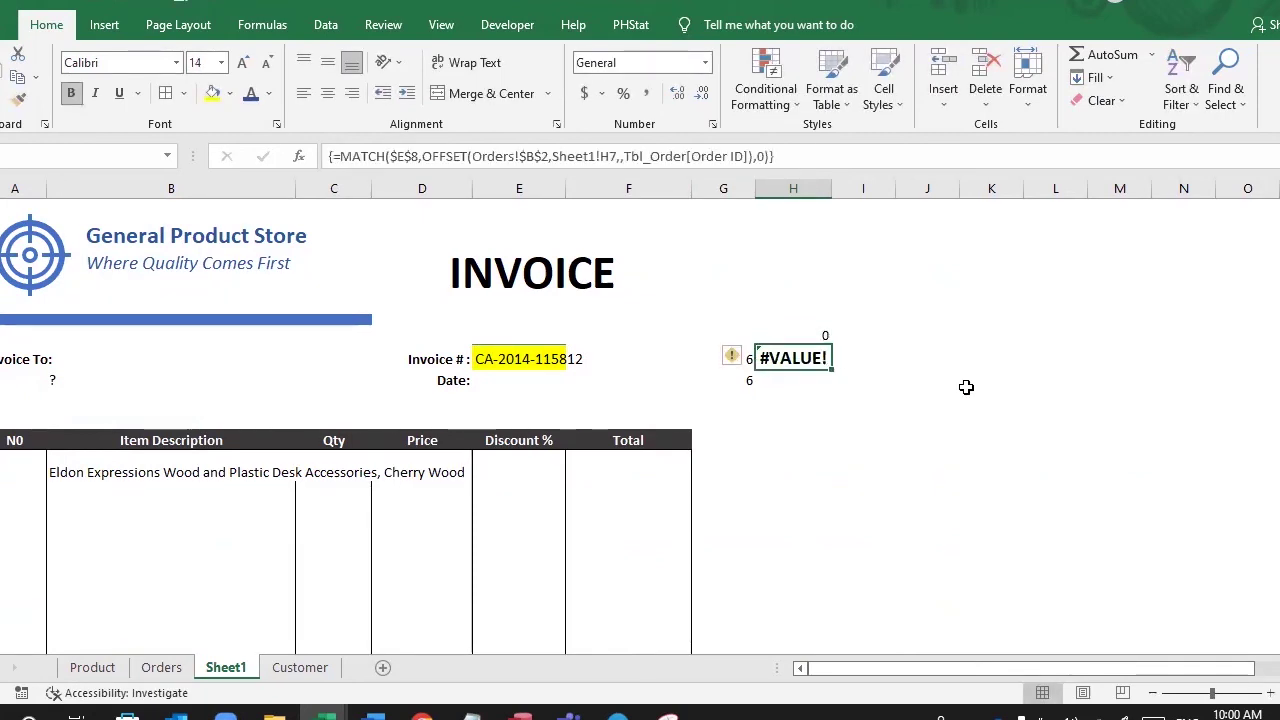
double_click(805, 358)
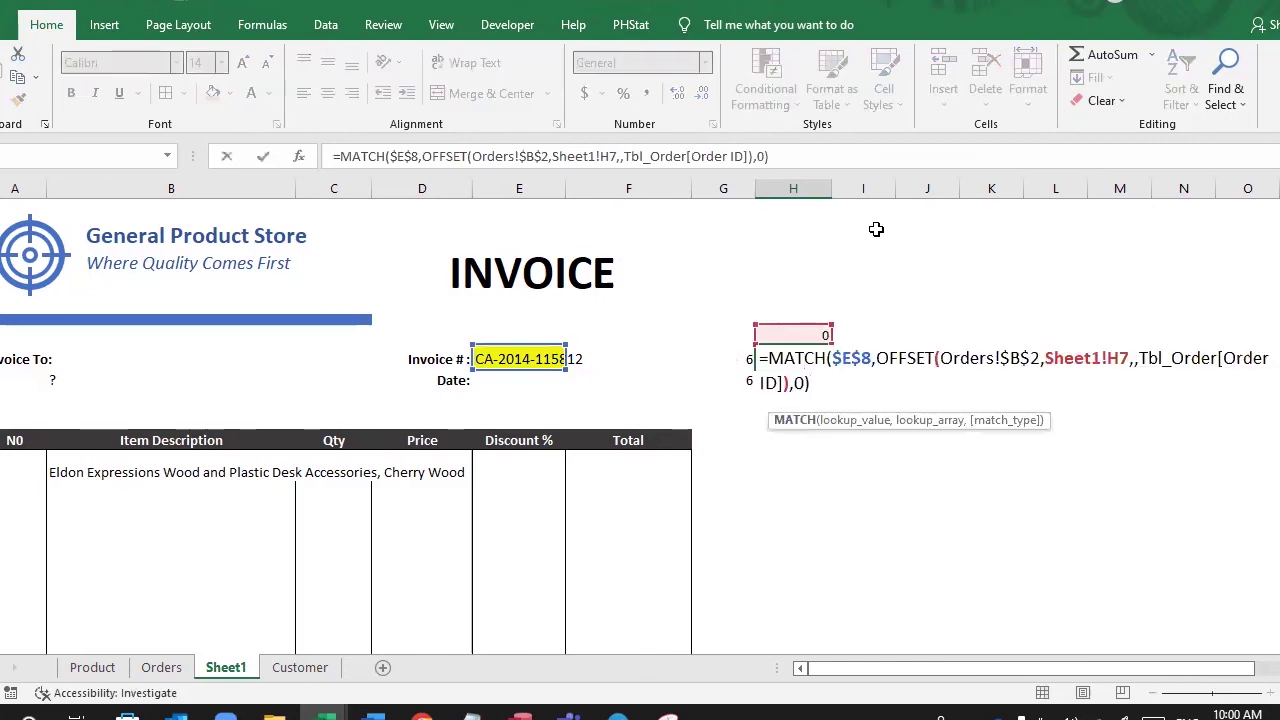
Step: Delete the Sheet1! prefix so the OFFSET rows argument reads H7, and commit the formula
click(850, 358)
click(980, 362)
click(1106, 358)
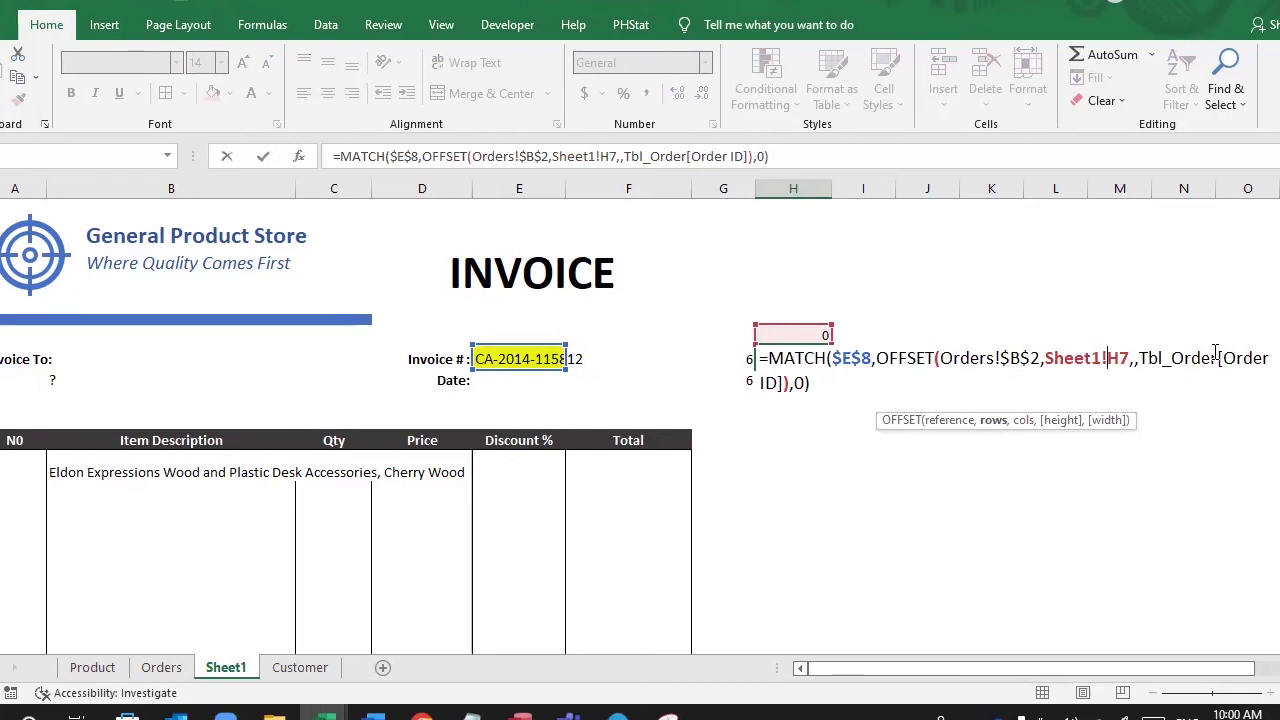
key(BackSpace)
key(BackSpace)
key(BackSpace)
key(BackSpace)
key(BackSpace)
key(BackSpace)
key(BackSpace)
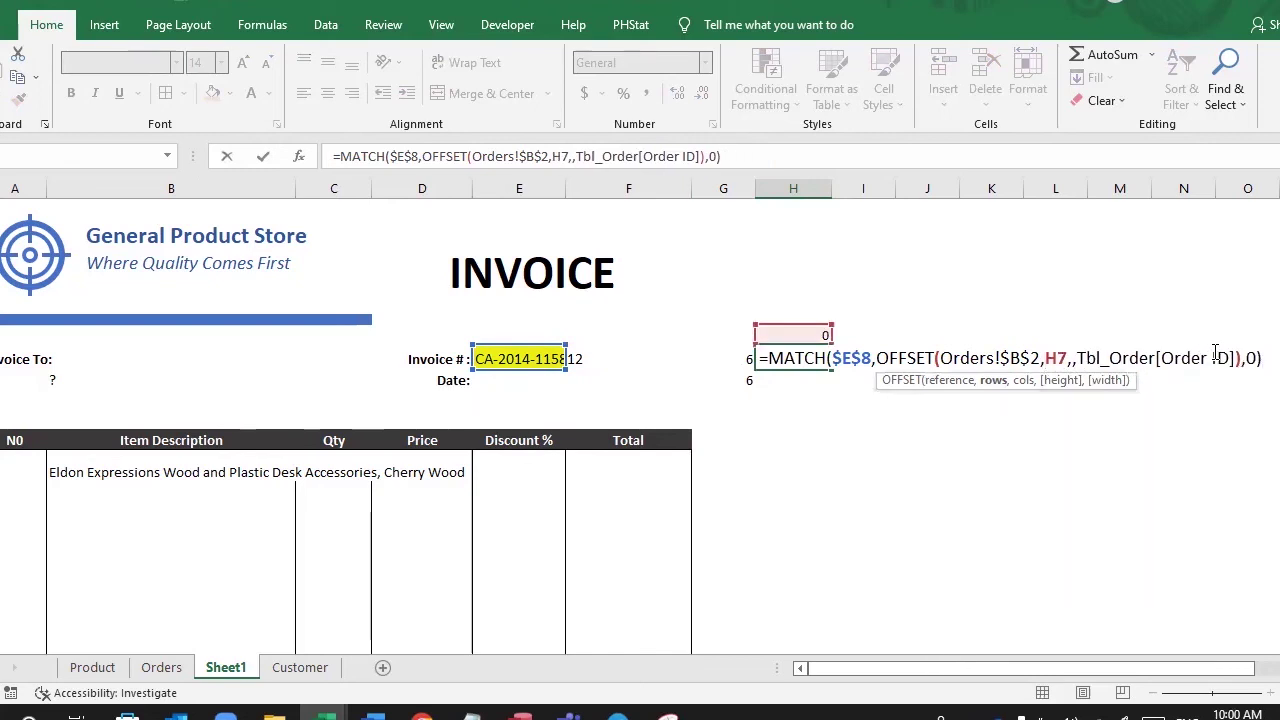
click(1080, 357)
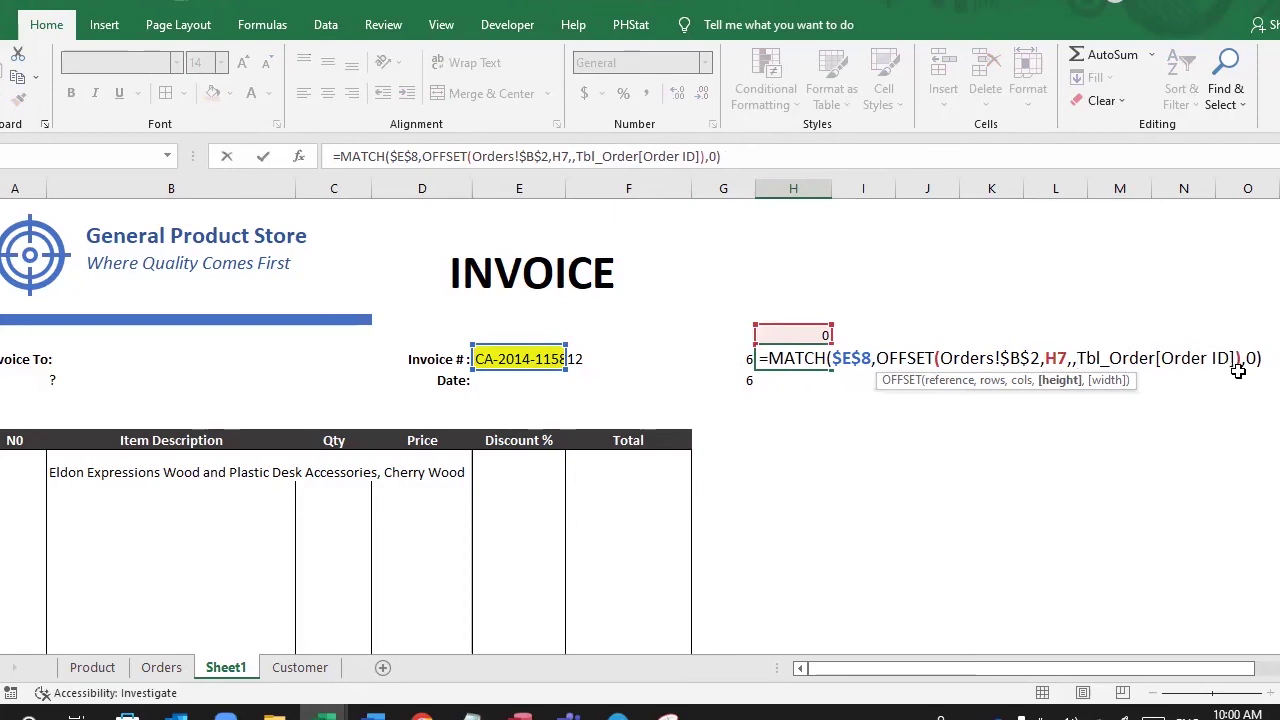
key(Return)
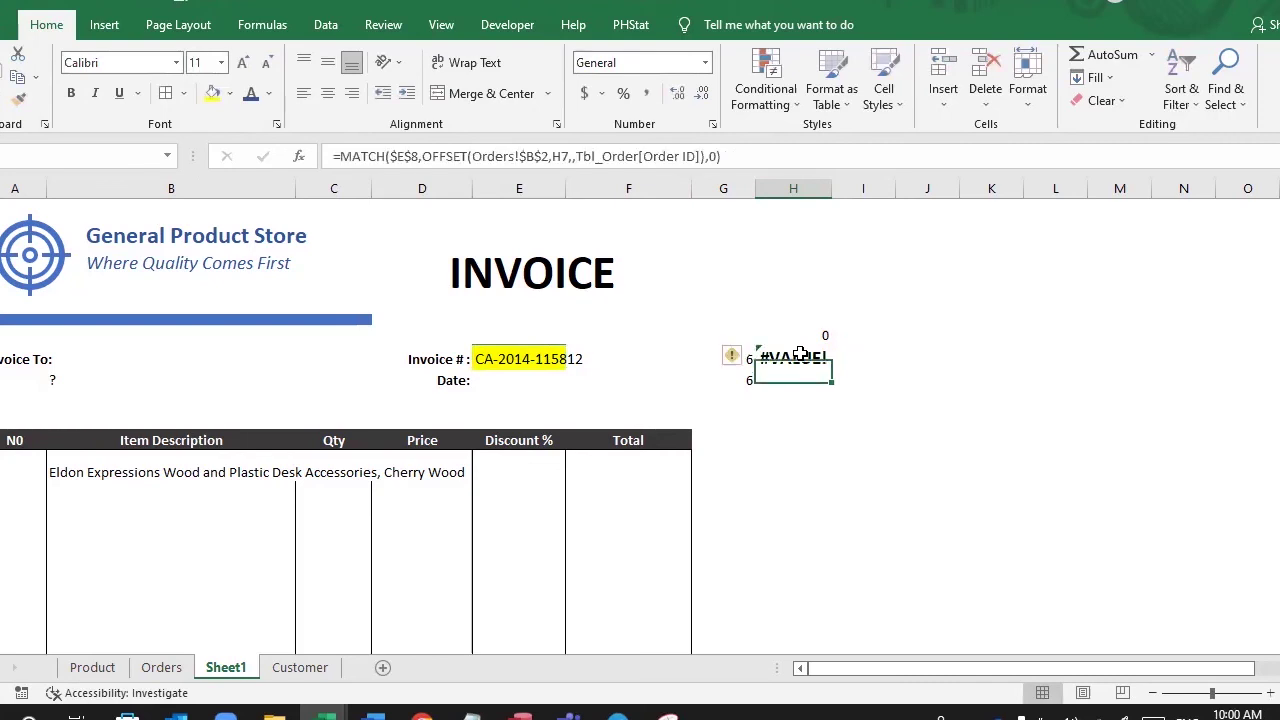
click(790, 356)
Step: Evaluate the OFFSET(...) portion with F9, revealing #VALUE! entries, then undo to restore it
double_click(786, 354)
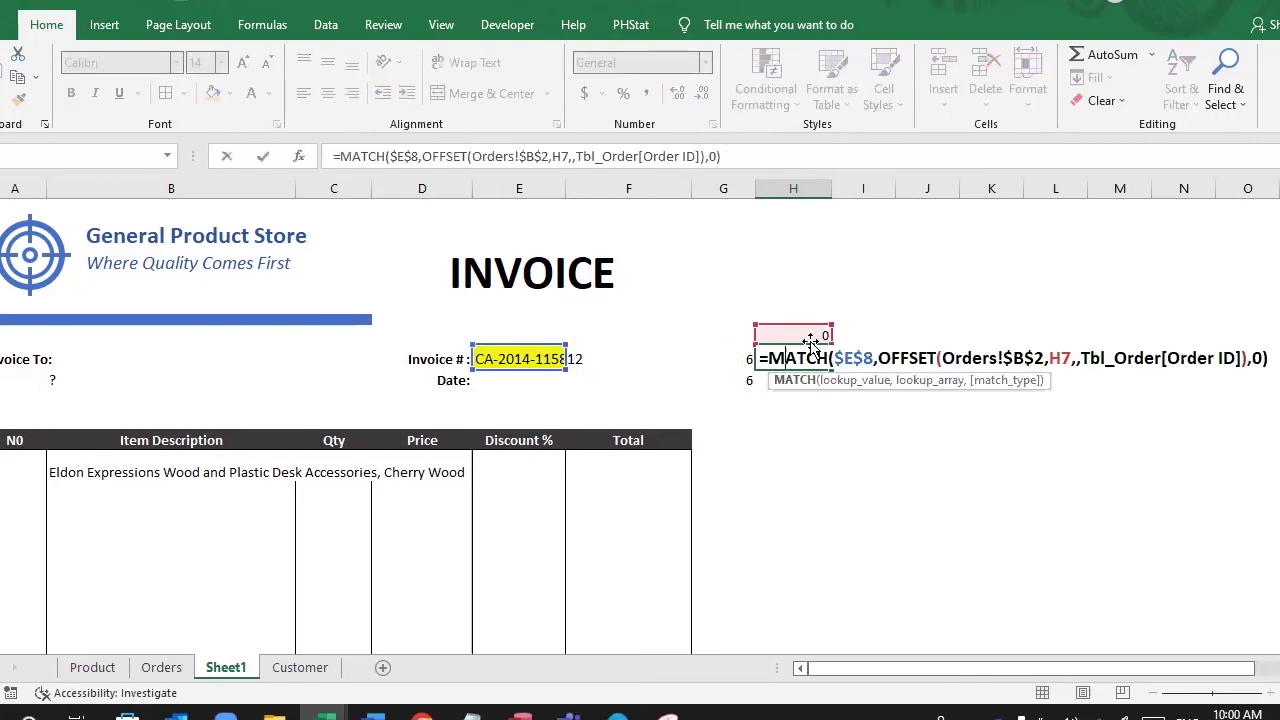
double_click(855, 357)
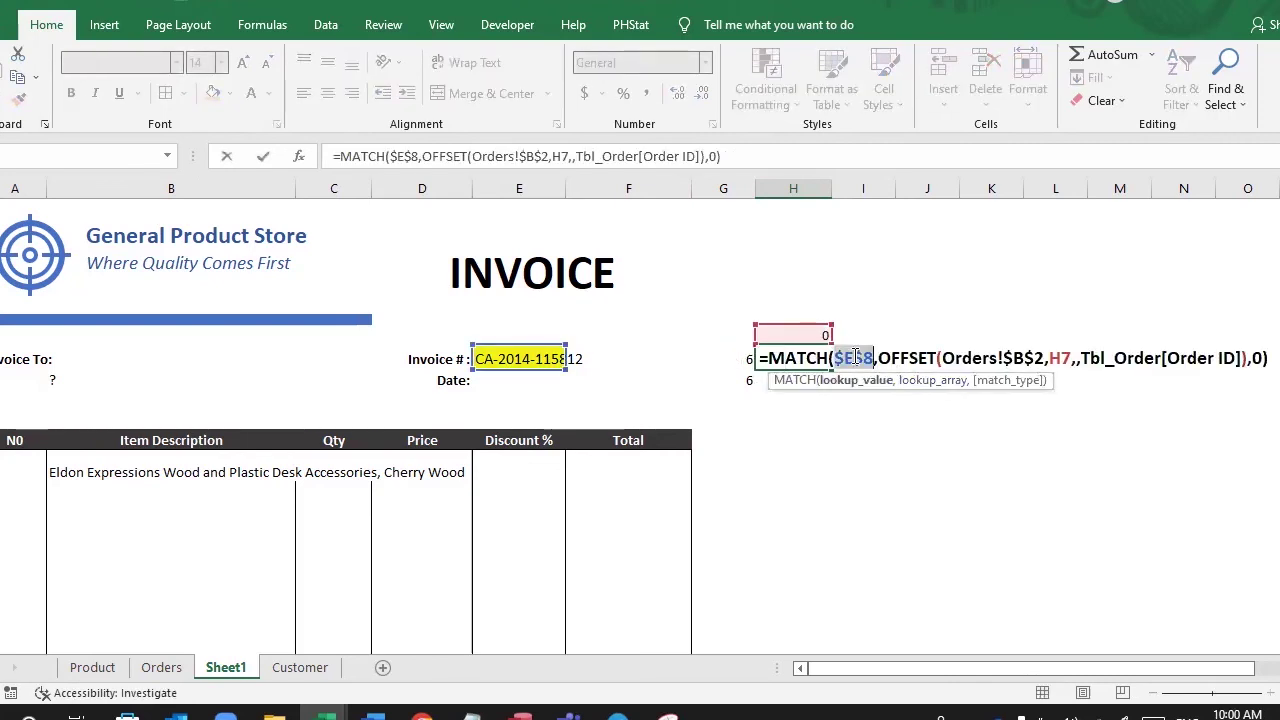
click(1030, 357)
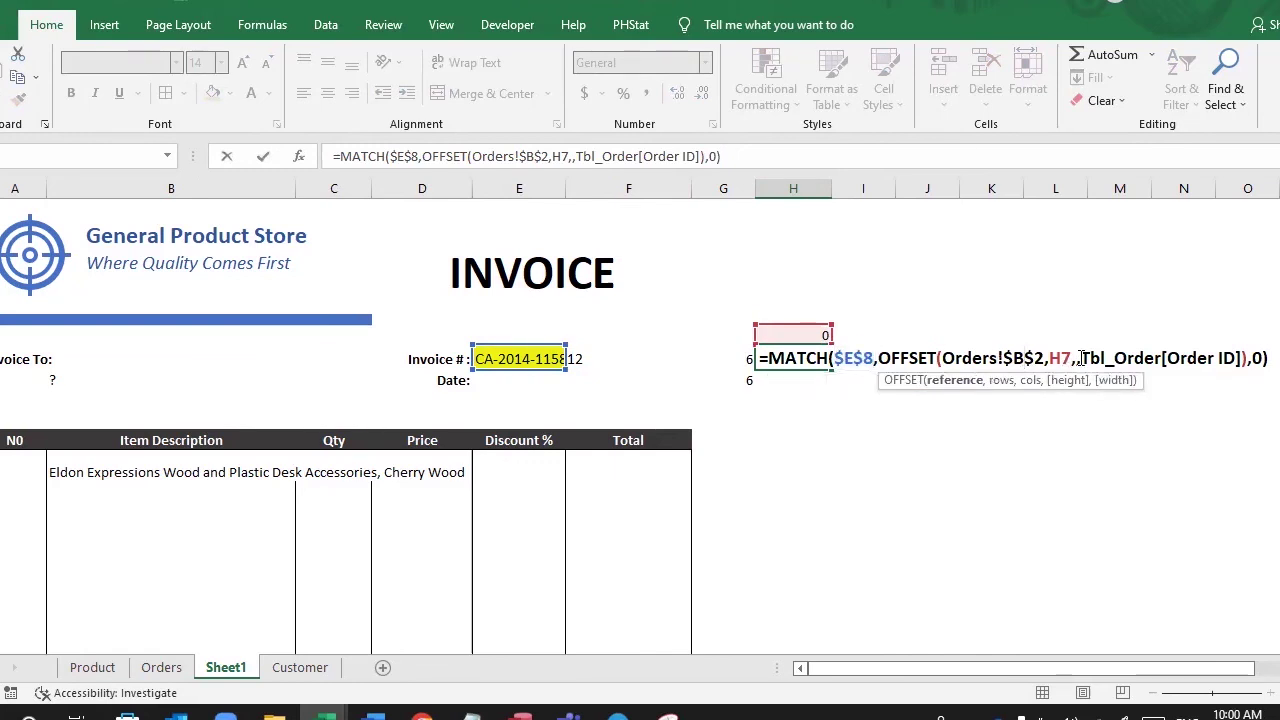
click(1078, 358)
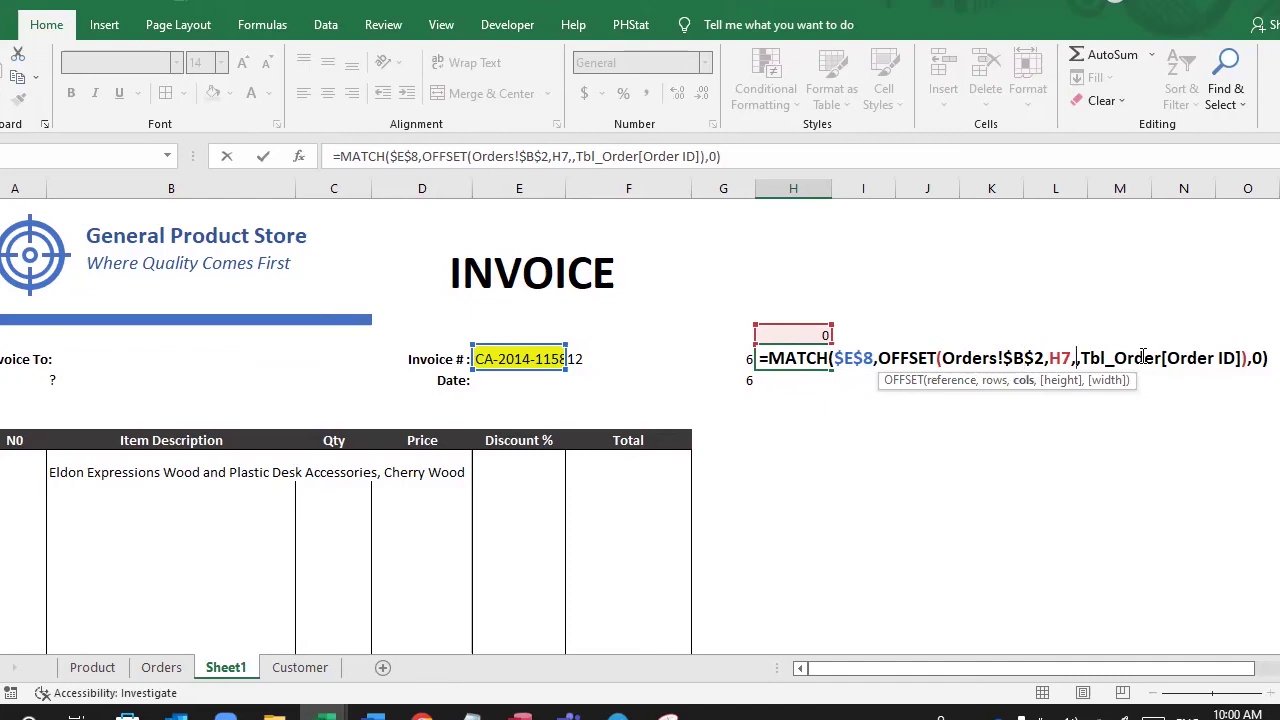
click(1181, 358)
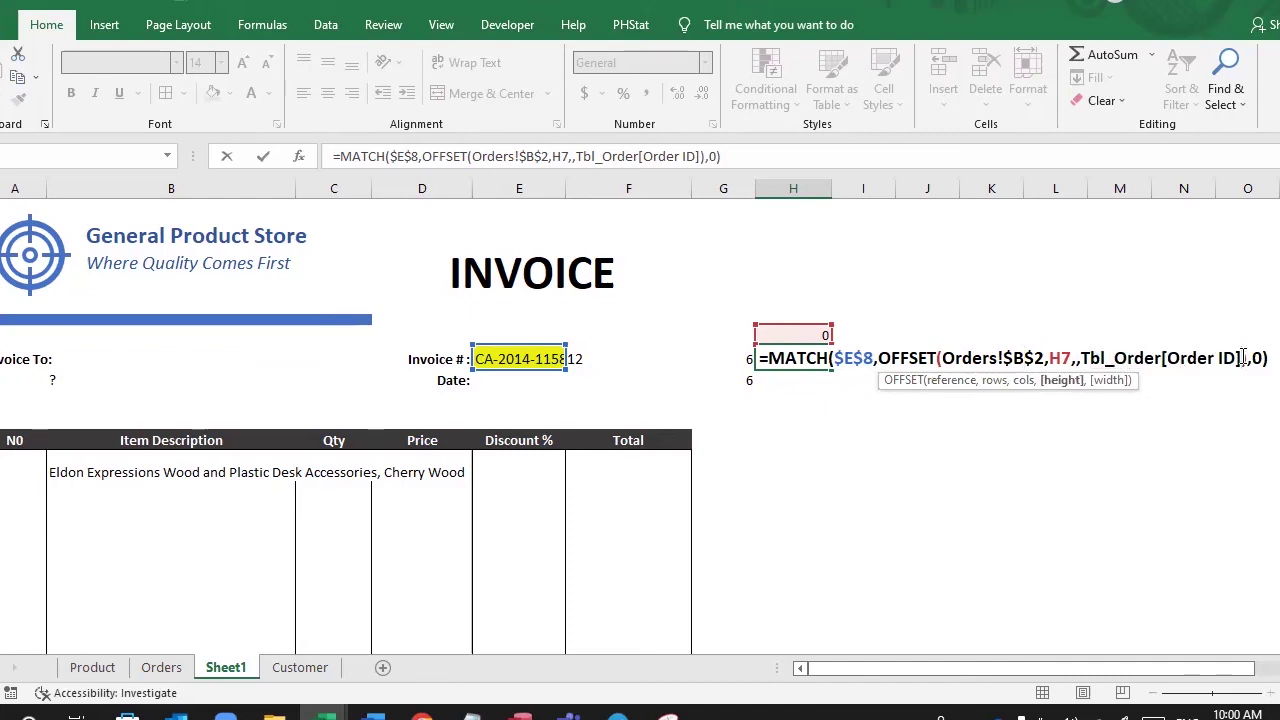
drag(1245, 358, 1112, 360)
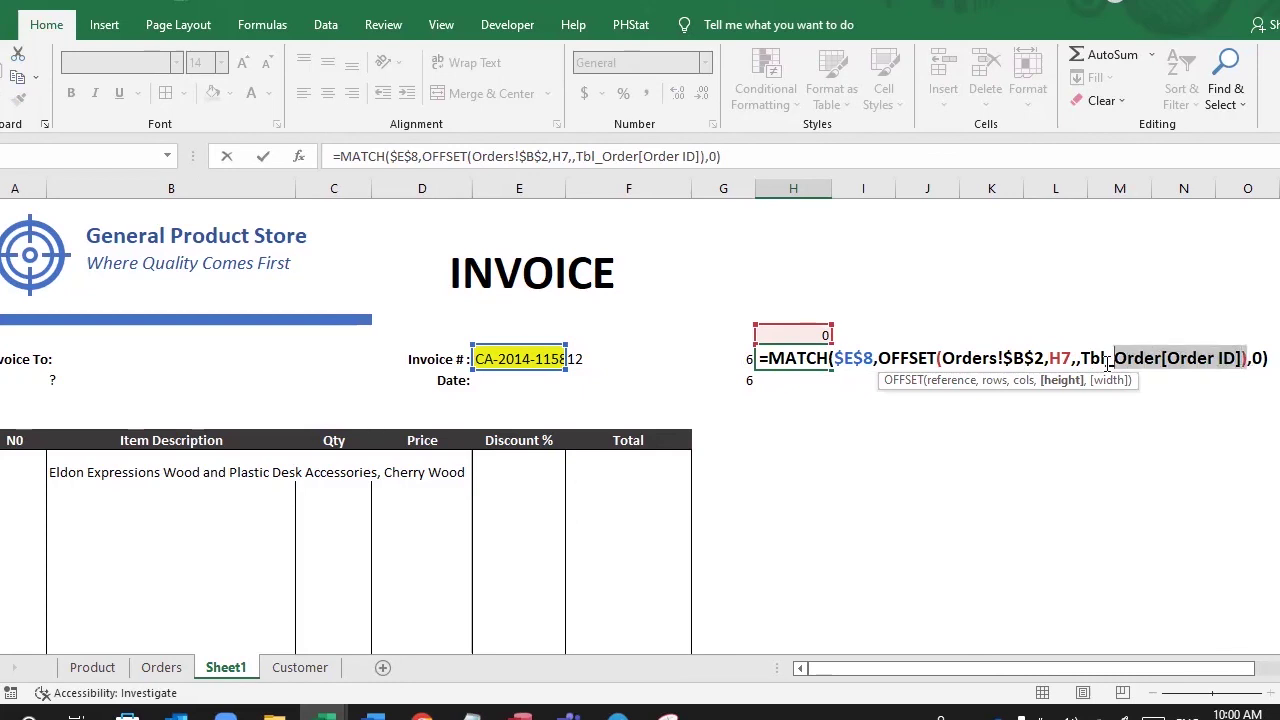
drag(1108, 362, 878, 358)
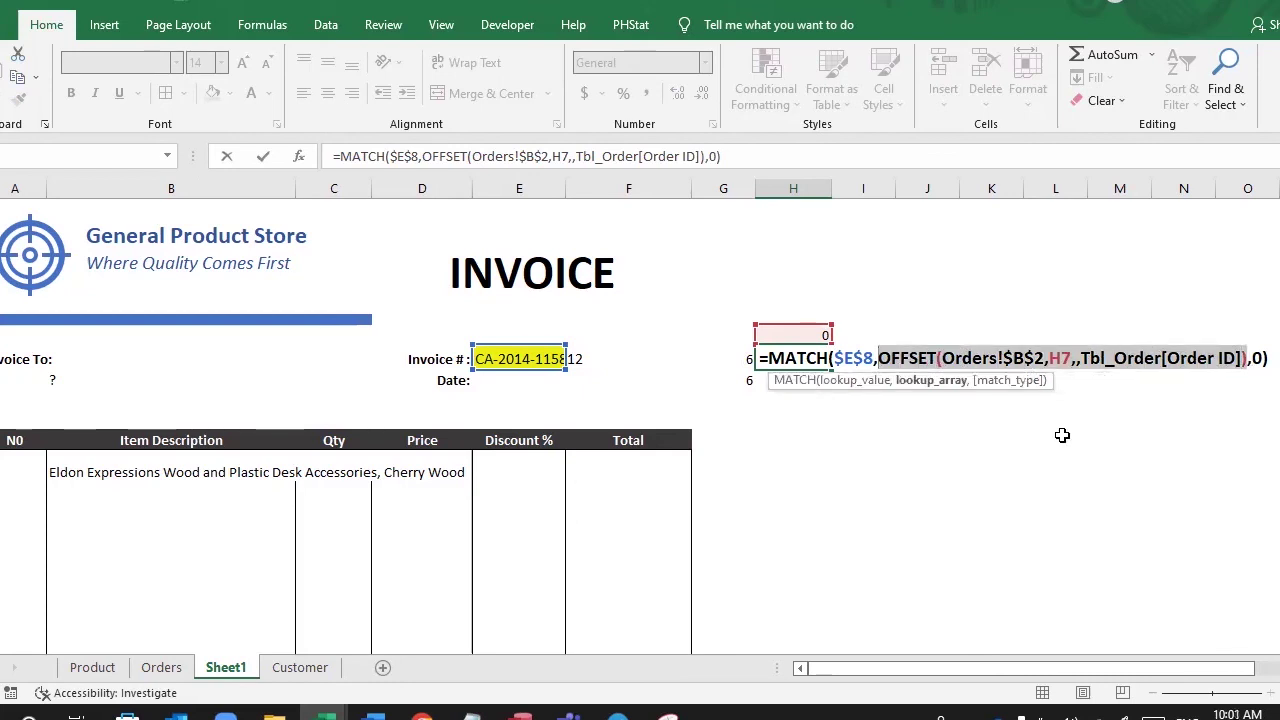
key(F9)
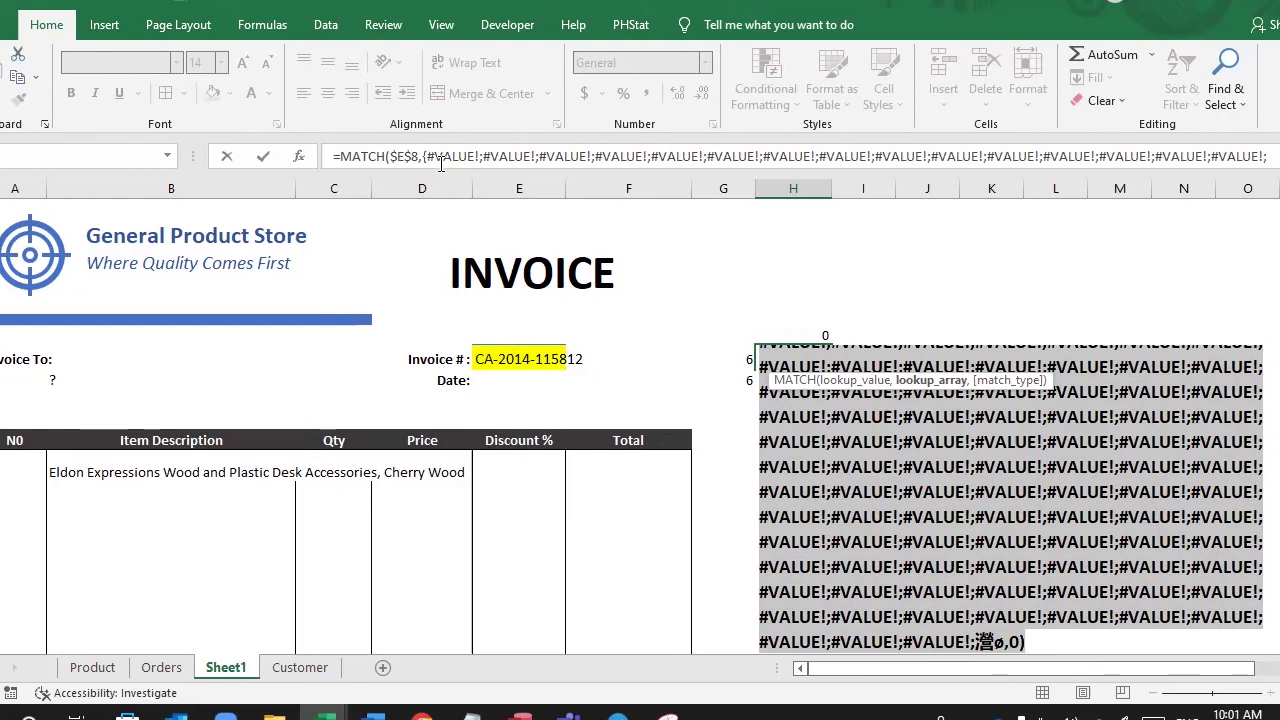
key(ctrl+z)
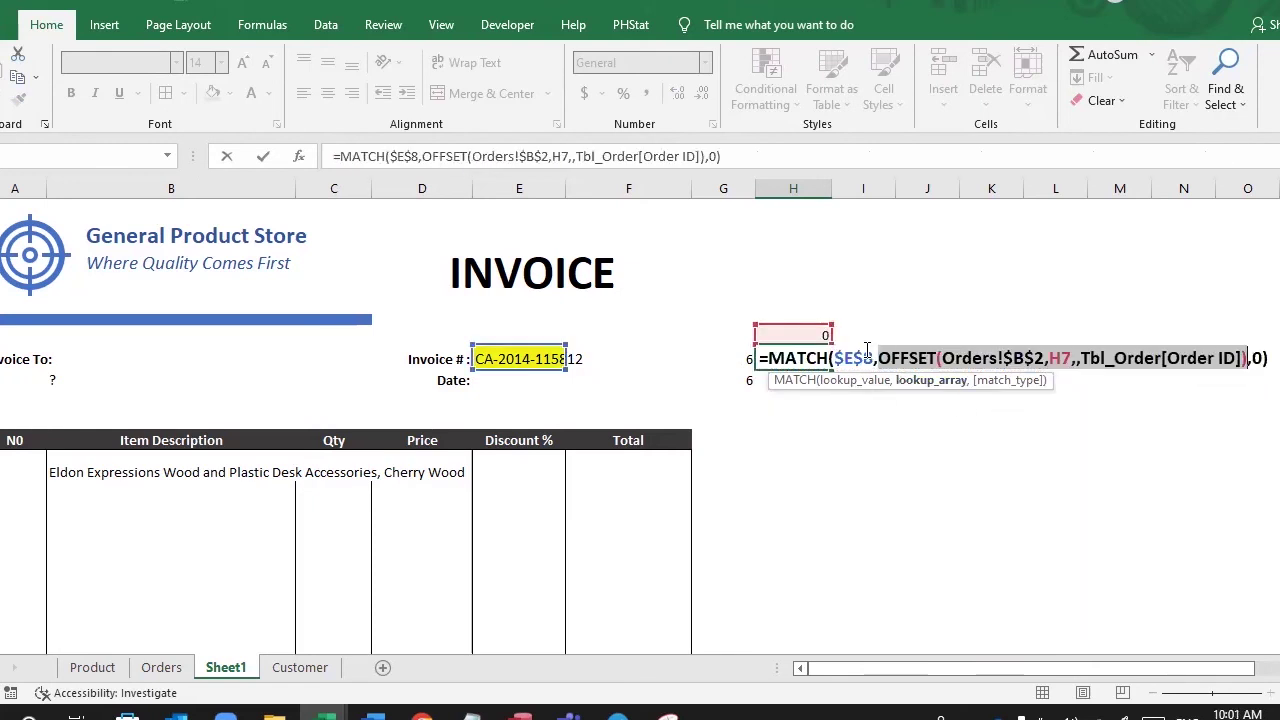
Step: Inspect the $E$8, Orders!$B$2 and H7 arguments without changing the formula
click(864, 358)
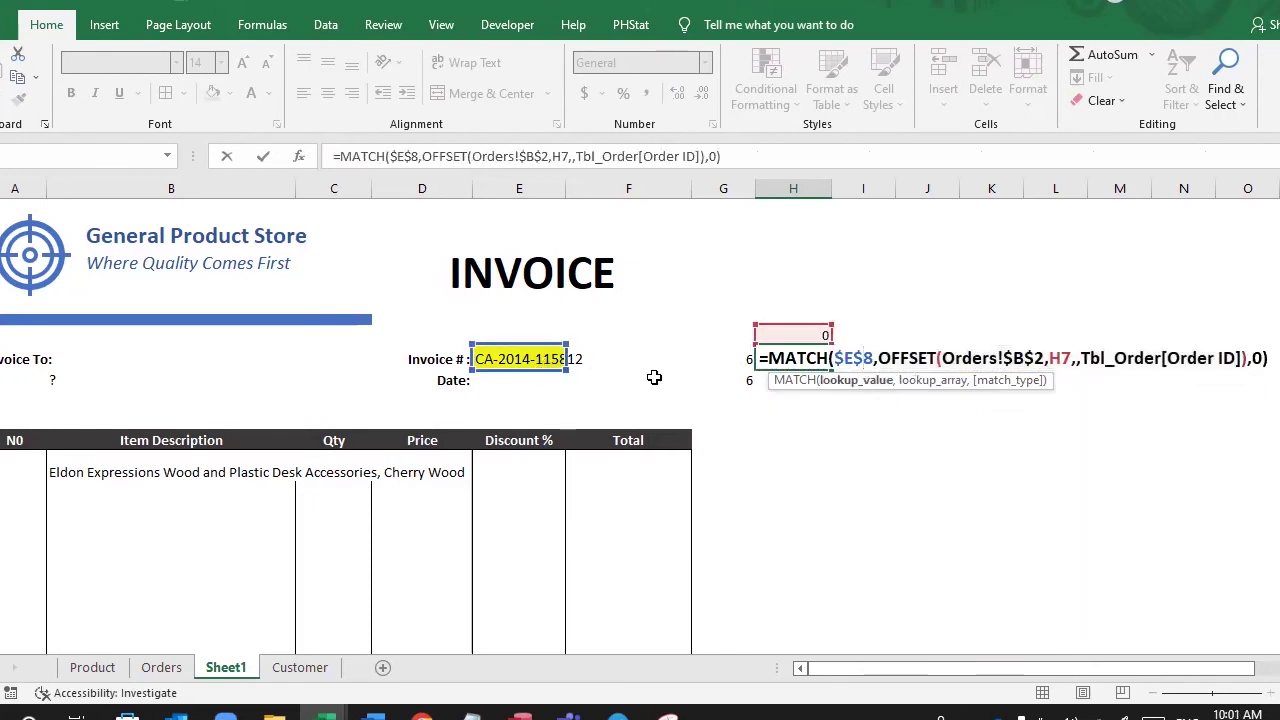
click(847, 357)
double_click(846, 357)
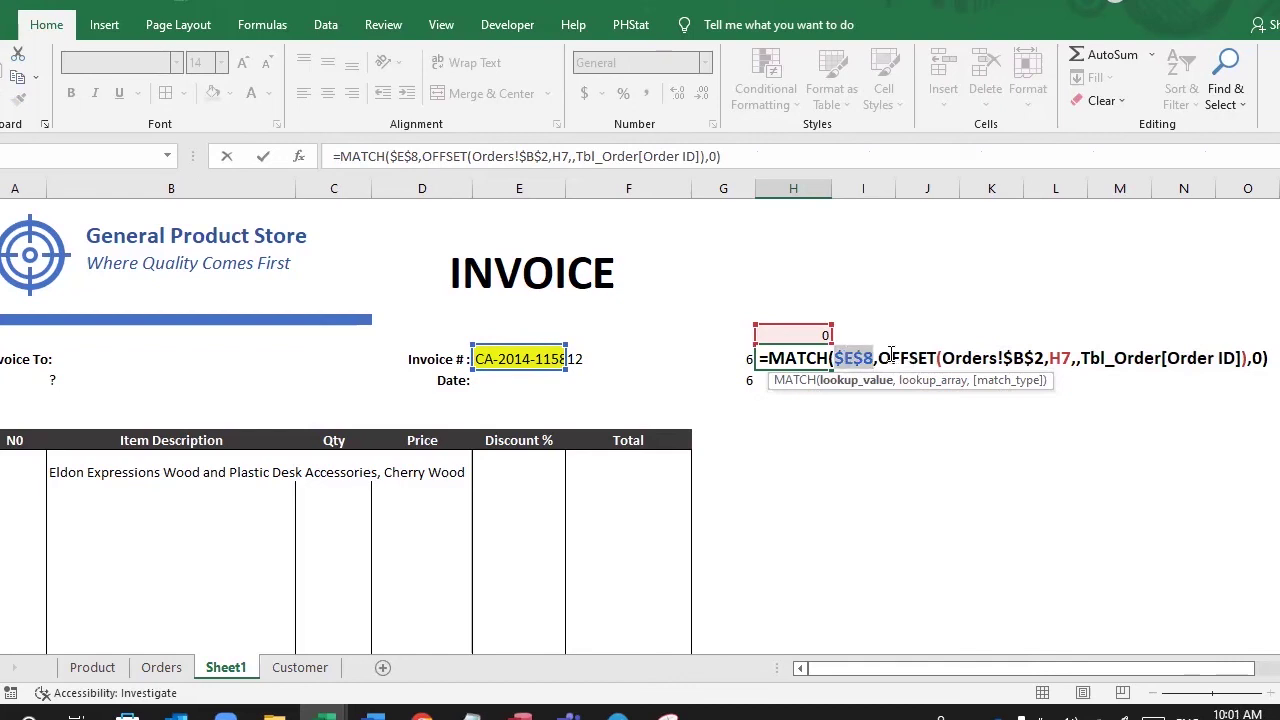
click(938, 357)
drag(942, 357, 1038, 357)
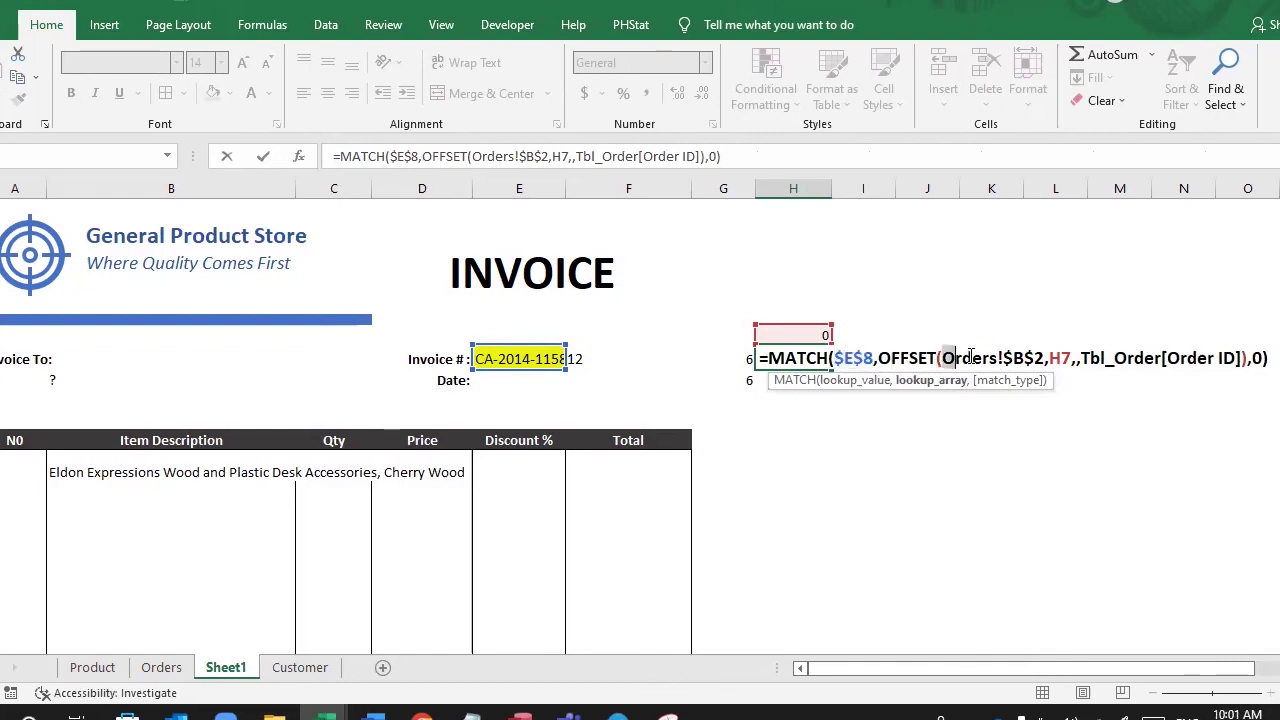
click(1038, 357)
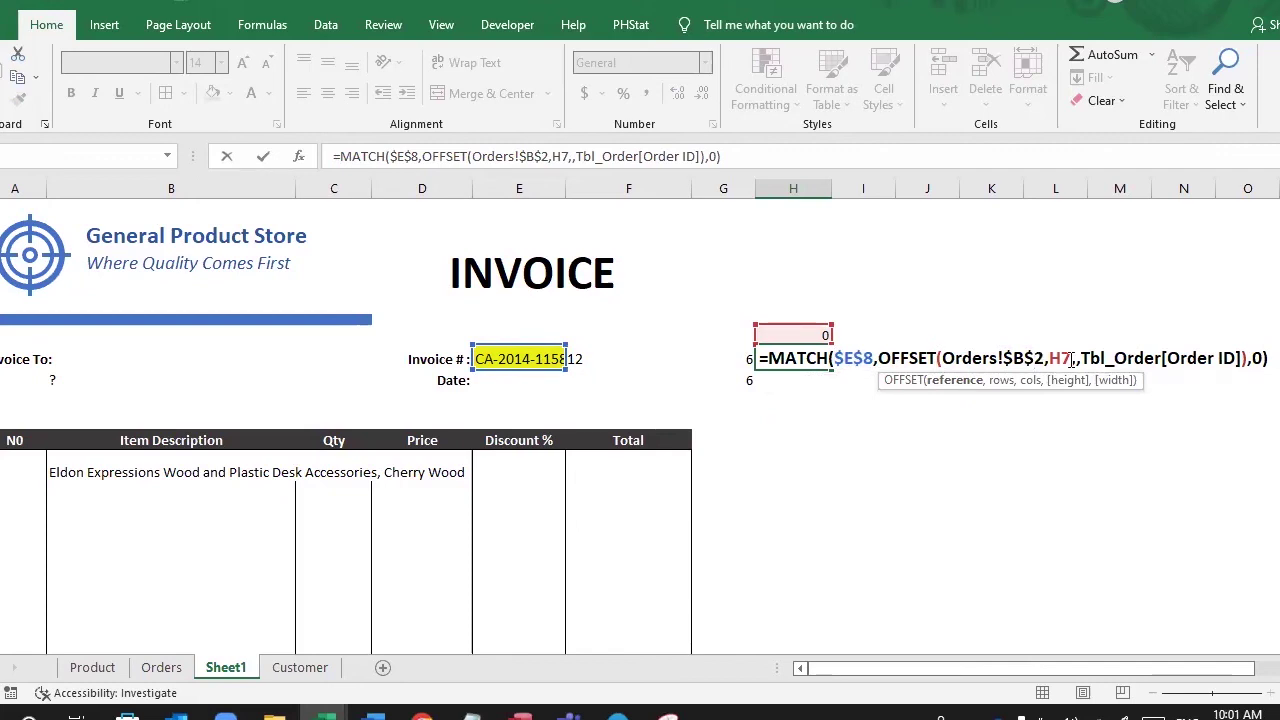
click(1058, 357)
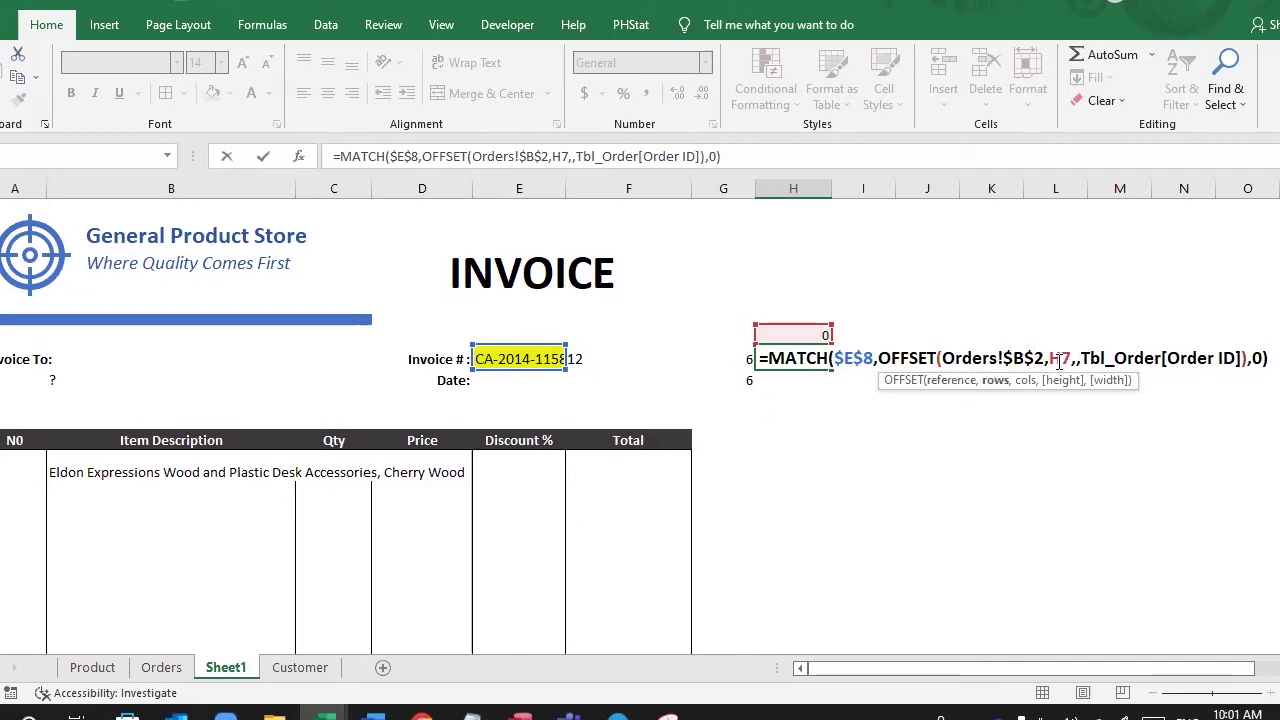